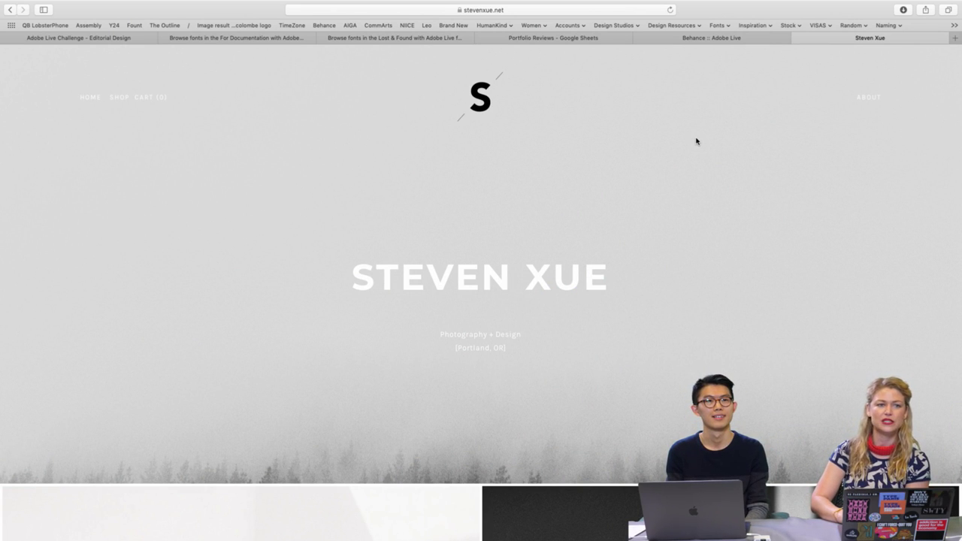
Scroll the stevenxue.net home page past Environmental and Portraits to the Landscape and Phenomenological tiles.
scroll(696, 141, "down", 5)
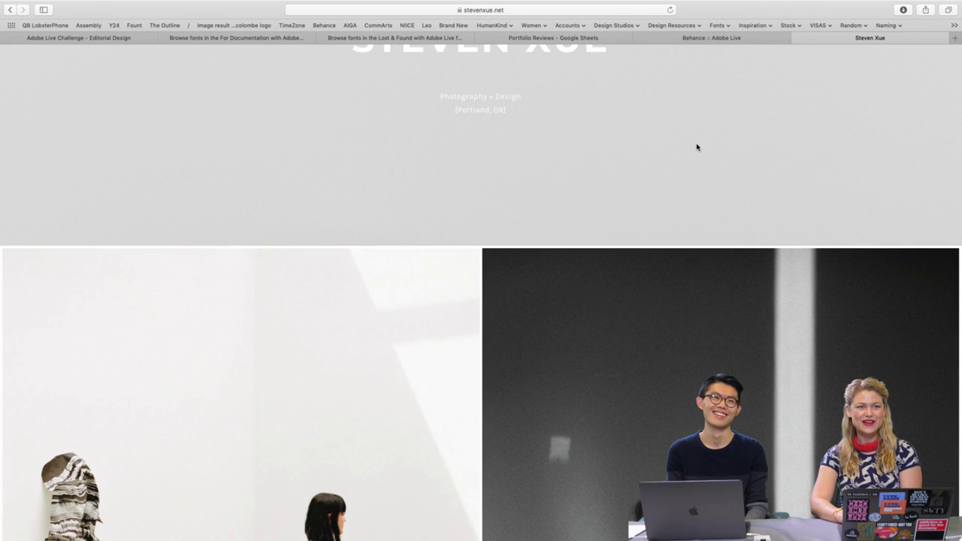
scroll(696, 147, "down", 5)
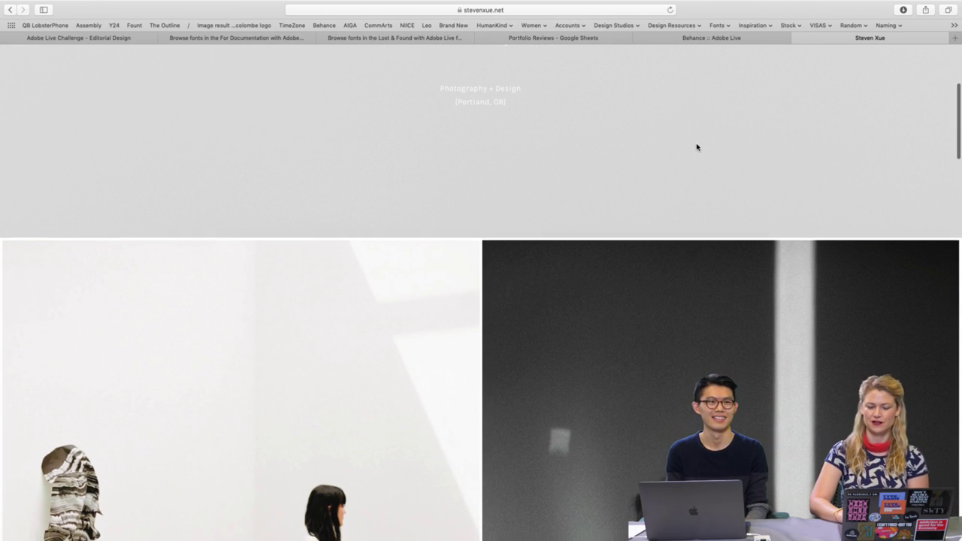
scroll(696, 147, "down", 3)
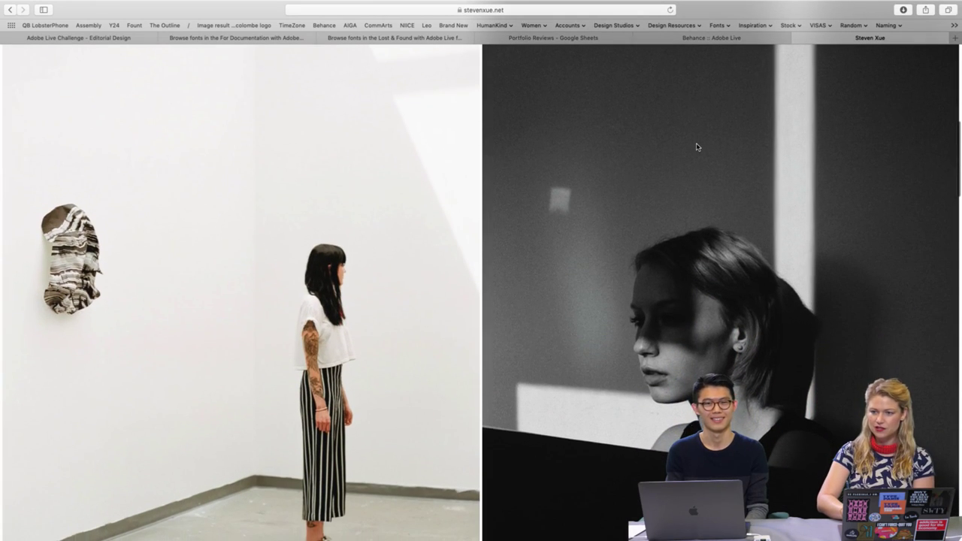
scroll(697, 149, "down", 2)
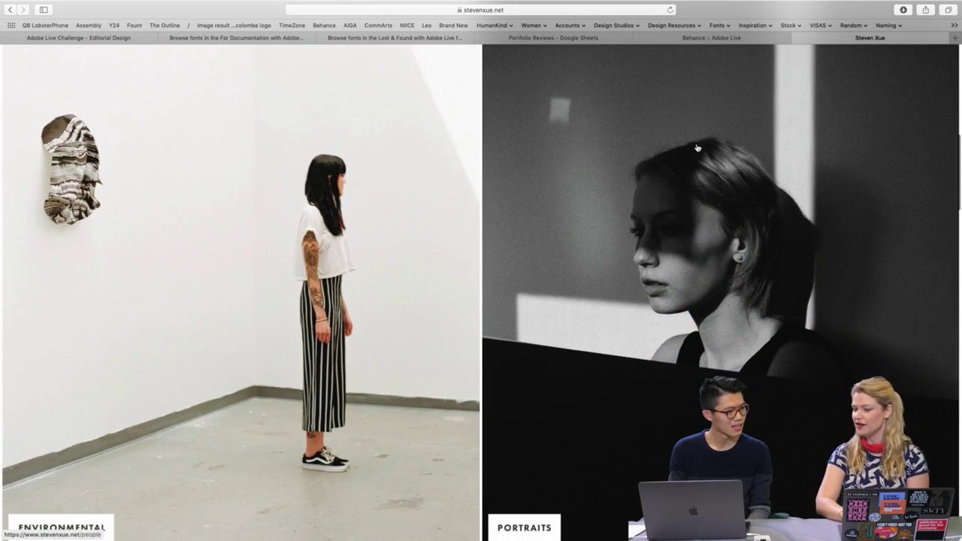
scroll(697, 148, "down", 5)
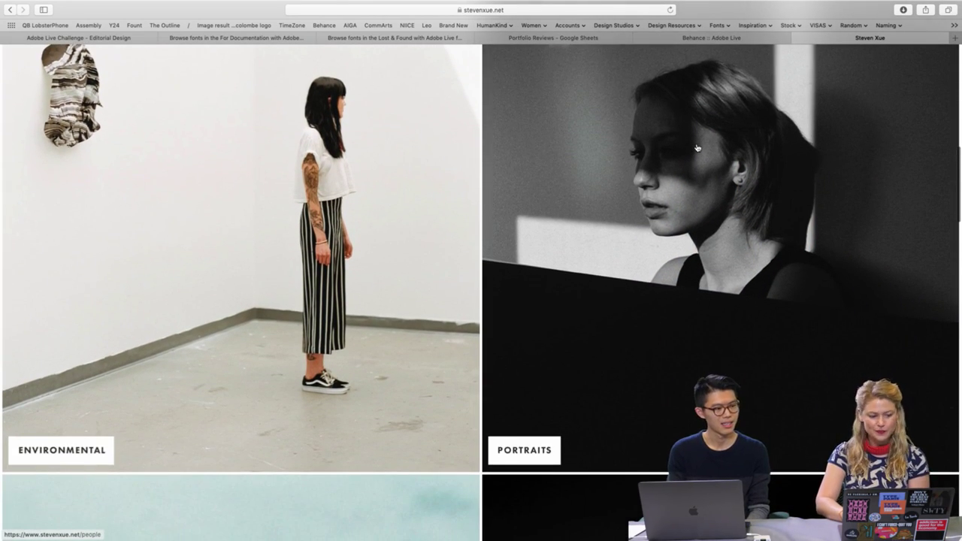
scroll(696, 148, "down", 6)
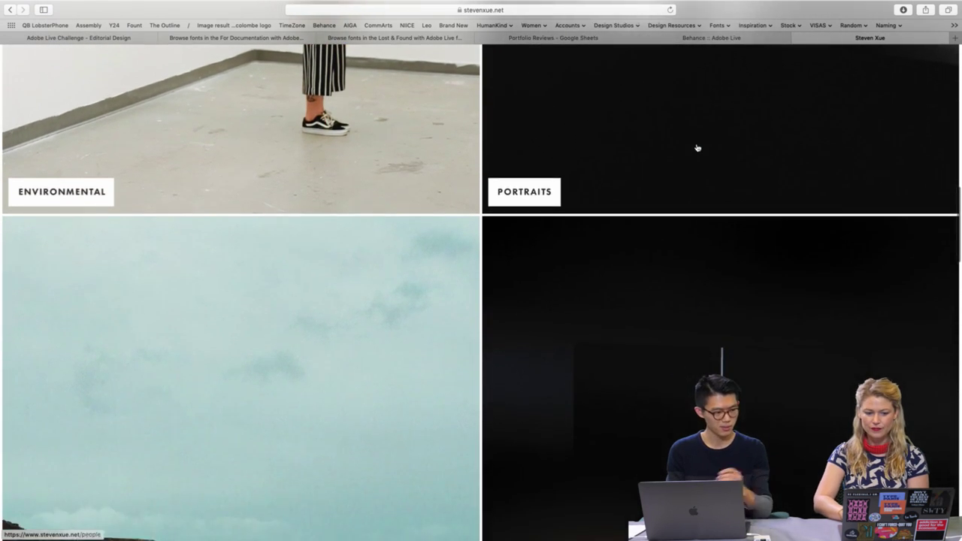
scroll(697, 148, "down", 5)
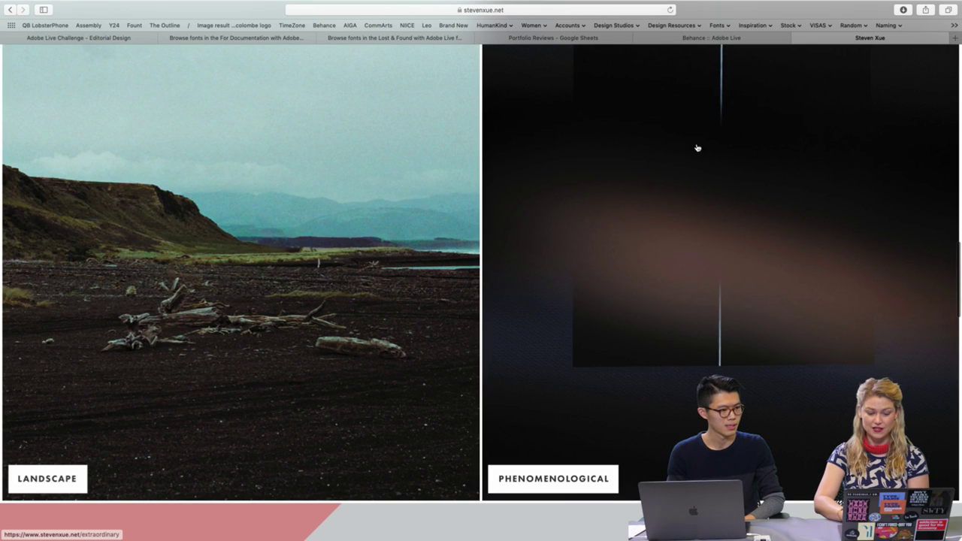
left_click(745, 196)
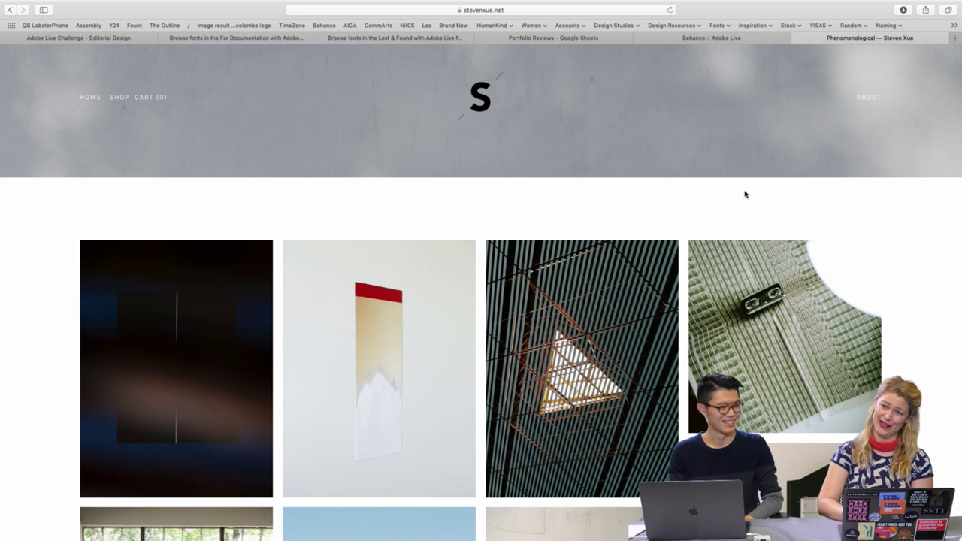
scroll(745, 195, "down", 5)
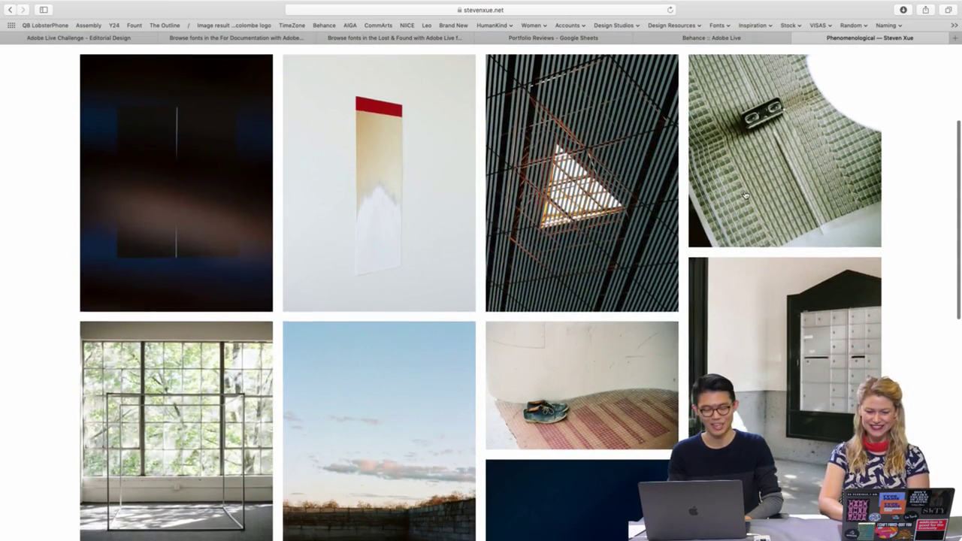
scroll(745, 195, "down", 4)
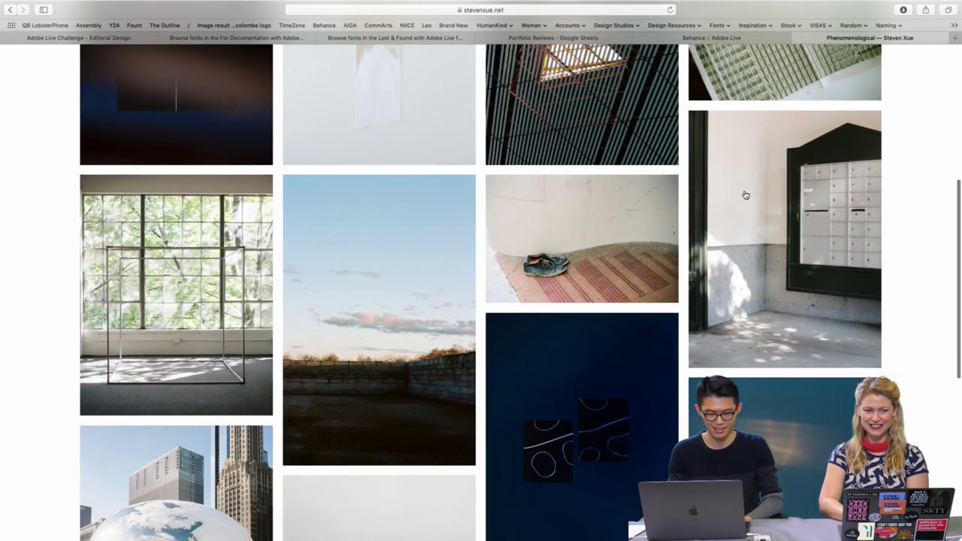
scroll(746, 195, "down", 1)
scroll(670, 152, "down", 3)
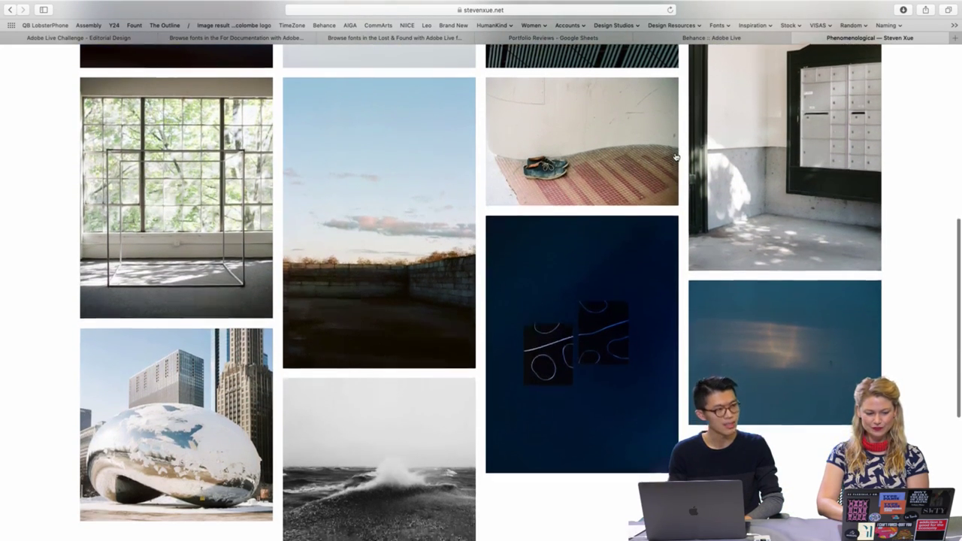
scroll(676, 156, "down", 6)
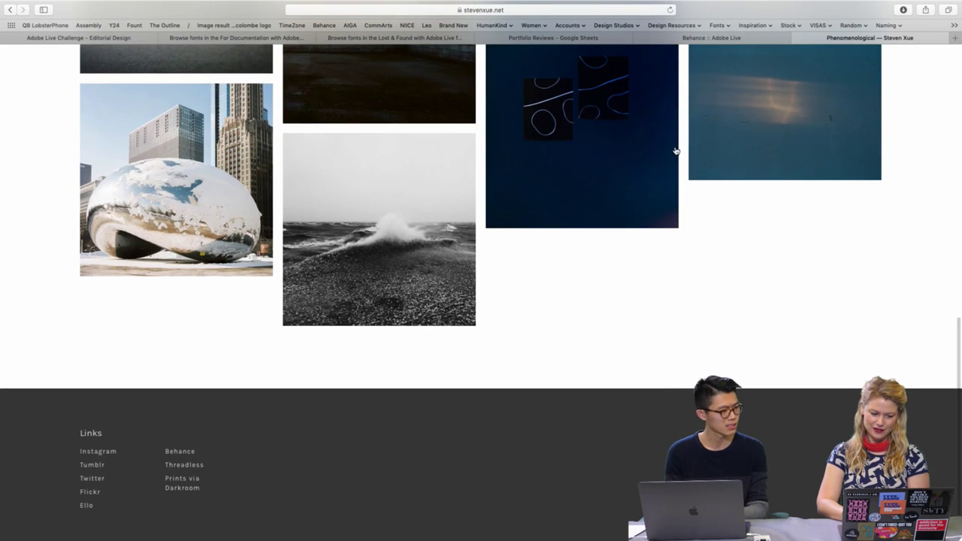
scroll(676, 152, "up", 9)
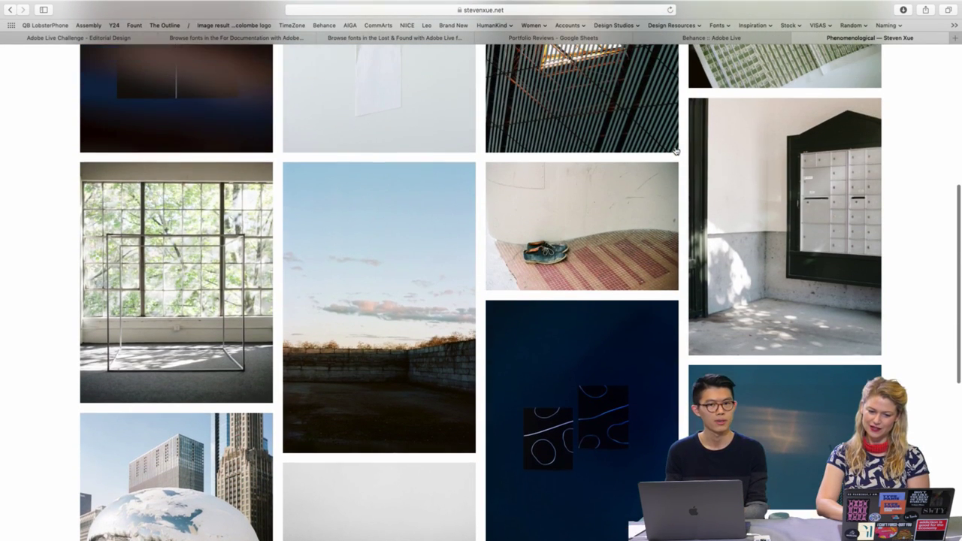
scroll(676, 152, "up", 1)
scroll(675, 152, "up", 8)
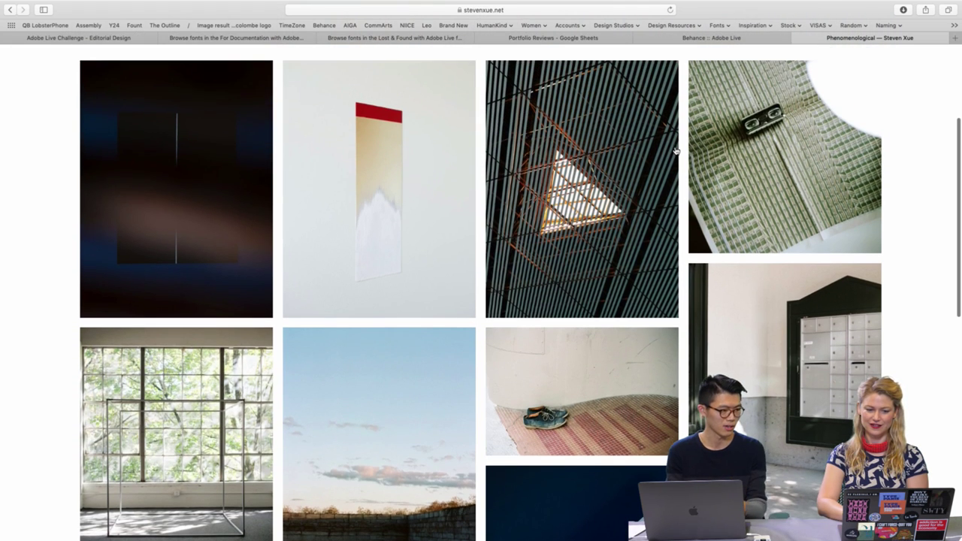
scroll(676, 151, "up", 1)
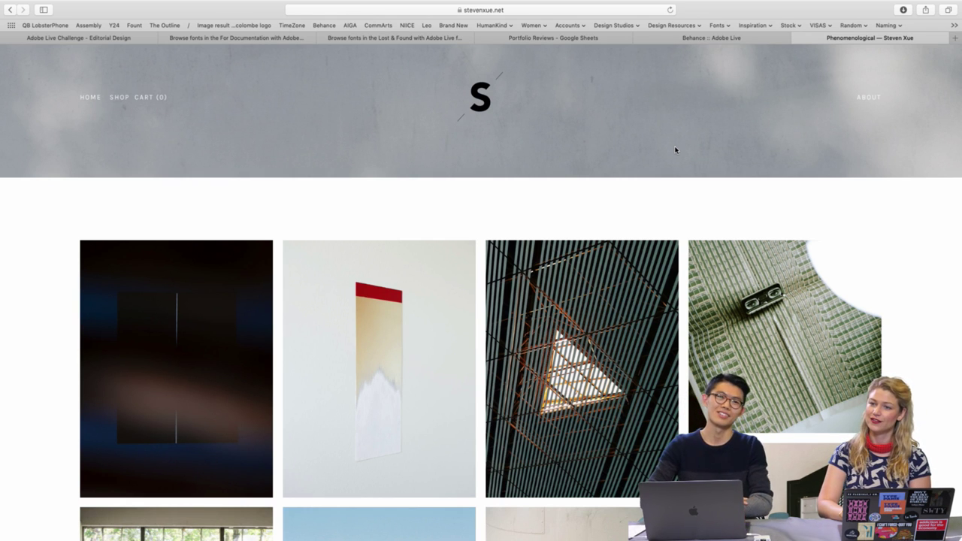
scroll(675, 149, "up", 1)
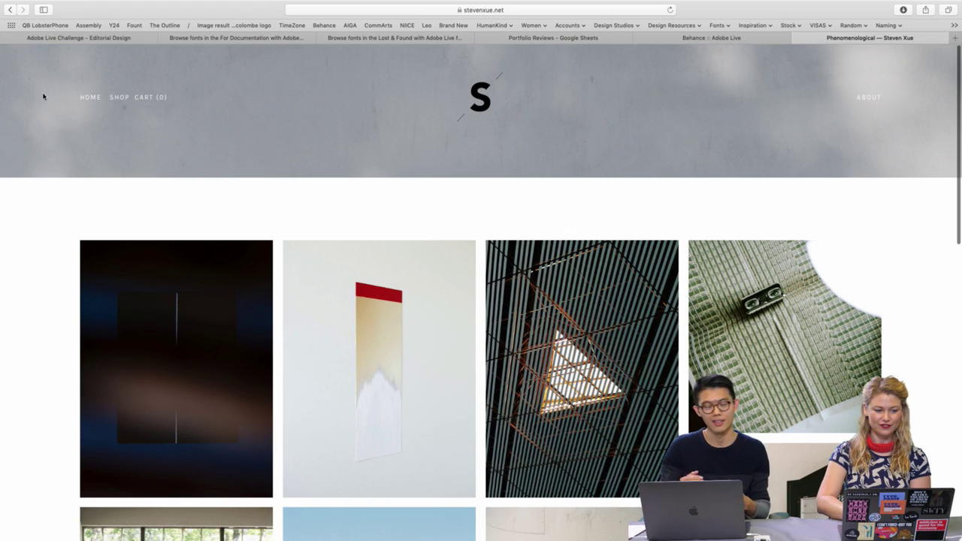
Return to the portfolio home page and browse down through its photo sections.
left_click(10, 10)
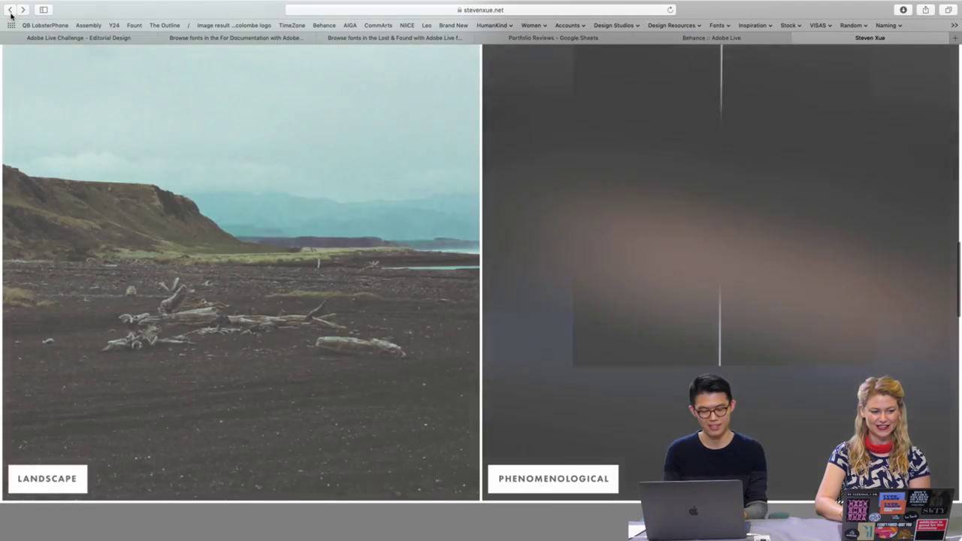
scroll(303, 221, "down", 5)
scroll(303, 221, "down", 5)
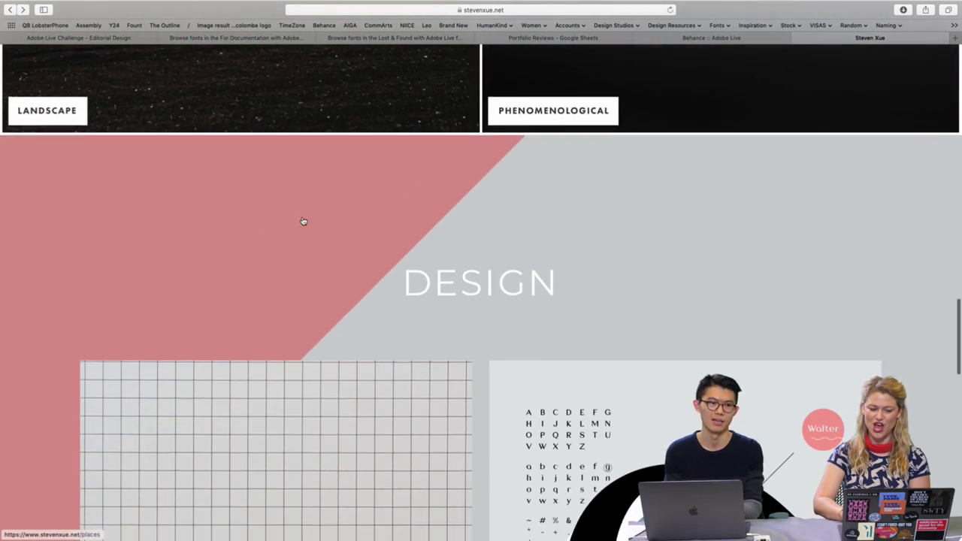
scroll(303, 221, "down", 3)
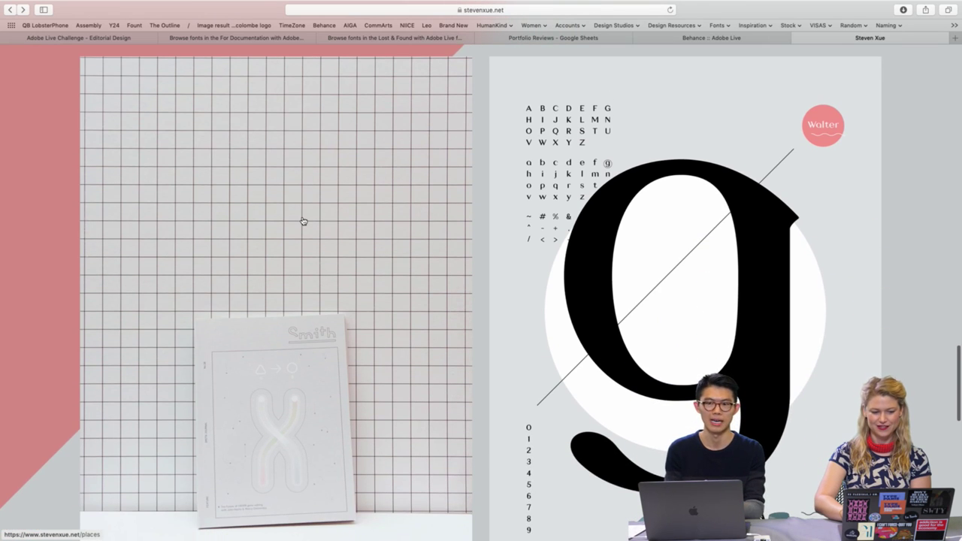
scroll(303, 221, "down", 5)
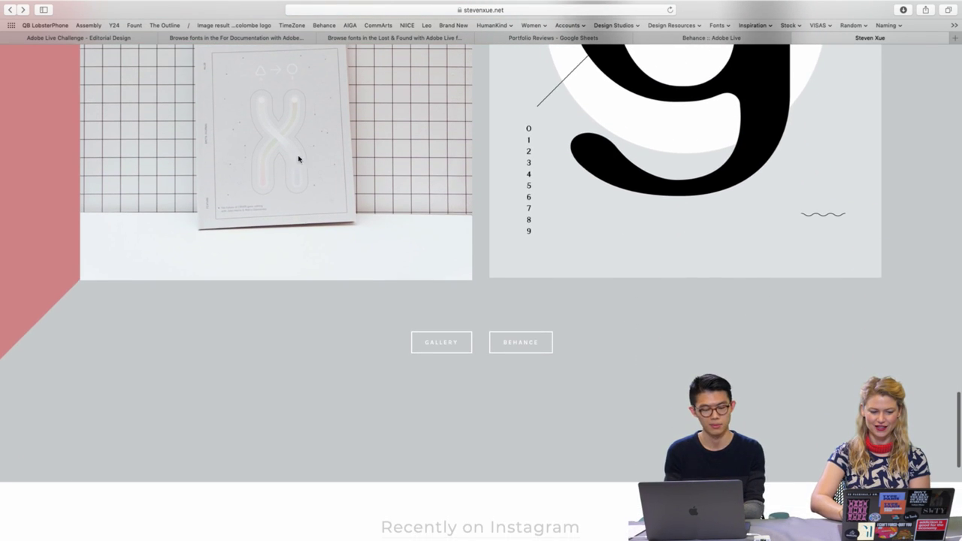
scroll(299, 136, "up", 2)
scroll(299, 136, "down", 12)
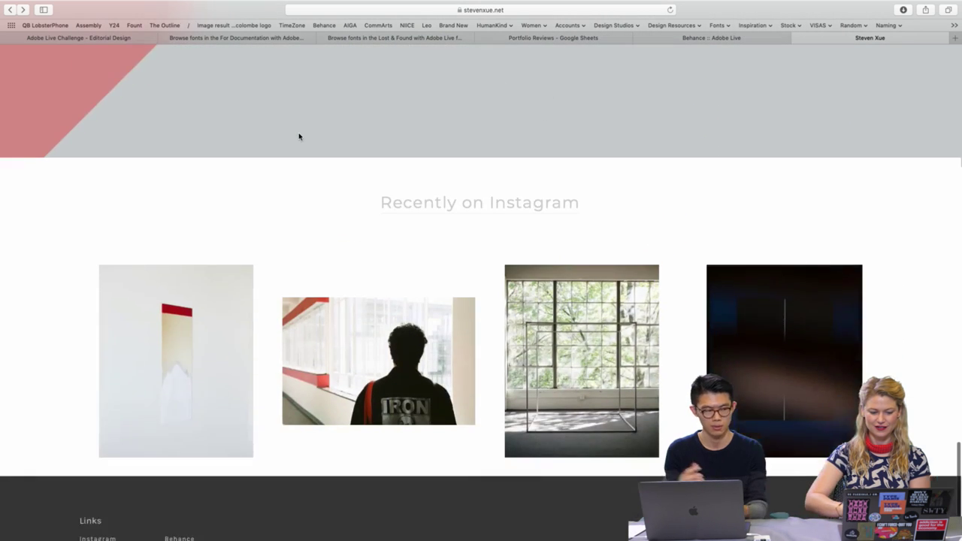
scroll(298, 136, "down", 2)
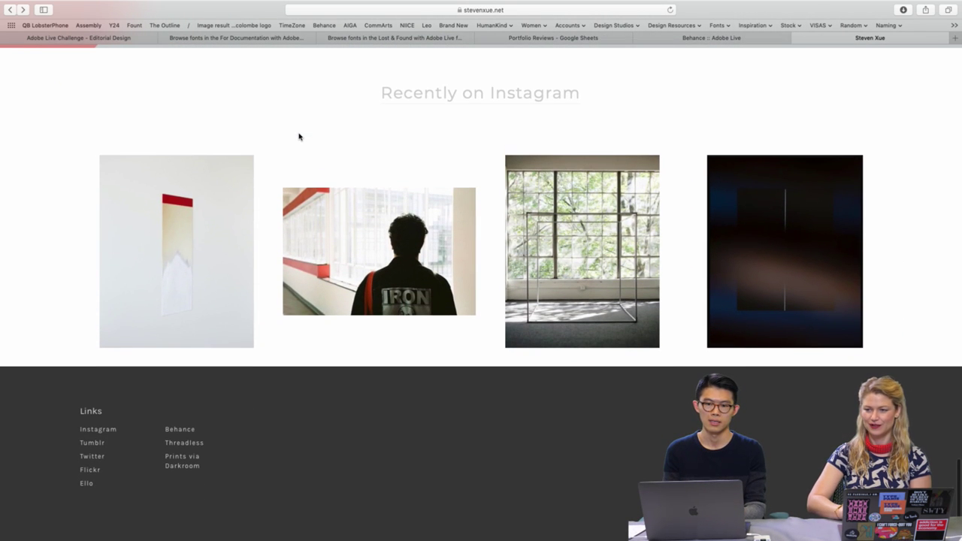
Scroll back up past Design, Landscape and Environmental to the STEVEN XUE header.
scroll(298, 137, "up", 8)
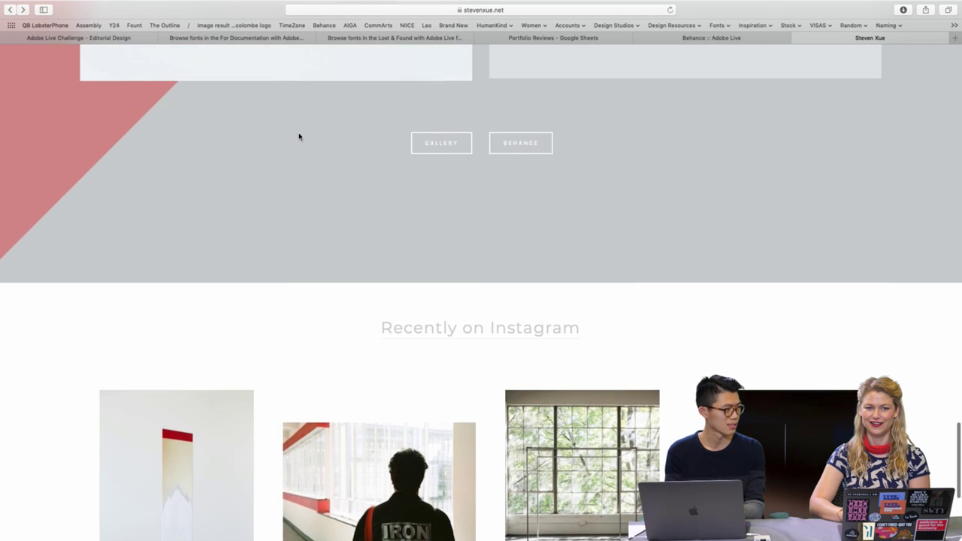
scroll(298, 137, "up", 10)
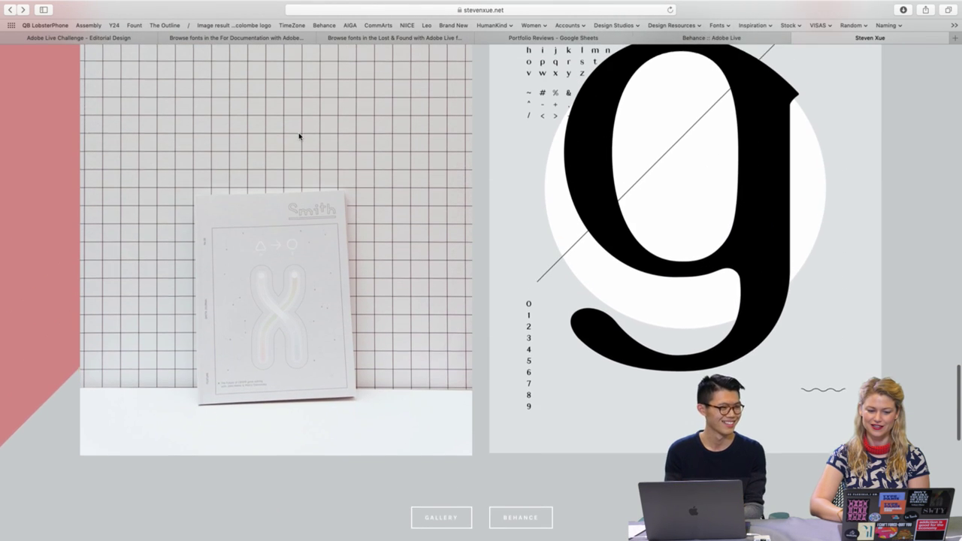
scroll(298, 136, "up", 2)
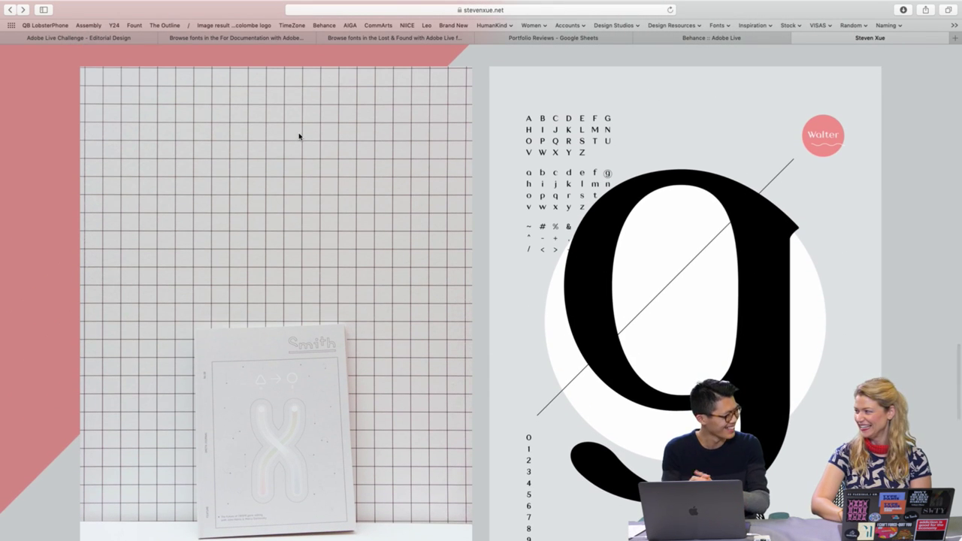
scroll(299, 136, "up", 18)
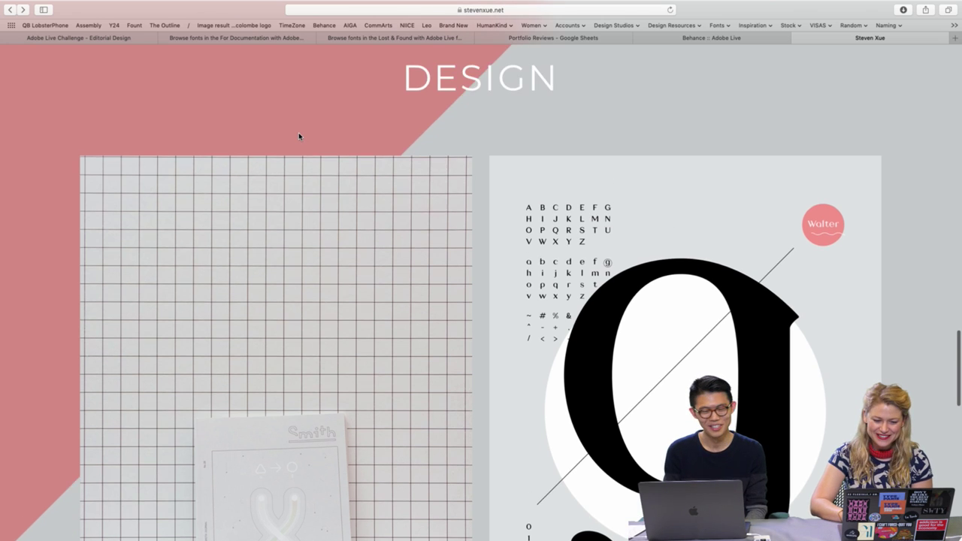
scroll(298, 136, "up", 2)
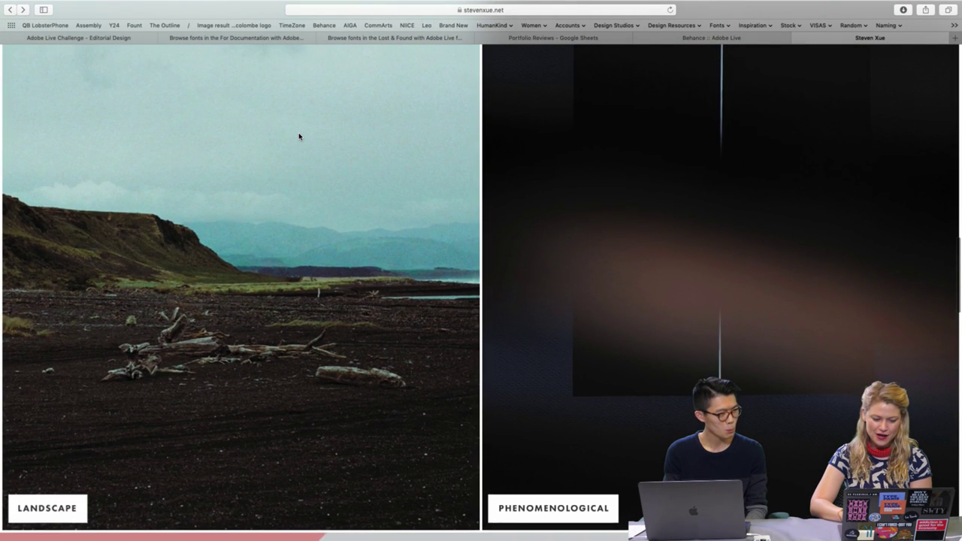
scroll(298, 136, "up", 12)
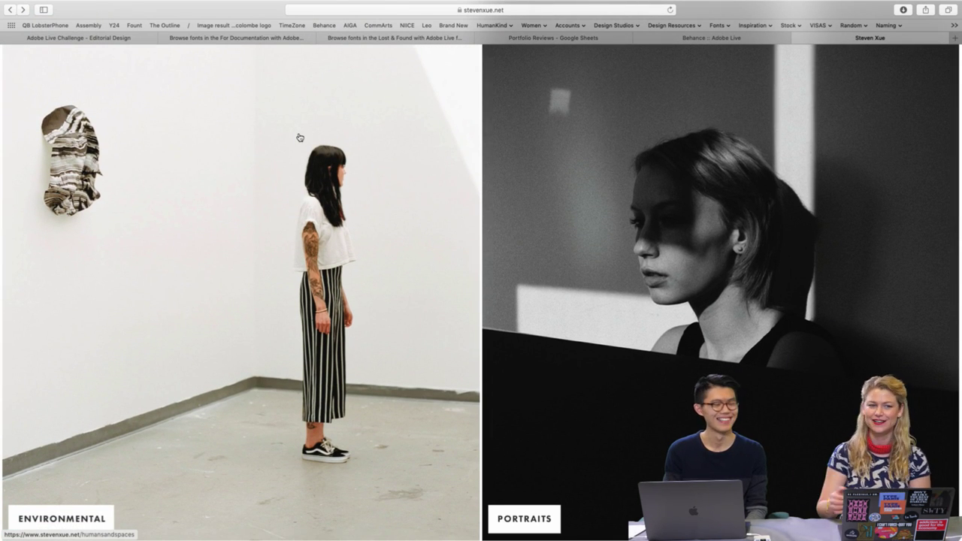
scroll(298, 136, "up", 10)
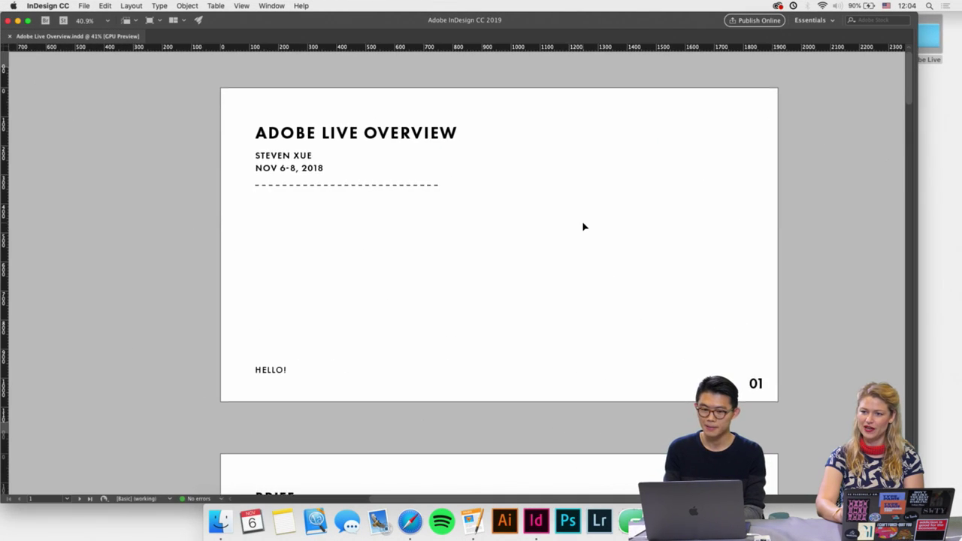
Scroll up in the Finder listing of the Adobe Live folder containing Adobe Live Overview.indd.
scroll(583, 227, "up", 2)
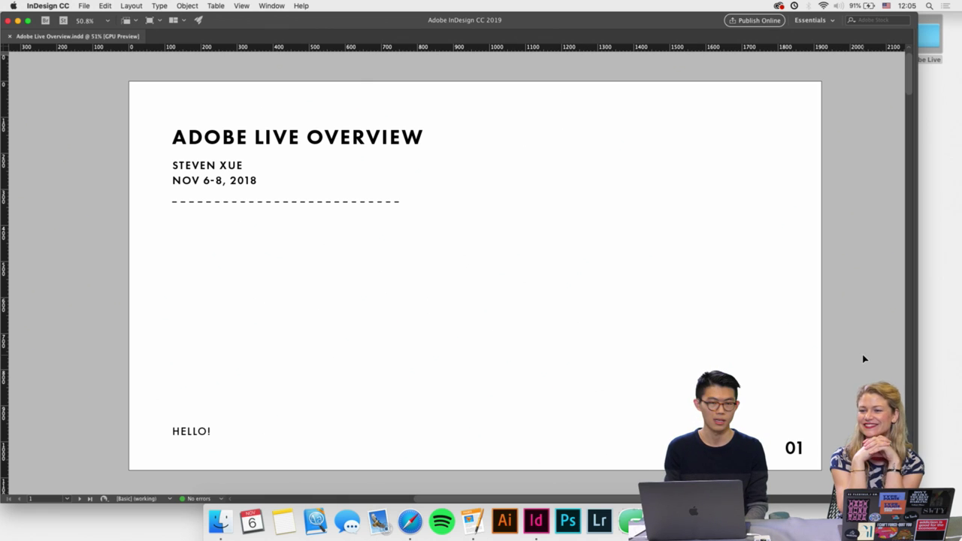
Scroll the document from the title page to page 02, the BRIEF page.
scroll(863, 359, "down", 10)
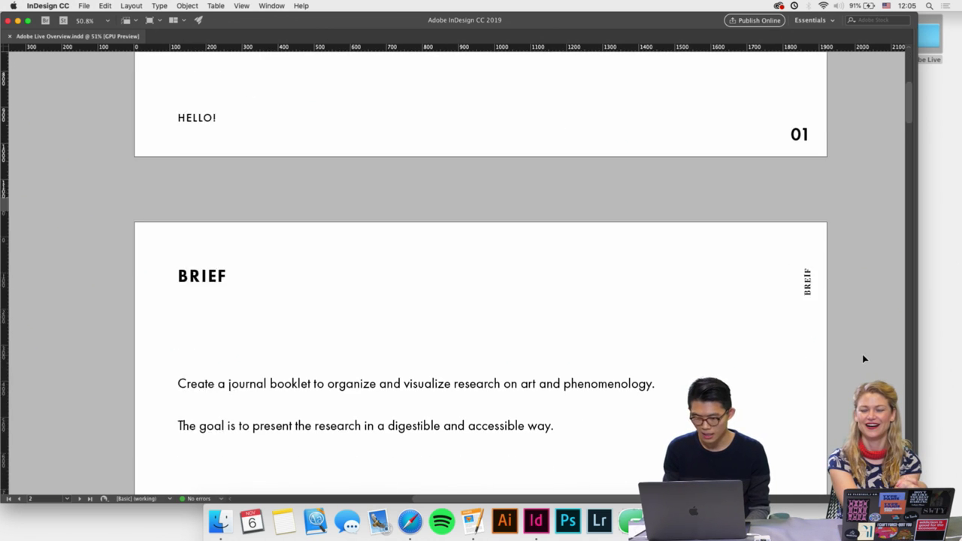
scroll(864, 360, "up", 1)
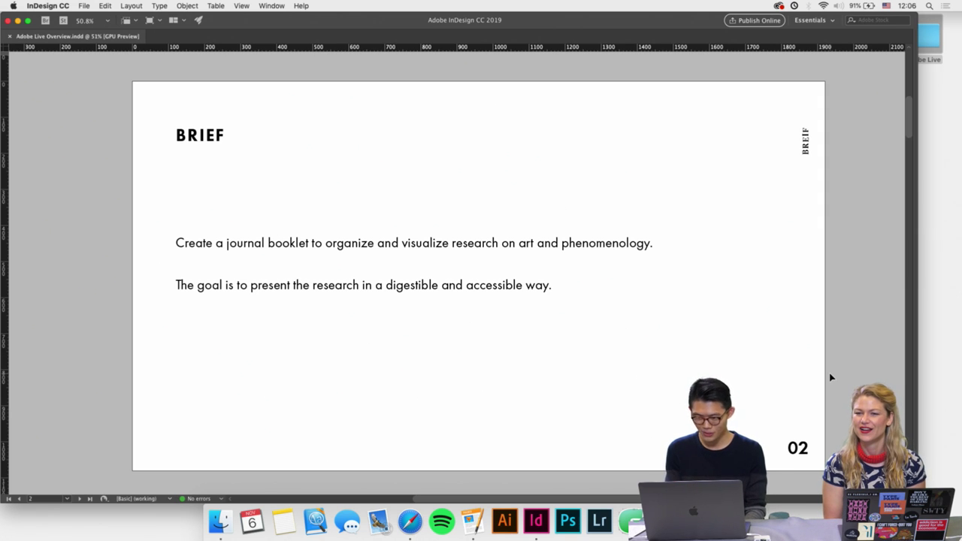
Advance to page 03, SPECS, and center it in the document window.
key("shift+Page_Down")
scroll(831, 377, "down", 2)
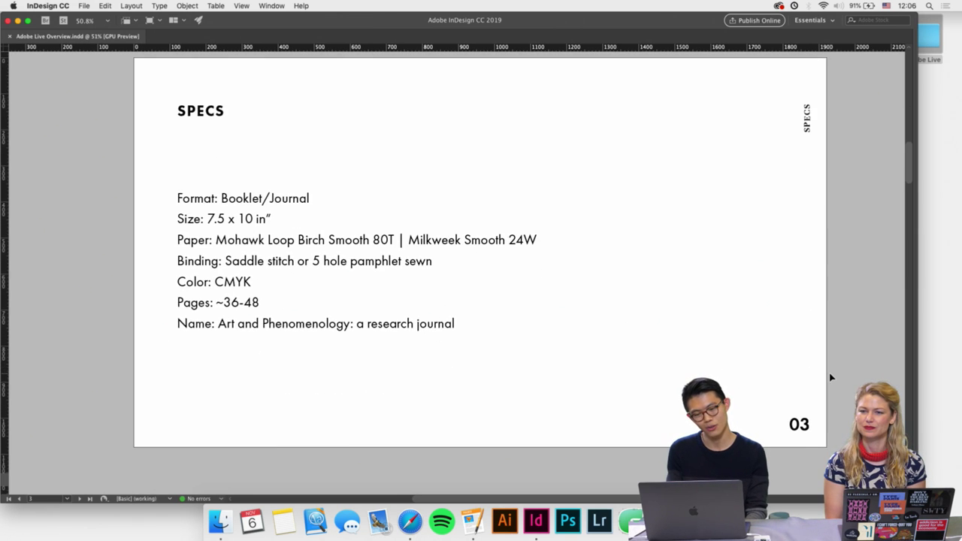
scroll(831, 377, "up", 1)
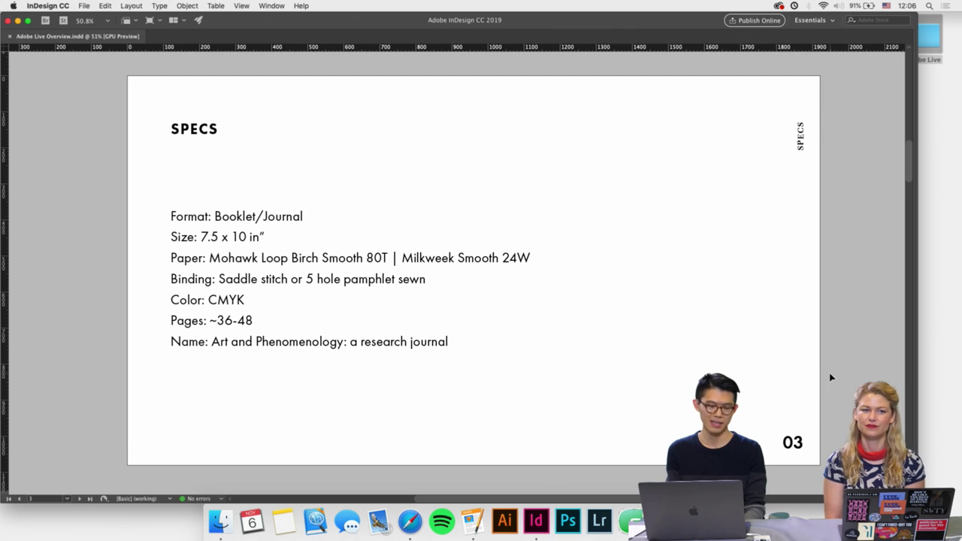
scroll(830, 378, "up", 1)
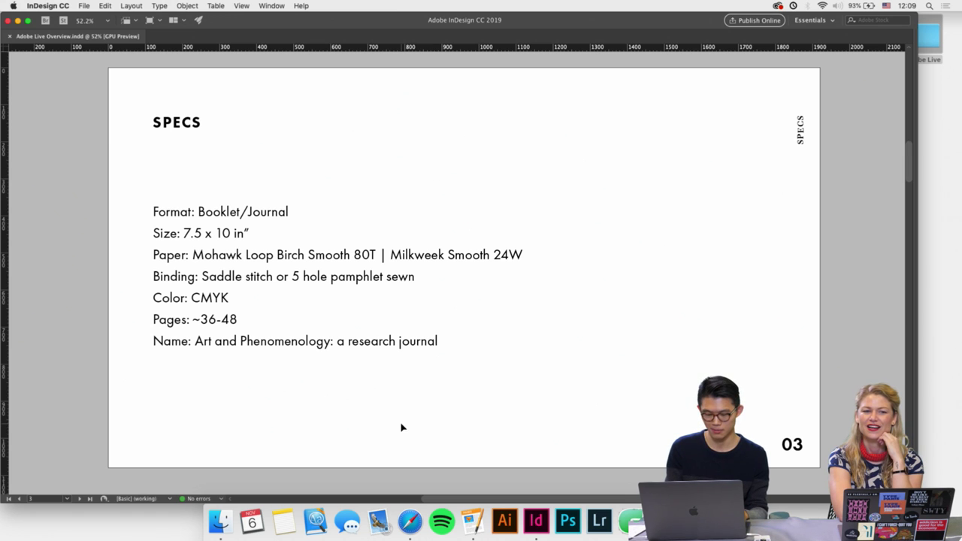
Search Google Images for 'sewn pamphlet binding', then bring InDesign back to the front.
left_click(410, 520)
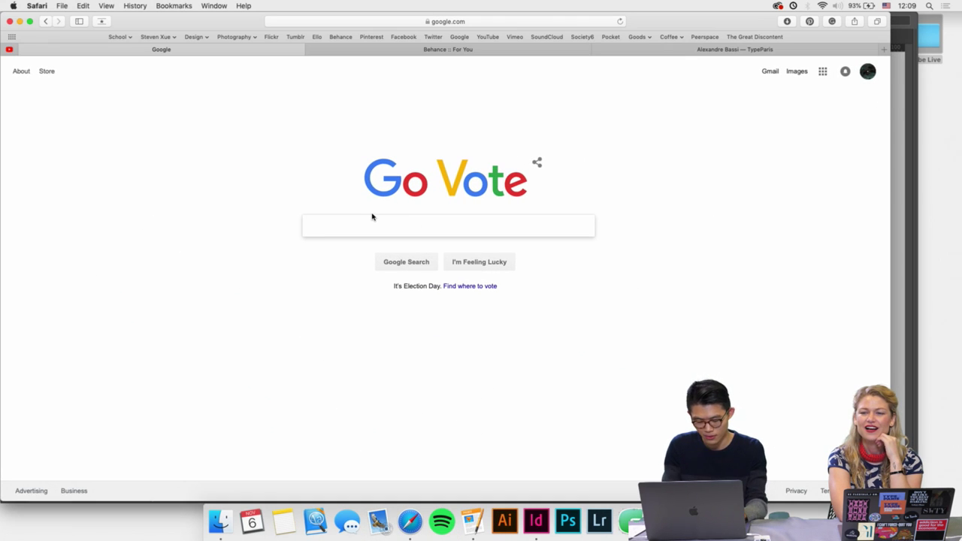
type("p")
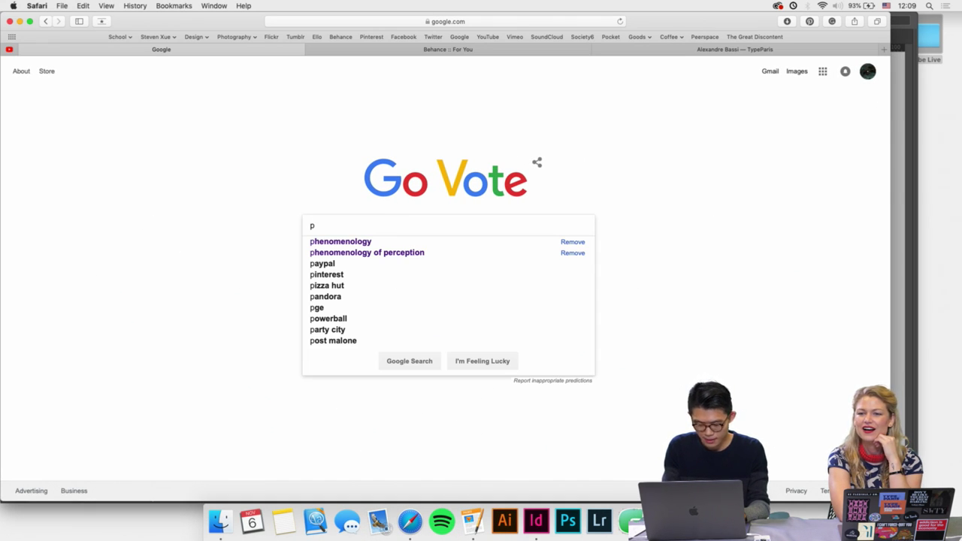
type("amphllet ")
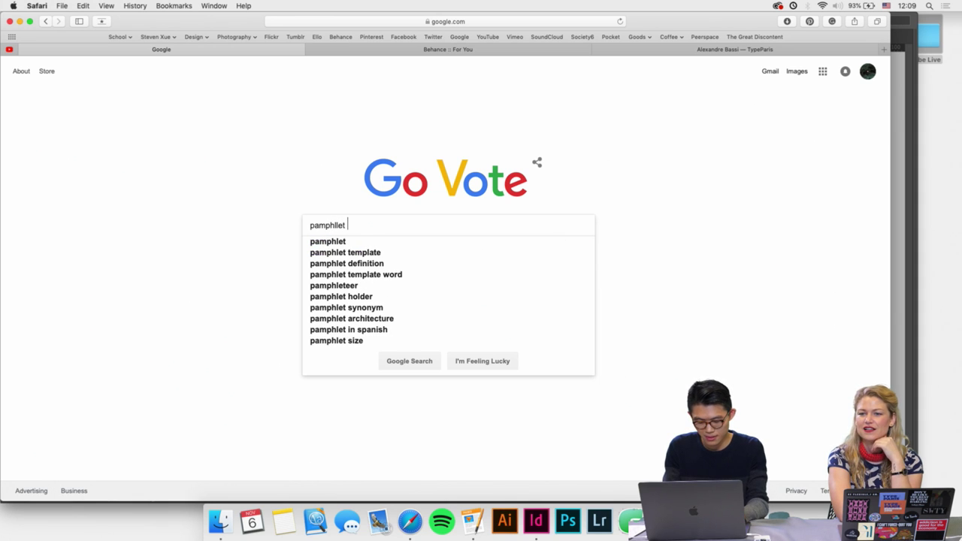
type("sewn")
key("Down")
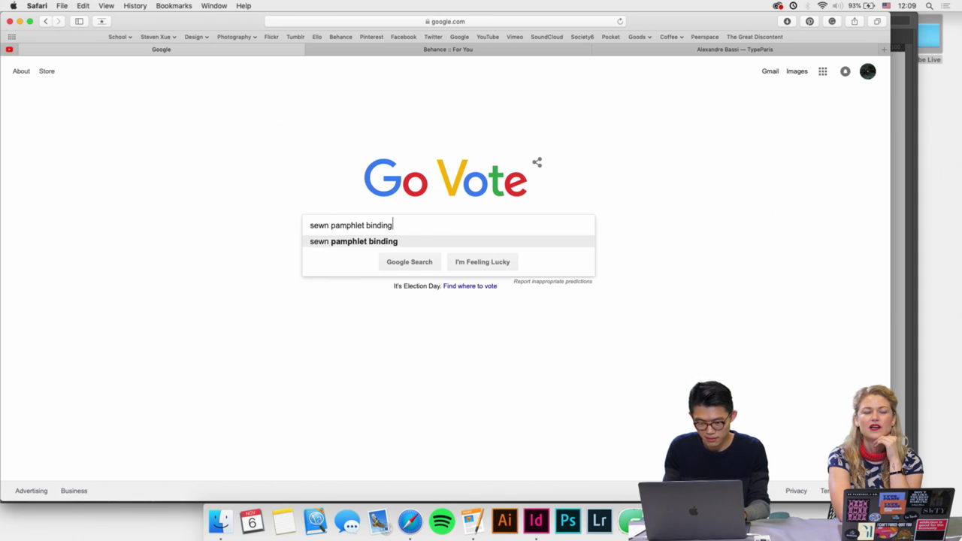
key("Return")
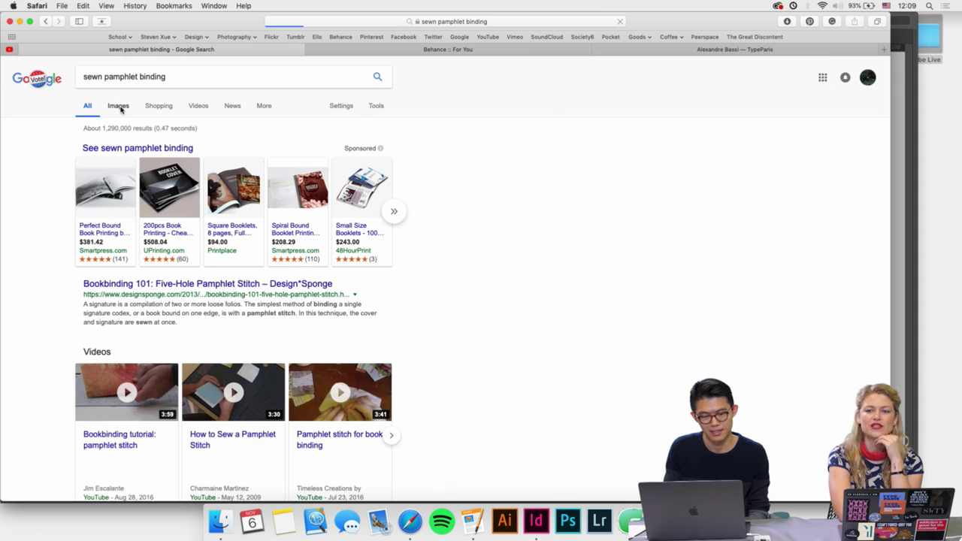
left_click(119, 108)
scroll(141, 236, "down", 5)
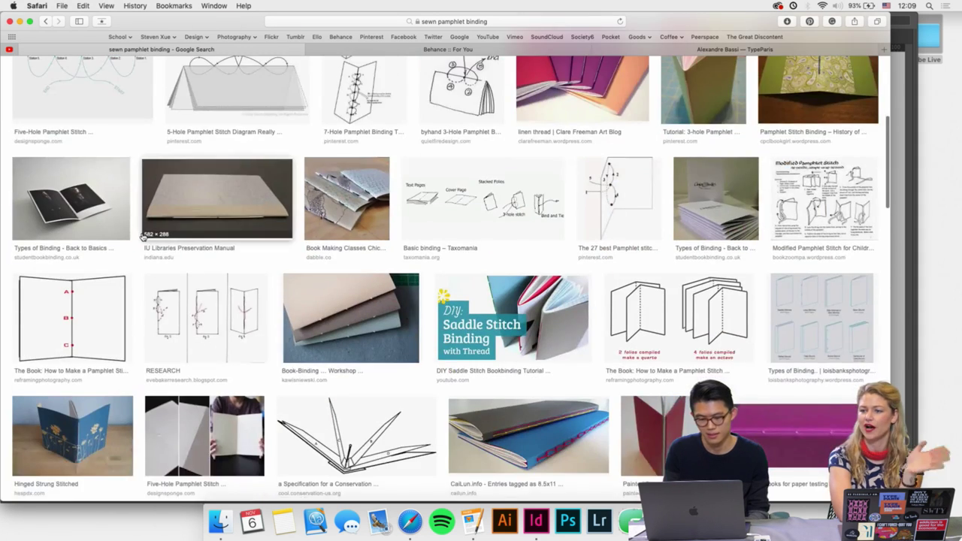
scroll(141, 235, "down", 3)
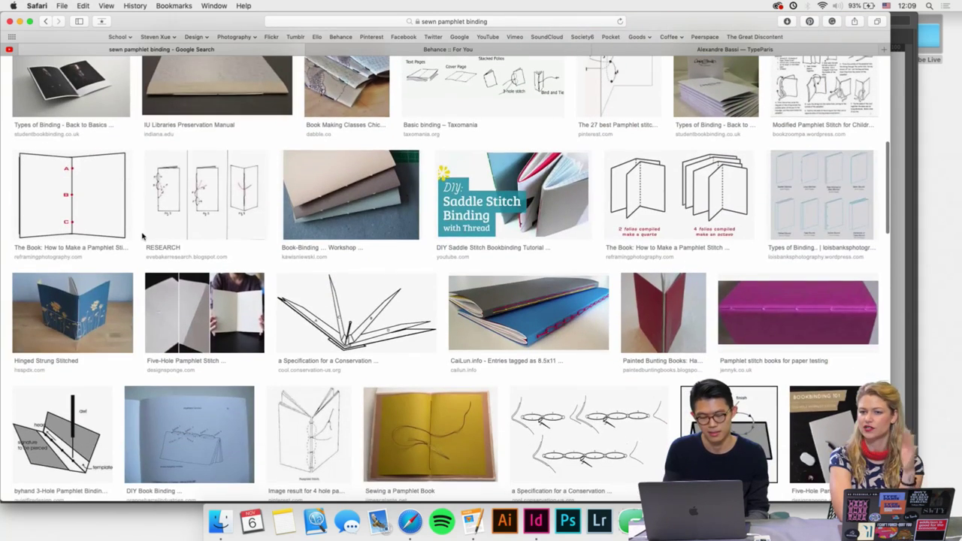
left_click(535, 519)
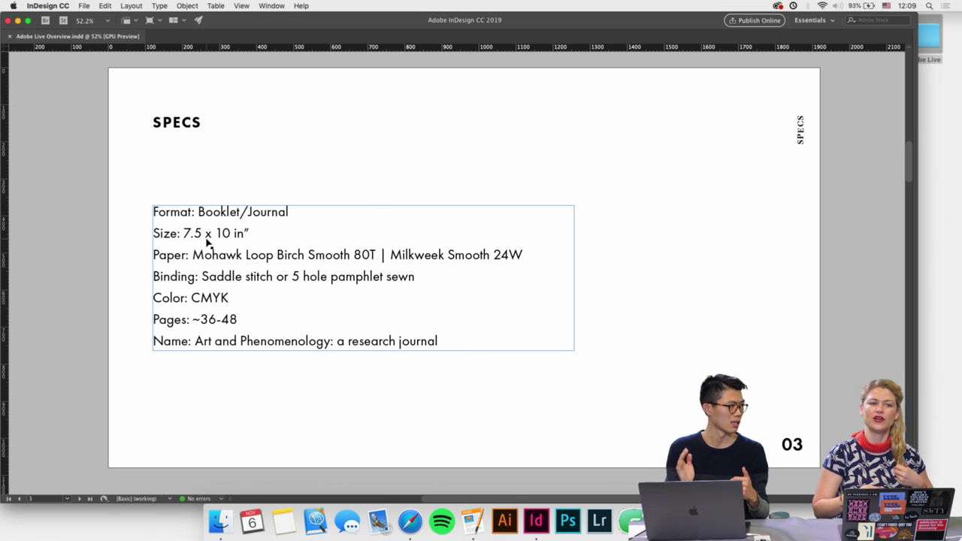
left_click(470, 395)
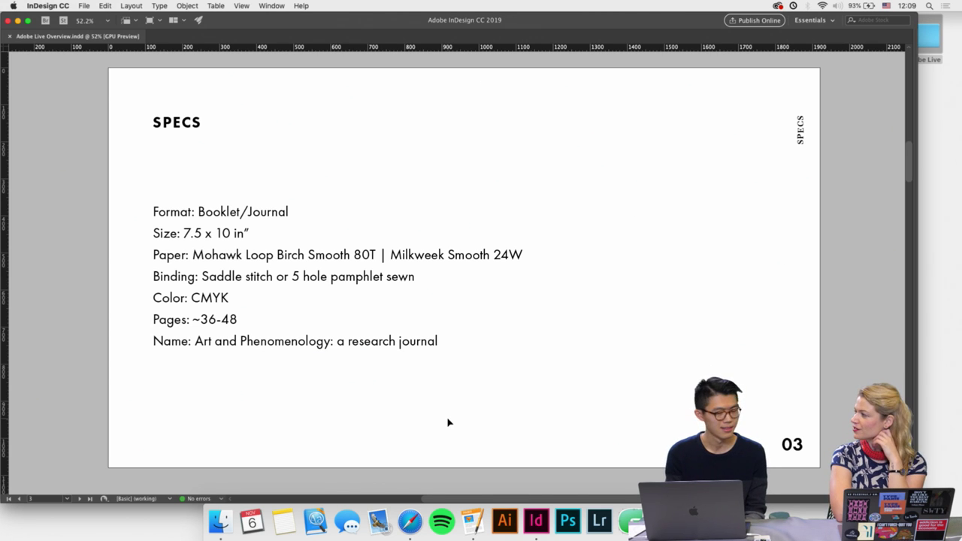
left_click(409, 521)
scroll(388, 173, "down", 1)
Preview the Book-Binding workshop photo, then the close-up of a dark pamphlet's stitched spine.
left_click(387, 173)
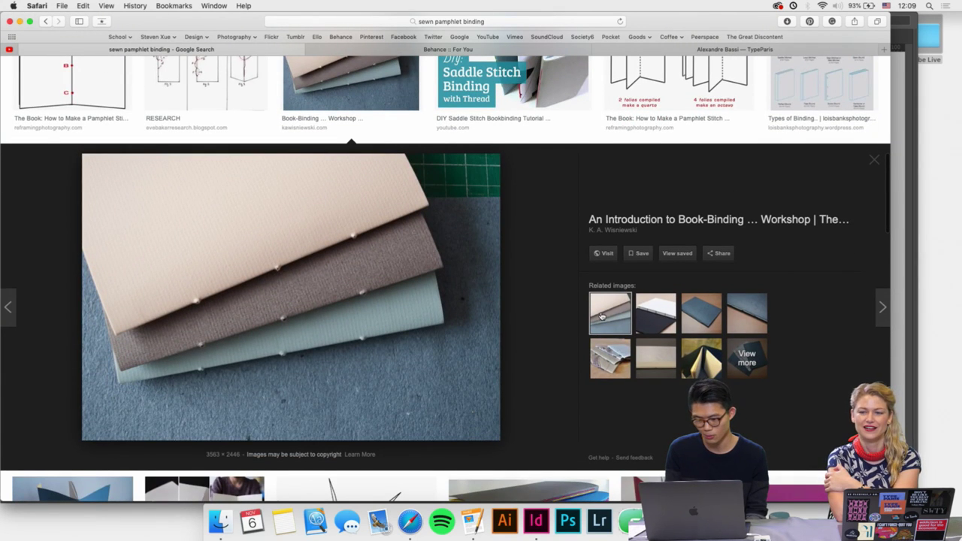
left_click(699, 321)
left_click(744, 315)
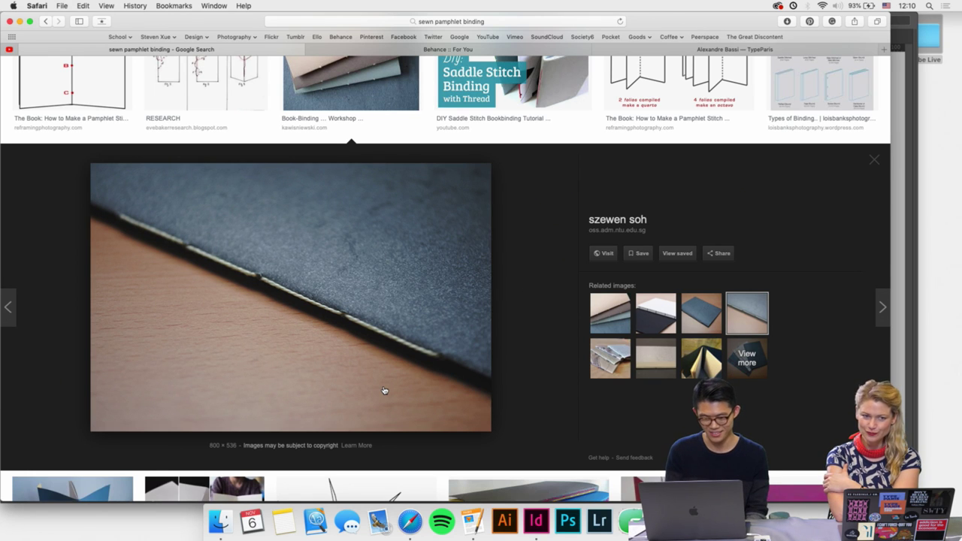
scroll(384, 390, "down", 5)
scroll(384, 390, "up", 7)
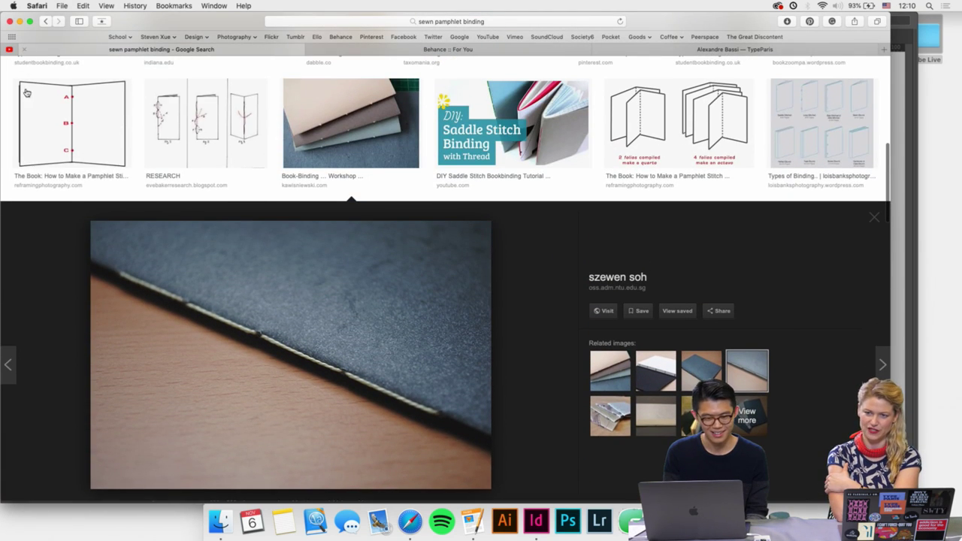
scroll(15, 180, "down", 2)
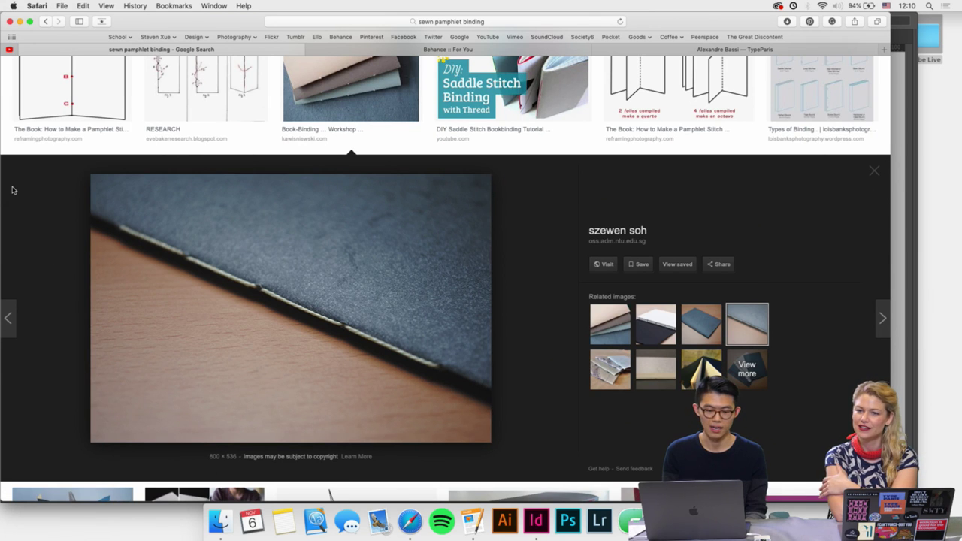
scroll(12, 190, "down", 2)
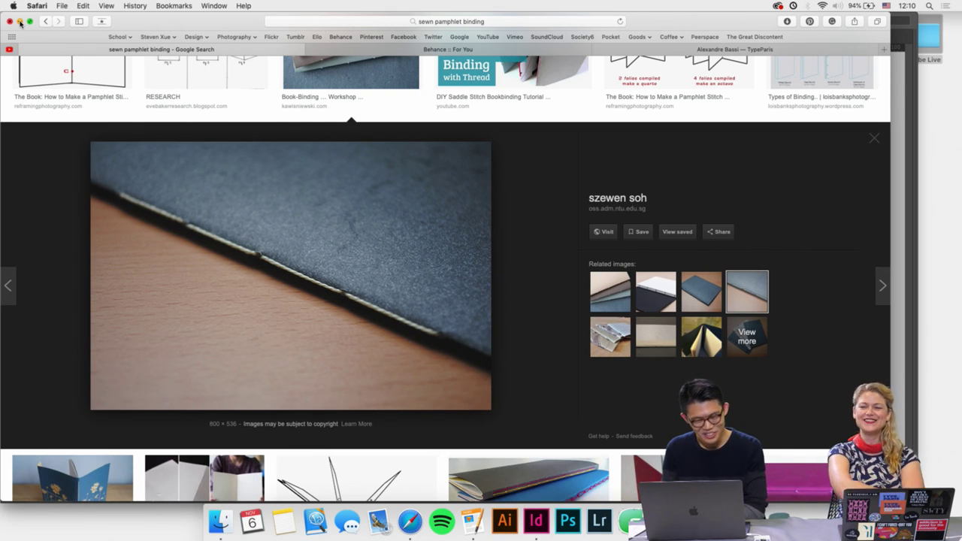
Minimize Safari and deselect the specs text frame on the SPECS page.
left_click(21, 23)
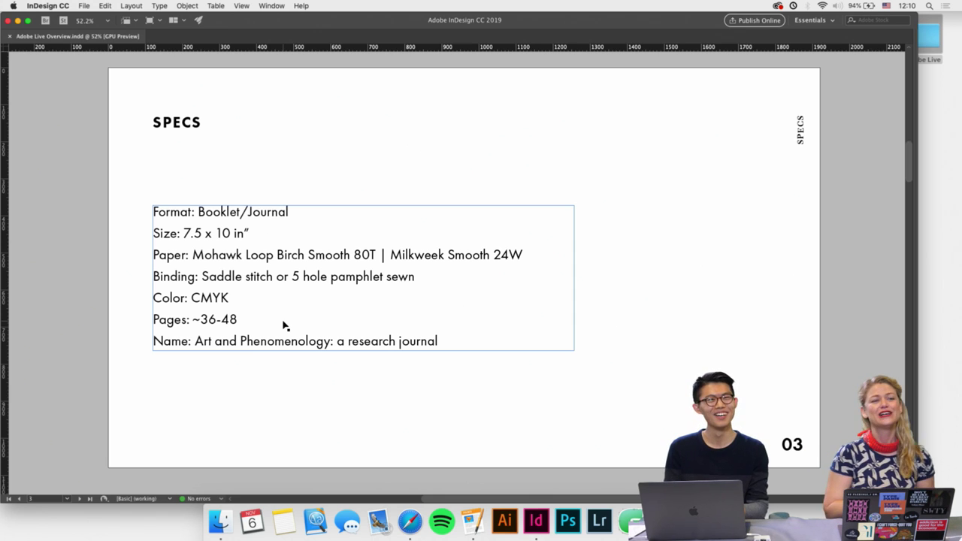
left_click(300, 465)
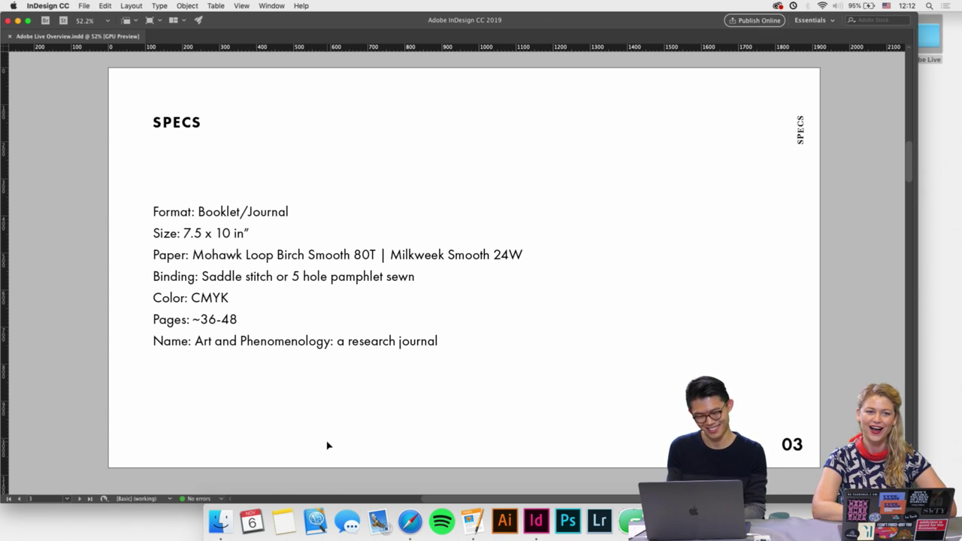
Scroll down to page 04, CONTENT SECTIONS, listing the five booklet sections.
scroll(335, 449, "down", 4)
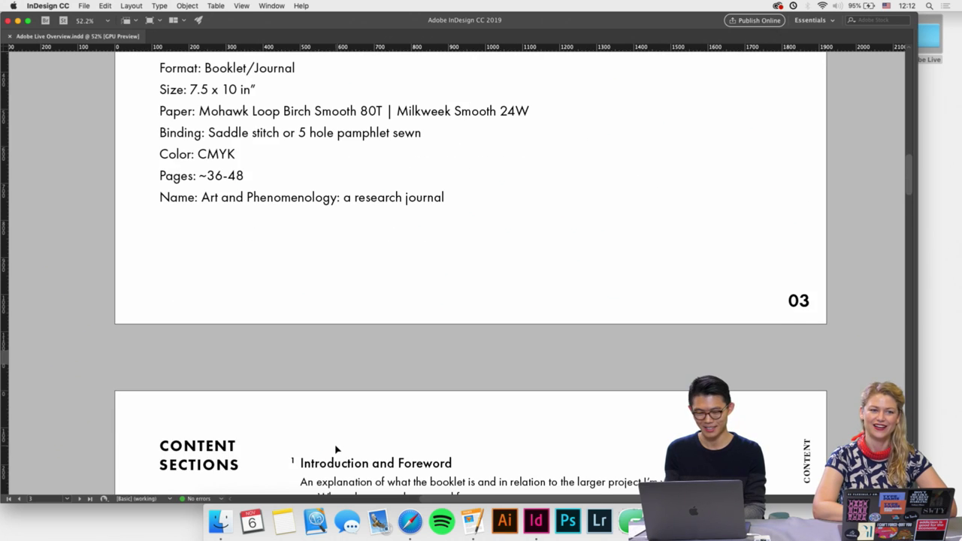
scroll(335, 449, "down", 9)
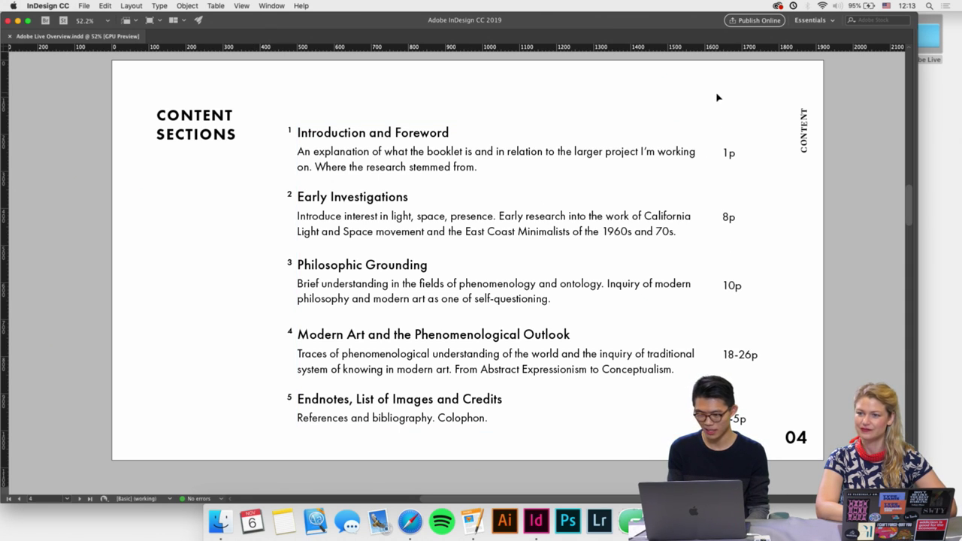
left_click_drag(717, 95, 756, 421)
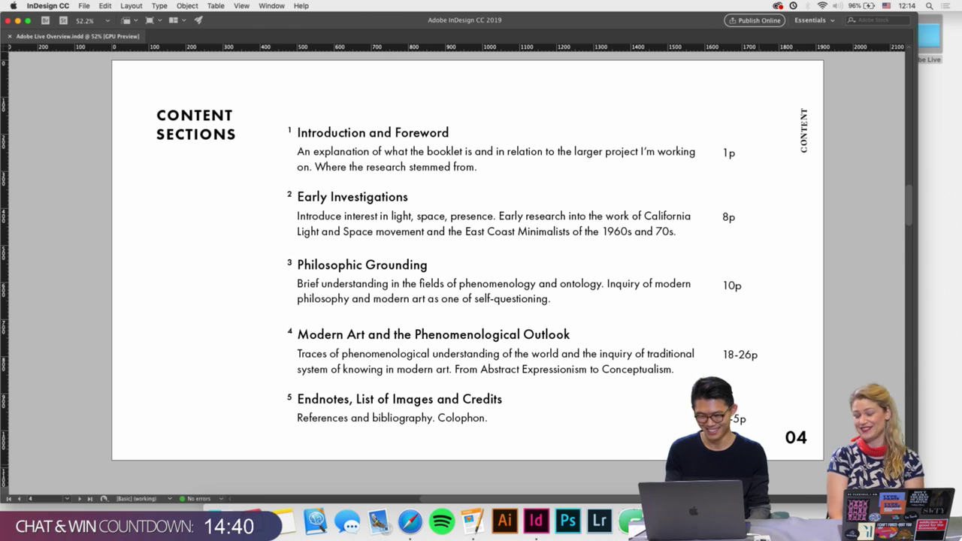
Scroll down to page 05, SCHEDULE, with its Day 1 to Day 3 tasks.
scroll(466, 270, "down", 2)
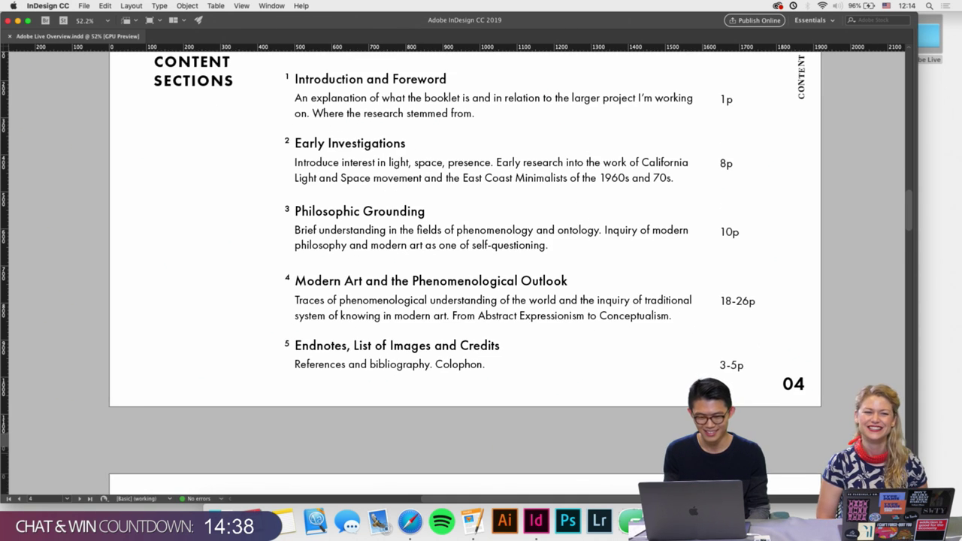
scroll(466, 271, "down", 10)
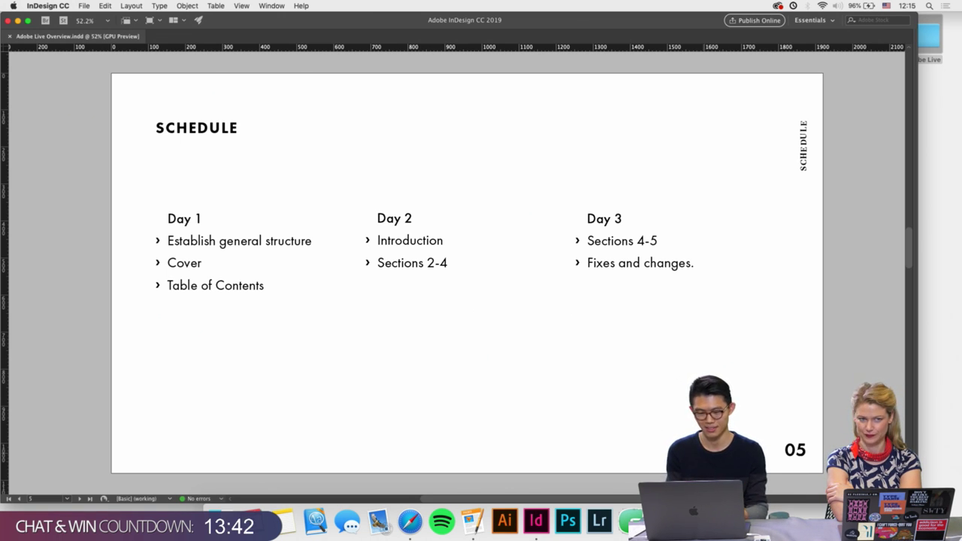
scroll(466, 271, "up", 10)
scroll(467, 271, "down", 4)
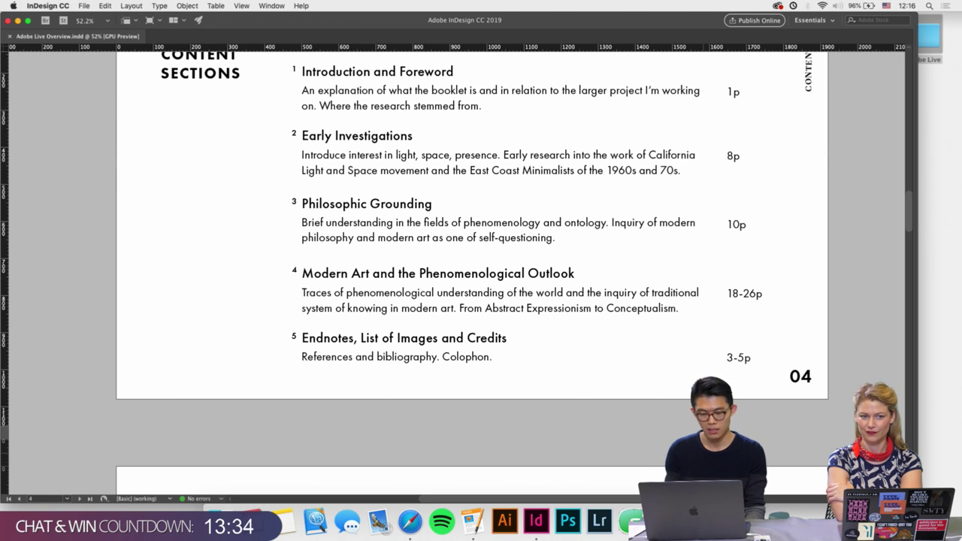
scroll(655, 423, "down", 8)
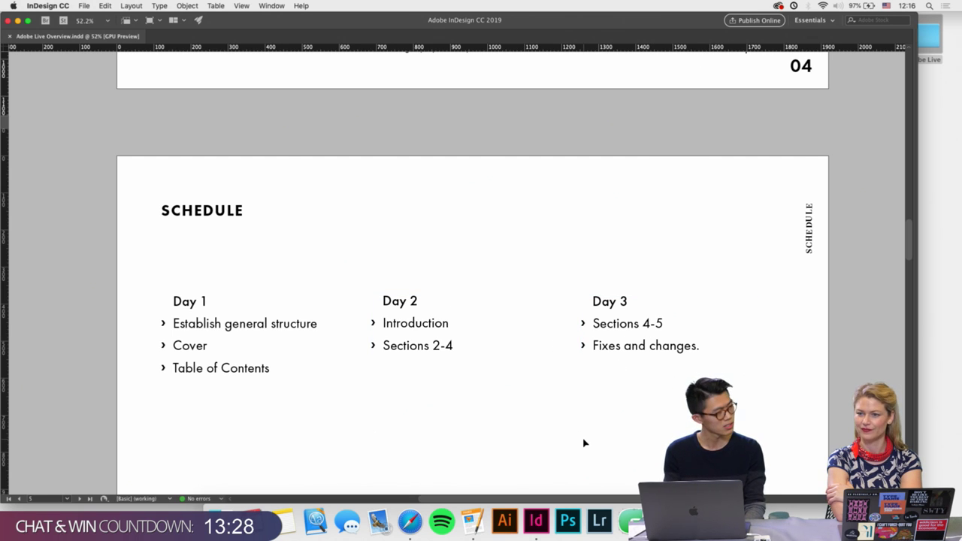
scroll(584, 443, "down", 3)
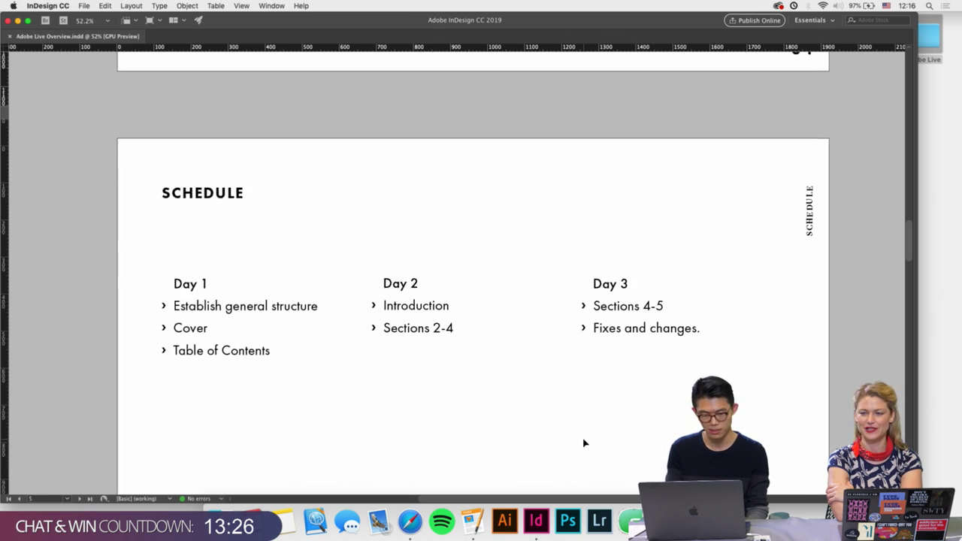
scroll(584, 444, "down", 1)
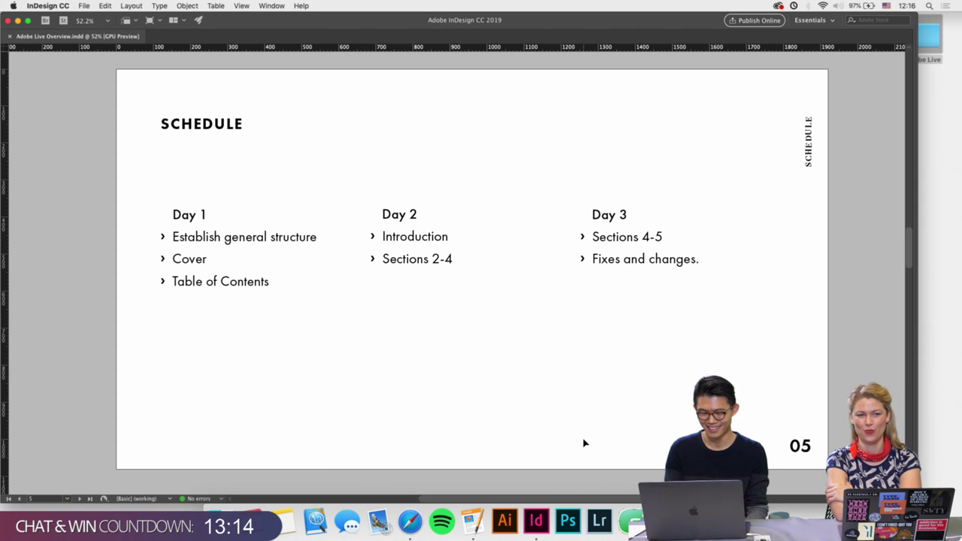
Scroll down to page 06, Fair Use, and deselect its body text frame.
scroll(584, 444, "down", 15)
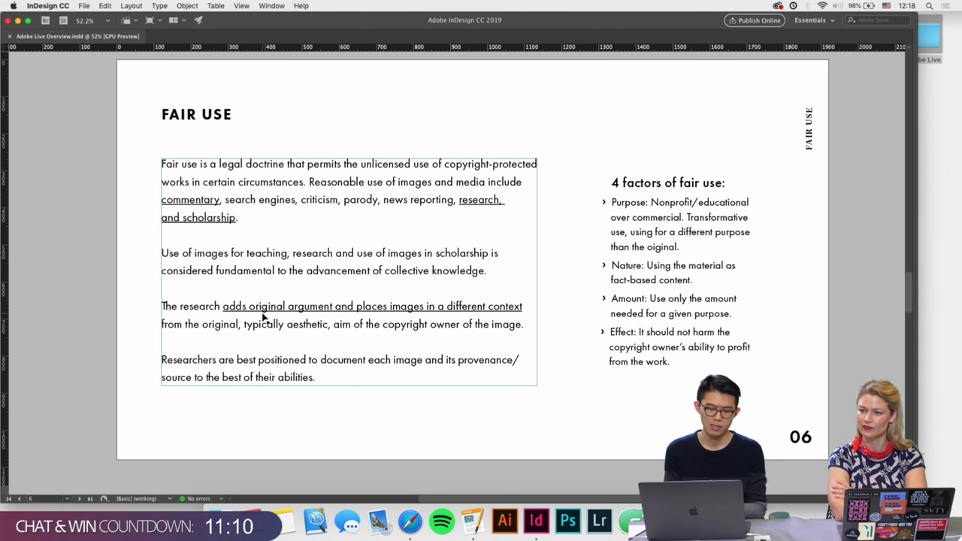
left_click(133, 388)
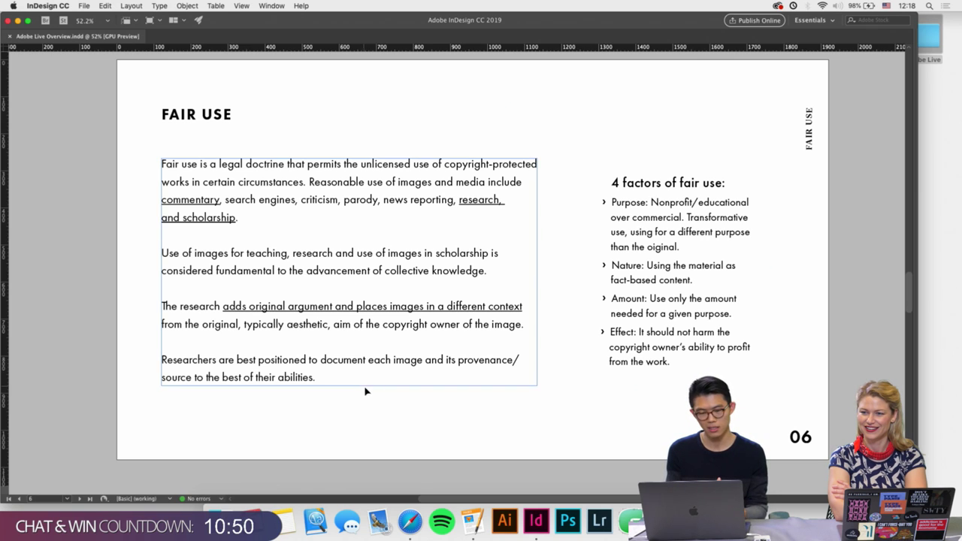
Select then deselect the 4 factors sidebar, adjust the zoom, and scroll to page 07 Visual Aesthetic.
left_click(640, 365)
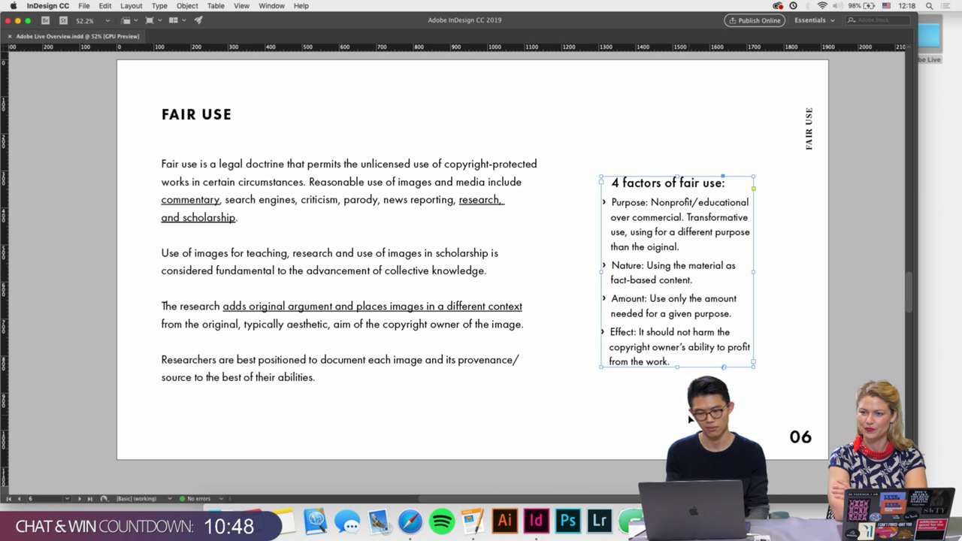
left_click(689, 419)
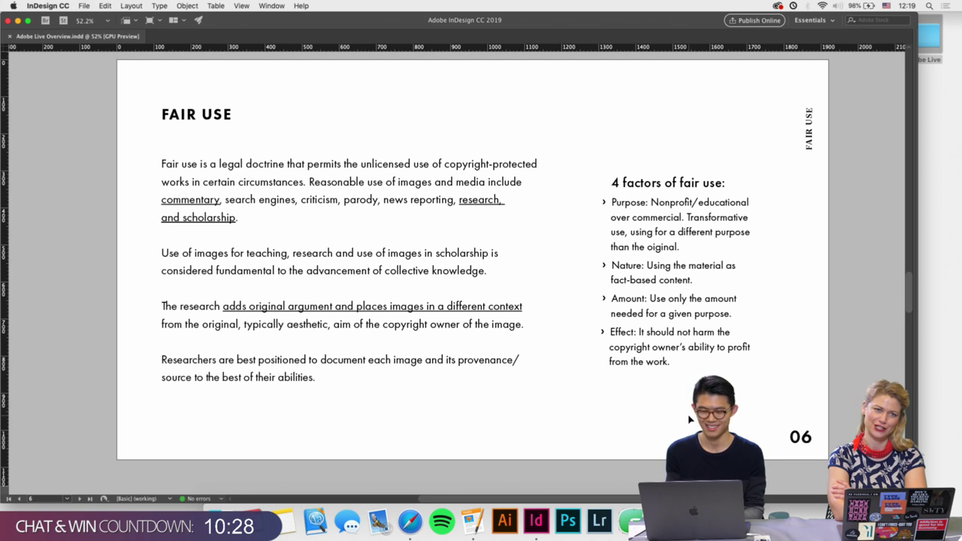
scroll(689, 419, "right", 3)
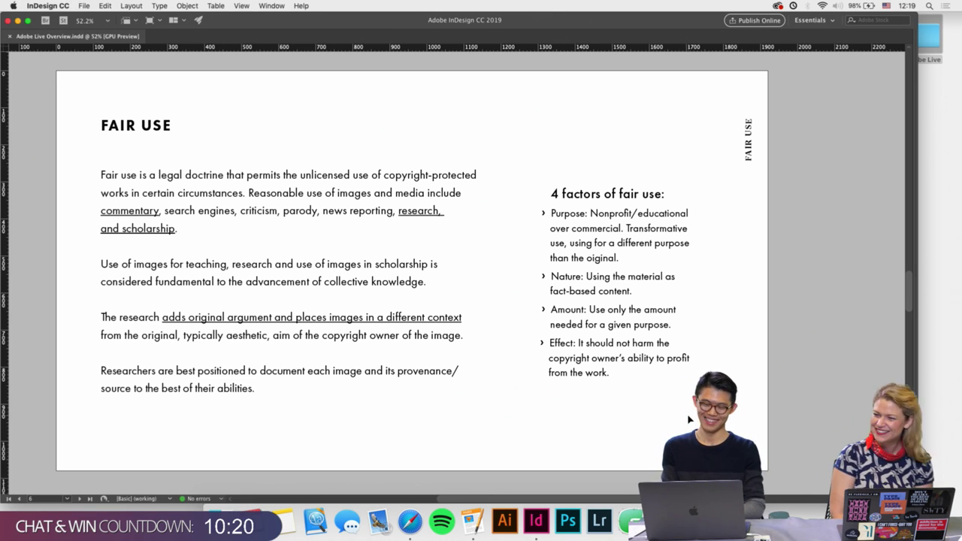
scroll(688, 420, "up", 3)
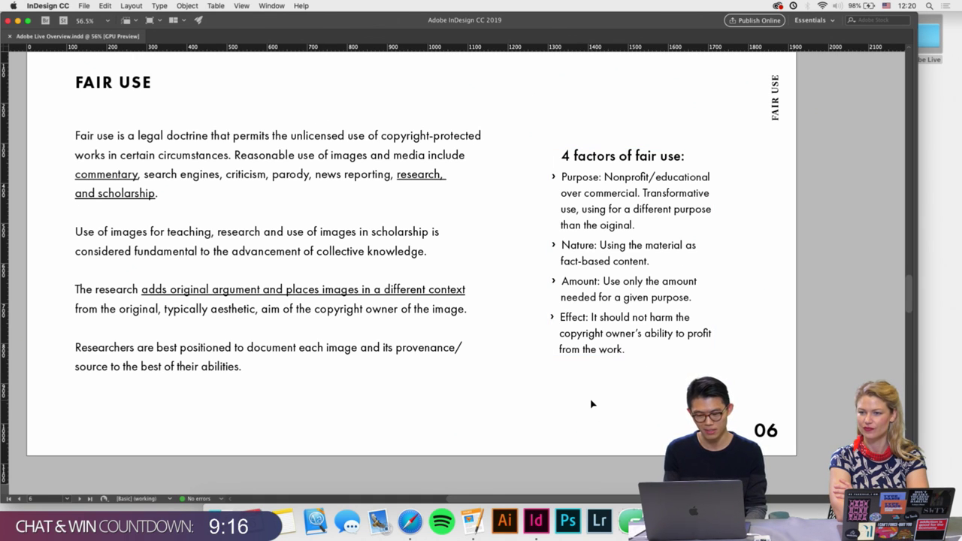
scroll(592, 404, "up", 1)
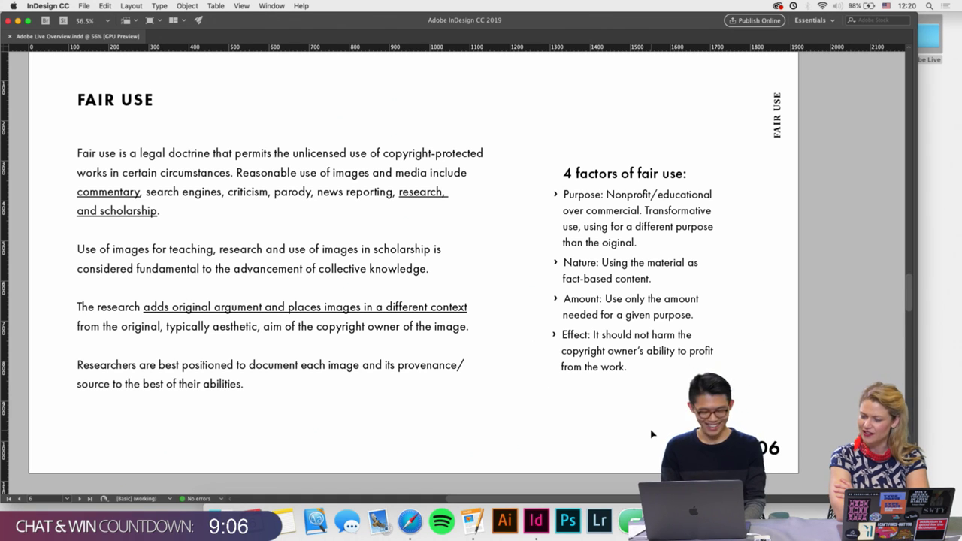
scroll(651, 434, "down", 2)
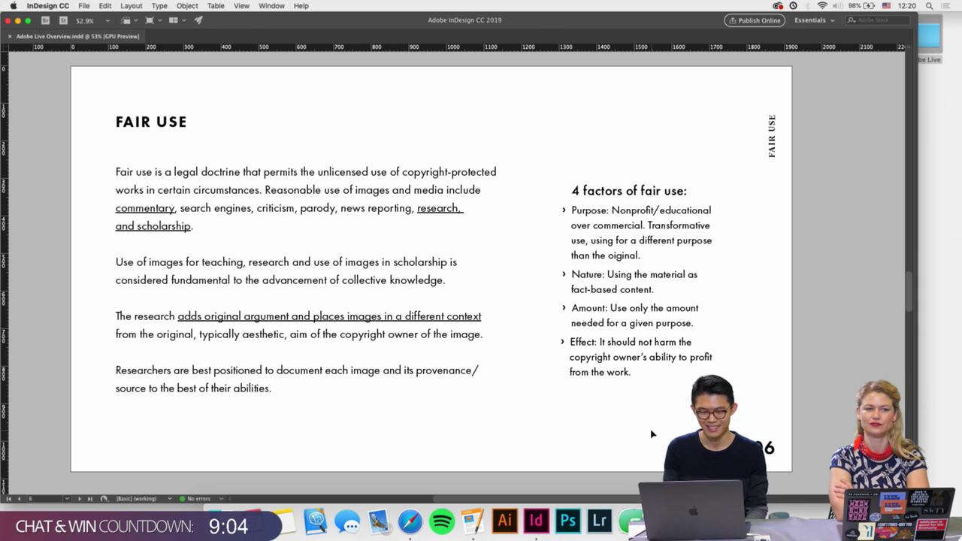
scroll(652, 433, "down", 10)
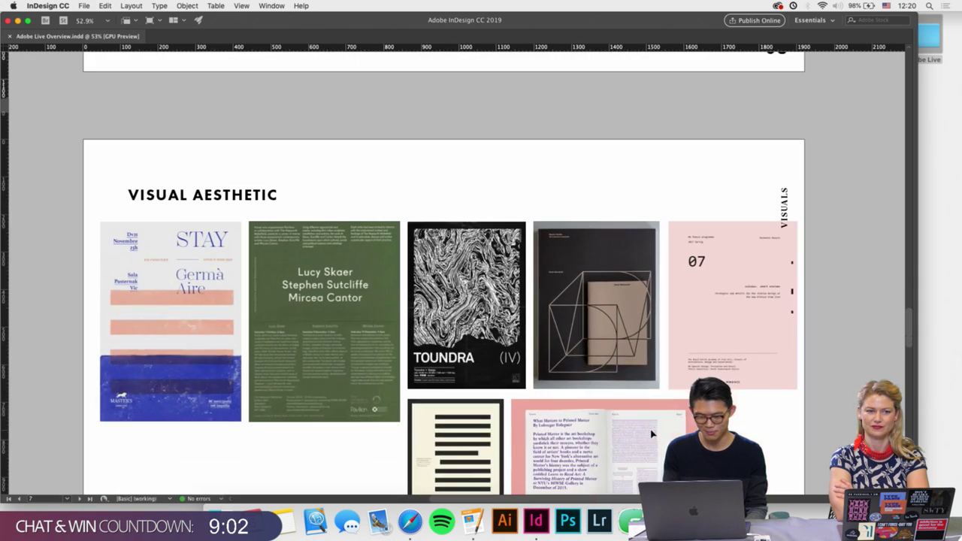
scroll(652, 433, "up", 1)
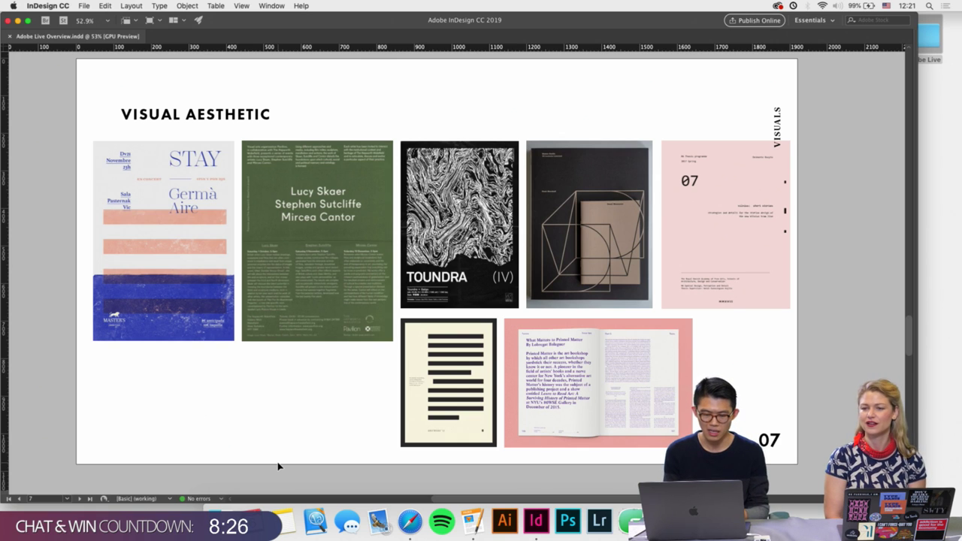
scroll(278, 467, "down", 1)
scroll(278, 467, "right", 1)
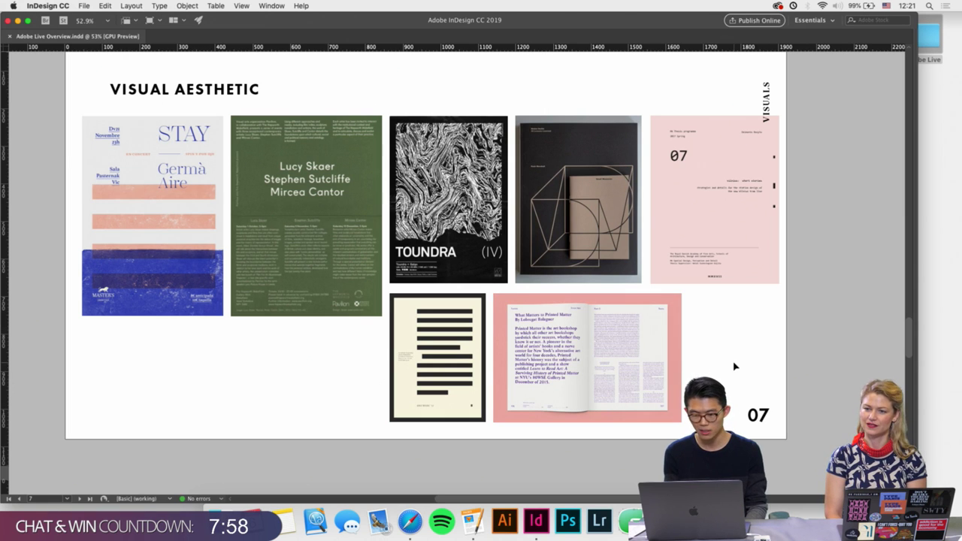
scroll(735, 366, "up", 3)
scroll(636, 388, "up", 2)
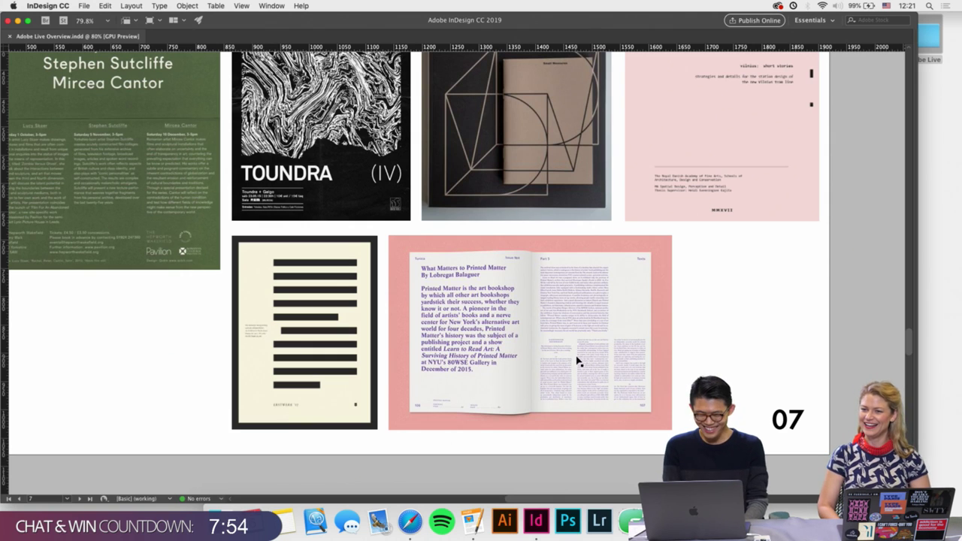
scroll(577, 363, "down", 2)
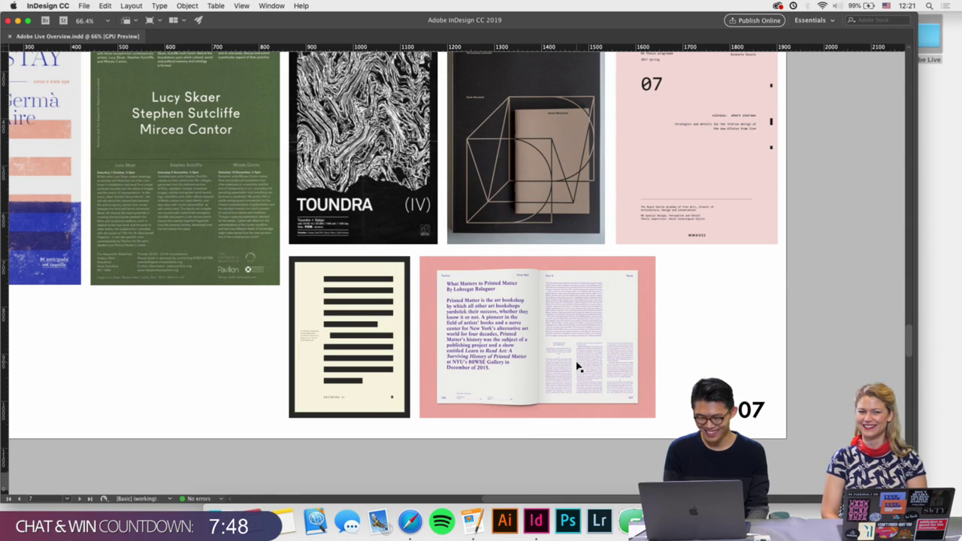
scroll(578, 366, "up", 1)
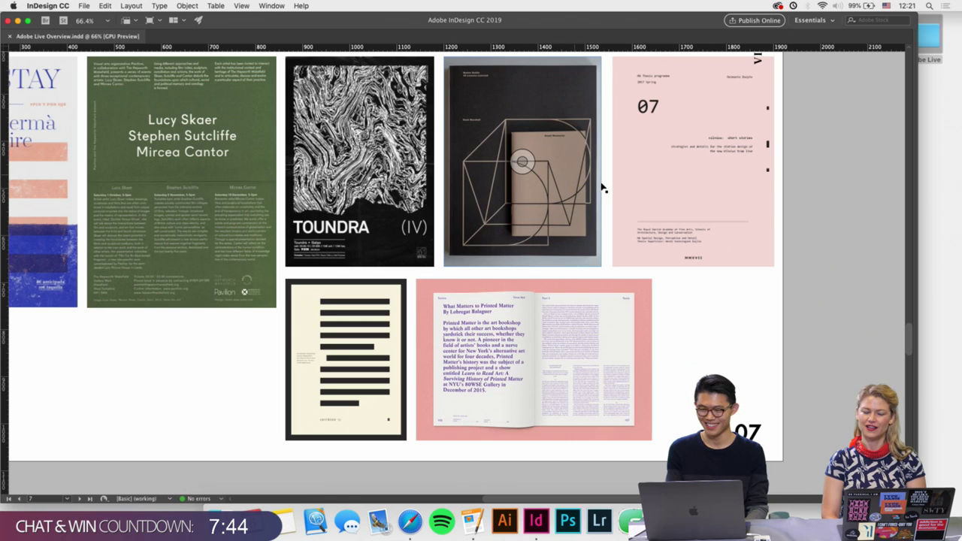
scroll(634, 200, "up", 2)
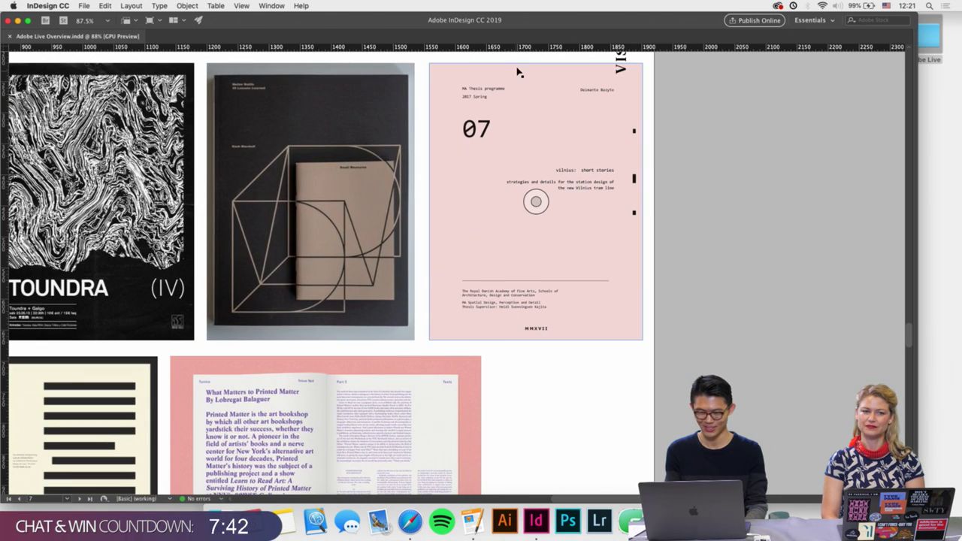
Zoom in to about 88% on the pink 07 thesis poster.
scroll(521, 321, "up", 1)
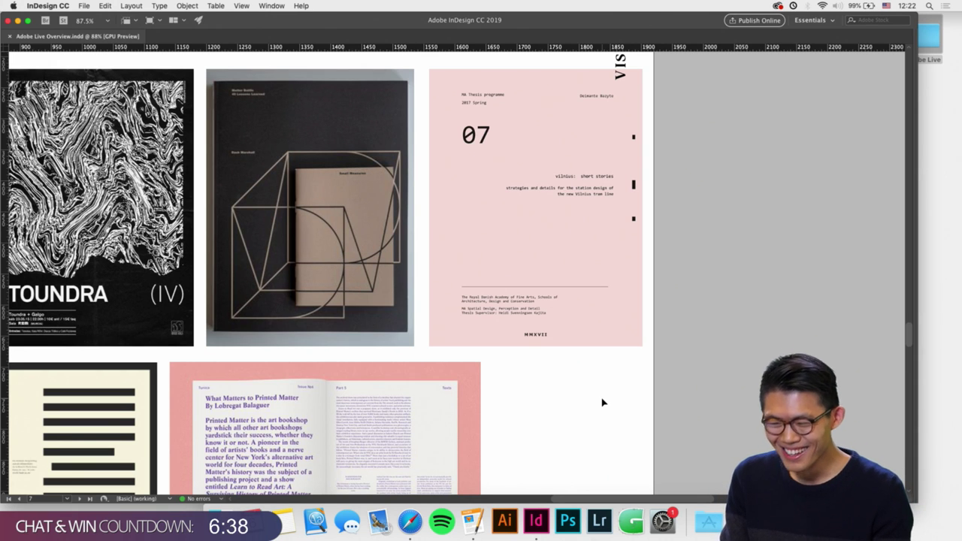
Zoom out to 57.9% to fit page 07, select the pink magazine spread image, and scroll onward.
scroll(602, 403, "down", 2)
scroll(602, 402, "down", 1)
scroll(603, 399, "left", 3)
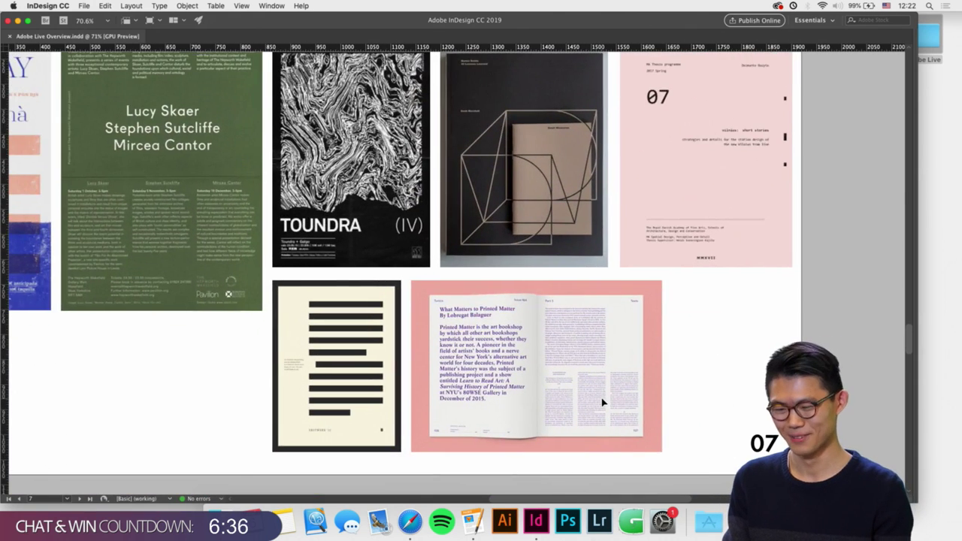
scroll(618, 406, "up", 1)
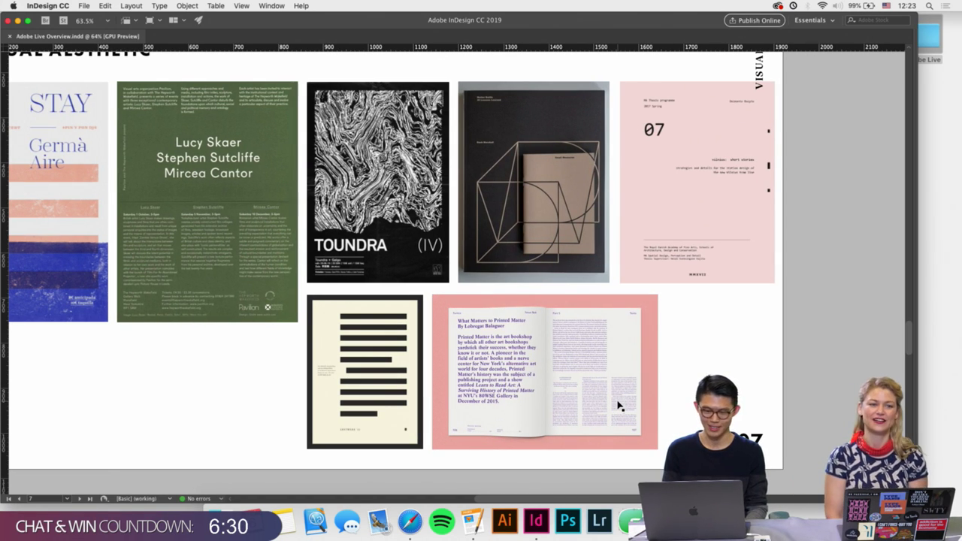
scroll(618, 406, "down", 3)
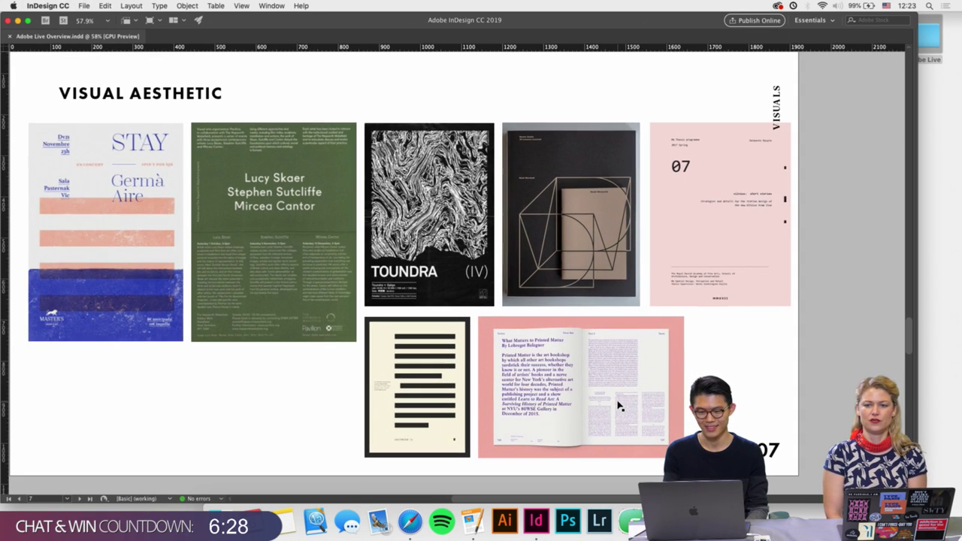
scroll(618, 406, "left", 2)
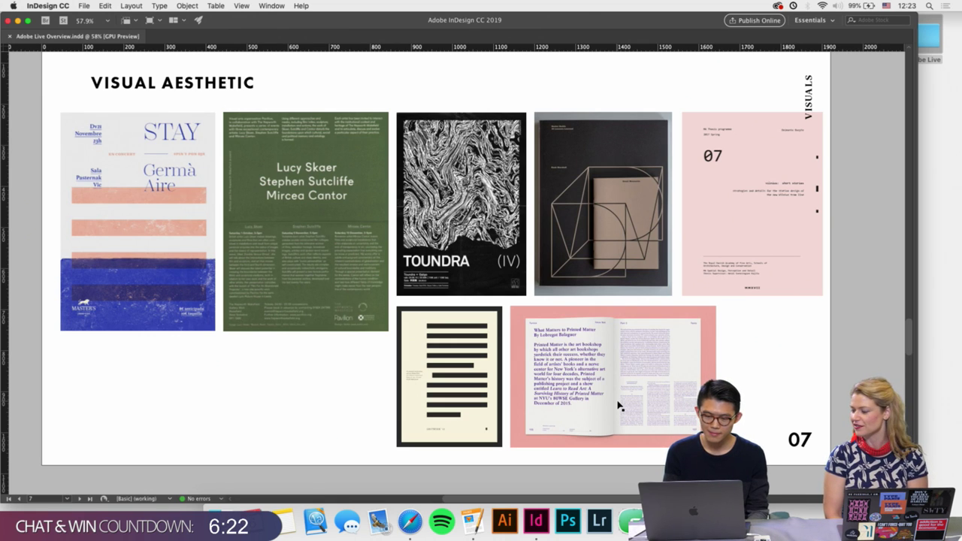
scroll(618, 406, "up", 2)
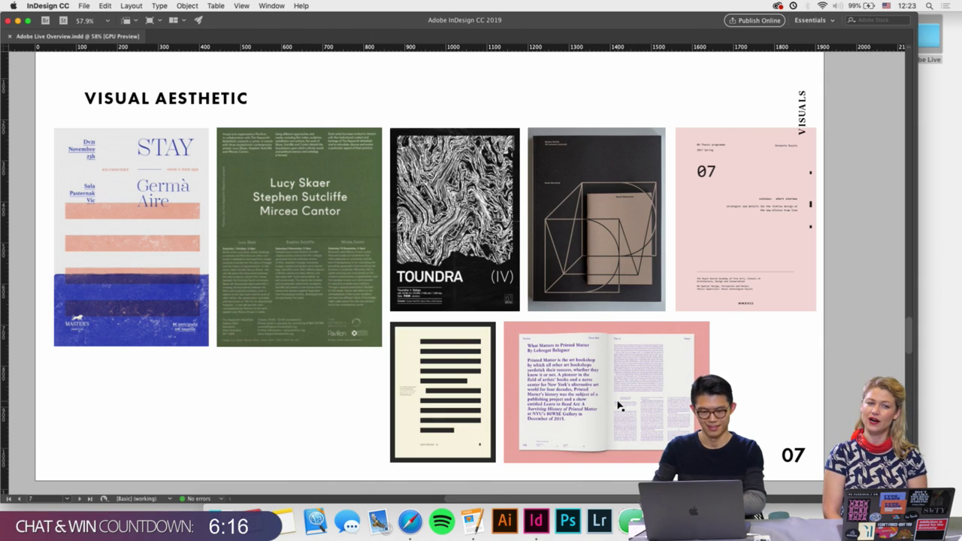
left_click(607, 391)
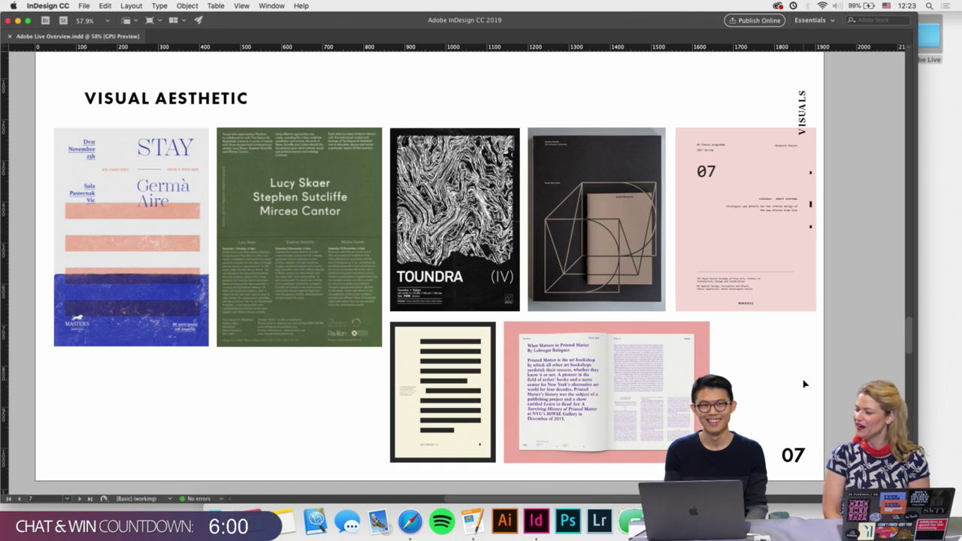
scroll(803, 384, "down", 1)
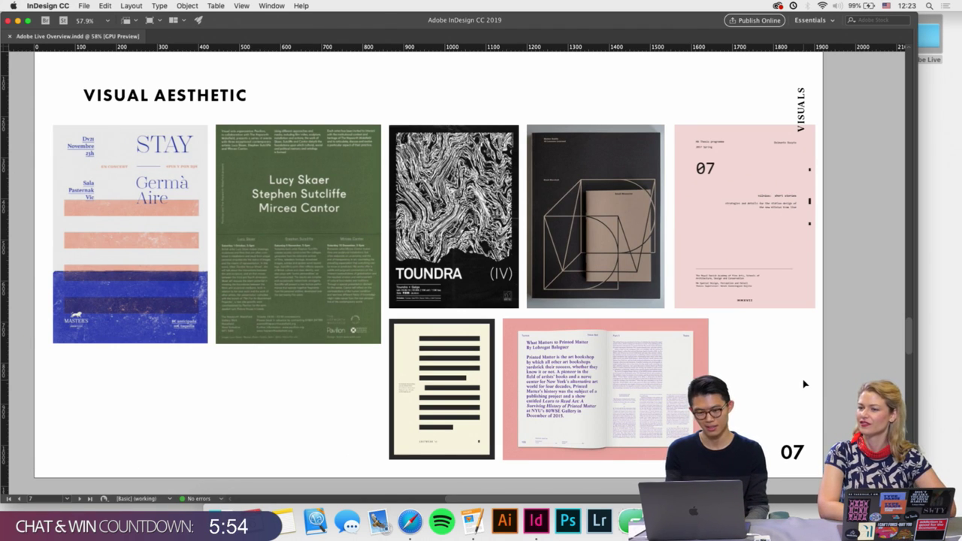
Review page 08's Giacometti, dada, OLMA and ZETT posters, then scroll toward page 09 COLOR.
scroll(804, 384, "down", 5)
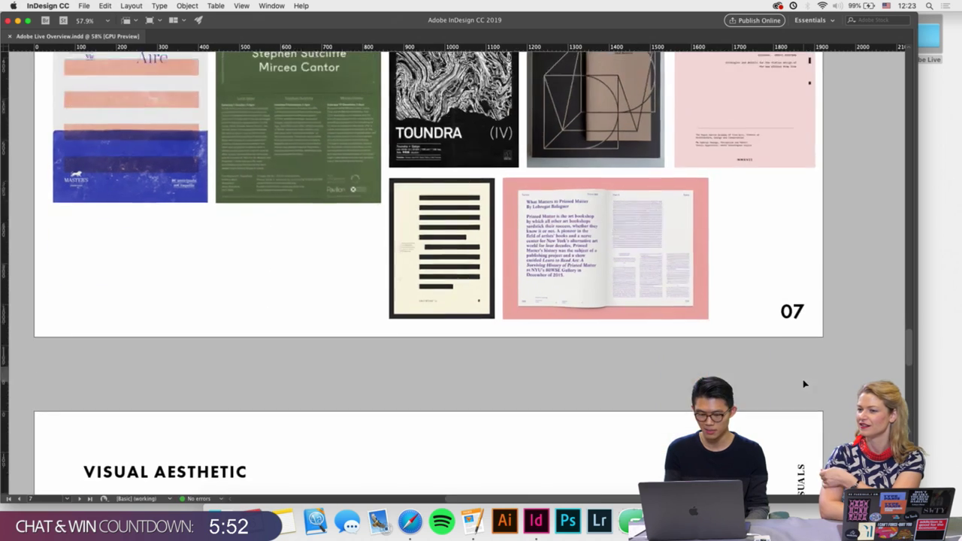
scroll(804, 384, "down", 10)
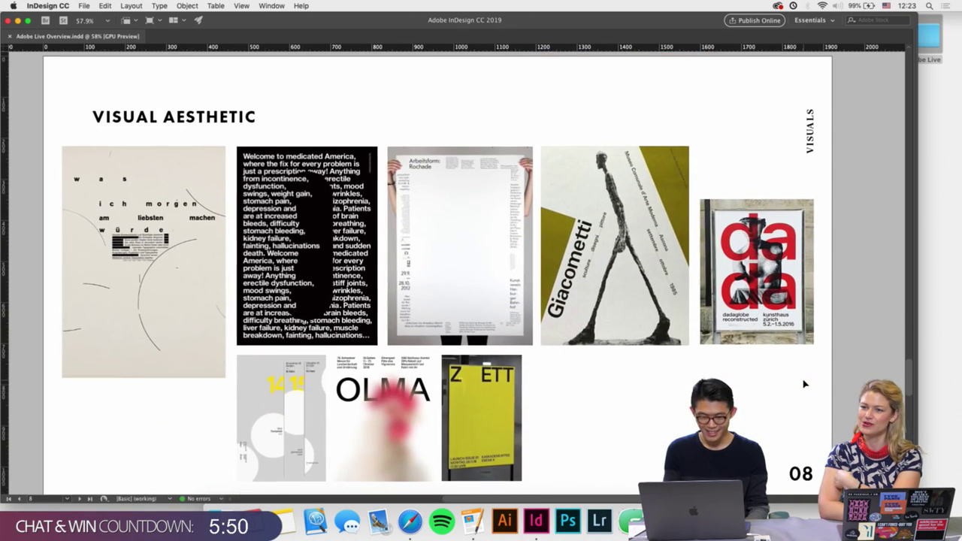
scroll(804, 385, "down", 1)
scroll(803, 384, "down", 1)
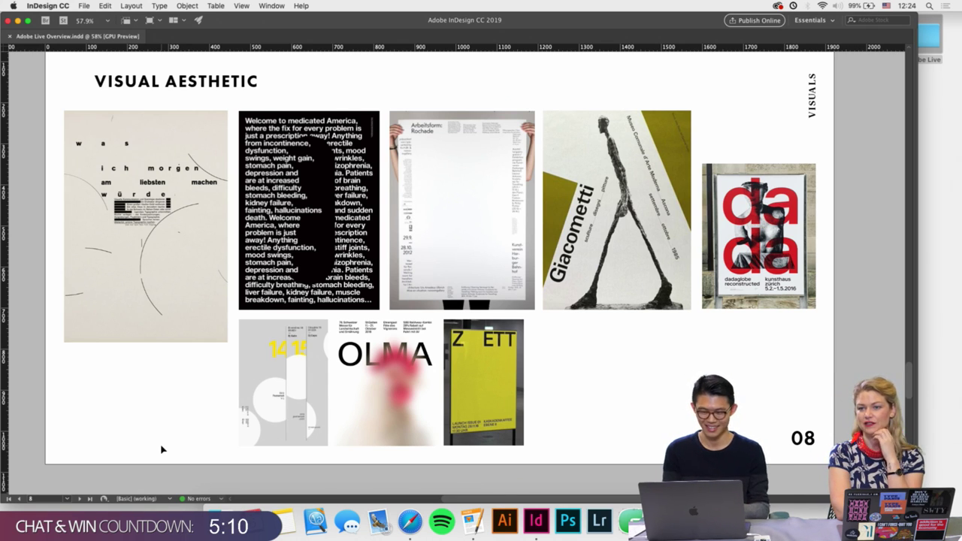
scroll(161, 450, "up", 1)
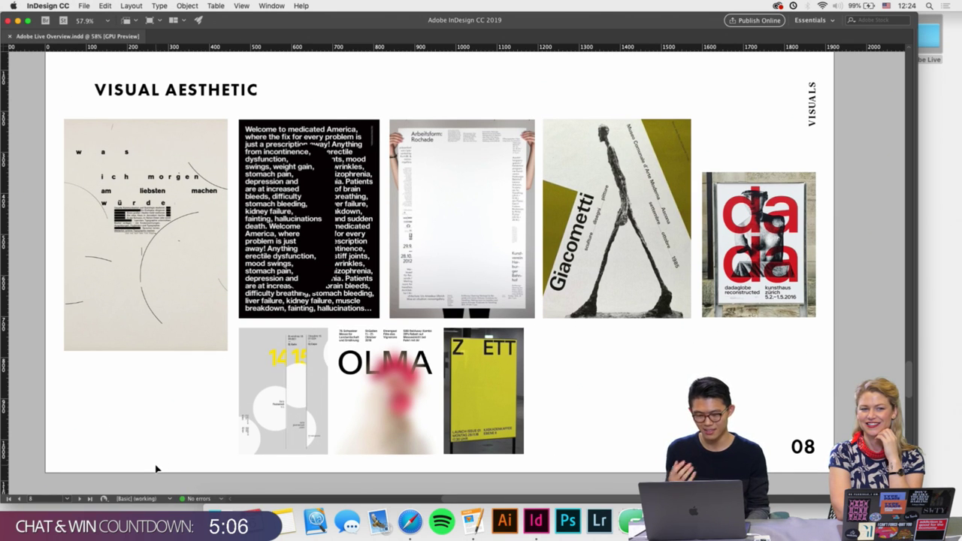
scroll(156, 469, "up", 5)
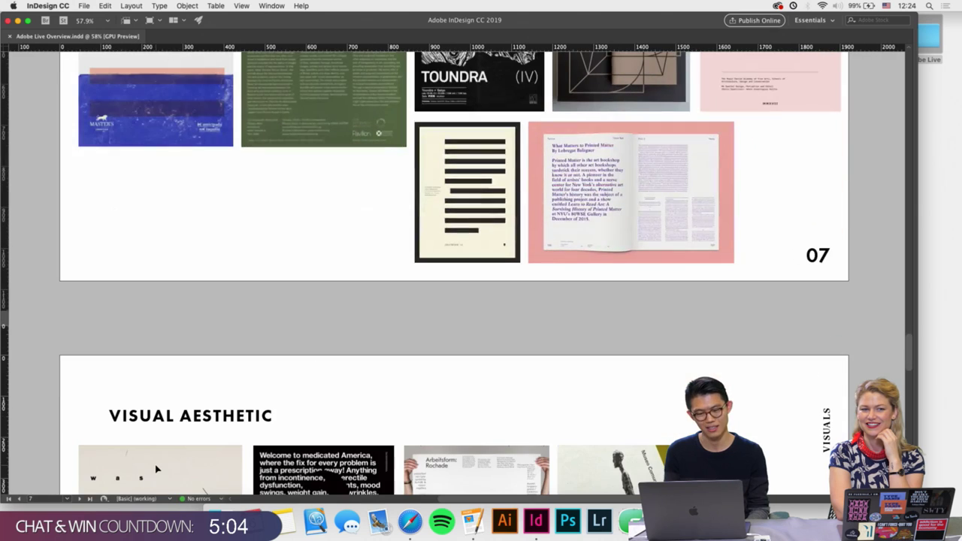
scroll(157, 469, "down", 8)
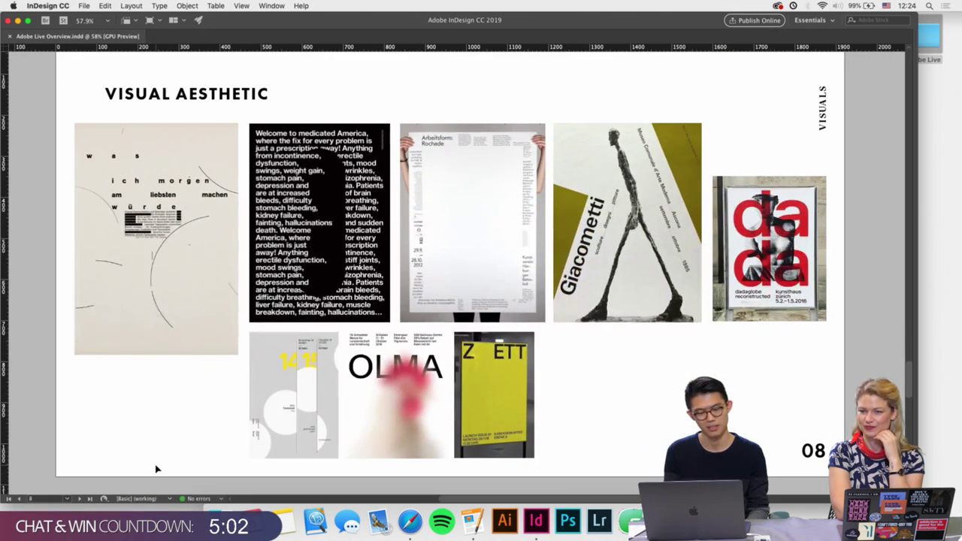
scroll(156, 469, "down", 1)
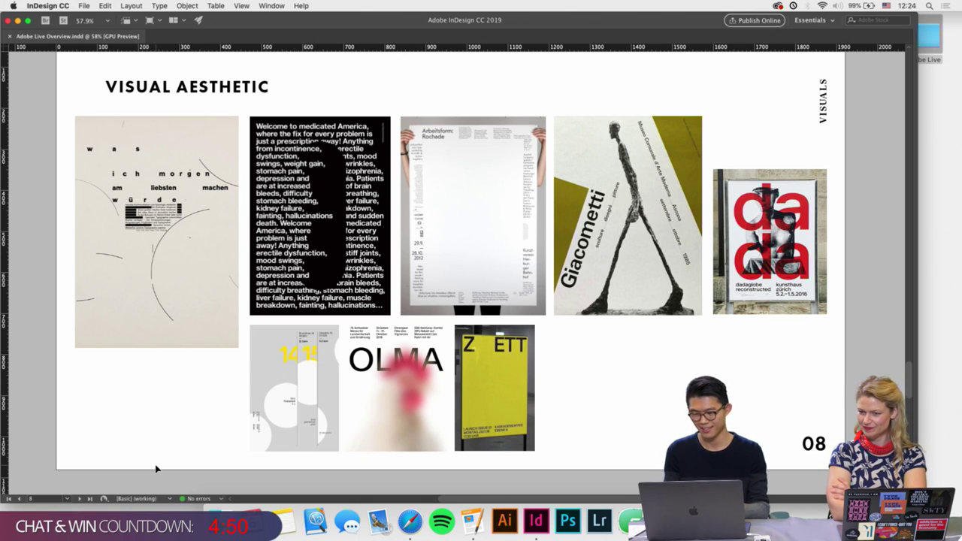
scroll(252, 459, "down", 5)
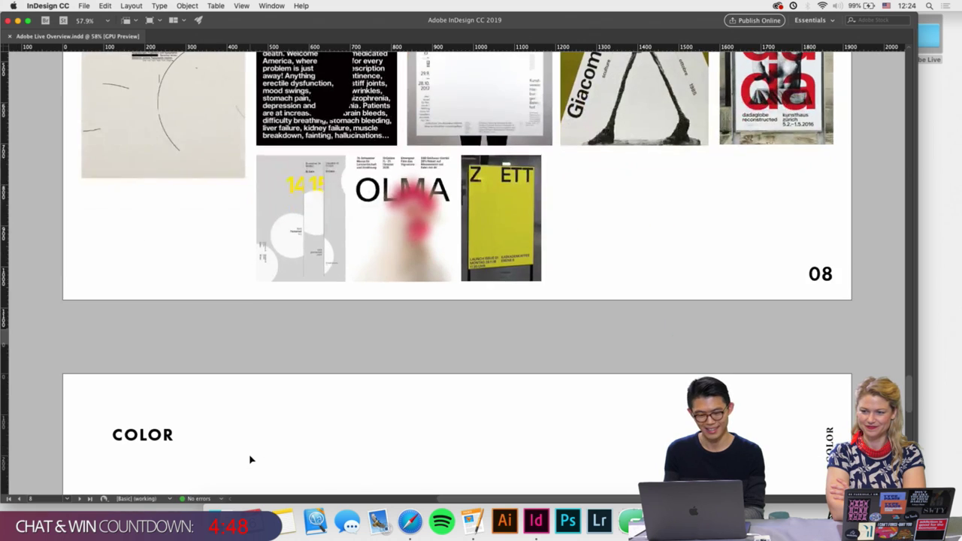
scroll(251, 460, "down", 9)
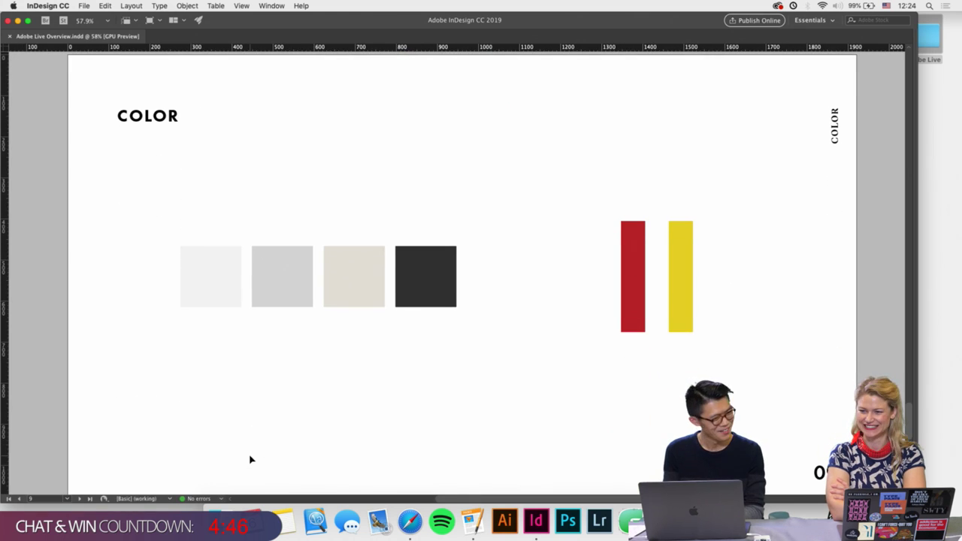
scroll(251, 459, "up", 1)
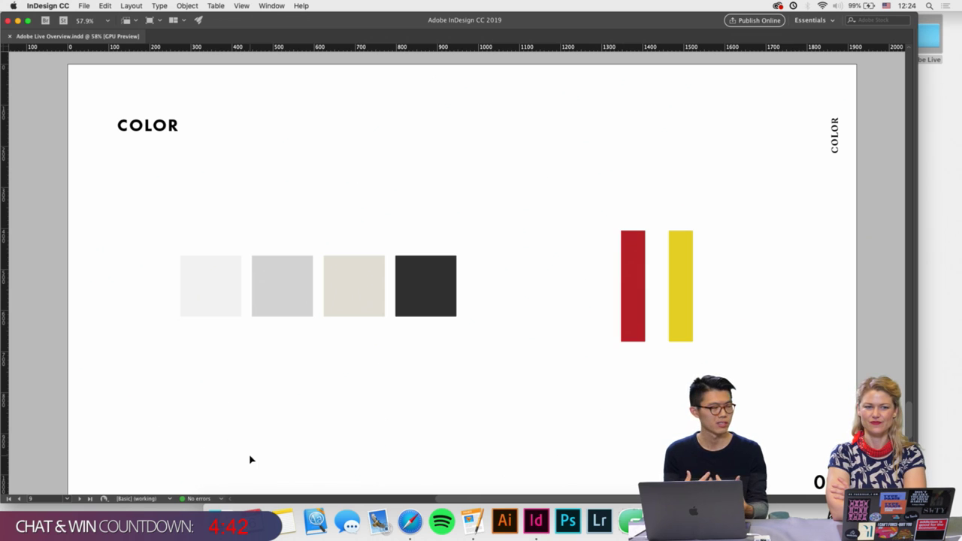
left_click_drag(152, 219, 478, 358)
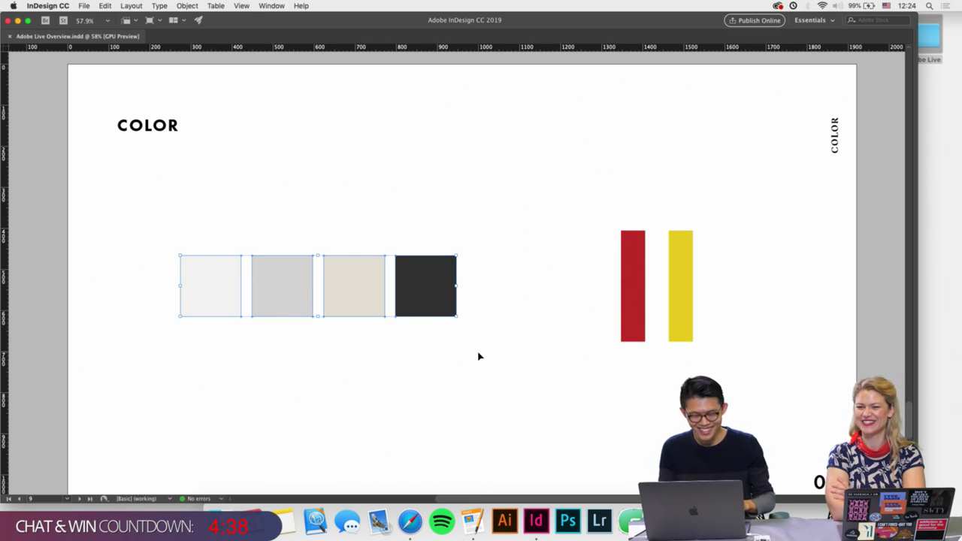
left_click(479, 357)
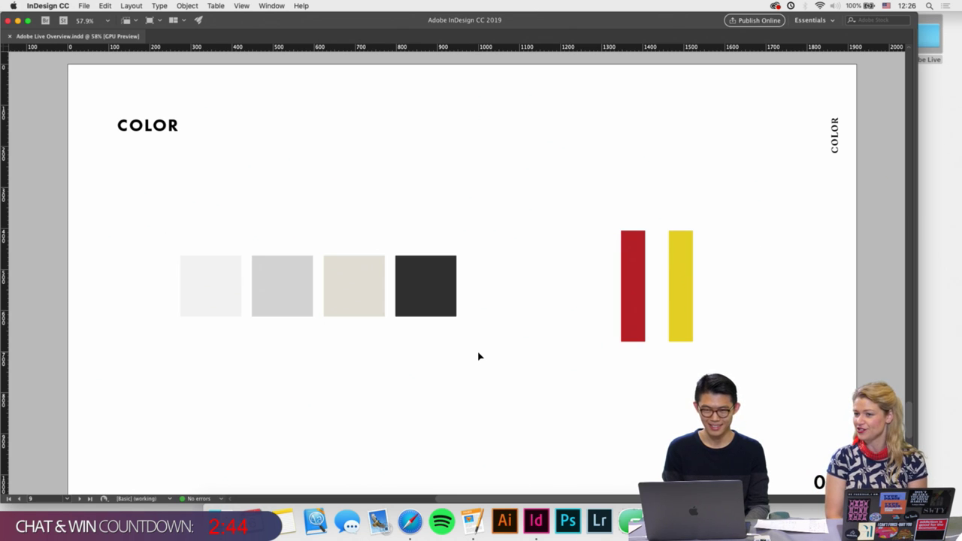
scroll(465, 368, "down", 1)
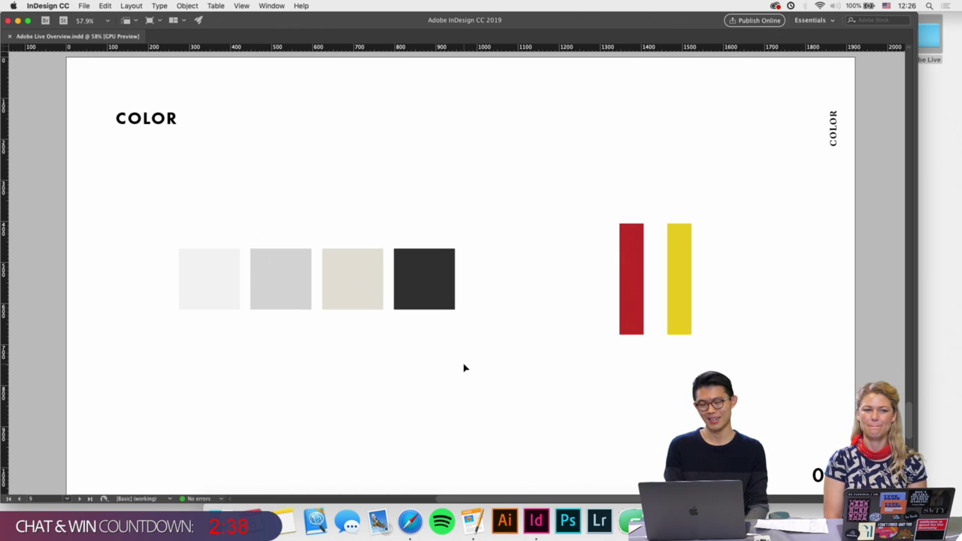
scroll(463, 368, "down", 2)
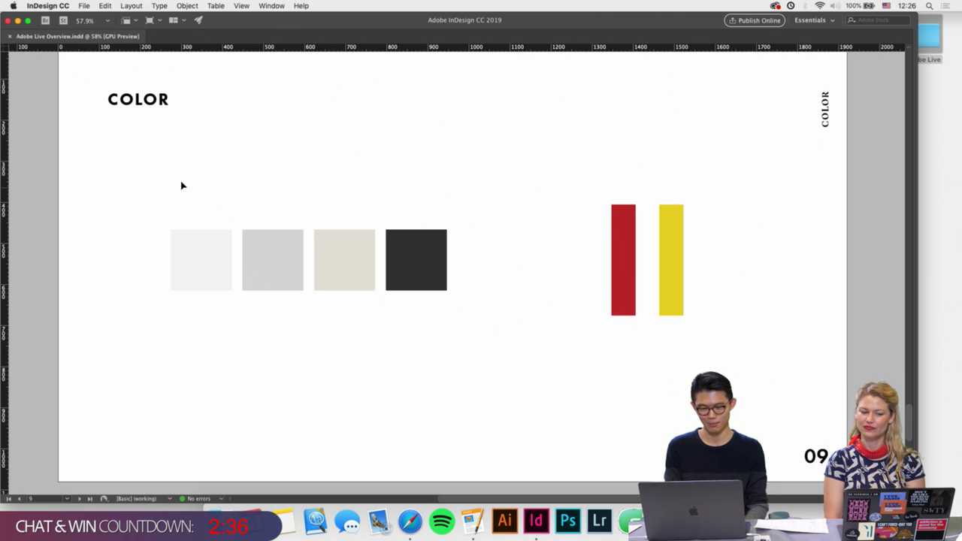
left_click_drag(181, 183, 460, 360)
scroll(459, 359, "right", 3)
scroll(459, 359, "down", 1)
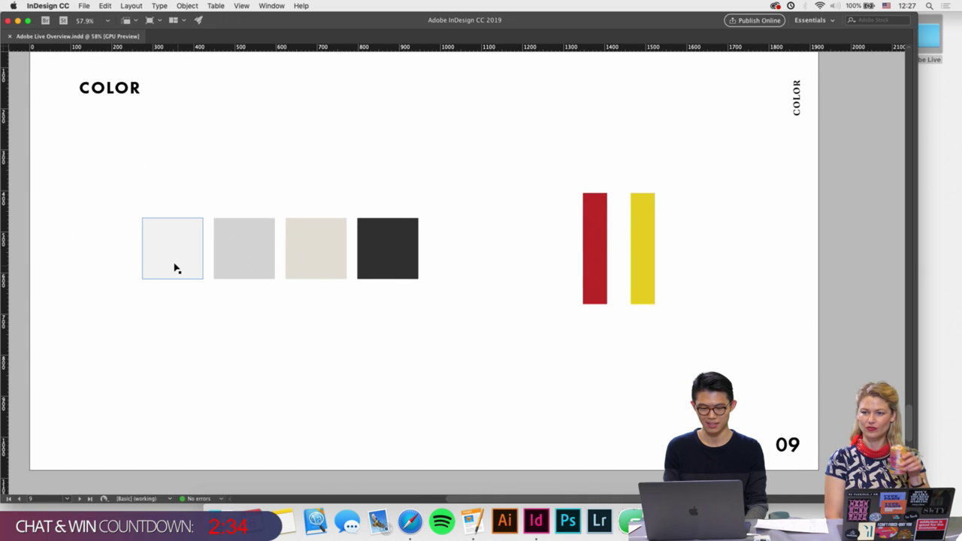
left_click_drag(82, 180, 485, 378)
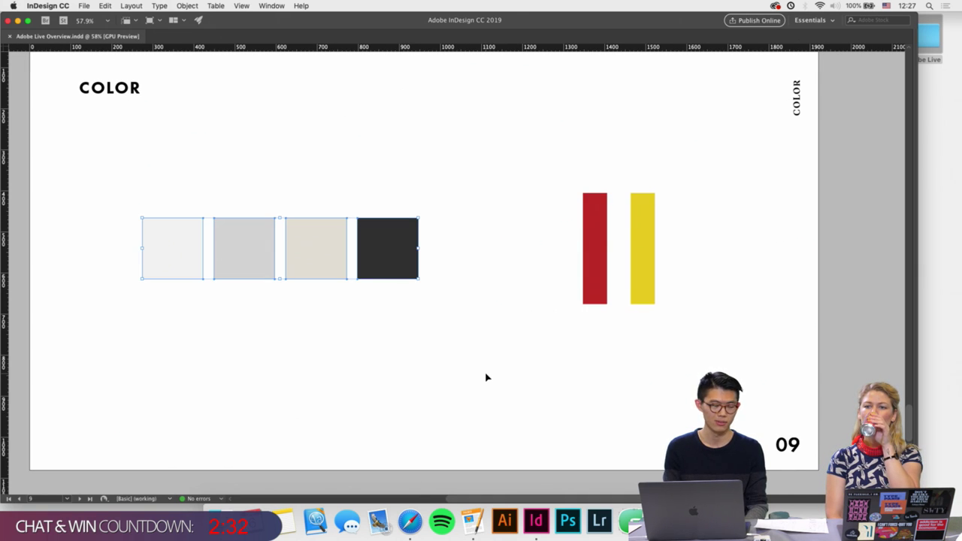
left_click(485, 378)
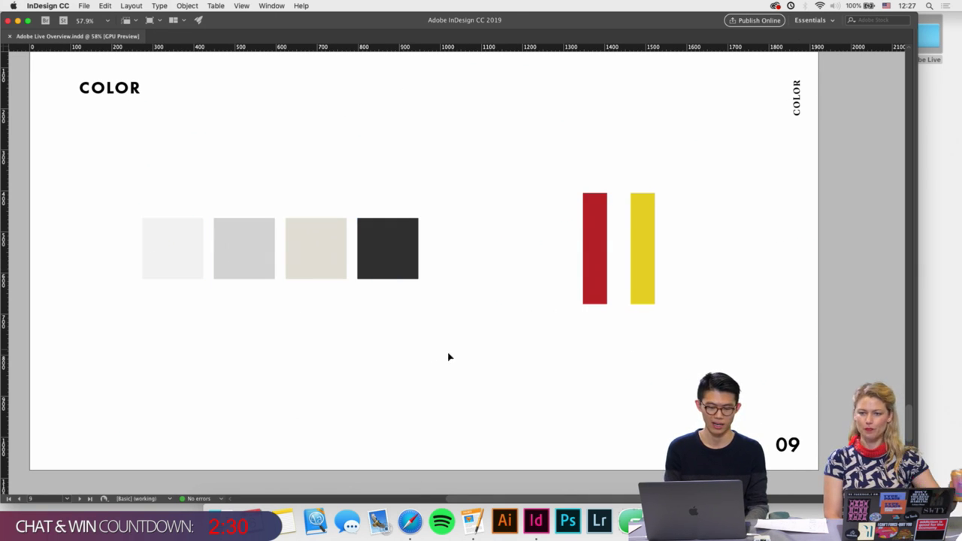
left_click_drag(237, 172, 252, 322)
left_click(330, 182)
left_click_drag(329, 182, 339, 341)
left_click(339, 343)
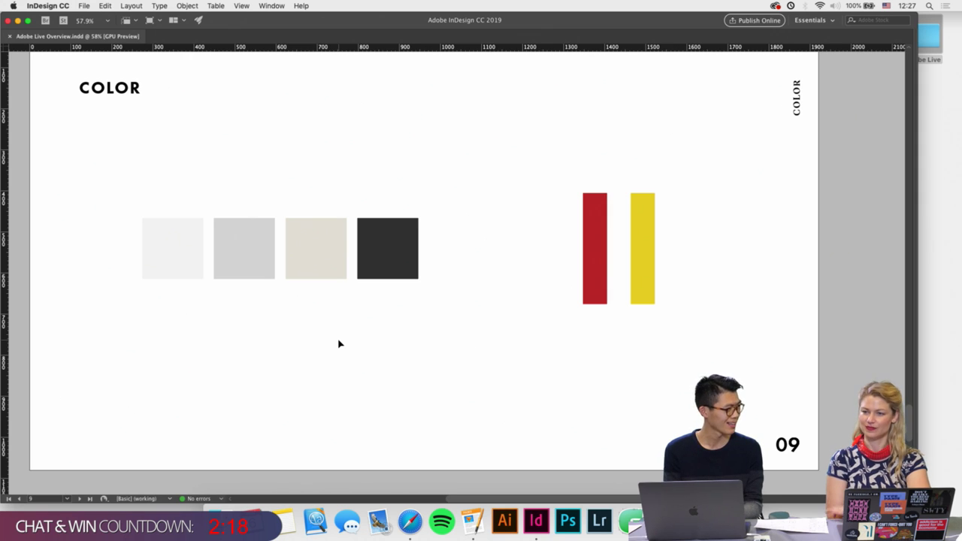
left_click_drag(520, 182, 725, 373)
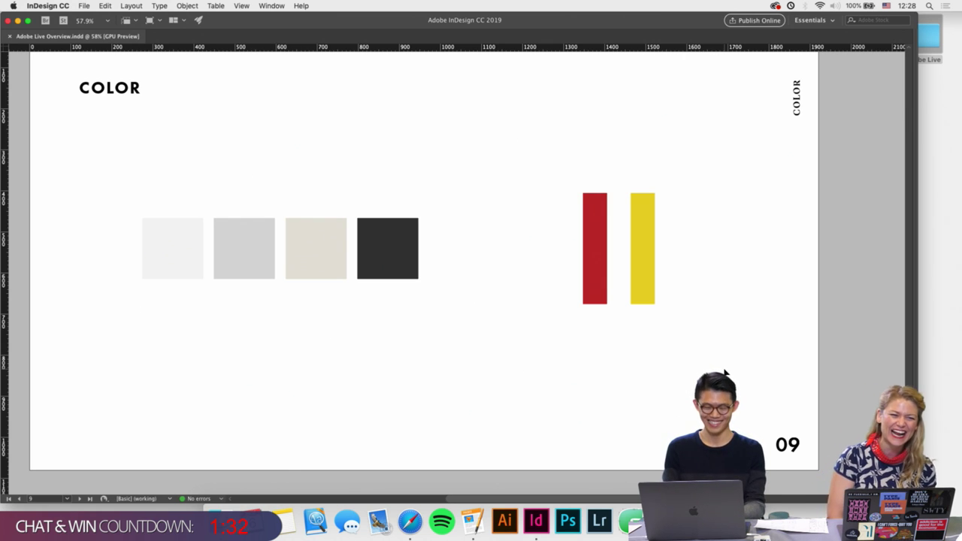
scroll(725, 373, "up", 1)
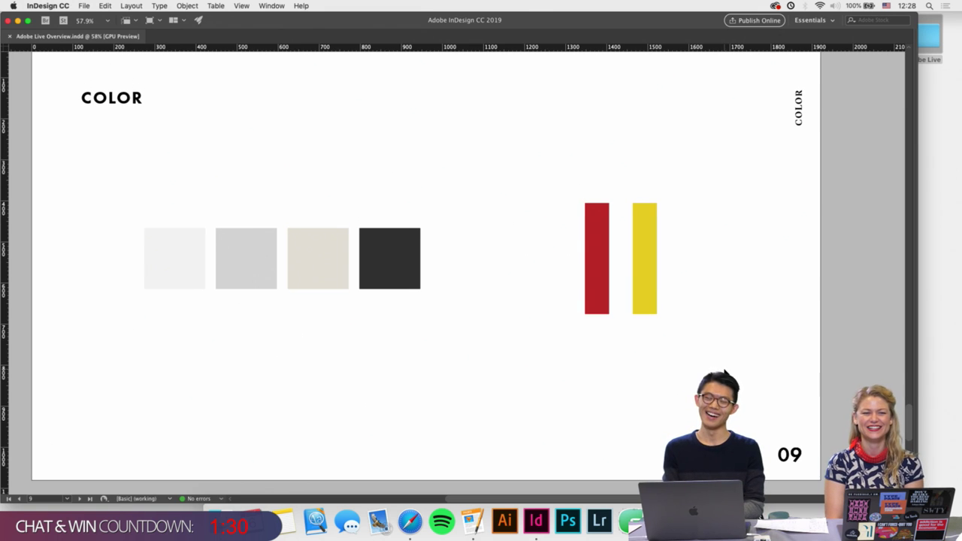
scroll(725, 373, "down", 2)
left_click_drag(137, 199, 781, 388)
left_click_drag(691, 389, 138, 219)
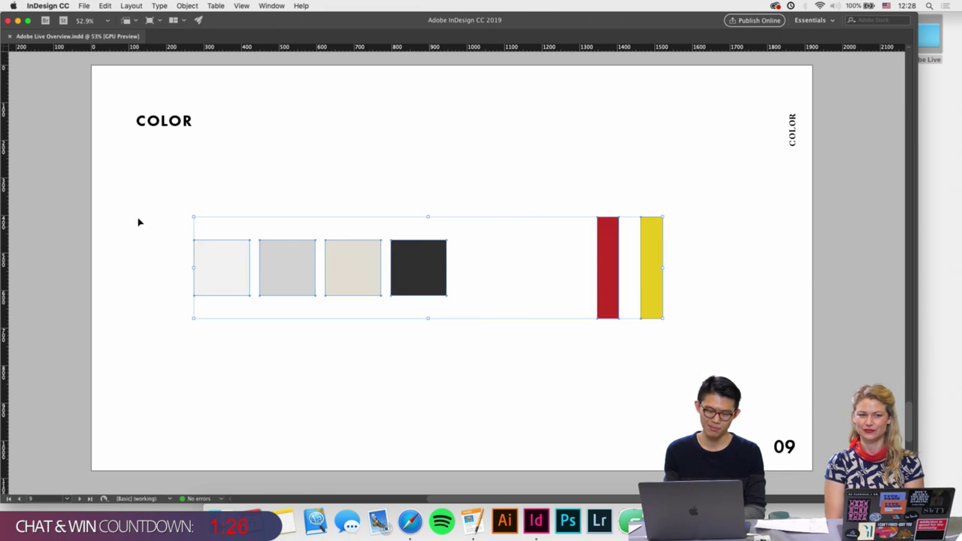
left_click_drag(137, 184, 673, 408)
left_click(673, 409)
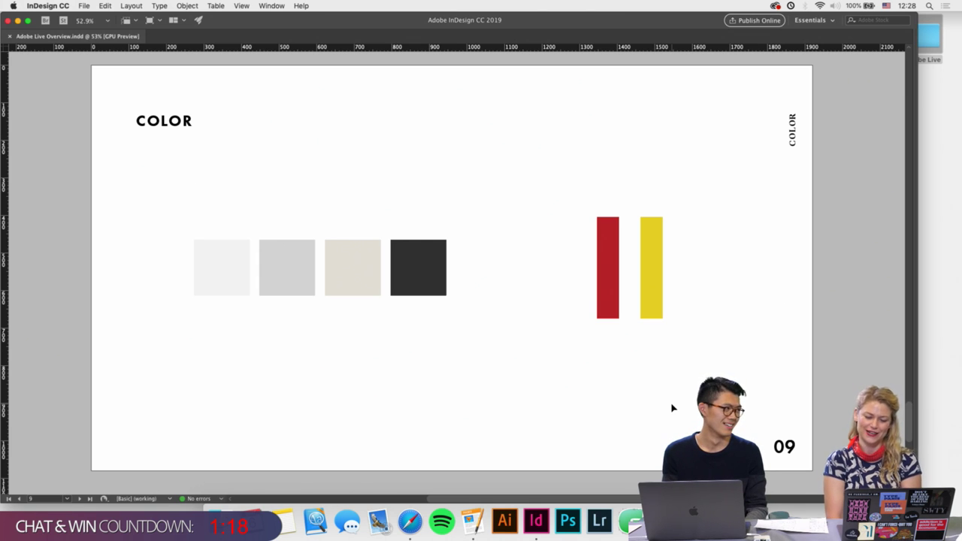
scroll(673, 408, "right", 1)
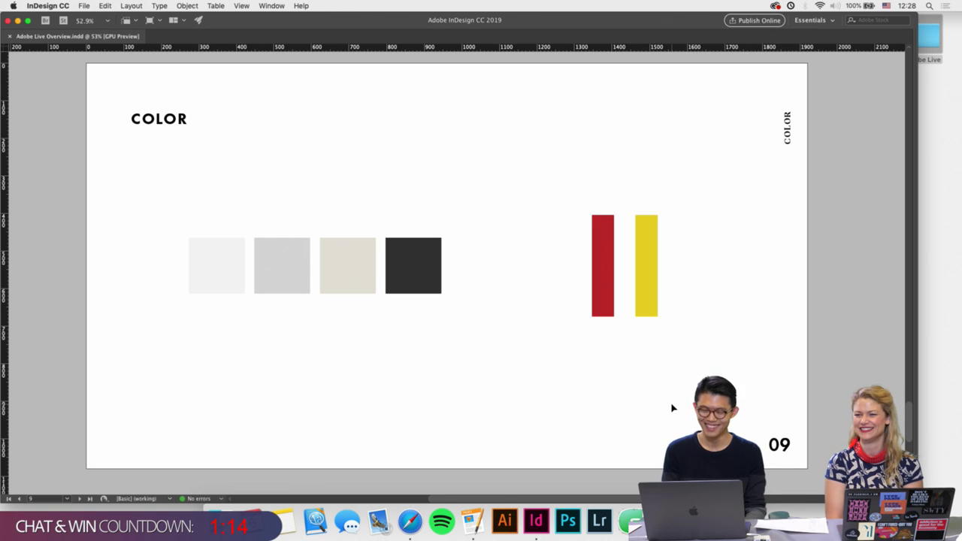
scroll(662, 365, "down", 1)
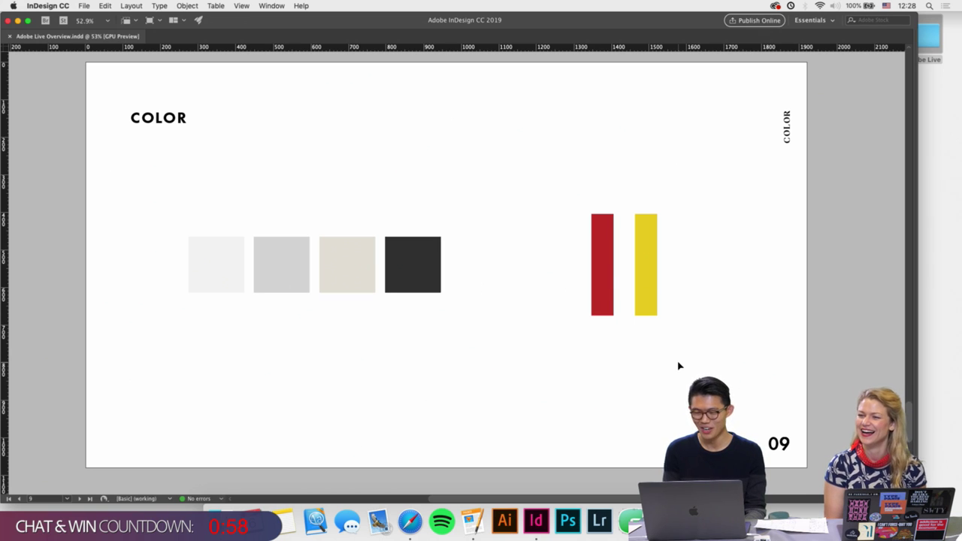
left_click_drag(533, 204, 706, 330)
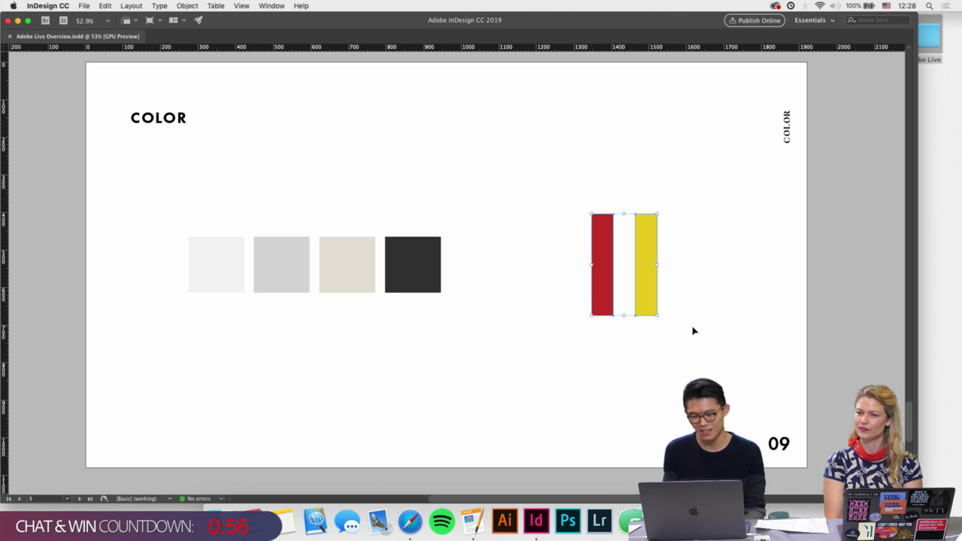
left_click(693, 331)
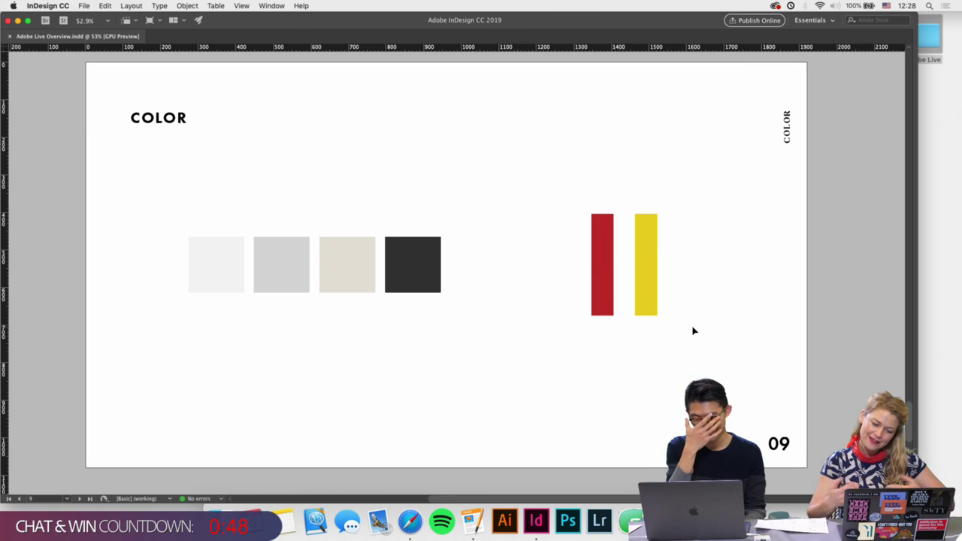
Scroll down until page 10, TYPE EXPLORATION, with its typeface comparisons fills the view.
scroll(693, 331, "down", 8)
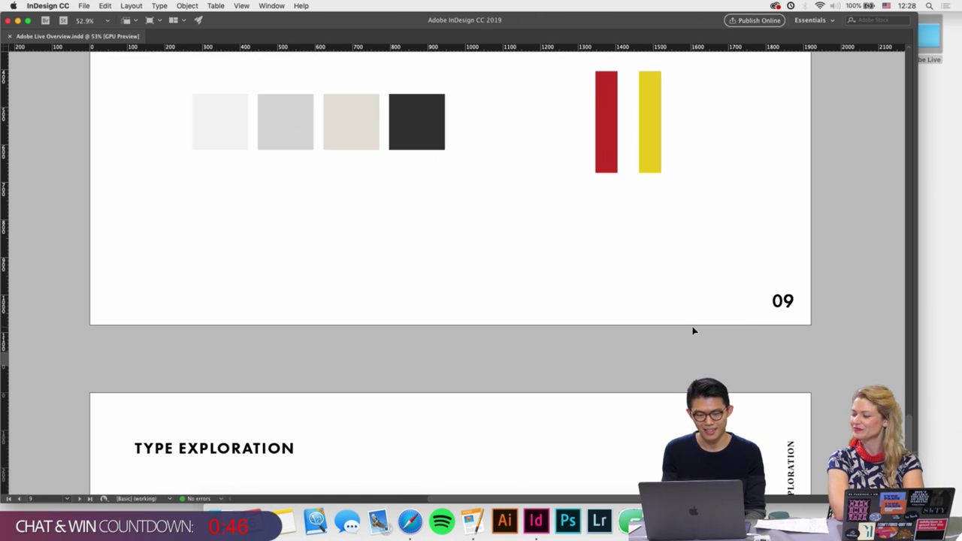
scroll(693, 331, "down", 5)
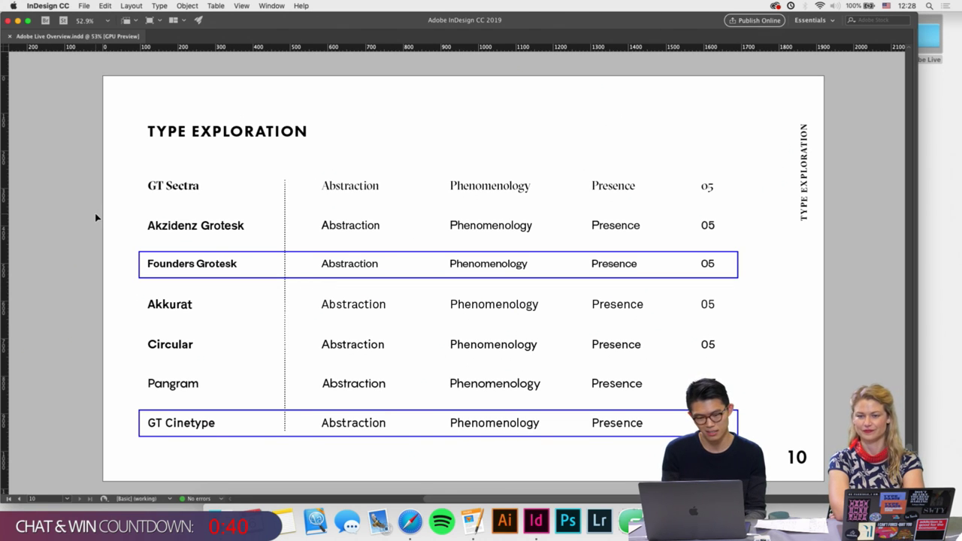
scroll(95, 217, "down", 1)
scroll(96, 217, "down", 1)
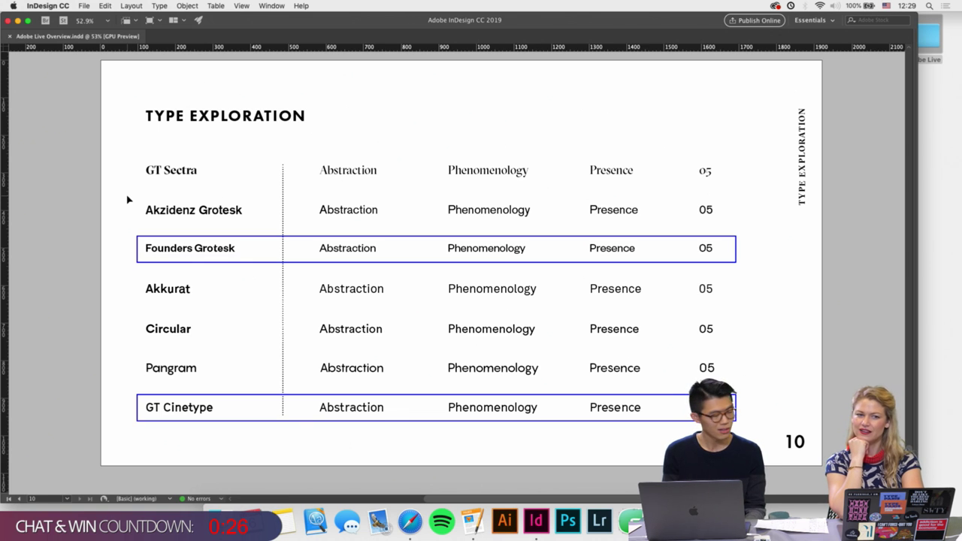
scroll(314, 178, "up", 5)
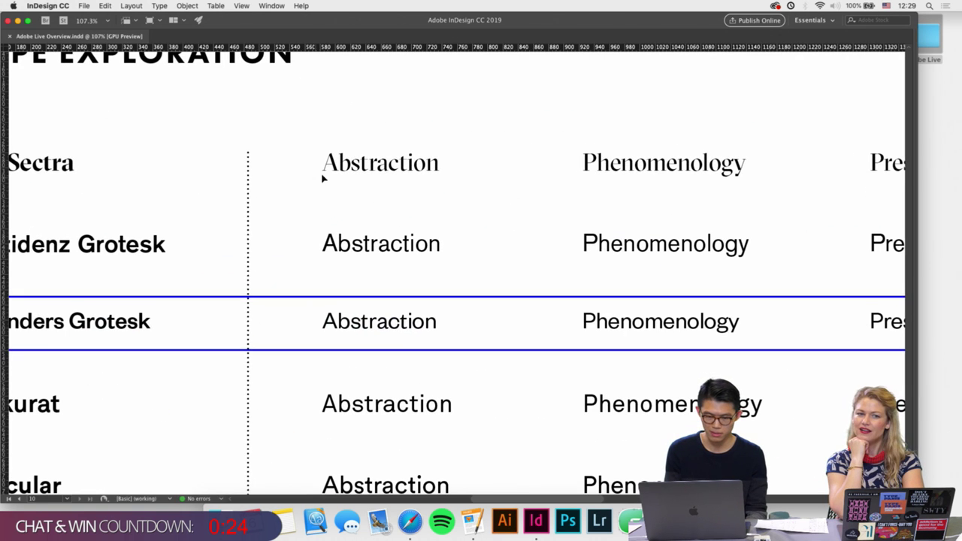
scroll(314, 178, "up", 3)
scroll(432, 171, "up", 3)
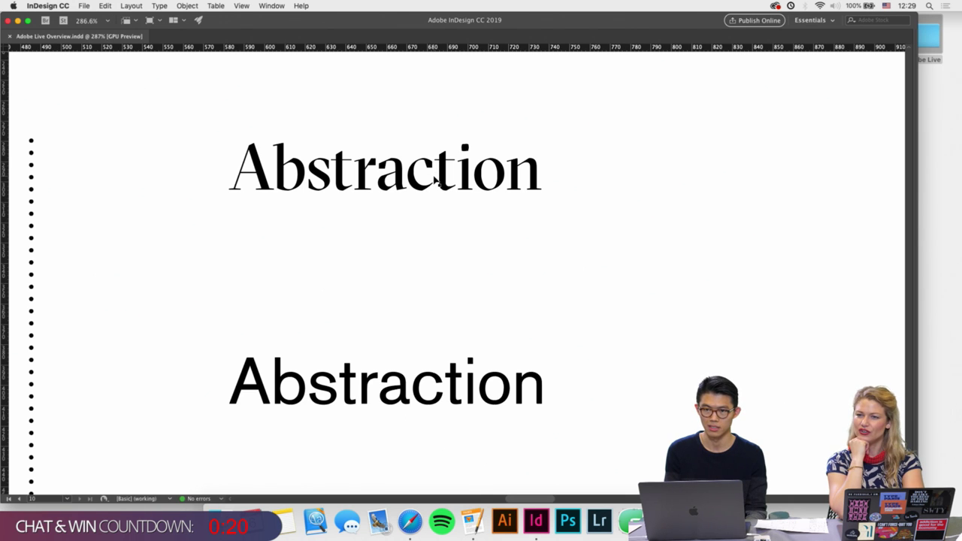
scroll(434, 179, "down", 2)
scroll(433, 179, "left", 8)
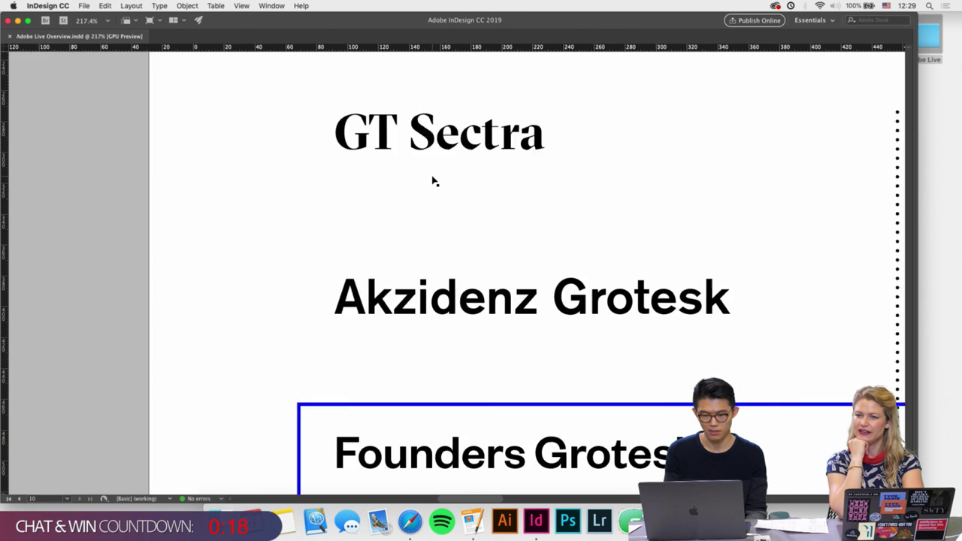
scroll(428, 187, "down", 3)
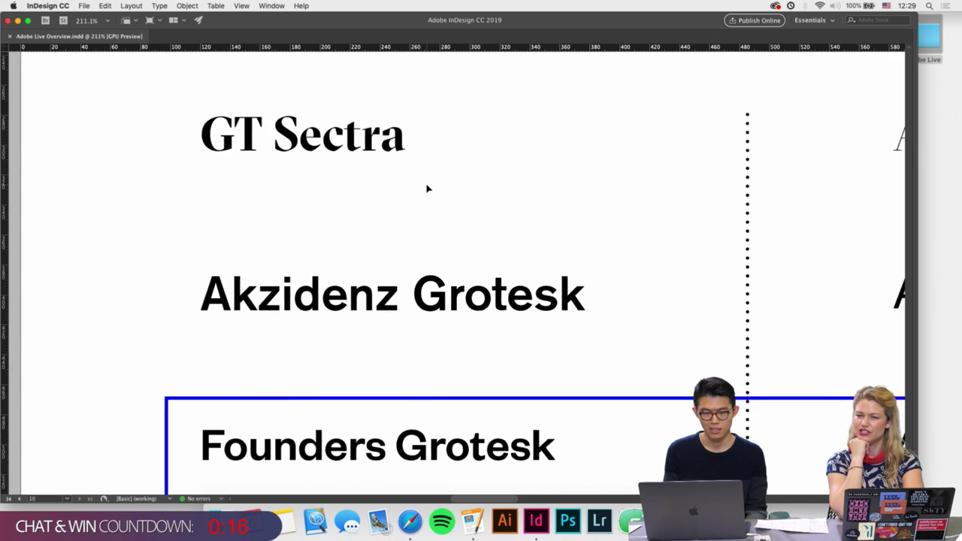
scroll(427, 188, "down", 2)
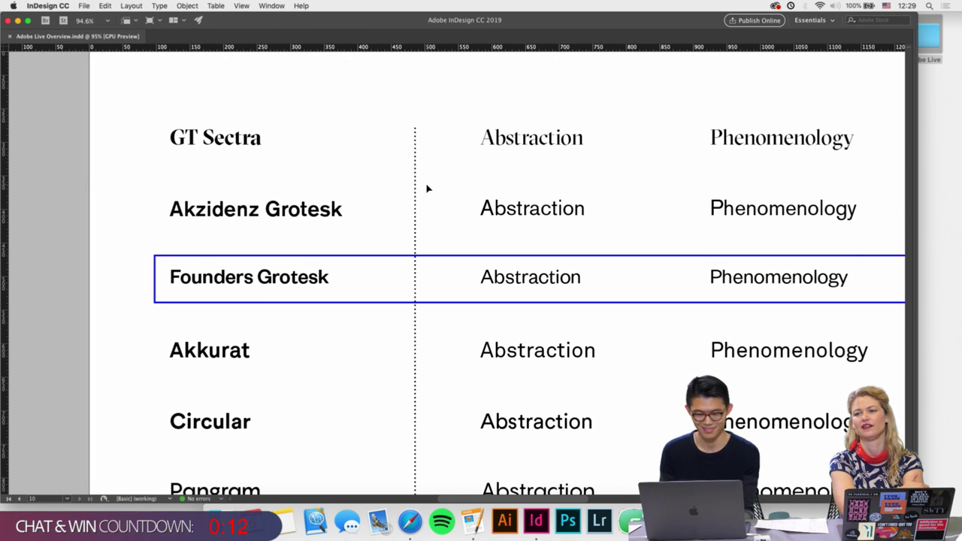
scroll(427, 188, "down", 2)
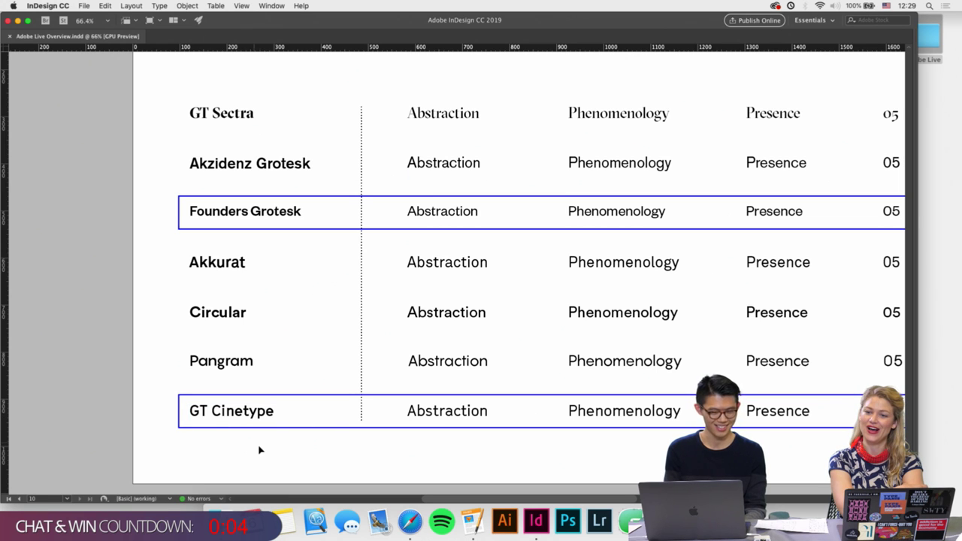
scroll(263, 454, "up", 3)
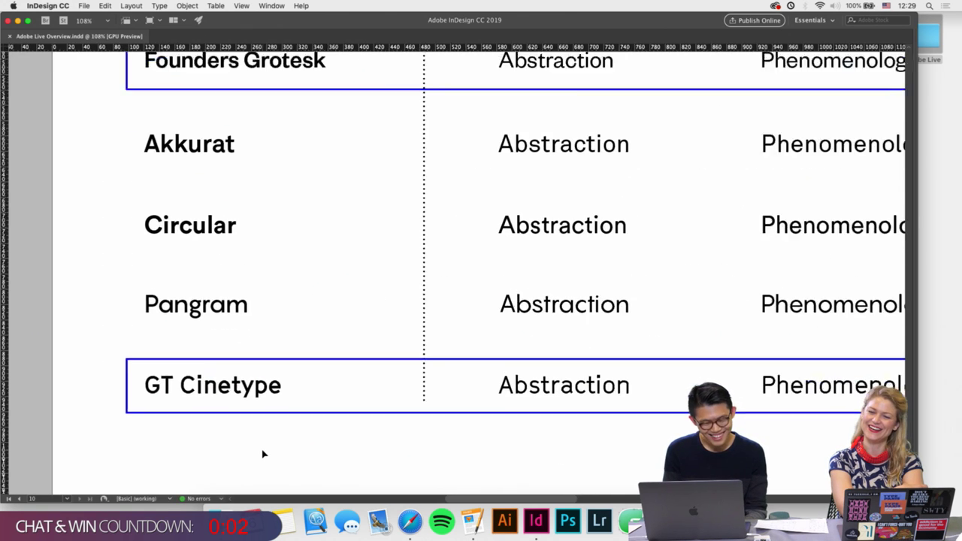
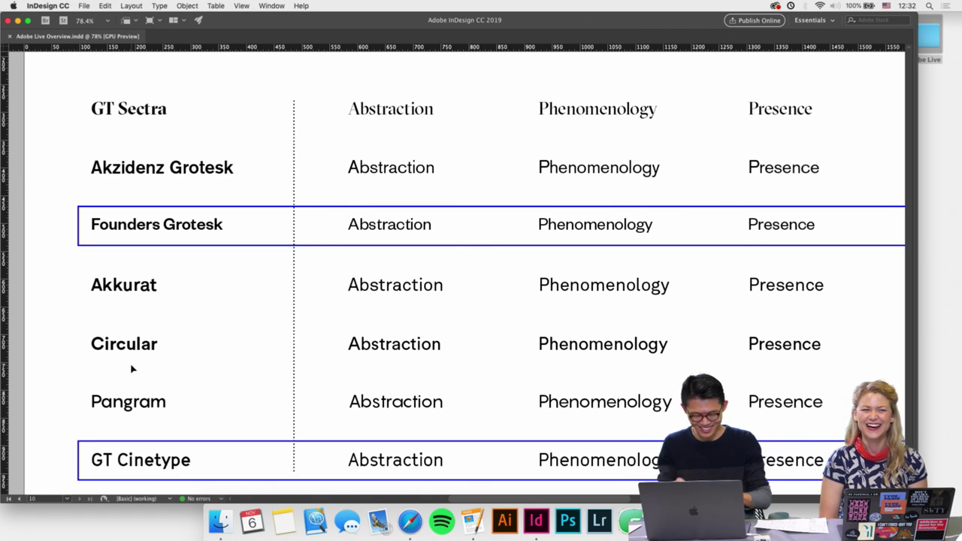
Scroll around the layout and briefly select the GT Cinetype text frame.
scroll(131, 367, "down", 5)
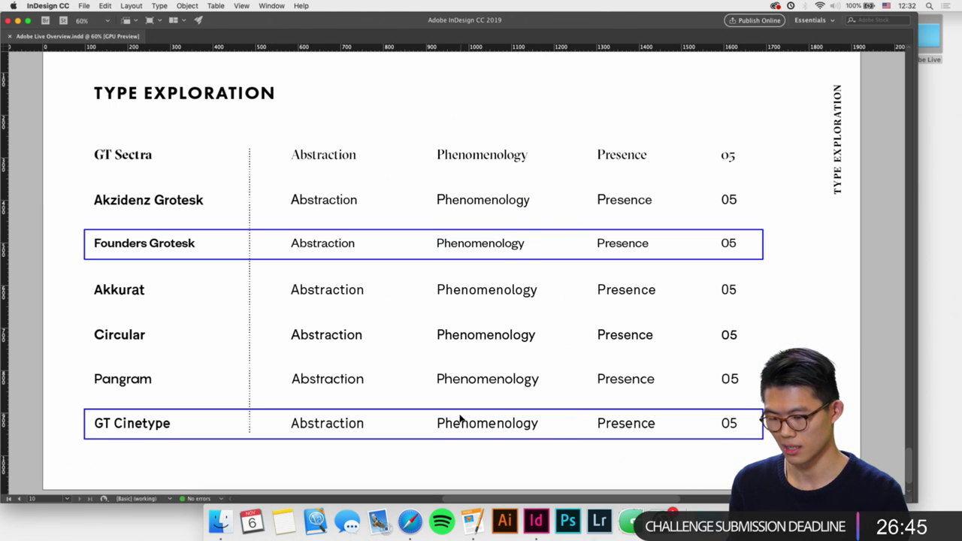
scroll(462, 473, "up", 2)
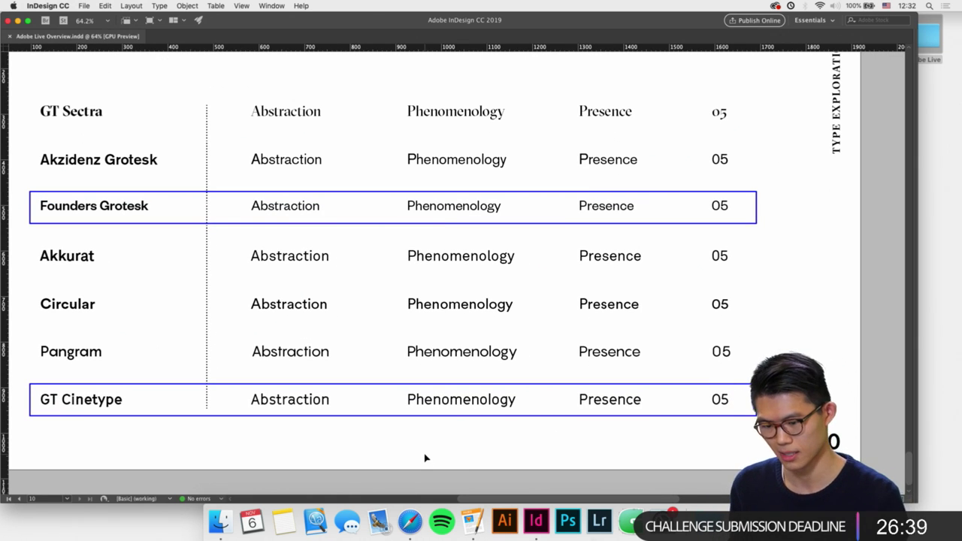
scroll(291, 213, "up", 8)
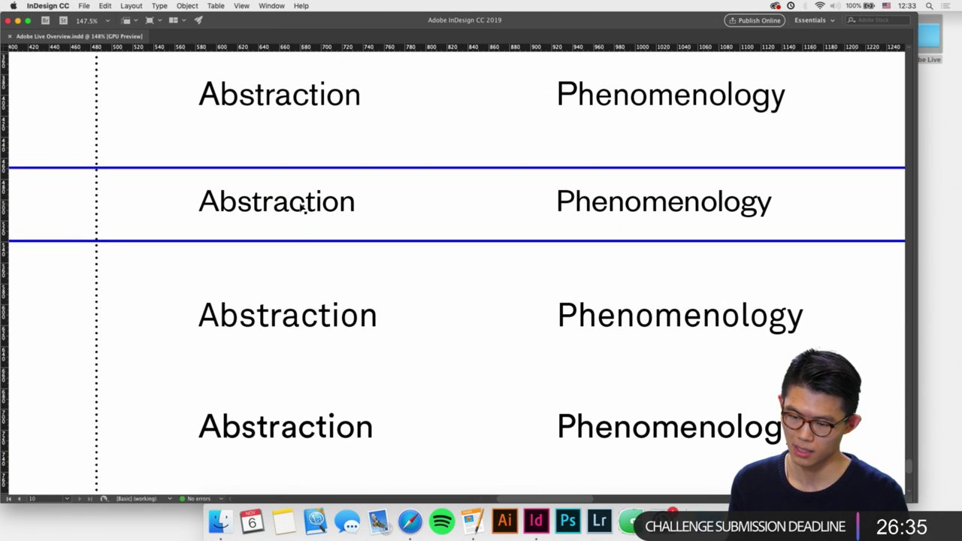
scroll(325, 215, "right", 15)
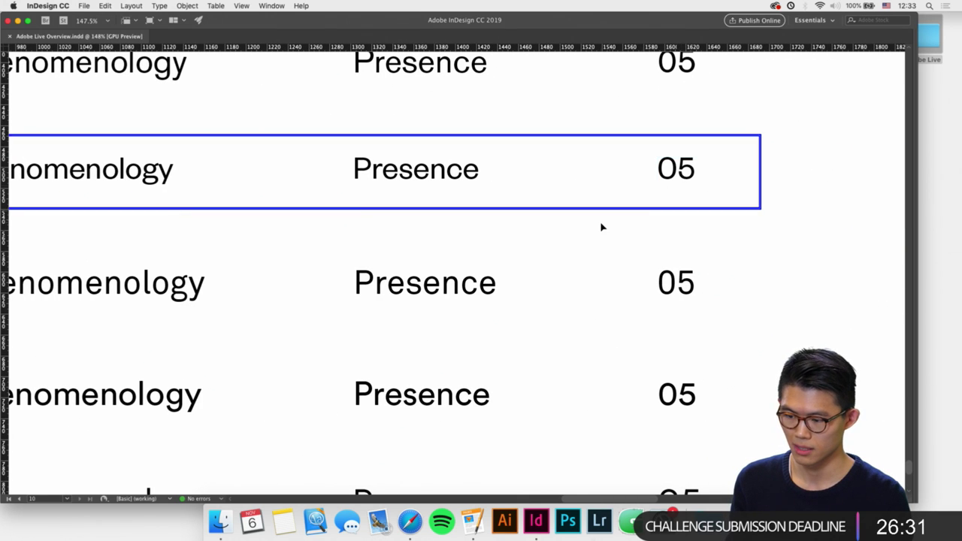
scroll(601, 225, "down", 3)
scroll(667, 317, "up", 3)
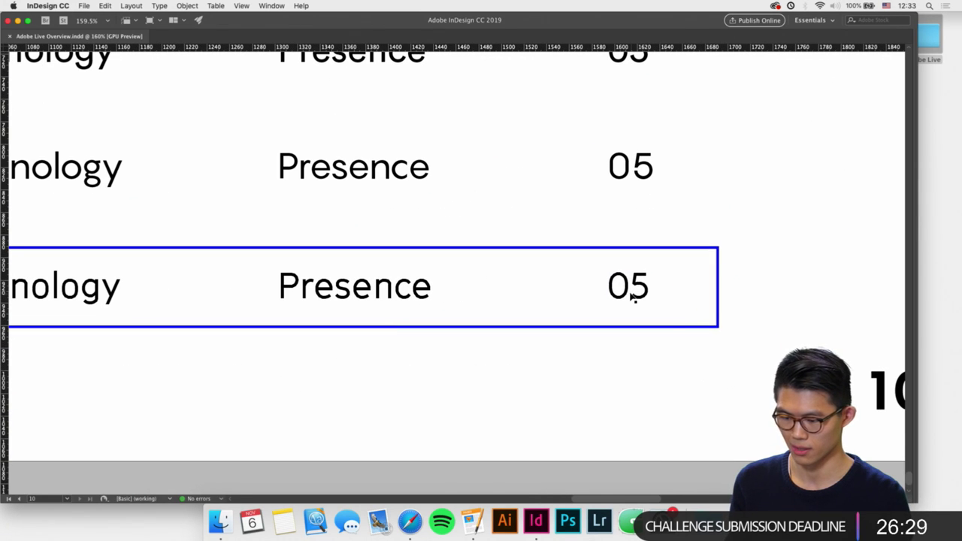
scroll(507, 328, "left", 5)
scroll(507, 329, "down", 5)
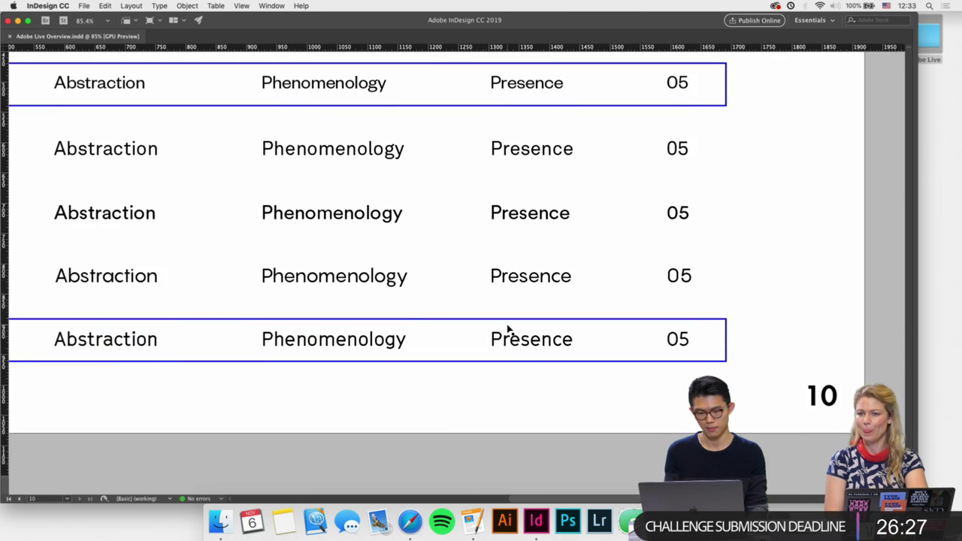
scroll(508, 328, "down", 2)
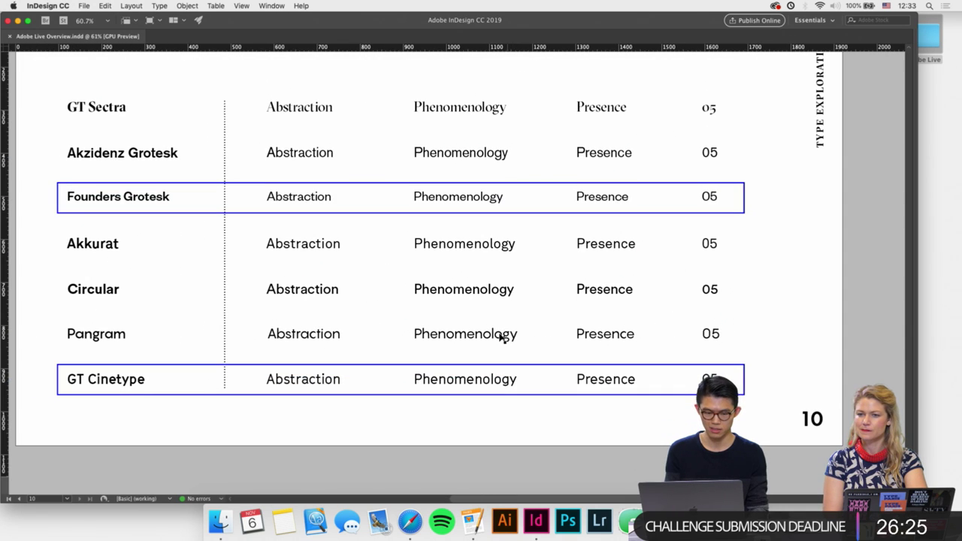
left_click(132, 385)
left_click(238, 421)
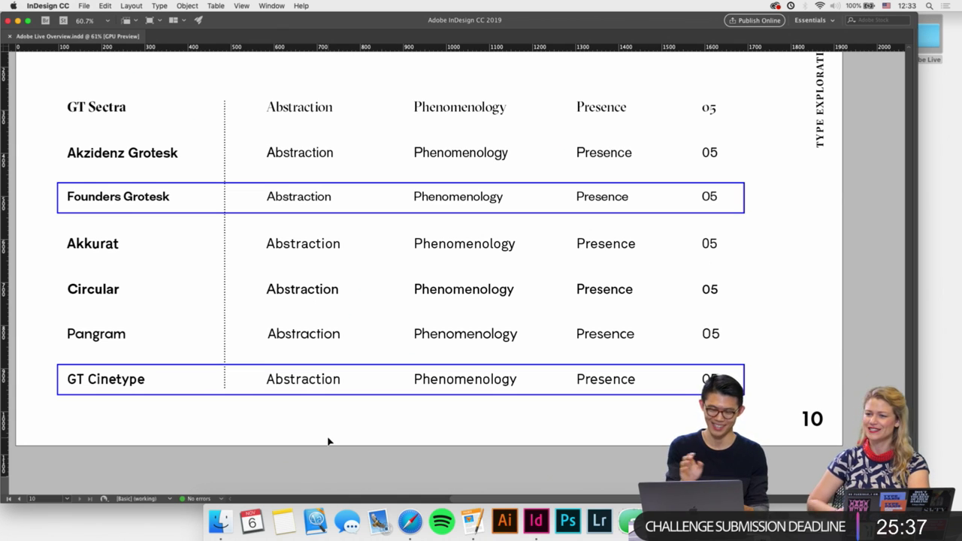
Leave Preview mode to show guides and zoom in on the 05 Schedule page.
scroll(328, 442, "down", 3)
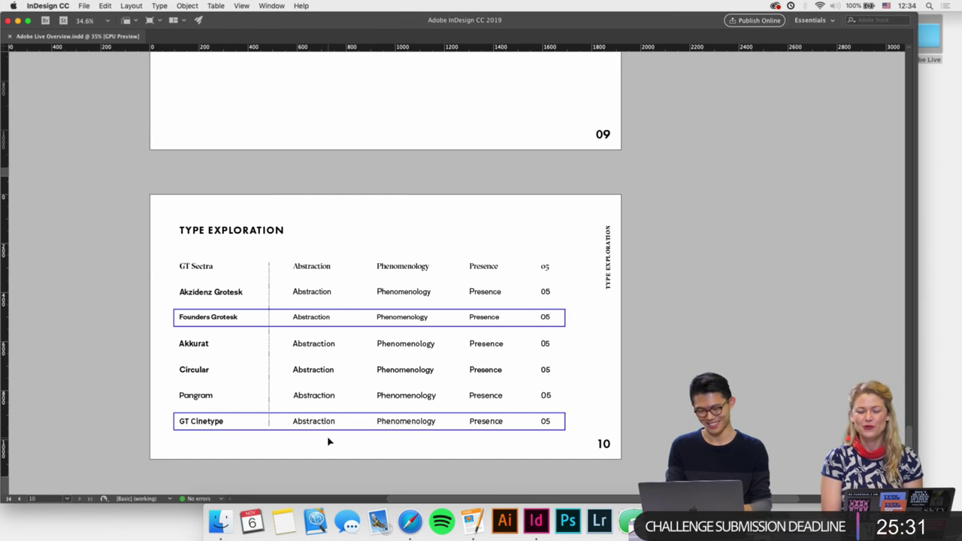
scroll(328, 441, "left", 2)
scroll(328, 442, "up", 1)
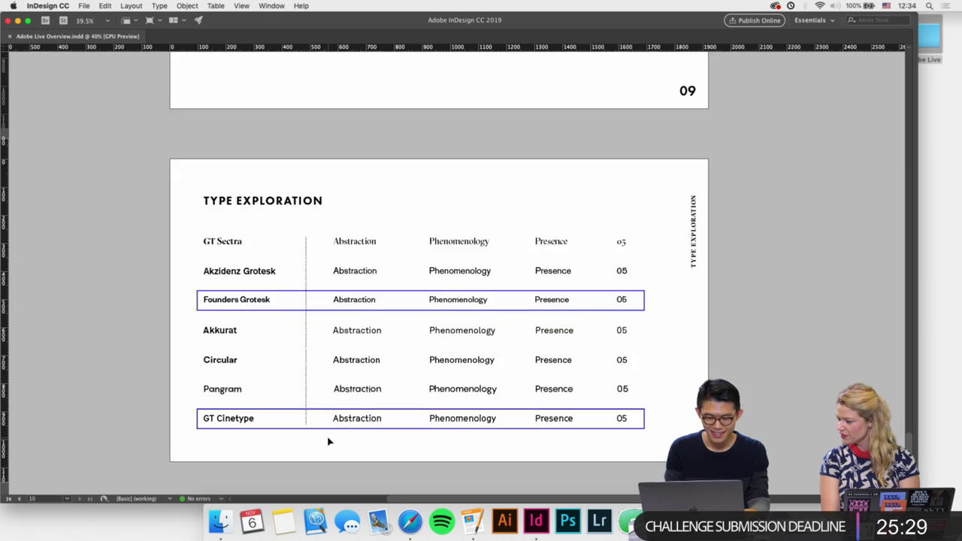
scroll(328, 442, "up", 1)
scroll(328, 442, "down", 1)
scroll(327, 442, "up", 10)
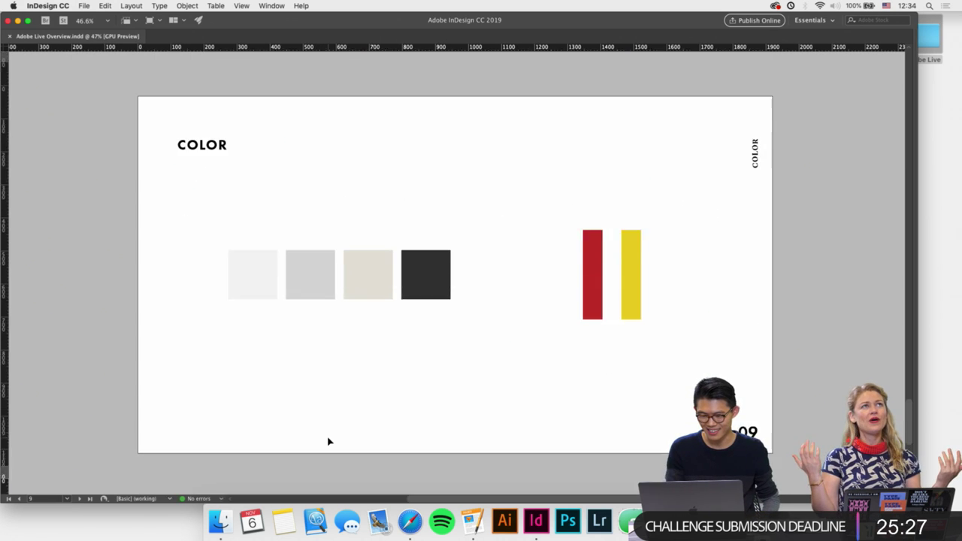
scroll(328, 442, "down", 10)
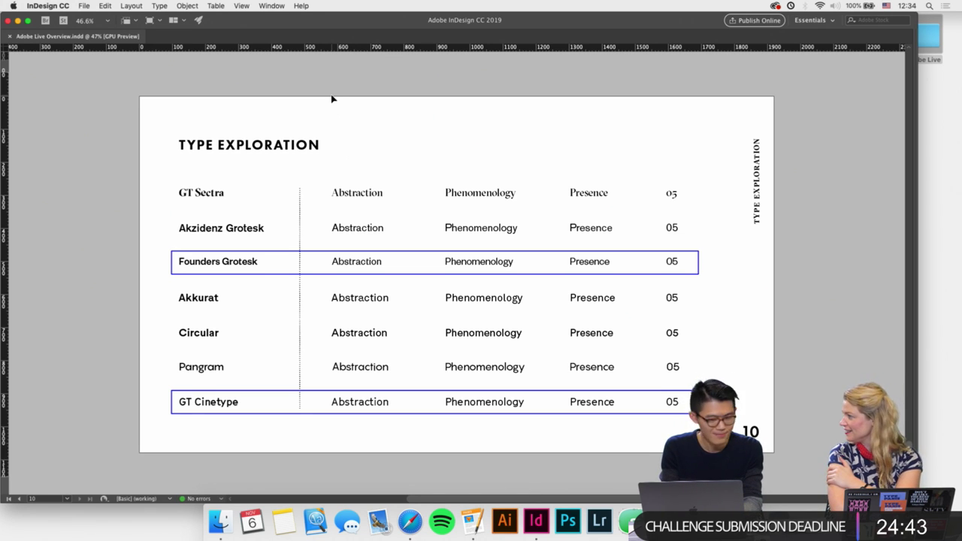
key("w")
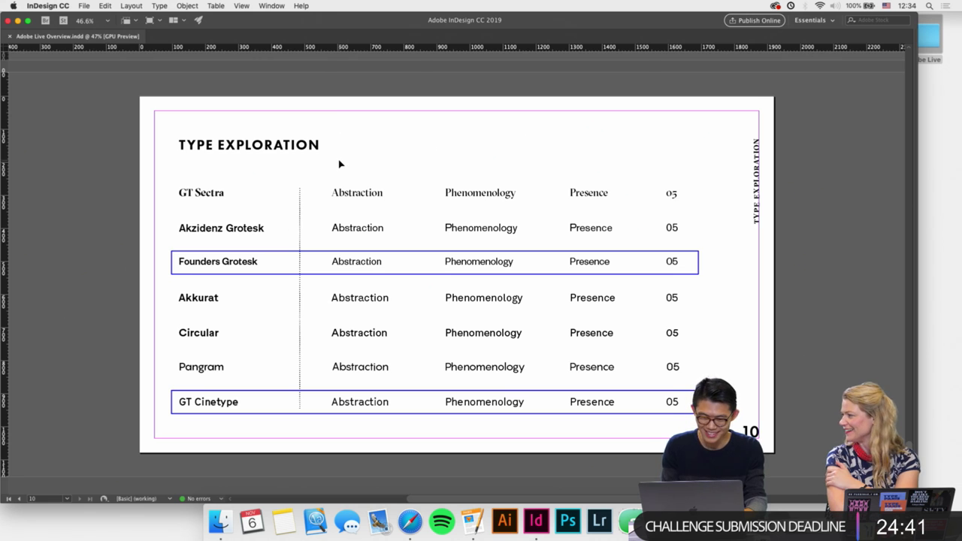
key("super+minus")
scroll(337, 161, "up", 5)
scroll(339, 161, "up", 15)
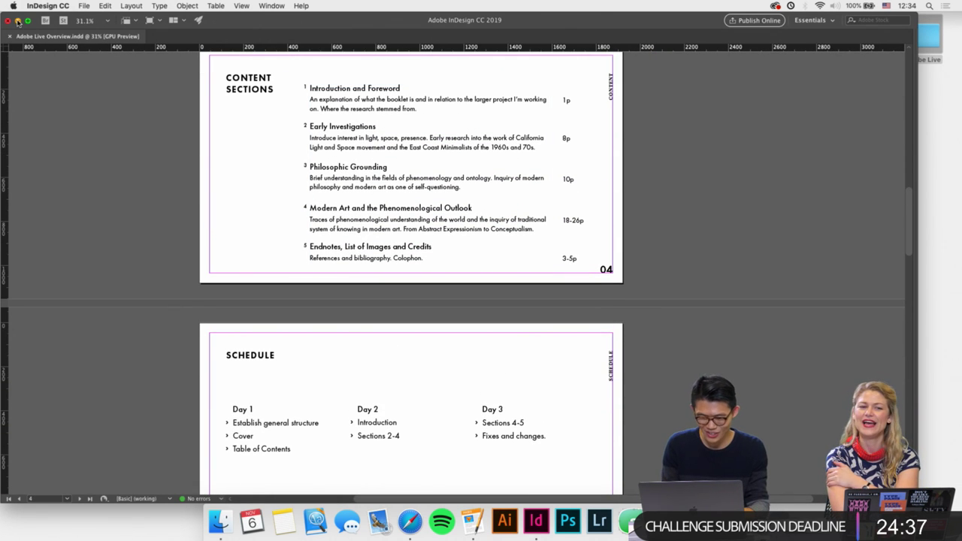
scroll(176, 257, "down", 5)
key("super+equal")
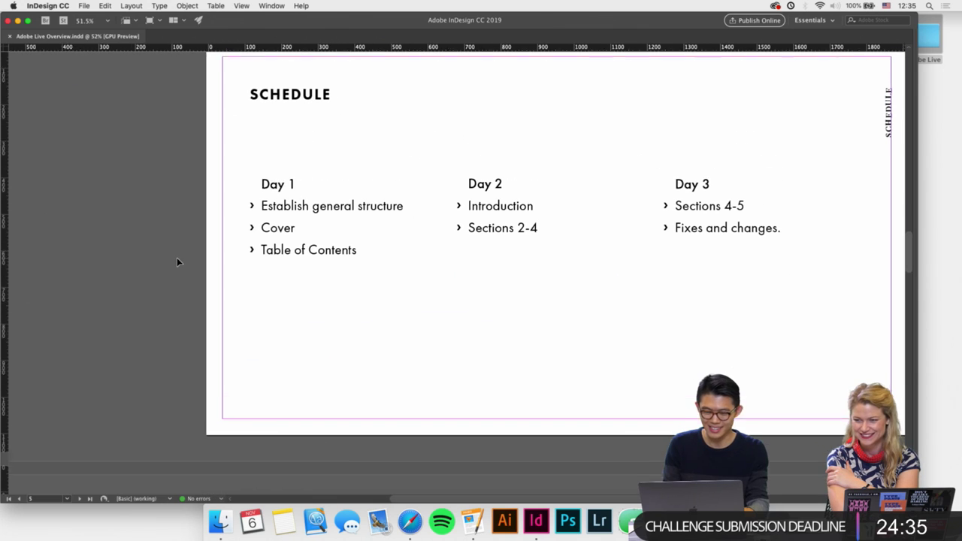
Select the Day 1 frame, then move the Day 3 column and undo the move.
left_click_drag(234, 148, 391, 331)
left_click(391, 332)
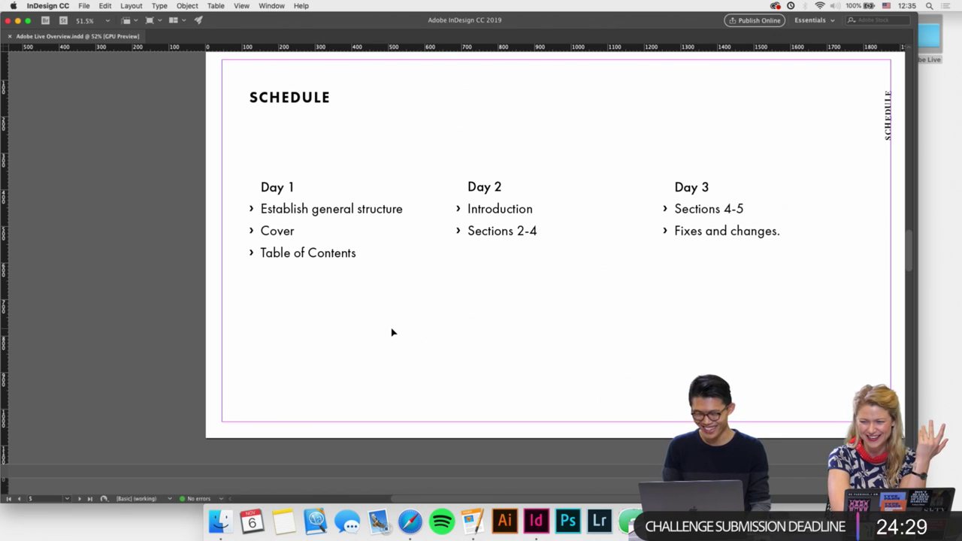
scroll(391, 331, "right", 3)
scroll(391, 332, "down", 1)
left_click_drag(724, 249, 629, 210)
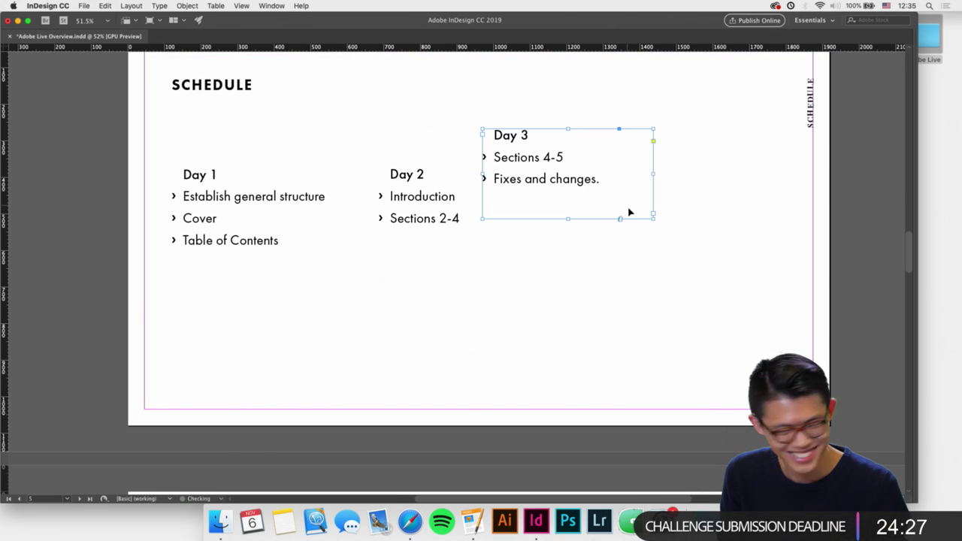
key("super+z")
left_click(644, 345)
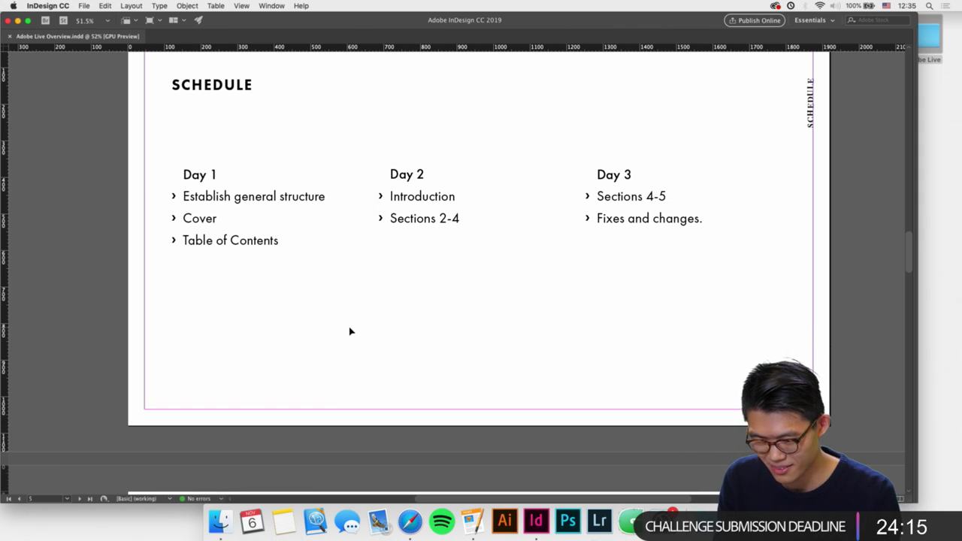
Start a new Print document at 7.5 in wide, 10 in high, with 3 pages.
key("super+n")
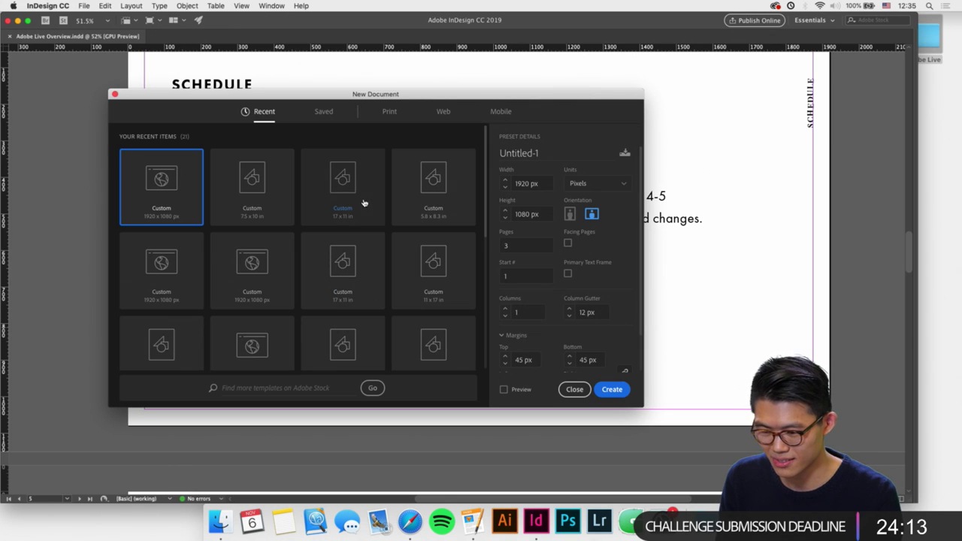
left_click(389, 119)
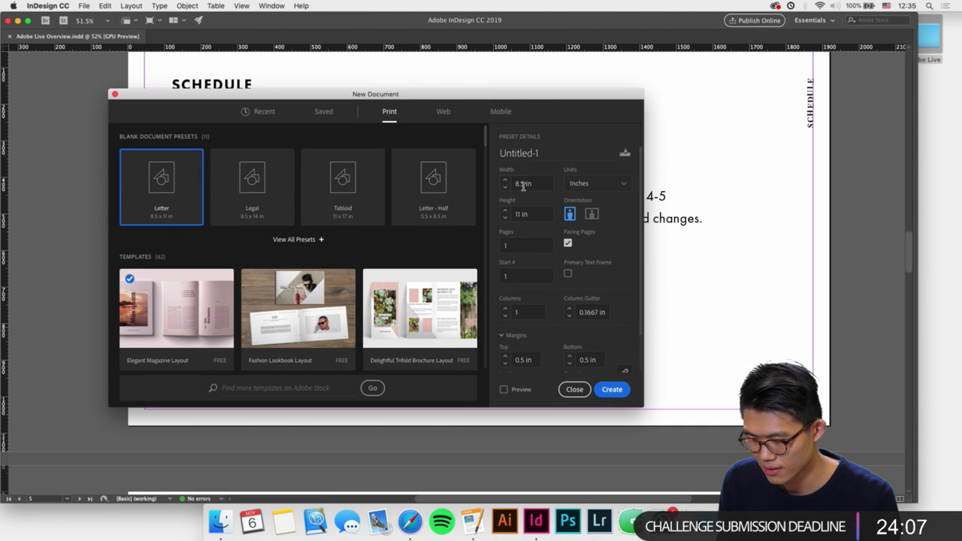
left_click_drag(523, 184, 501, 185)
type("7.5")
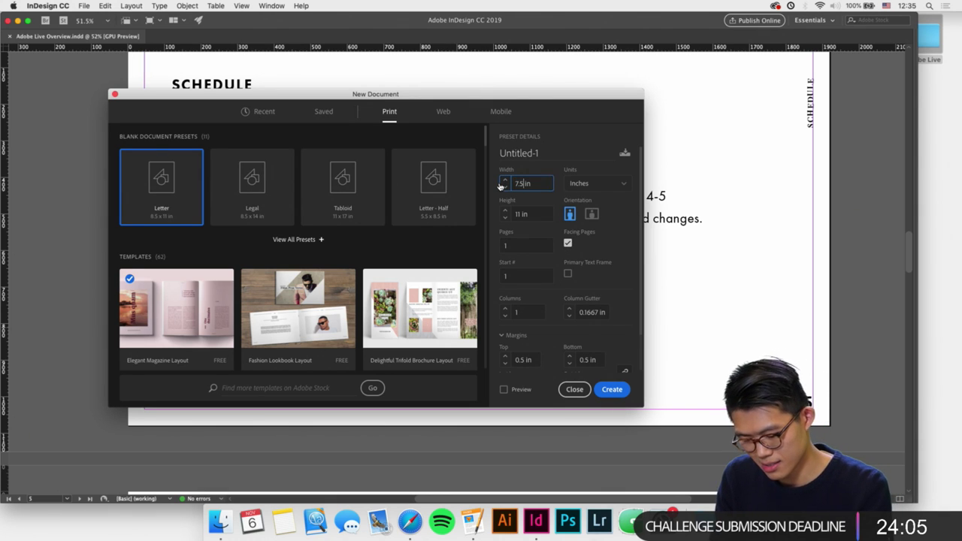
key("Tab")
type("10")
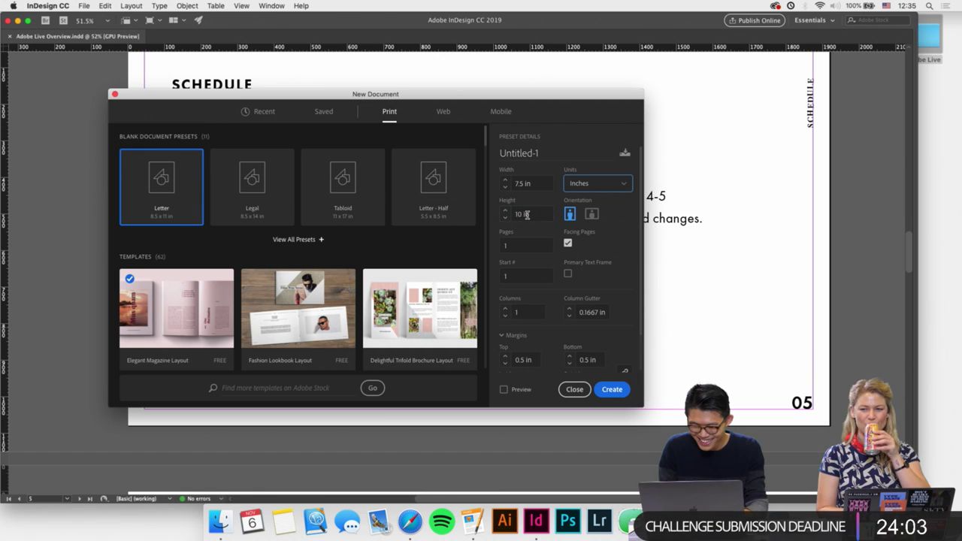
key("Tab")
left_click(502, 248)
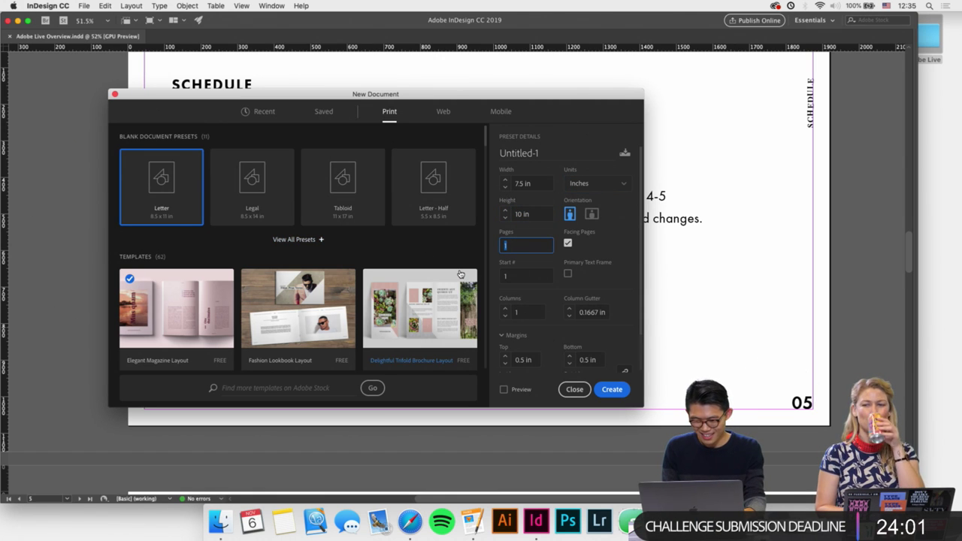
type("3")
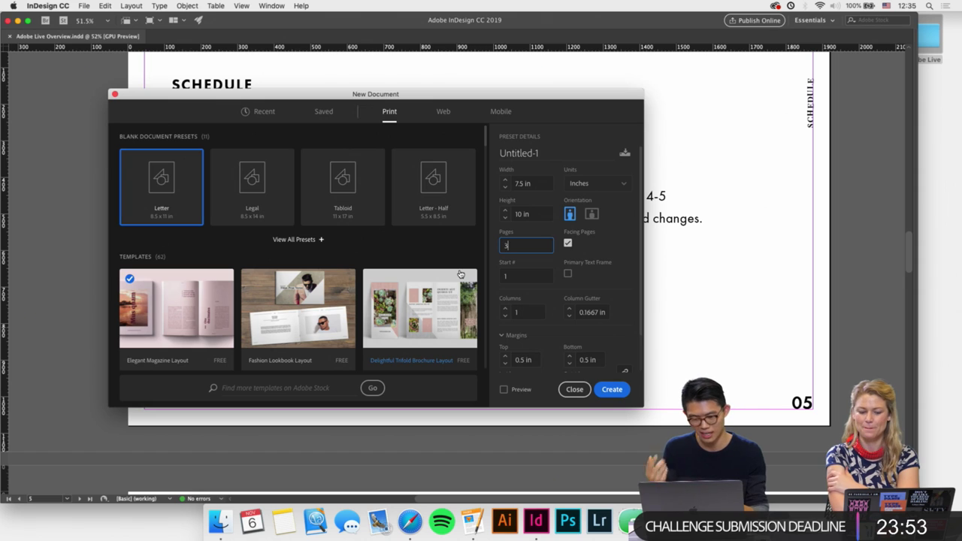
Name the new document 'Art and Phenomenology'.
scroll(563, 325, "down", 2)
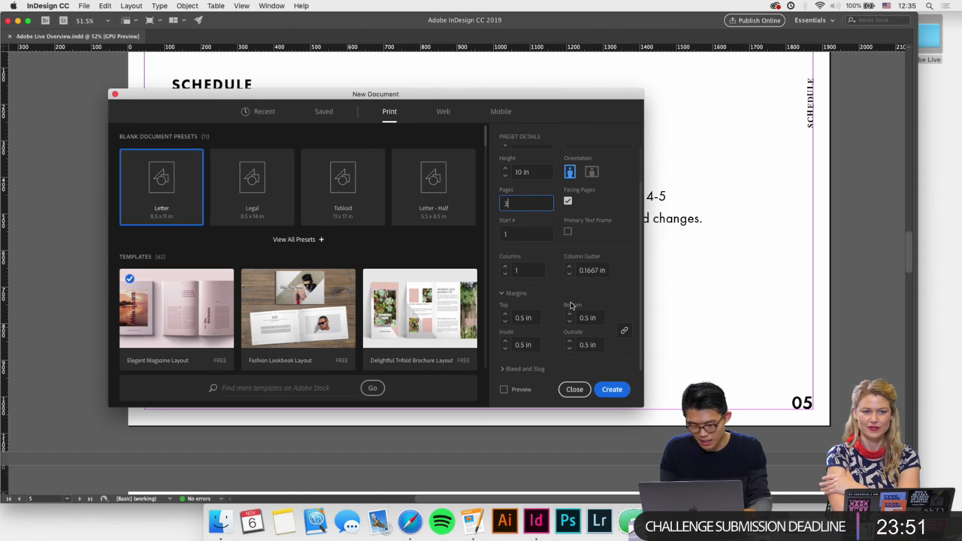
scroll(586, 245, "up", 2)
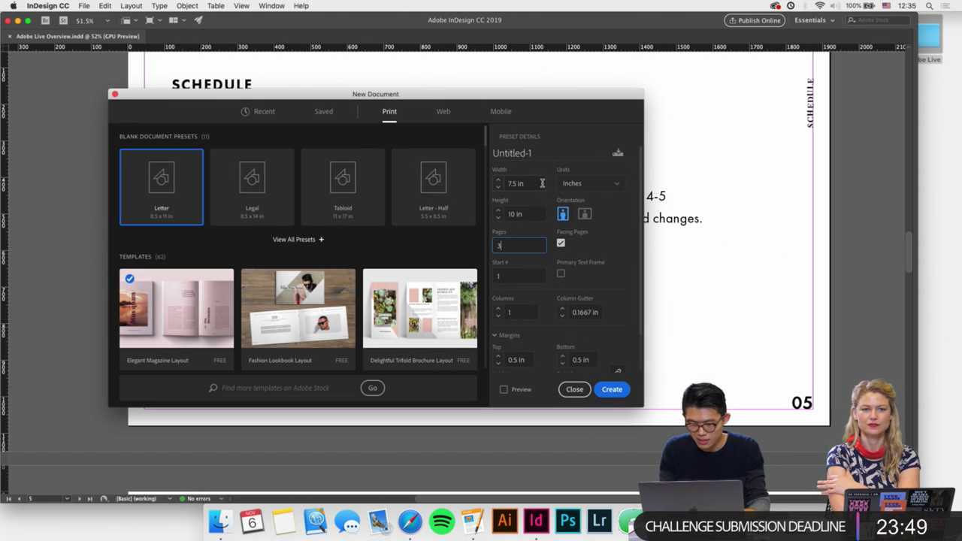
left_click(542, 152)
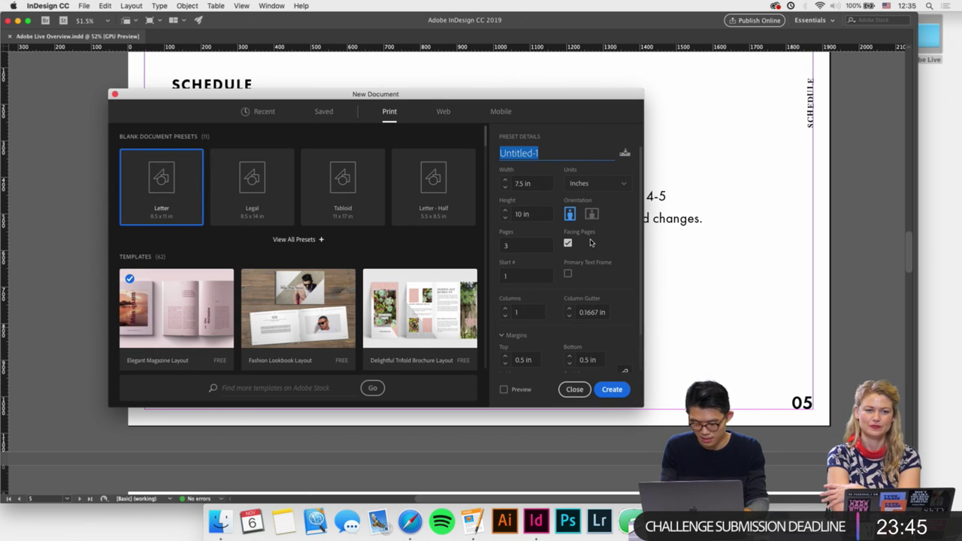
type("Art a")
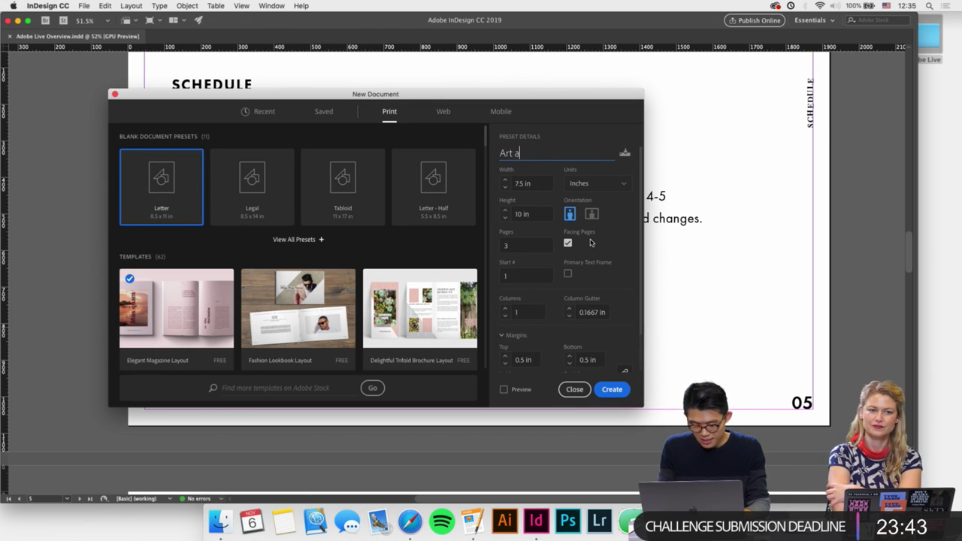
type("nd Phen")
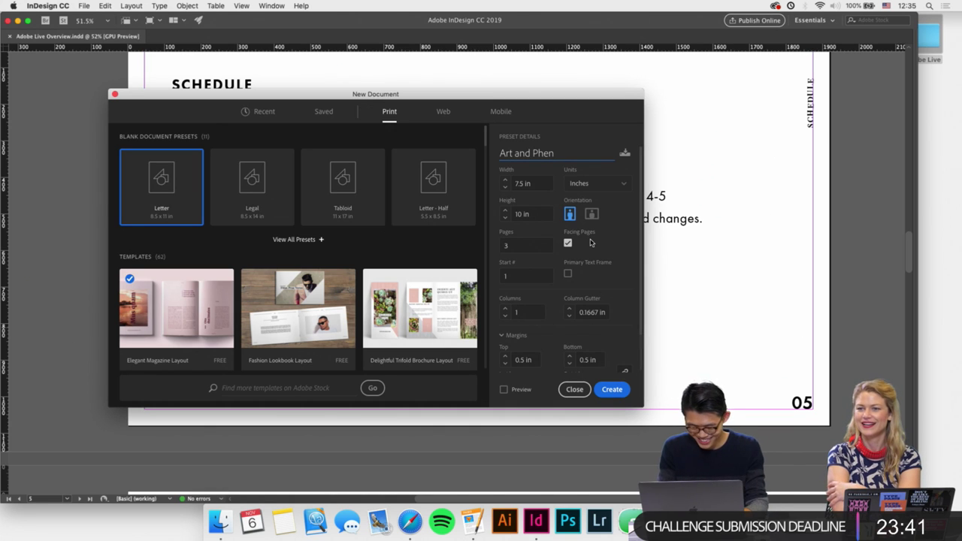
type("omenology")
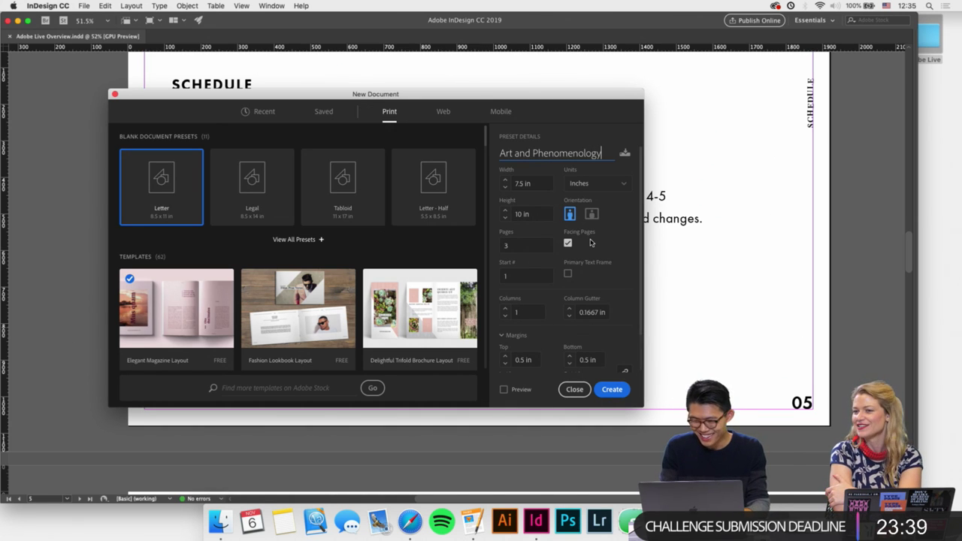
scroll(581, 265, "down", 2)
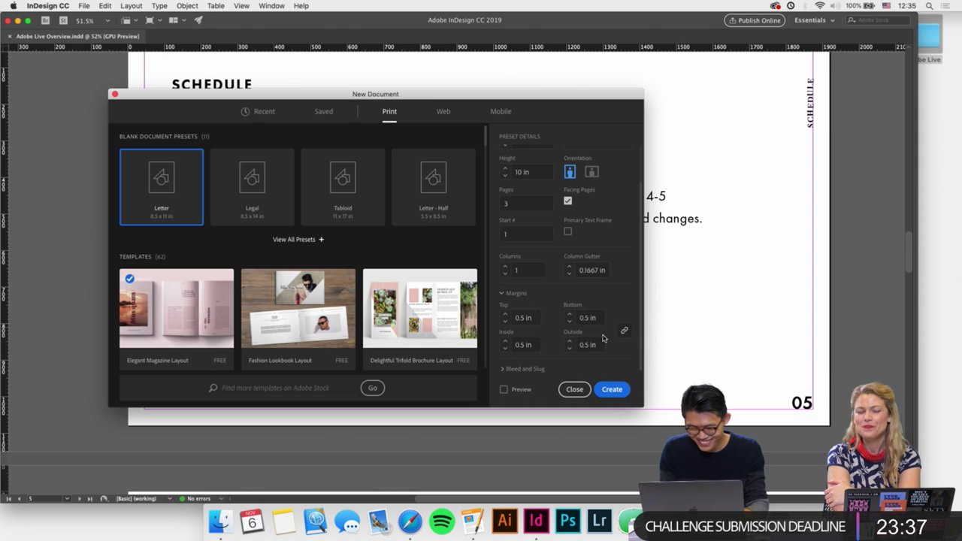
Create the 3-page document and scroll through its pages.
left_click(613, 391)
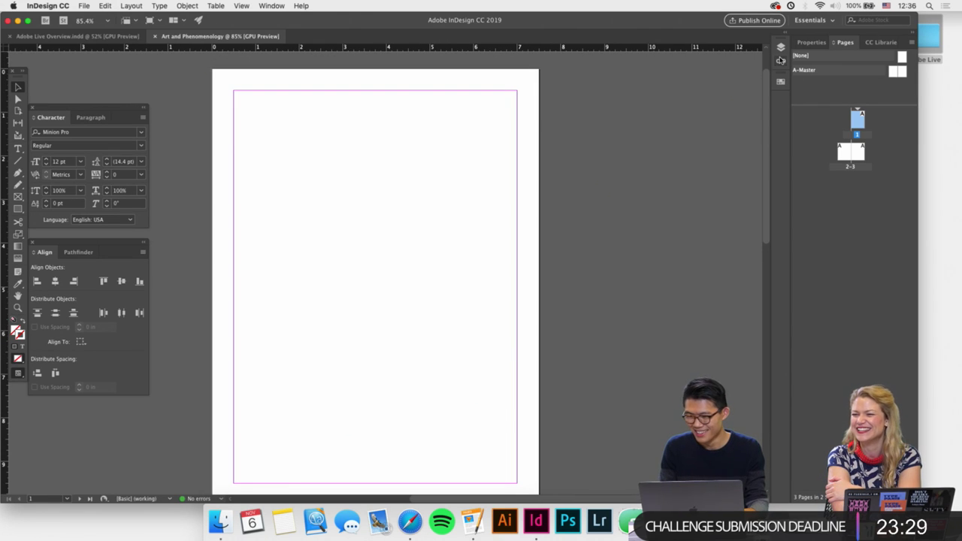
scroll(608, 189, "down", 2)
scroll(608, 190, "down", 4)
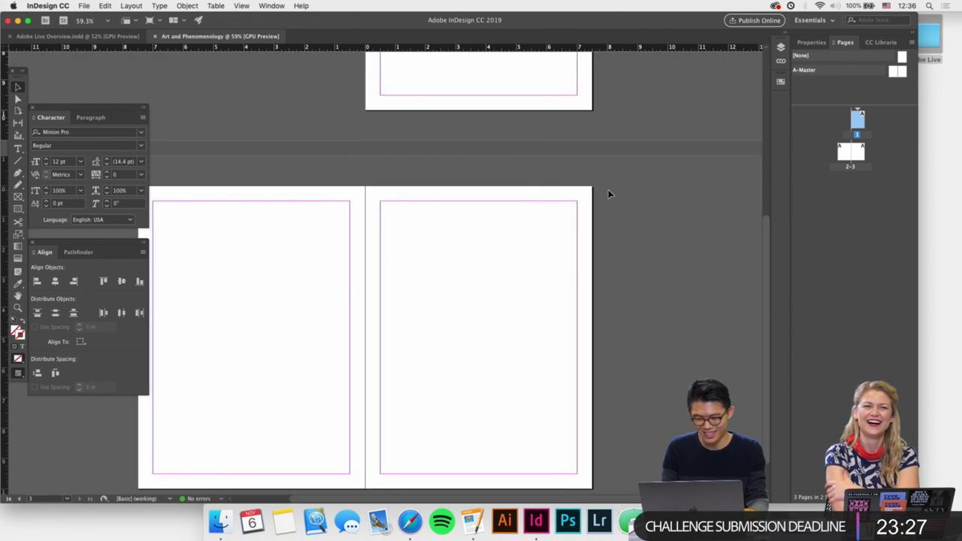
scroll(608, 194, "up", 3)
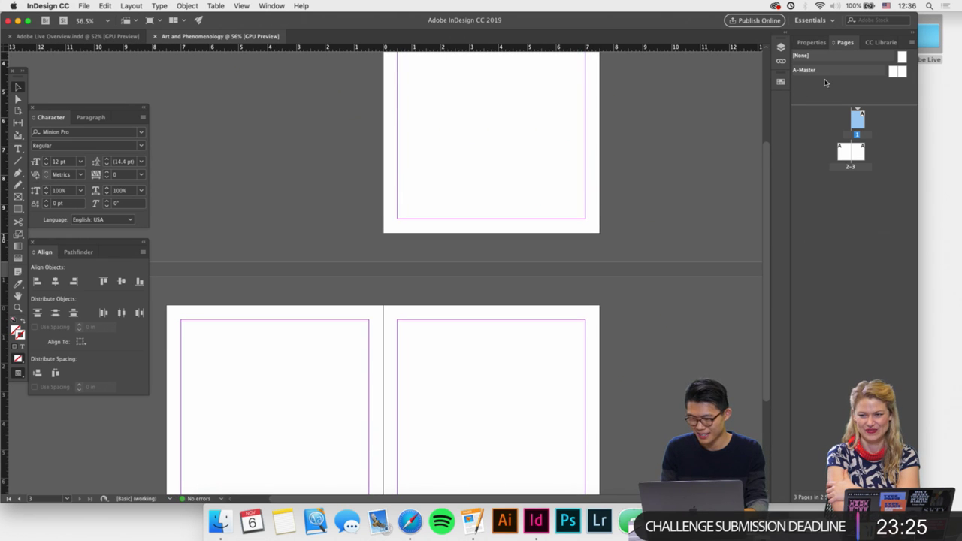
scroll(679, 170, "up", 2)
Open the A-Master spread for editing and zoom in on it.
left_click(893, 72)
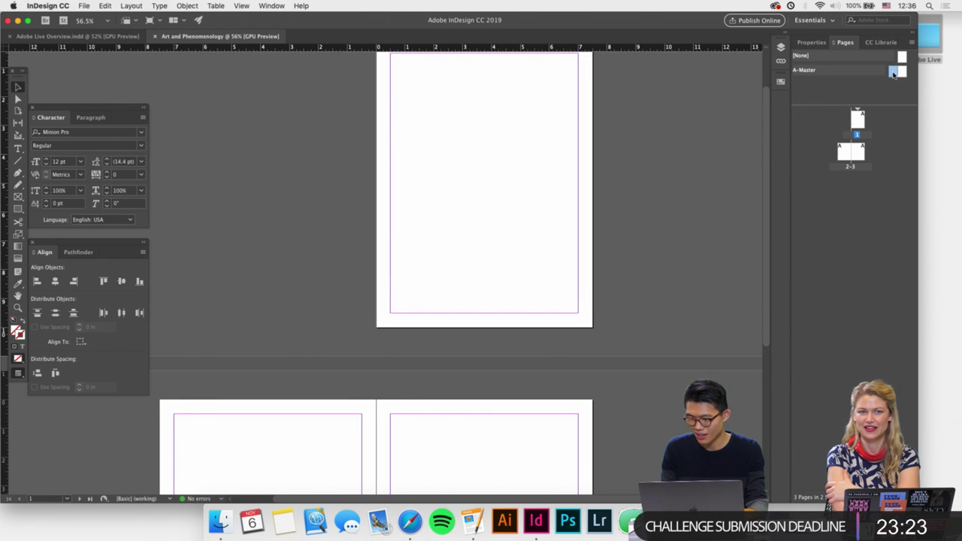
double_click(893, 73)
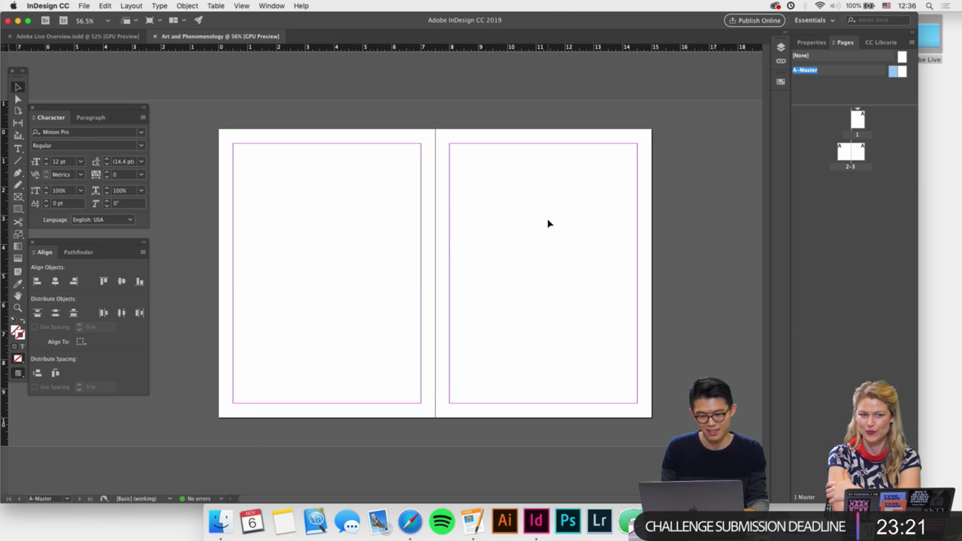
scroll(548, 224, "up", 2)
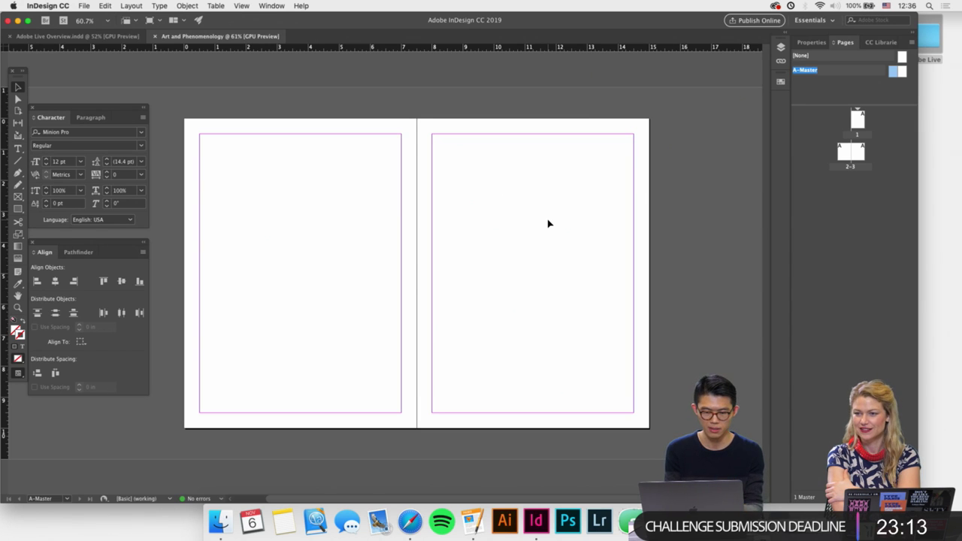
key("super+equal")
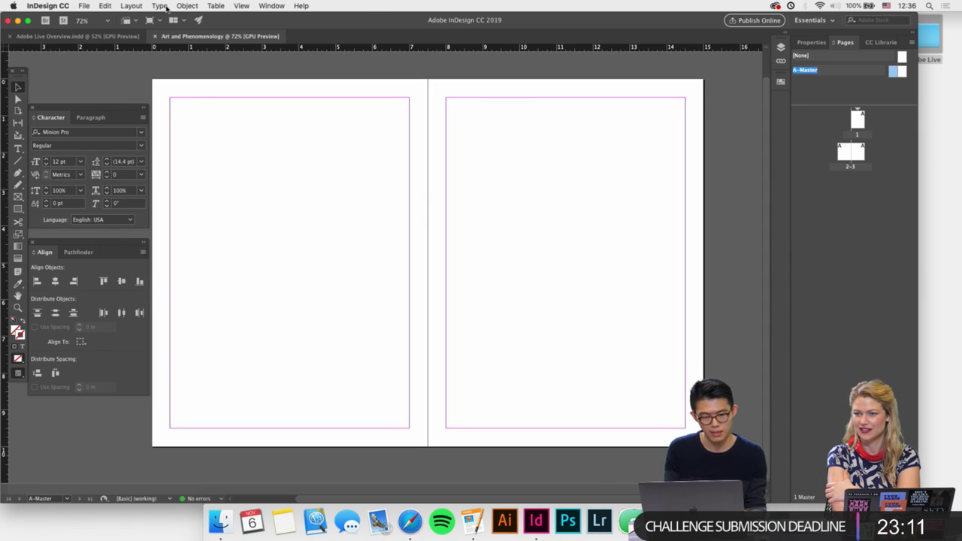
left_click(131, 5)
Nudge the bottom margin to 0.75 in in Margins and Columns and confirm.
left_click(169, 25)
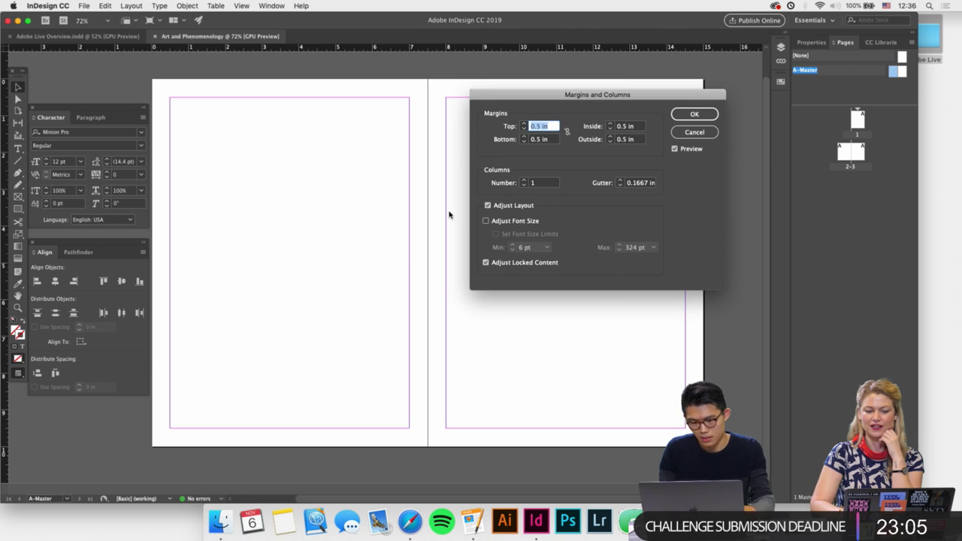
left_click(525, 137)
left_click(525, 137)
left_click(524, 137)
left_click(525, 137)
left_click(524, 137)
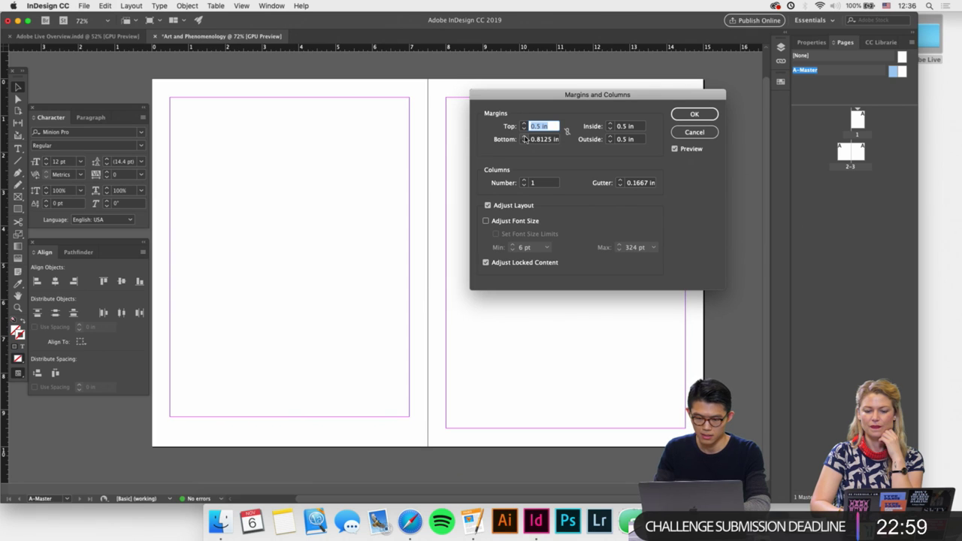
left_click(525, 141)
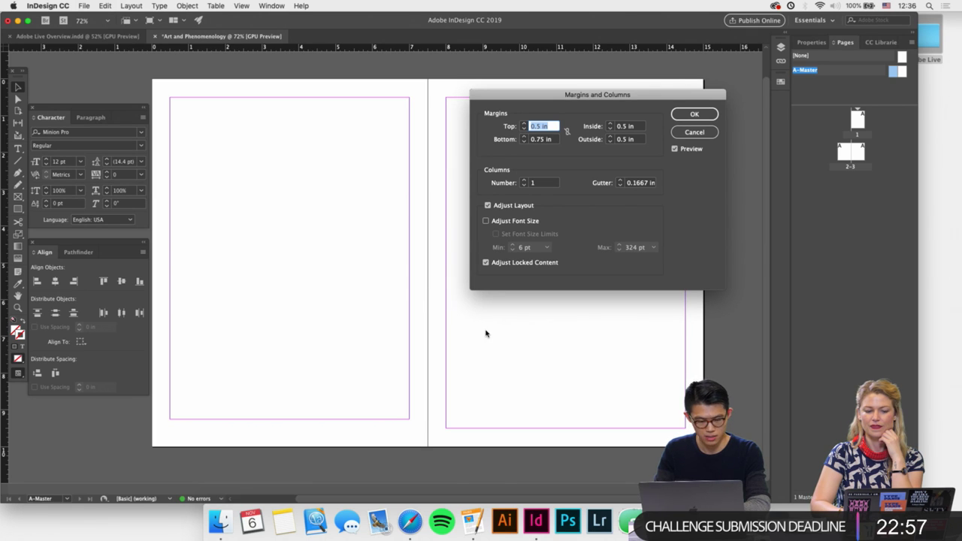
left_click(703, 117)
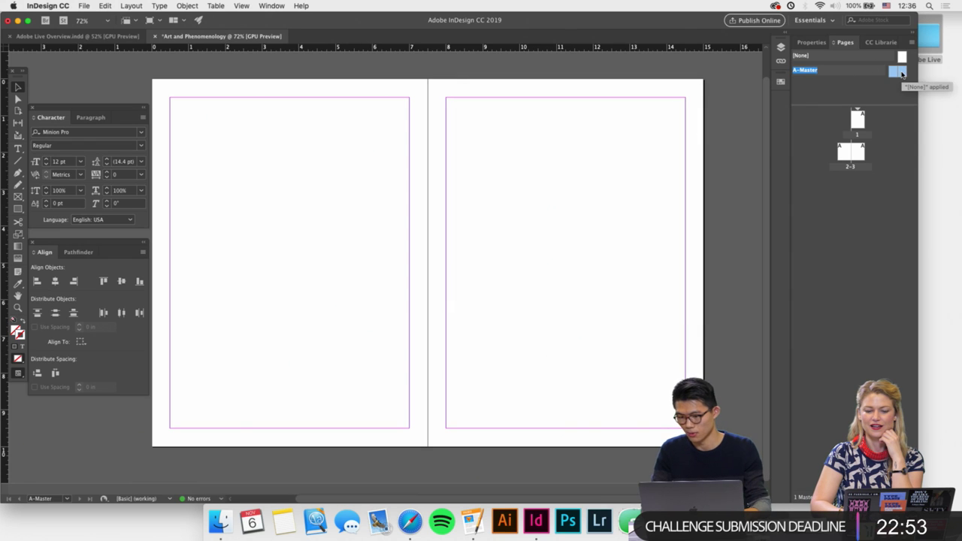
Set the bottom margin to 0.75 in, outside to 0.5625 in, inside to 0.625 in.
left_click(131, 6)
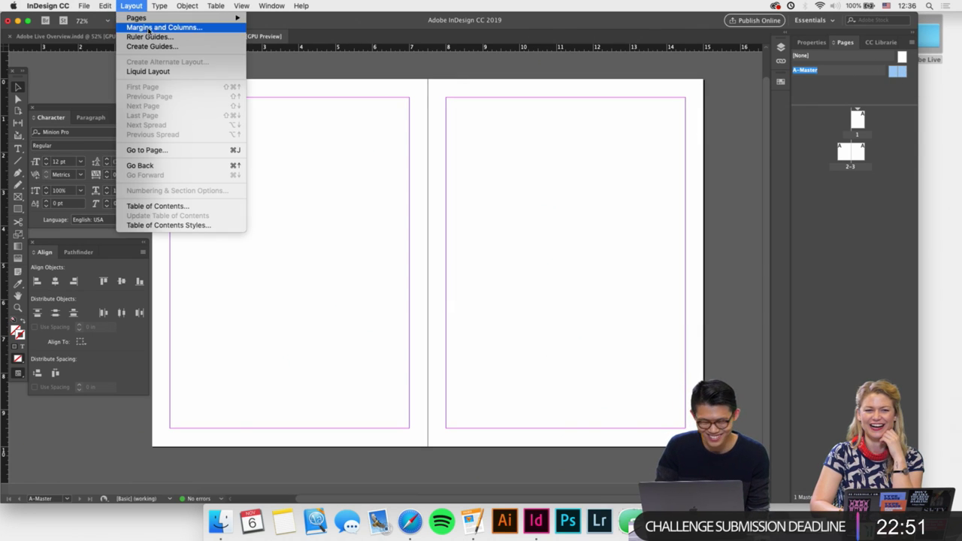
left_click(149, 28)
left_click(539, 140)
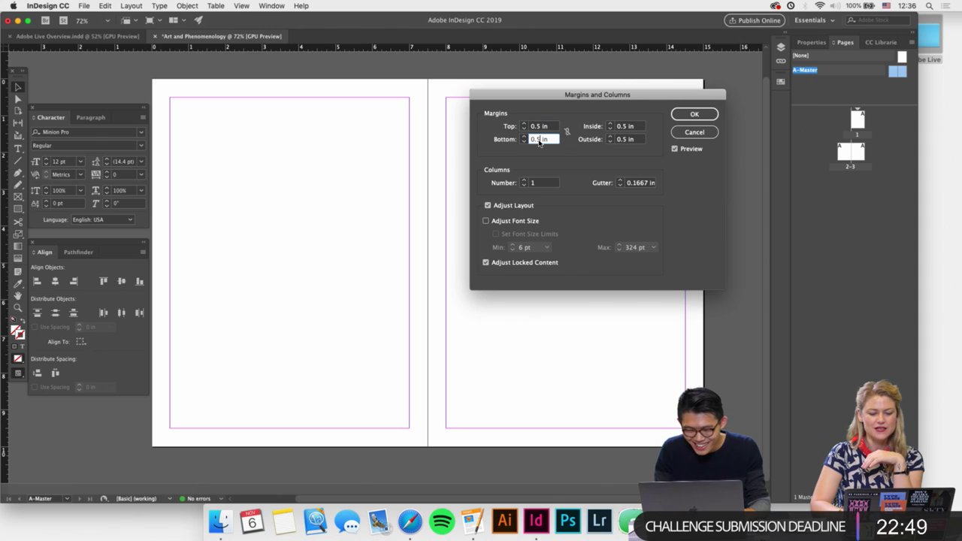
type("0.75")
key("Tab")
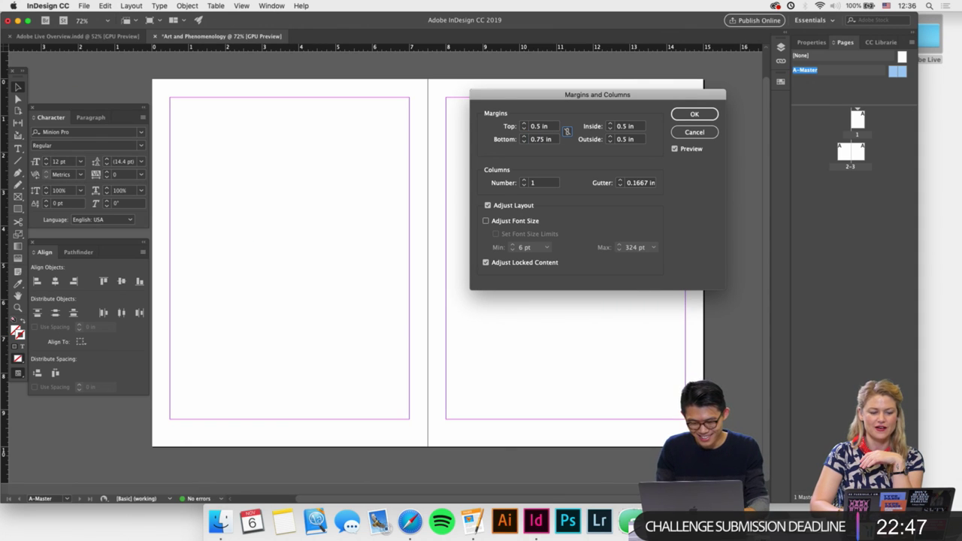
left_click_drag(574, 99, 519, 116)
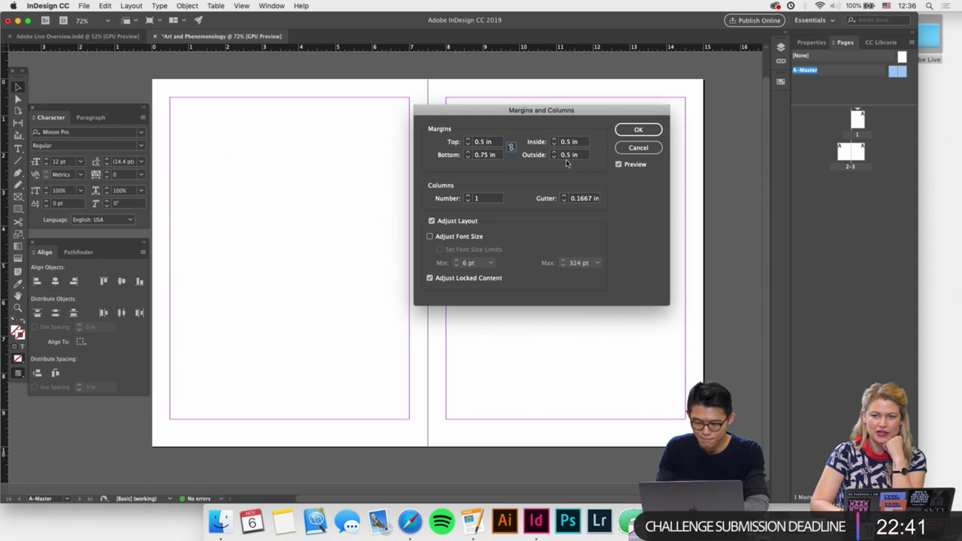
left_click(554, 152)
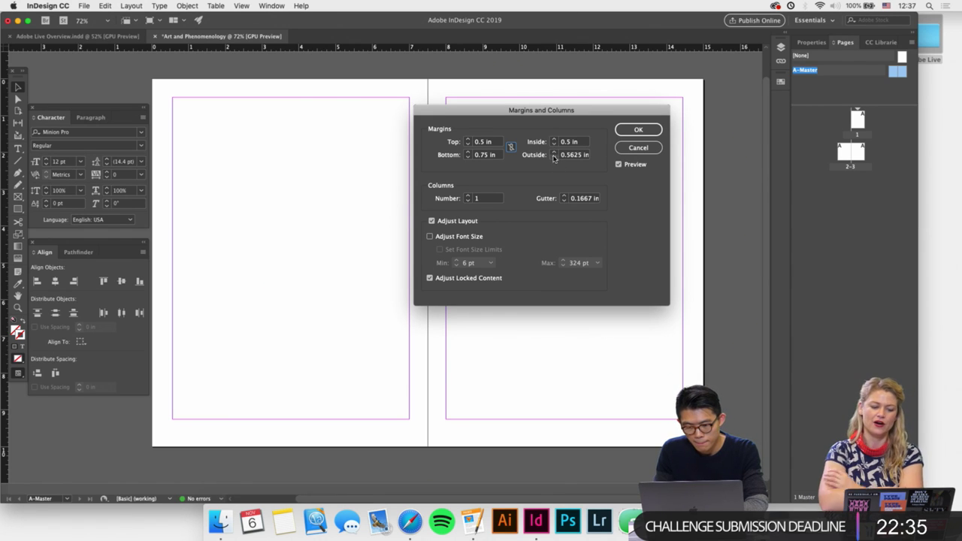
left_click(555, 140)
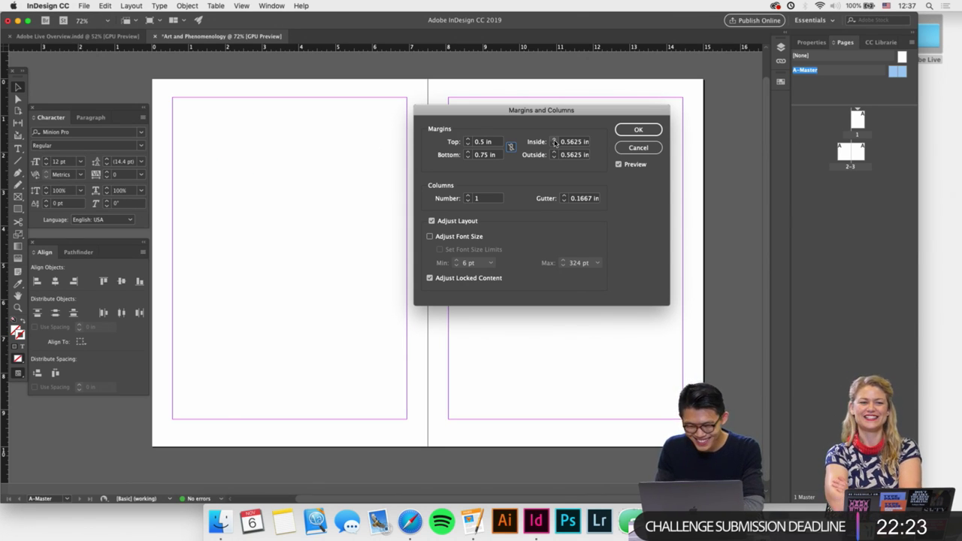
left_click(554, 140)
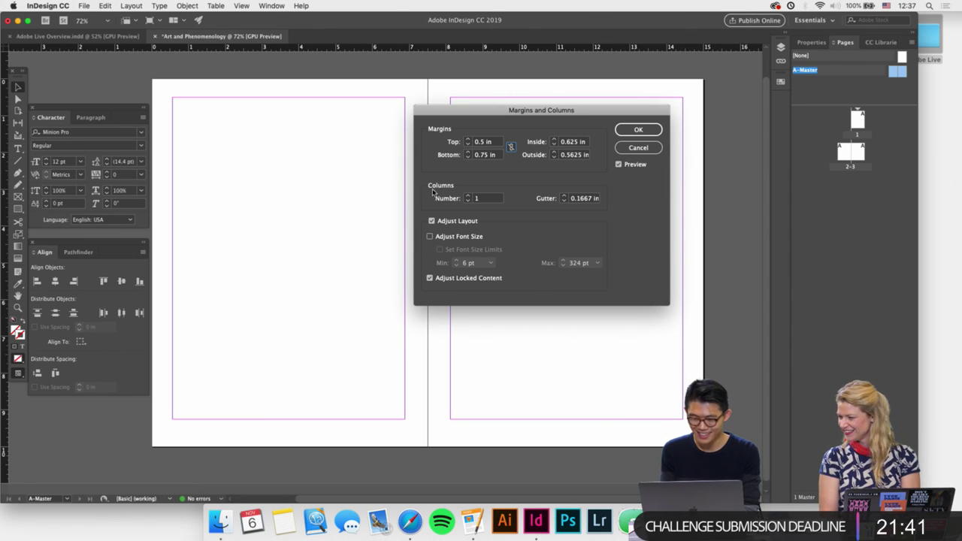
Set 6 columns with a 0.1875 in gutter and apply the settings.
left_click(468, 196)
left_click(468, 196)
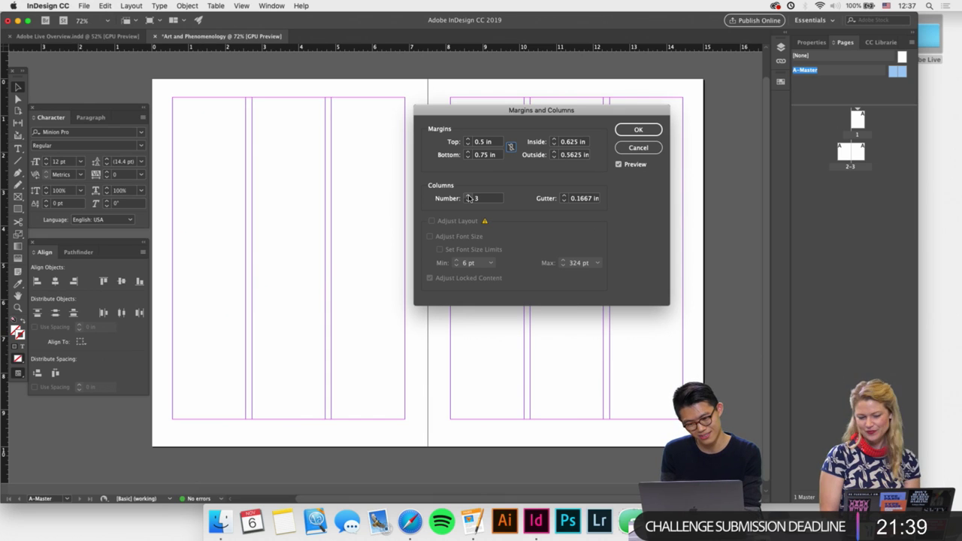
double_click(470, 197)
type("6")
key("Tab")
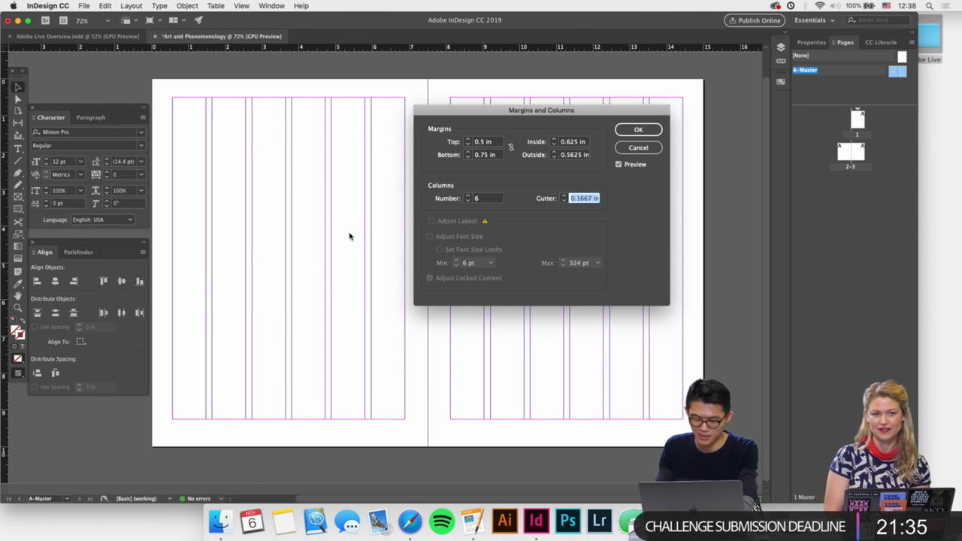
type("0.25")
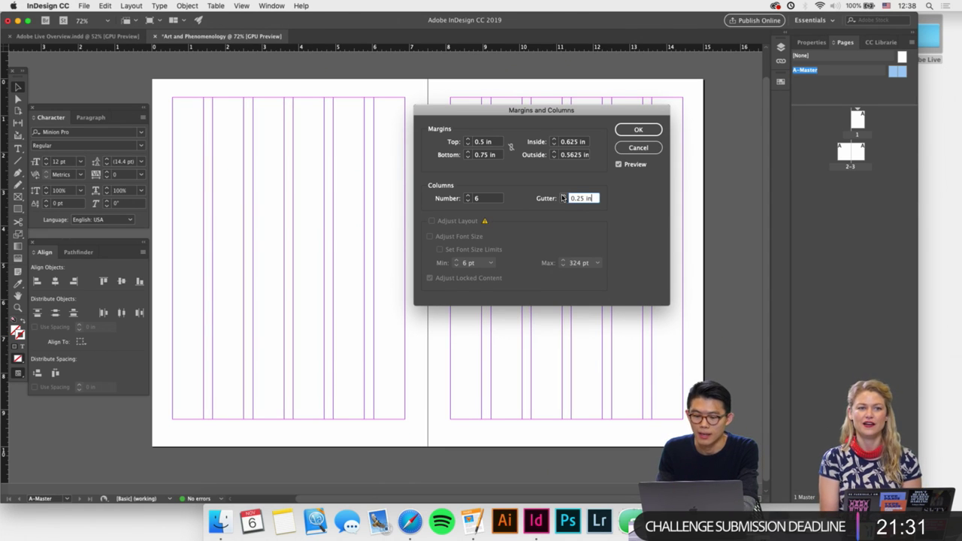
left_click(563, 202)
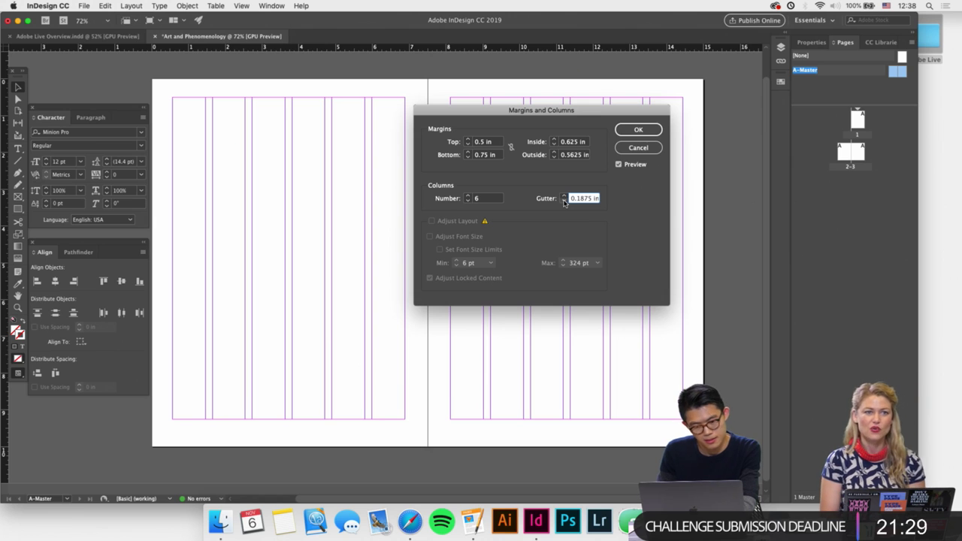
left_click(564, 201)
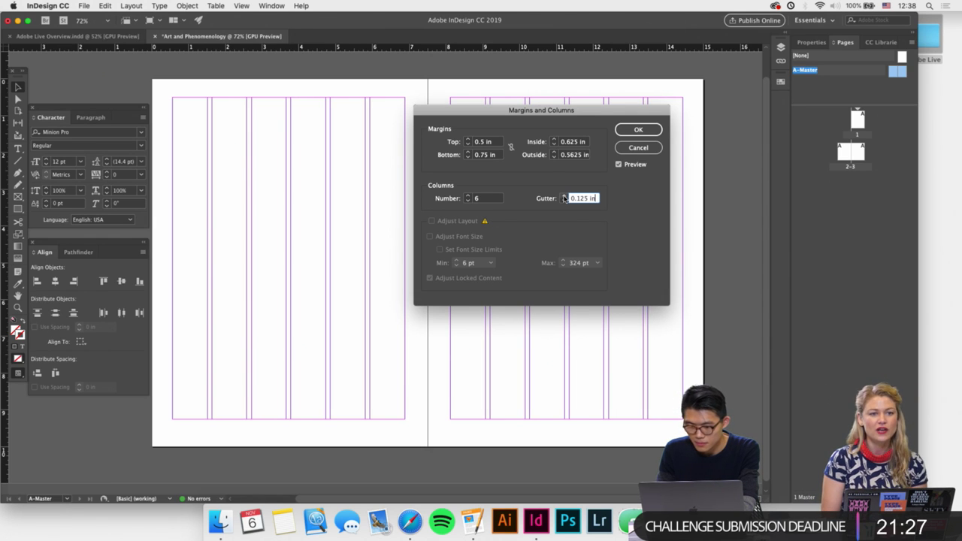
left_click(563, 194)
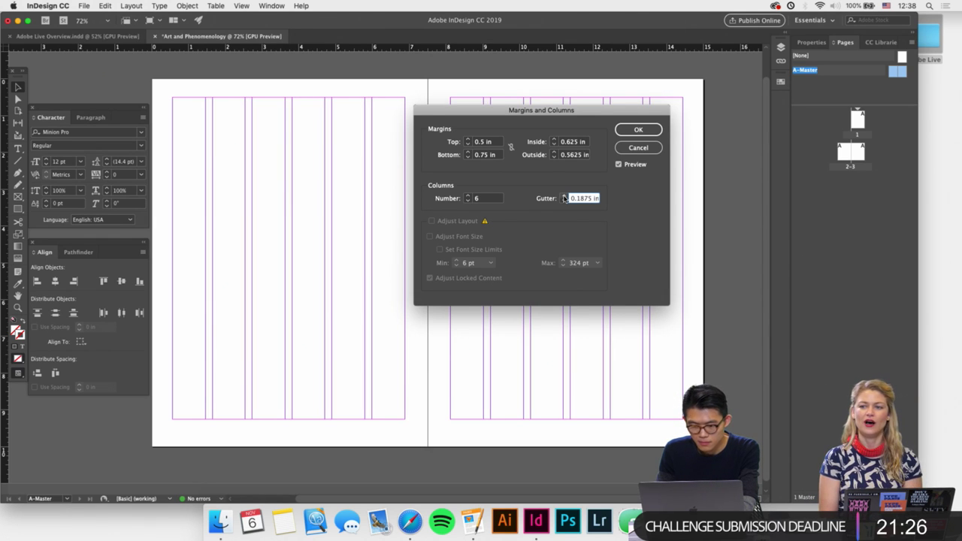
left_click(640, 132)
scroll(625, 181, "up", 1)
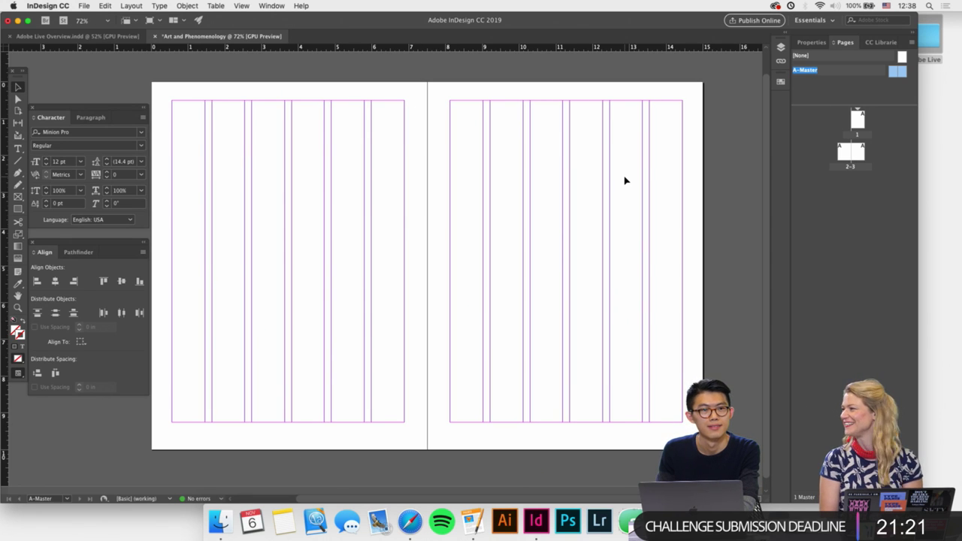
scroll(626, 180, "down", 1)
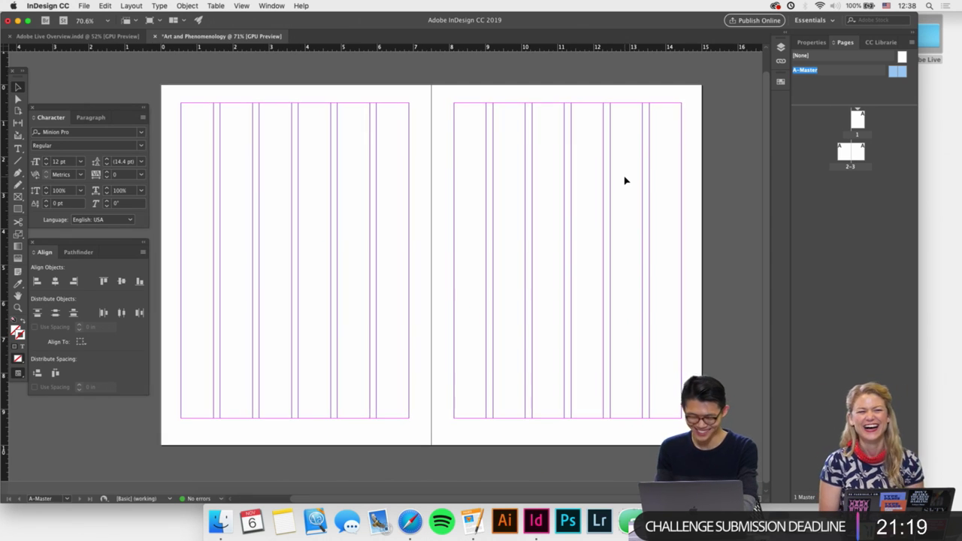
scroll(625, 180, "up", 1)
scroll(626, 180, "down", 1)
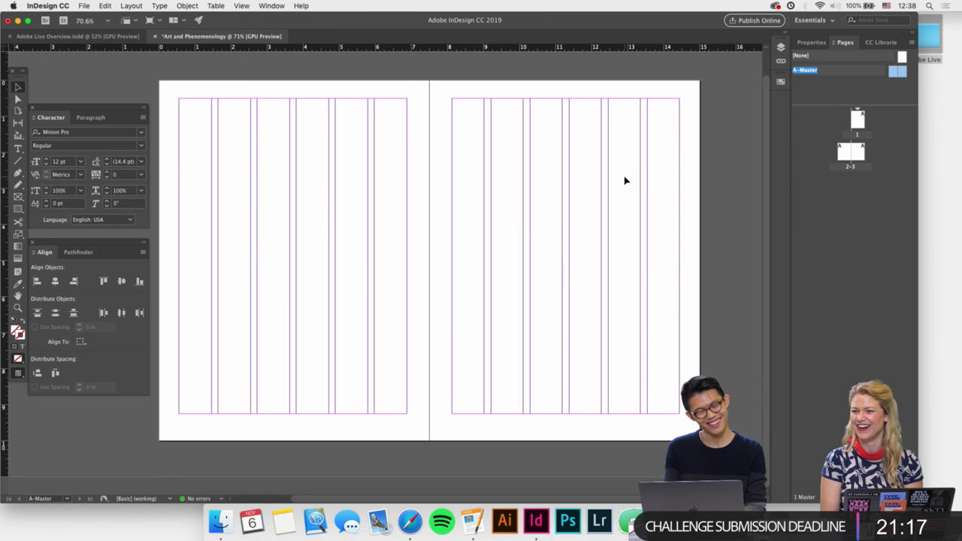
double_click(850, 153)
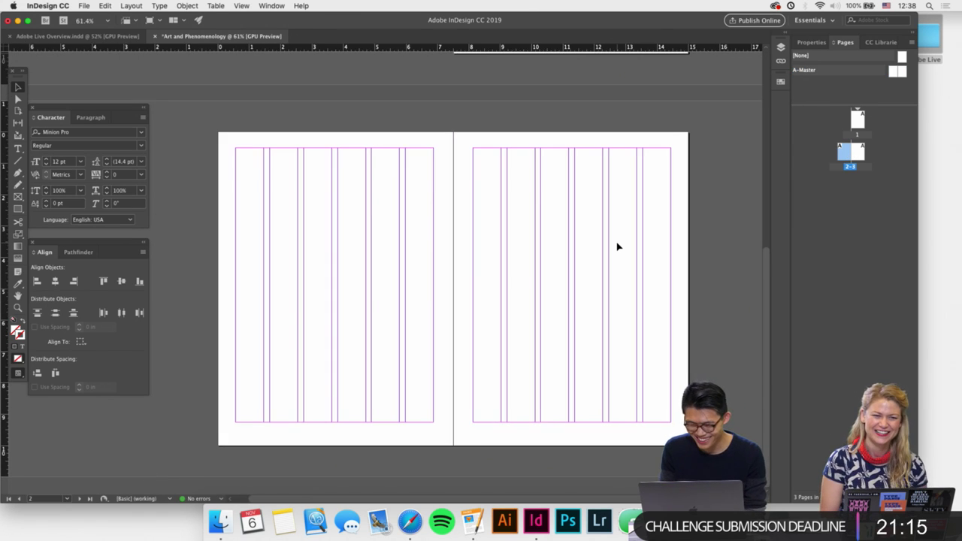
scroll(617, 247, "up", 1)
scroll(617, 246, "down", 4)
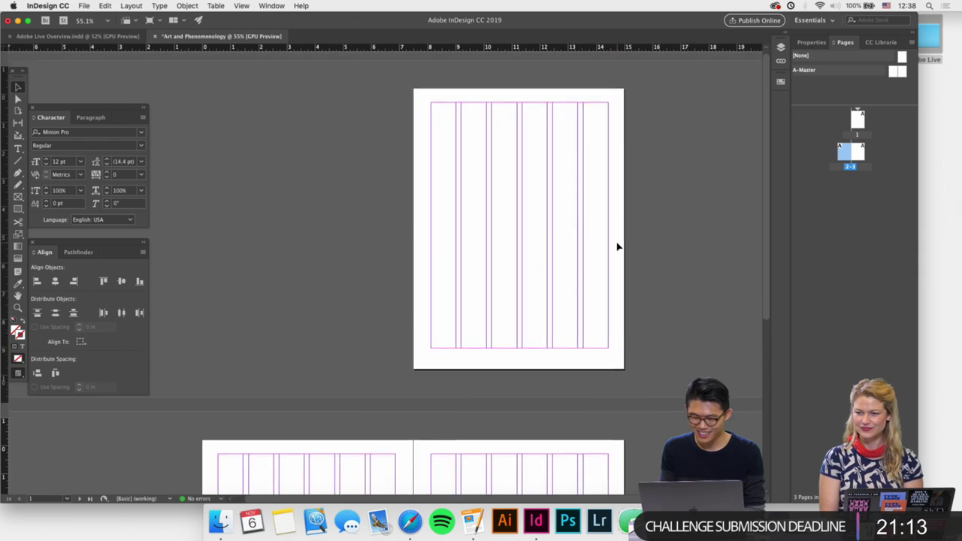
scroll(605, 314, "up", 1)
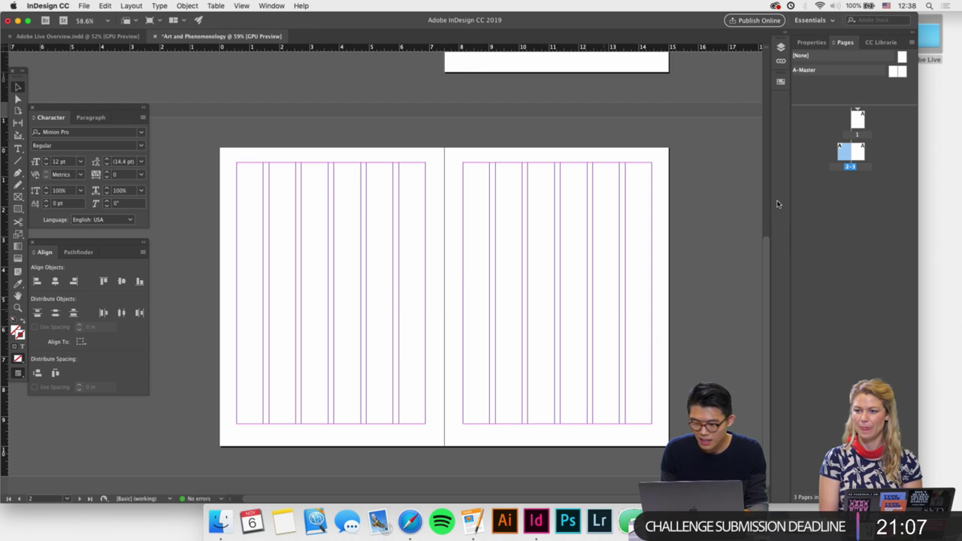
double_click(897, 71)
scroll(609, 170, "up", 1)
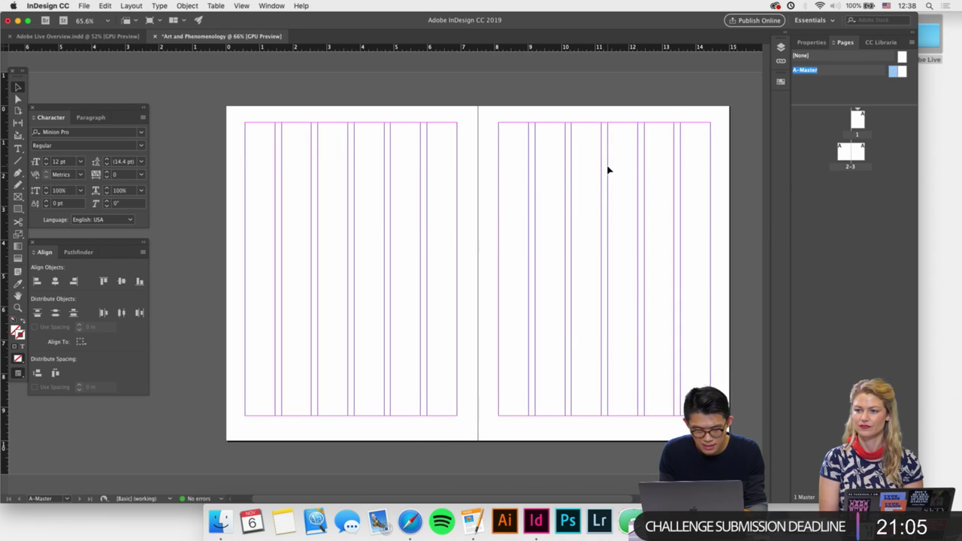
scroll(609, 170, "up", 1)
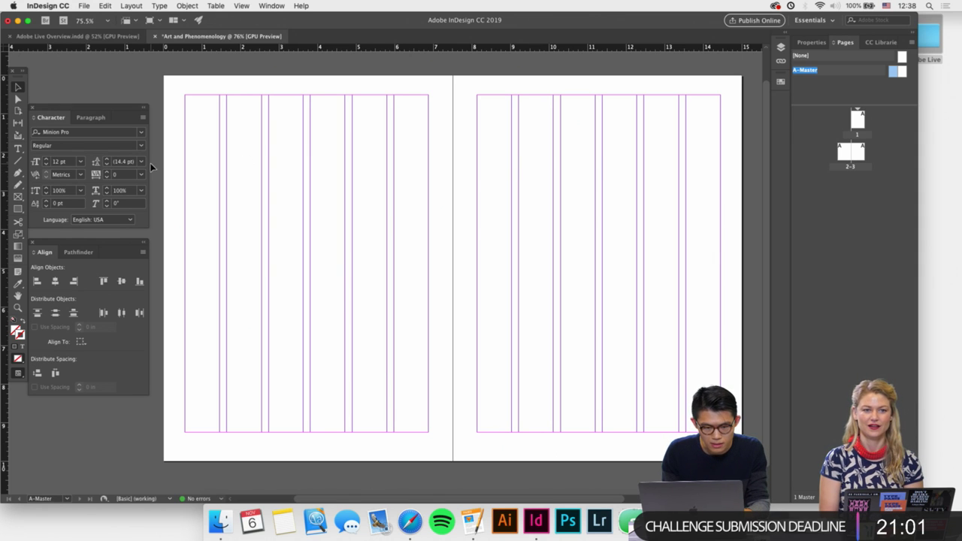
scroll(279, 185, "up", 2)
scroll(278, 185, "right", 2)
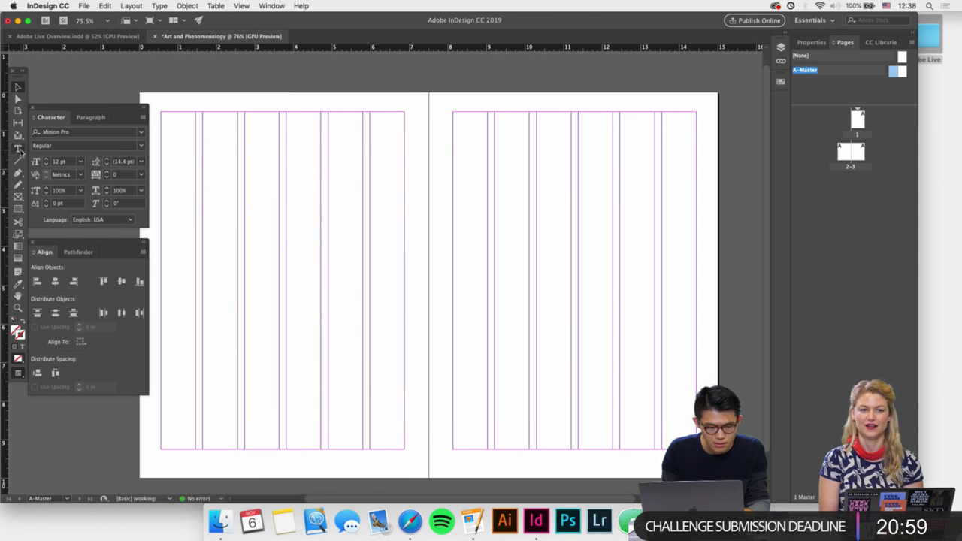
Draw a text frame on the left master page and type 'Art and Phenomenology'.
left_click(19, 148)
left_click_drag(216, 176, 414, 275)
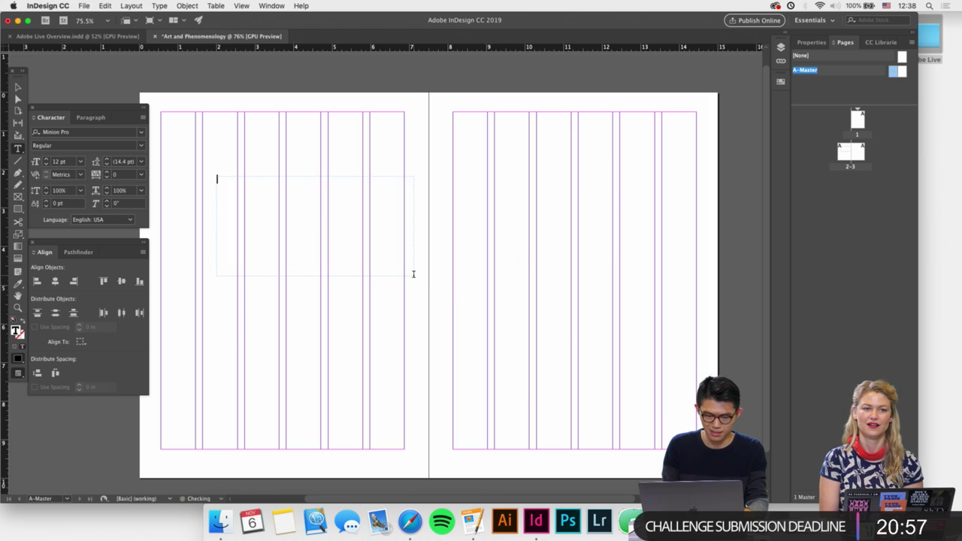
type("A")
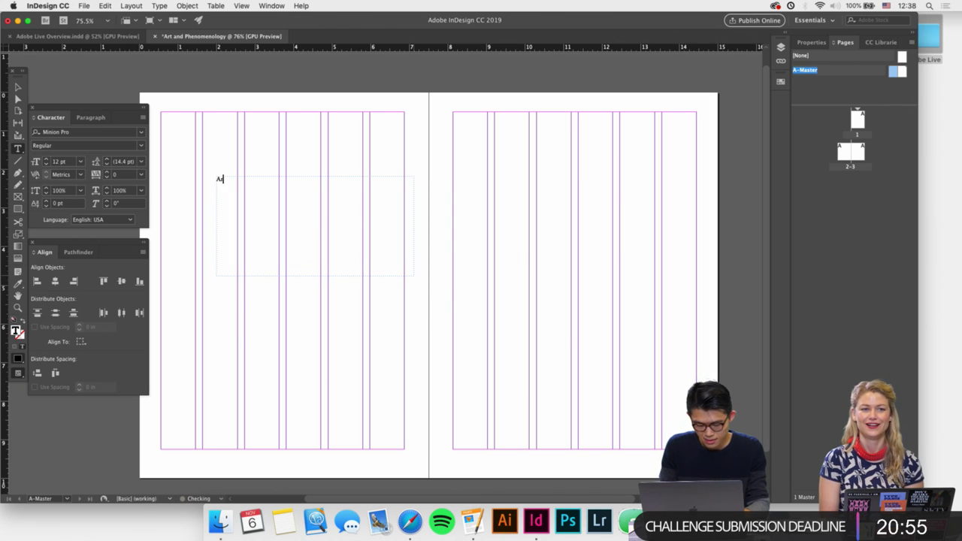
type("rt and Phe")
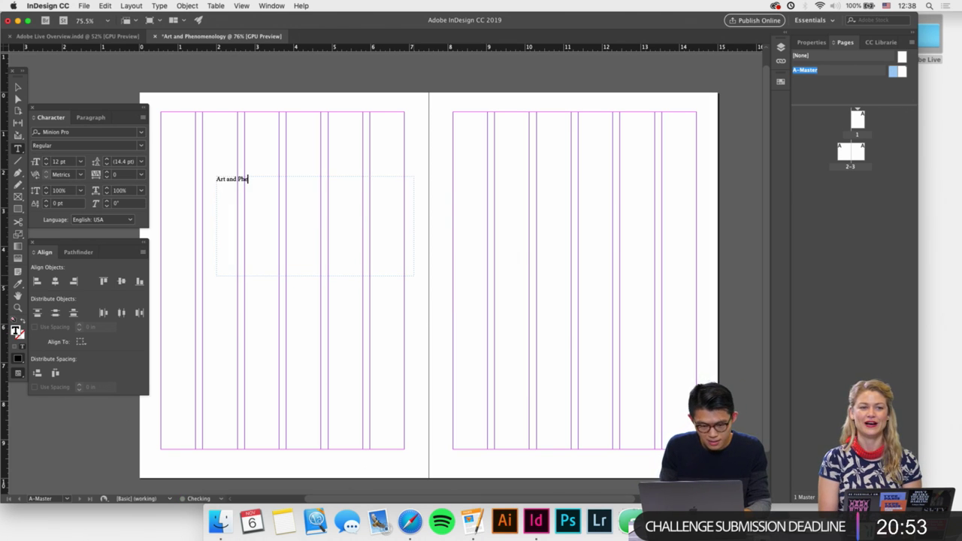
type("nomenology")
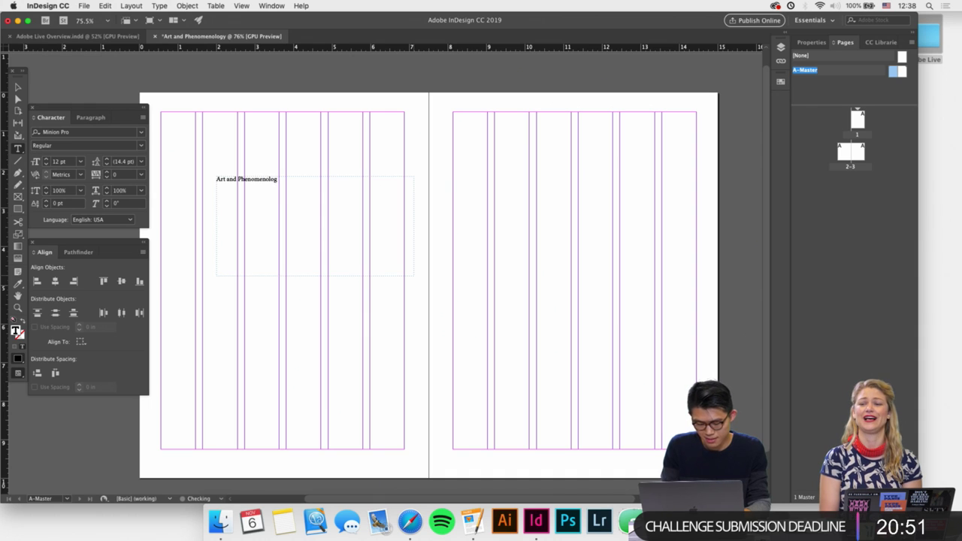
key("super+a")
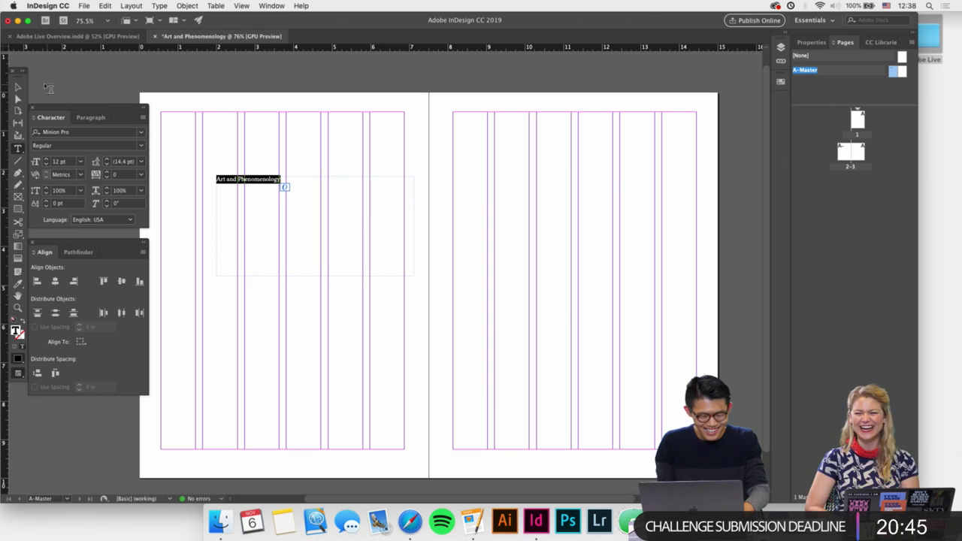
Remove the title frame from the master and open the pages 2–3 spread.
left_click(18, 87)
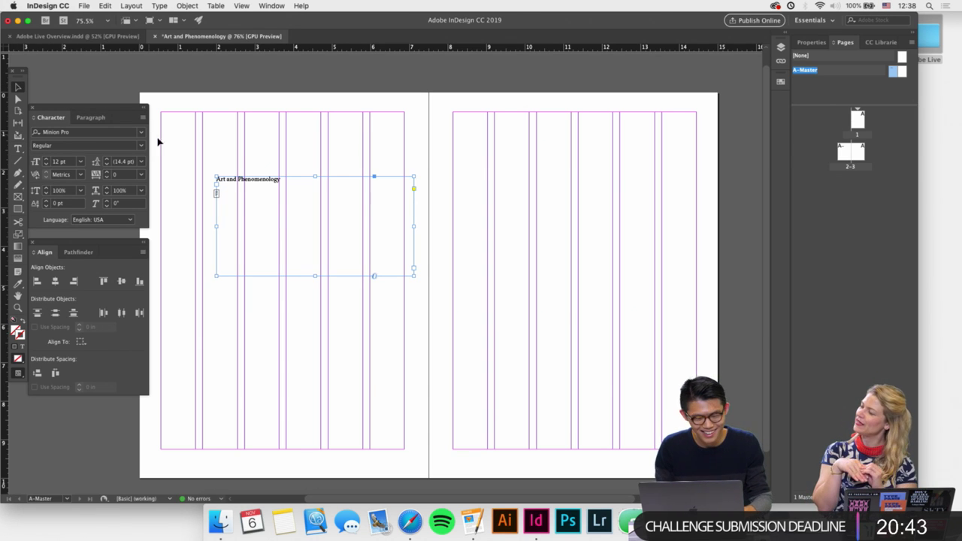
key("BackSpace")
double_click(843, 155)
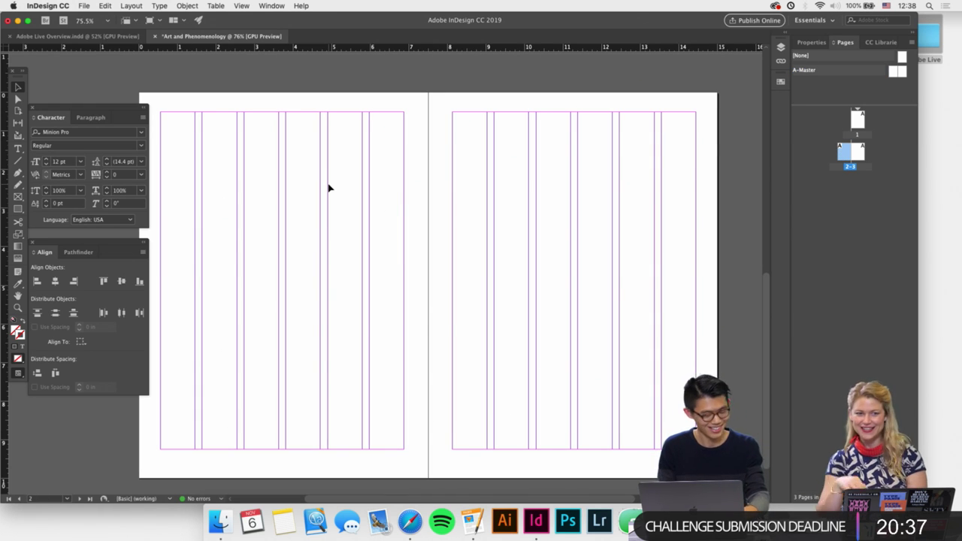
Paste the title frame onto page 2 and move it up and left.
key("super+z")
scroll(315, 229, "up", 2)
scroll(368, 255, "left", 3)
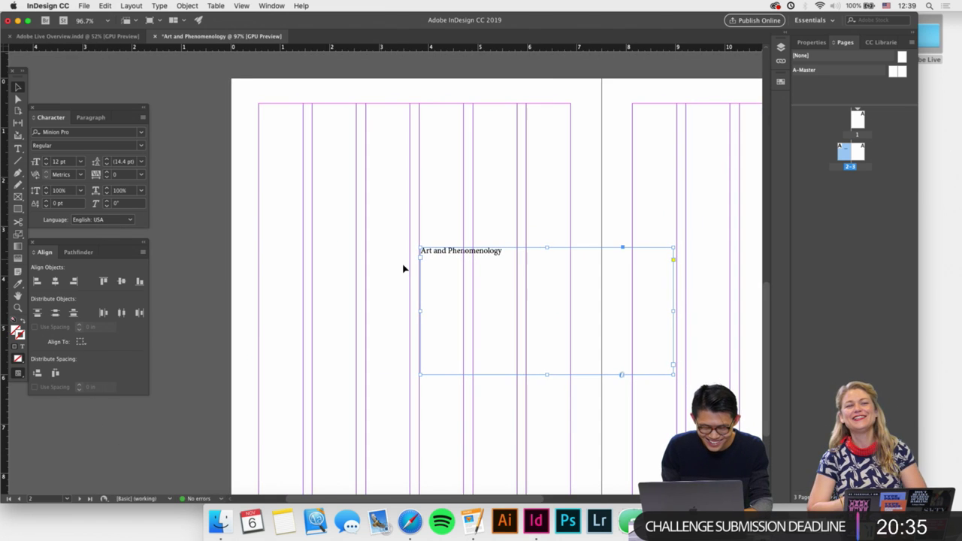
scroll(409, 271, "right", 3)
scroll(367, 247, "left", 1)
left_click_drag(374, 245, 228, 184)
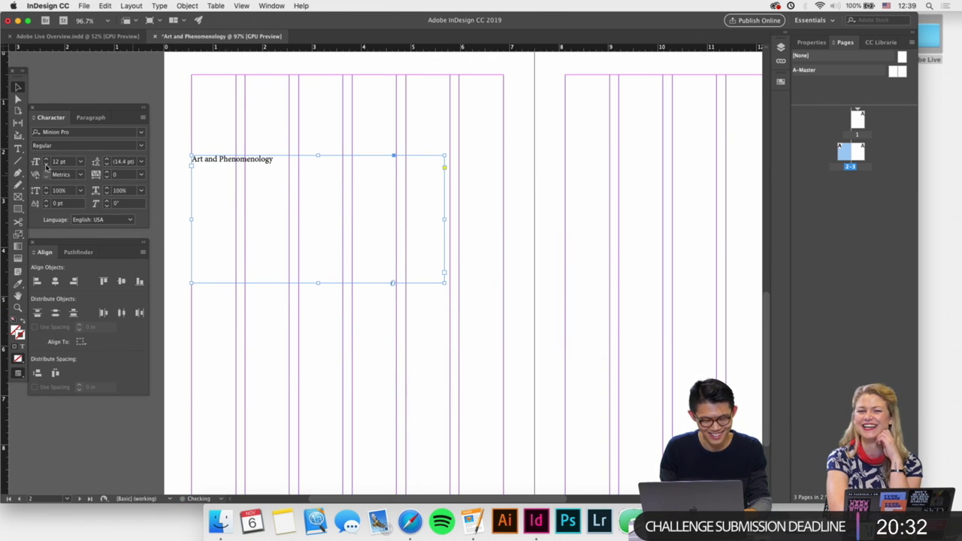
Set the title in GT Cinetype Bold at 45 pt.
left_click(81, 132)
type("cine")
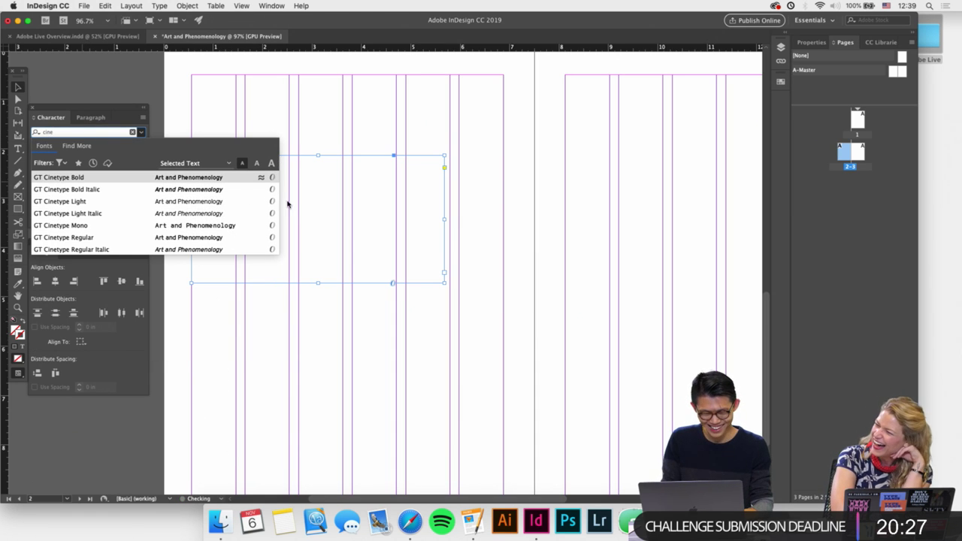
key("Return")
double_click(61, 162)
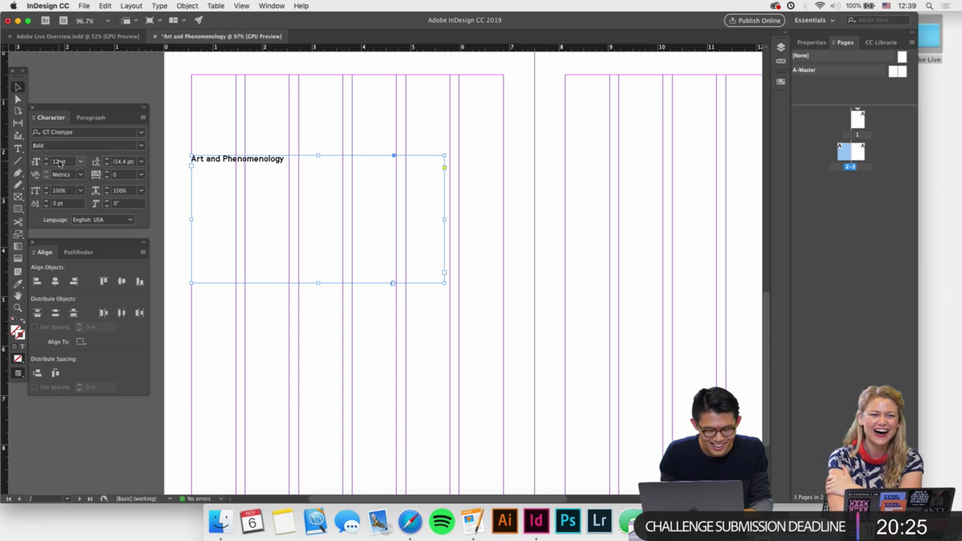
type("45")
key("Return")
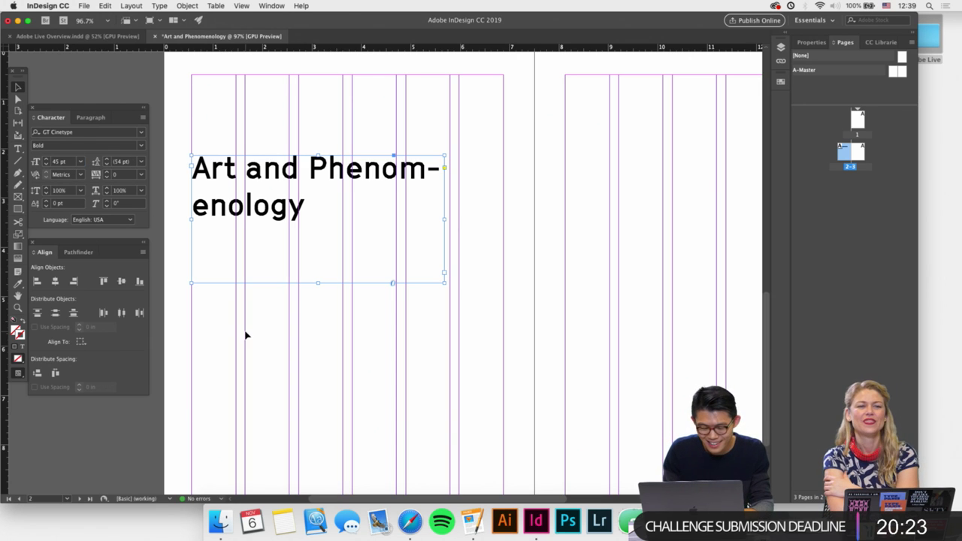
Fit the spread, hide frame edges, and raise and widen the title frame slightly.
key("super+alt+0")
left_click(242, 5)
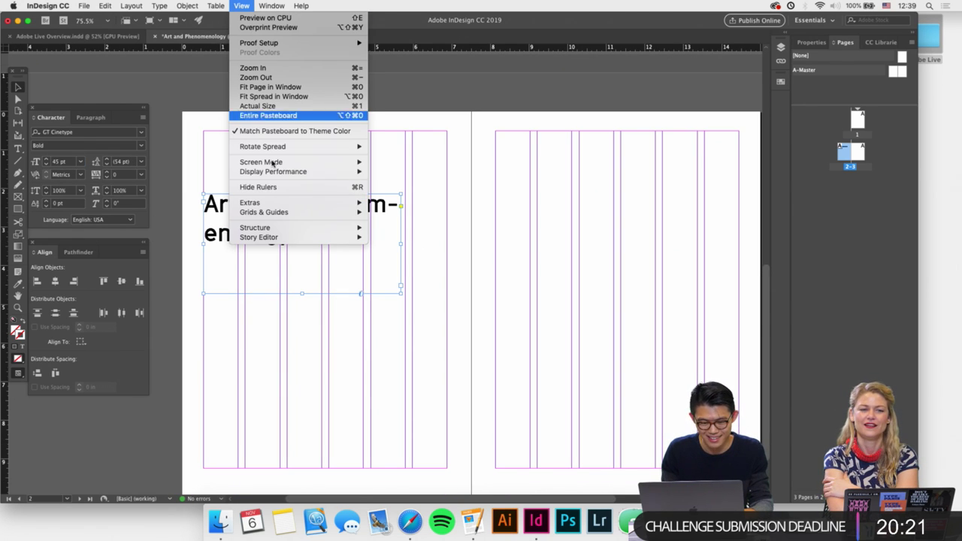
mouse_move(301, 203)
left_click(410, 203)
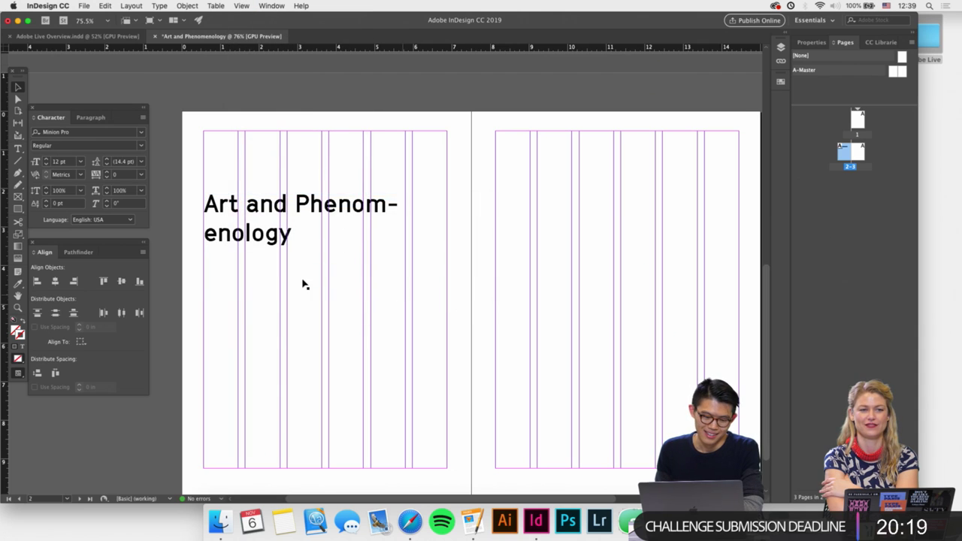
scroll(273, 253, "up", 1)
left_click_drag(273, 253, 278, 221)
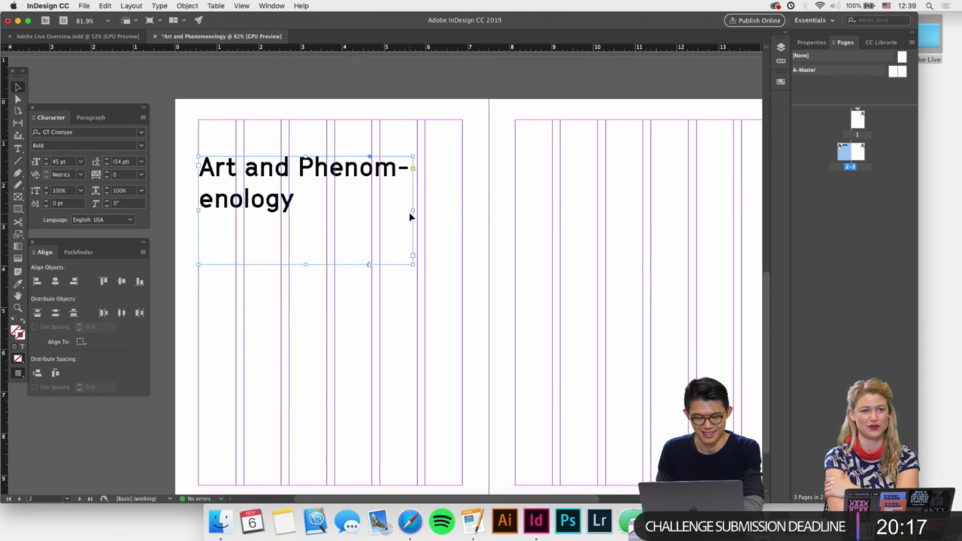
left_click_drag(413, 211, 417, 210)
left_click(383, 319)
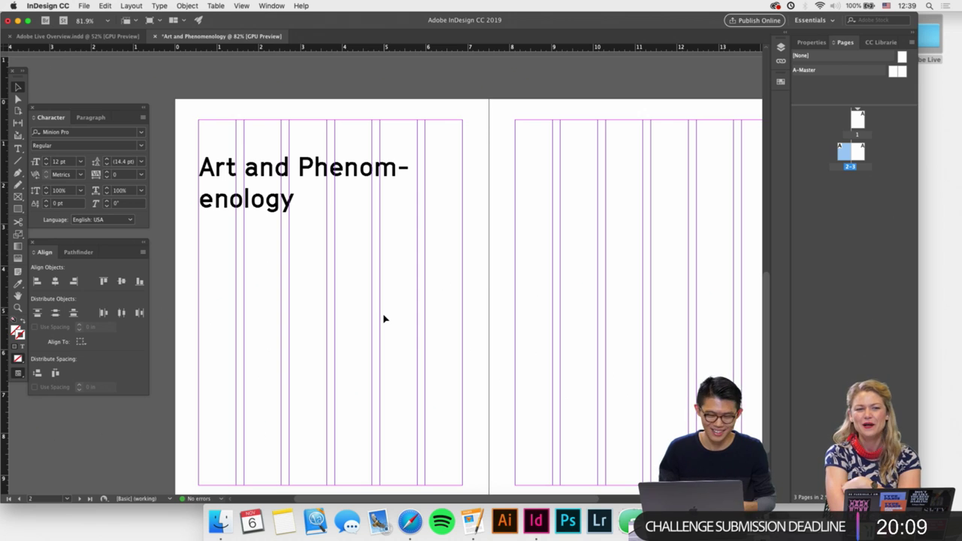
Break the title into two lines after 'Art and'.
double_click(327, 170)
left_click(299, 167)
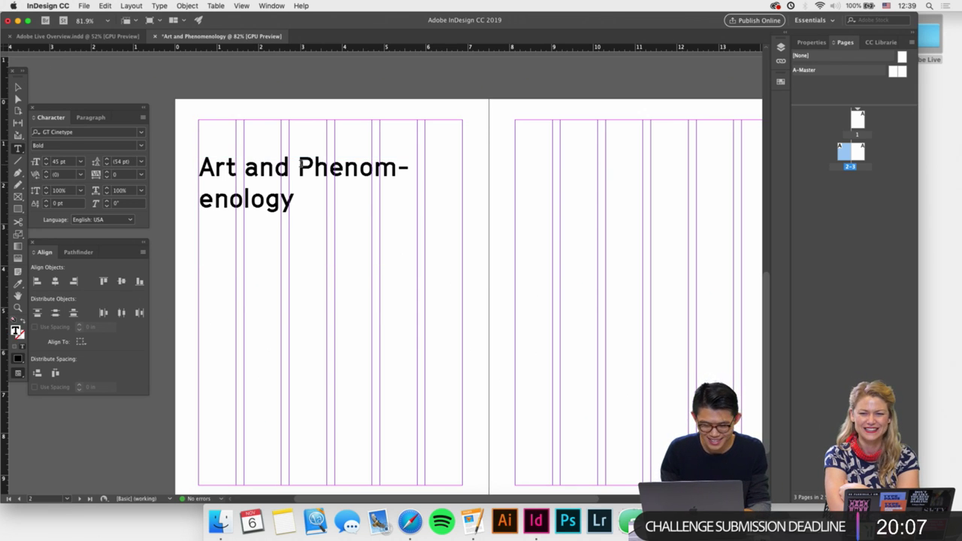
key("Return")
key("Escape")
left_click(263, 350)
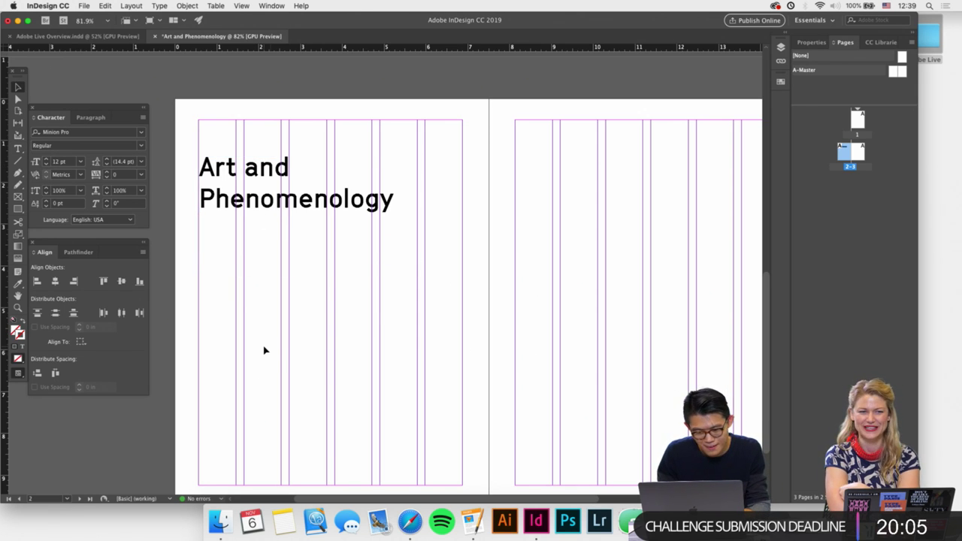
Narrow the title frame and lower the size to 37 pt so 'Phenomenology' fits.
scroll(263, 350, "down", 5)
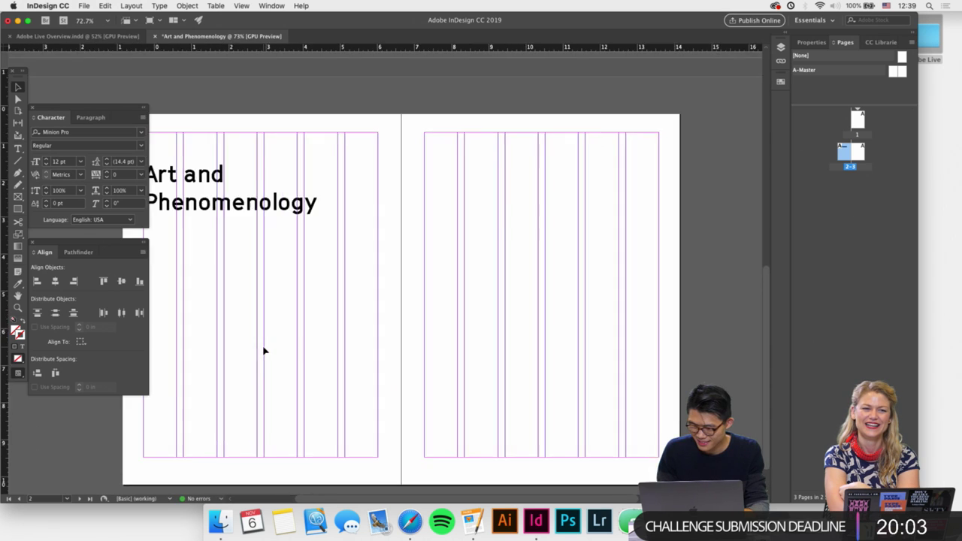
scroll(263, 349, "left", 5)
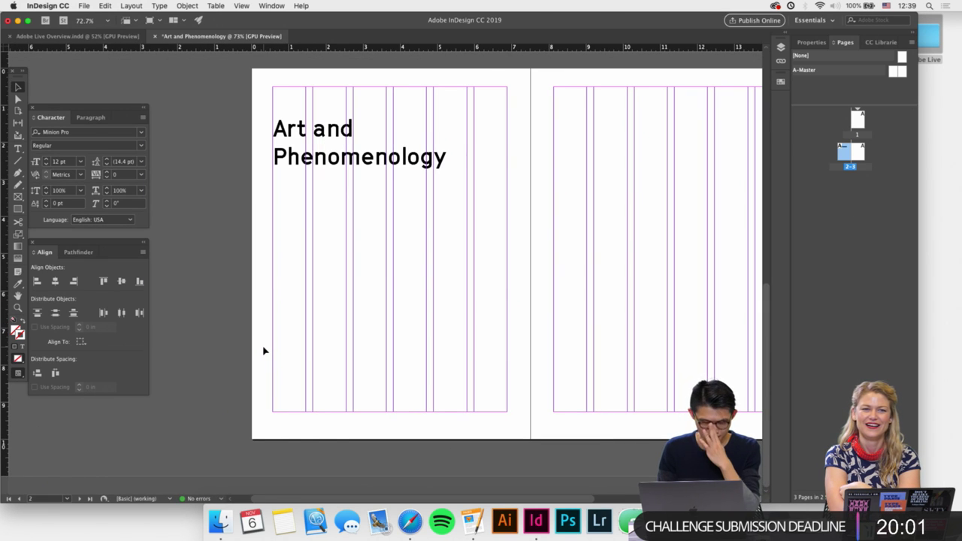
left_click(410, 176)
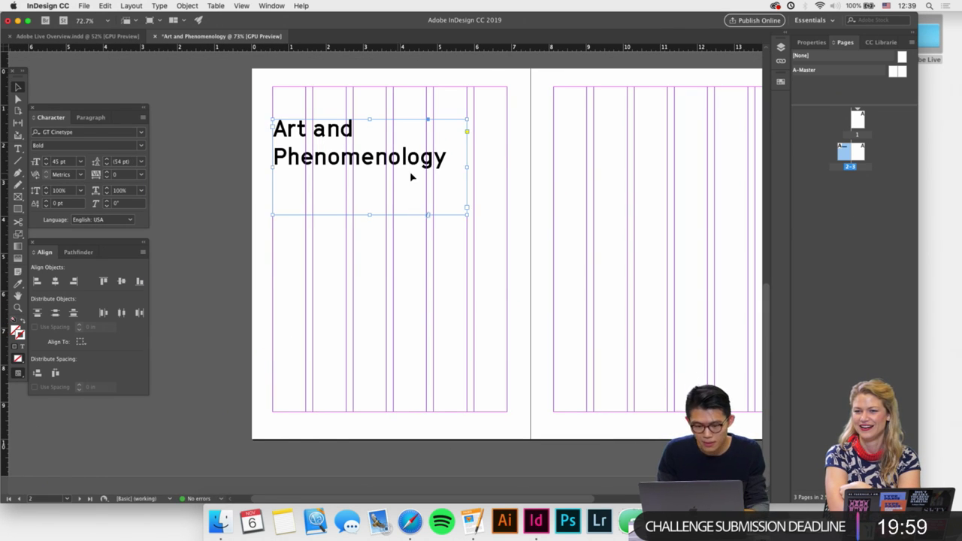
left_click_drag(466, 166, 426, 167)
left_click(468, 187)
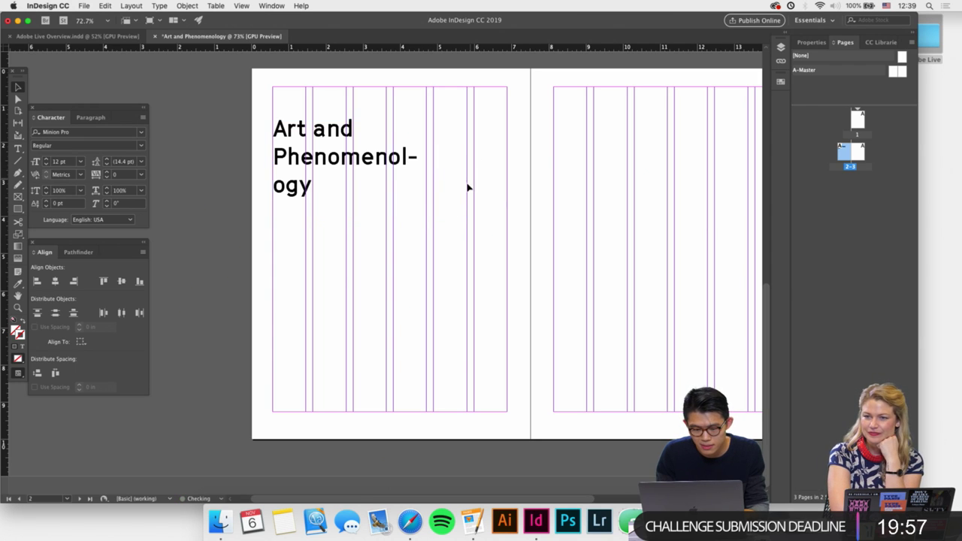
left_click(301, 160)
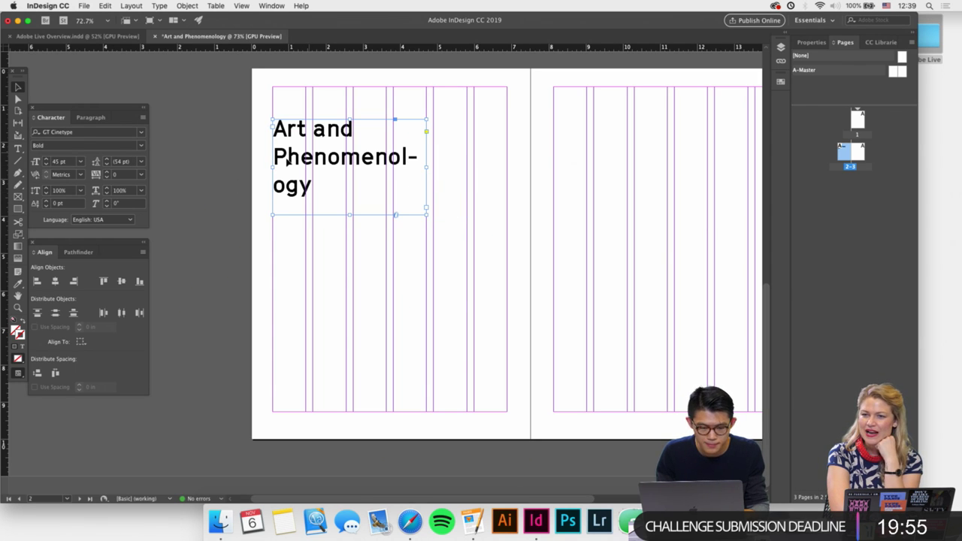
left_click(45, 164)
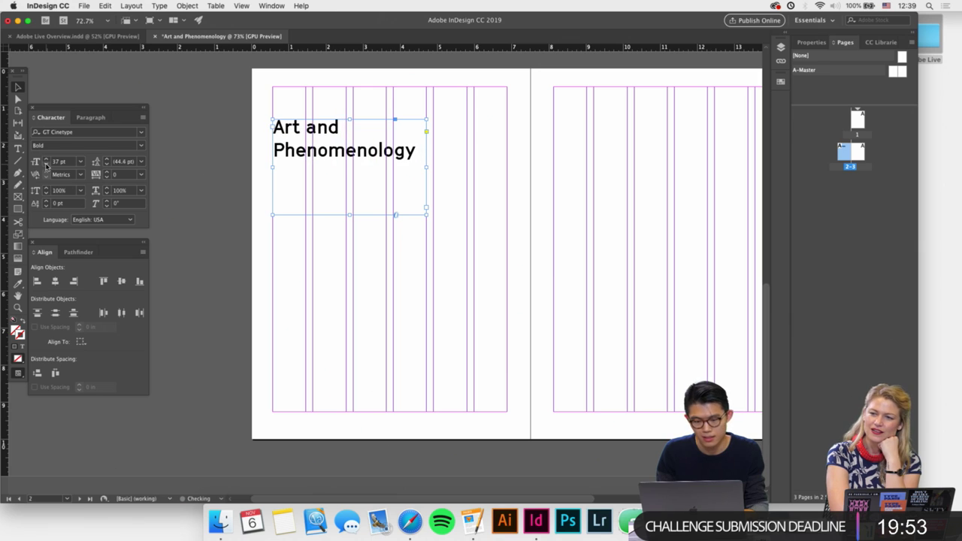
left_click(237, 305)
Draw a new empty text frame on the spread.
left_click(18, 147)
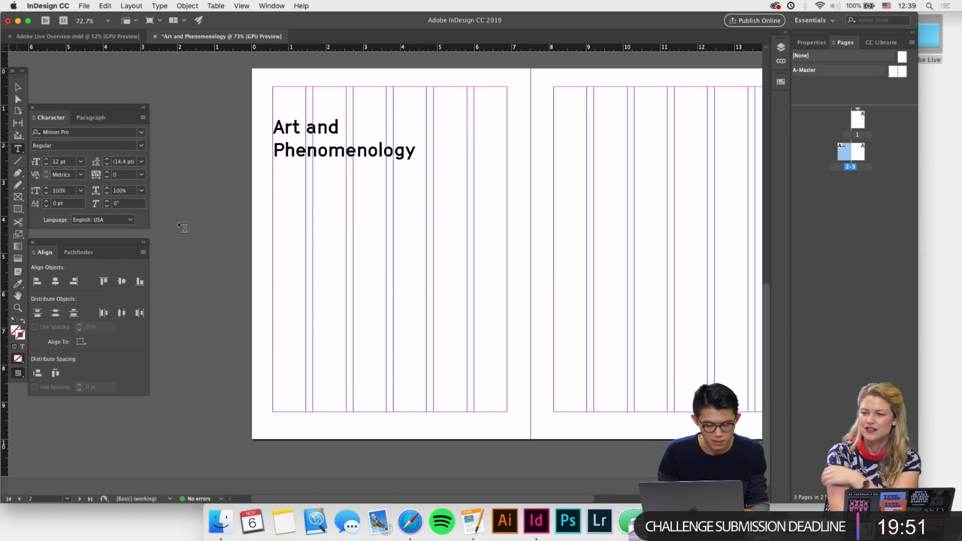
scroll(302, 313, "up", 2)
left_click_drag(285, 206, 440, 409)
Open the A-Master spread and switch to the Type tool.
left_click(18, 88)
left_click(378, 187)
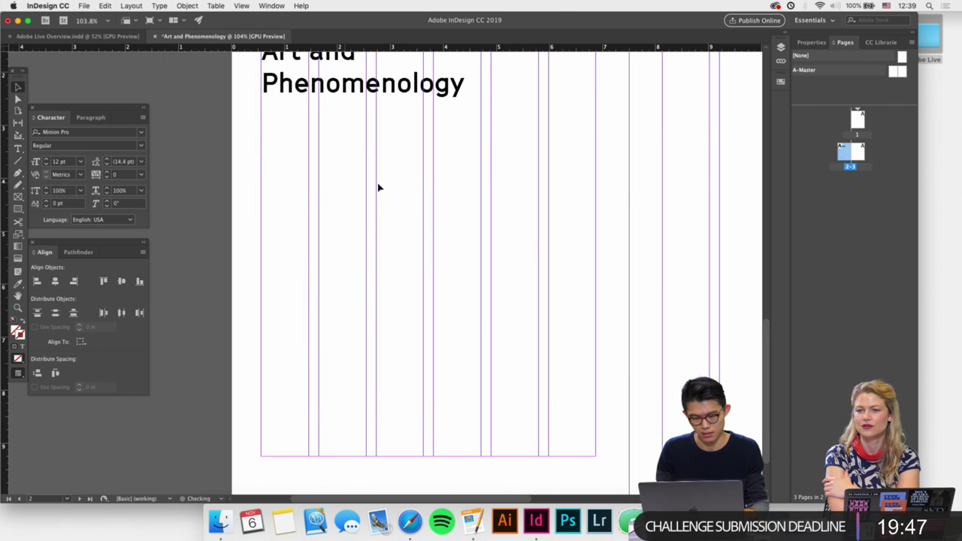
double_click(899, 72)
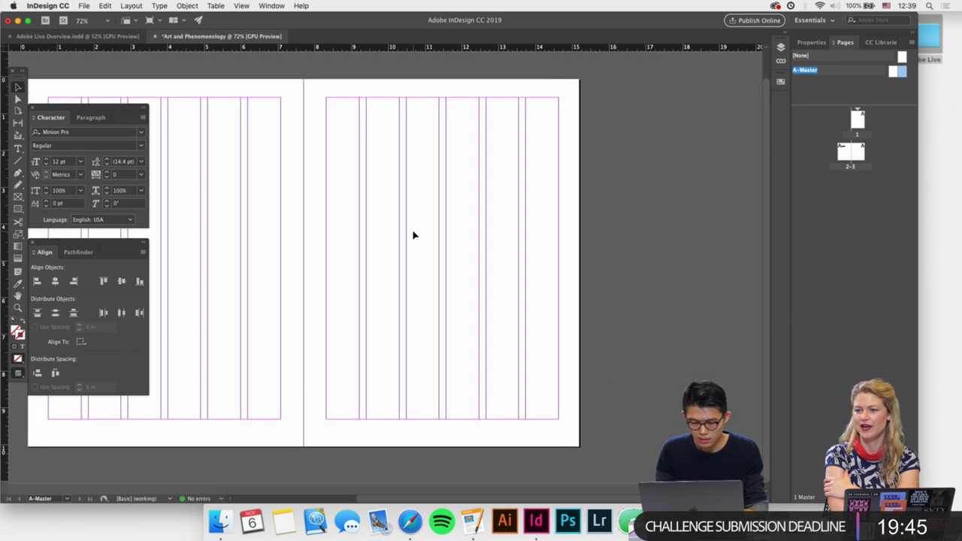
left_click(18, 148)
scroll(408, 279, "up", 2)
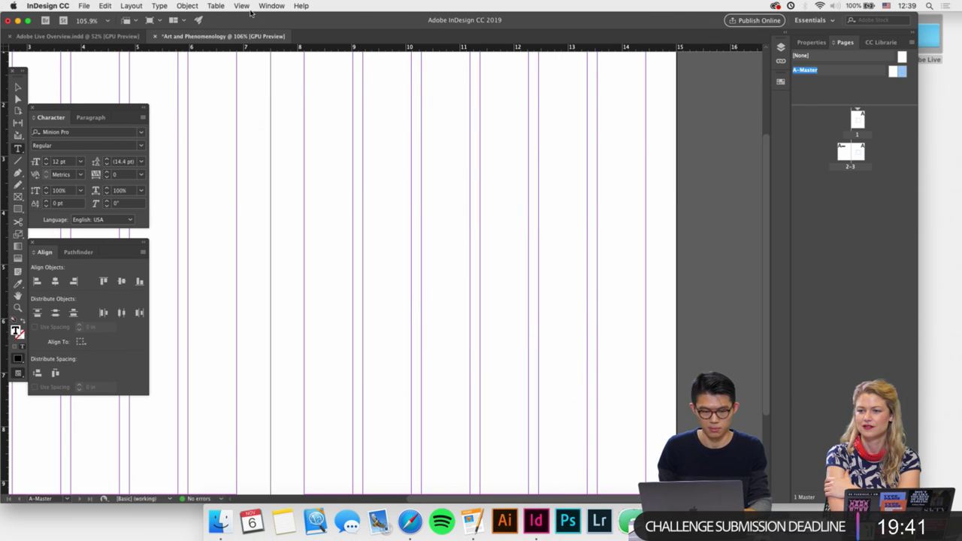
Insert the Current Page Number marker in a text frame and replace it with '01'.
left_click(160, 6)
mouse_move(131, 5)
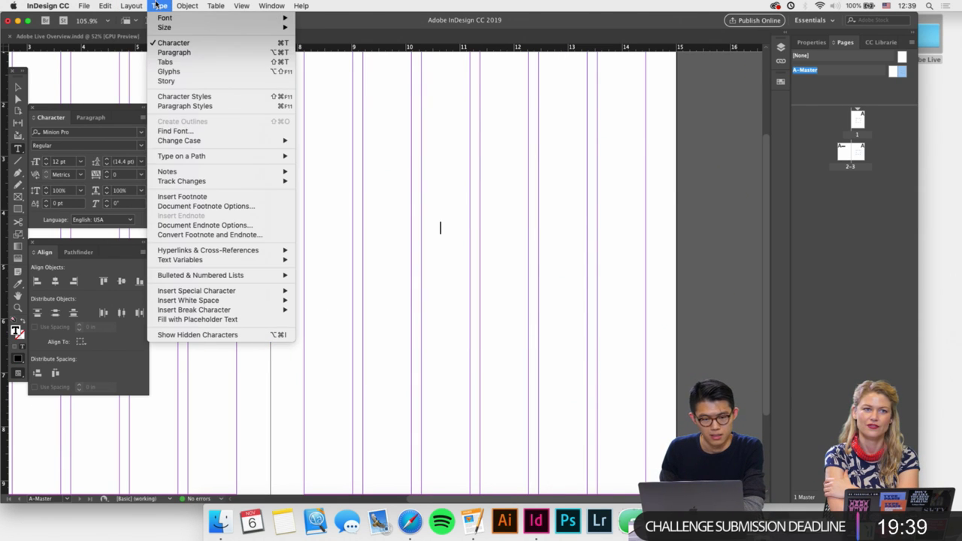
mouse_move(200, 295)
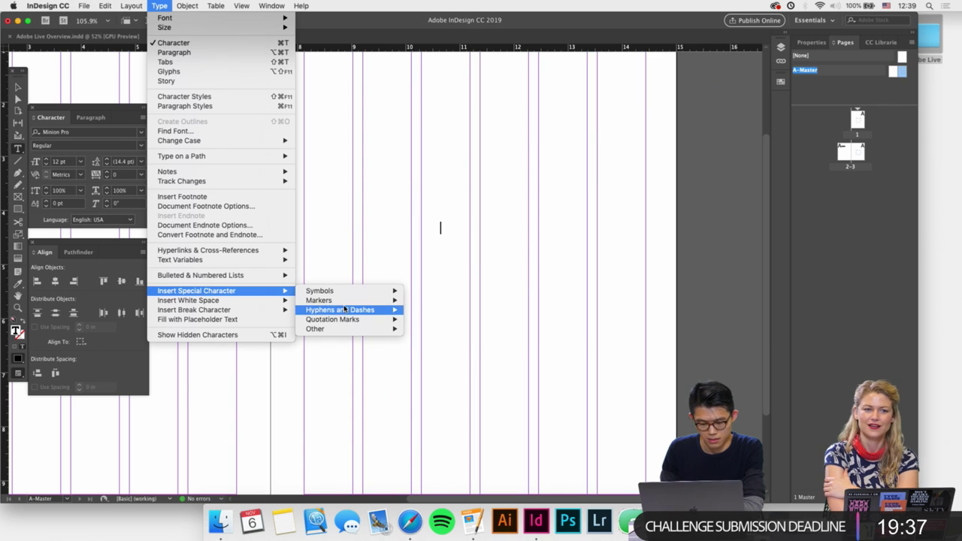
mouse_move(323, 300)
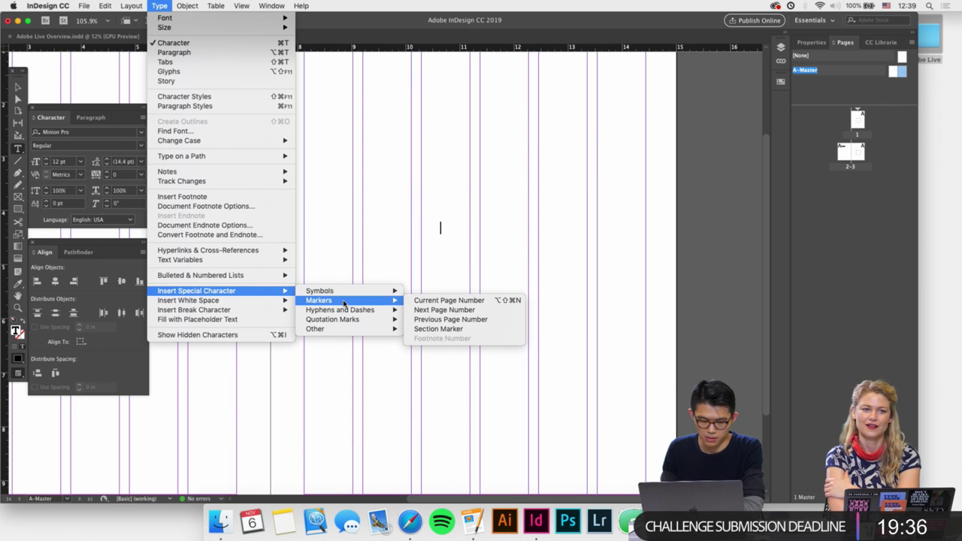
left_click(432, 301)
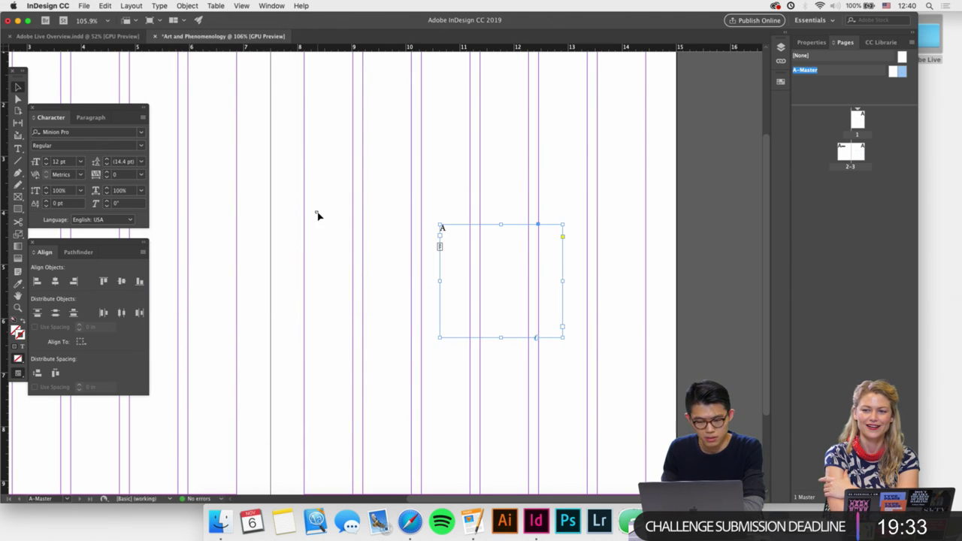
left_click_drag(454, 235, 385, 228)
type("01")
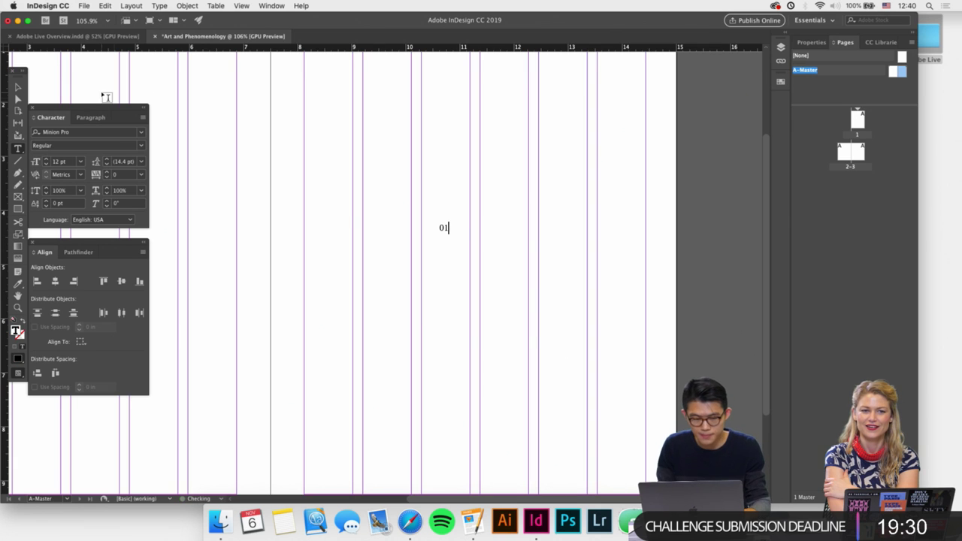
key("Escape")
Move the 01 frame onto the right master page and shrink it.
left_click(412, 273)
scroll(412, 273, "down", 3)
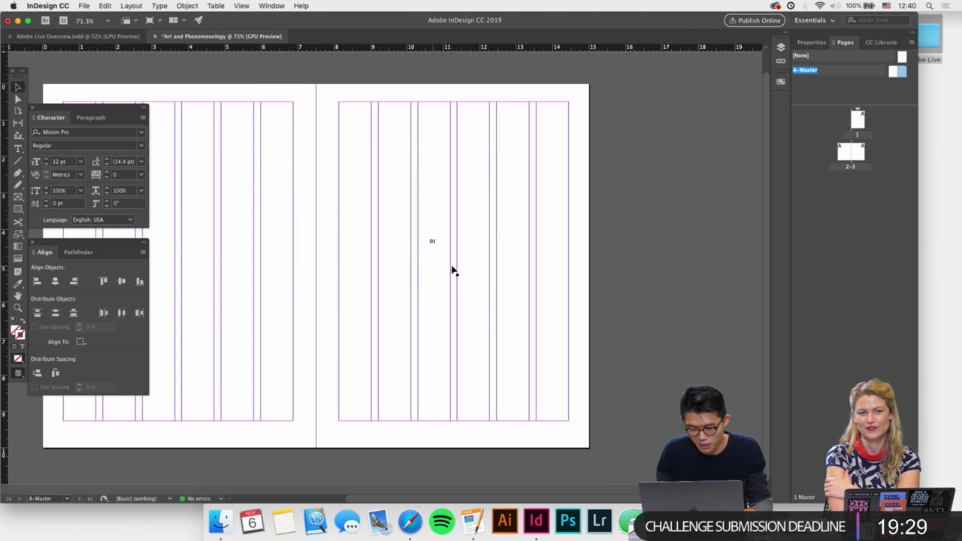
left_click_drag(453, 270, 513, 281)
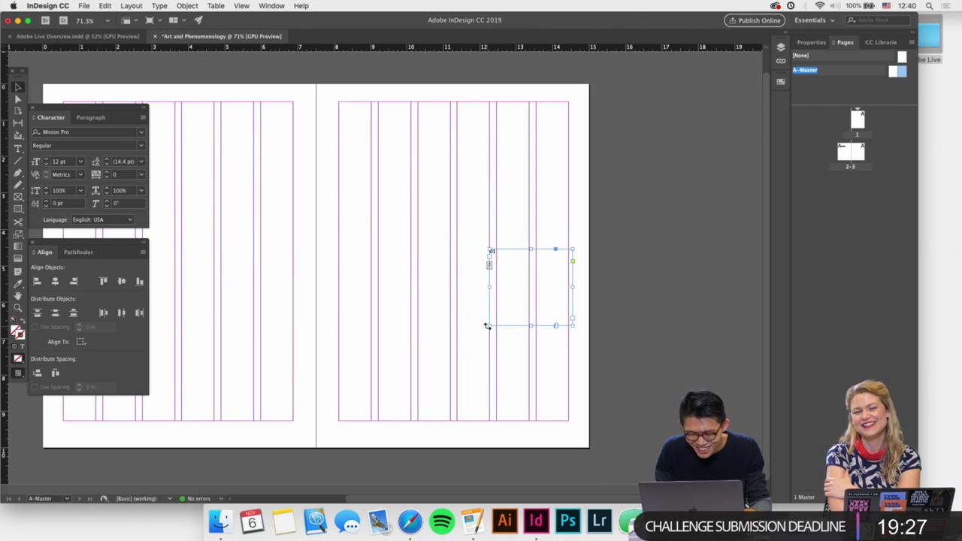
left_click_drag(487, 326, 541, 281)
scroll(542, 280, "up", 5)
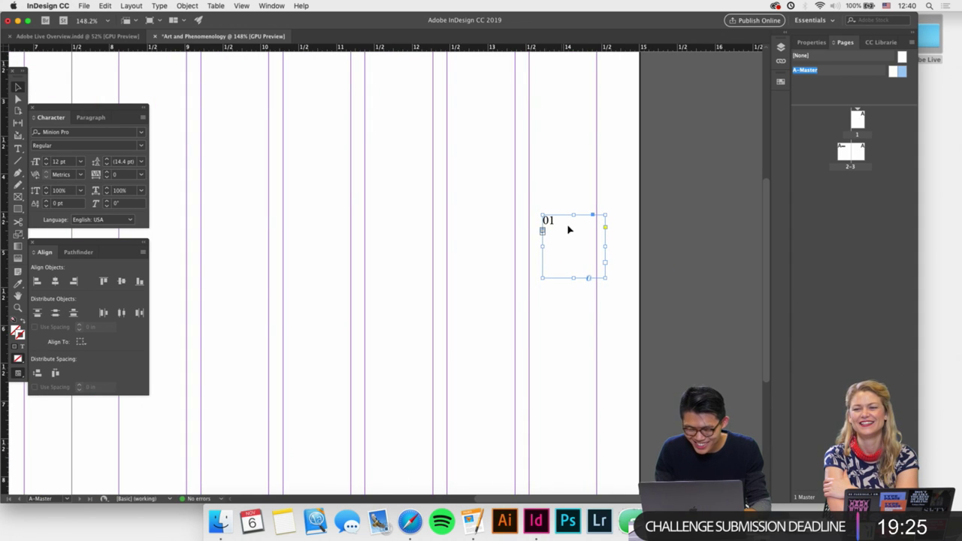
Change the master's '01' page number to GT Cinetype Bold.
double_click(569, 229)
key("super+a")
left_click(73, 132)
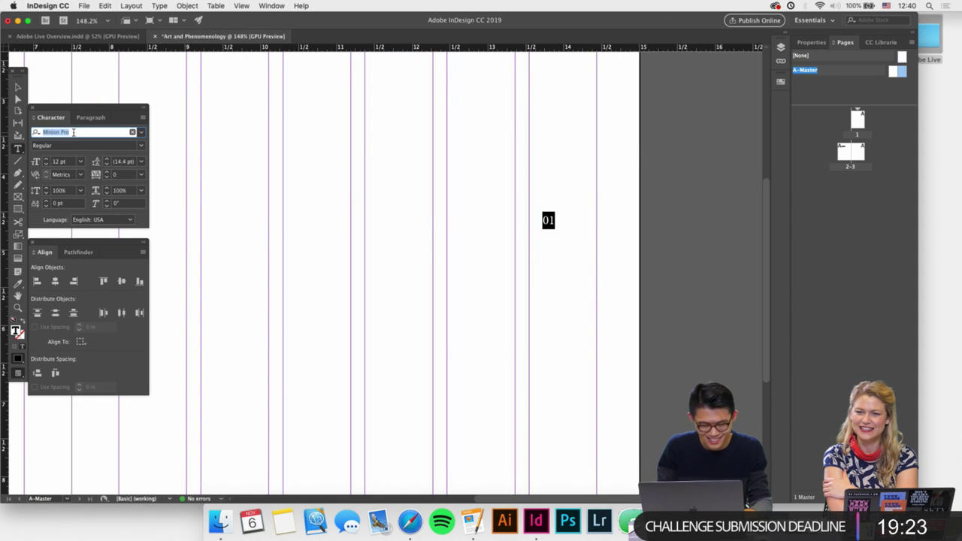
type("cine")
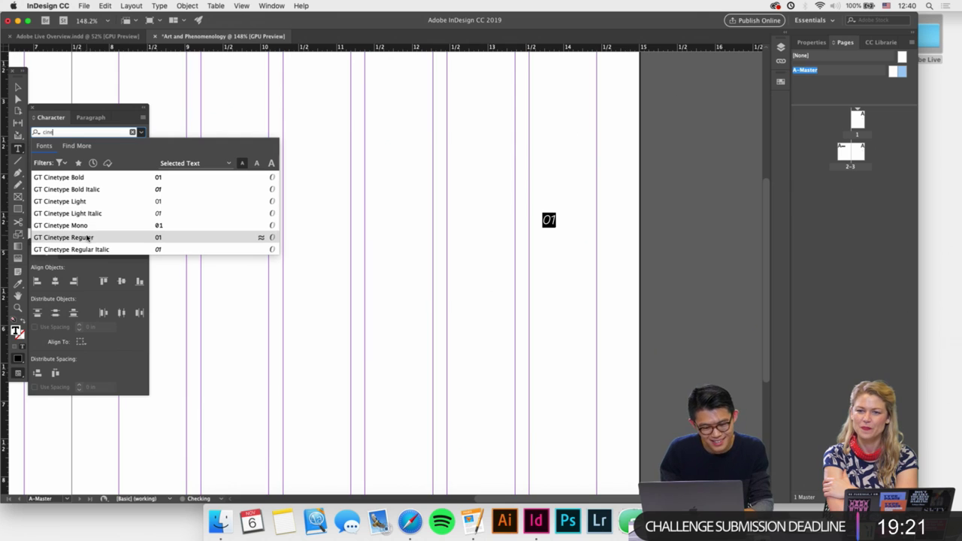
left_click(80, 177)
key("Escape")
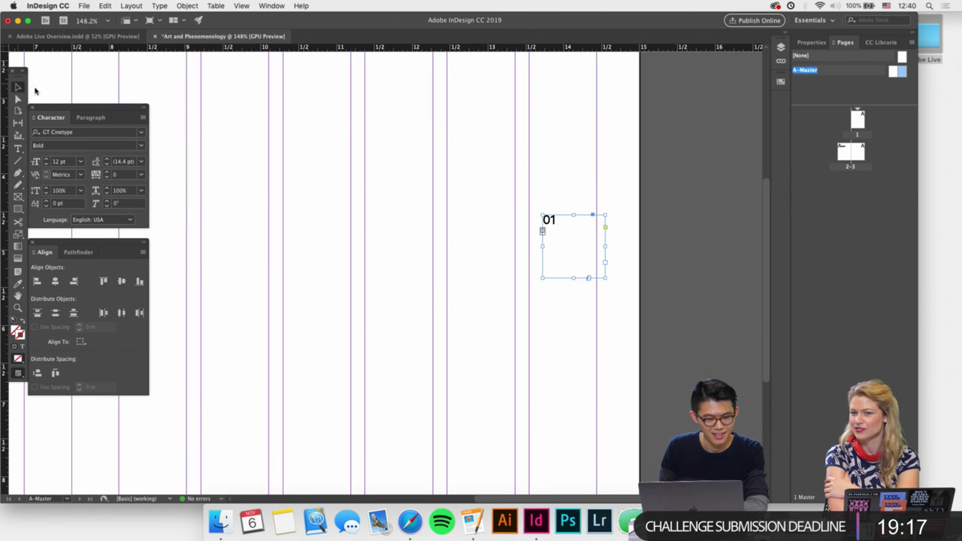
left_click(235, 151)
Raise the tracking of the '01' text to 60.
scroll(394, 208, "up", 2)
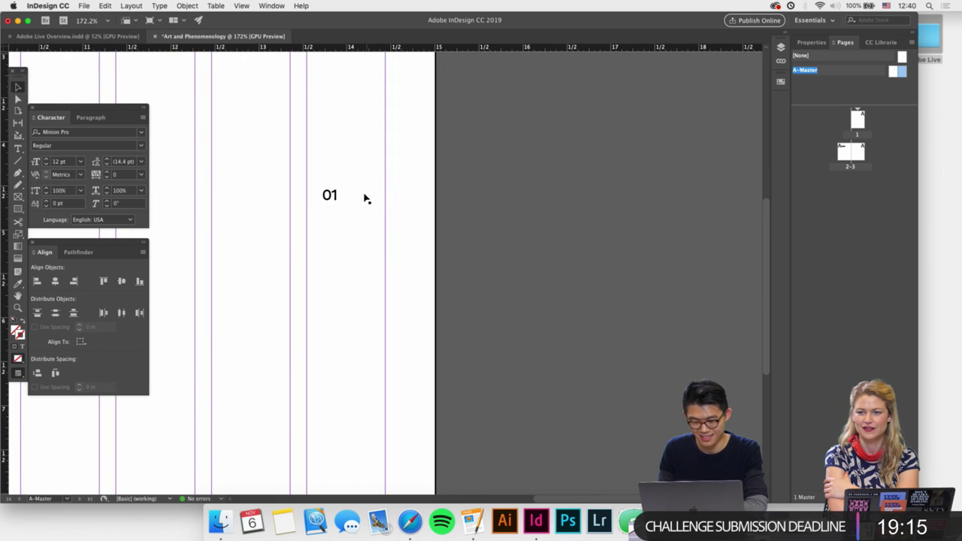
double_click(565, 221)
key("super+a")
key("alt+Right")
key("alt+Right")
key("alt+Right")
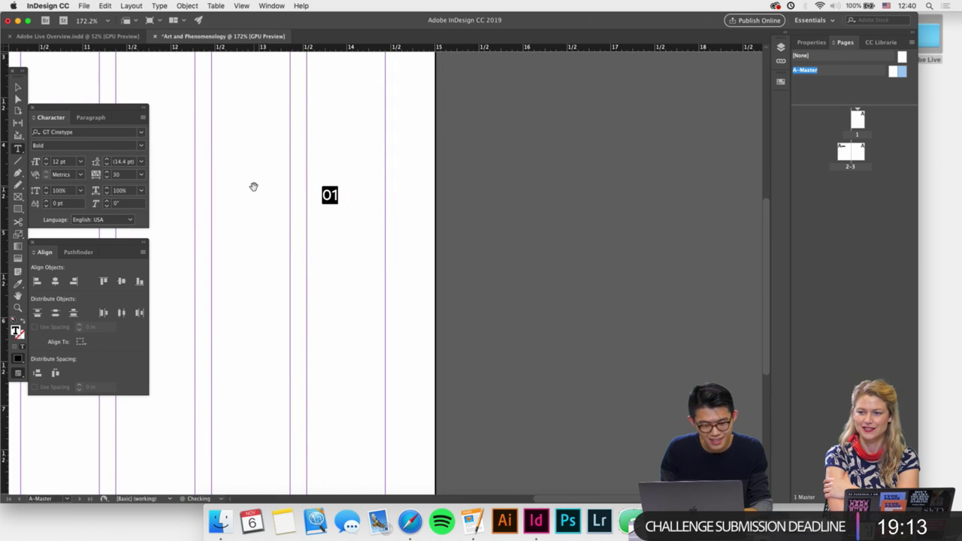
key("alt+Right")
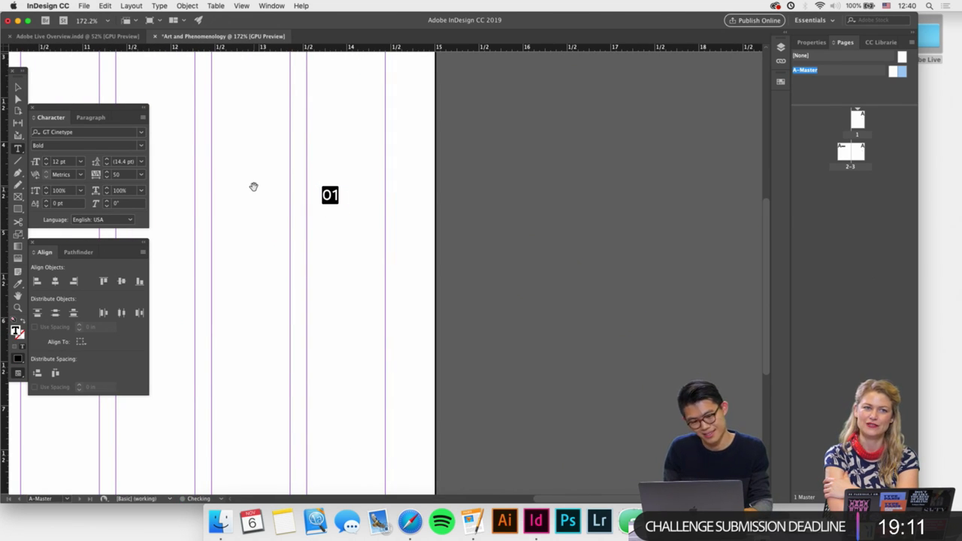
key("alt+Right")
Move the '01' frame toward the right page's outer edge and narrow it.
left_click(18, 86)
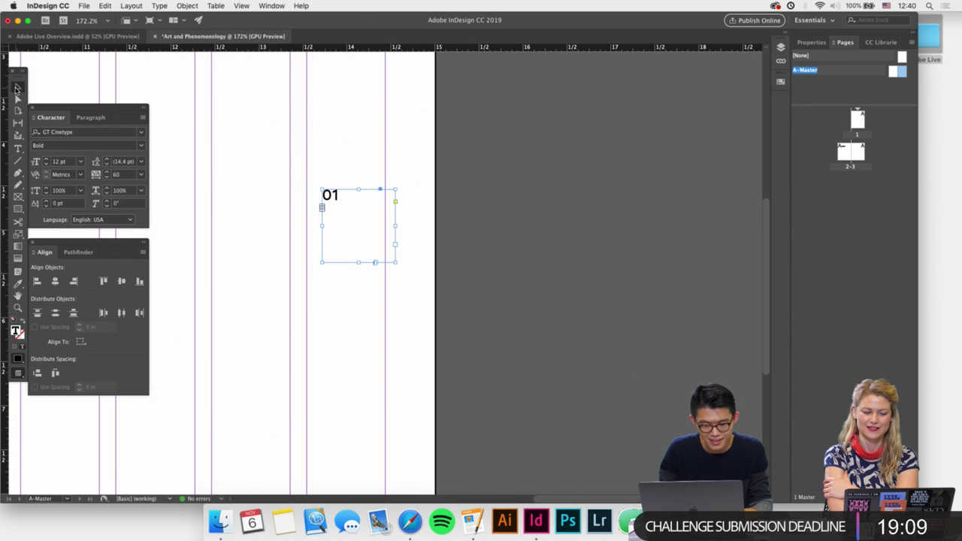
left_click_drag(348, 238, 380, 238)
left_click(361, 238)
scroll(361, 238, "down", 3)
scroll(359, 240, "up", 3)
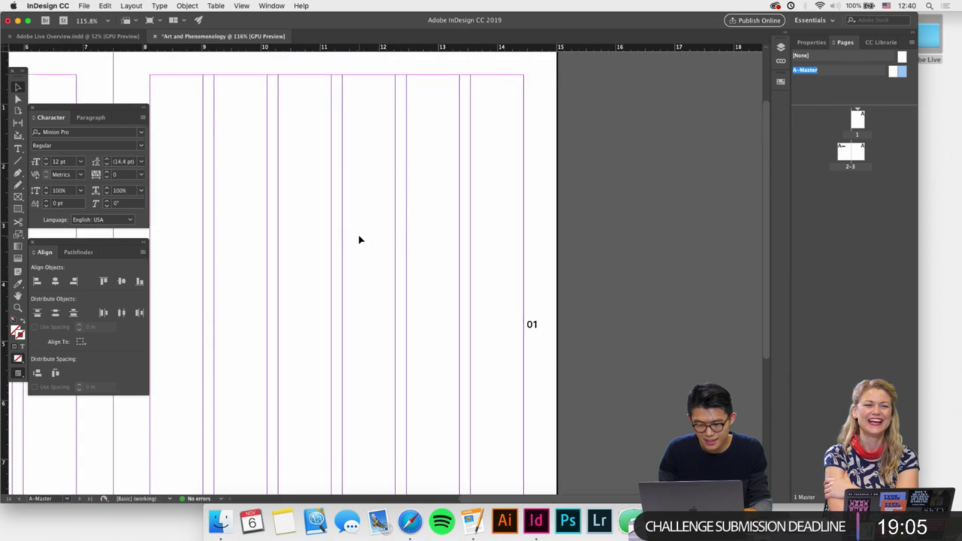
scroll(359, 240, "down", 4)
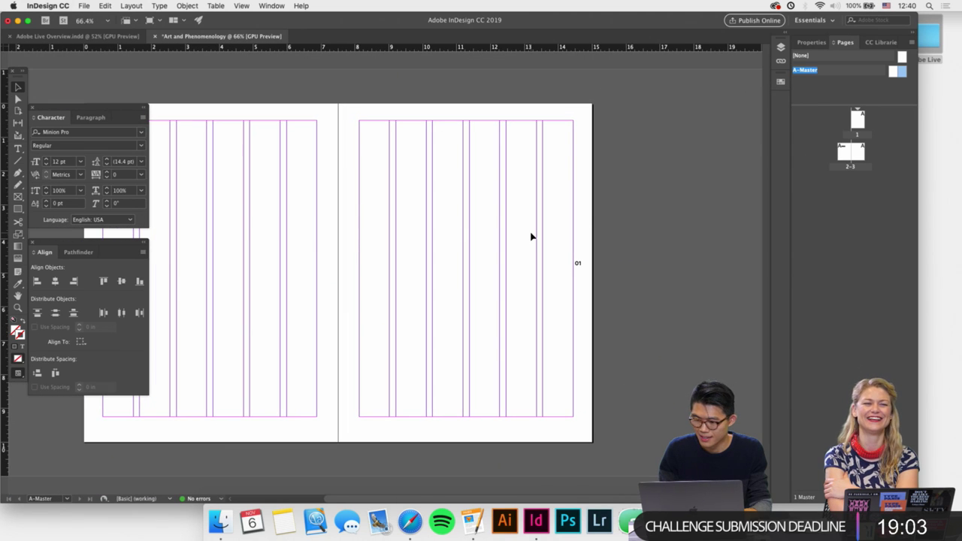
In Margins and Columns, raise A-Master's Outside margin from 0.5625 in to 0.75 in.
left_click(895, 71)
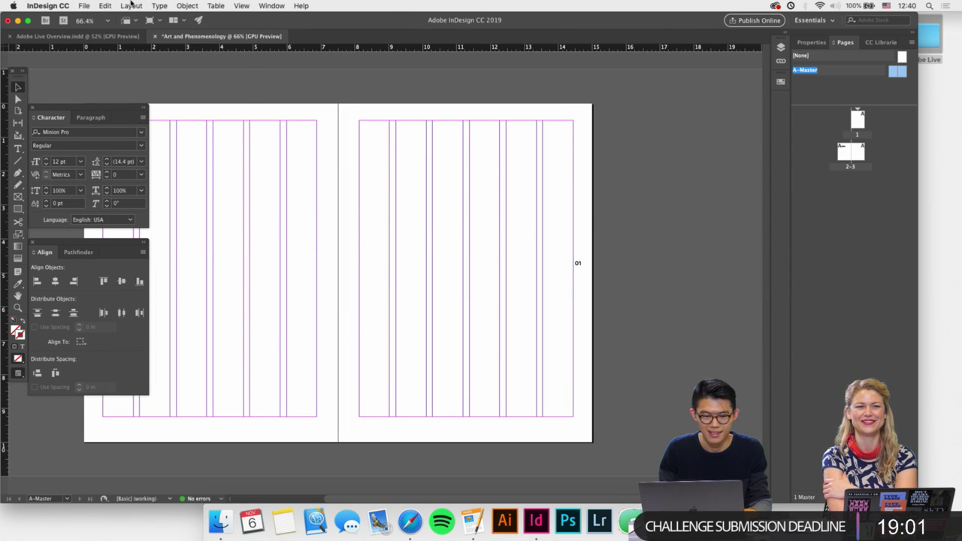
left_click(131, 6)
left_click(162, 27)
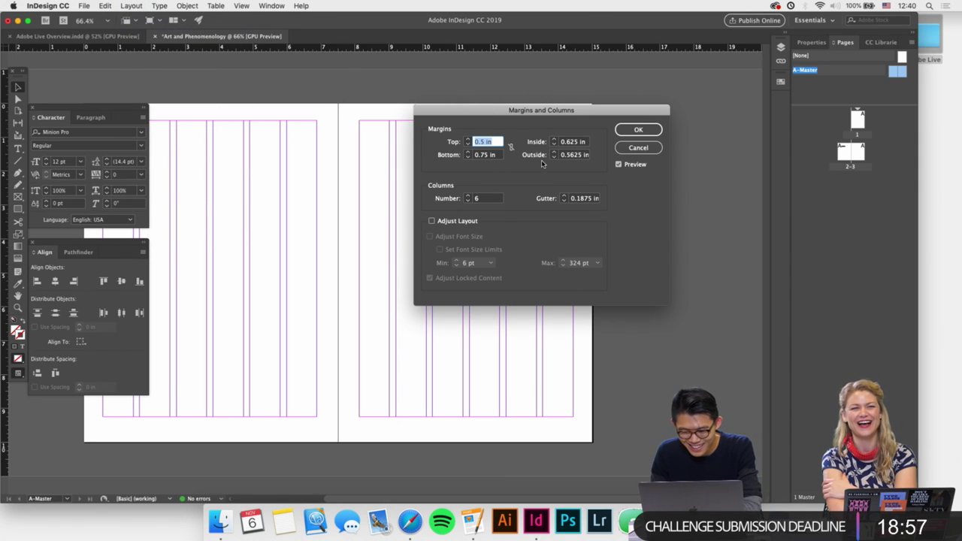
left_click(554, 151)
left_click(554, 152)
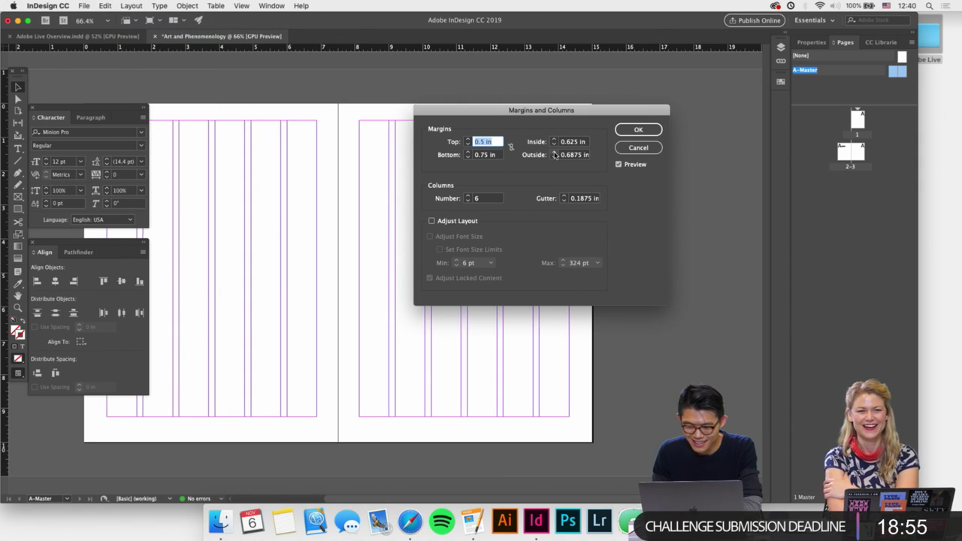
left_click(554, 152)
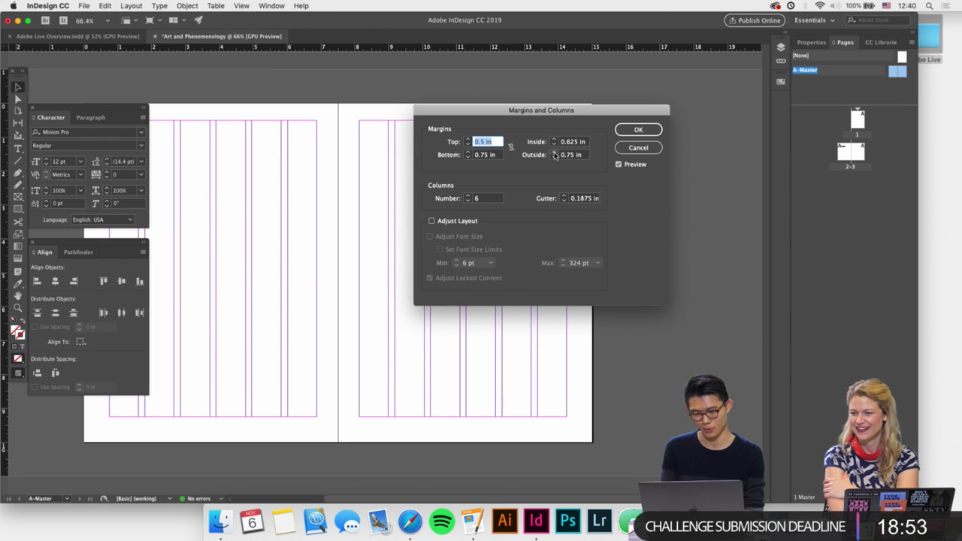
left_click(638, 130)
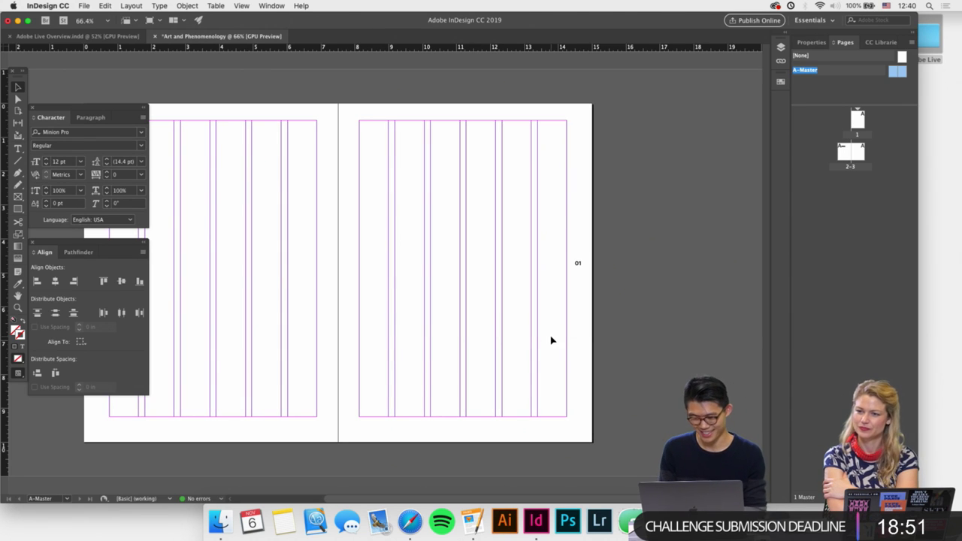
scroll(550, 340, "up", 3)
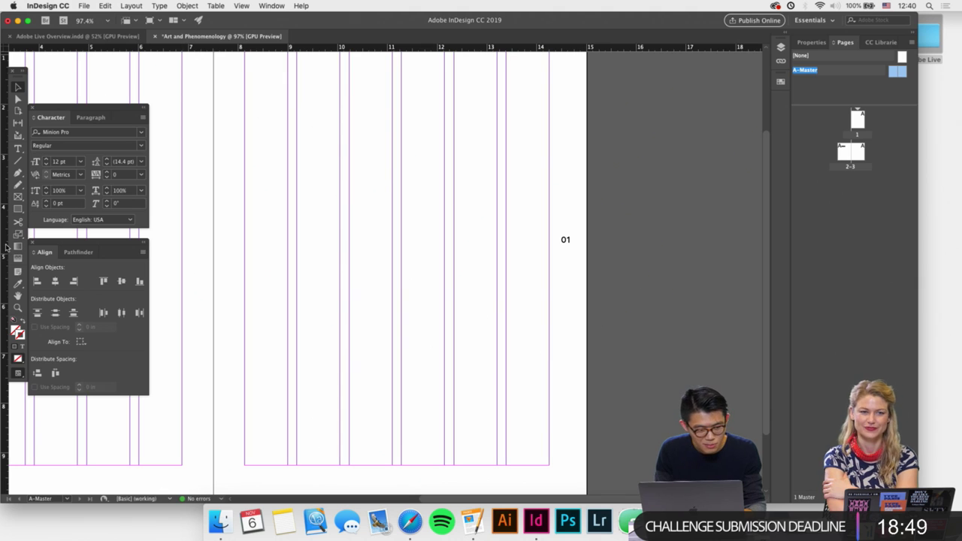
Add a vertical ruler guide near the right page's edge and shorten the '01' frame.
left_click_drag(6, 248, 561, 242)
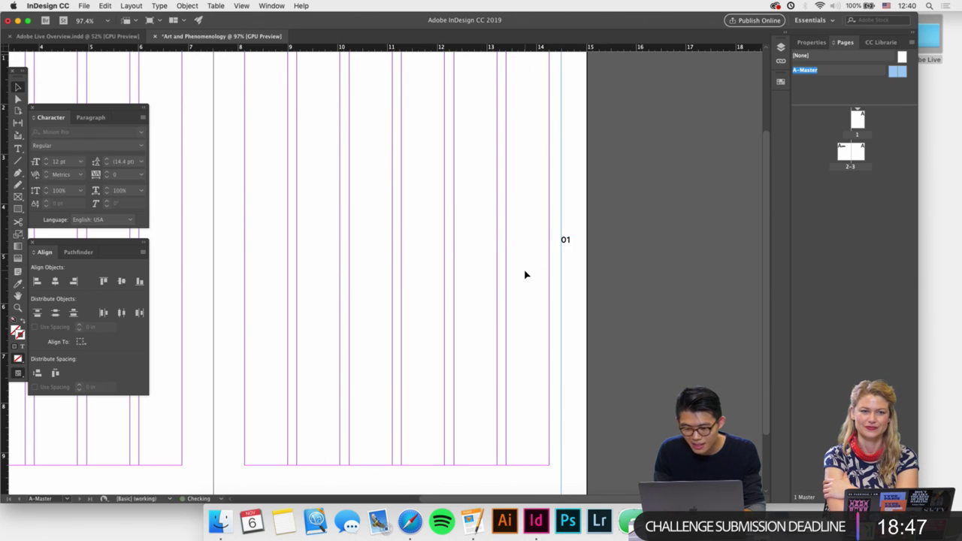
scroll(526, 275, "down", 2)
scroll(595, 261, "up", 4)
left_click(560, 228)
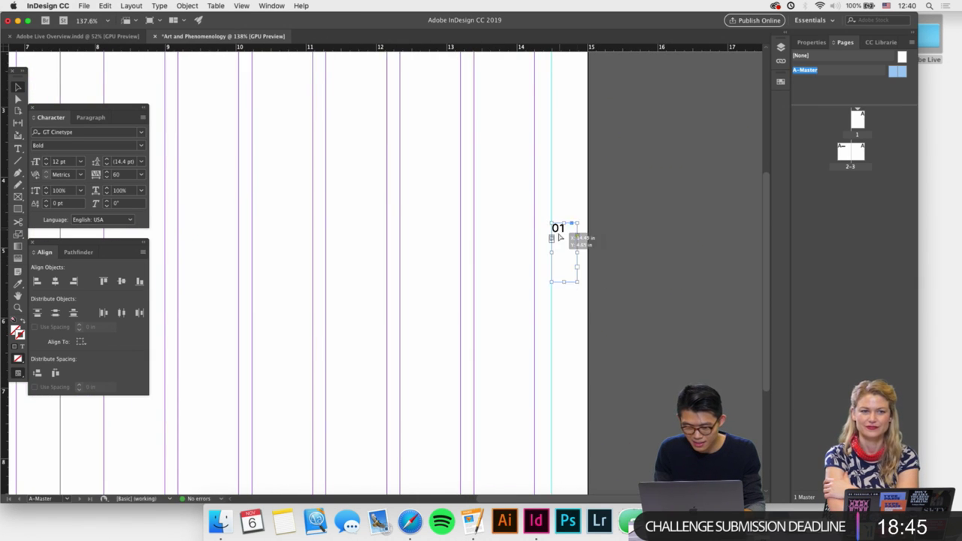
left_click_drag(563, 245, 573, 257)
scroll(572, 251, "up", 3)
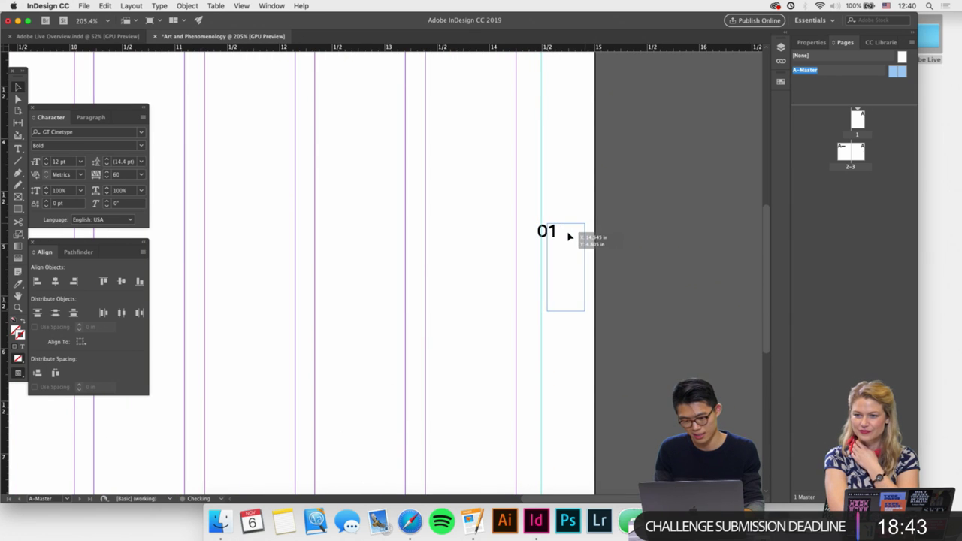
left_click_drag(560, 311, 561, 263)
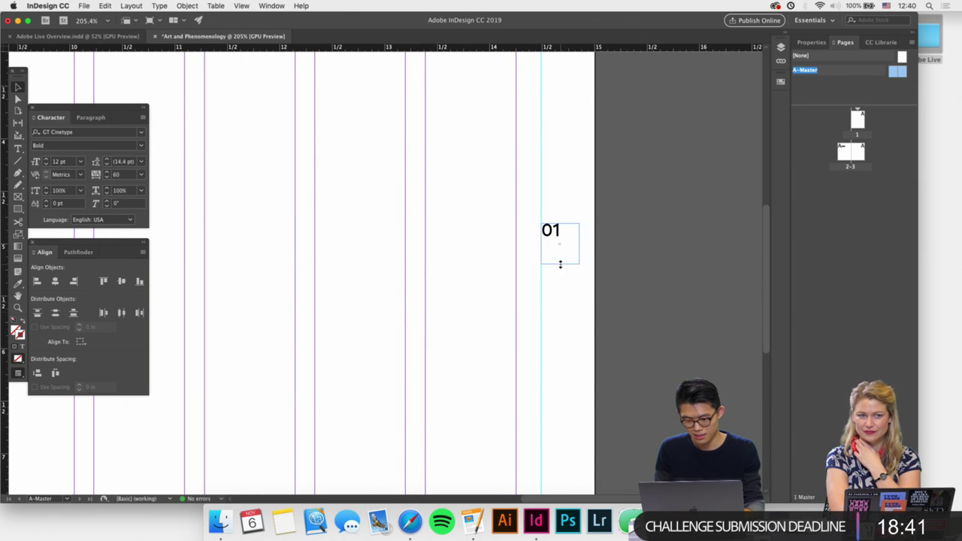
scroll(468, 289, "down", 5)
scroll(467, 289, "down", 2)
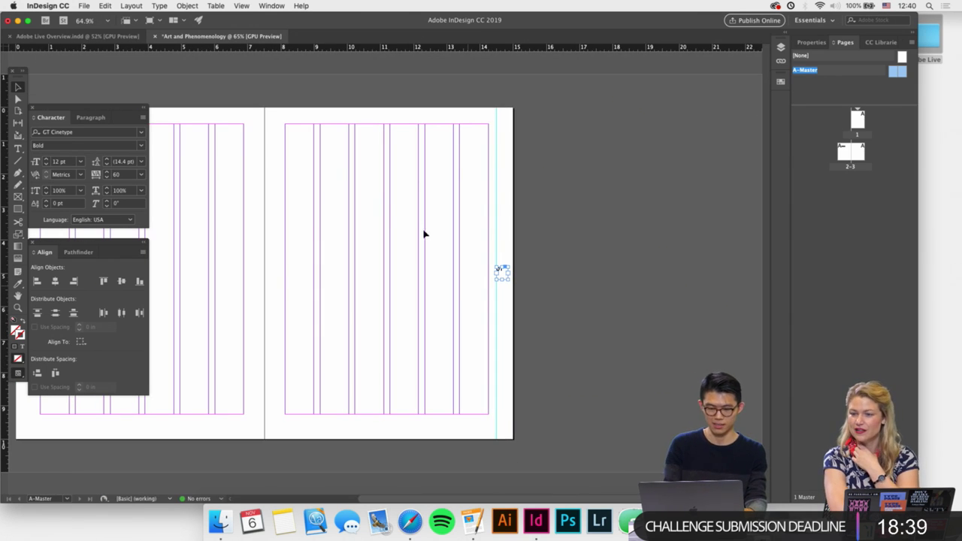
scroll(523, 305, "up", 4)
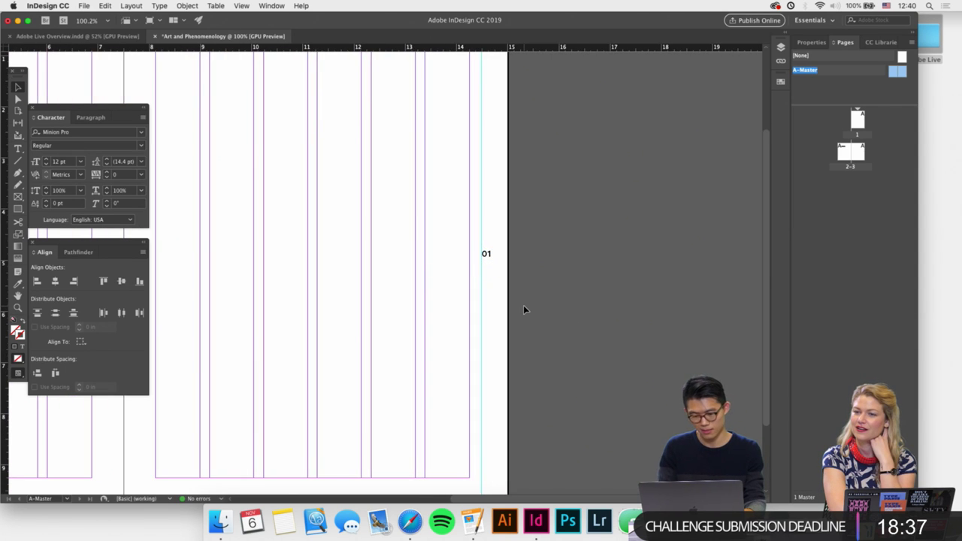
Snap the shortened '01' frame against the new vertical guide.
left_click(478, 237)
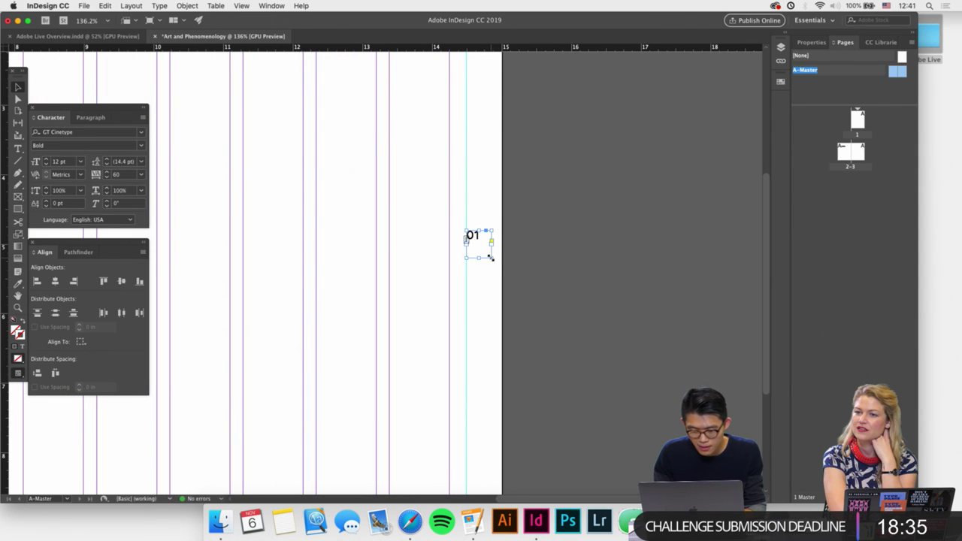
left_click(470, 267)
scroll(473, 268, "down", 3)
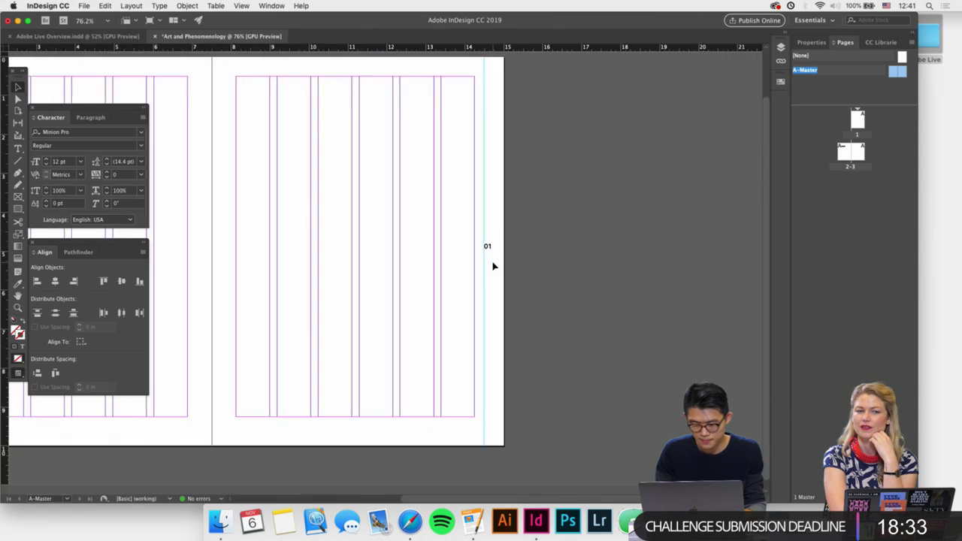
scroll(495, 268, "up", 3)
left_click_drag(499, 275, 501, 273)
left_click(500, 298)
scroll(501, 278, "up", 2)
left_click(502, 298)
scroll(502, 299, "down", 2)
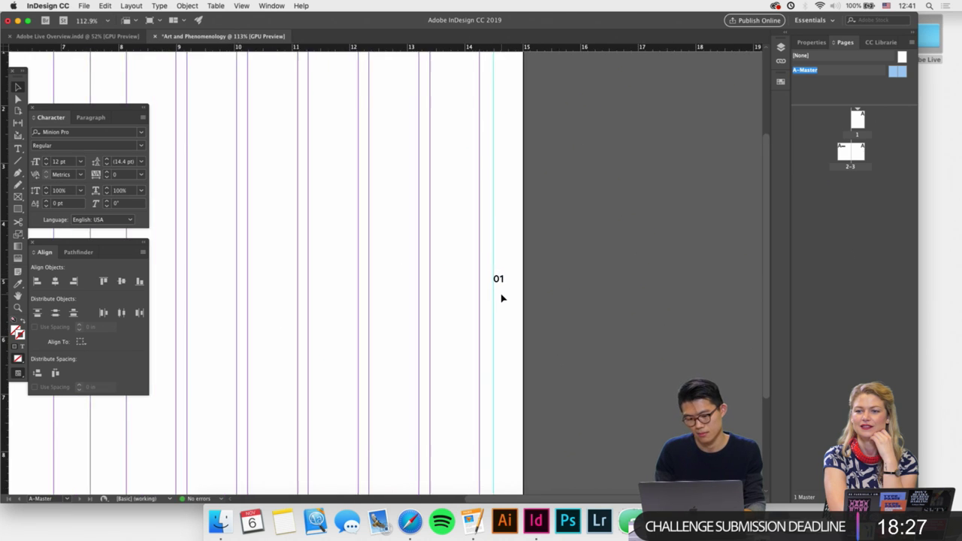
scroll(502, 298, "down", 5)
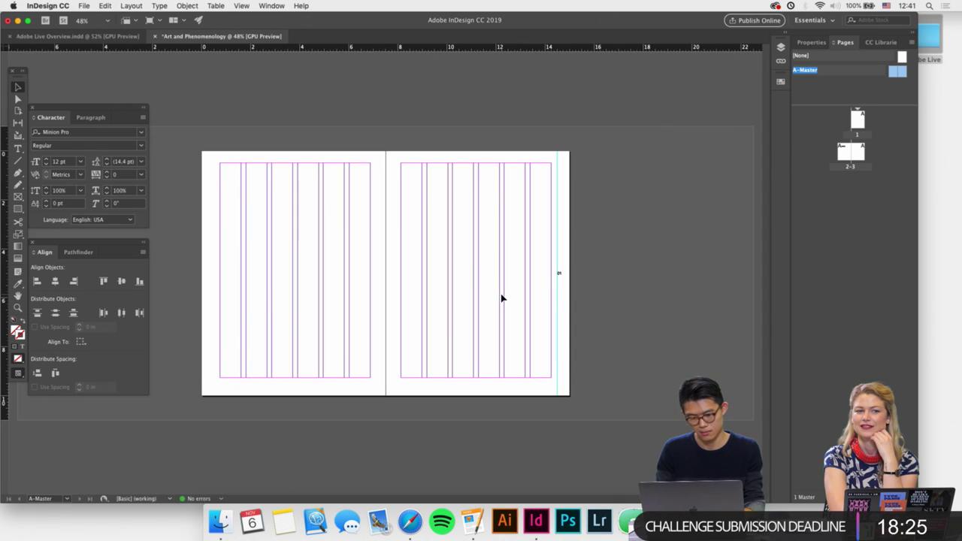
scroll(651, 294, "up", 5)
left_click(620, 263)
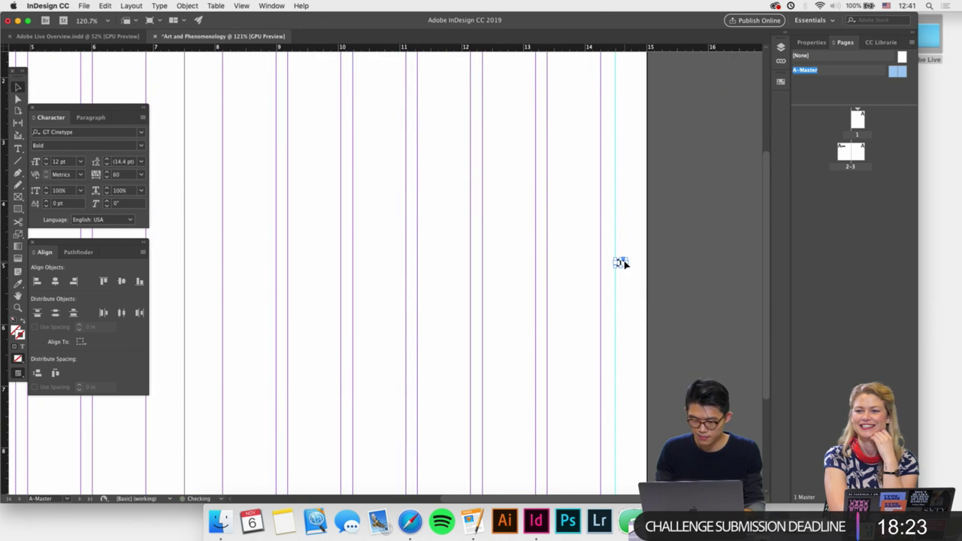
scroll(624, 263, "up", 4)
Replace '01' with the Current Page Number marker from Insert Special Character > Markers.
key("t")
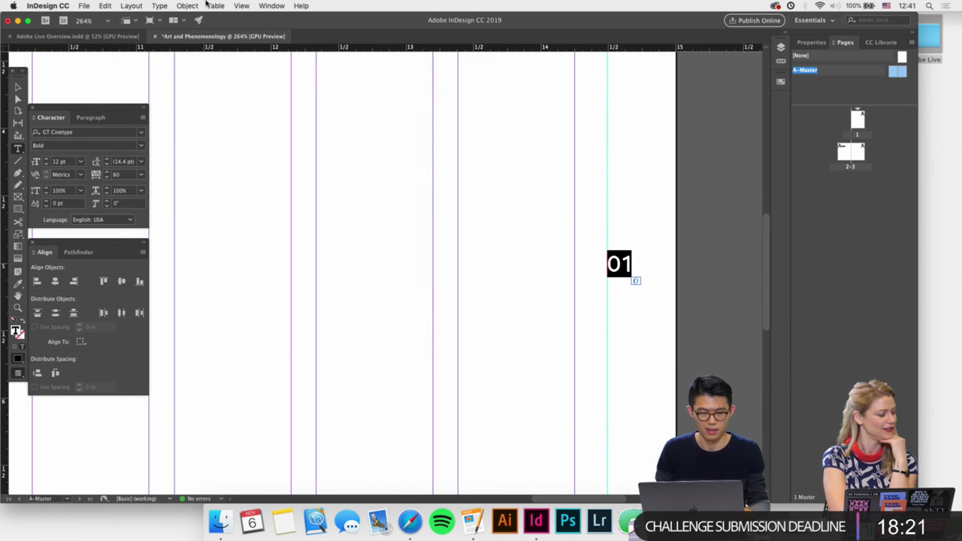
left_click(157, 5)
mouse_move(201, 309)
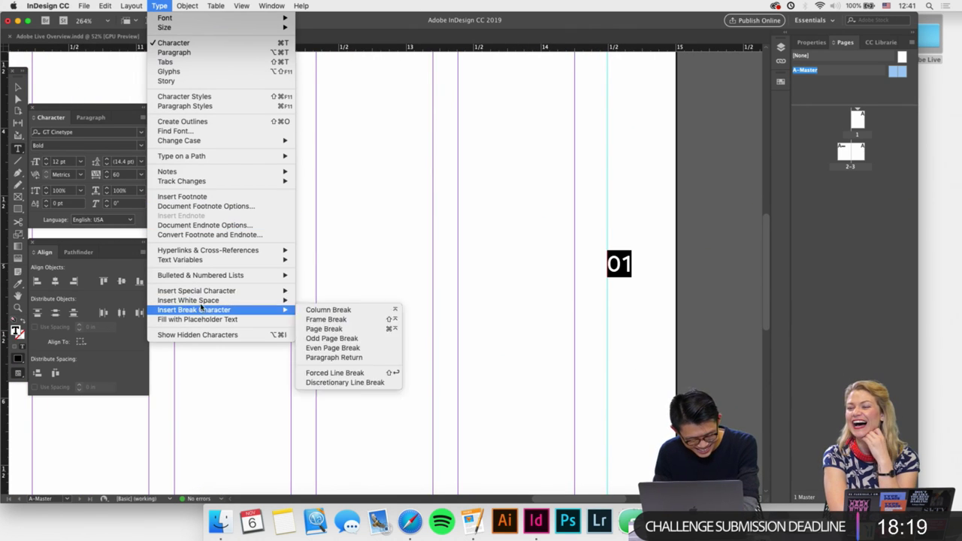
mouse_move(389, 302)
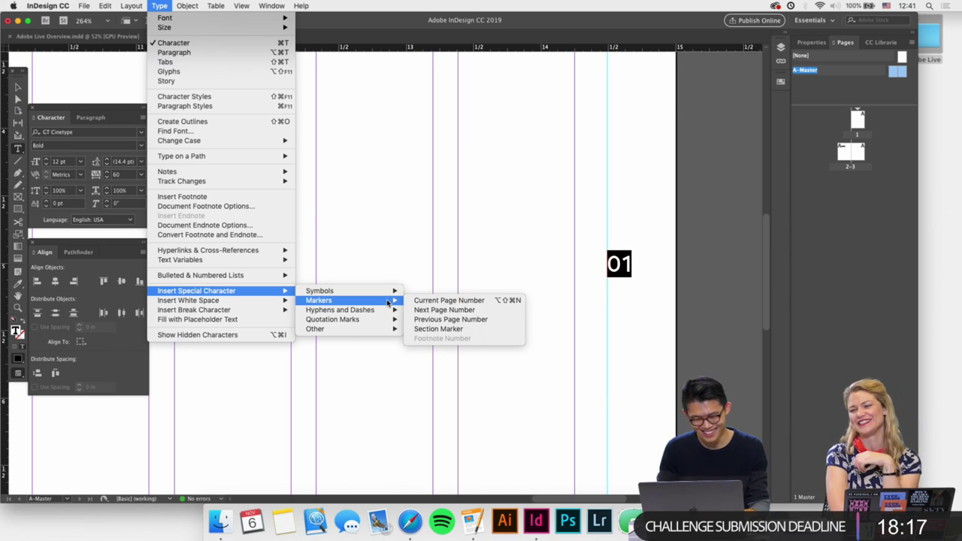
left_click(472, 301)
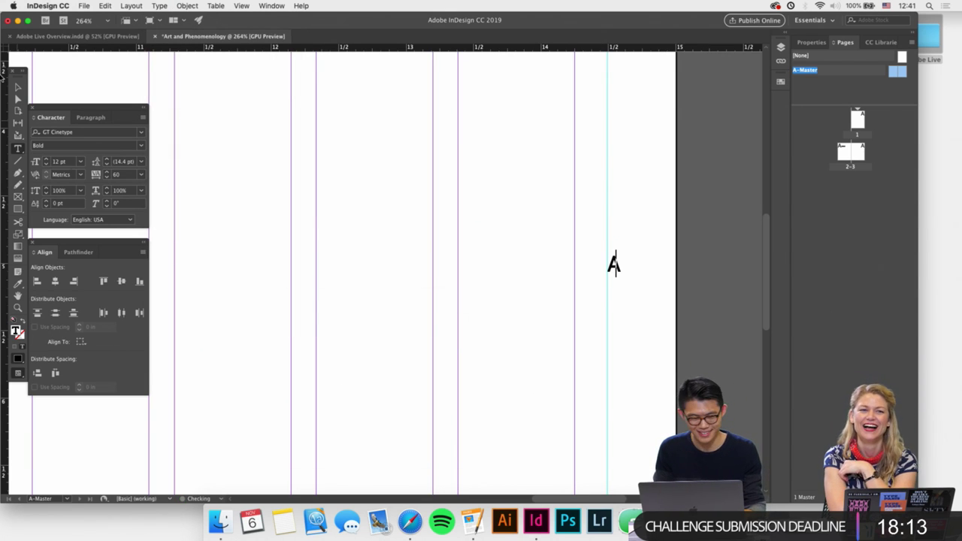
key("Escape")
left_click(253, 137)
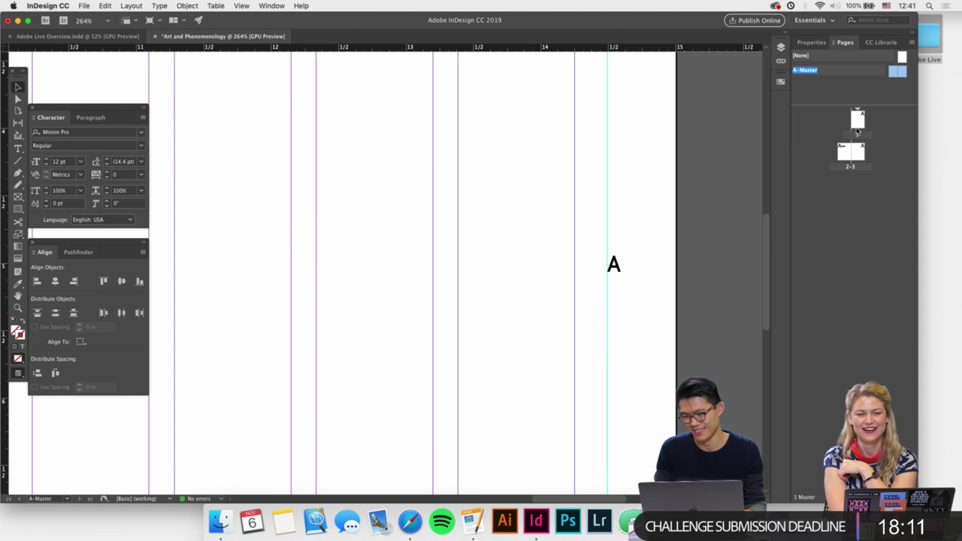
Check the numbering on page 1, then return to the A-Master spread.
double_click(857, 132)
scroll(676, 276, "down", 3)
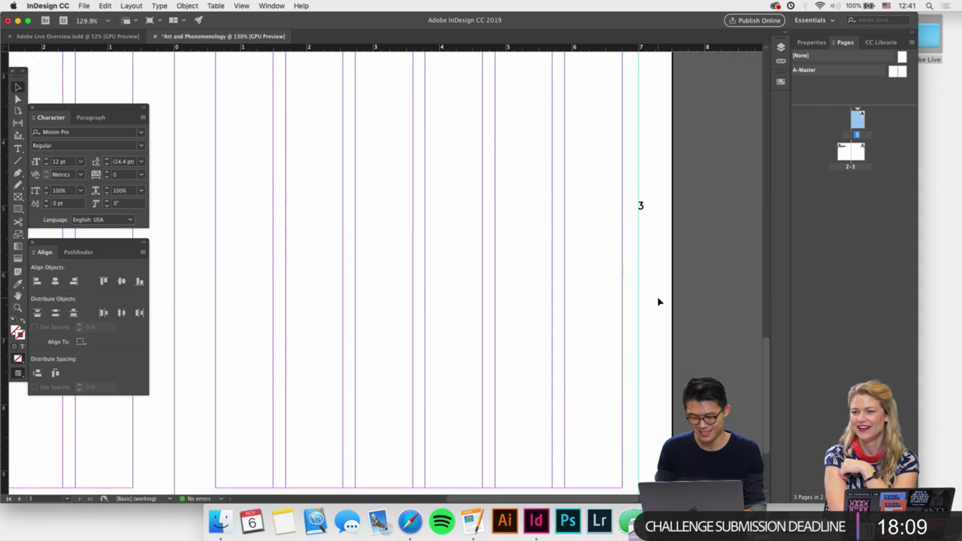
scroll(659, 302, "down", 5)
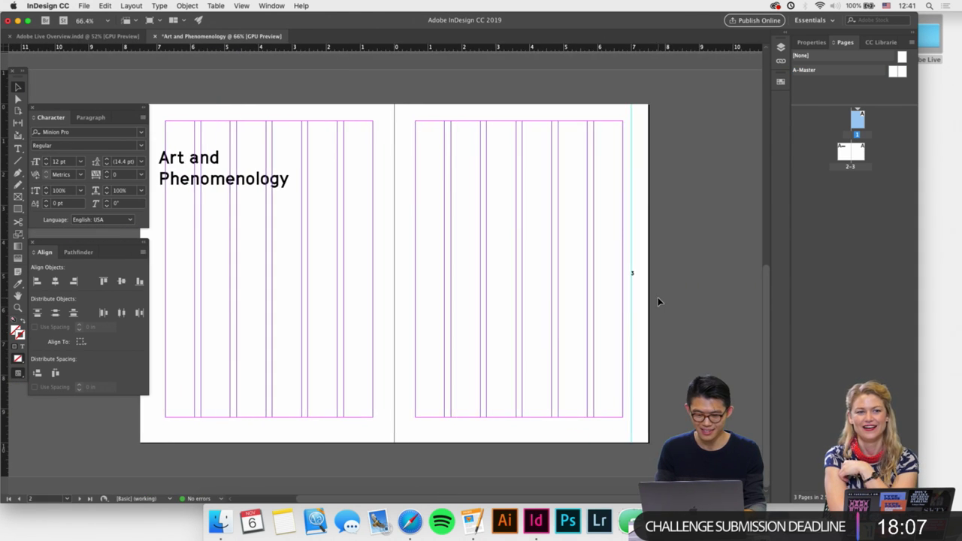
double_click(897, 71)
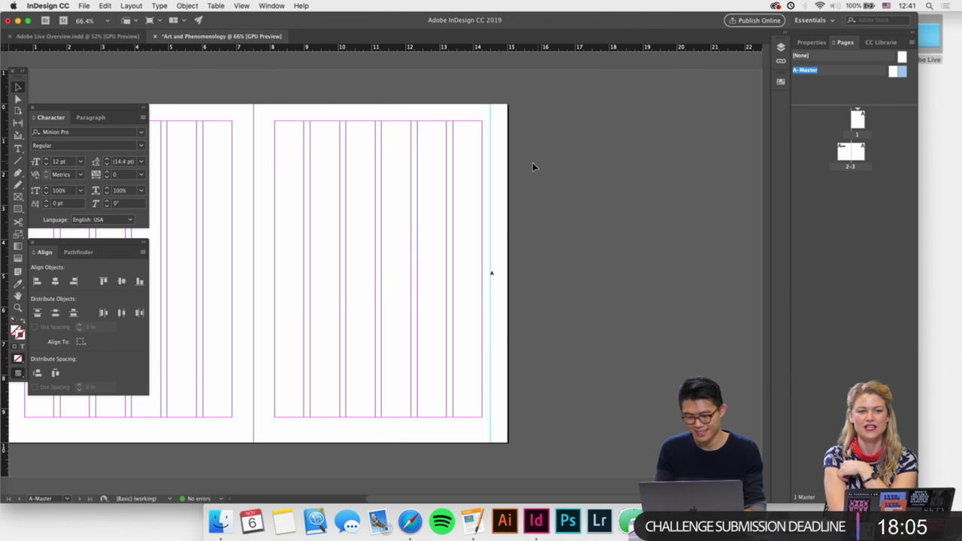
Zoom out on the master spread and move a page number frame onto the left page.
scroll(532, 162, "up", 3)
left_click(523, 314)
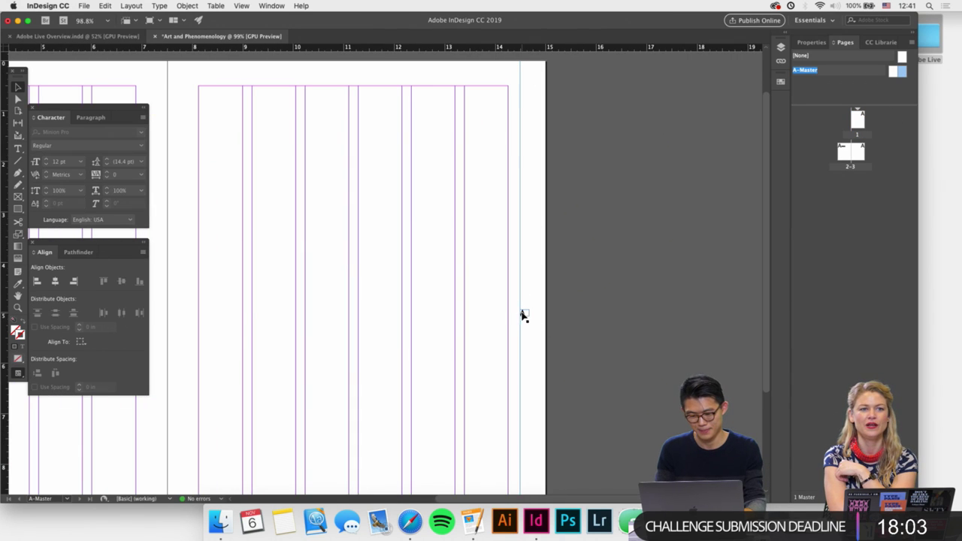
scroll(461, 376, "left", 5)
scroll(462, 376, "down", 3)
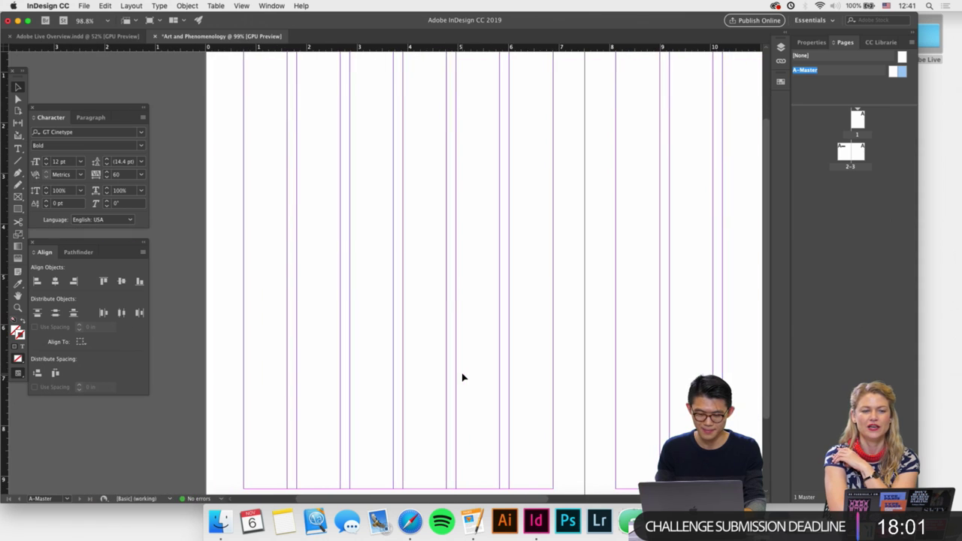
right_click(222, 276)
key("Escape")
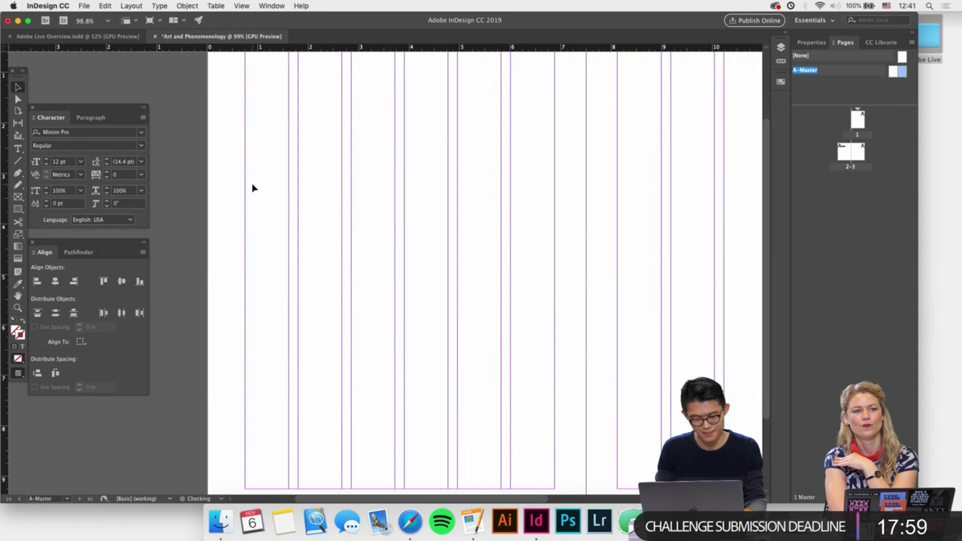
key("super+minus")
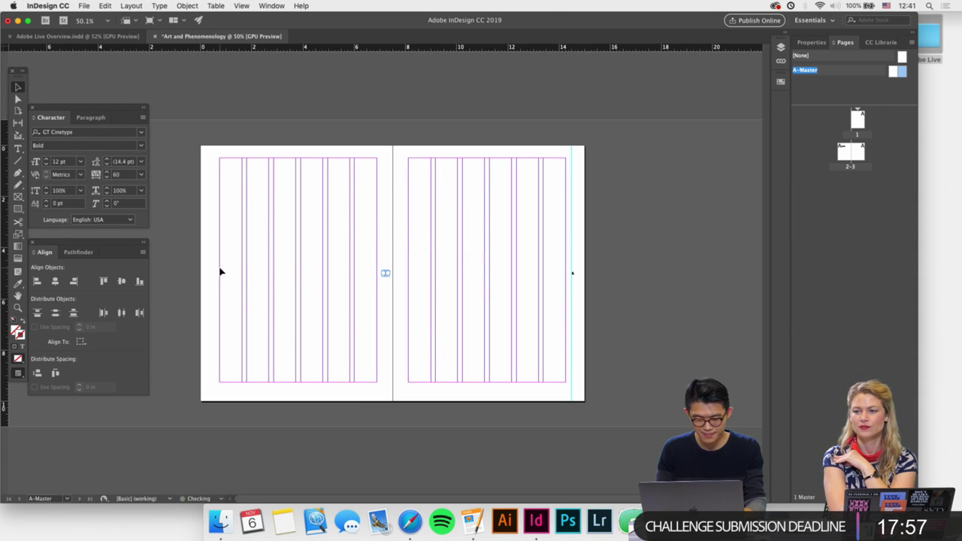
scroll(316, 271, "up", 3)
left_click_drag(432, 286, 154, 285)
left_click(186, 292)
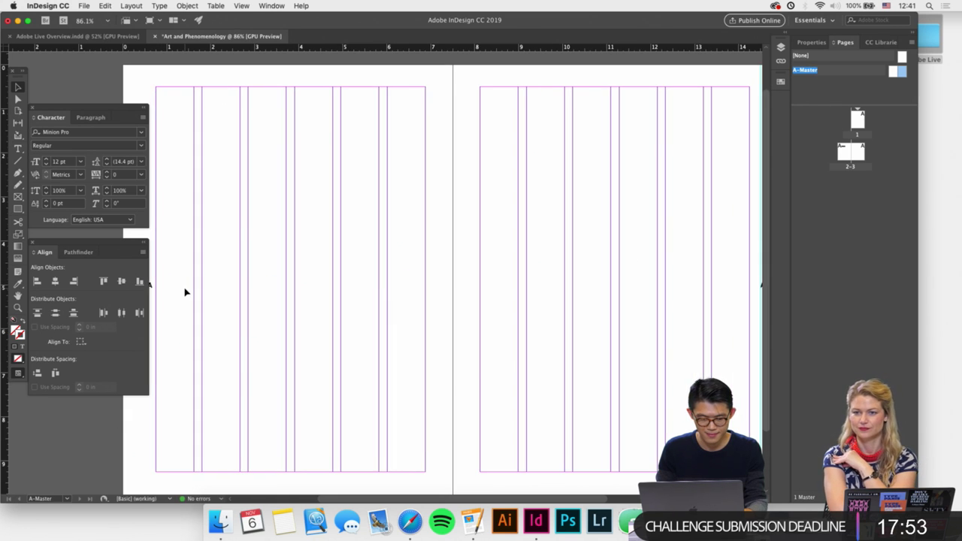
scroll(184, 291, "up", 3)
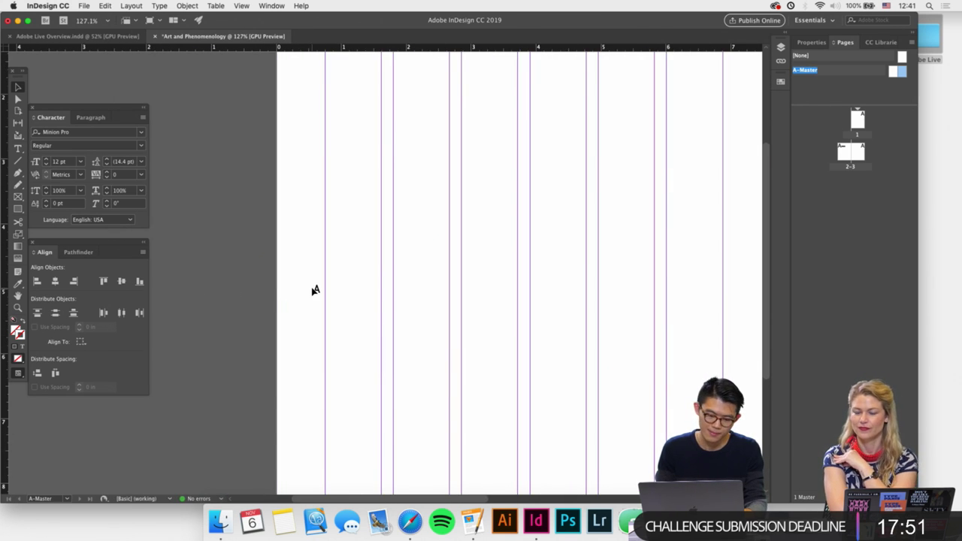
Review the page number's paragraph settings, check spread 2-3, and return to A-Master.
left_click(316, 290)
left_click(91, 117)
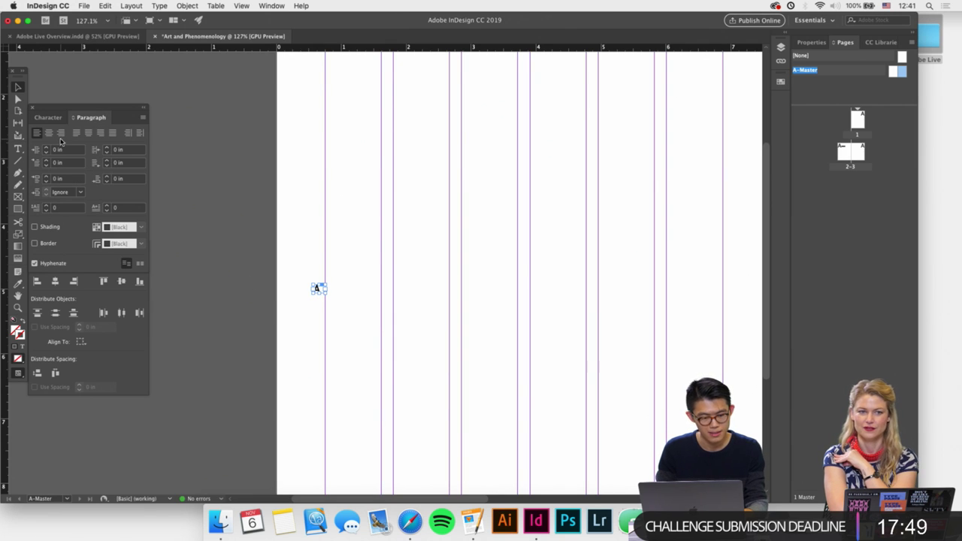
left_click(316, 196)
scroll(399, 228, "down", 4)
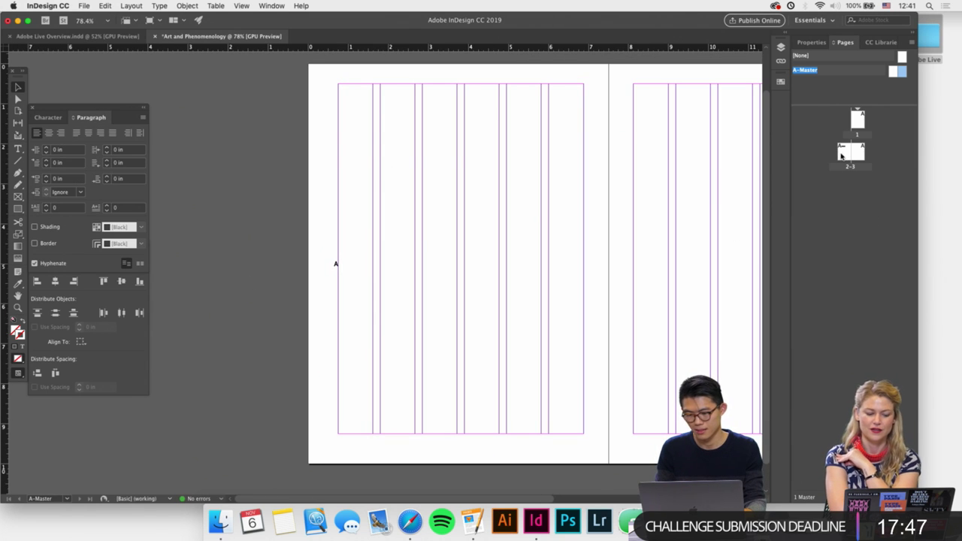
double_click(841, 156)
scroll(558, 279, "down", 1)
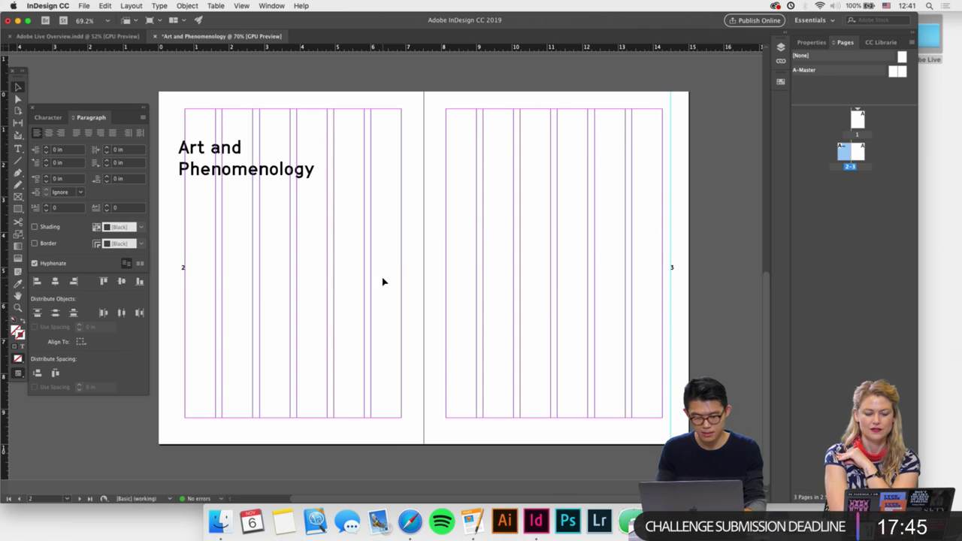
scroll(382, 281, "up", 1)
double_click(896, 72)
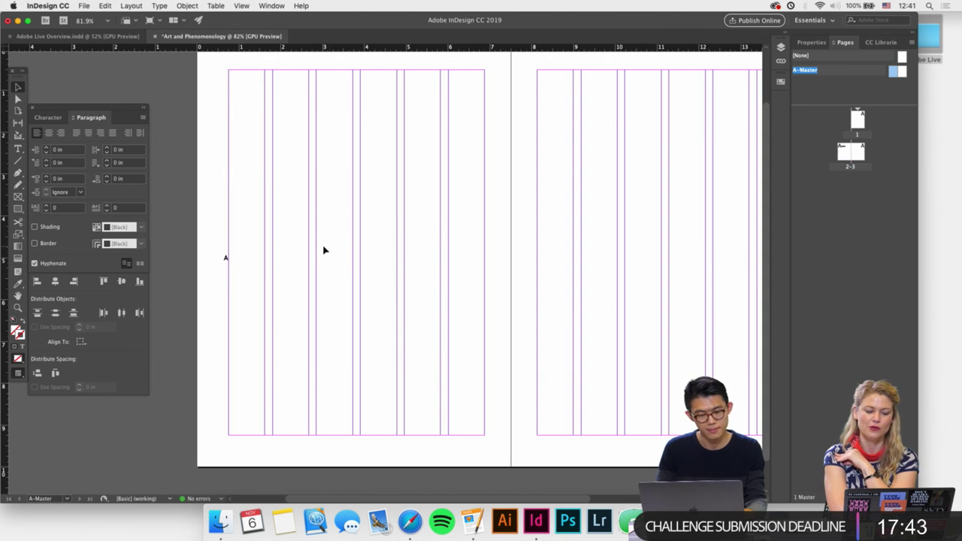
scroll(322, 244, "up", 2)
Add a vertical guide on the left master page and move its page number frame to the outer edge.
left_click_drag(6, 236, 217, 203)
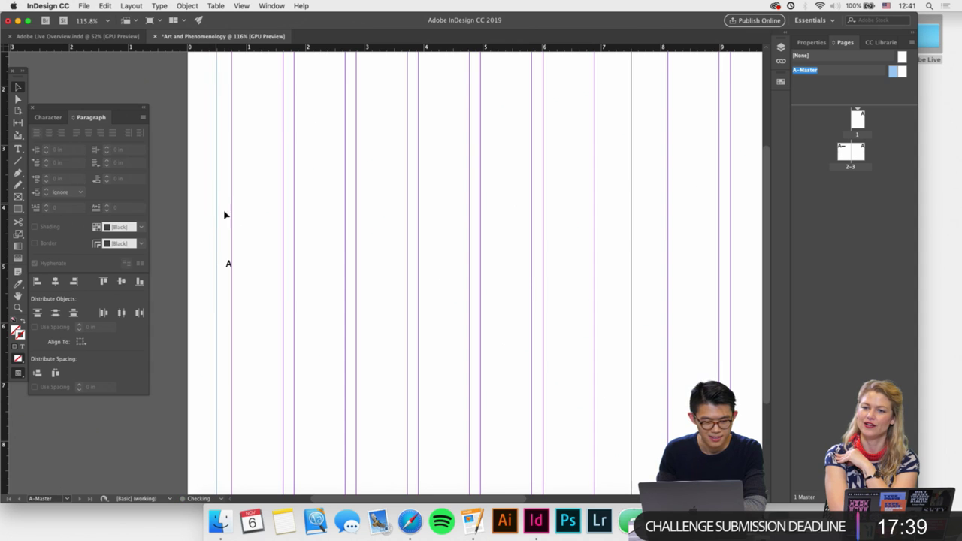
scroll(234, 221, "up", 1)
left_click(229, 271)
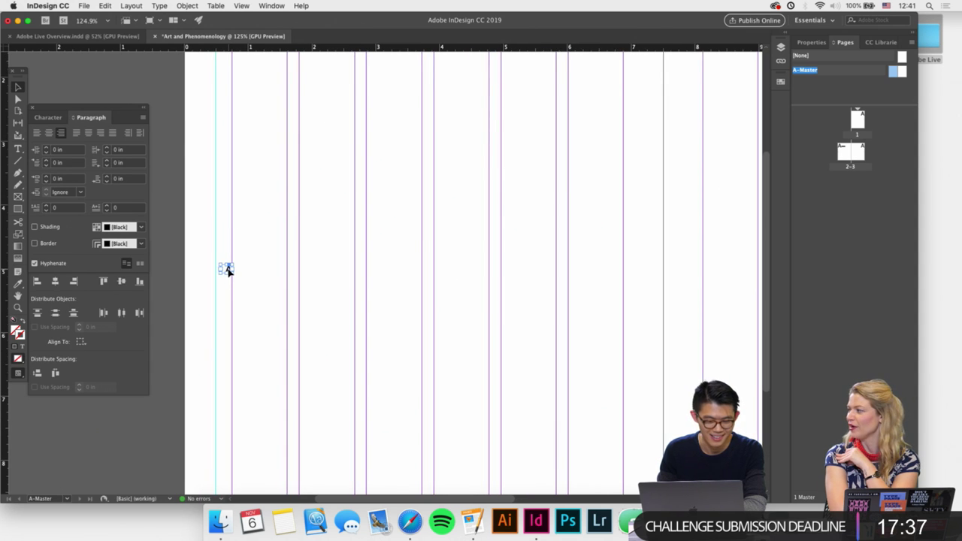
scroll(229, 271, "up", 2)
left_click_drag(229, 270, 228, 270)
left_click(242, 275)
scroll(242, 276, "down", 2)
scroll(242, 277, "down", 2)
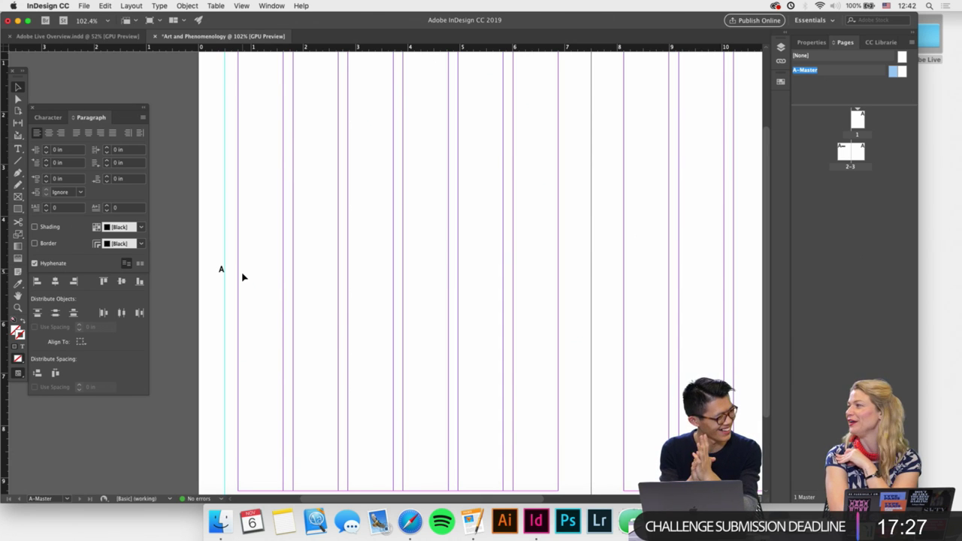
scroll(241, 271, "down", 3)
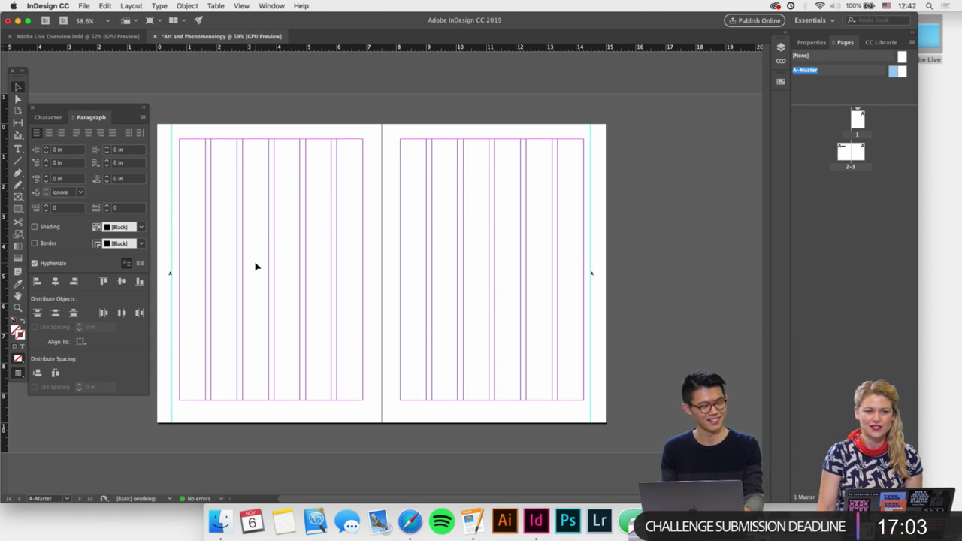
Show spread 2-3 to see the page numbers at both outer edges.
scroll(256, 266, "left", 3)
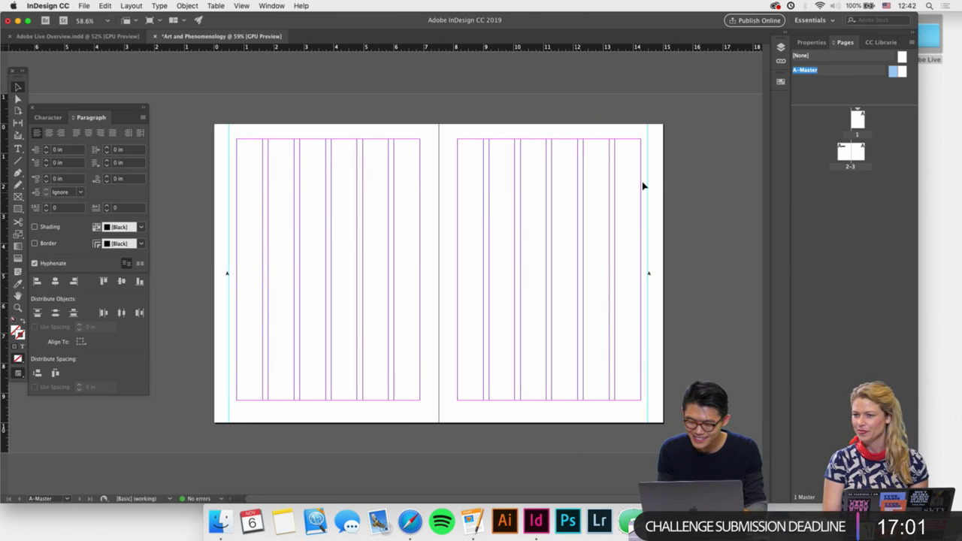
double_click(858, 155)
scroll(528, 357, "down", 2)
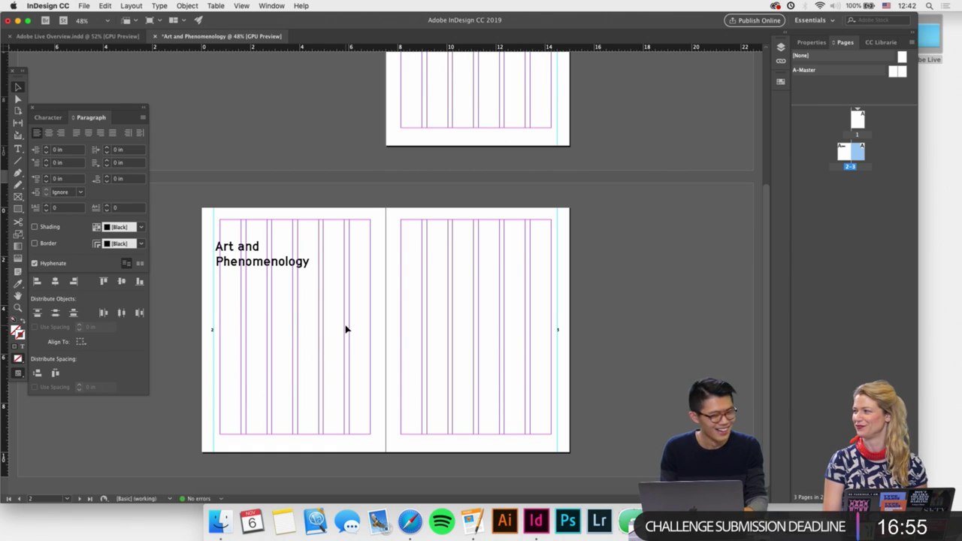
Save the document as 'Art and Phenomenology.indd' in the Desktop's Adobe Live folder.
key("super+s")
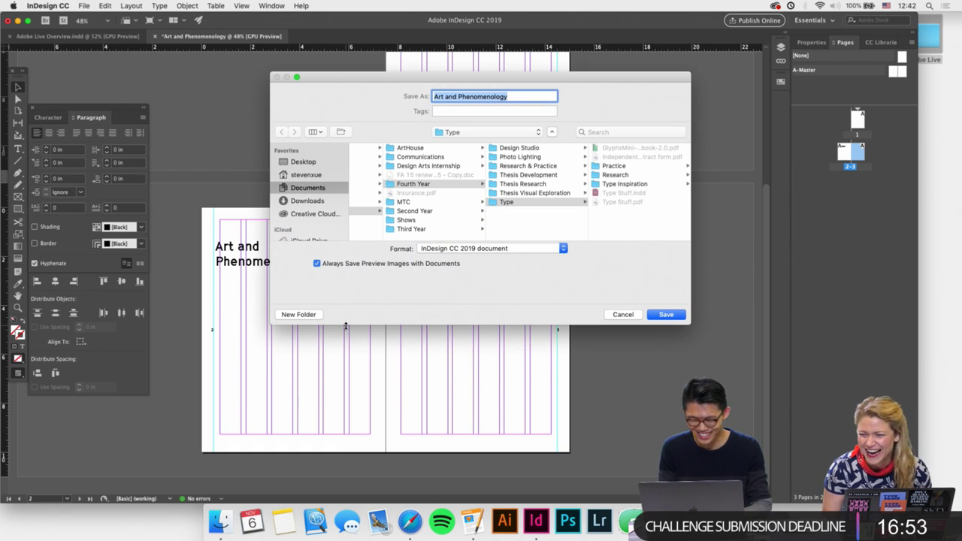
left_click(304, 162)
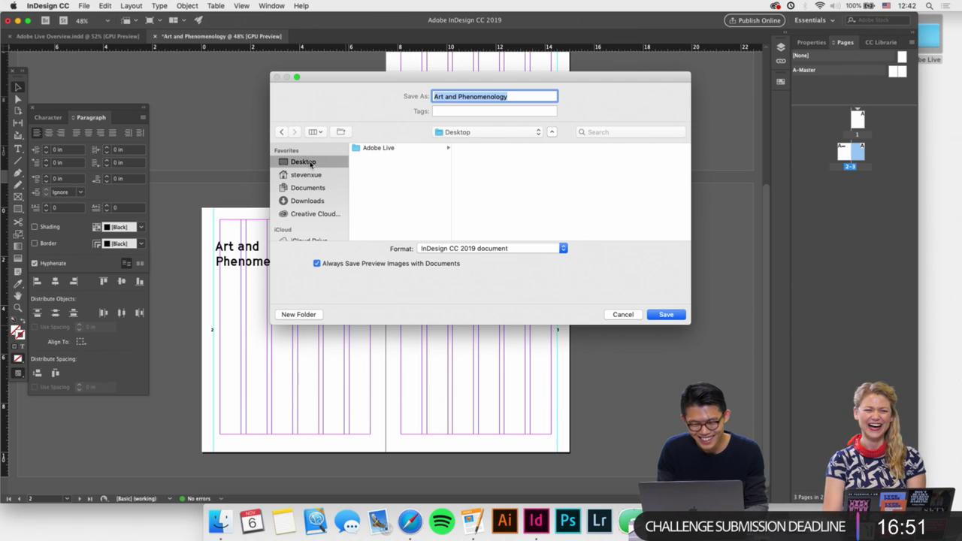
left_click(390, 148)
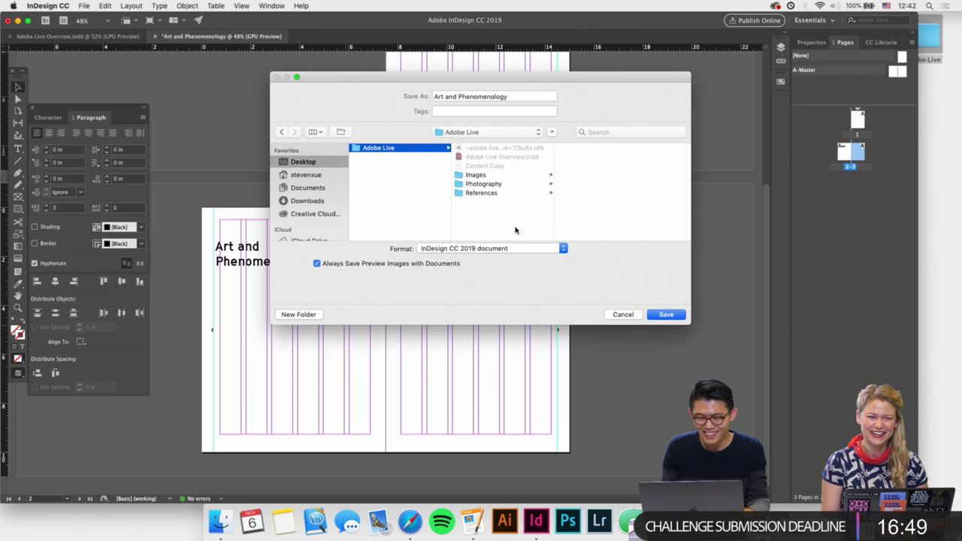
key("Return")
scroll(515, 231, "up", 3)
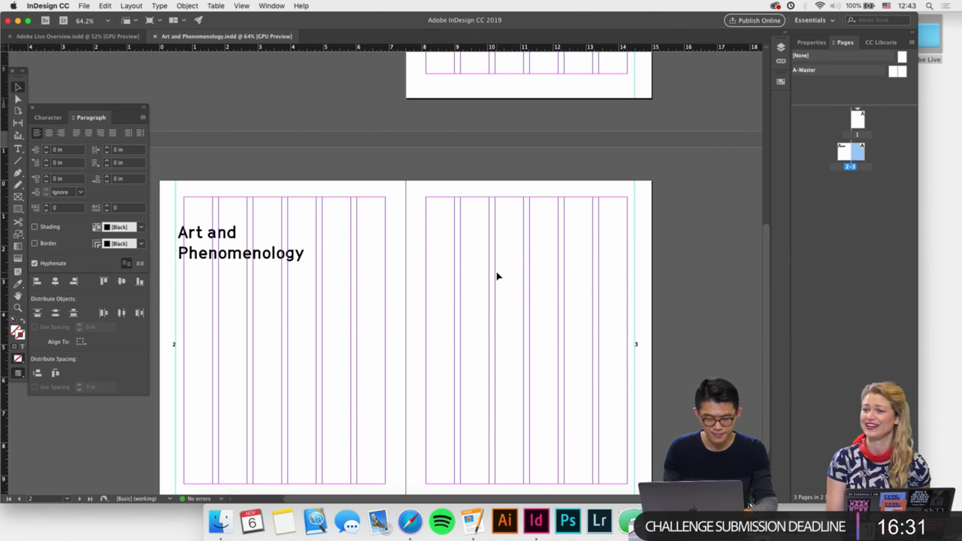
Move the title frame onto page 1, then widen and lengthen it.
scroll(496, 276, "down", 1)
left_click_drag(318, 243, 531, 88)
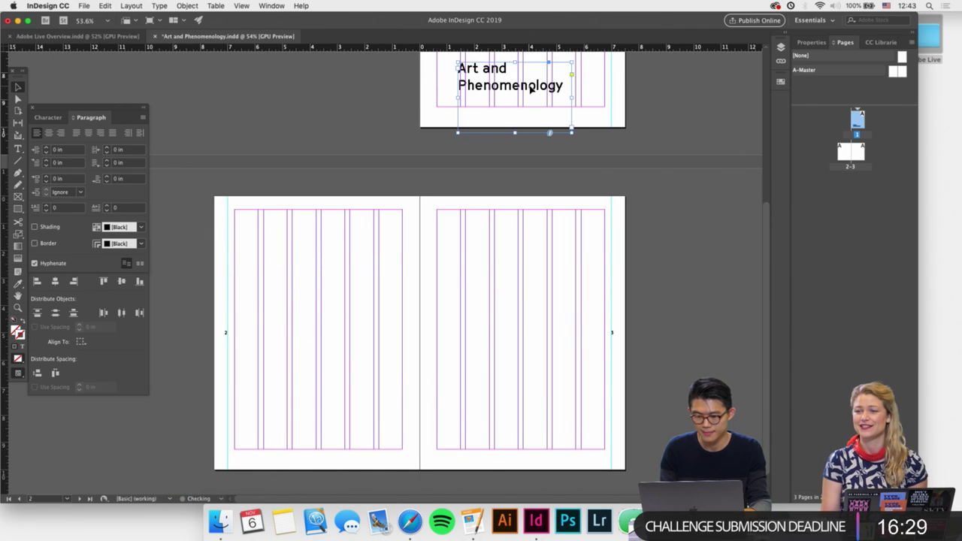
scroll(531, 88, "up", 5)
left_click_drag(448, 327, 430, 169)
scroll(442, 204, "up", 3)
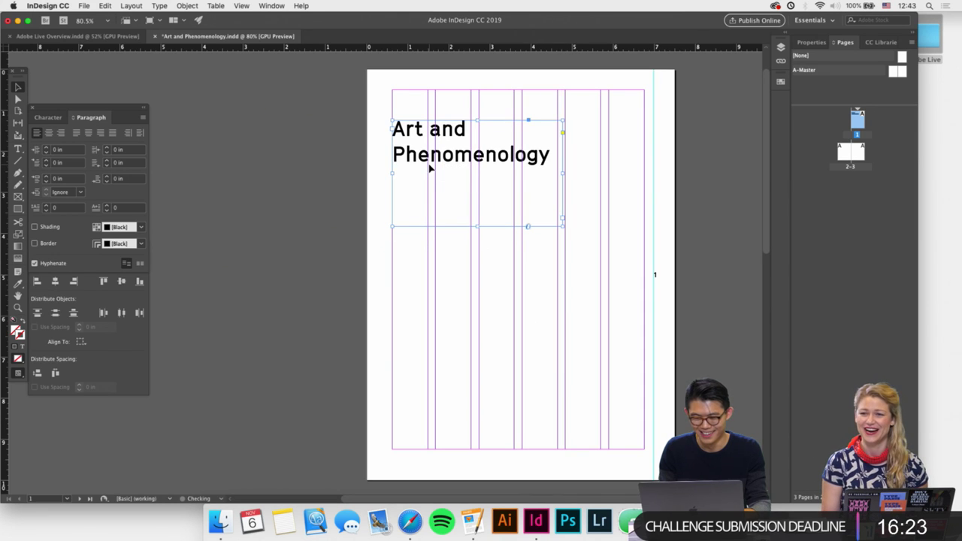
left_click_drag(561, 172, 600, 173)
left_click_drag(496, 227, 496, 265)
Set the title text to 45 pt size with 46 pt leading.
double_click(502, 245)
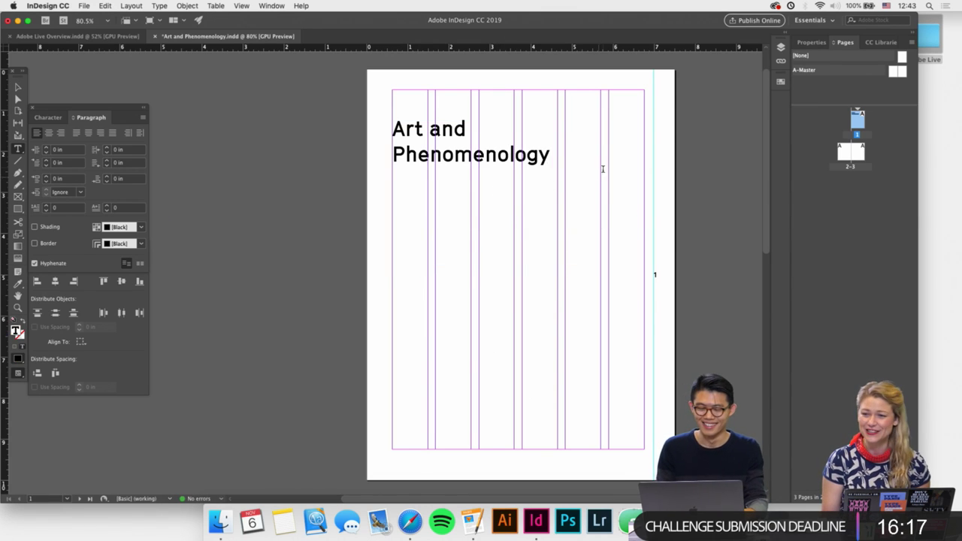
key("super+a")
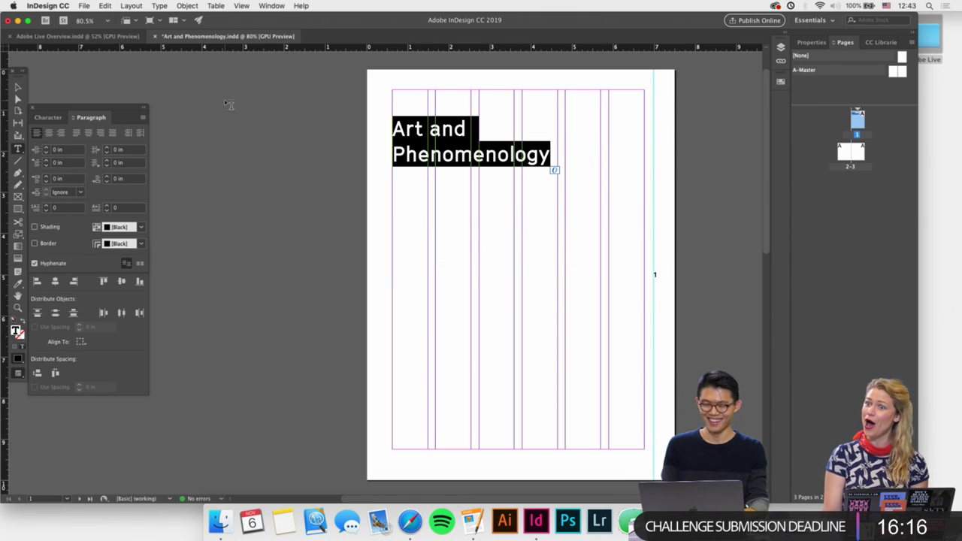
left_click(45, 117)
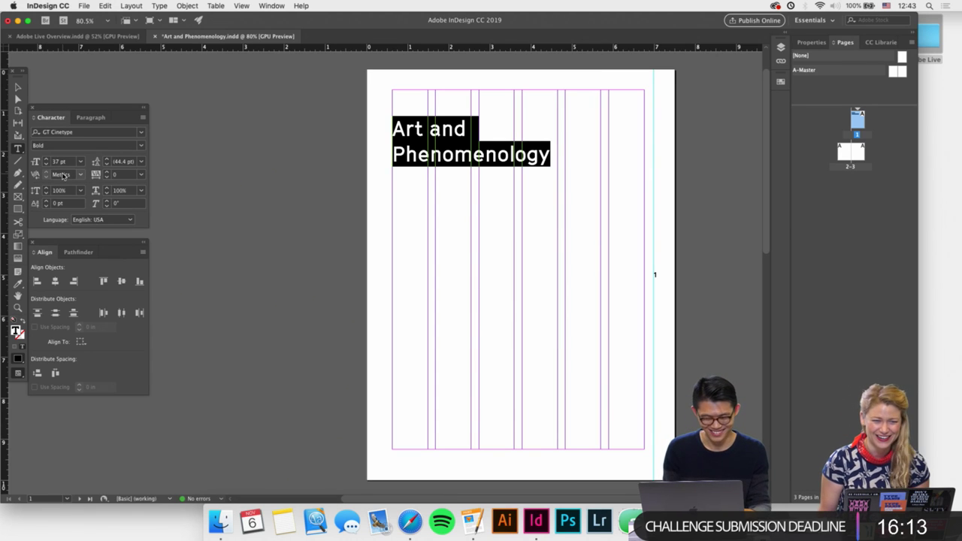
left_click(107, 160)
left_click(106, 159)
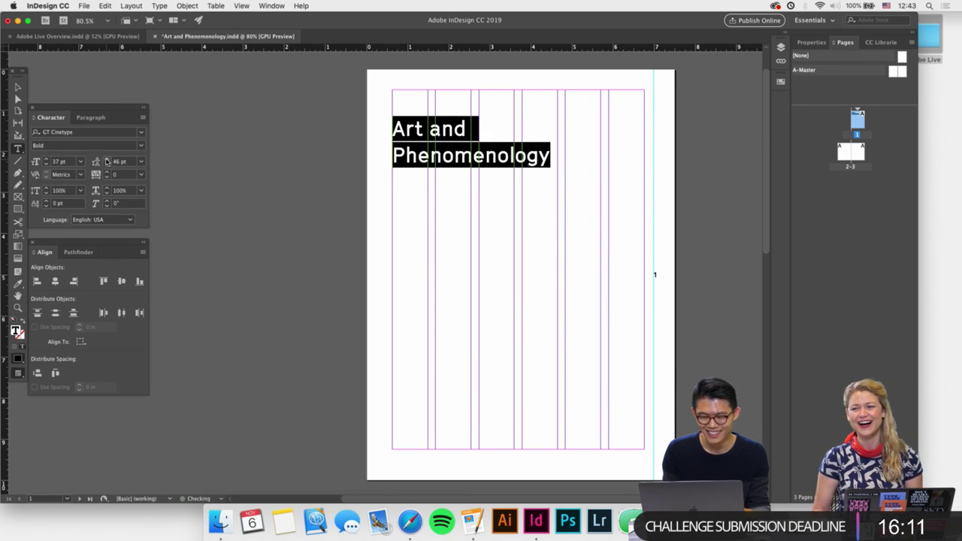
left_click(498, 154)
key("super+a")
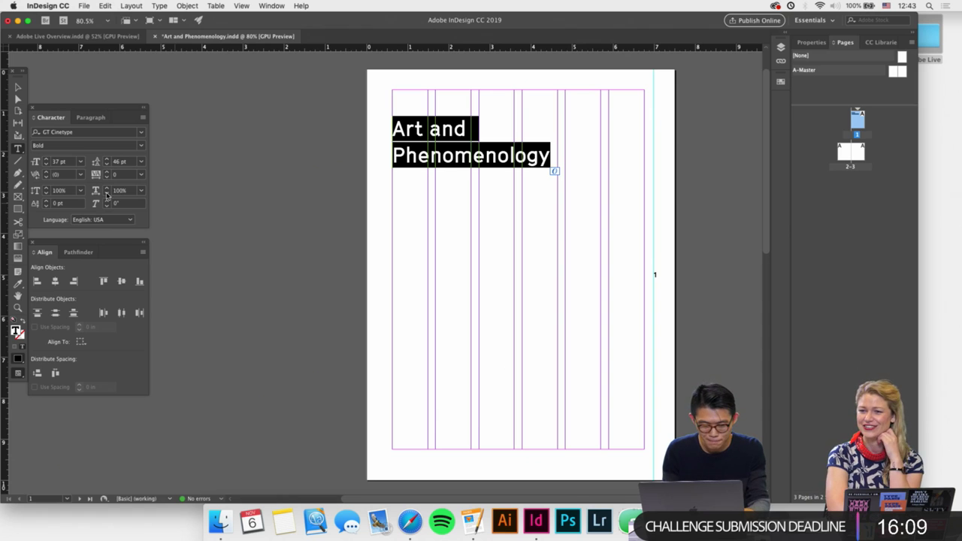
left_click(58, 162)
type("45")
key("Return")
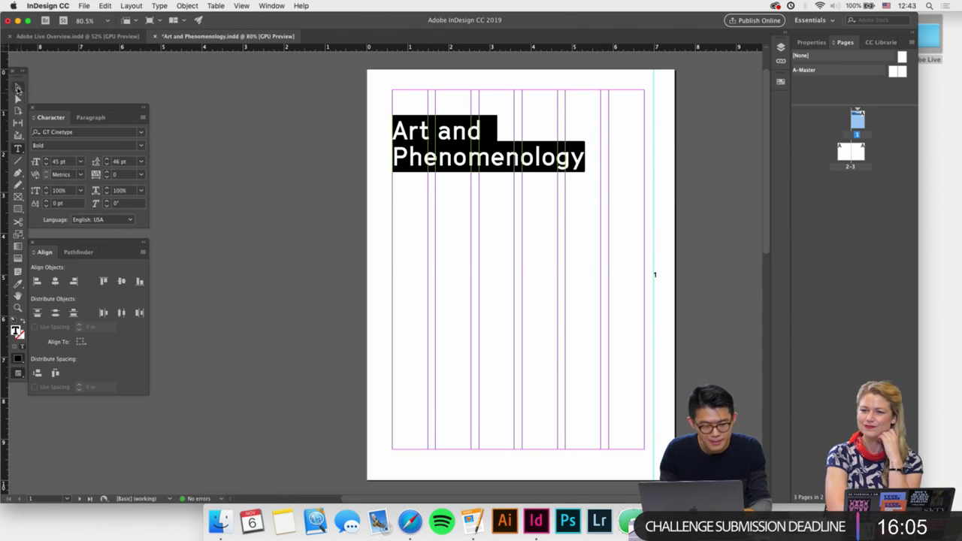
Extend the title frame's bottom edge downward.
left_click(18, 88)
left_click_drag(493, 266, 492, 281)
left_click(497, 326)
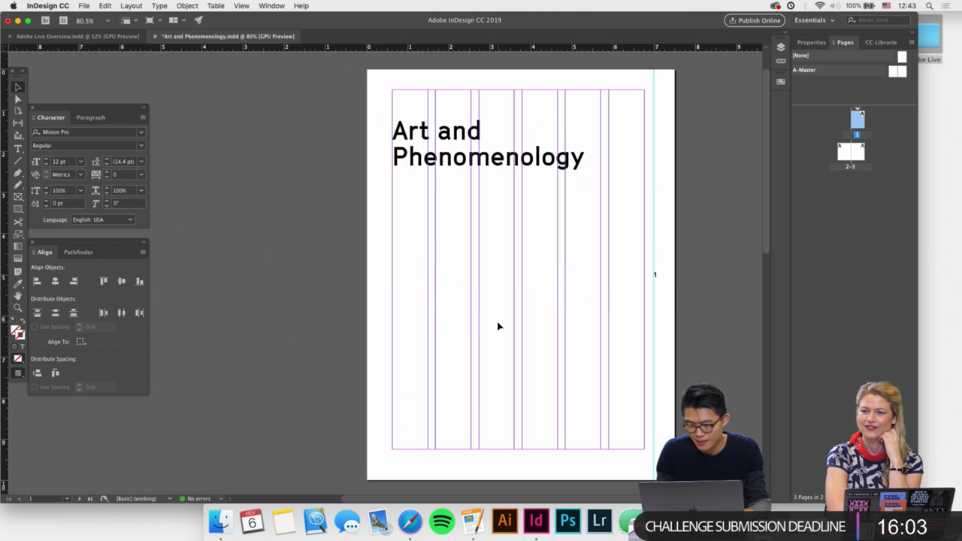
scroll(497, 326, "down", 2)
scroll(498, 326, "down", 8)
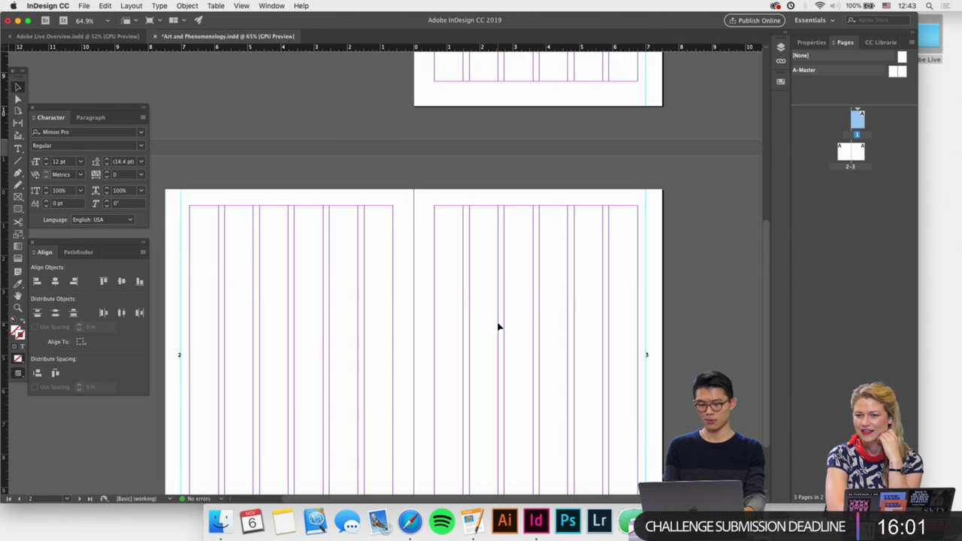
Resize the 'Art and Phenomenology' frame so it fits its text.
scroll(497, 326, "down", 2)
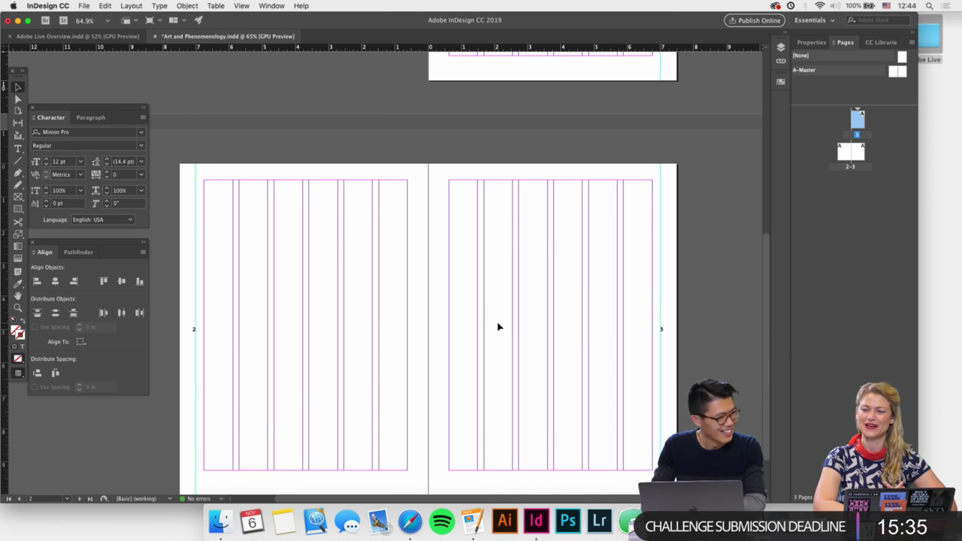
scroll(498, 327, "down", 2)
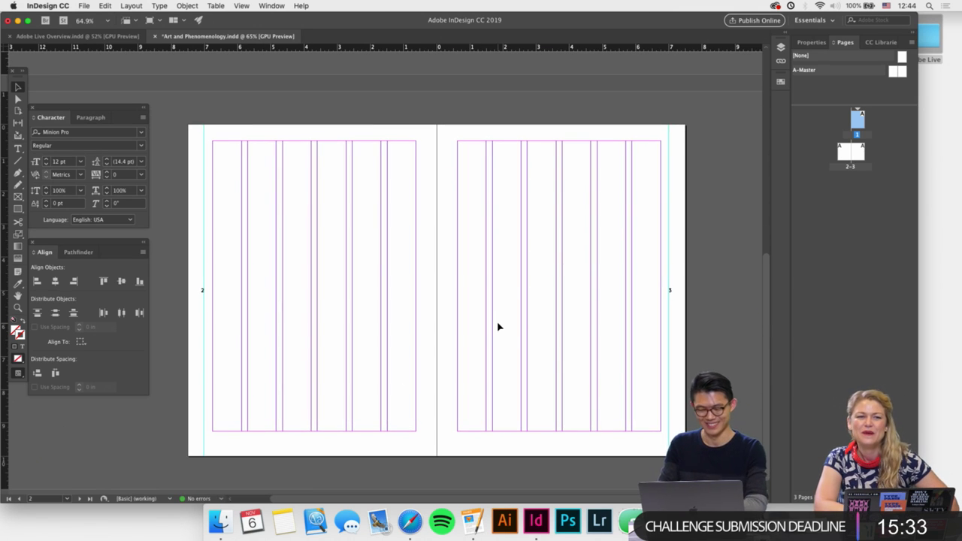
scroll(499, 327, "up", 2)
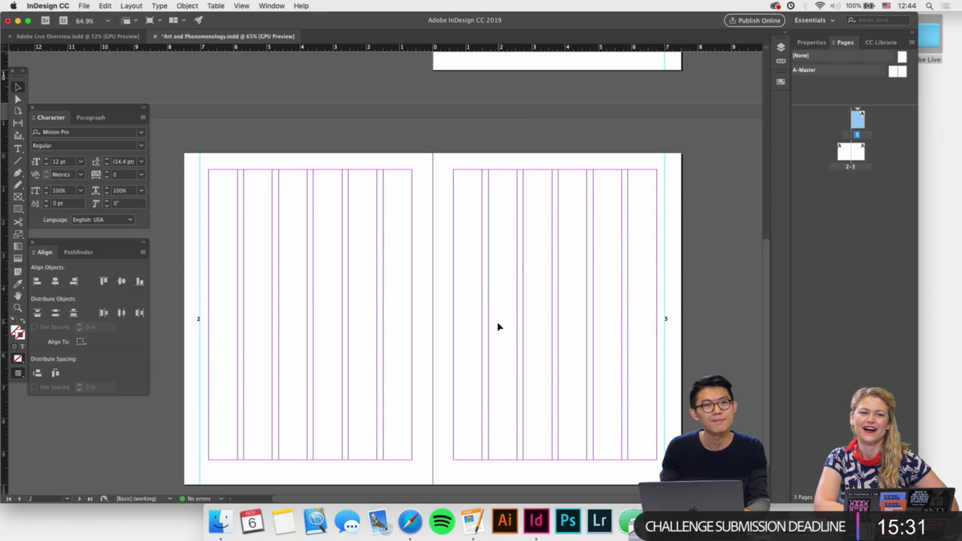
scroll(499, 327, "up", 10)
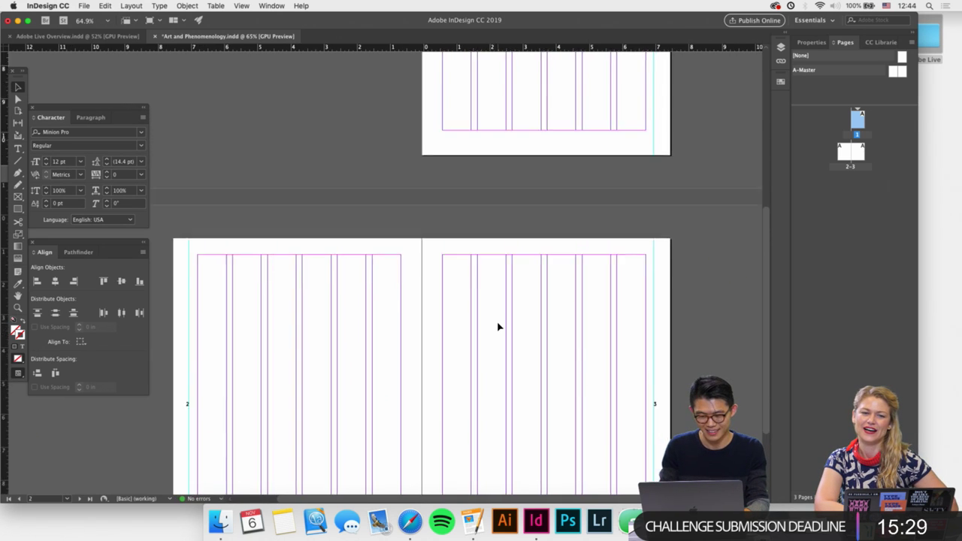
scroll(498, 327, "up", 2)
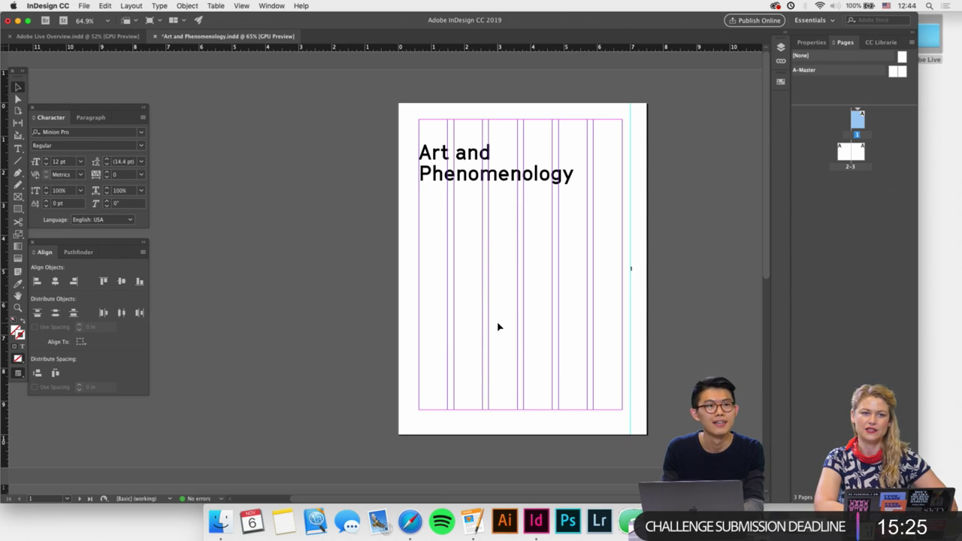
scroll(499, 327, "up", 1)
left_click(530, 251)
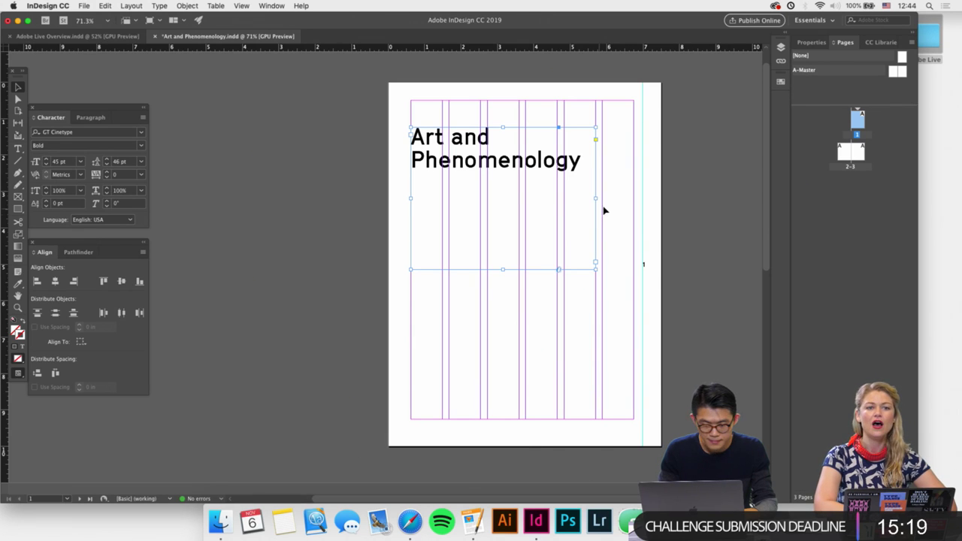
left_click_drag(596, 198, 606, 198)
mouse_move(509, 272)
left_mouse_down()
mouse_move(509, 184)
mouse_move(500, 260)
left_mouse_up()
Place a duplicate of the title below the original and select the top title's text.
left_click(518, 200)
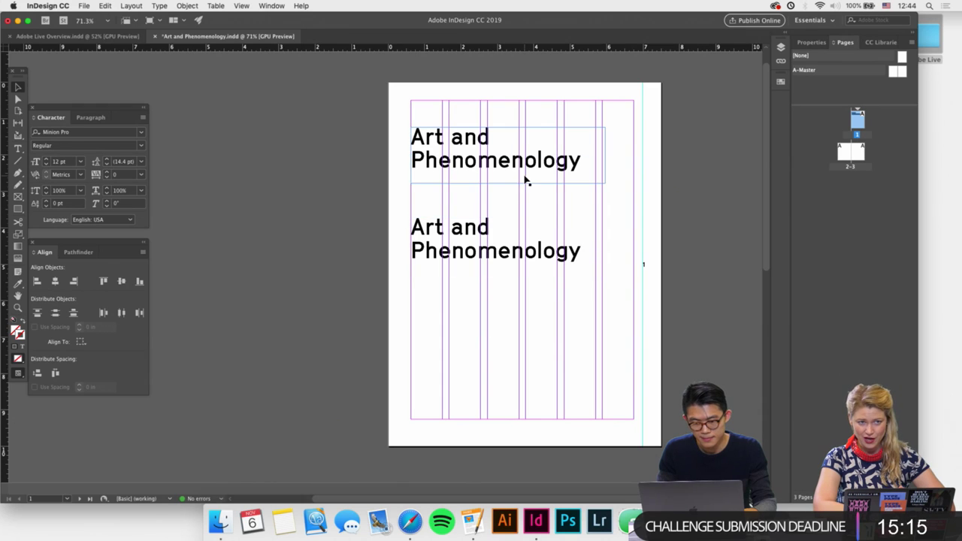
double_click(541, 155)
key("super+a")
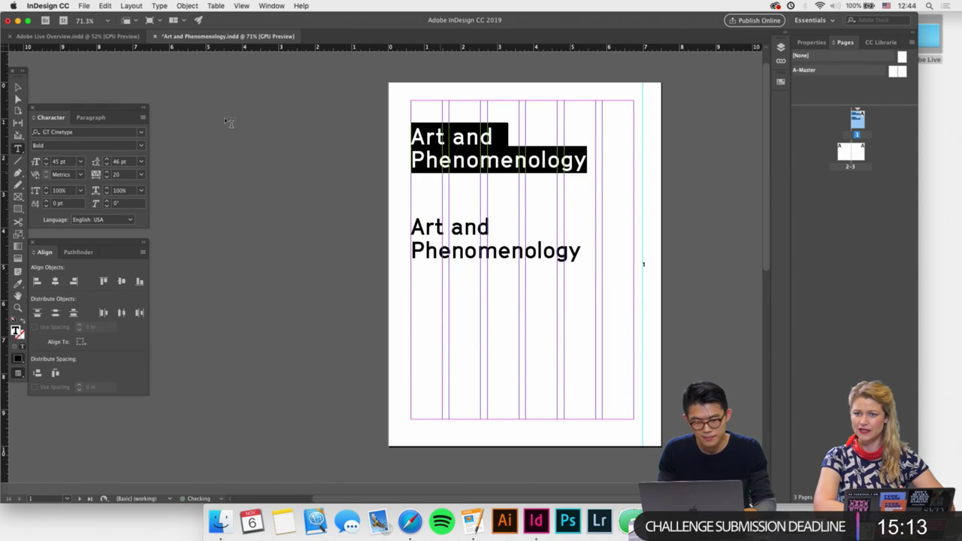
left_click(18, 87)
left_click(91, 86)
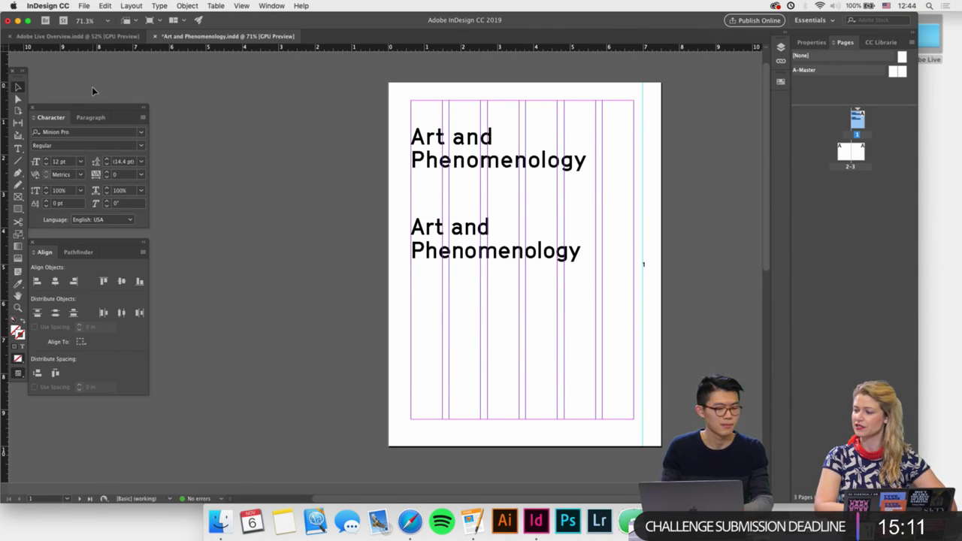
Open Document Setup, inspect the bleed fields, and cancel without changes.
left_click(85, 6)
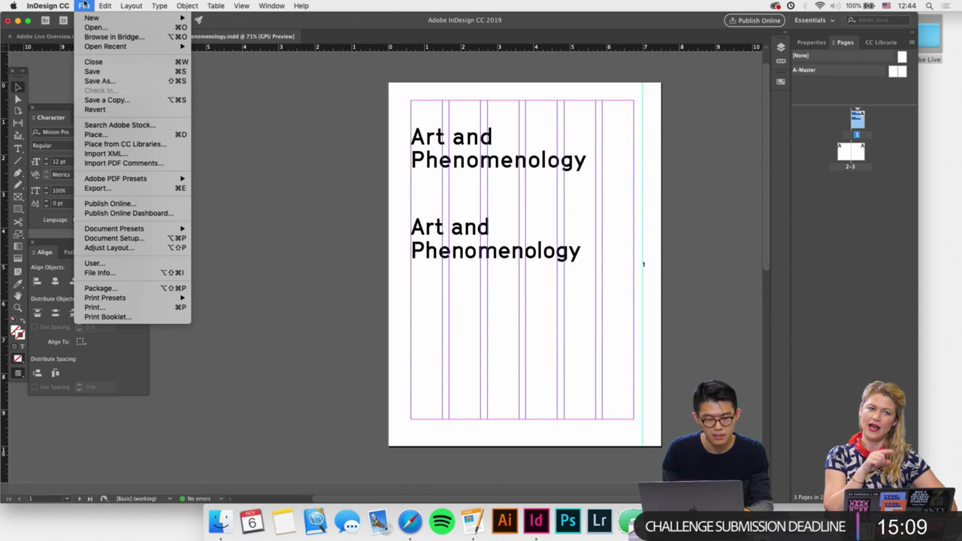
left_click(113, 238)
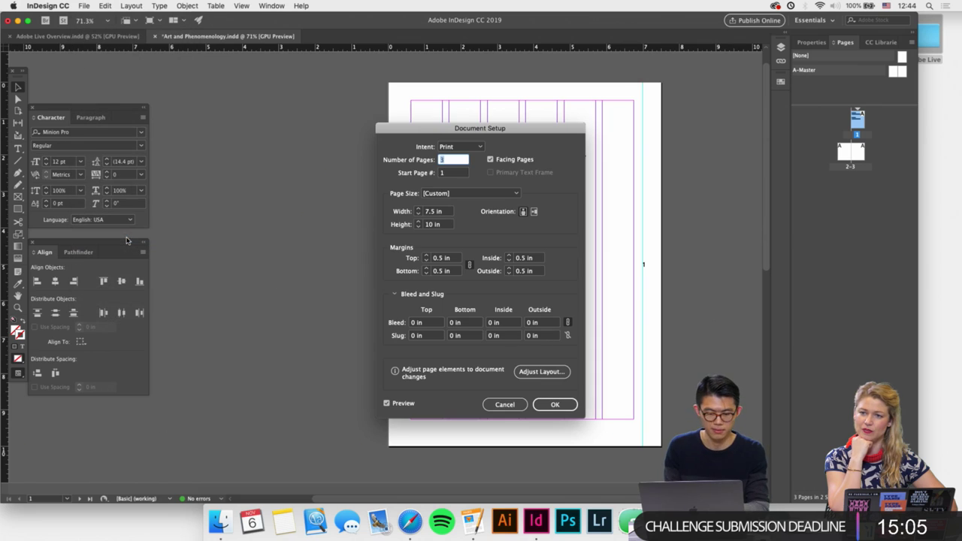
left_click_drag(414, 128, 312, 86)
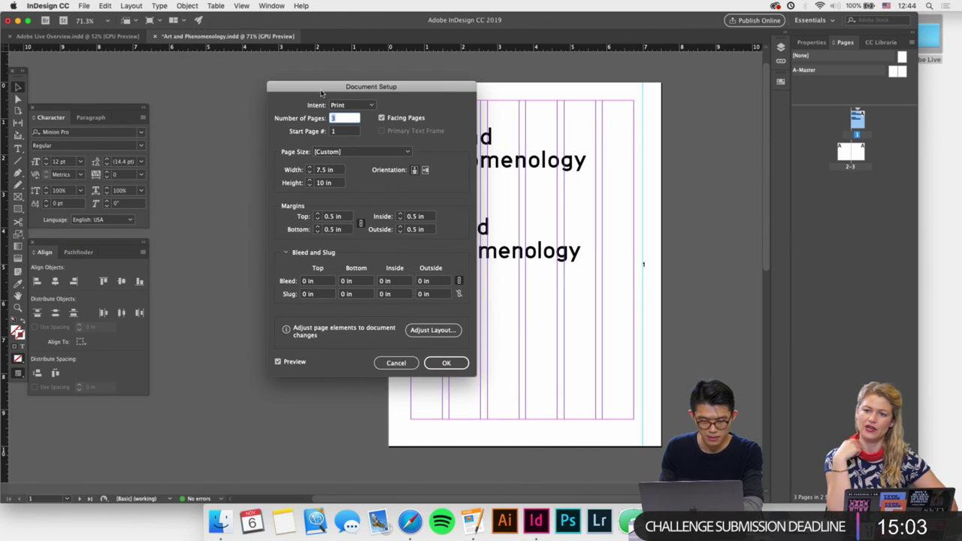
left_click(306, 282)
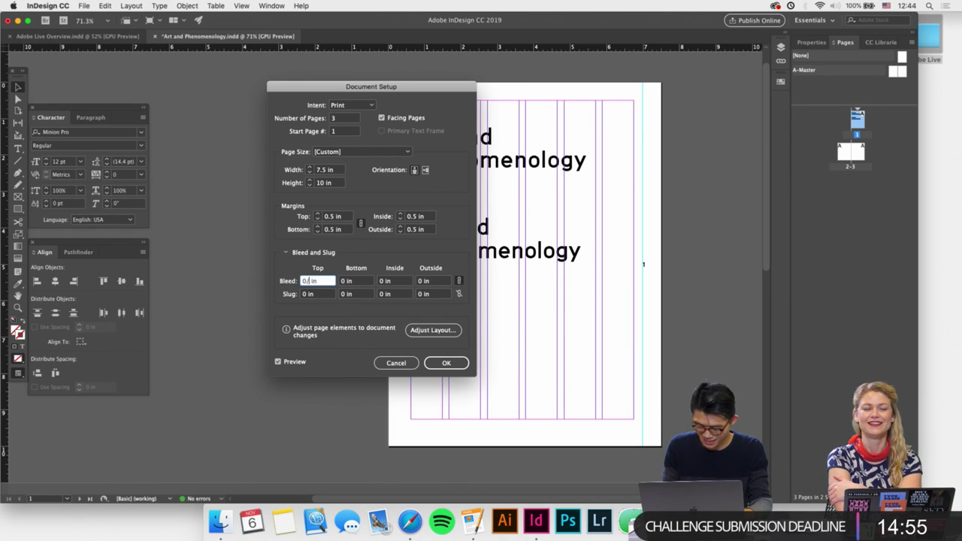
key("Tab")
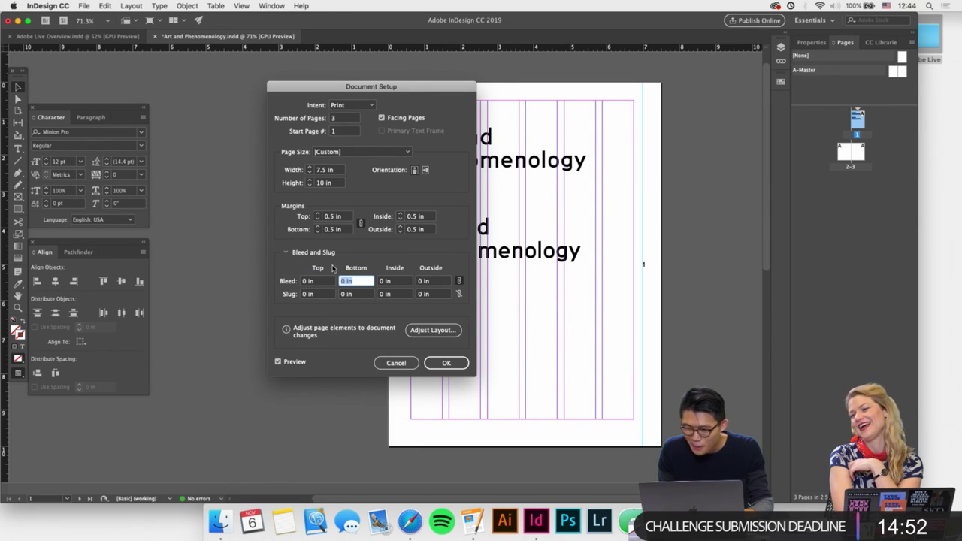
left_click(397, 363)
Set a linked 0.125 in bleed on all sides in Document Setup and confirm.
left_click(127, 6)
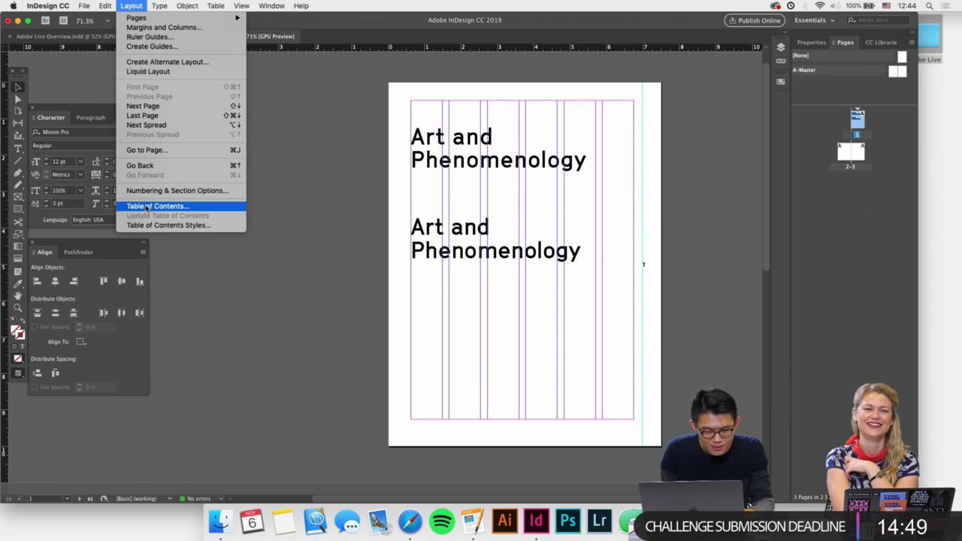
mouse_move(84, 5)
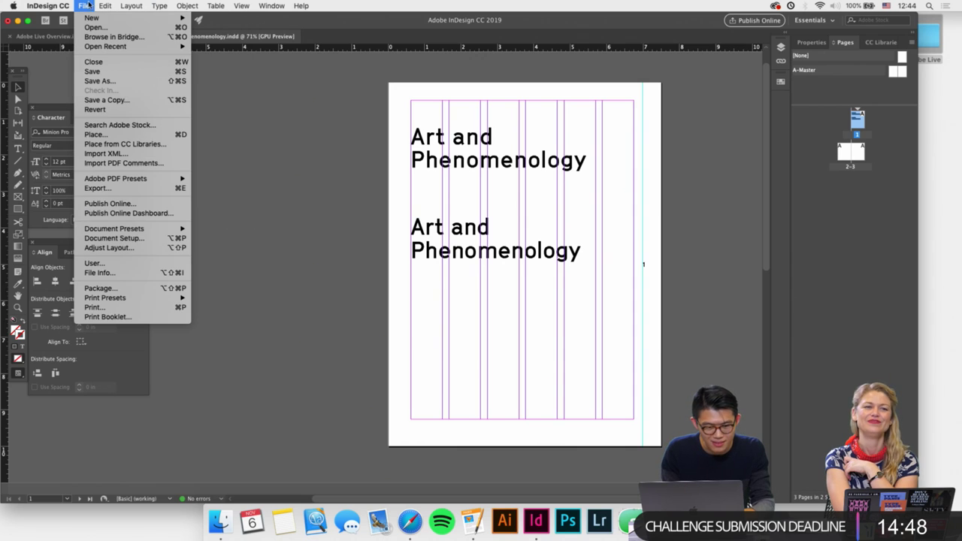
left_click(92, 239)
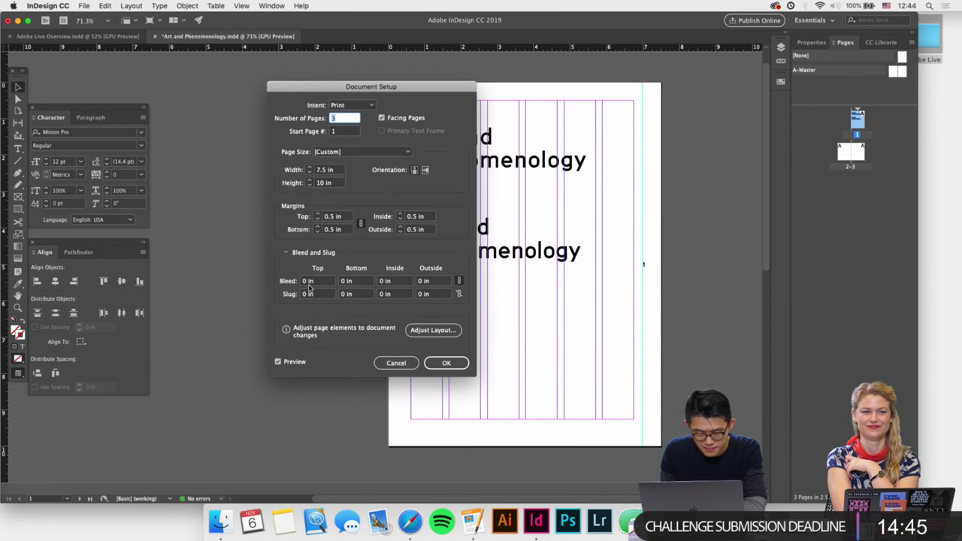
left_click(308, 281)
type("0.125")
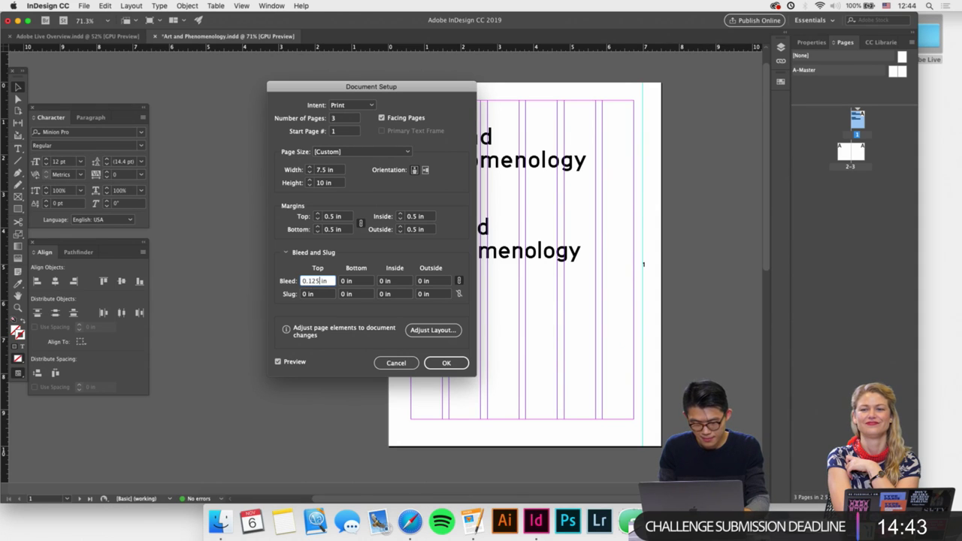
key("Tab")
left_click(446, 364)
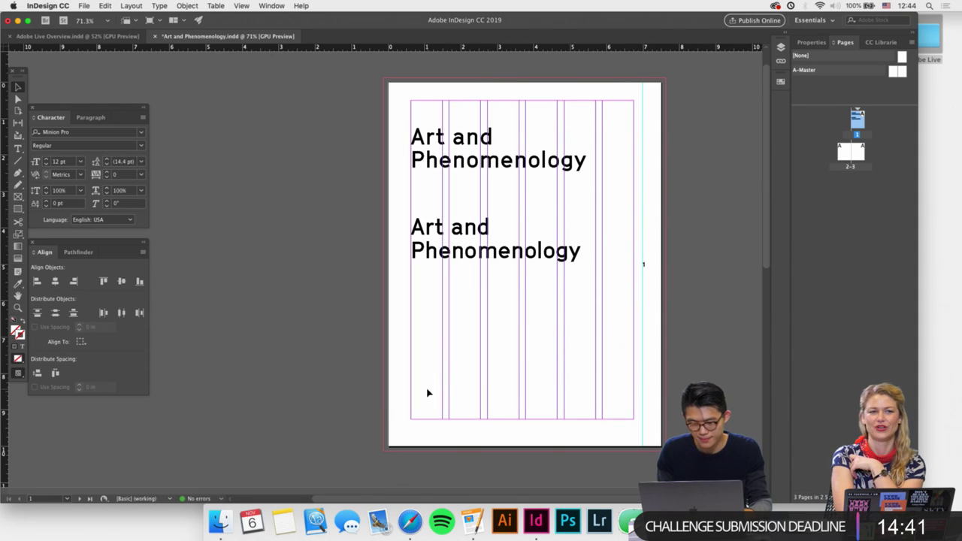
scroll(428, 392, "up", 2)
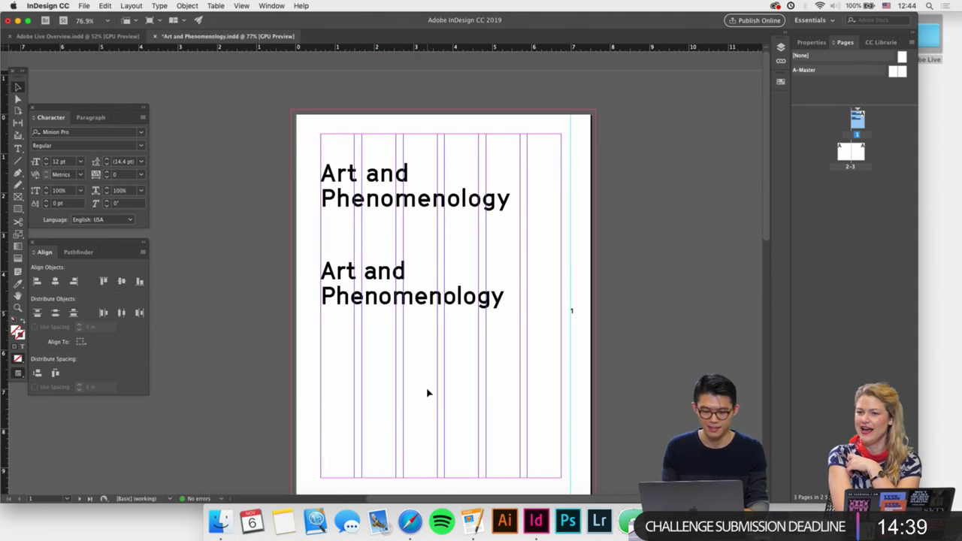
Delete the lower title copy's text and switch to the Adobe Live Overview document.
triple_click(402, 300)
left_click(403, 299)
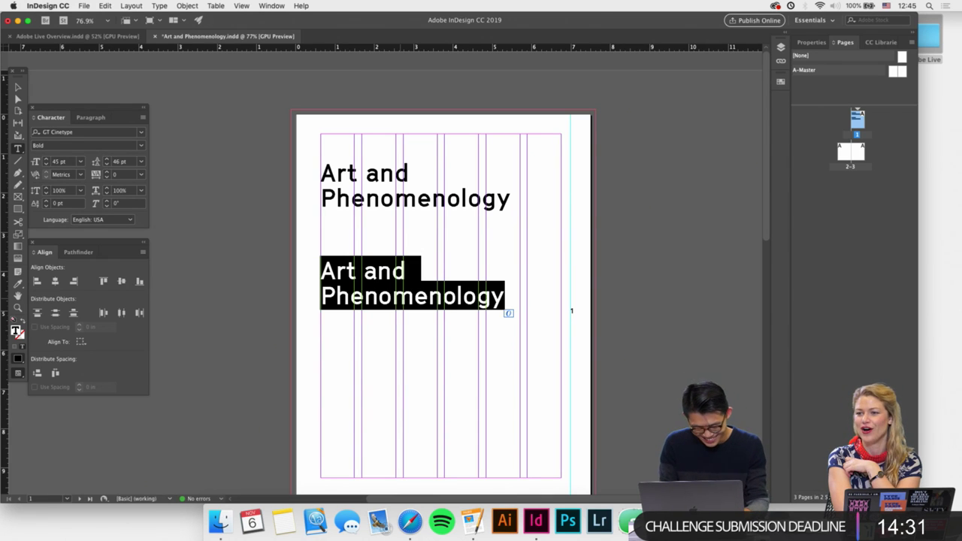
type("A \\")
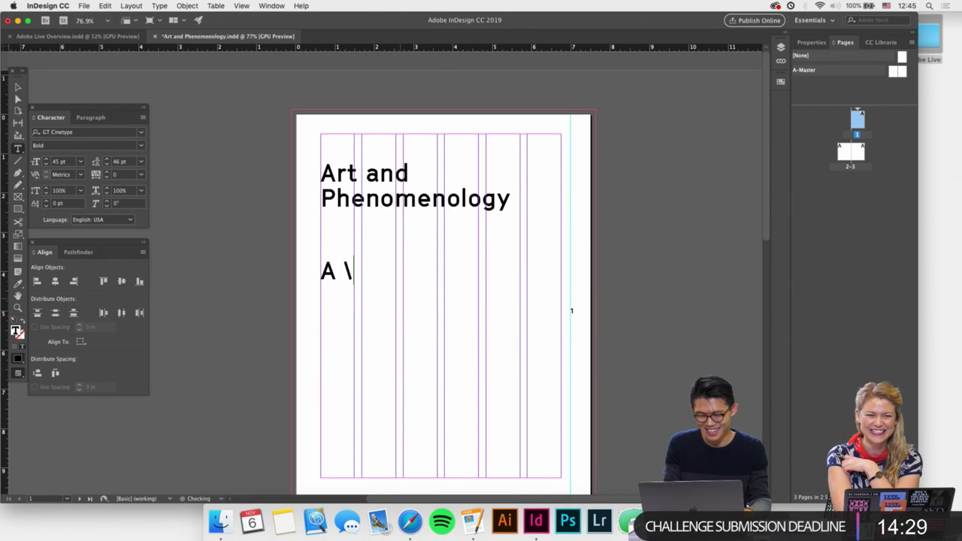
key("BackSpace")
key("BackSpace")
key("BackSpace")
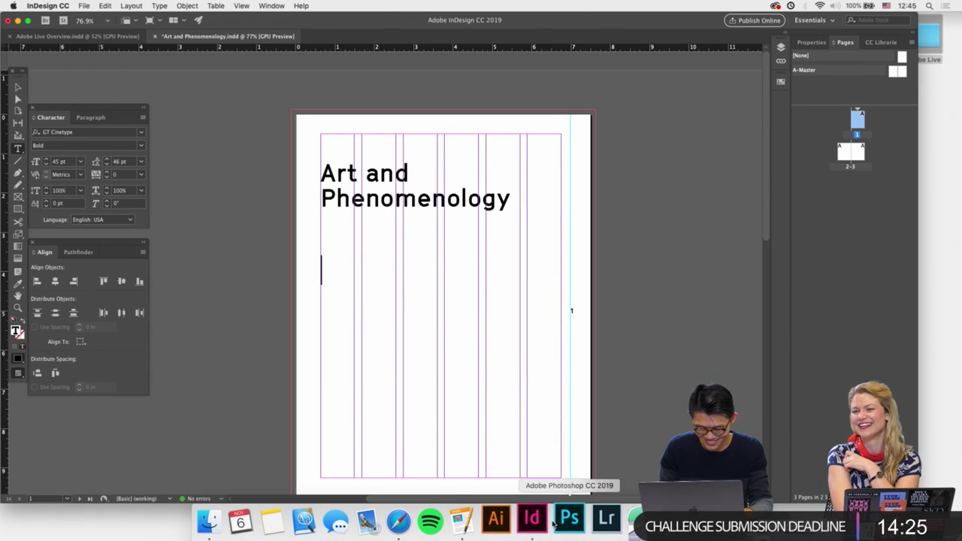
left_click(88, 37)
Scroll to the Specs page and copy 'a research journal' from its Name line.
scroll(387, 259, "up", 10)
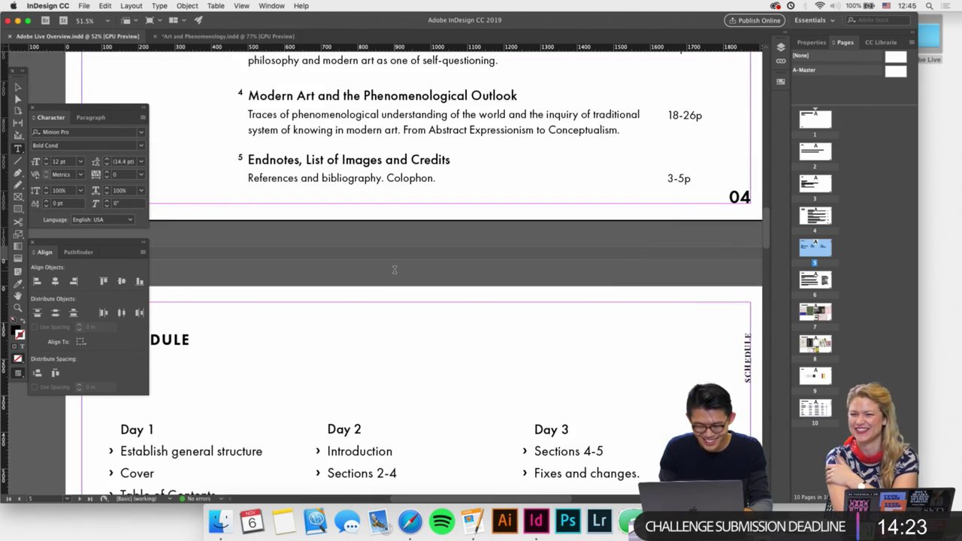
scroll(394, 269, "up", 15)
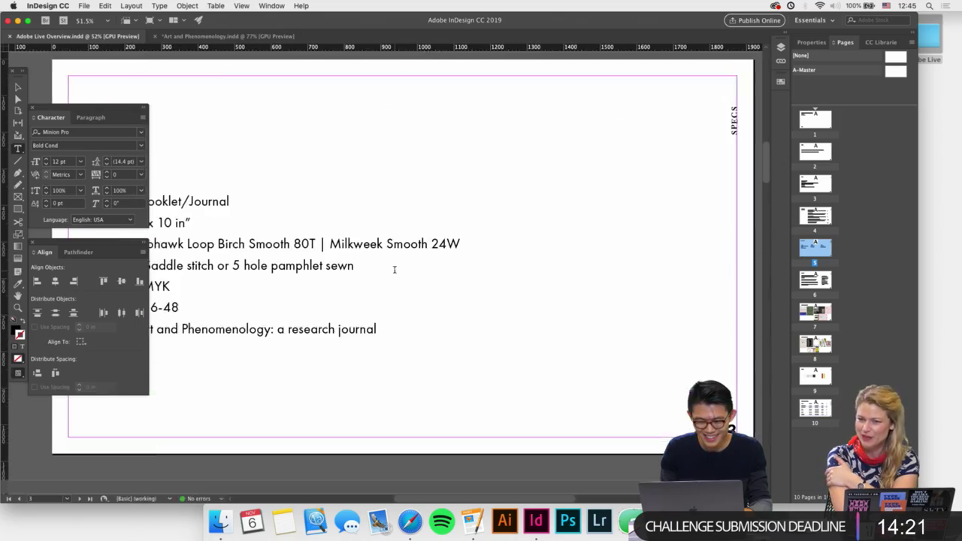
scroll(394, 269, "down", 10)
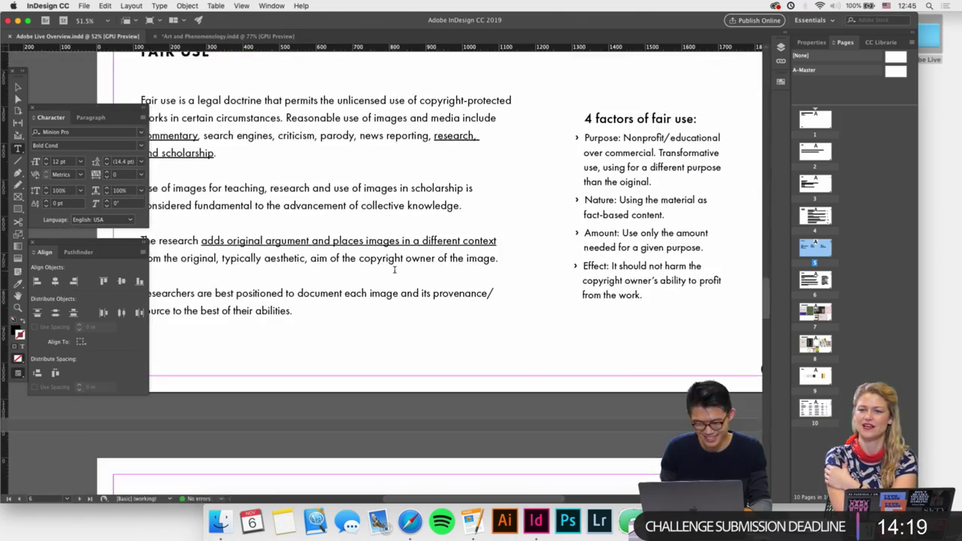
scroll(394, 269, "up", 15)
scroll(394, 269, "up", 15)
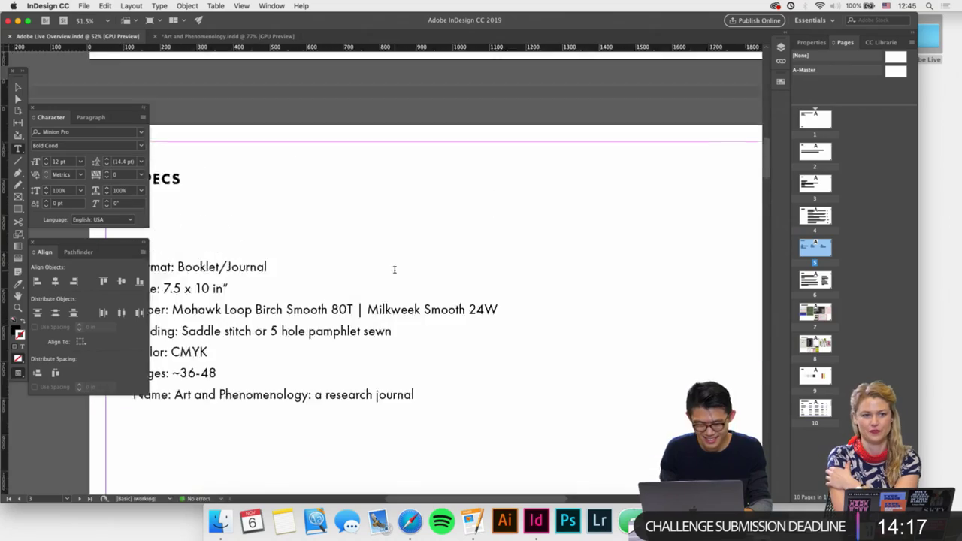
scroll(394, 269, "down", 15)
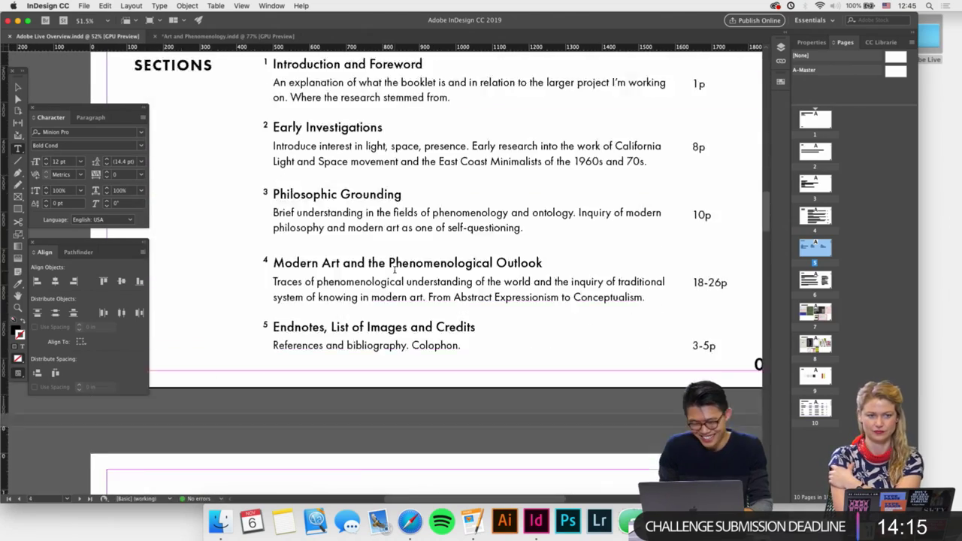
scroll(394, 269, "up", 10)
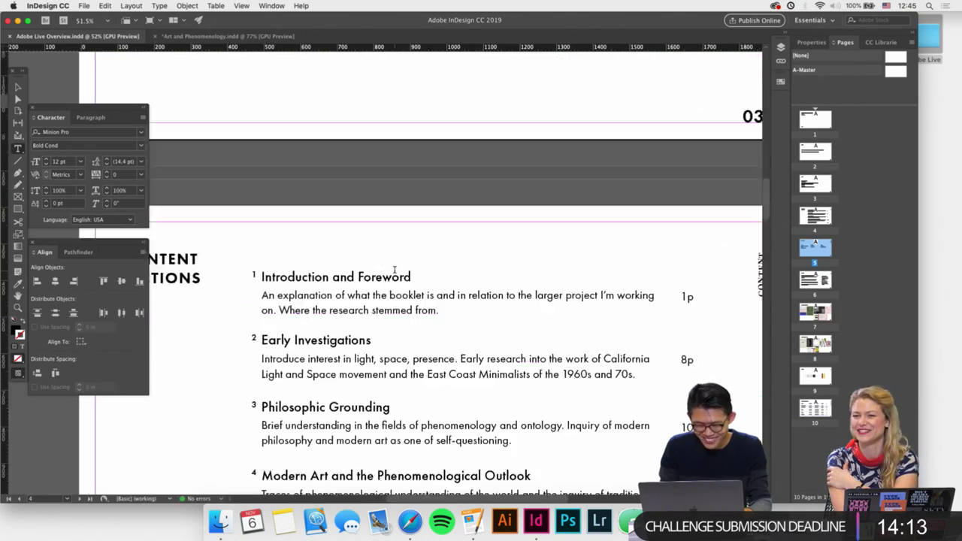
scroll(394, 269, "down", 1)
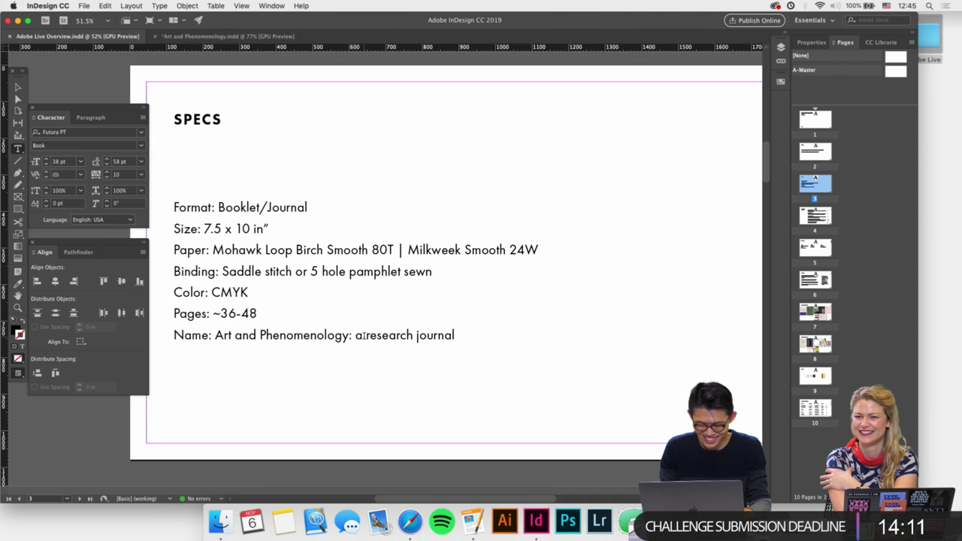
left_click_drag(356, 335, 467, 336)
key("ctrl+c")
left_click(467, 336)
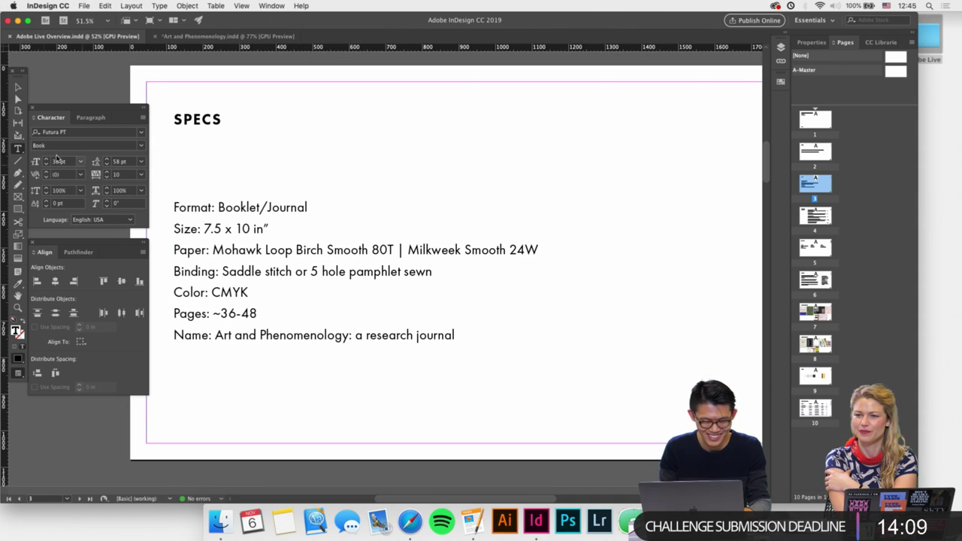
key("Escape")
Paste 'a research journal' into the empty frame under the Art and Phenomenology title.
left_click(233, 36)
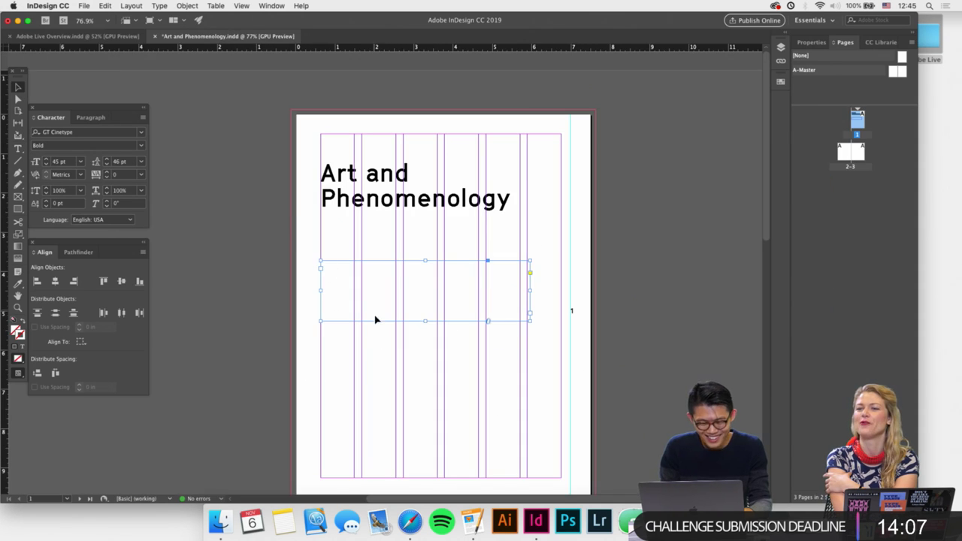
double_click(354, 293)
key("ctrl+v")
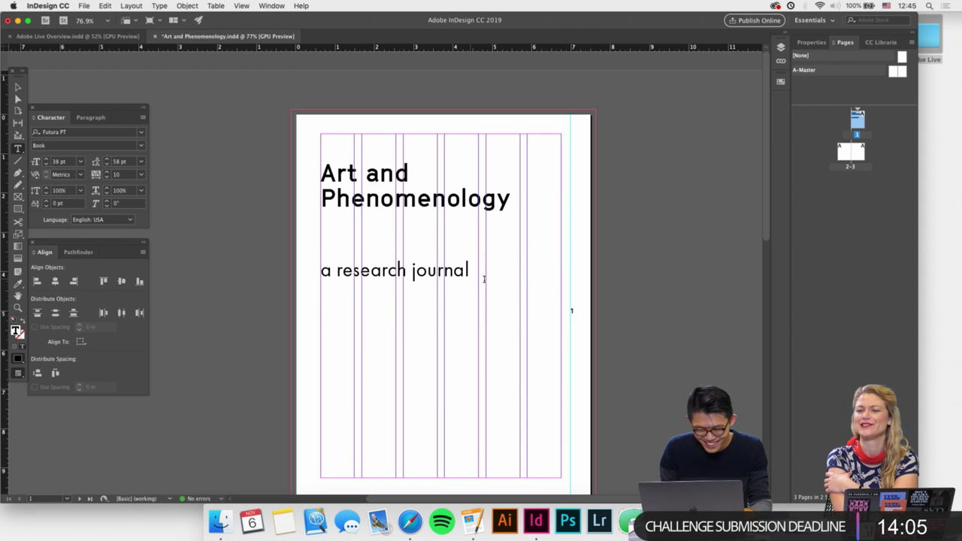
key("ctrl+a")
Set the subtitle in GT Cinetype Regular at 25 pt.
left_click(76, 131)
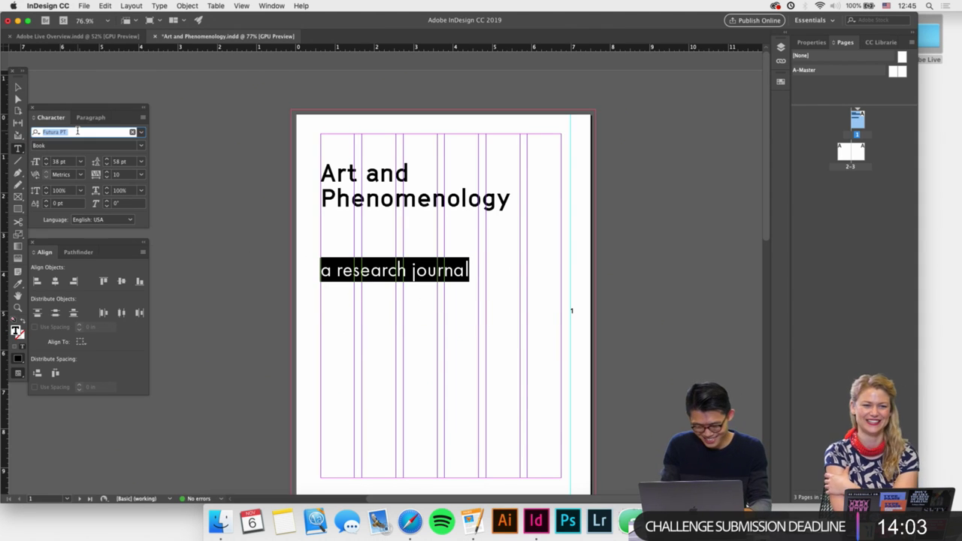
type("cine")
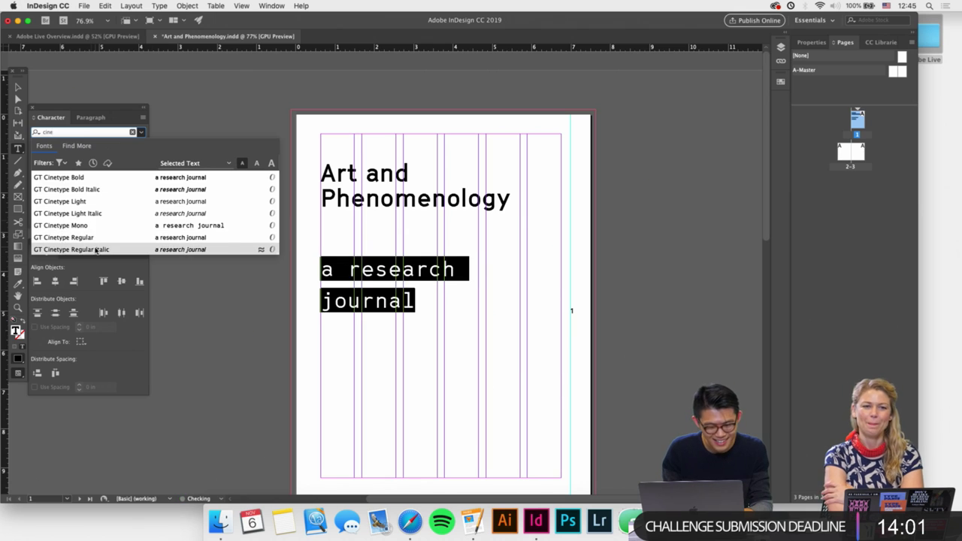
left_click(93, 238)
left_click(484, 270)
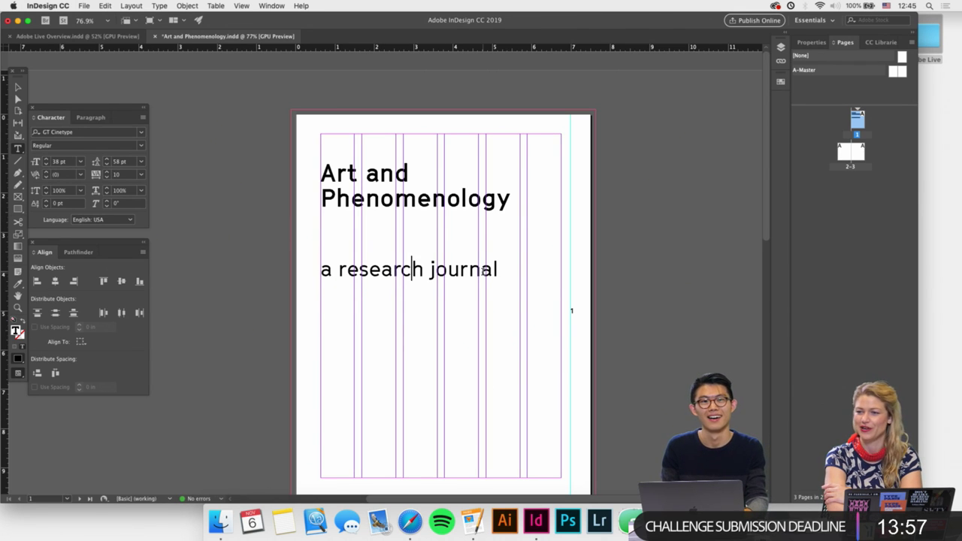
left_click_drag(504, 274, 172, 196)
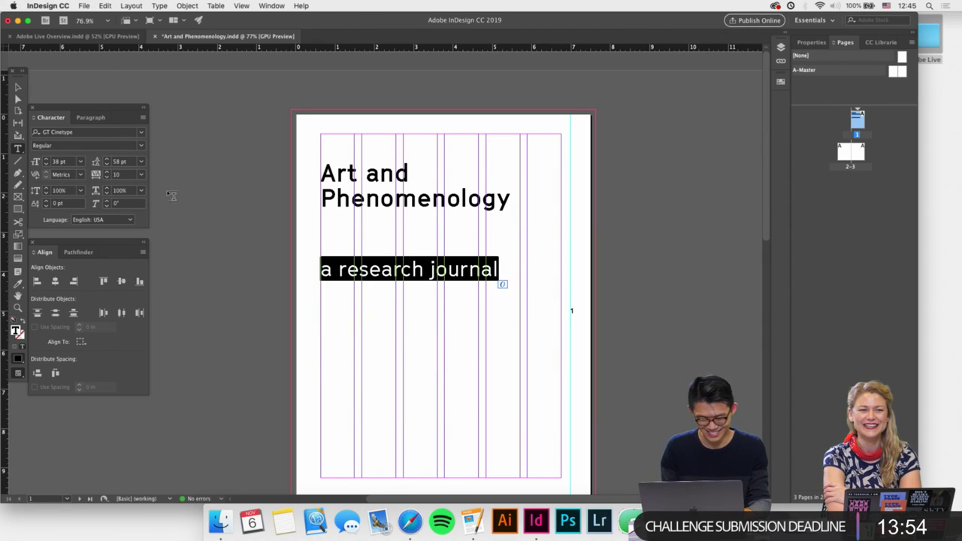
left_click(60, 162)
type("25")
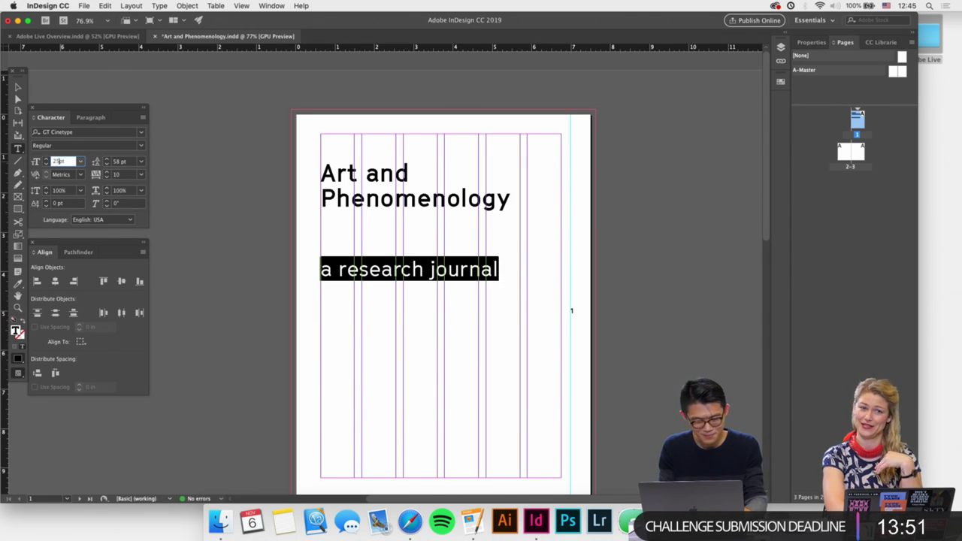
key("Return")
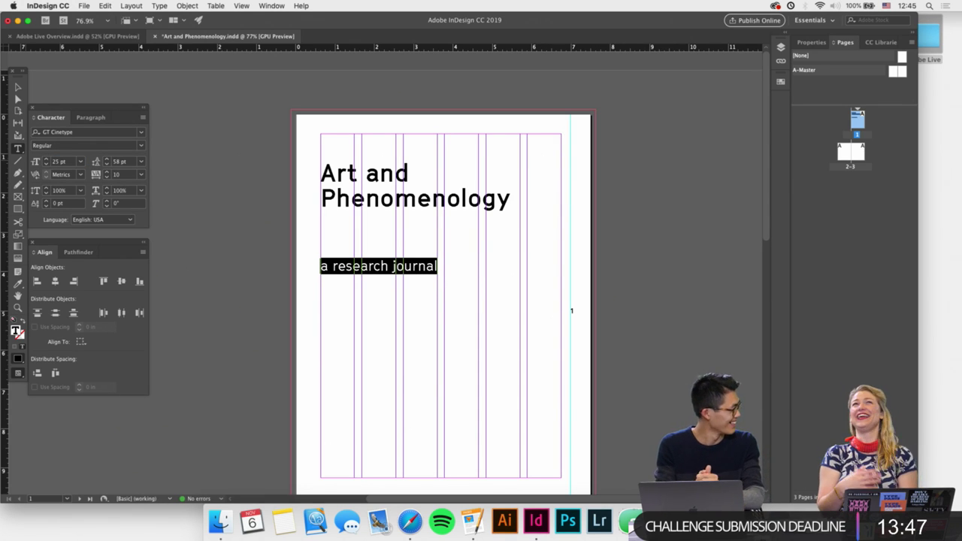
key("Escape")
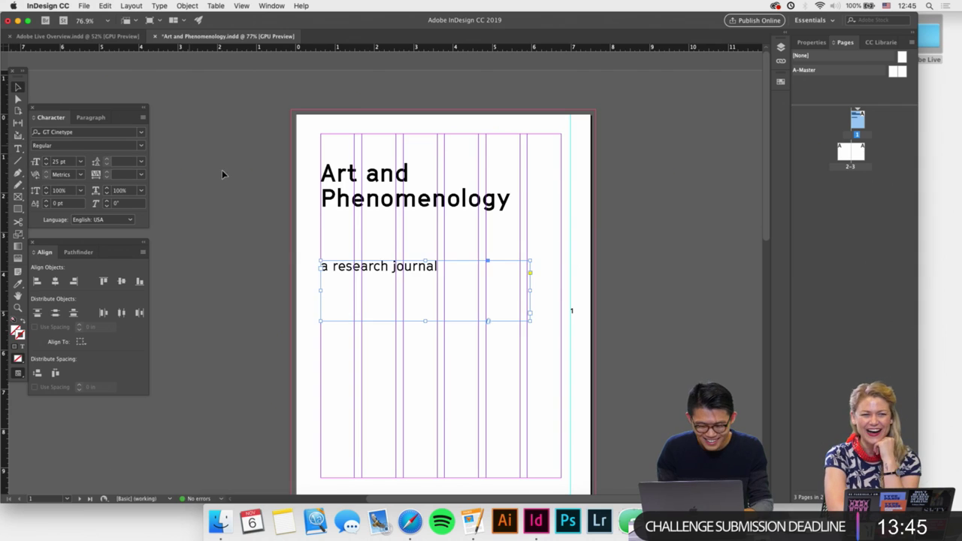
Capitalise the initial letters so the subtitle reads 'A Research Journal'.
left_click(221, 170)
scroll(277, 292, "up", 2)
double_click(335, 267)
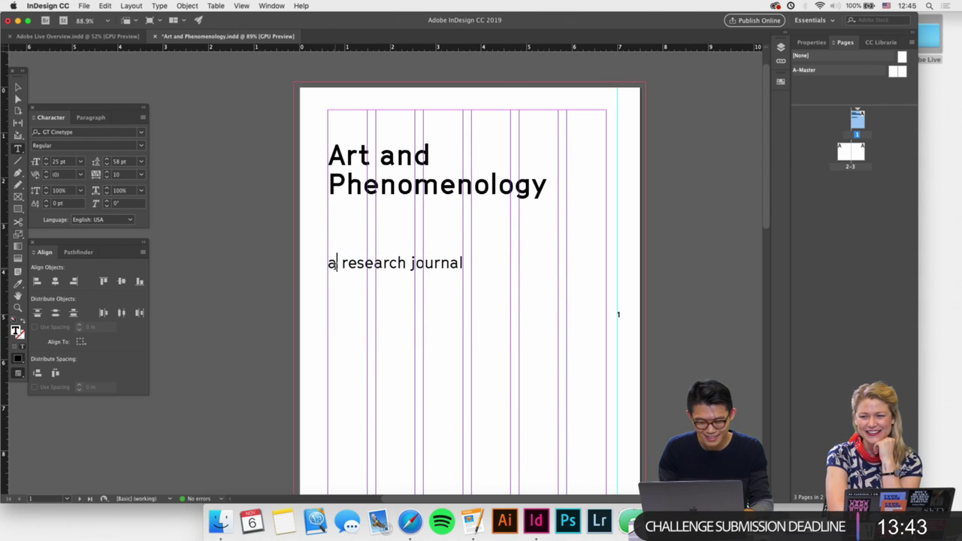
key("BackSpace")
type("A")
key("Right")
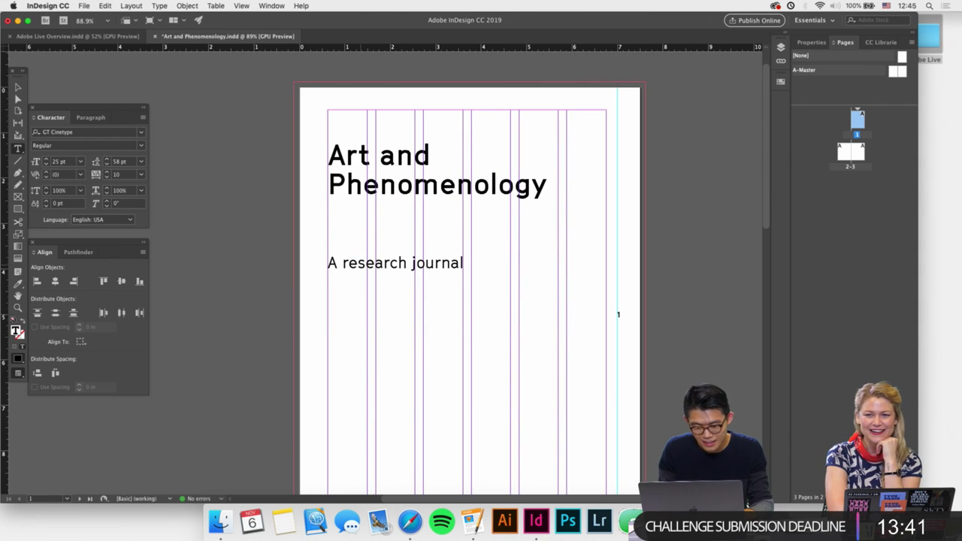
key("shift+Right")
type("R")
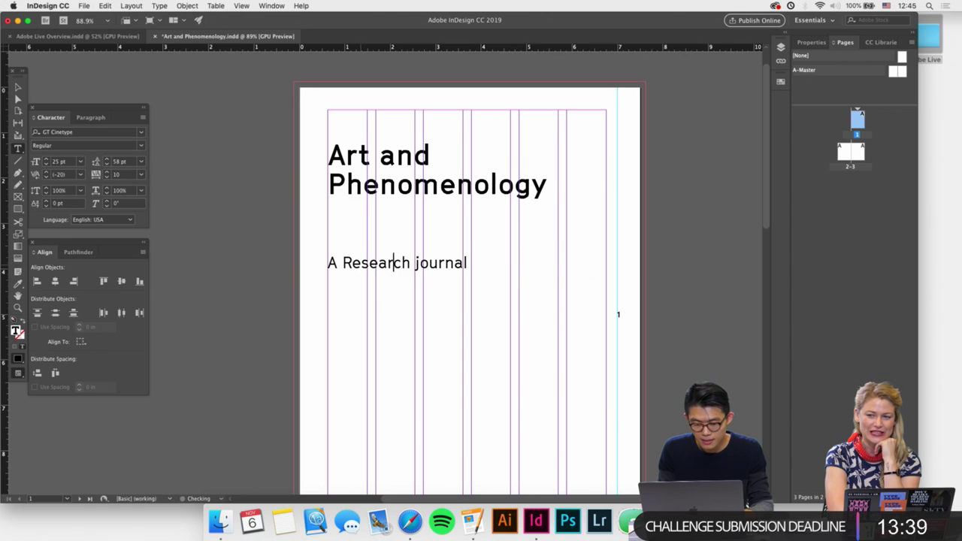
key("Right")
key("Right")
key("Right")
key("shift+Right")
type("J")
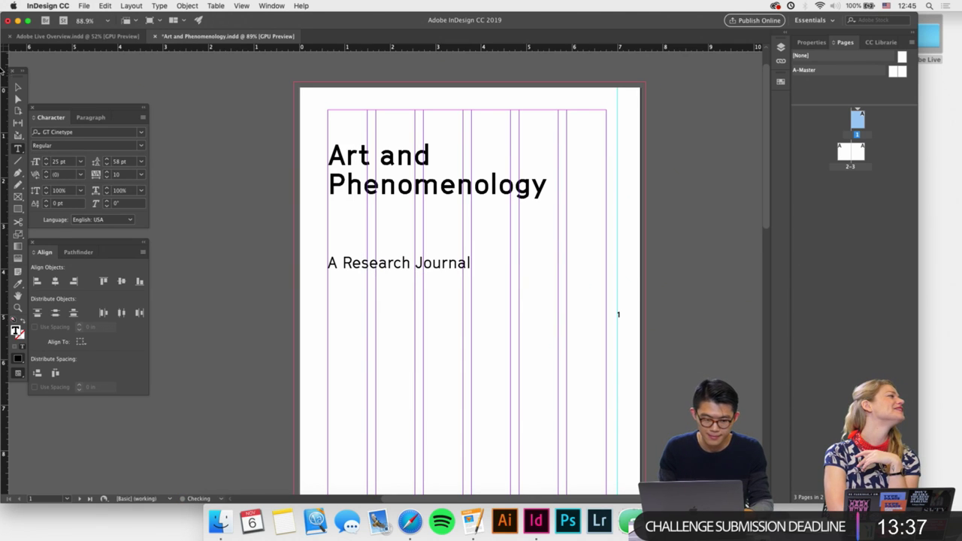
key("Escape")
Apply All Caps, widen tracking to 50, and set the subtitle to 18 pt.
left_click(143, 117)
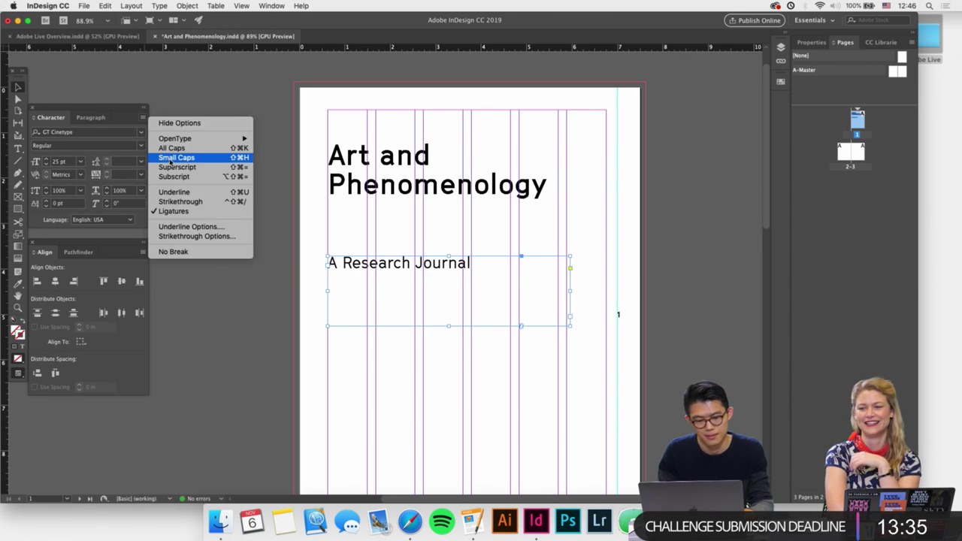
left_click(172, 144)
left_click(429, 359)
triple_click(426, 271)
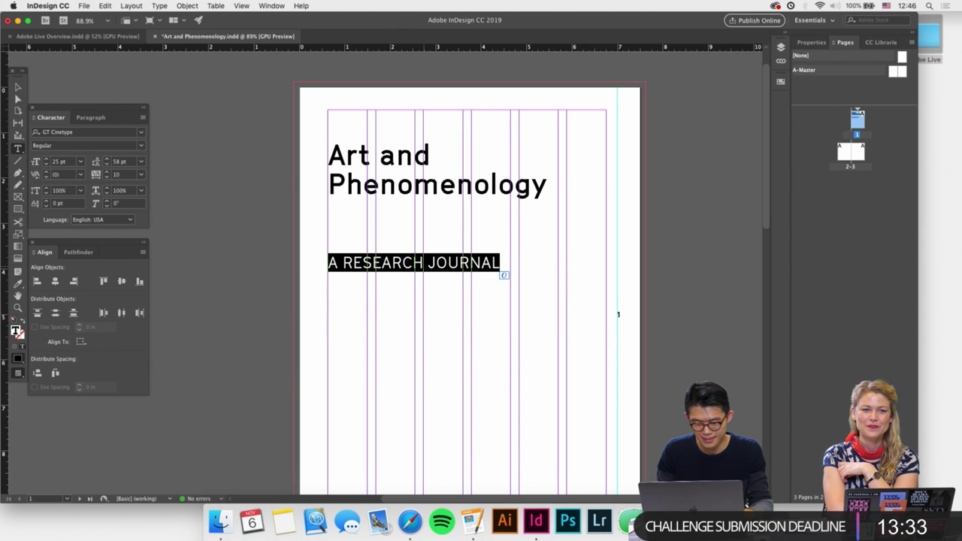
key("alt+Right")
key("alt+Right")
key("alt+Right")
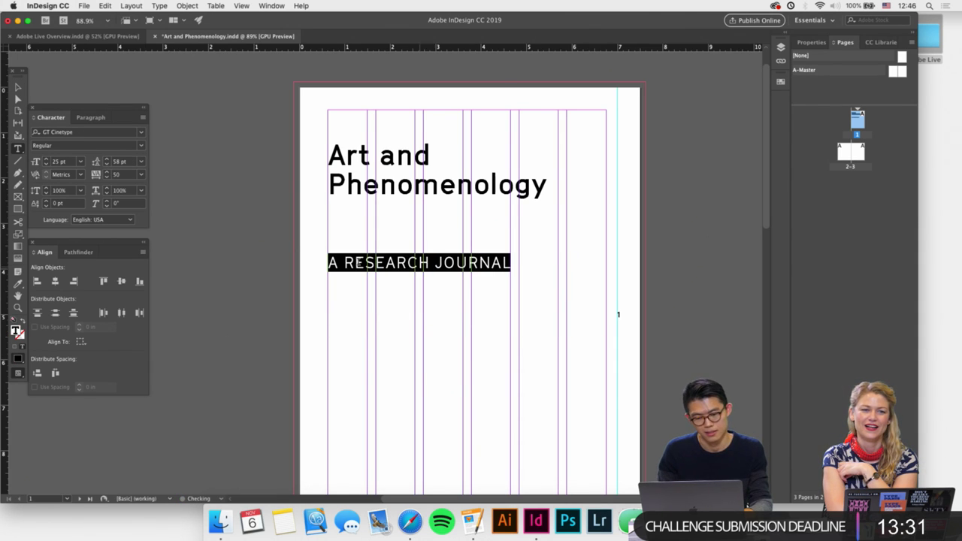
left_click(44, 165)
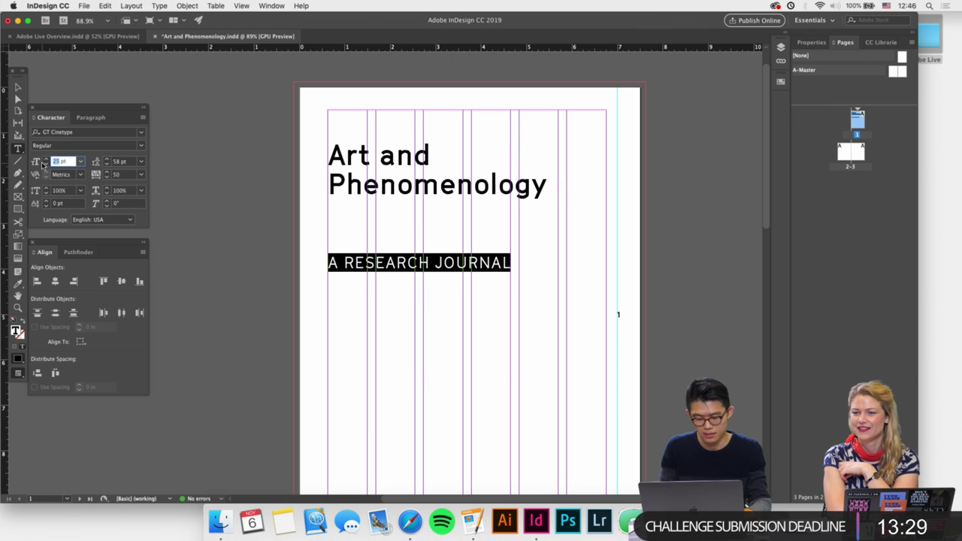
type("18")
key("Return")
Move the subtitle frame up closer beneath the title.
left_click(18, 87)
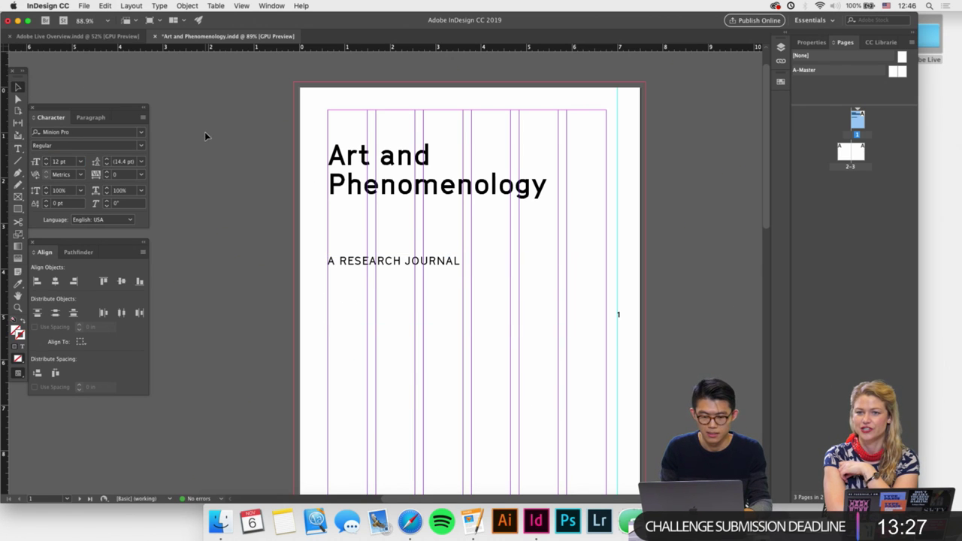
left_click(339, 292)
left_click_drag(381, 263, 380, 225)
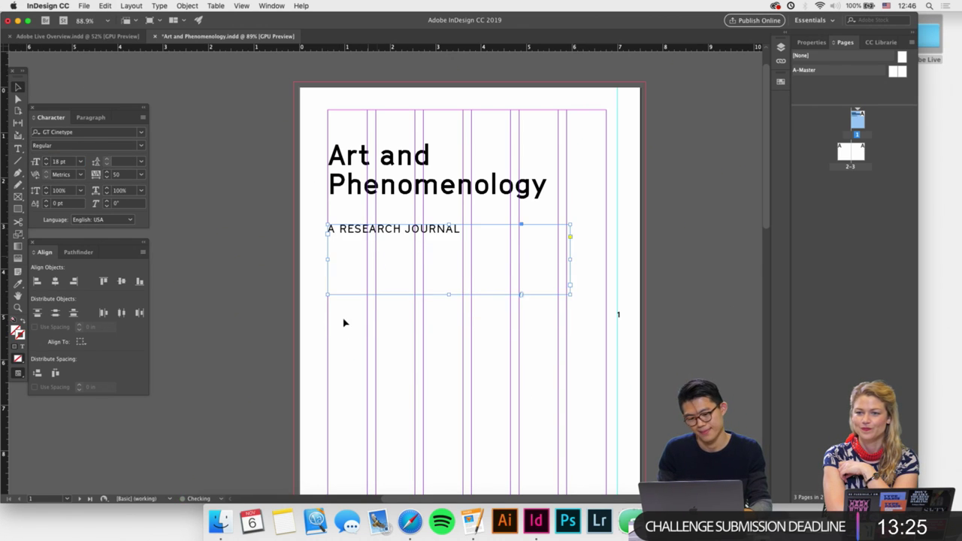
left_click(344, 323)
key("super+minus")
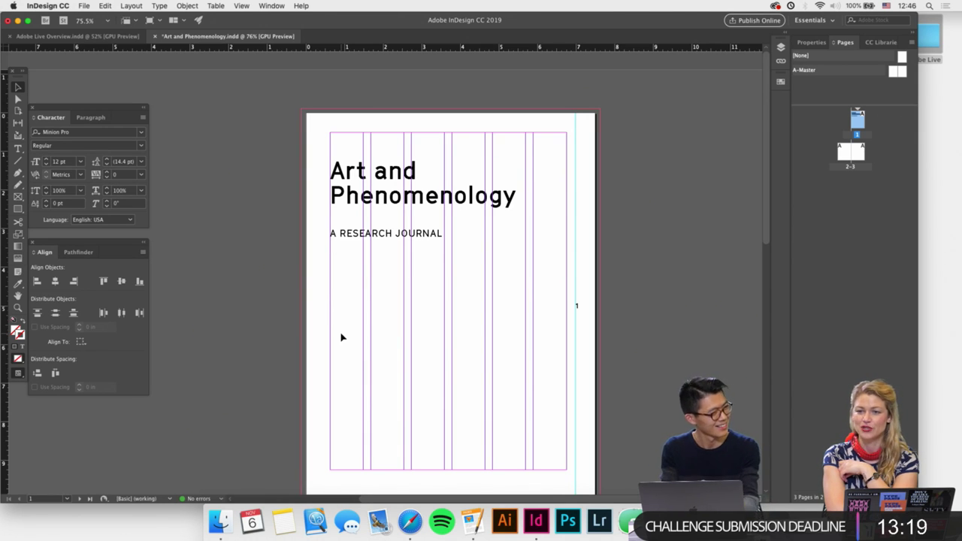
Review the two-line title text and frame, then select the A RESEARCH JOURNAL frame.
double_click(376, 197)
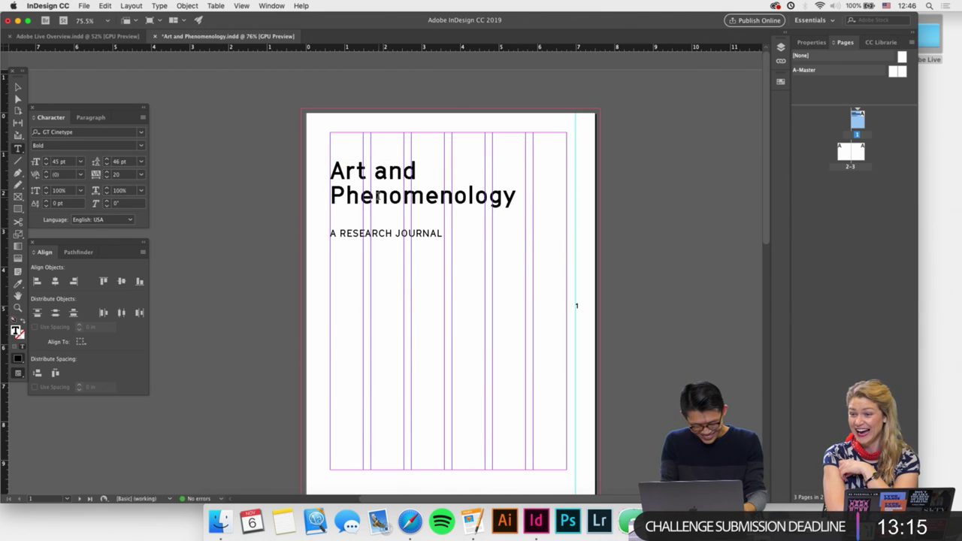
key("super+a")
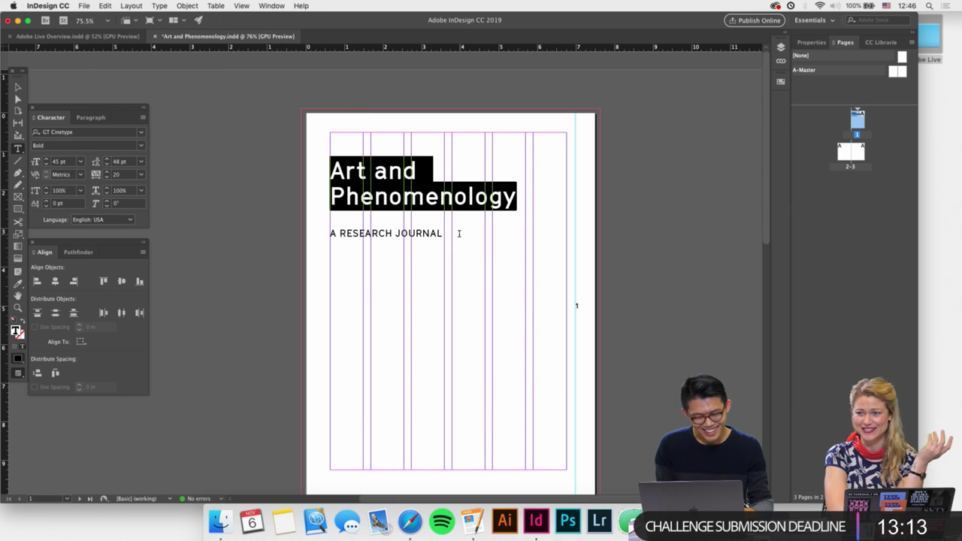
left_click(465, 239)
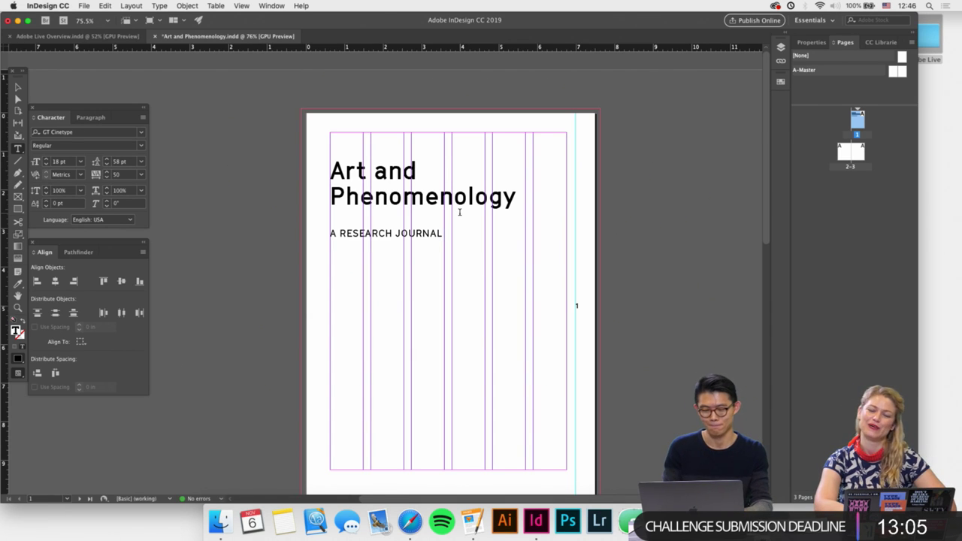
left_click(446, 193)
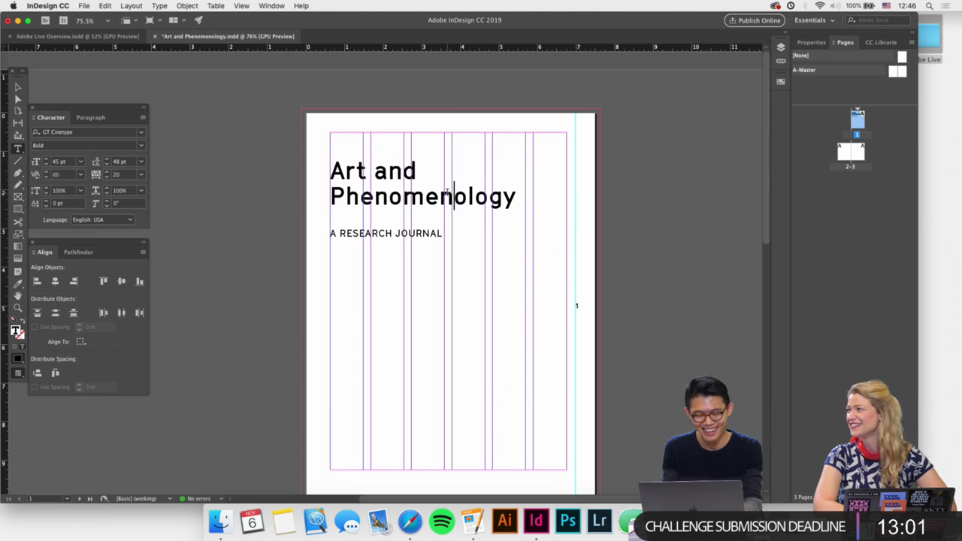
left_click_drag(517, 198, 331, 168)
left_click(363, 171)
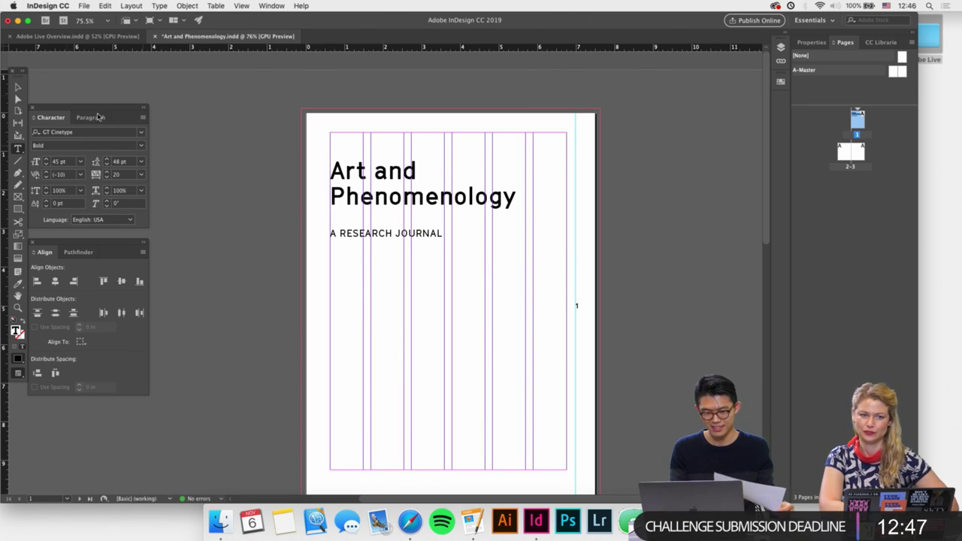
key("Escape")
left_click(72, 86)
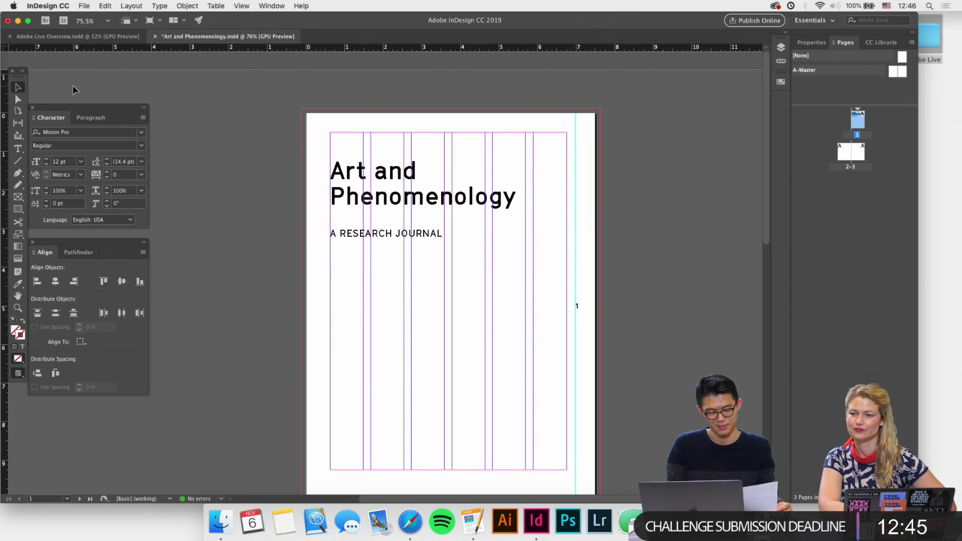
left_click(402, 197)
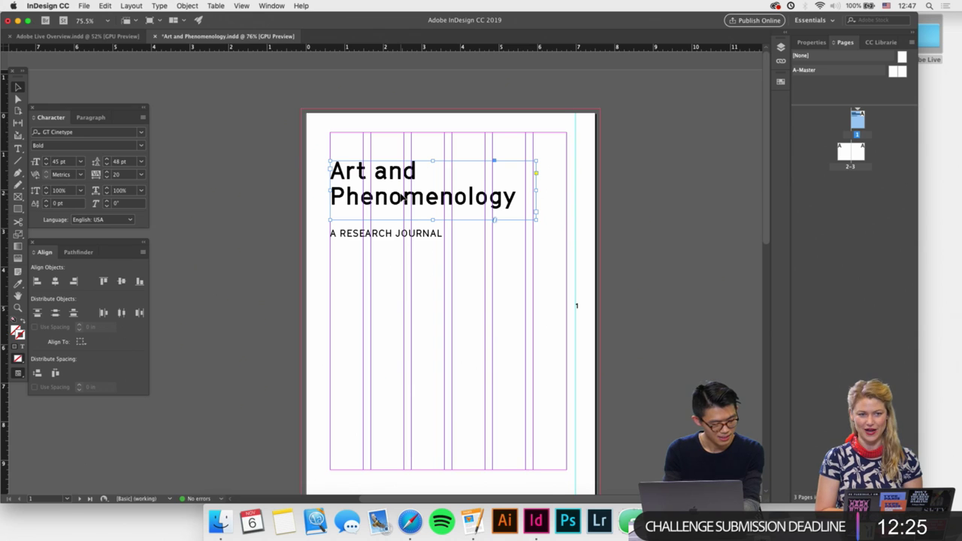
left_click(356, 328)
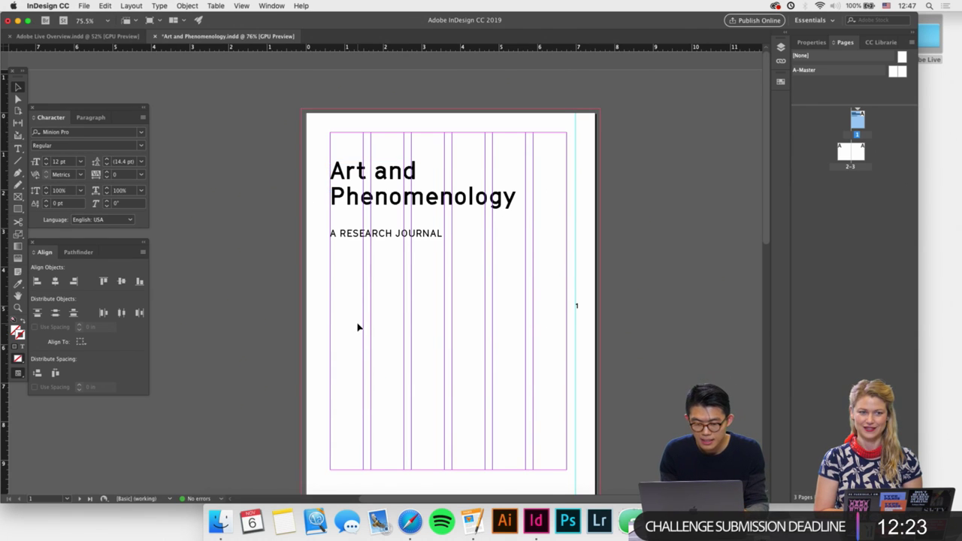
left_click(424, 289)
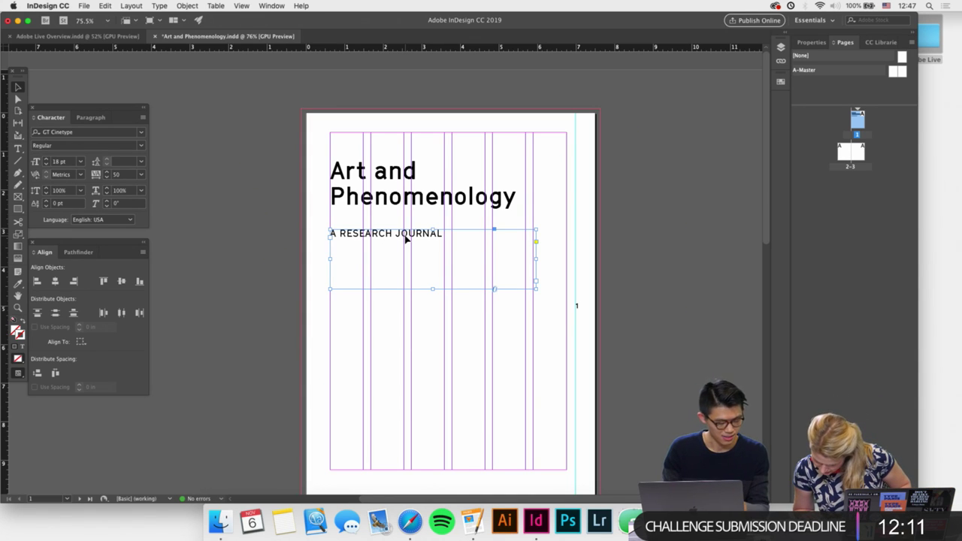
Fine-tune the title's tracking and change its font style to Regular.
left_click(427, 318)
left_click(393, 234)
double_click(406, 195)
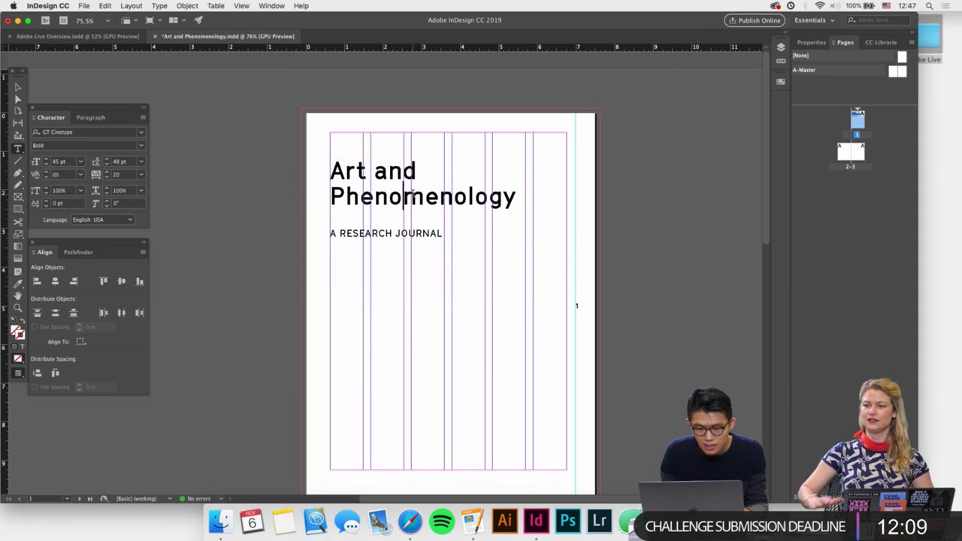
triple_click(409, 194)
key("alt+Right")
key("alt+Right")
key("alt+Right")
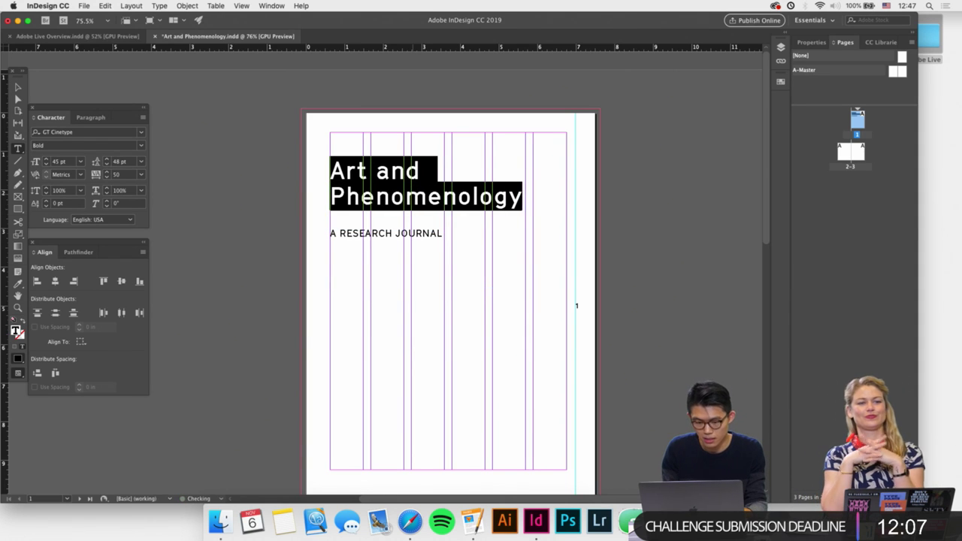
key("alt+Left")
left_click(142, 145)
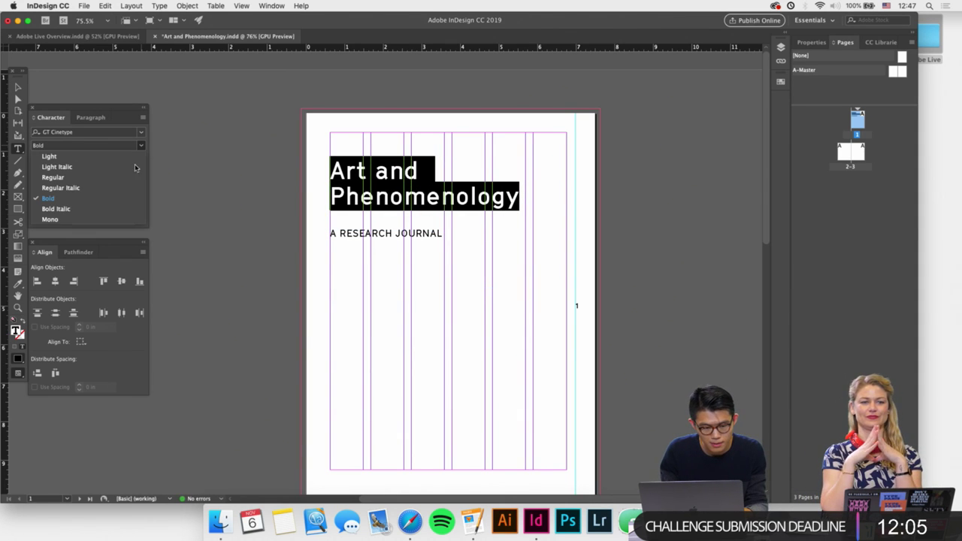
left_click(76, 179)
left_click(466, 194)
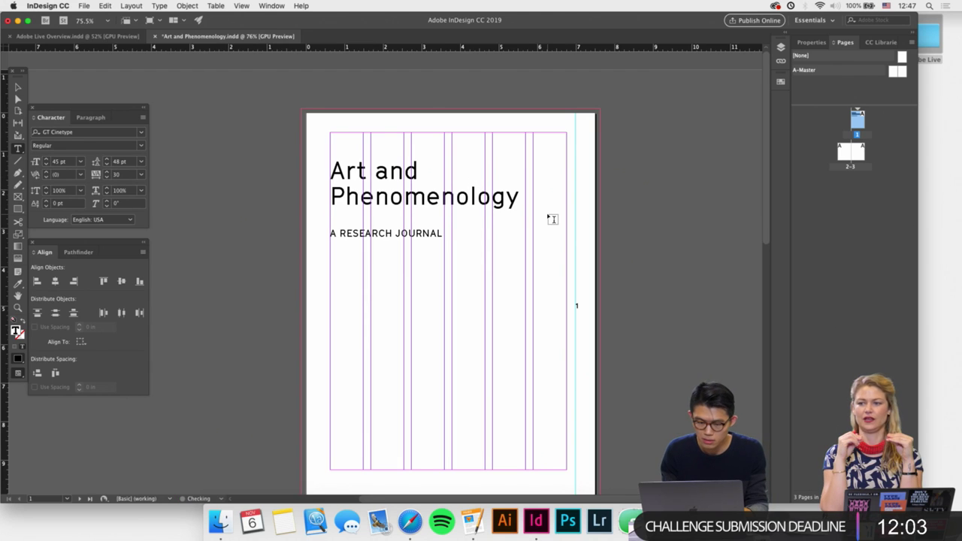
scroll(552, 217, "up", 2)
key("Escape")
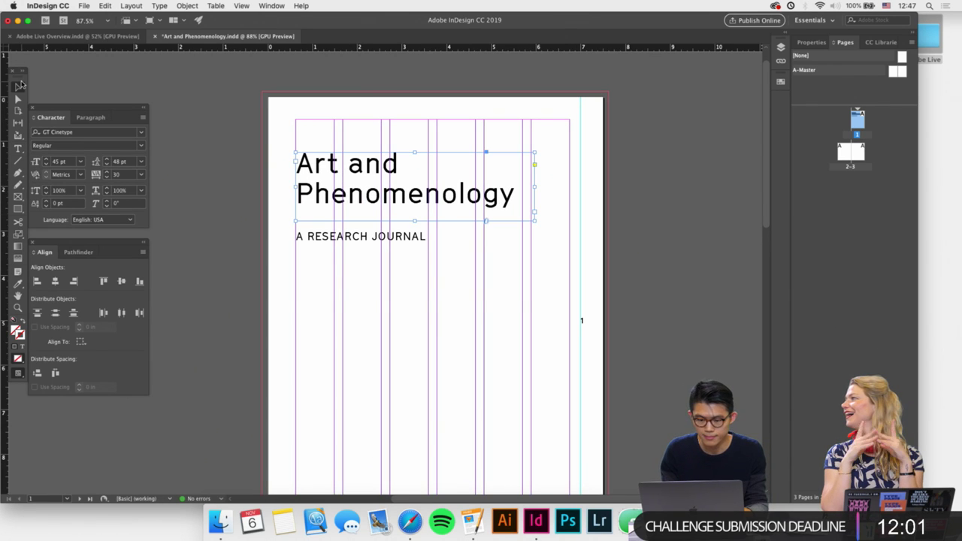
Move A RESEARCH JOURNAL much lower and extend the title frame downward.
double_click(335, 247)
left_click(18, 88)
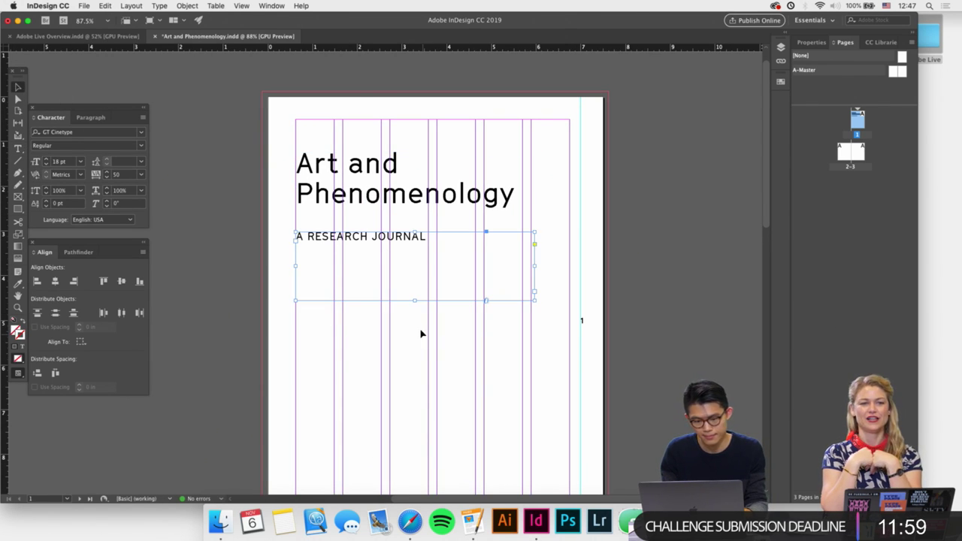
left_click_drag(390, 260, 403, 335)
left_click(428, 196)
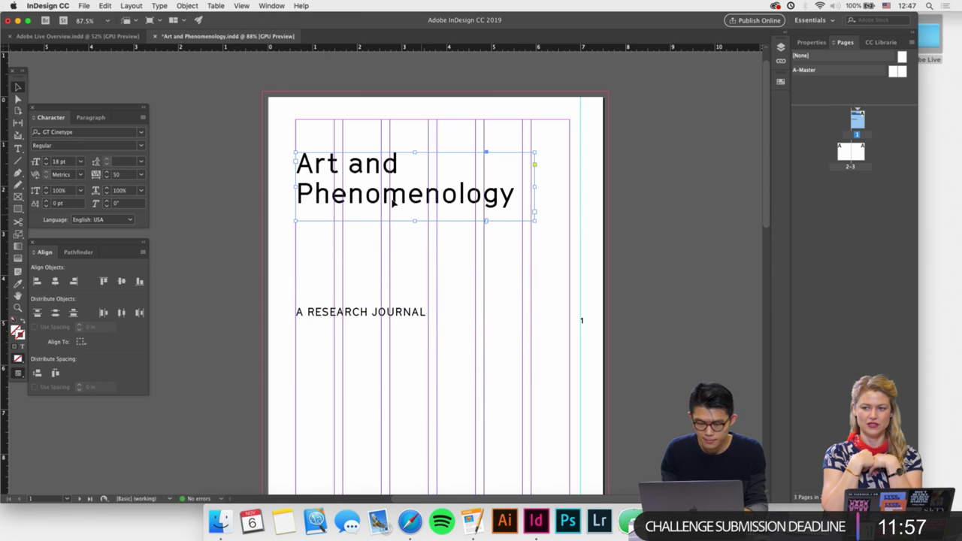
left_click_drag(413, 222, 419, 316)
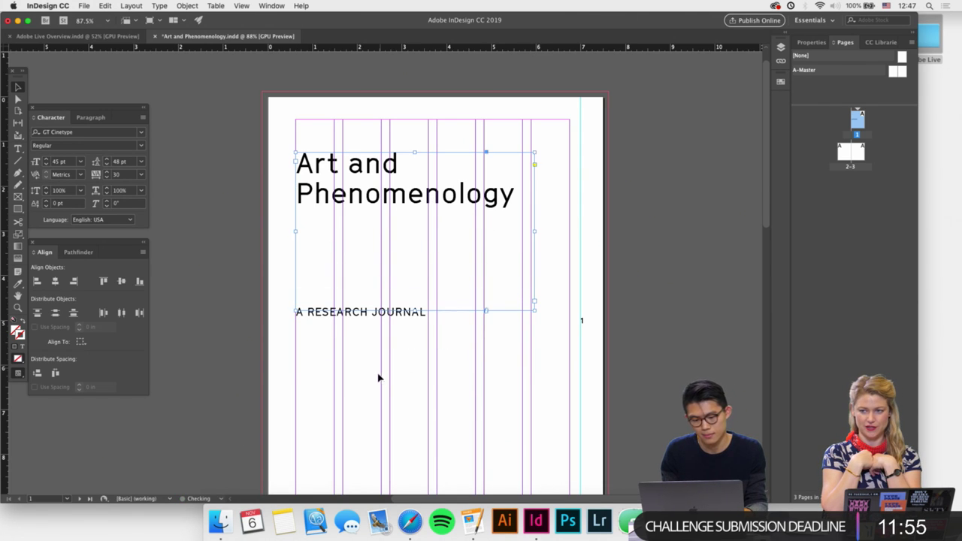
left_click_drag(345, 353, 346, 400)
left_click(340, 345)
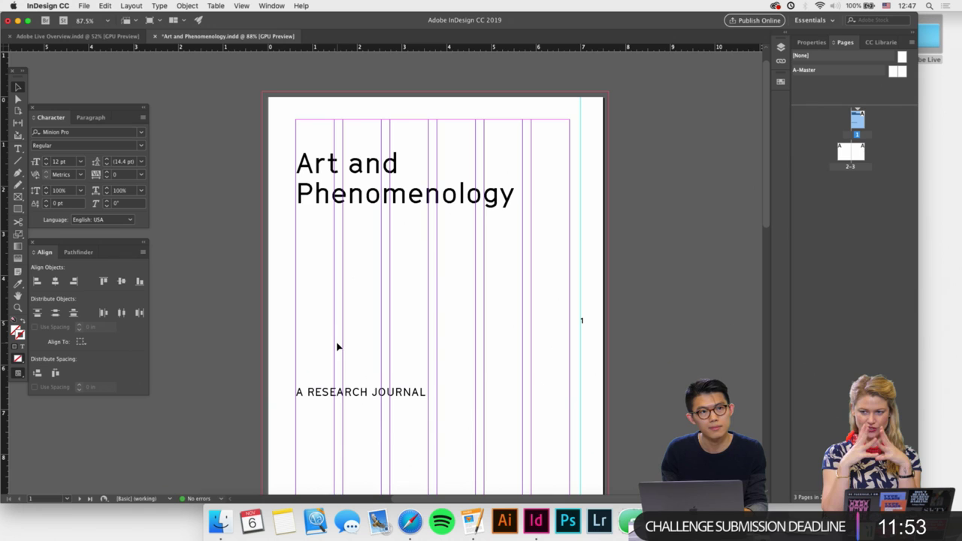
Break the title so 'and' starts its own line.
left_click(421, 251)
double_click(359, 162)
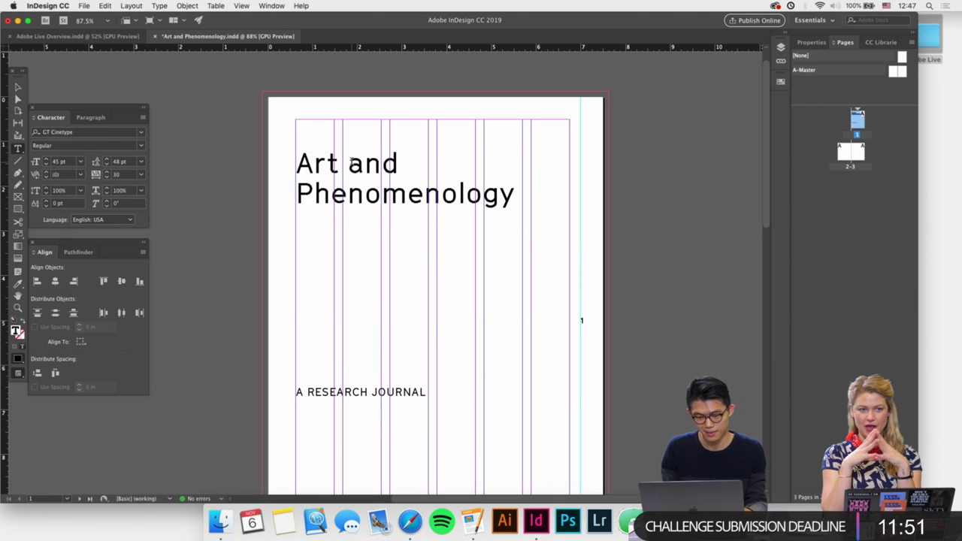
left_click(349, 163)
key("Return")
Indent 'and' with a tab on its line.
key("ctrl+a")
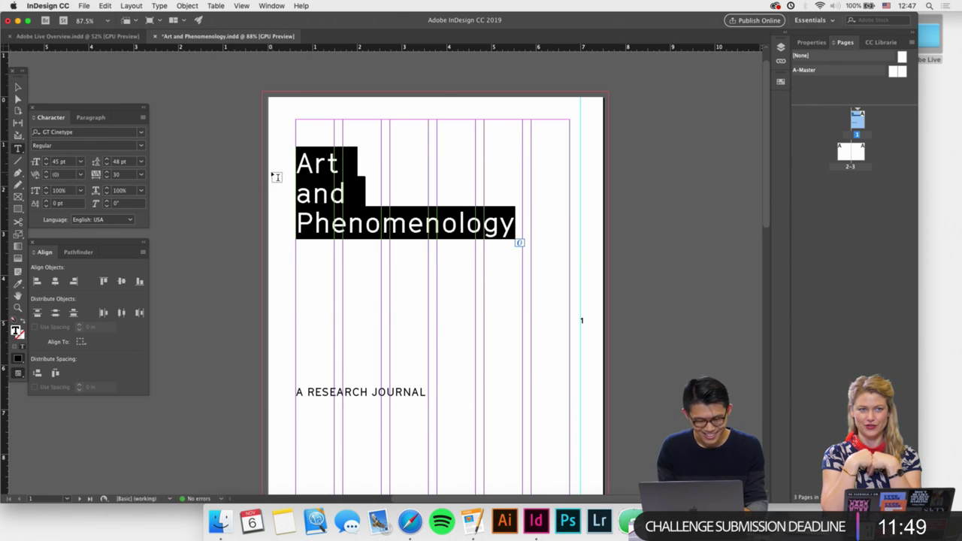
left_click(395, 198)
left_click(300, 191)
key("Tab")
key("Tab")
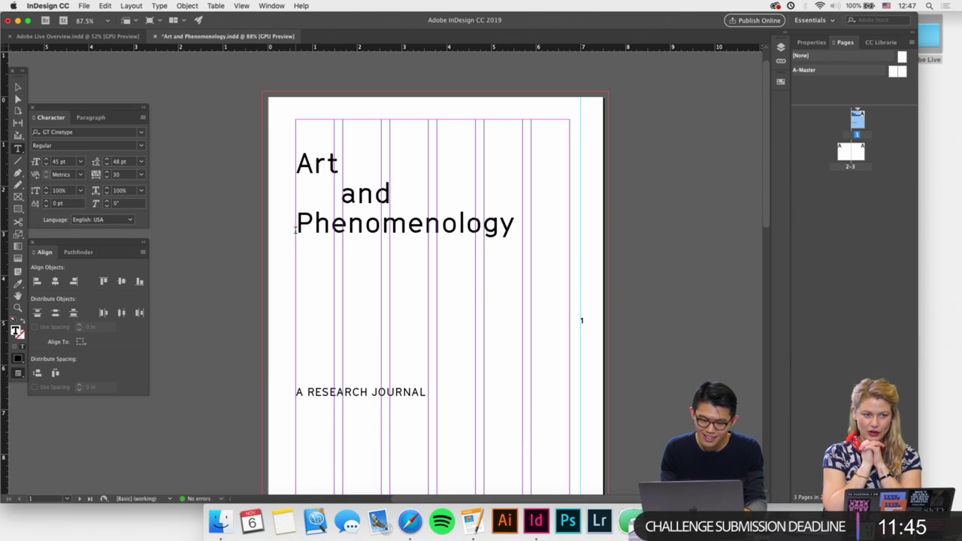
Give the whole title 58 pt leading and Bold style.
key("ctrl+a")
key("alt+Down")
key("alt+Down")
key("alt+Down")
key("alt+Down")
key("alt+Down")
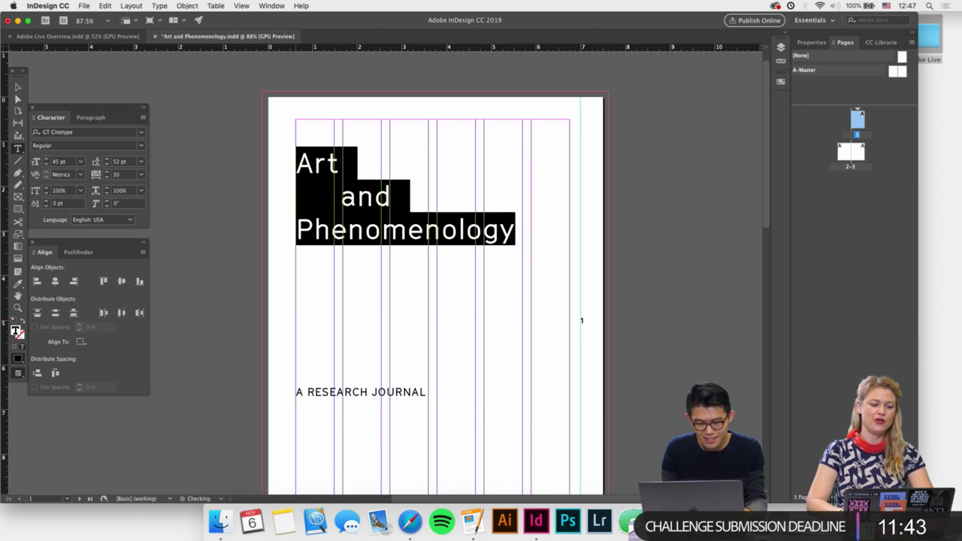
left_click(140, 145)
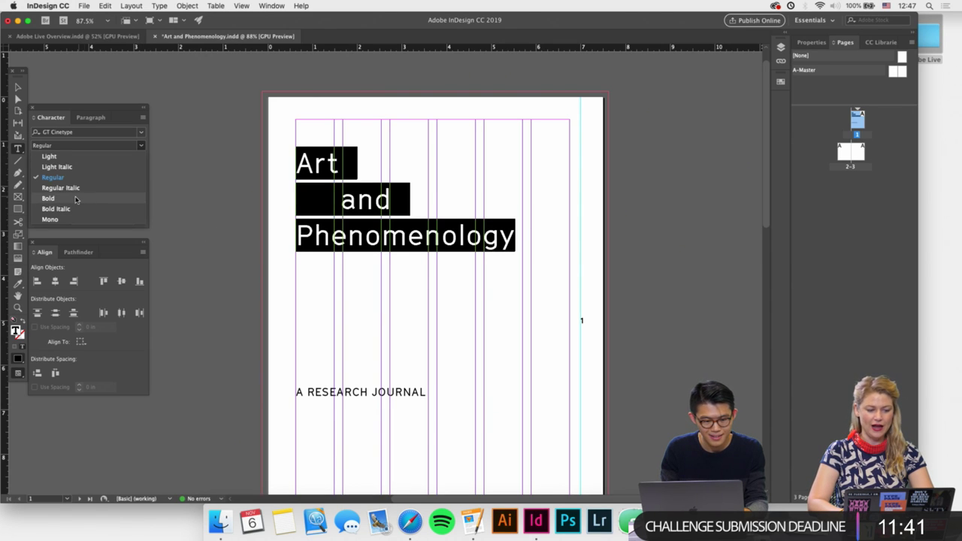
left_click(75, 200)
left_click(320, 237)
Try indenting Phenomenology, then remove the tabs so it sits flush left.
left_click(300, 234)
key("Tab")
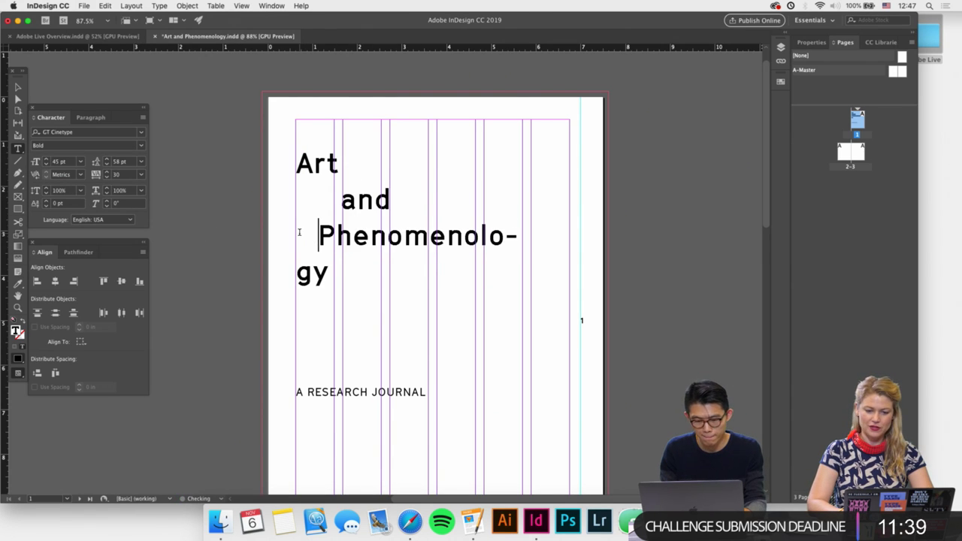
key("Tab")
key("Escape")
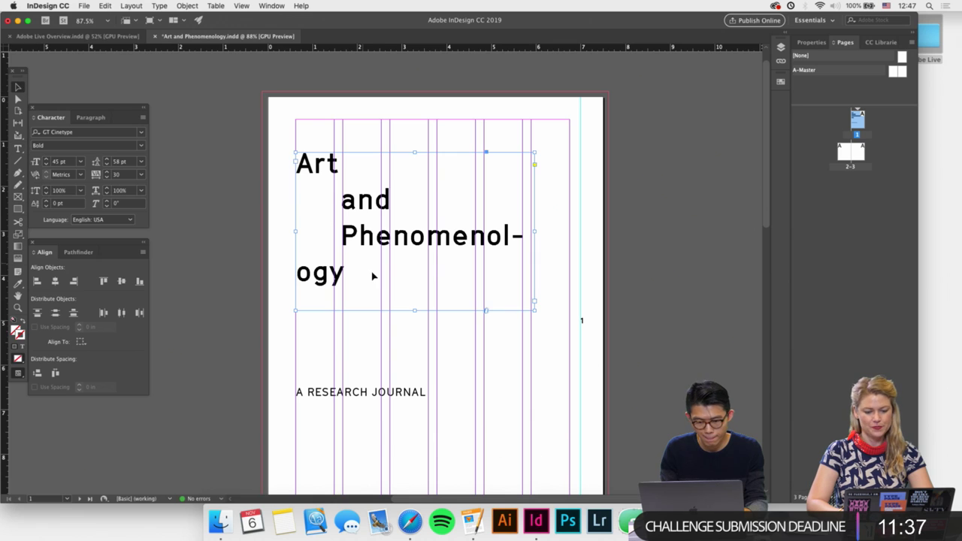
left_click_drag(415, 310, 415, 362)
double_click(342, 236)
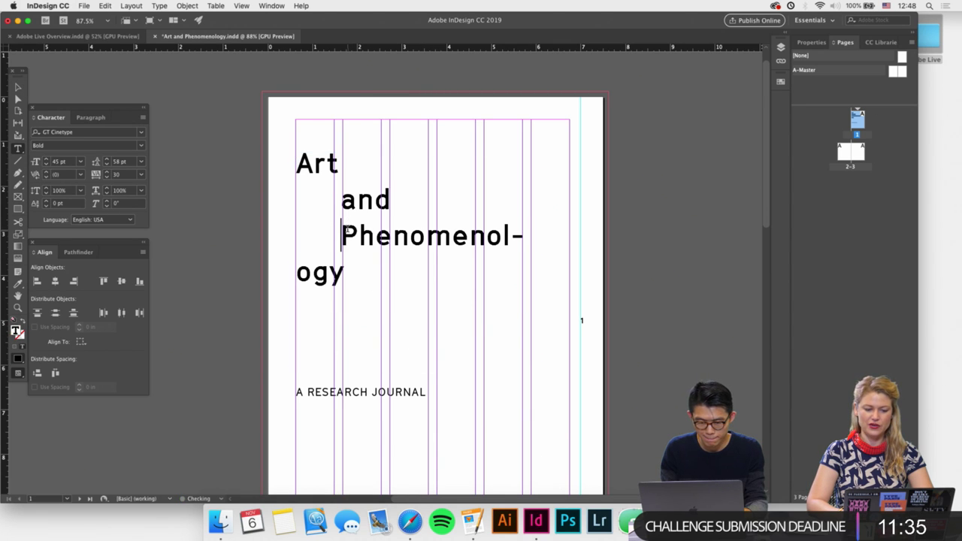
key("BackSpace")
key("BackSpace")
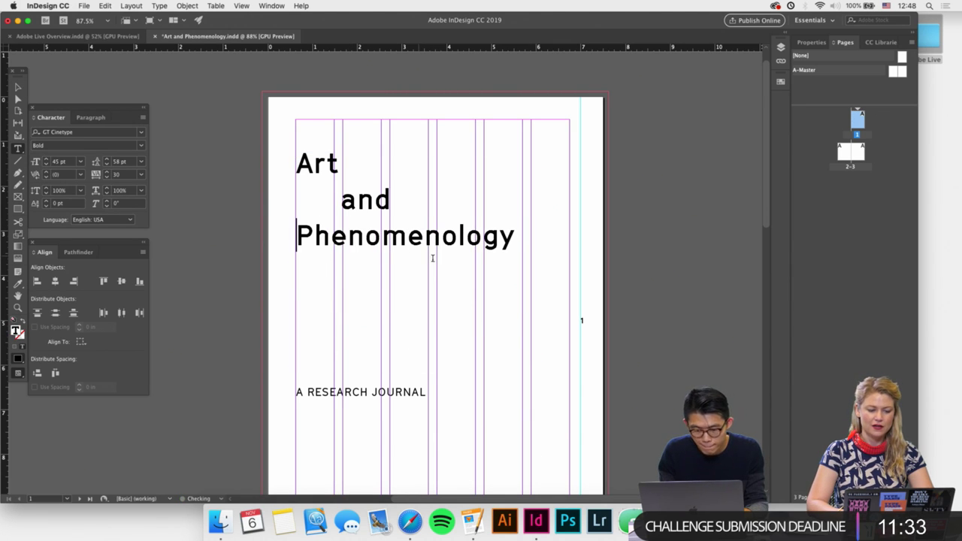
key("Escape")
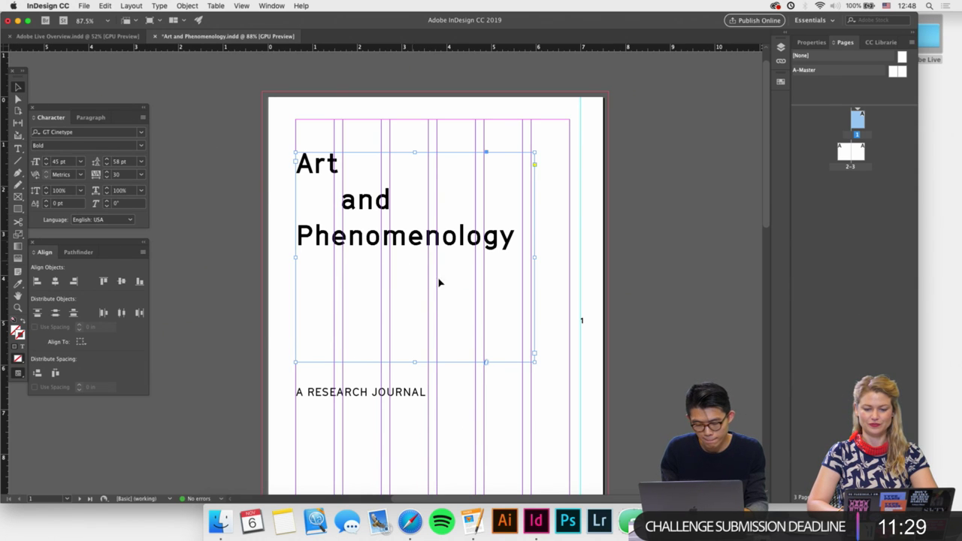
left_click(275, 336)
Select all the title text and its font size value in the Character panel.
scroll(275, 336, "down", 2)
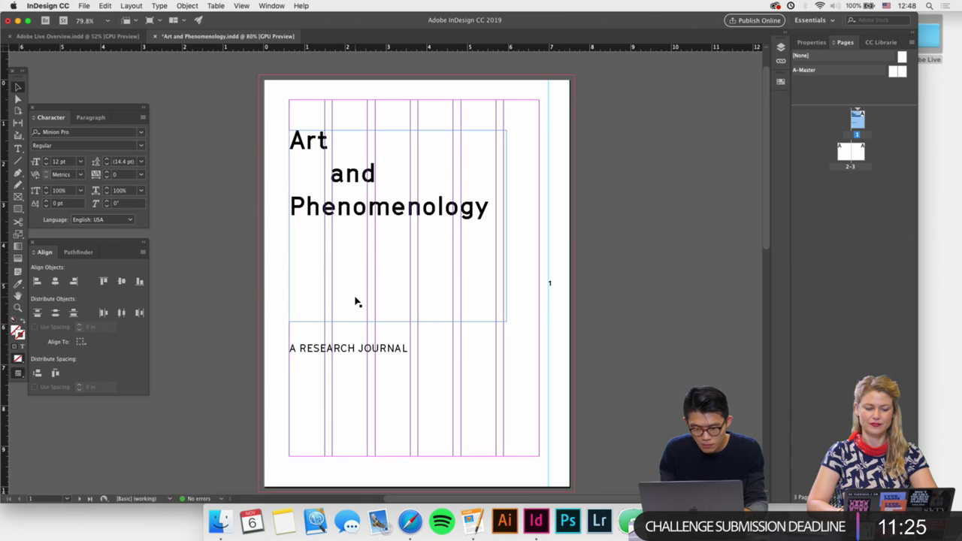
double_click(381, 242)
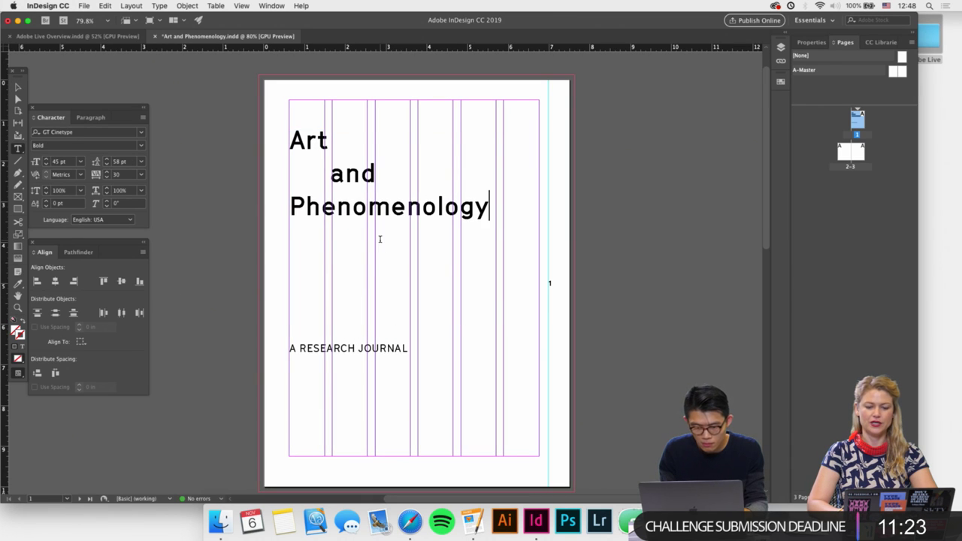
key("super+a")
double_click(59, 162)
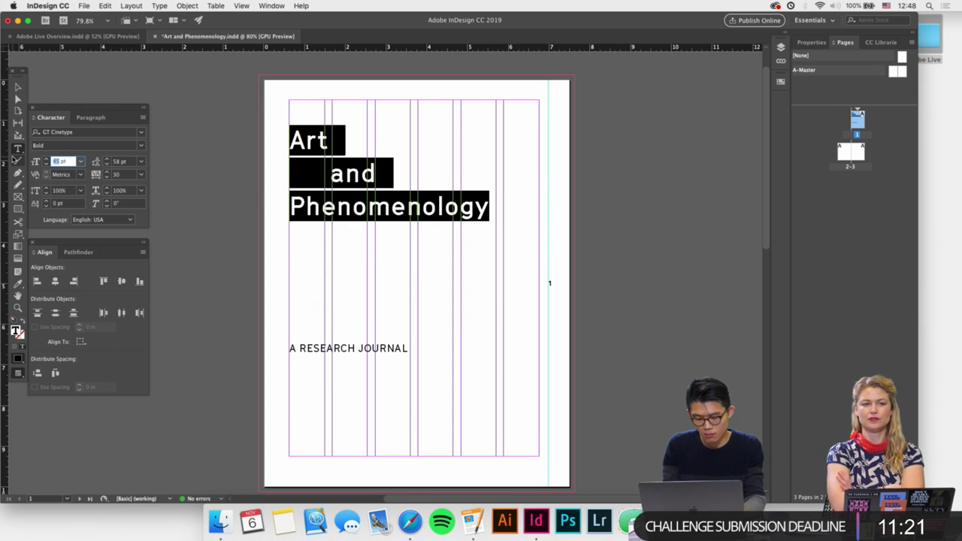
Apply the 60 pt title size and lower the title frame's bottom edge slightly.
type("60")
key("Return")
left_click(18, 86)
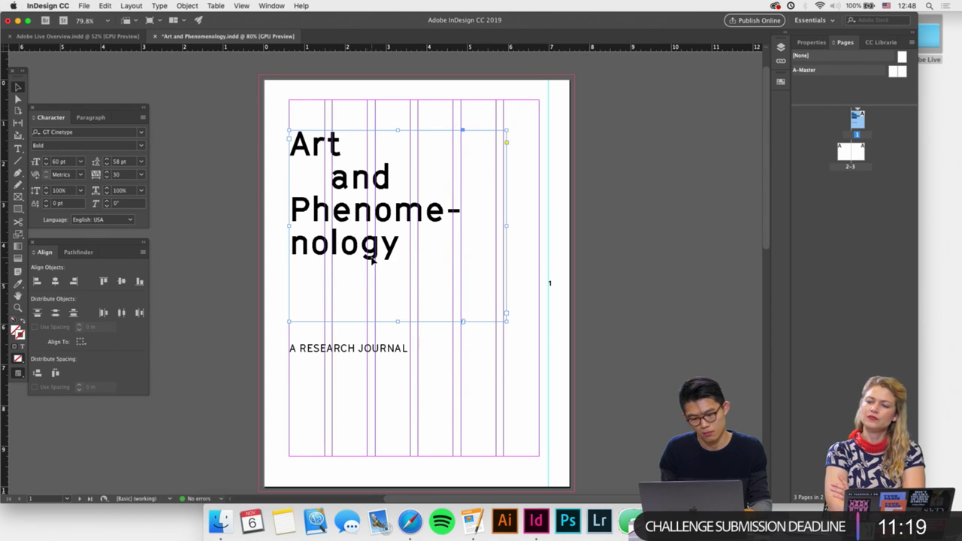
left_click_drag(398, 323, 398, 334)
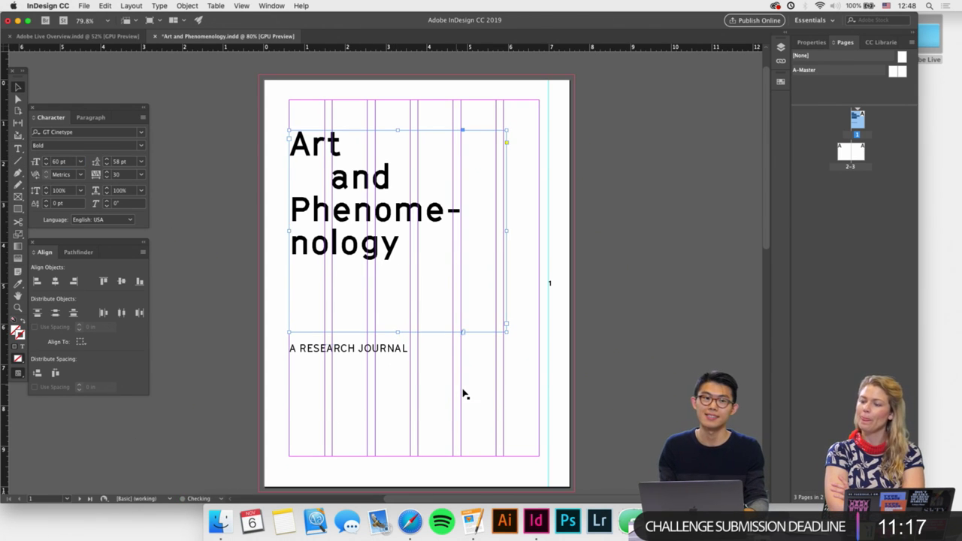
left_click(461, 392)
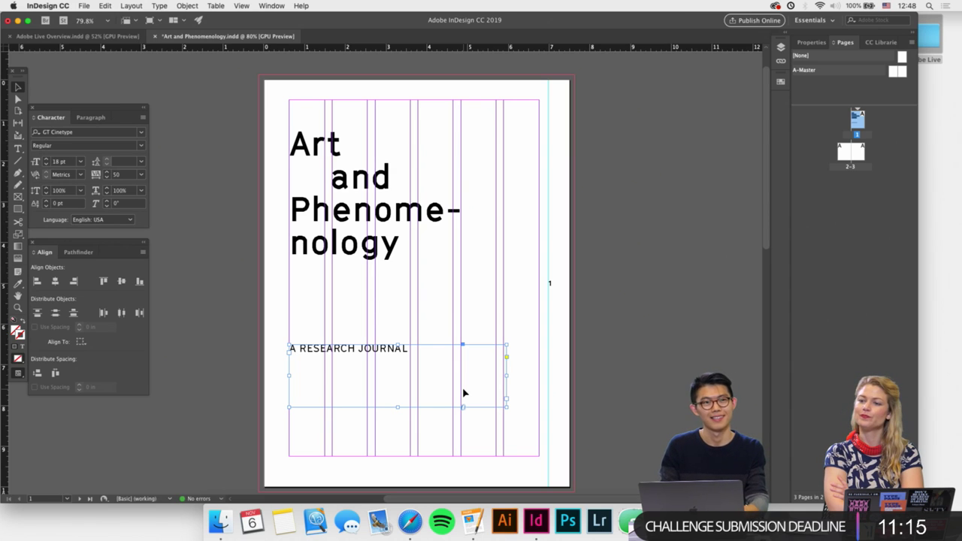
Select the title text through nology, then try widening the title frame and undo it.
double_click(395, 273)
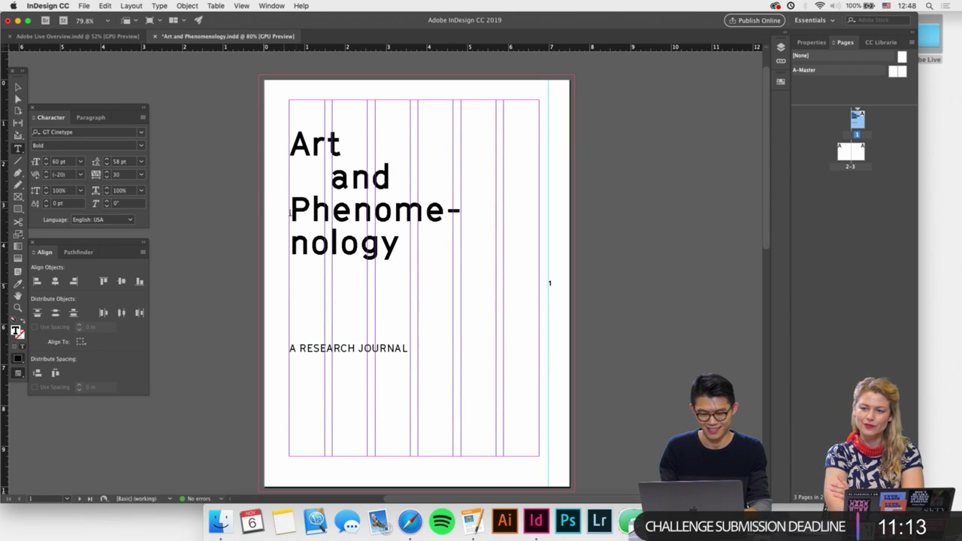
left_click(289, 212, "shift")
left_click(18, 86)
left_click(177, 118)
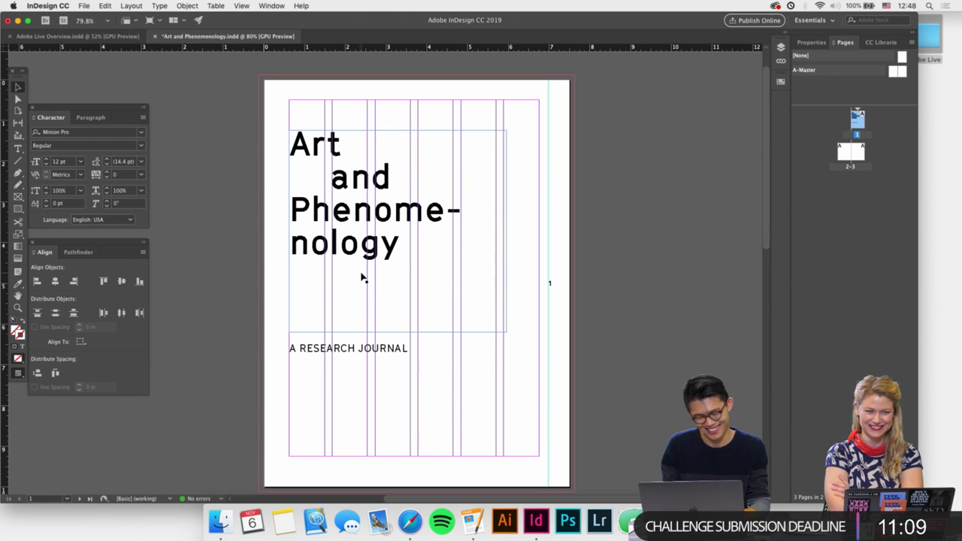
double_click(407, 243)
left_click_drag(407, 244, 204, 173)
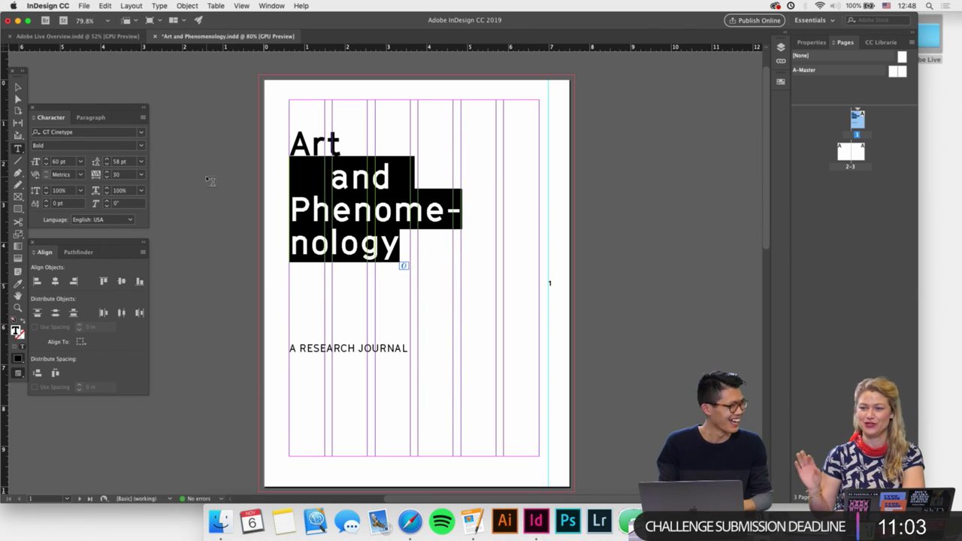
left_click(419, 271)
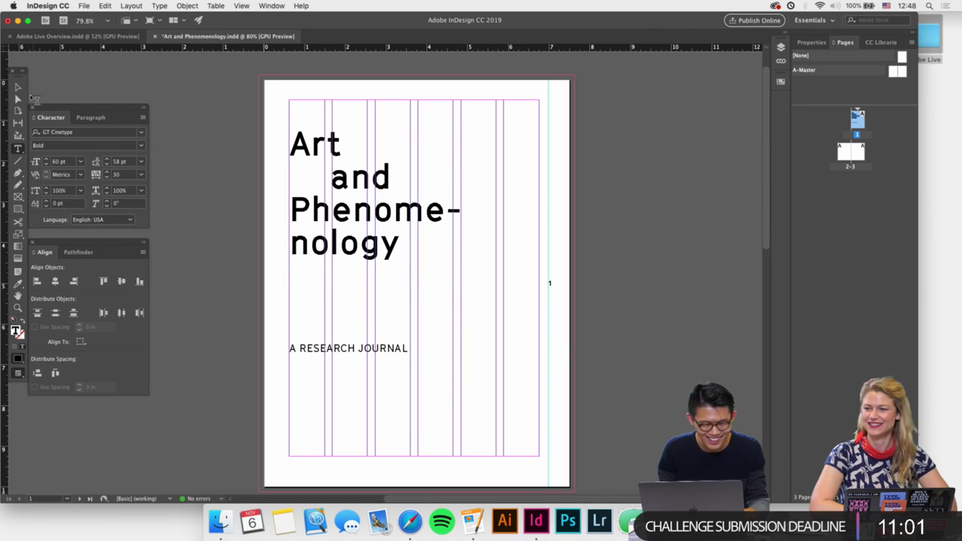
left_click(18, 88)
left_click_drag(506, 231, 541, 231)
key("super+z")
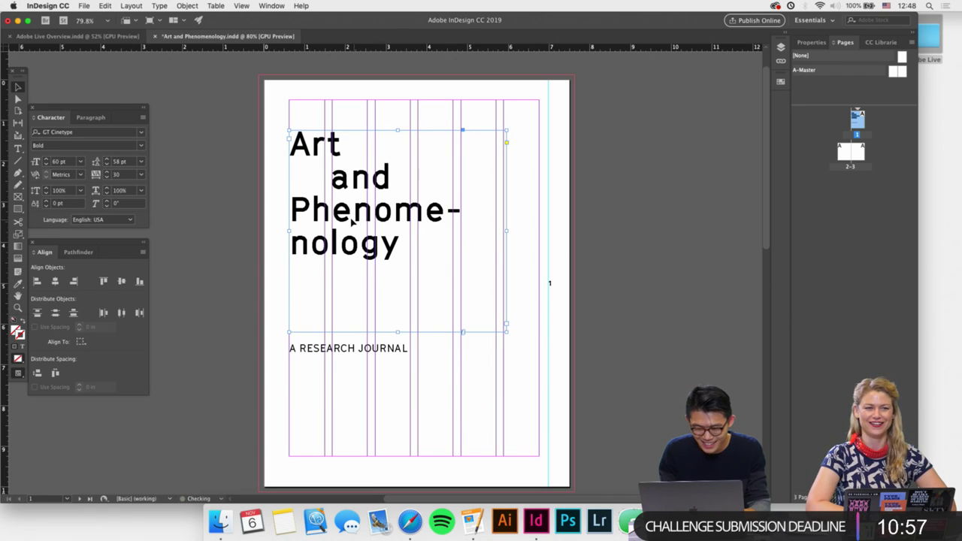
Select all the title text and raise its leading to 77 pt.
double_click(353, 217)
left_click(290, 210)
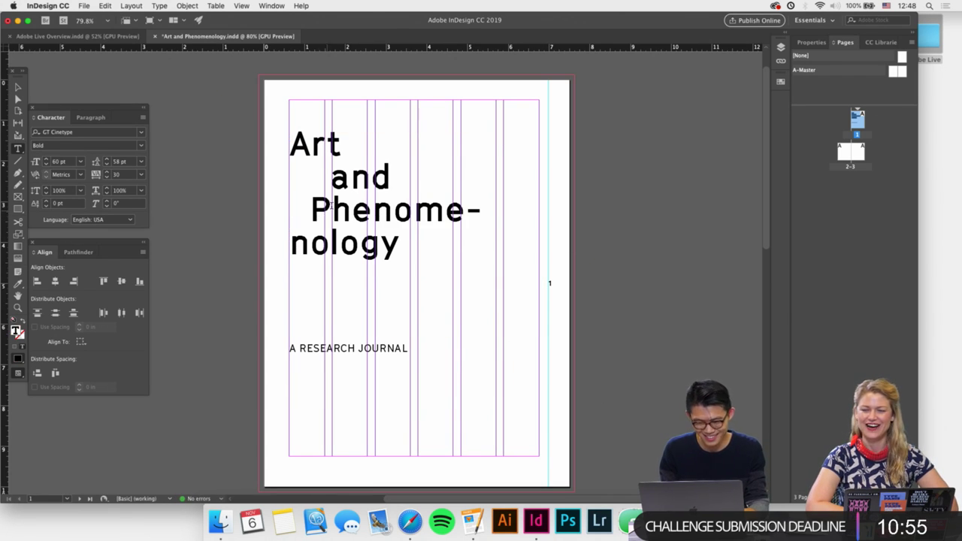
key("super+a")
key("alt+Down")
key("alt+Down")
key("alt+Down")
key("alt+Down")
key("alt+Down")
key("alt+Down")
key("alt+Down")
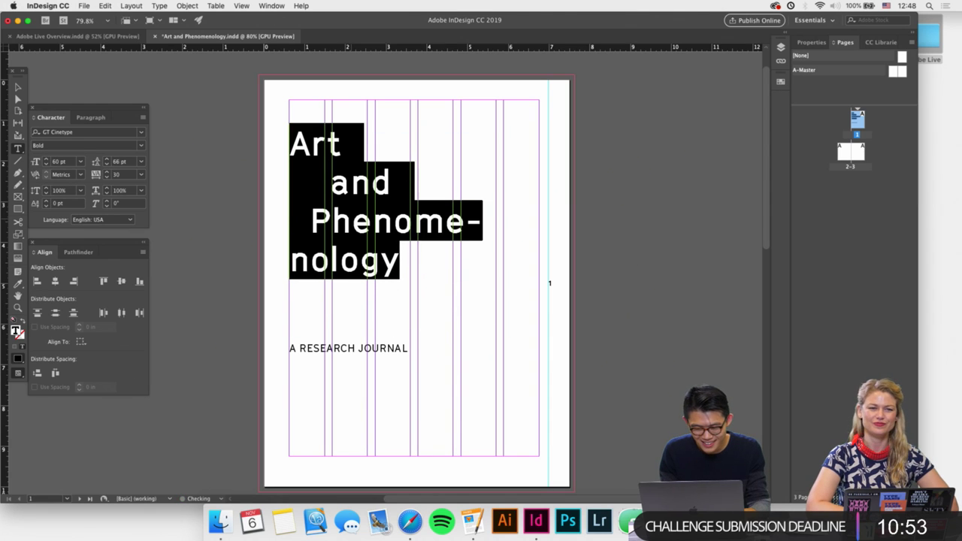
left_click(223, 220)
Test alternative line breaks in the title, settling back on Phenome- / nology.
left_click(406, 275)
key("super+a")
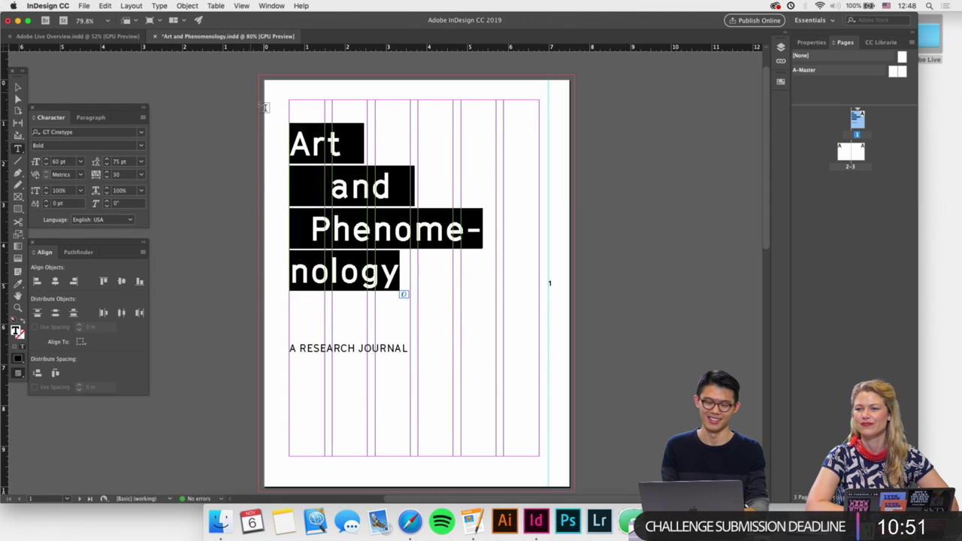
left_click(352, 229)
key("Escape")
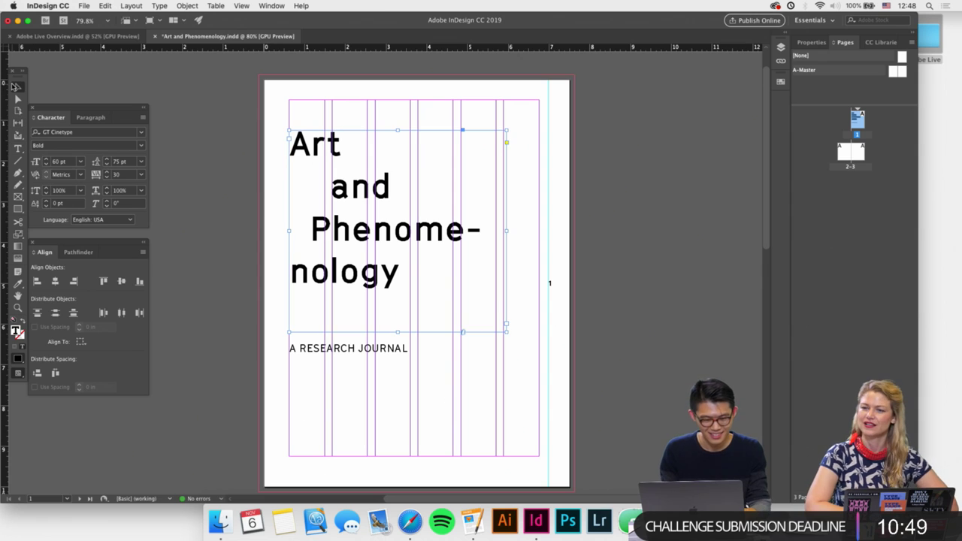
double_click(397, 285)
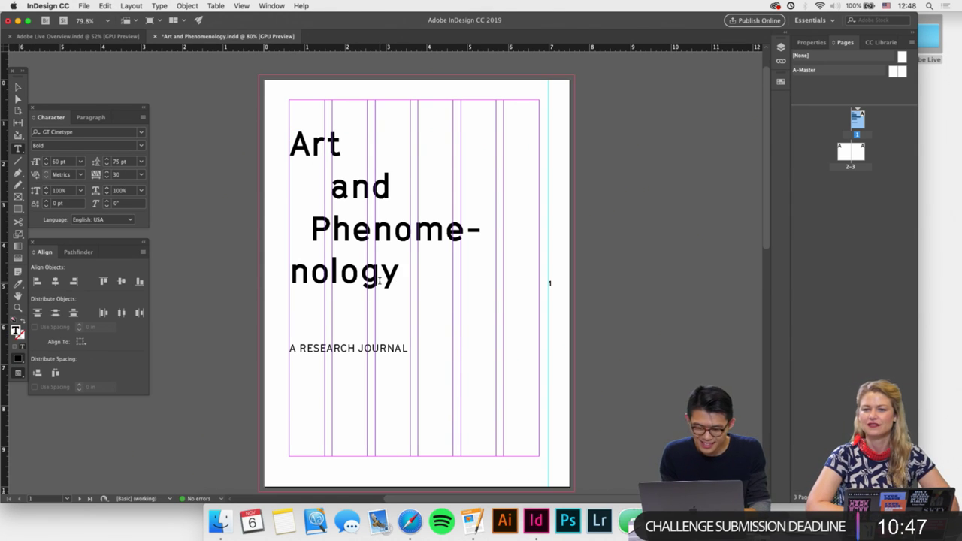
key("Left")
key("Left")
key("Left")
key("Left")
key("Left")
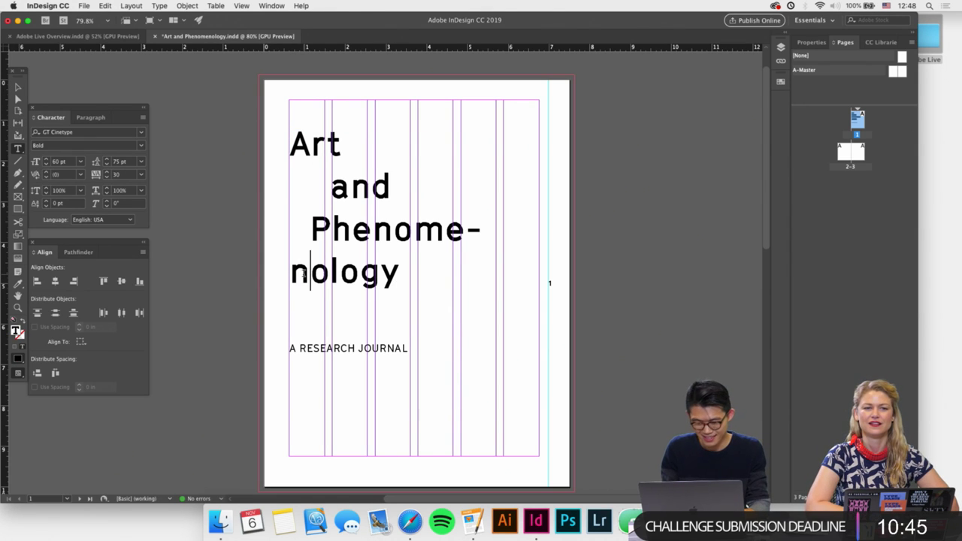
key("Return")
key("cmd+z")
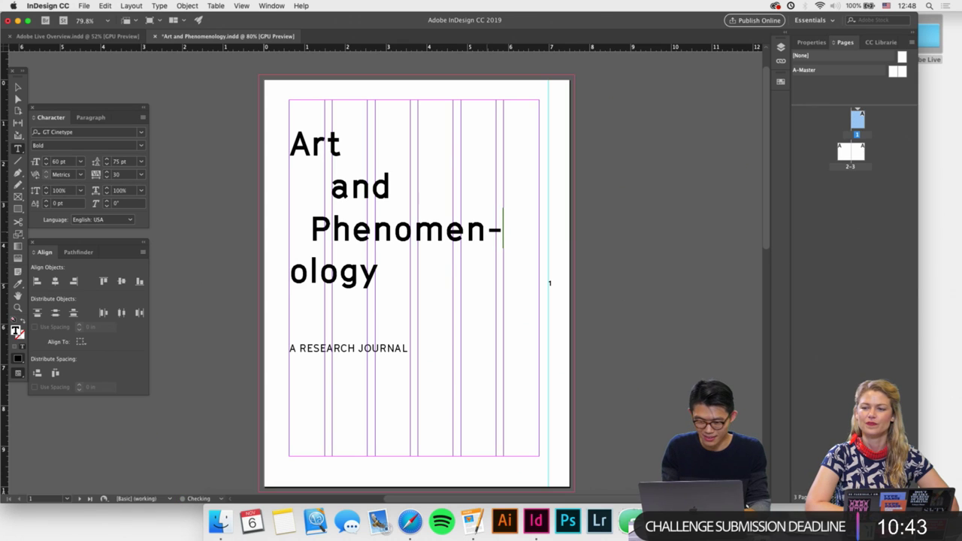
key("cmd+shift+z")
key("super+z")
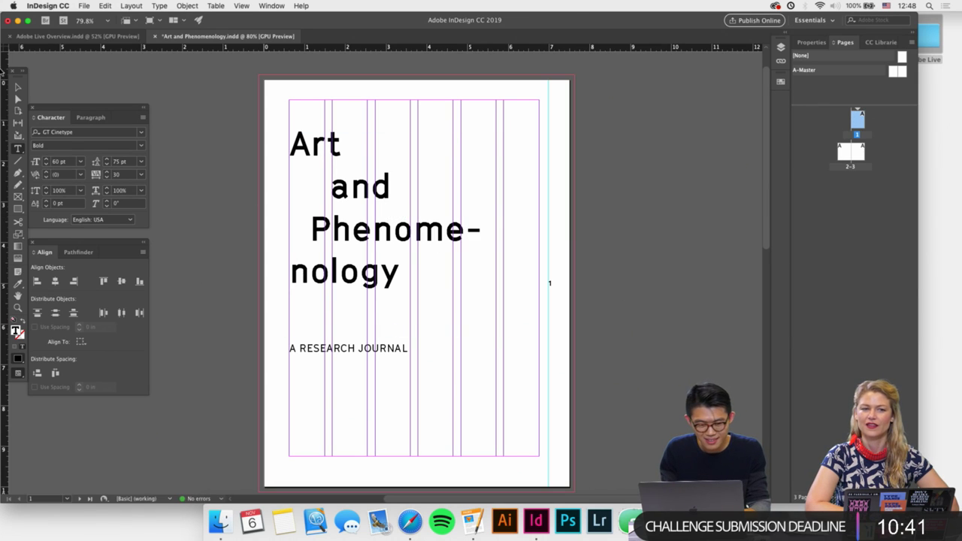
Select the whole title text for copying and exit text editing.
key("Escape")
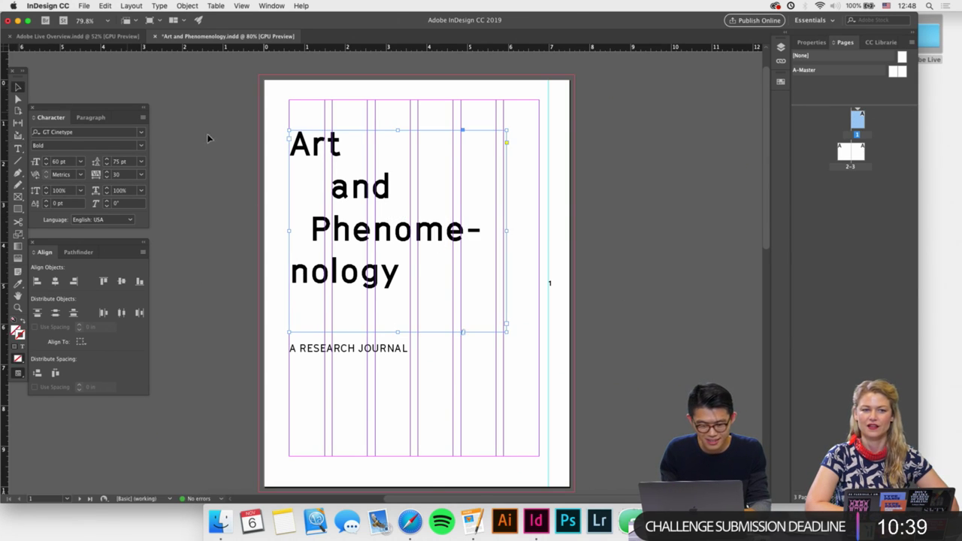
key("super+a")
key("super+z")
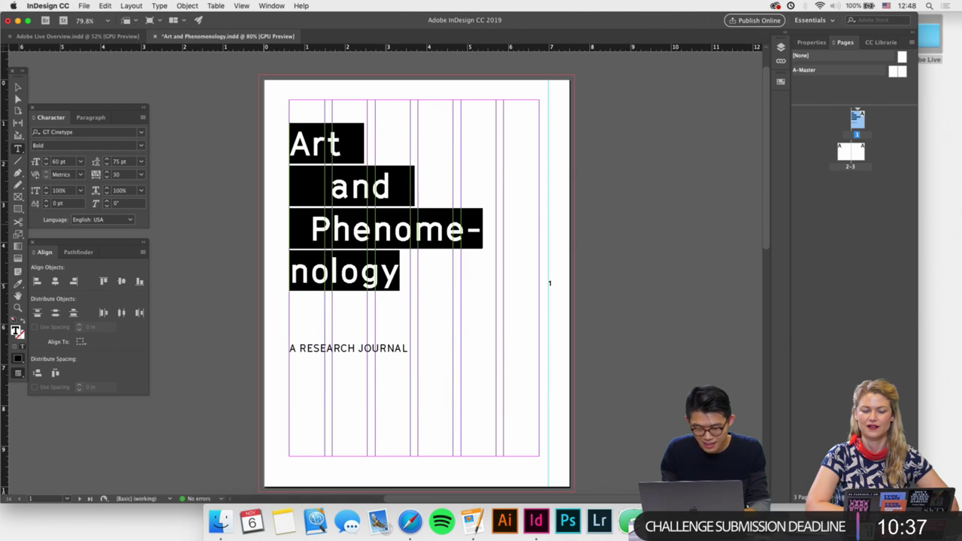
left_click(18, 87)
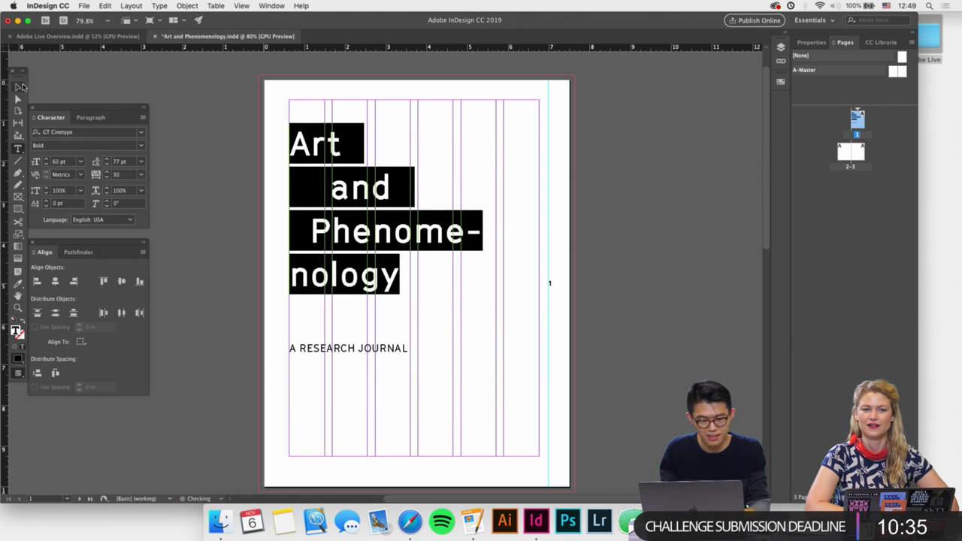
left_click(69, 88)
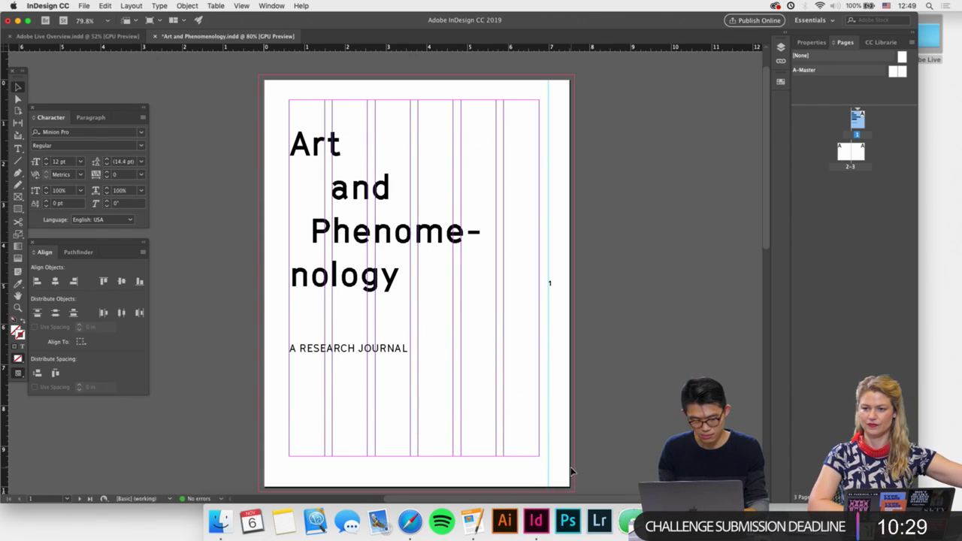
In Photoshop, create a new document at 300 Pixels/Inch named Title.
left_click(570, 530)
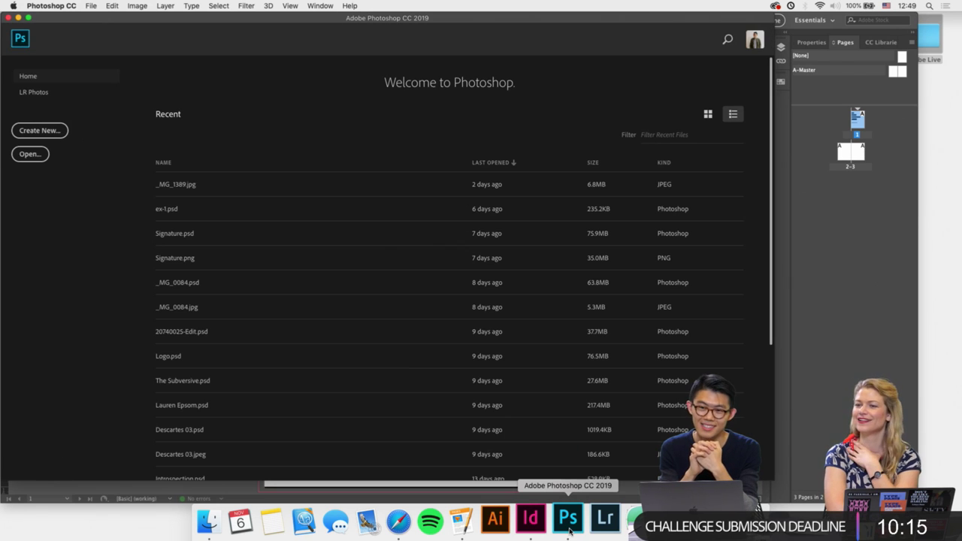
key("super+n")
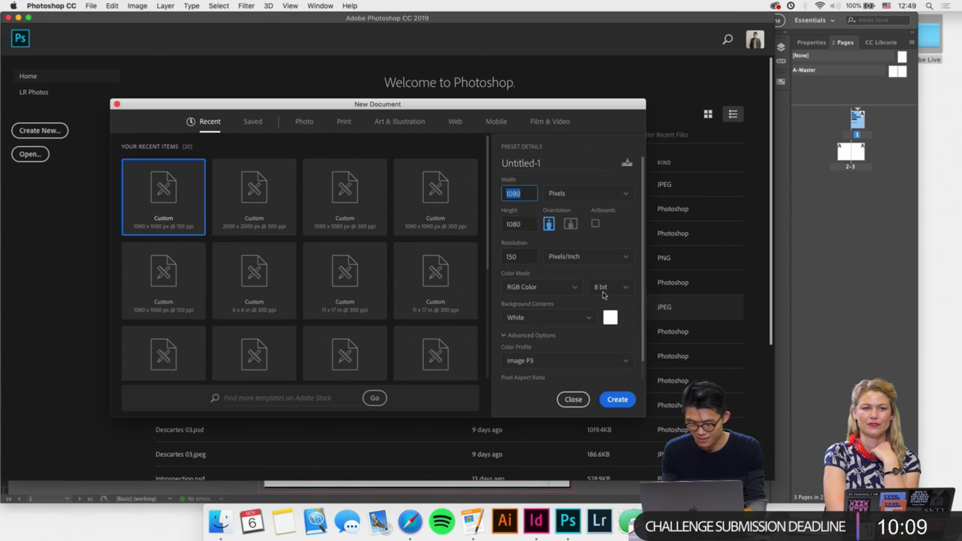
left_click(522, 256)
type("300")
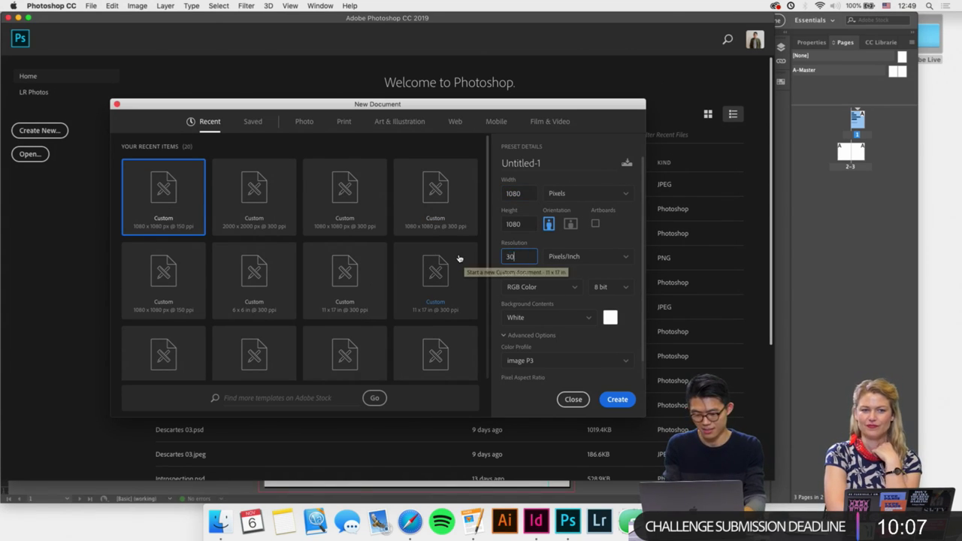
key("Tab")
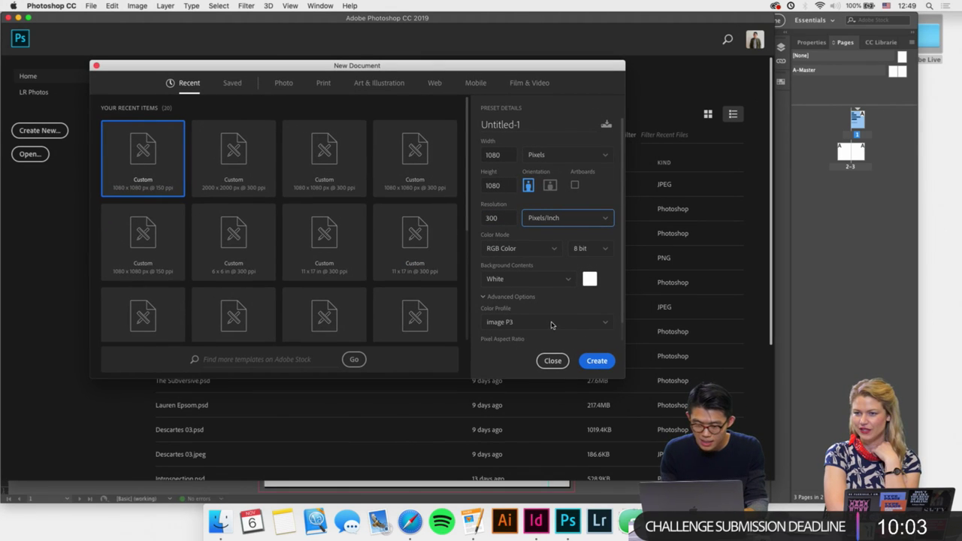
left_click(530, 124)
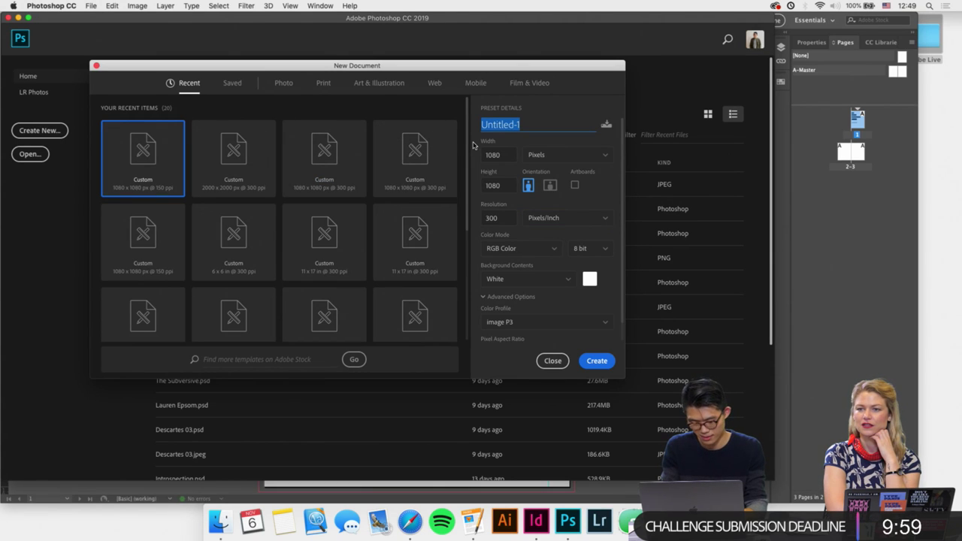
type("Title")
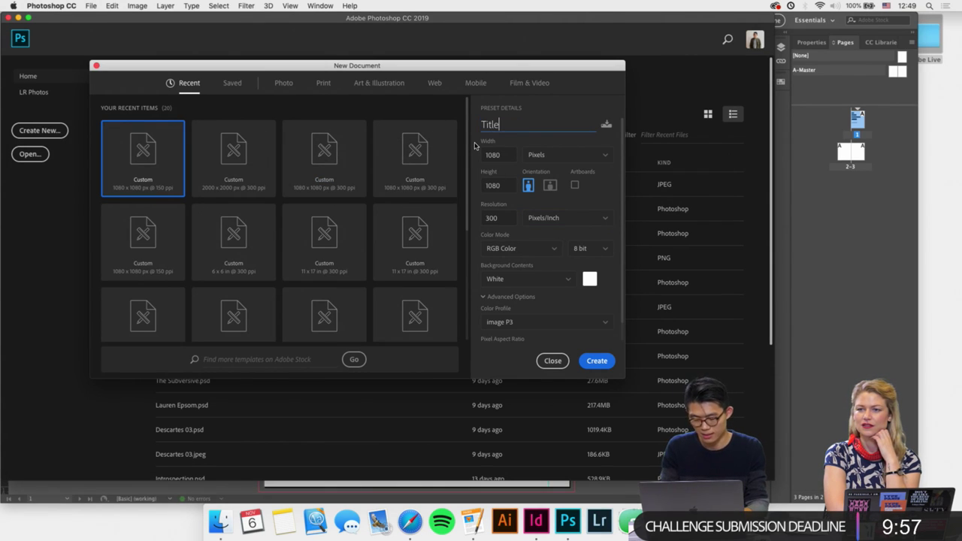
left_click(599, 362)
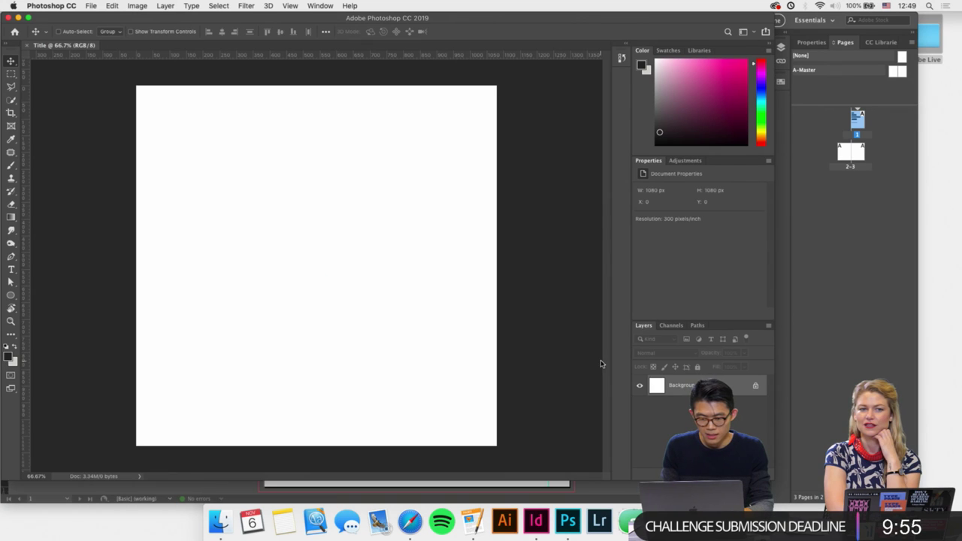
Paste and commit the title in the Title canvas, nudge it down-right, and check transparency.
left_click(540, 520)
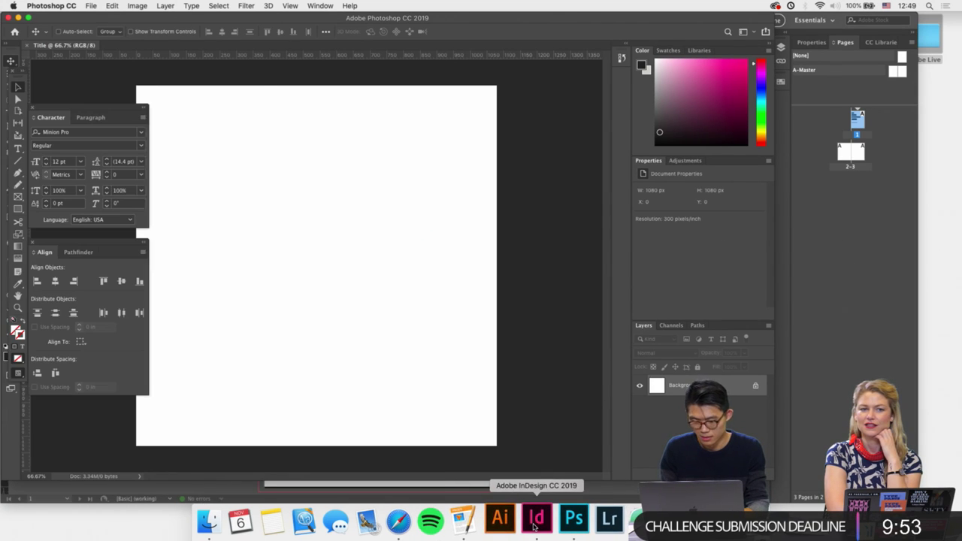
left_click(570, 518)
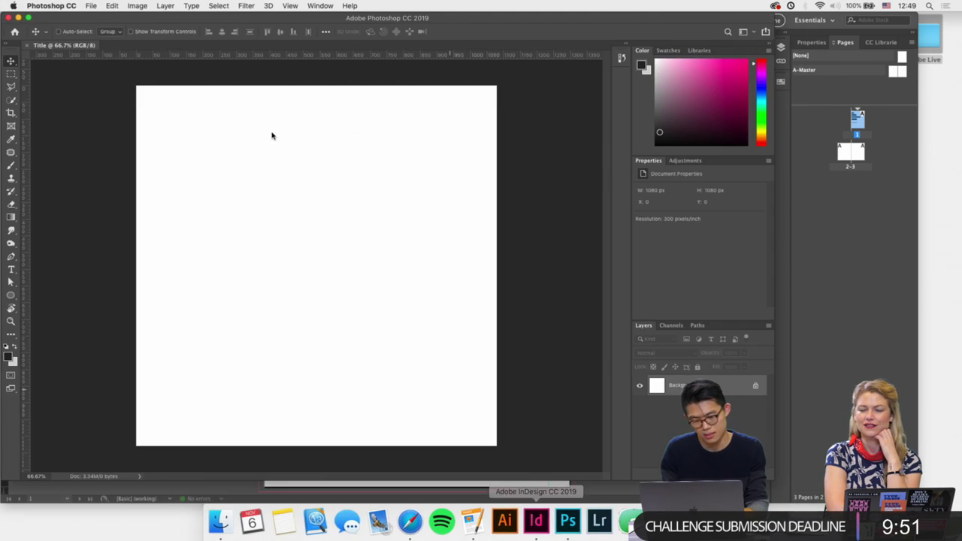
key("super+v")
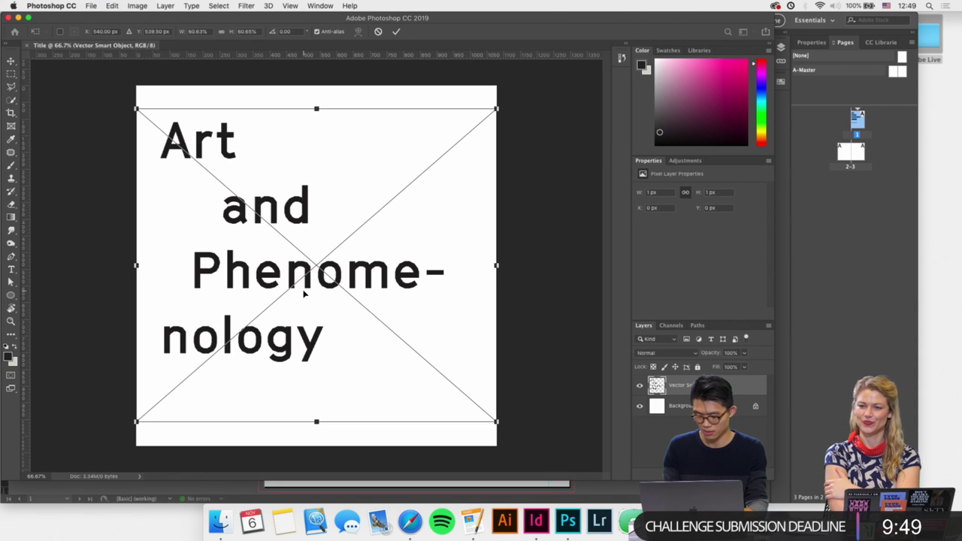
key("Return")
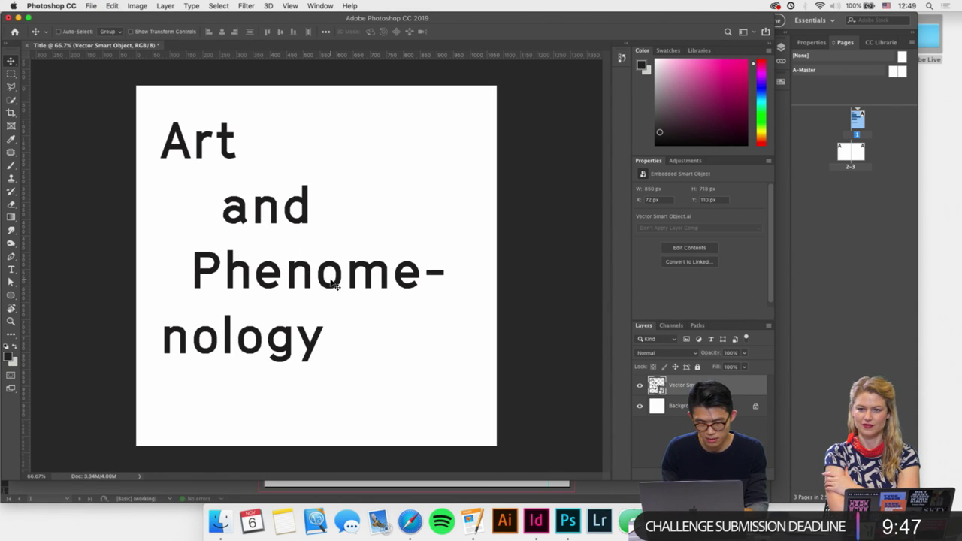
left_click_drag(335, 285, 351, 301)
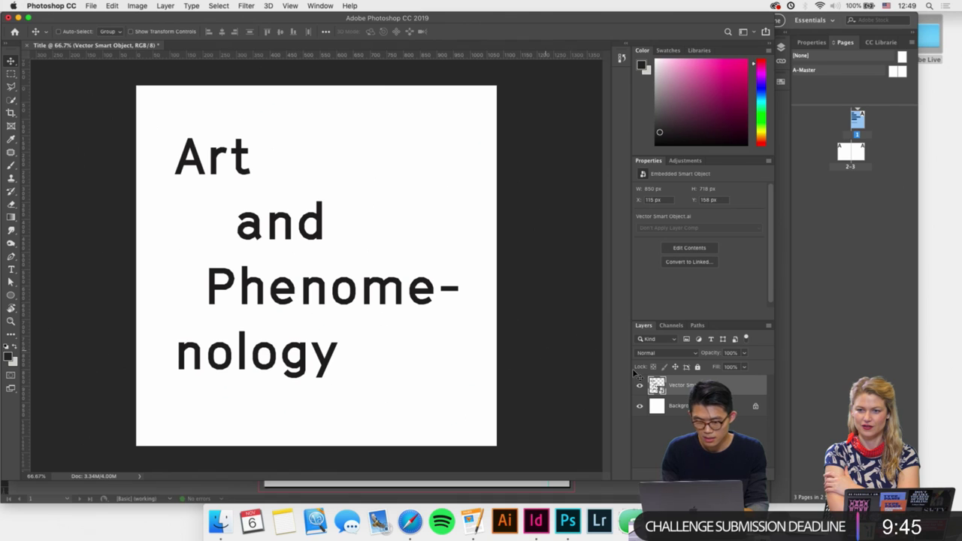
left_click(639, 407)
left_click(639, 407)
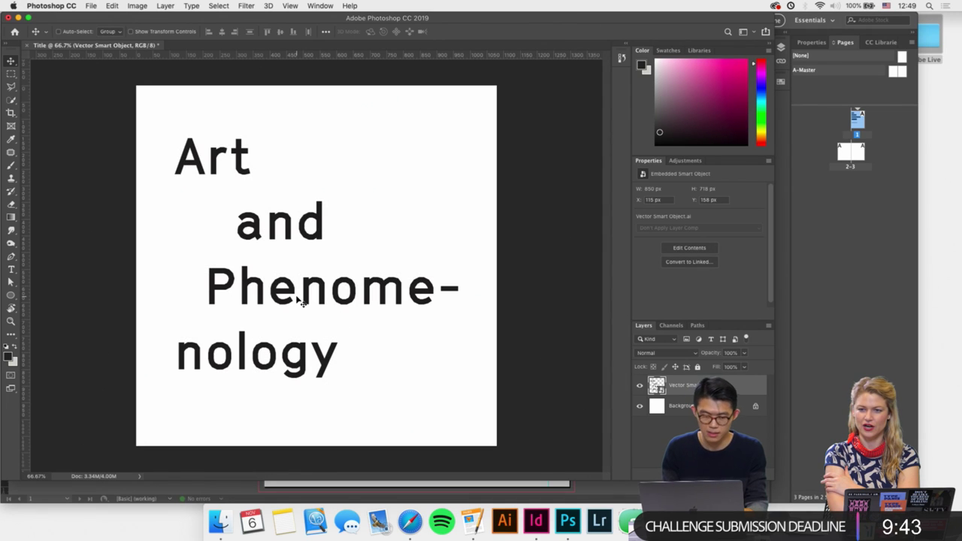
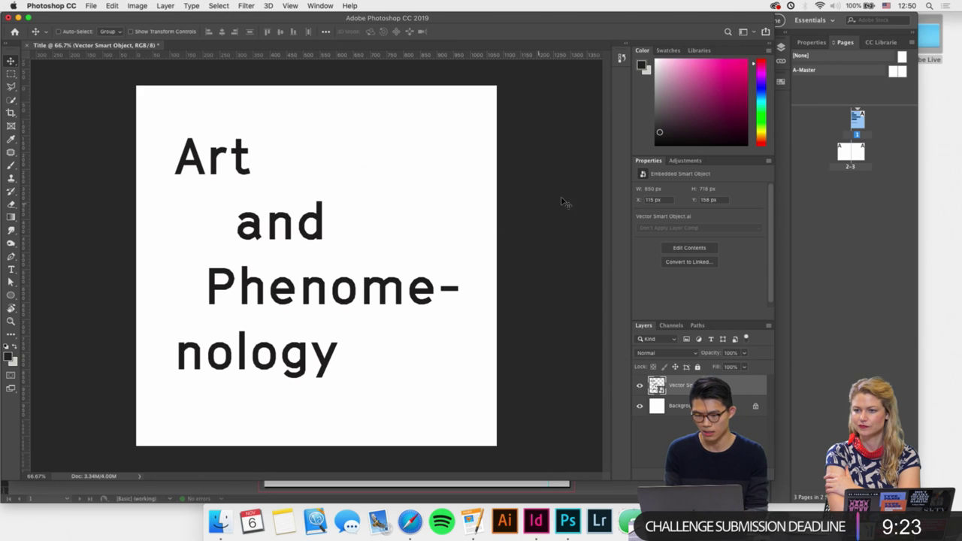
Apply the Pixelate > Fragment smart filter to the 'Art and Phenomenology' title smart object.
left_click(246, 5)
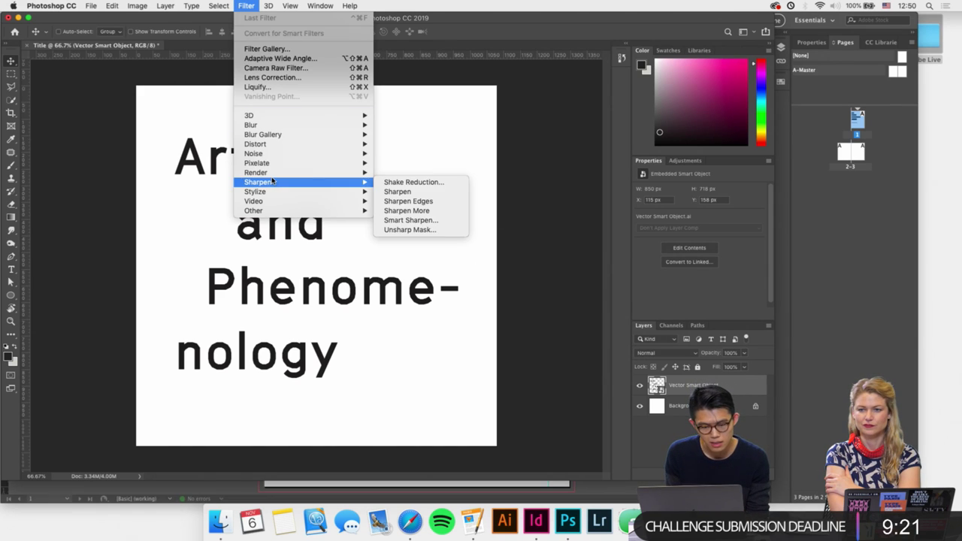
mouse_move(300, 163)
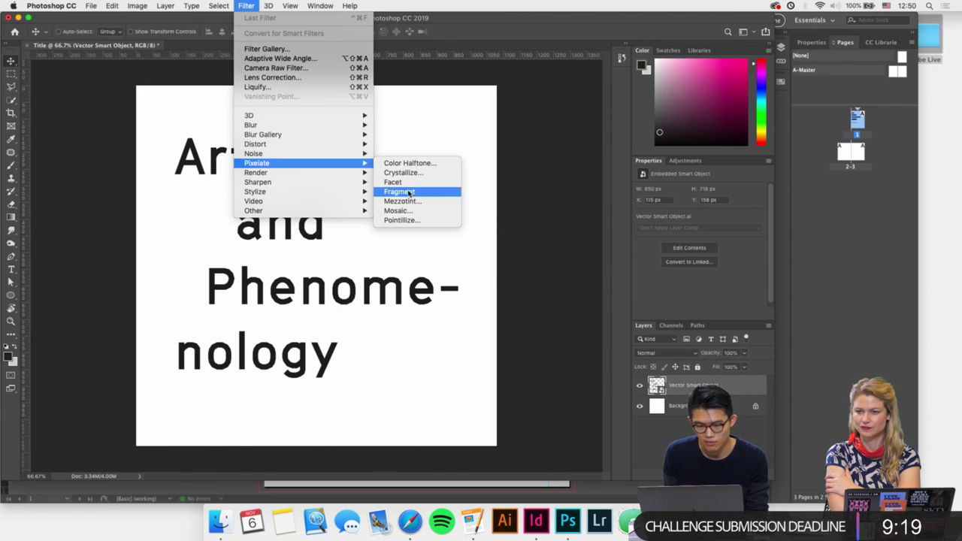
left_click(408, 193)
scroll(371, 369, "up", 1)
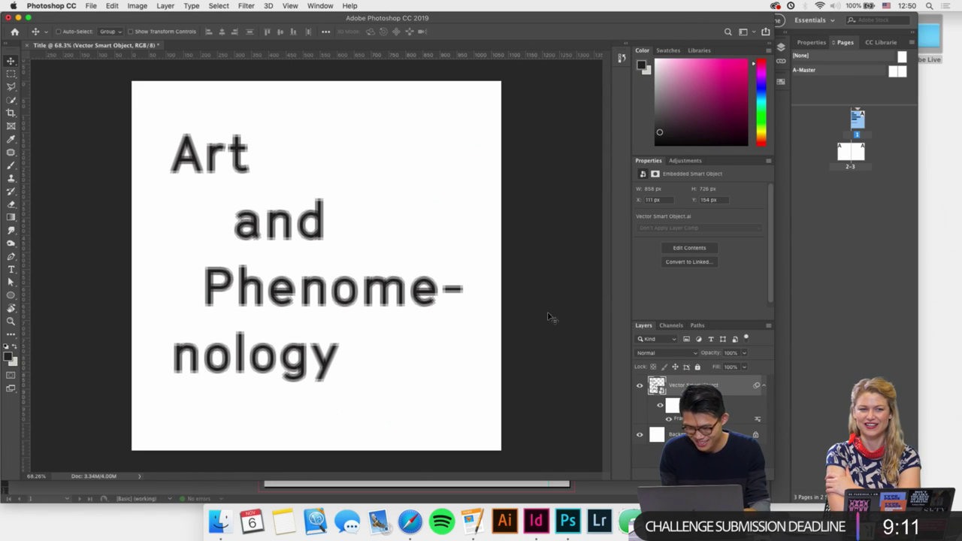
Browse the Filter menu's Blur submenu for a blur to add.
left_click(254, 6)
mouse_move(346, 164)
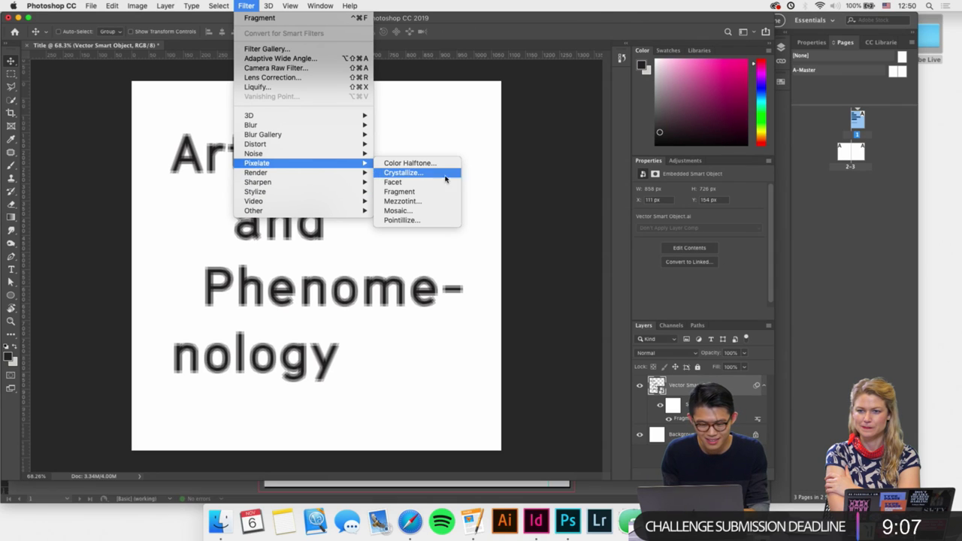
mouse_move(338, 125)
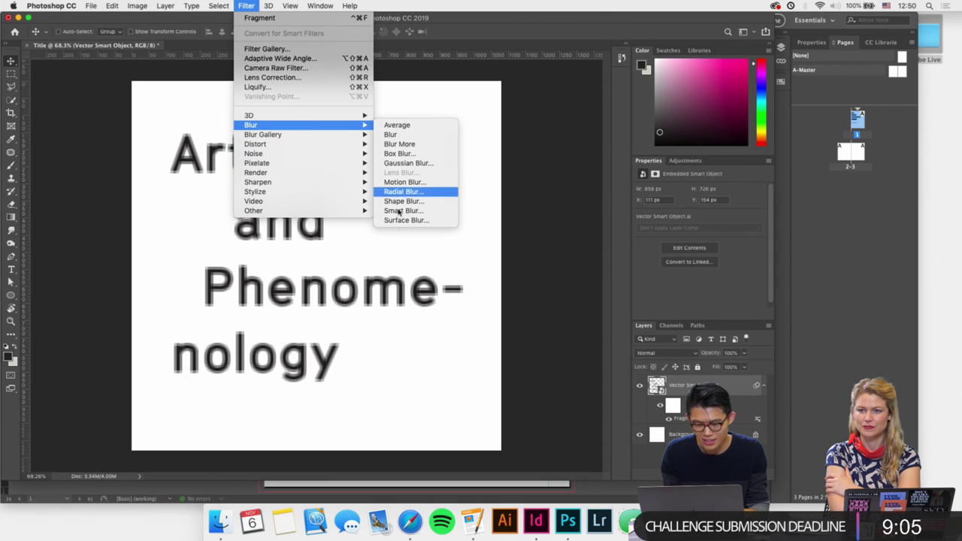
Add a Motion Blur smart filter at about -32° angle and 104-pixel distance.
left_click(566, 290)
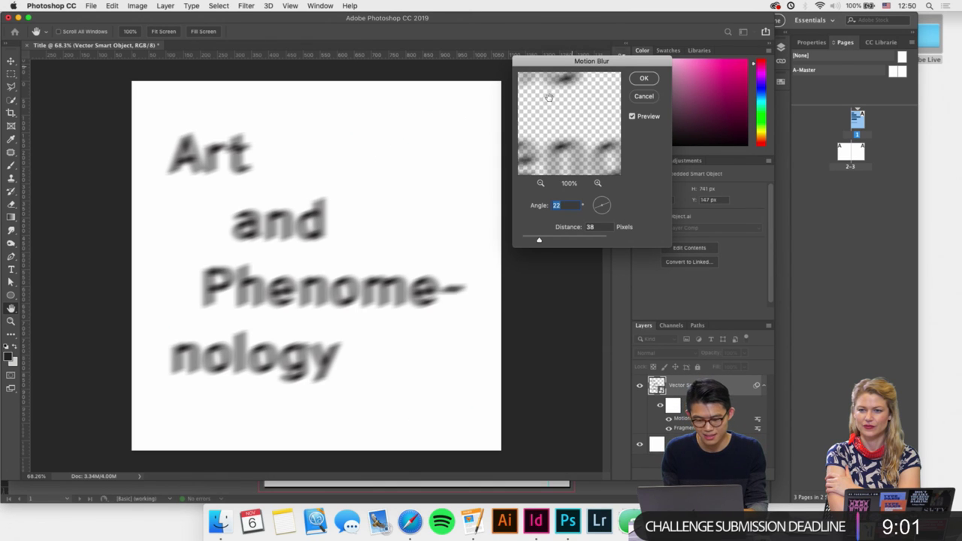
left_click_drag(565, 63, 526, 104)
left_click(570, 254)
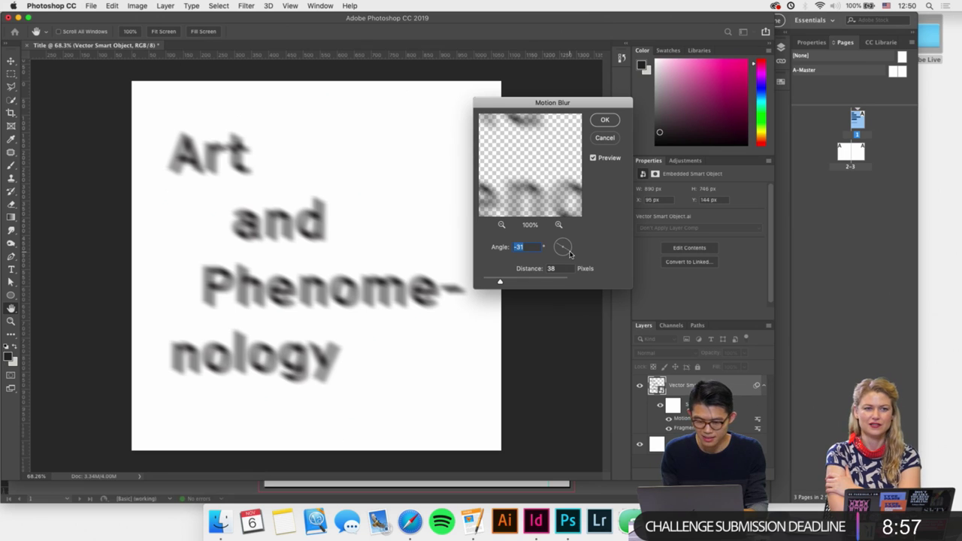
left_click(570, 254)
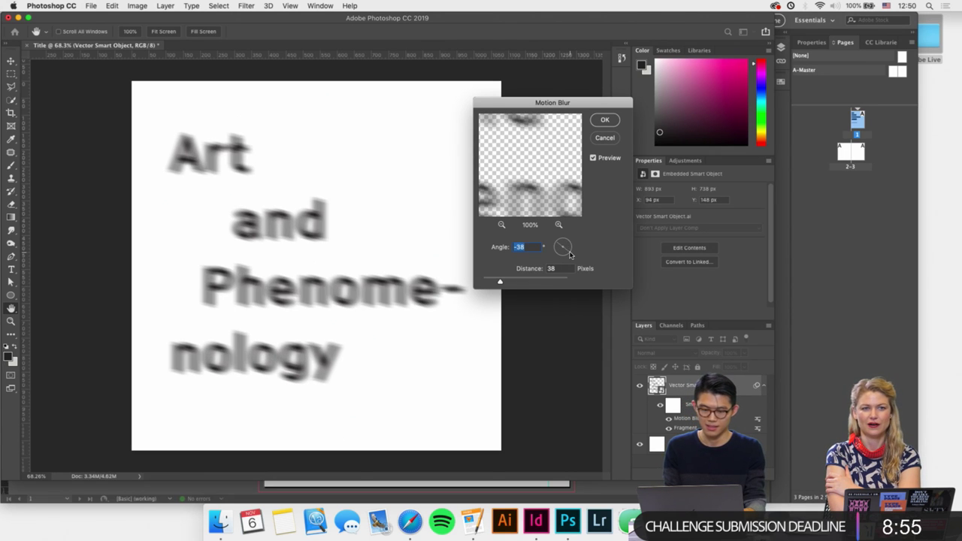
left_click(533, 281)
left_click_drag(532, 281, 513, 283)
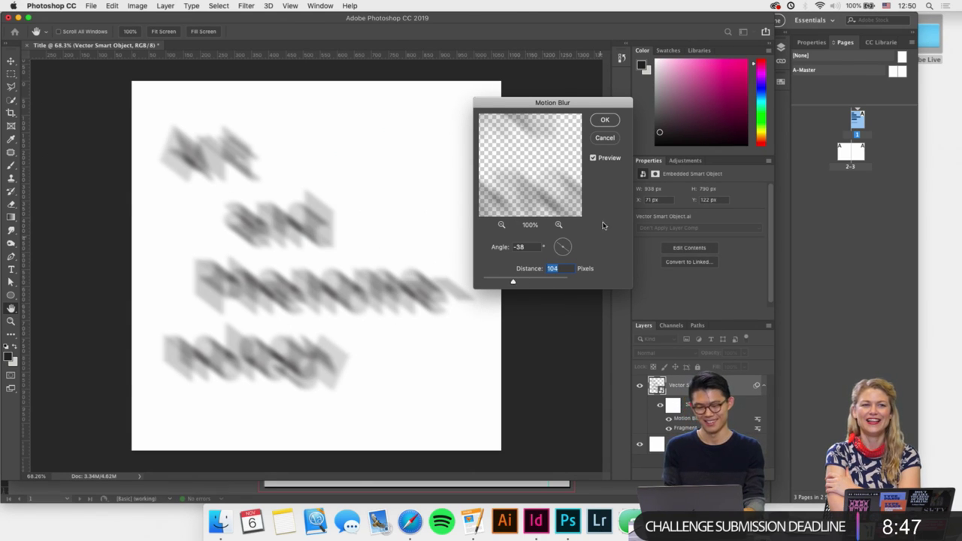
left_click_drag(571, 250, 570, 256)
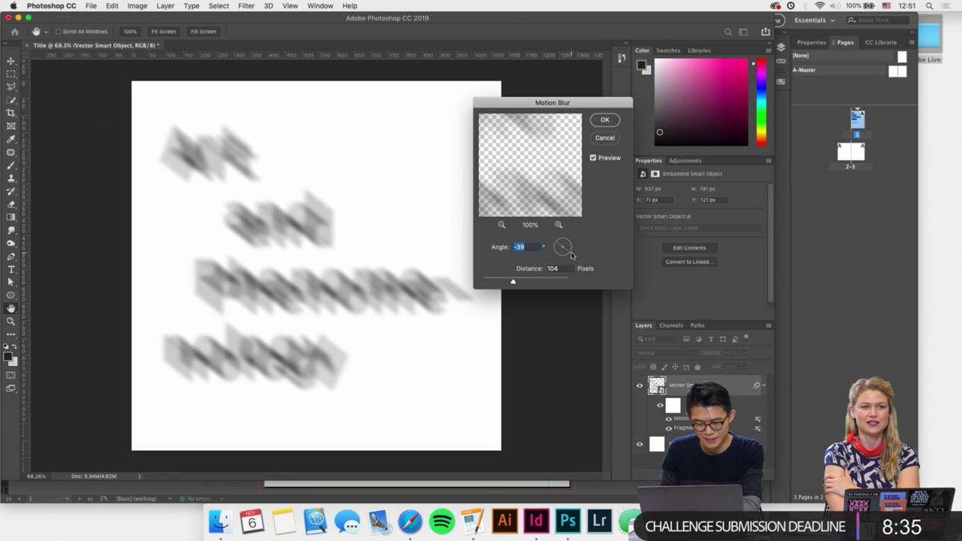
left_click_drag(570, 256, 570, 256)
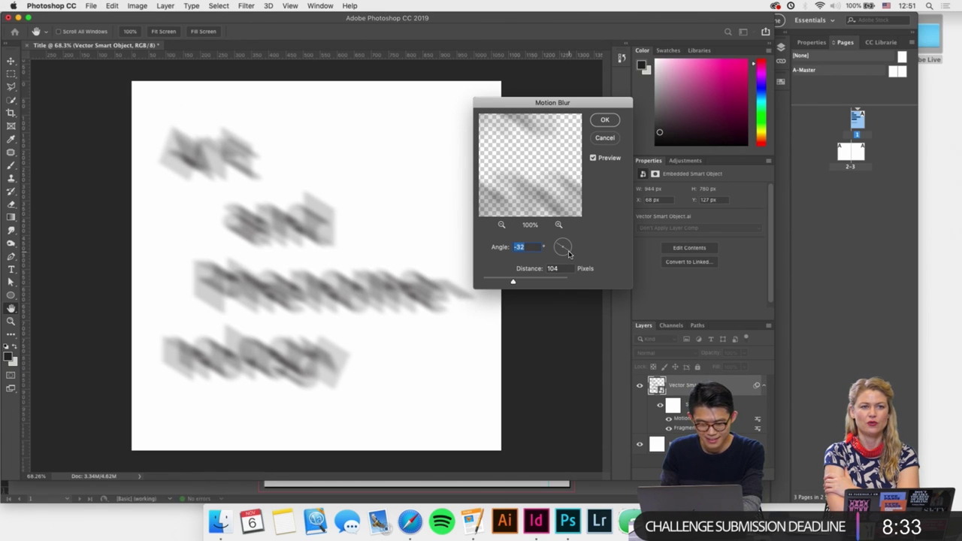
left_click(606, 120)
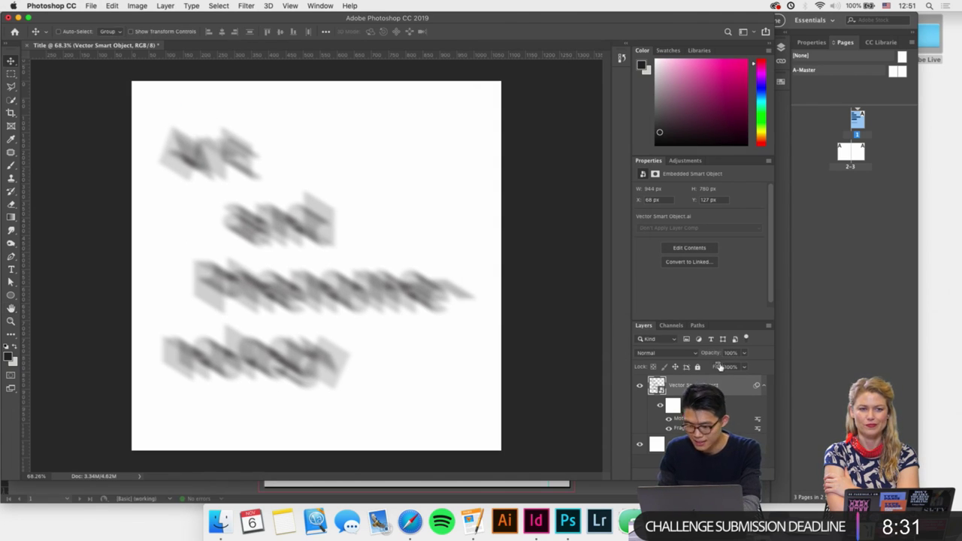
double_click(757, 428)
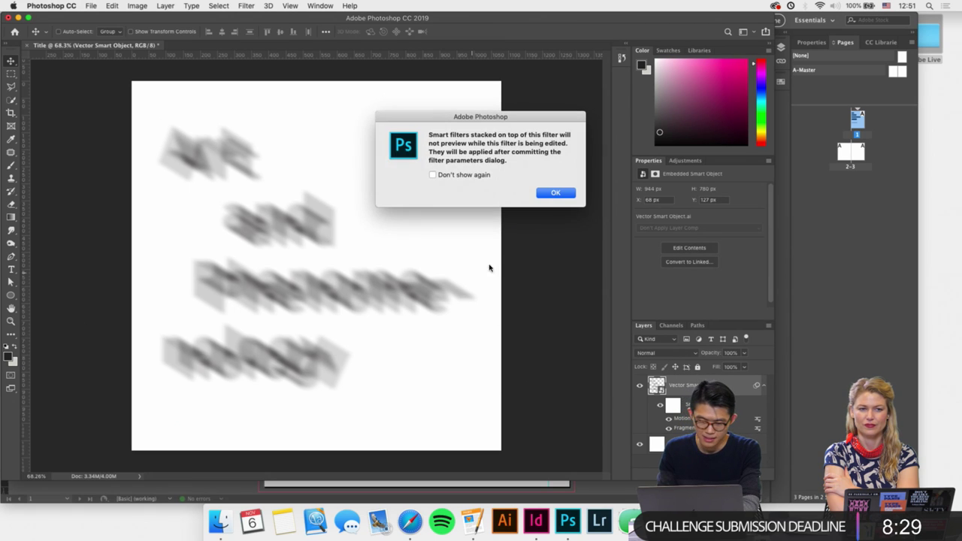
Lower the Fragment smart filter's blending opacity to 78%.
left_click(554, 192)
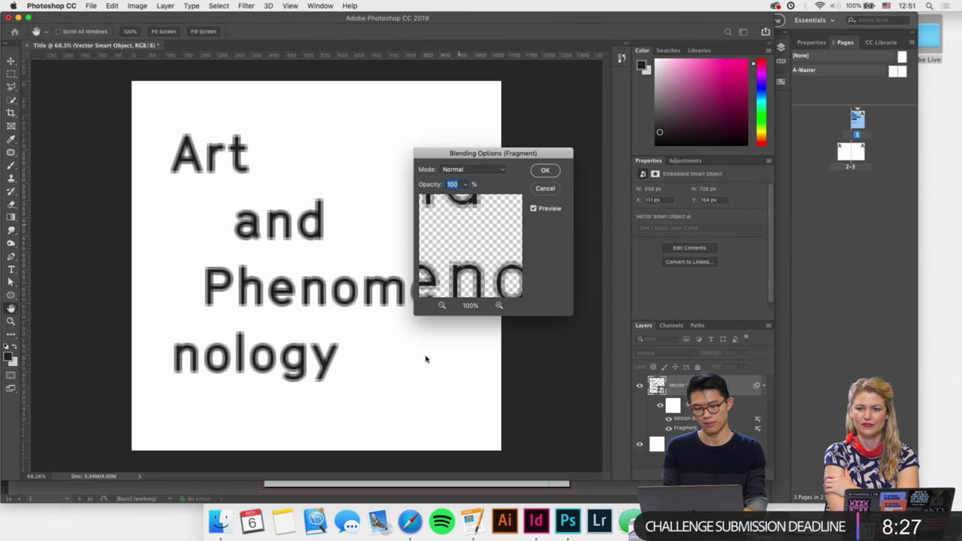
left_click(466, 185)
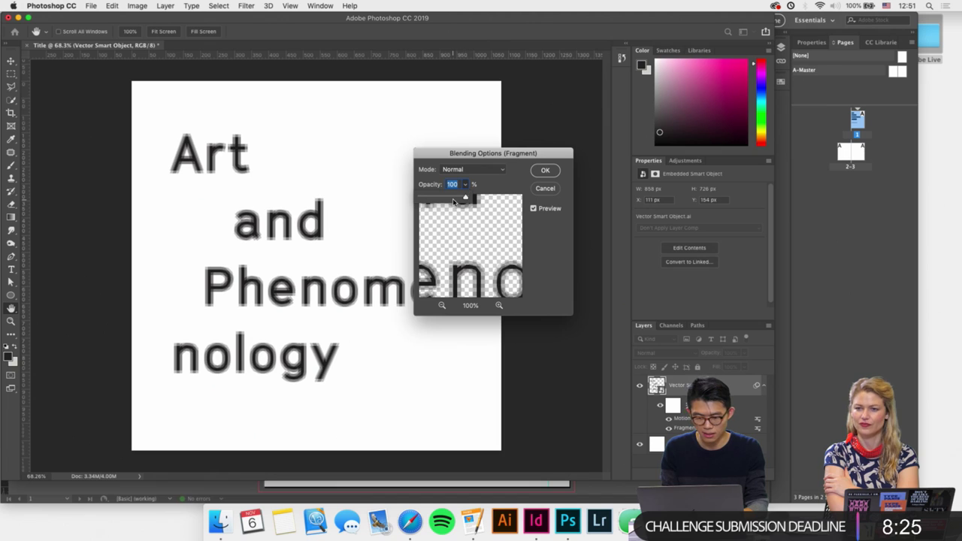
left_click_drag(452, 201, 456, 200)
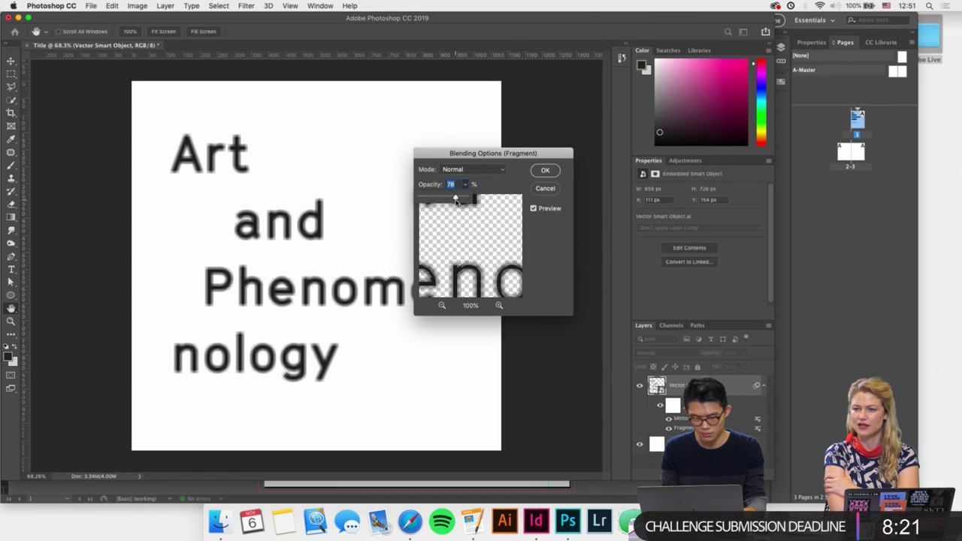
key("Return")
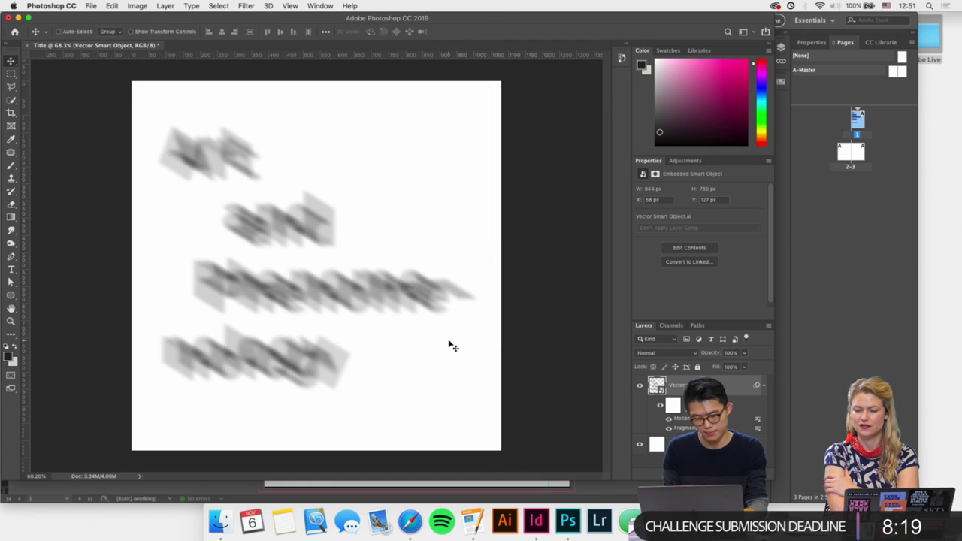
Set the Motion Blur smart filter's blending opacity to about 68% in Normal mode.
double_click(757, 421)
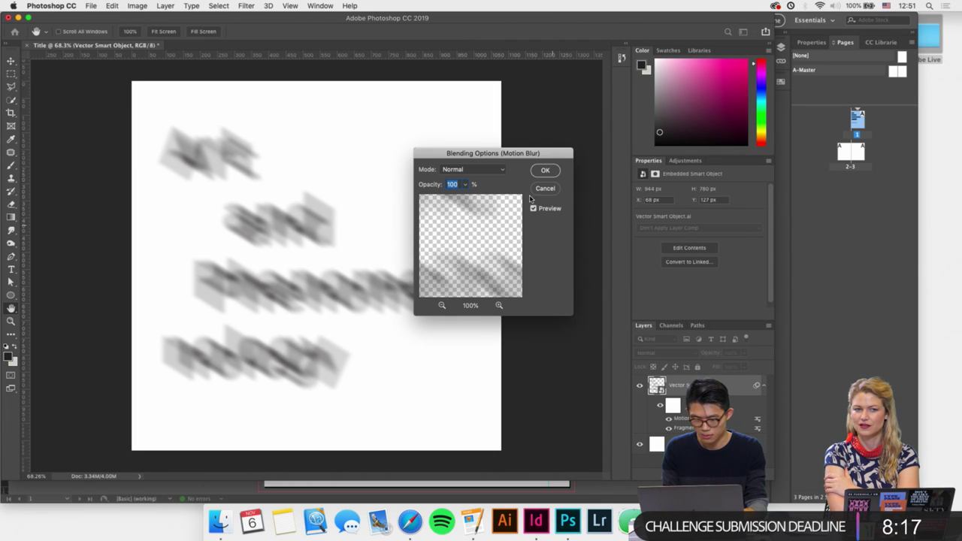
left_click(465, 185)
left_click_drag(458, 194, 446, 197)
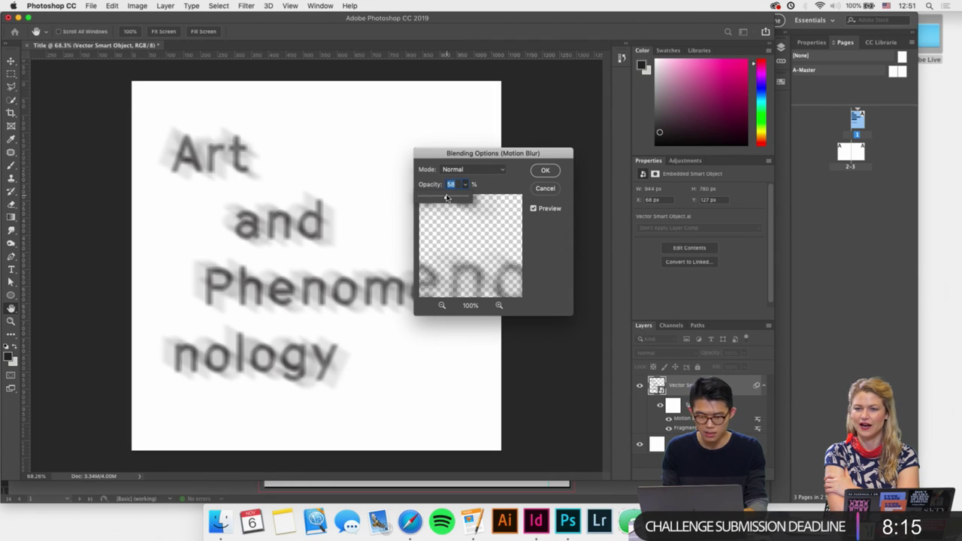
left_click_drag(465, 155, 573, 149)
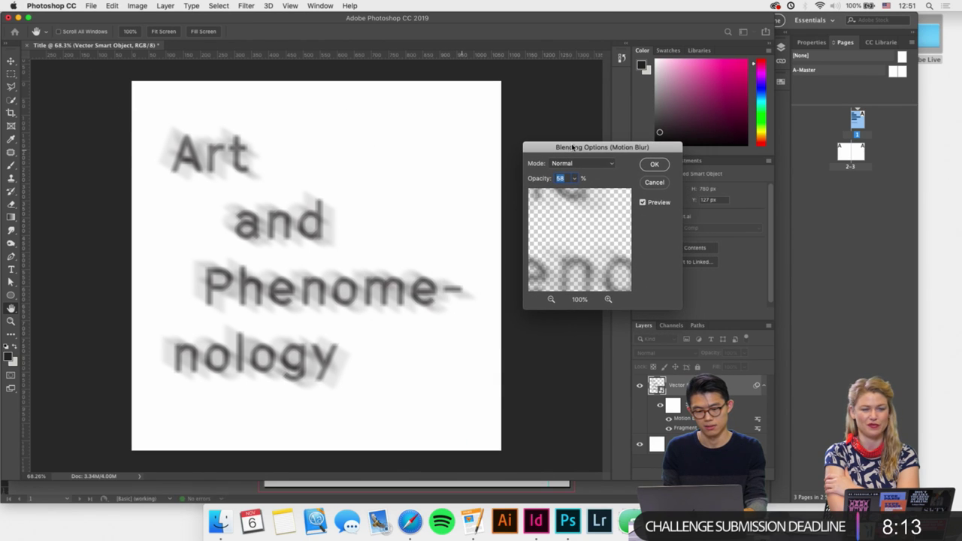
left_click(575, 178)
left_click_drag(575, 192, 580, 193)
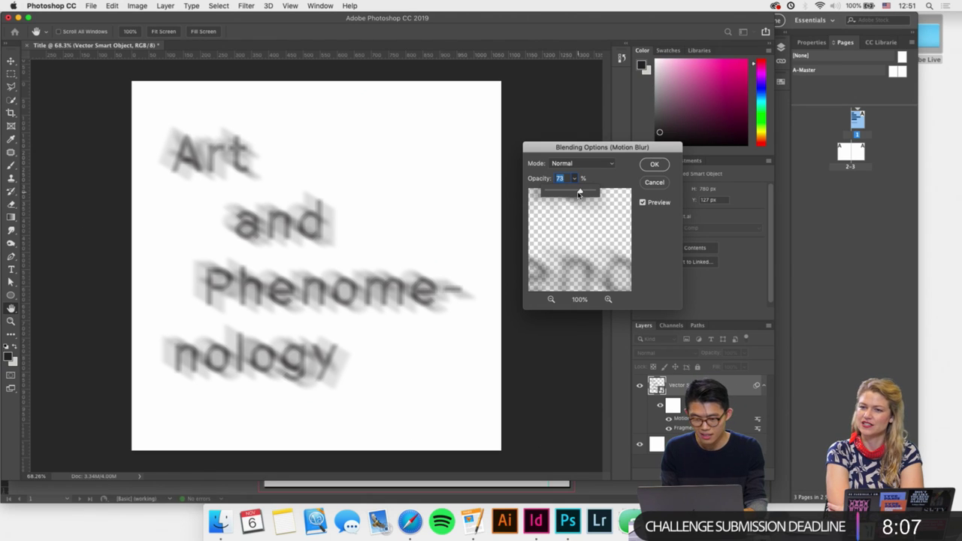
left_click_drag(579, 193, 578, 193)
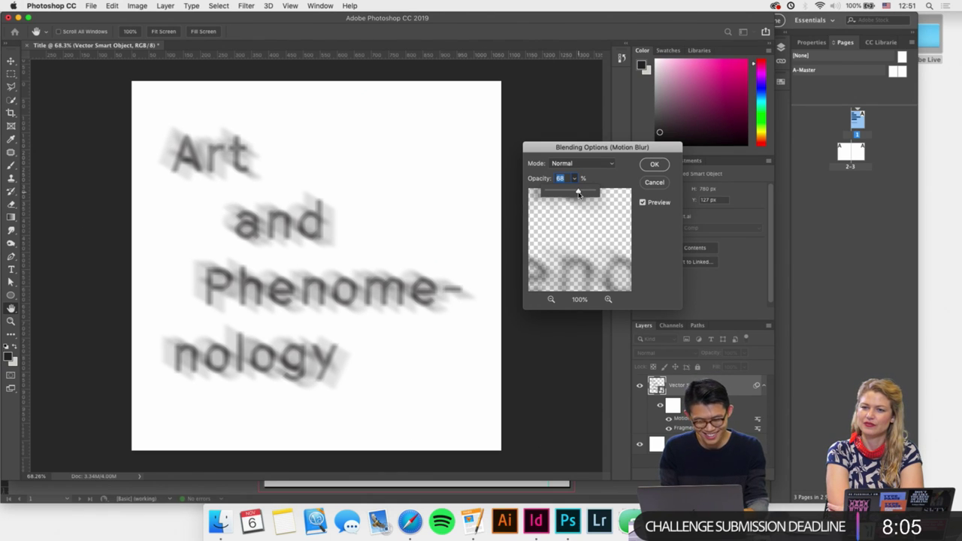
left_click(665, 162)
left_click(655, 163)
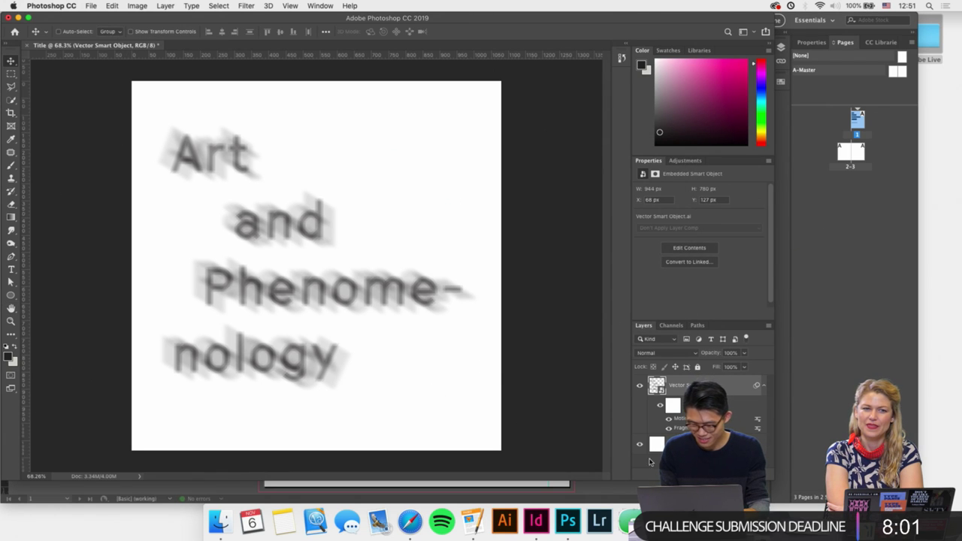
Hide the white background behind the blurred title.
left_click(639, 444)
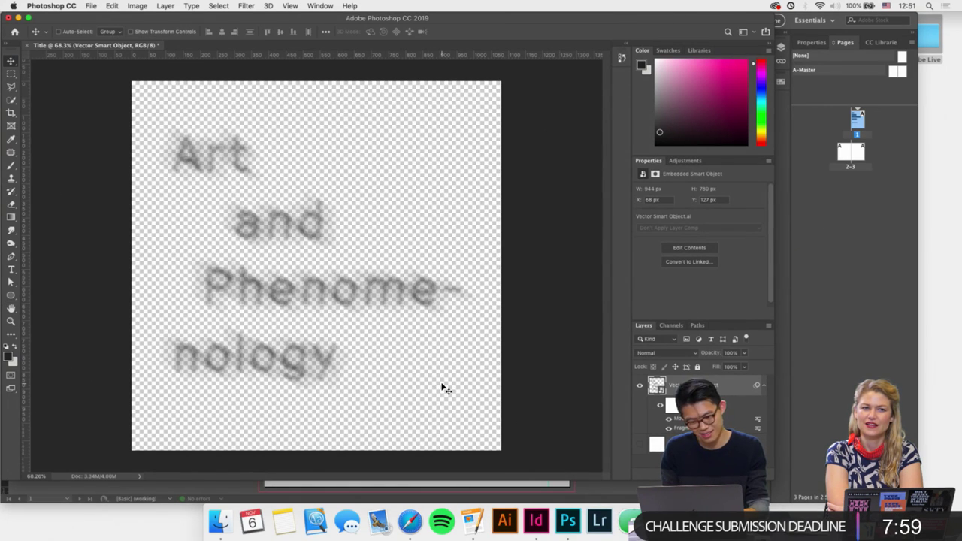
scroll(443, 389, "up", 2)
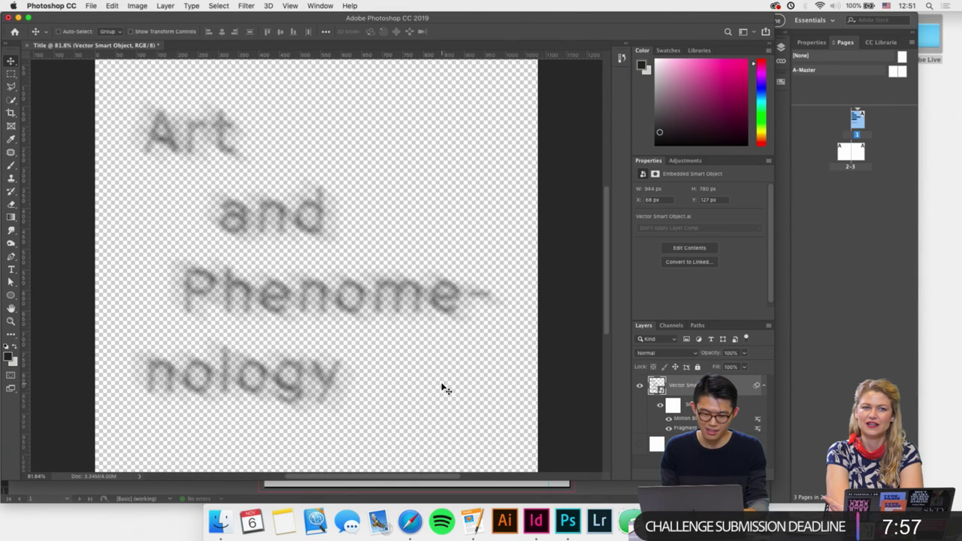
scroll(444, 389, "down", 1)
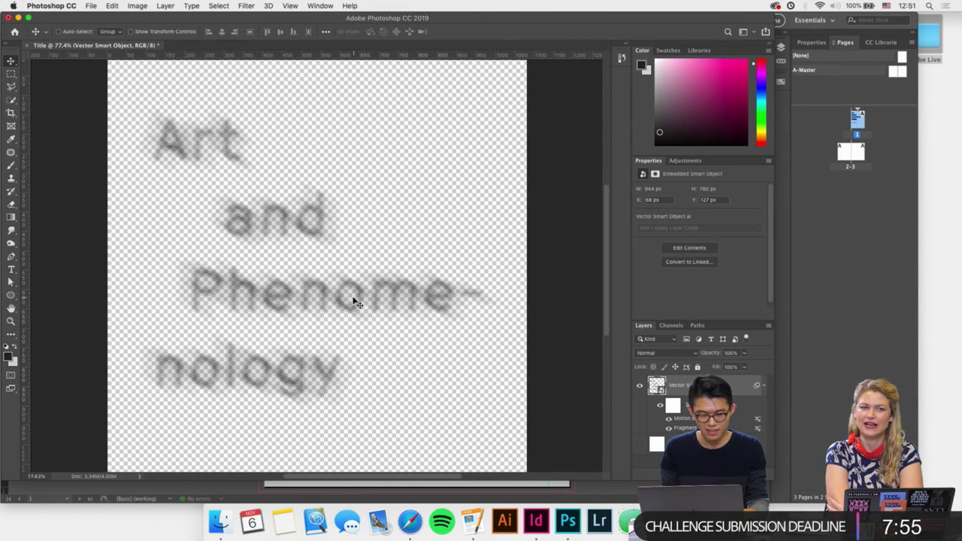
key("super")
Save Title.psd to the Adobe Live folder with Maximize Compatibility, then minimize Photoshop.
key("super+s")
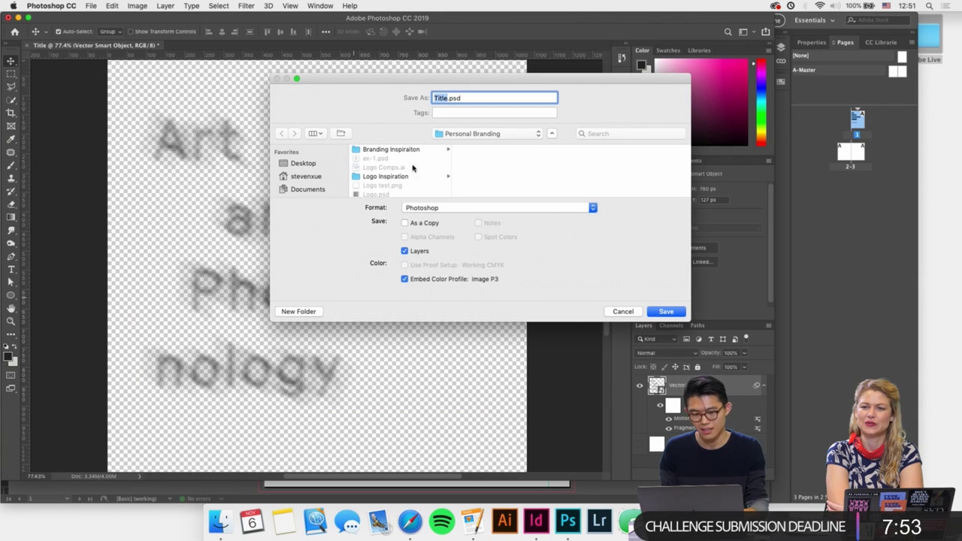
left_click(300, 165)
left_click(386, 149)
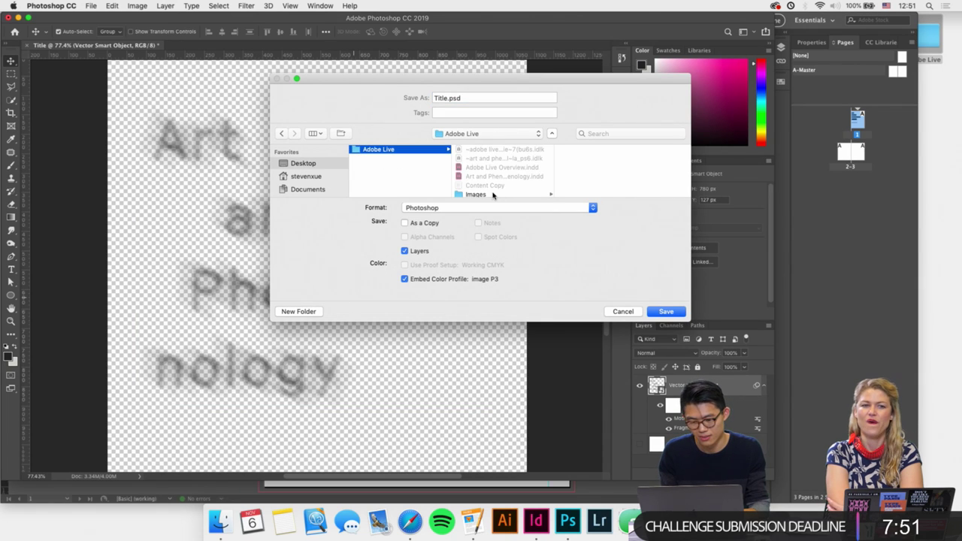
scroll(489, 180, "down", 2)
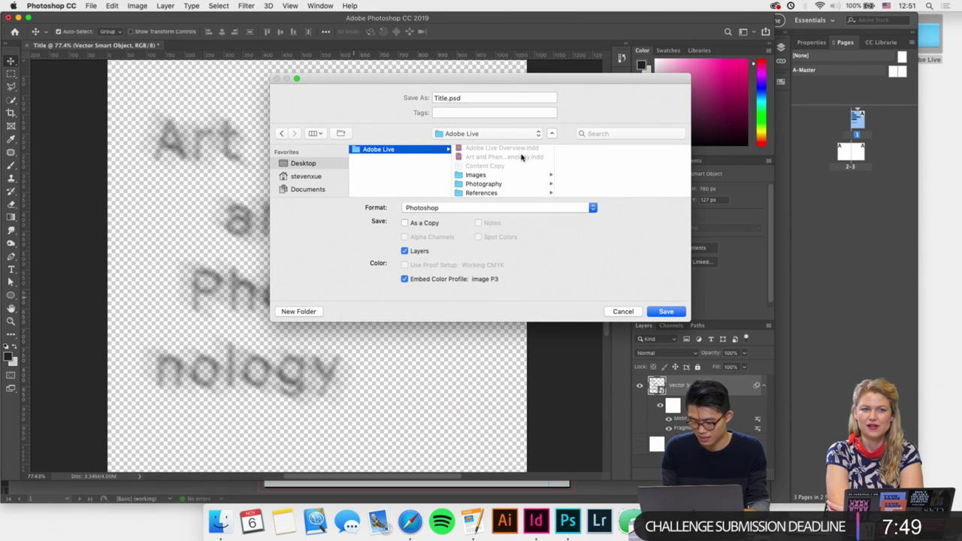
key("Return")
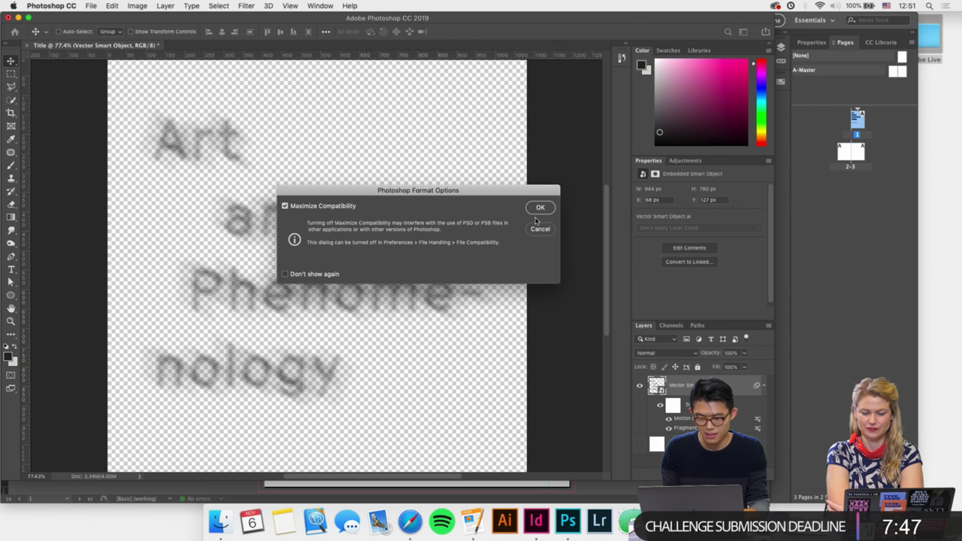
left_click(539, 208)
left_click(18, 17)
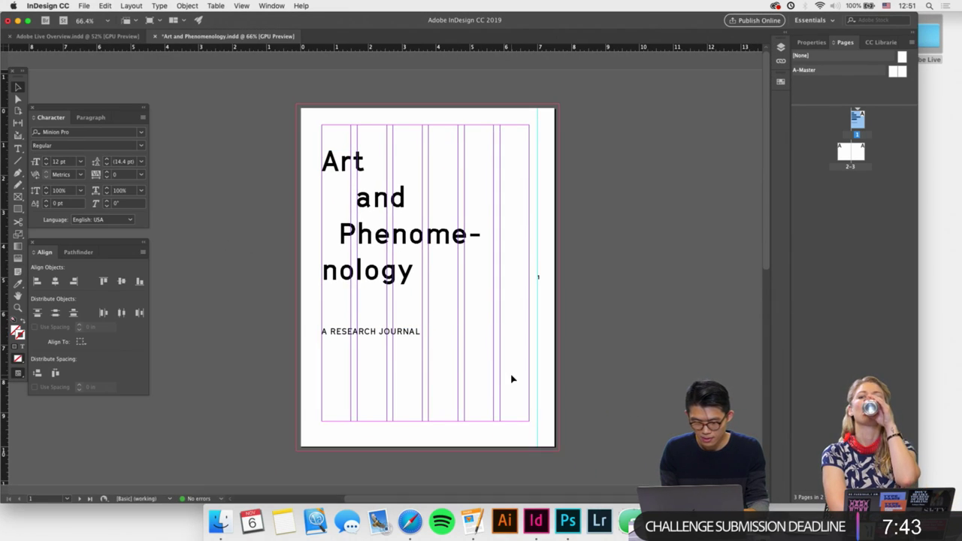
Move A RESEARCH JOURNAL to the page bottom, fit its frame, and set it to 14 pt.
scroll(511, 379, "up", 1)
left_click_drag(382, 334, 383, 401)
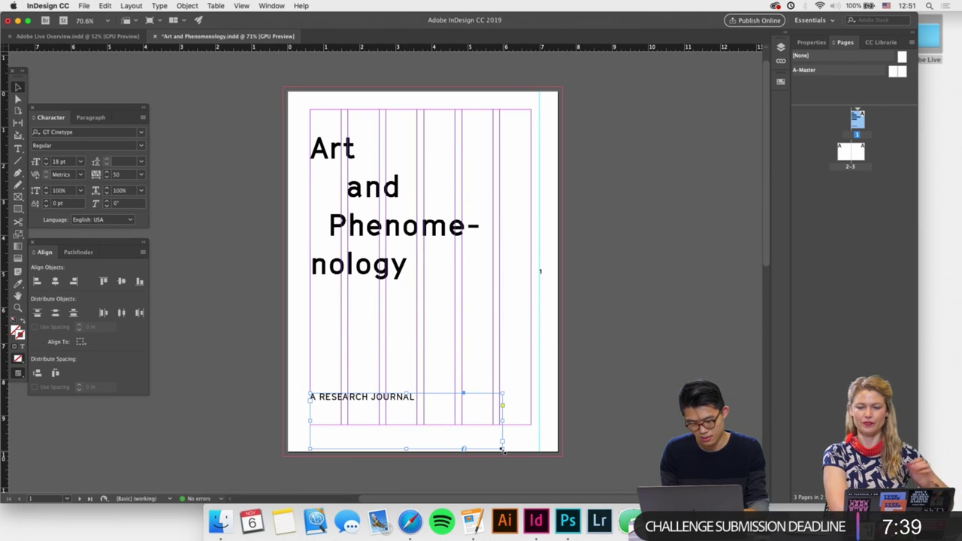
left_click_drag(500, 451, 446, 410)
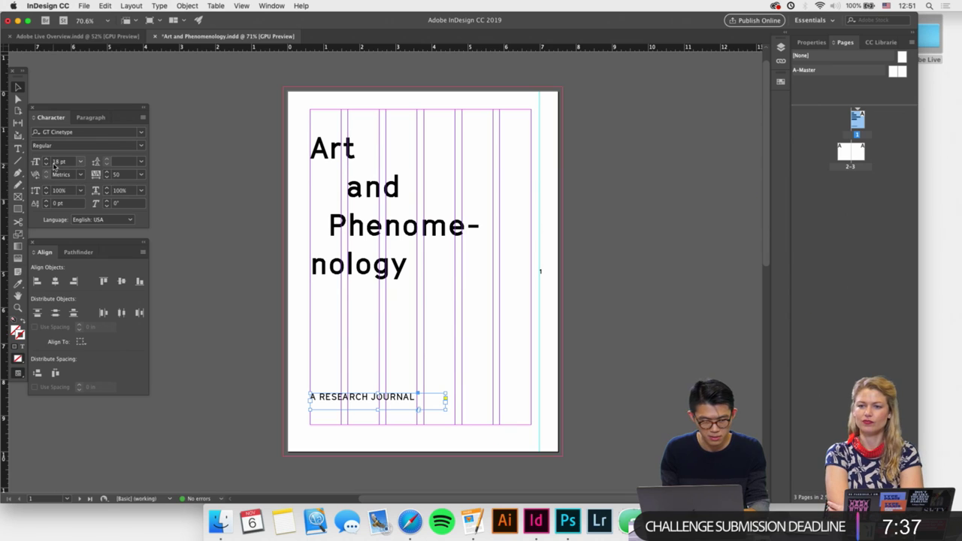
double_click(60, 161)
type("14")
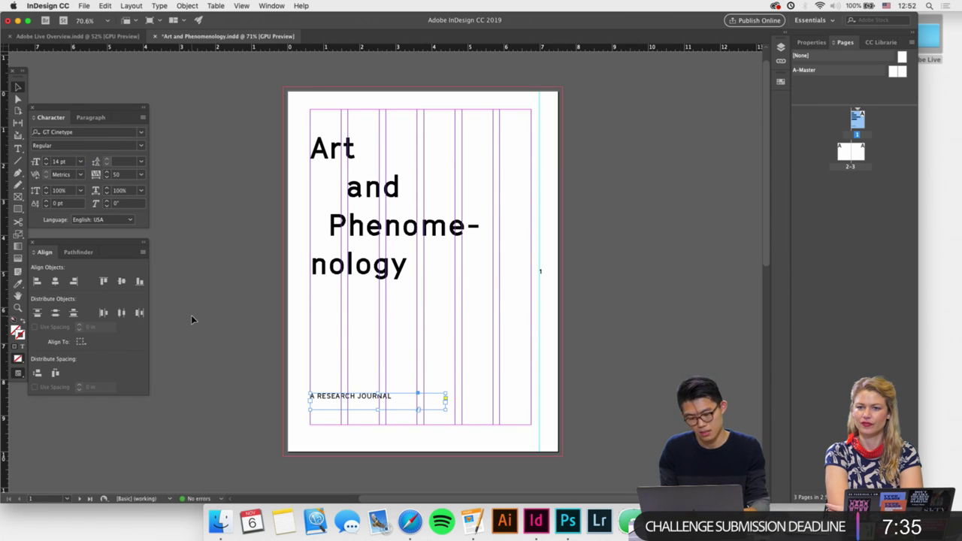
key("Return")
left_click(333, 337)
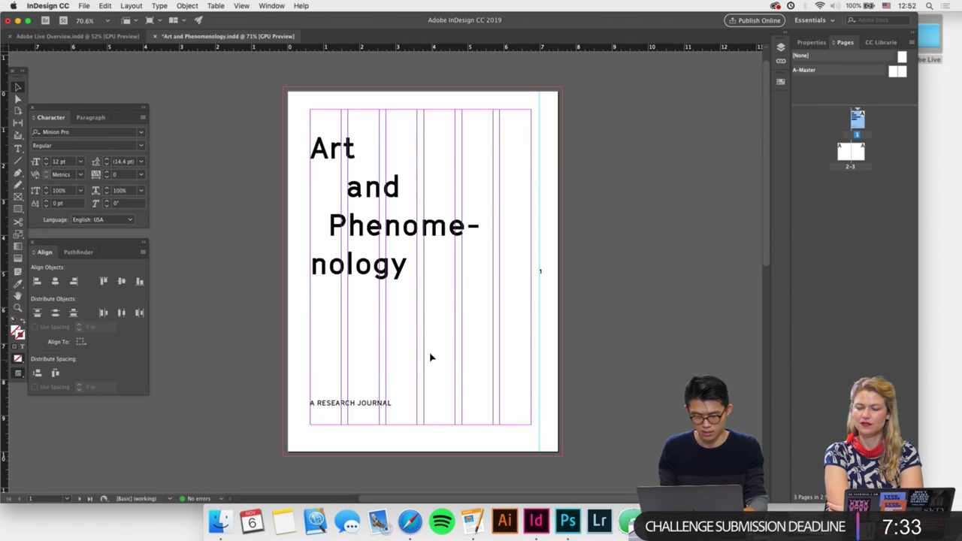
Place Title.psd from Finder onto the cover and position it over the title.
scroll(429, 354, "up", 2)
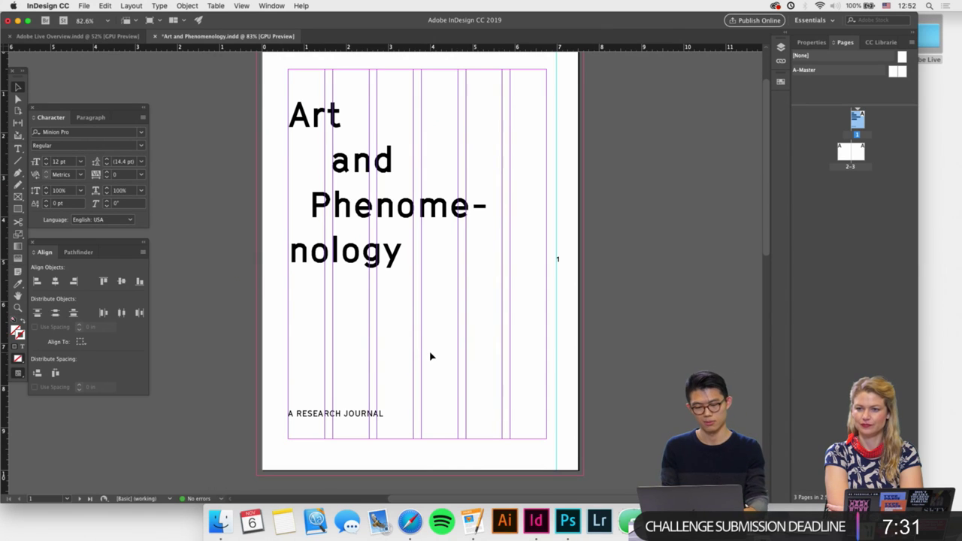
key("super+v")
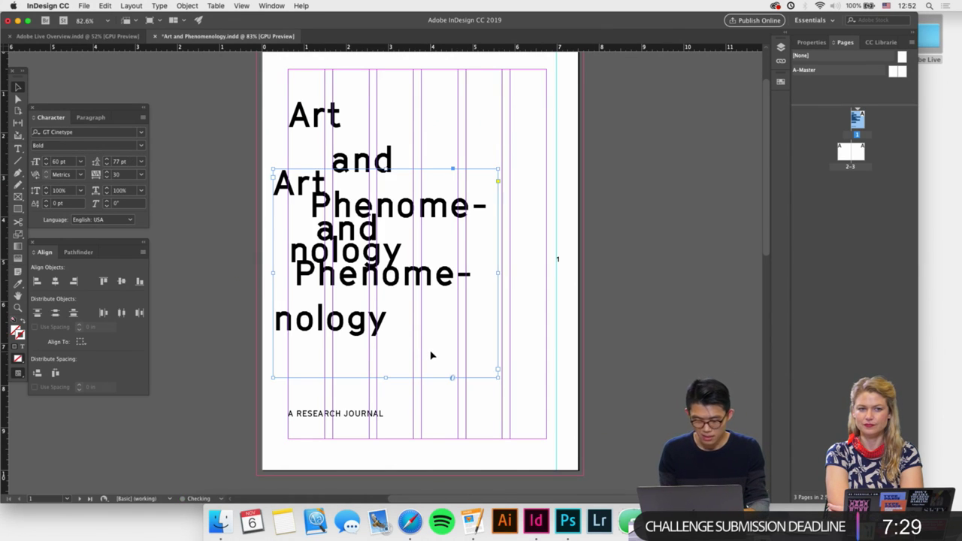
key("super+z")
left_click(219, 520)
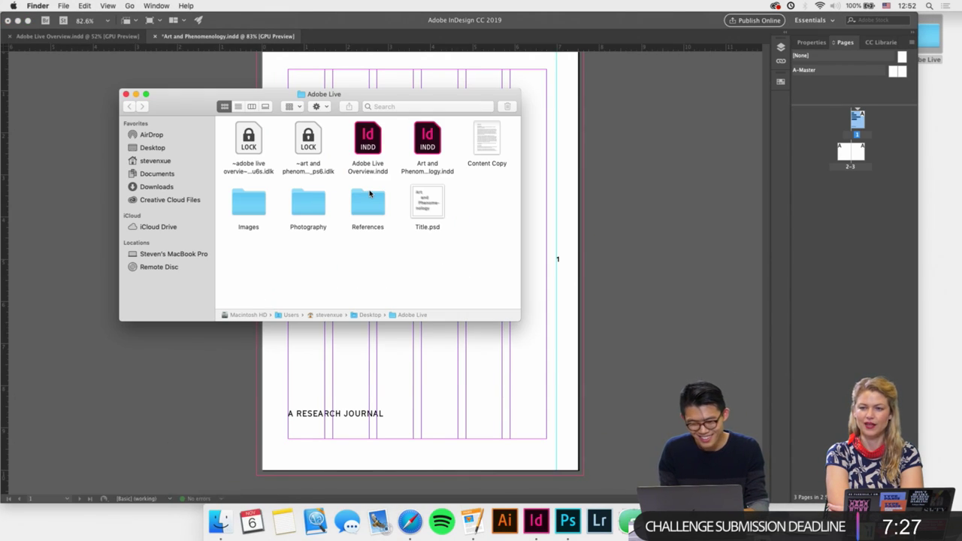
left_click_drag(427, 203, 436, 367)
left_click(307, 151)
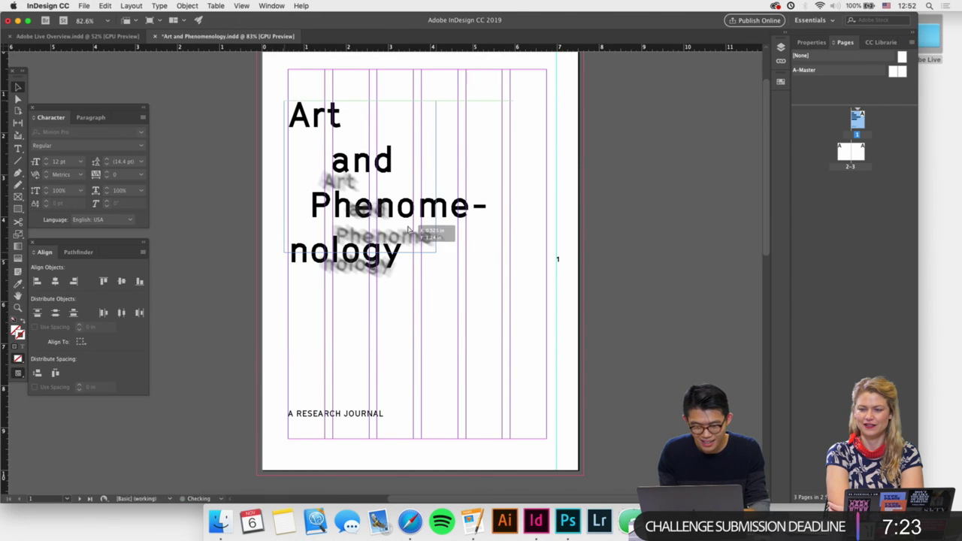
left_click_drag(430, 278, 557, 369)
Fill the frame proportionally with Title.psd and nudge it up and left behind the title.
right_click(505, 345)
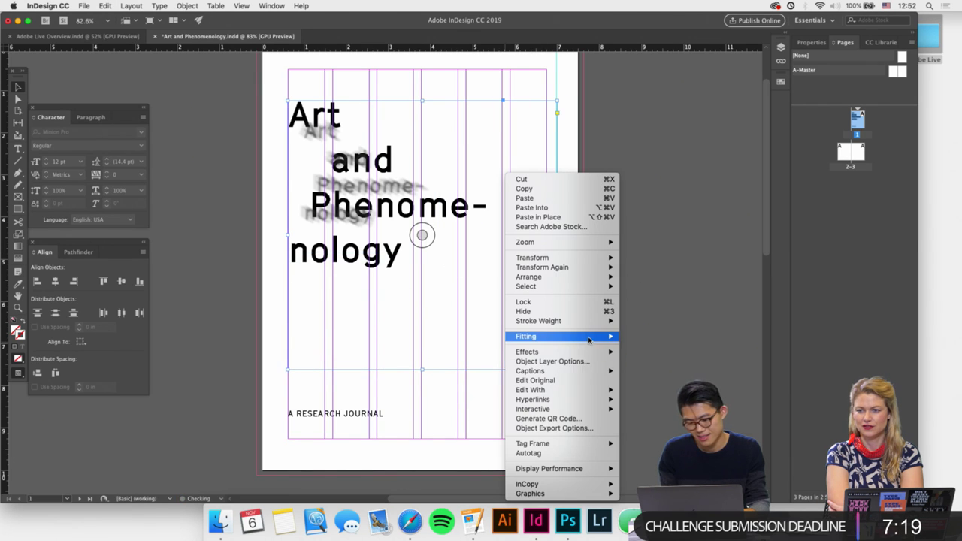
left_click(661, 336)
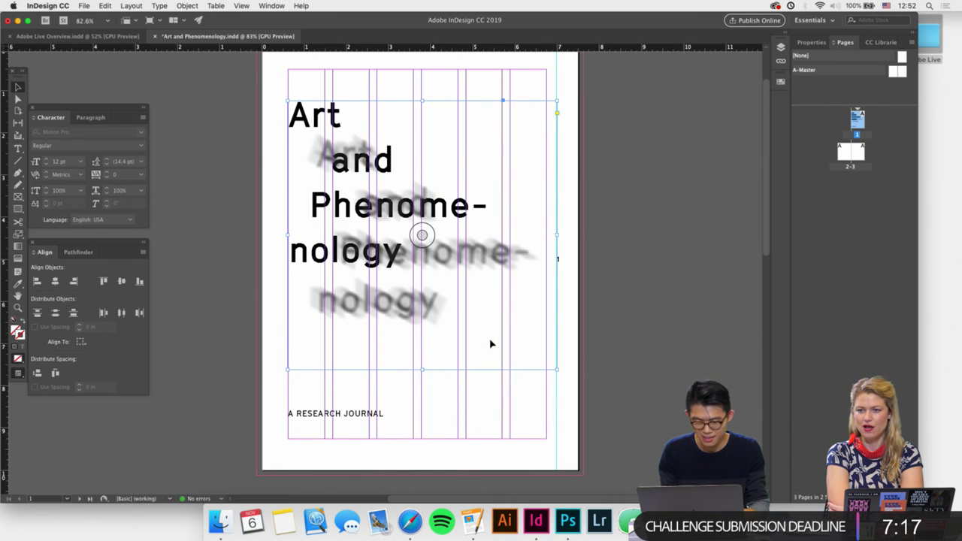
left_click_drag(489, 343, 474, 321)
key("shift+Up")
key("shift+Up")
key("shift+Up")
key("shift+Left")
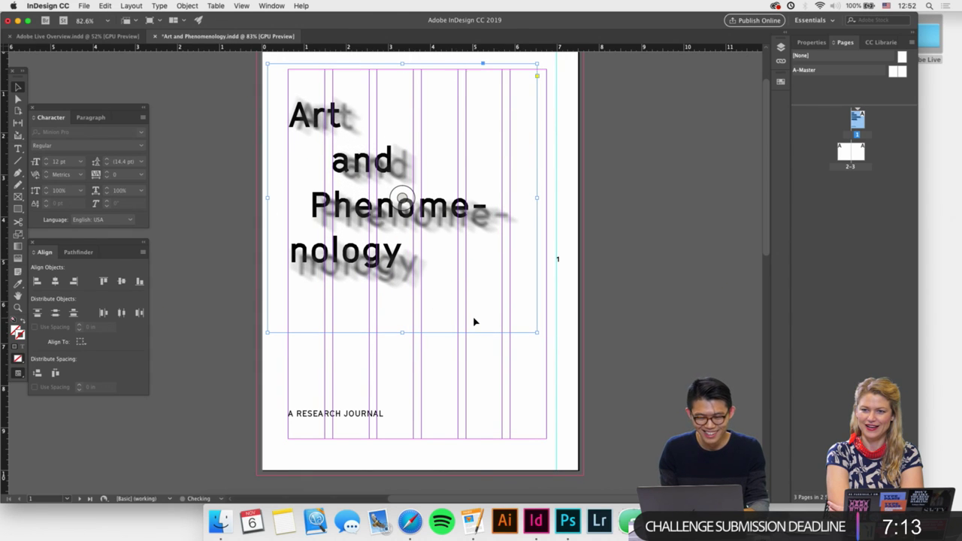
Enlarge the image frame slightly and scale the blurred image inside it.
left_click_drag(538, 331, 547, 342)
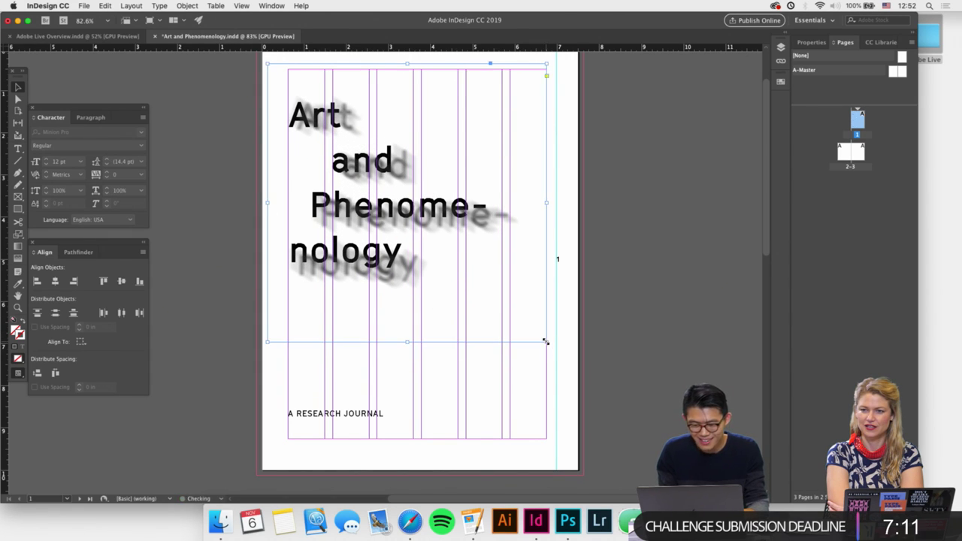
right_click(519, 305)
mouse_move(577, 336)
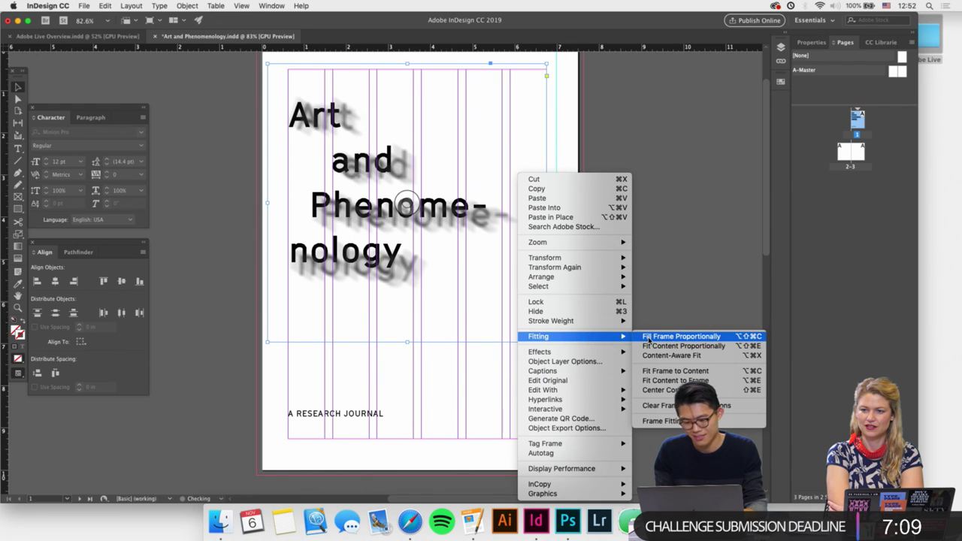
left_click(643, 334)
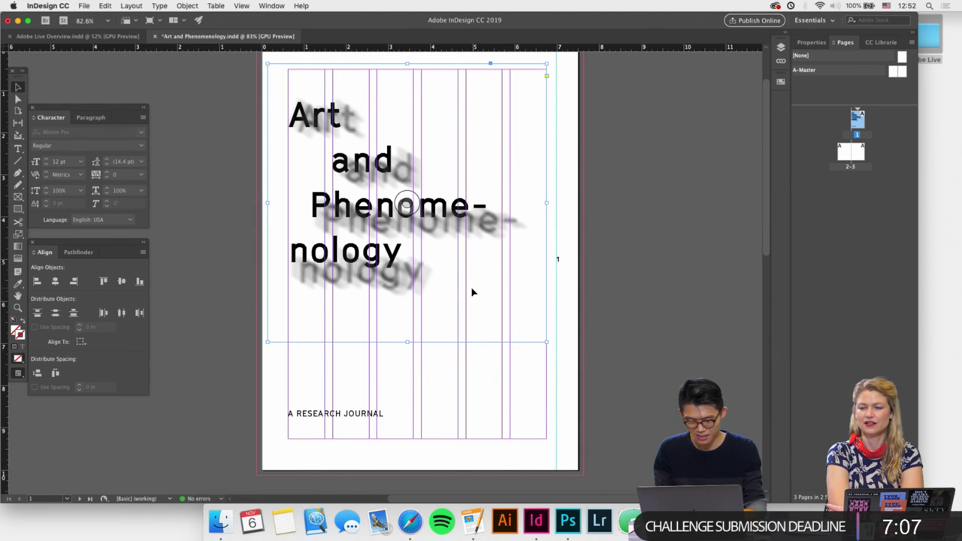
key("super+z")
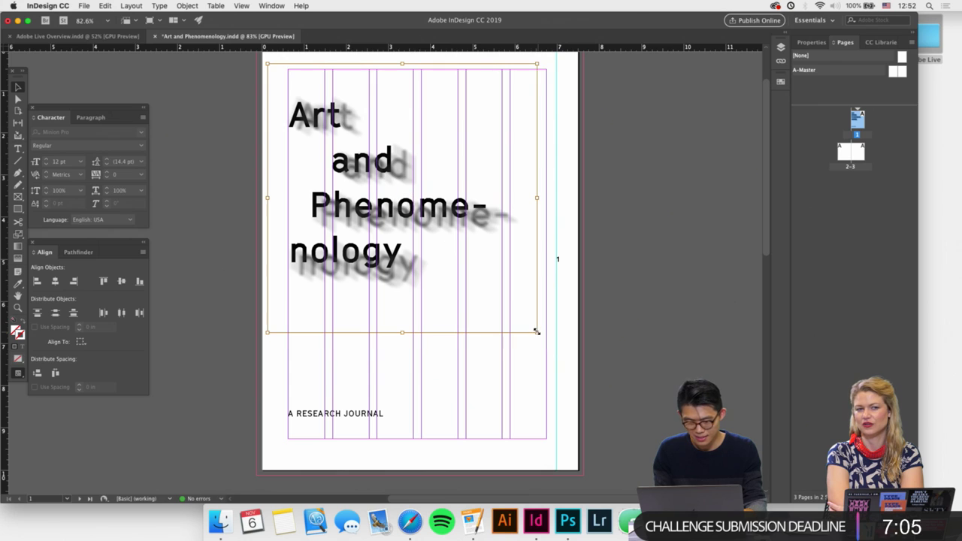
left_click_drag(537, 332, 543, 338)
Set the blurred Title.psd frame's opacity to 70% in the Properties panel.
left_click(464, 285)
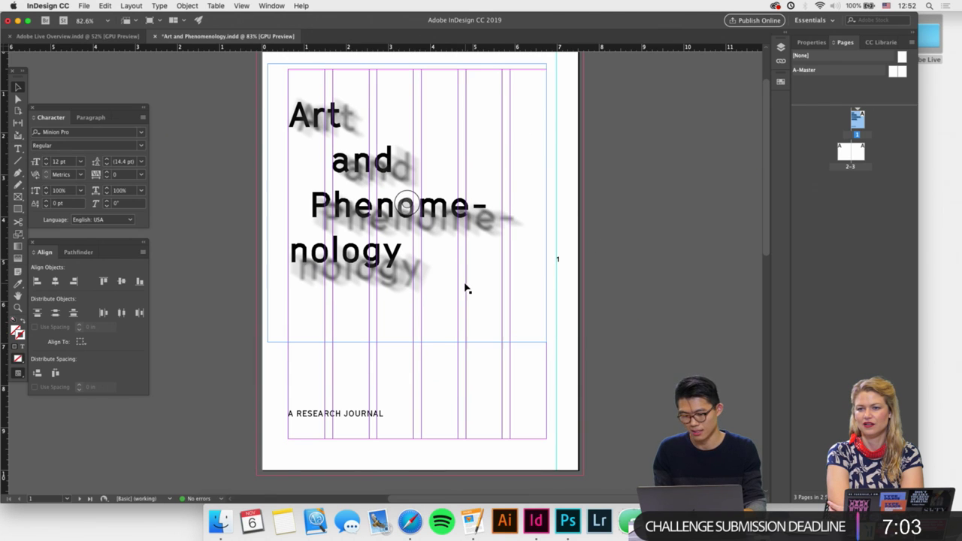
left_click(810, 42)
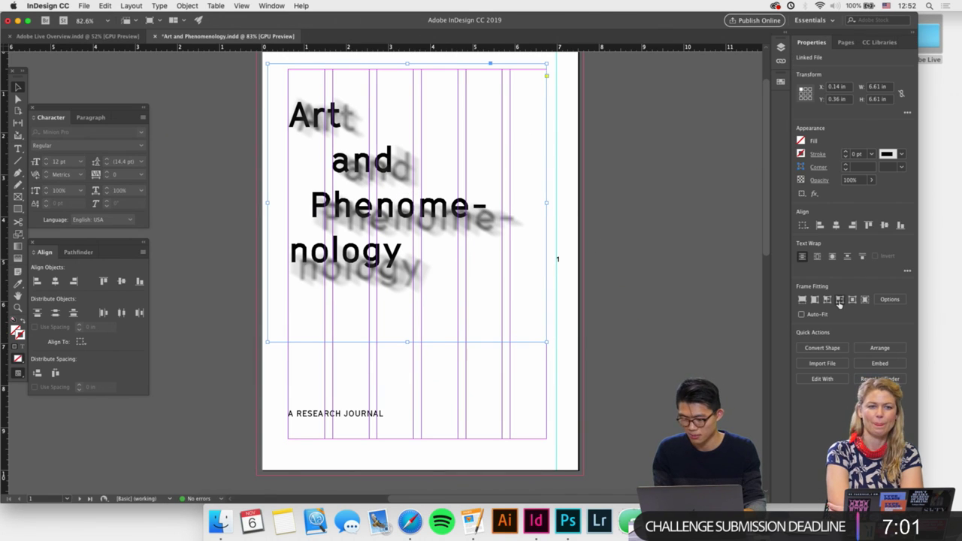
left_click(850, 181)
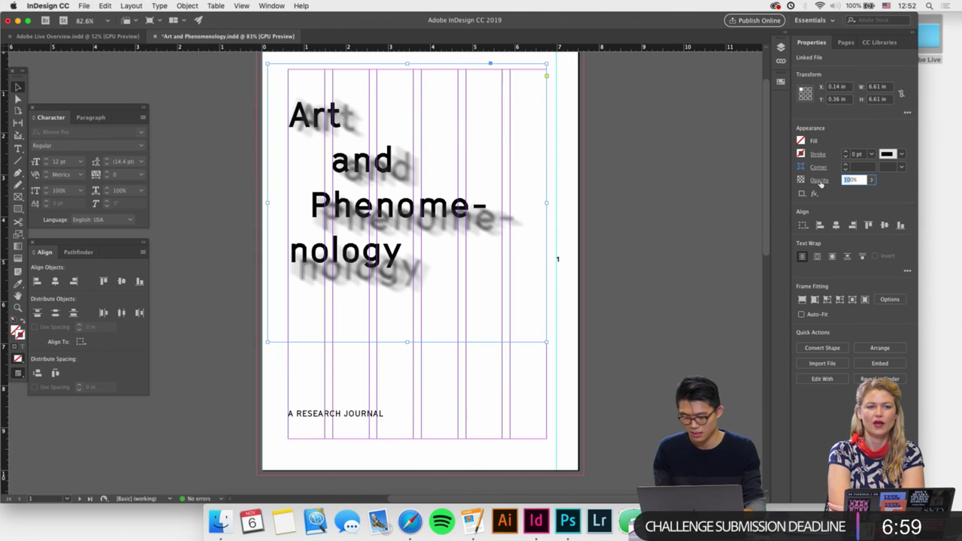
type("70")
key("Return")
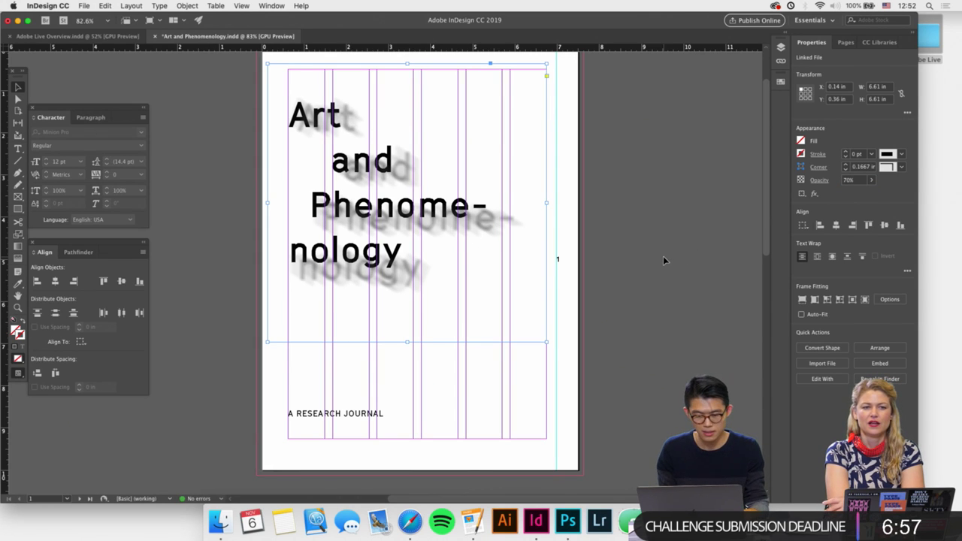
Select the title together with the image and shift both down the page.
left_click(652, 282)
left_click(360, 197)
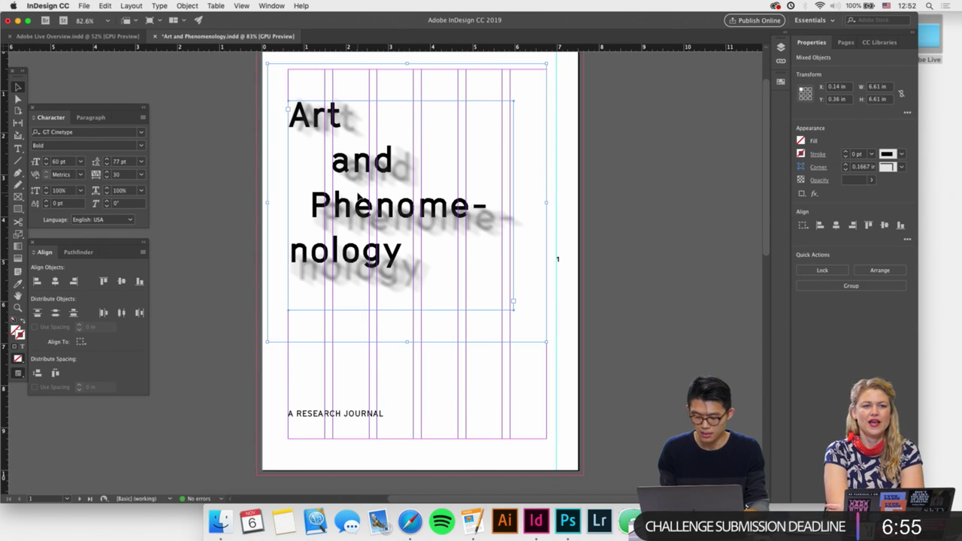
key("shift+Down")
key("shift+Down")
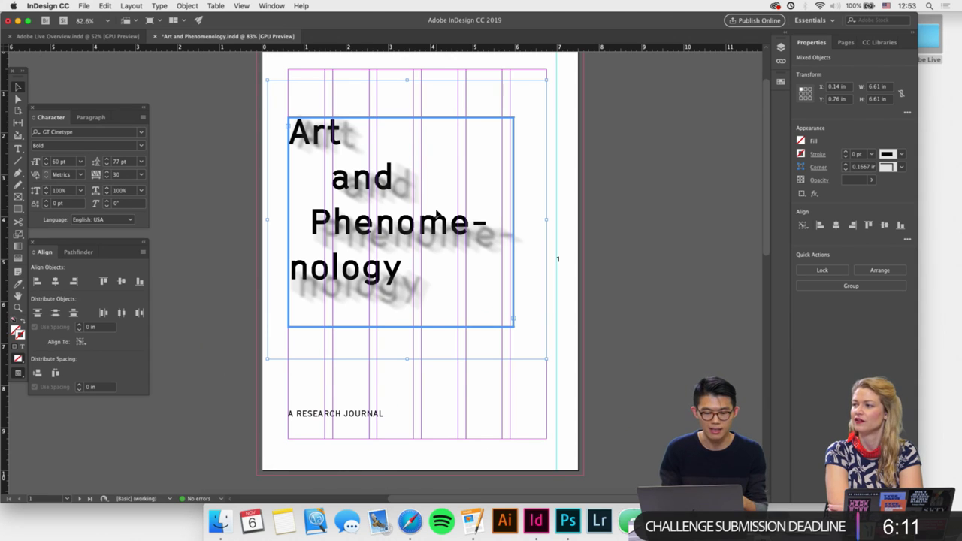
left_click(447, 279)
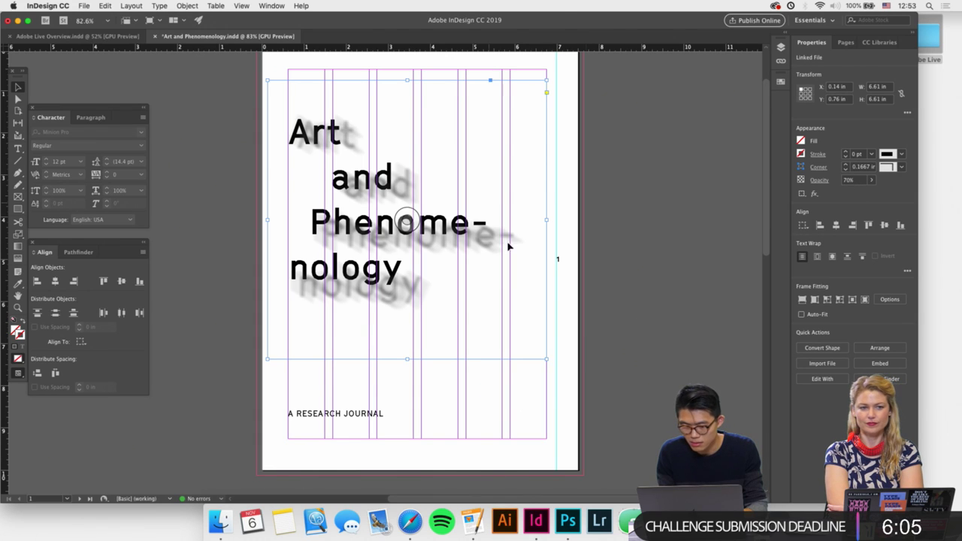
Lock the Title.psd image in Layer 1 of the Layers panel.
left_click(781, 46)
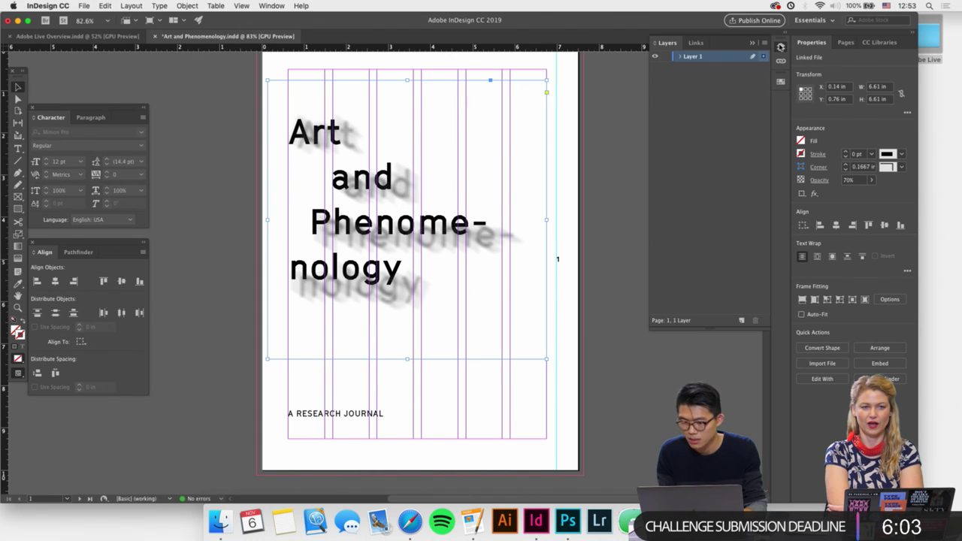
left_click(680, 58)
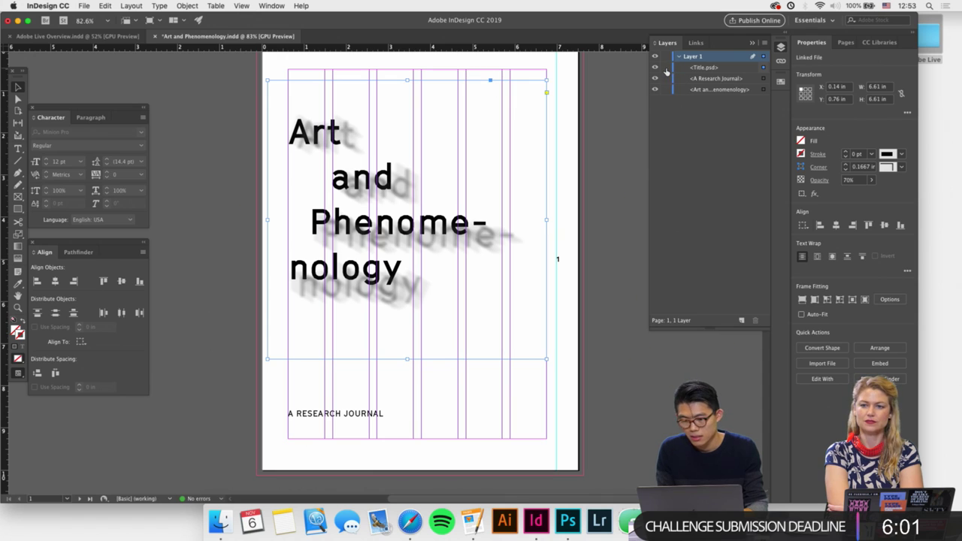
left_click(666, 69)
Widen the live title text frame and raise the title size to about 62–63 pt.
left_click(384, 231)
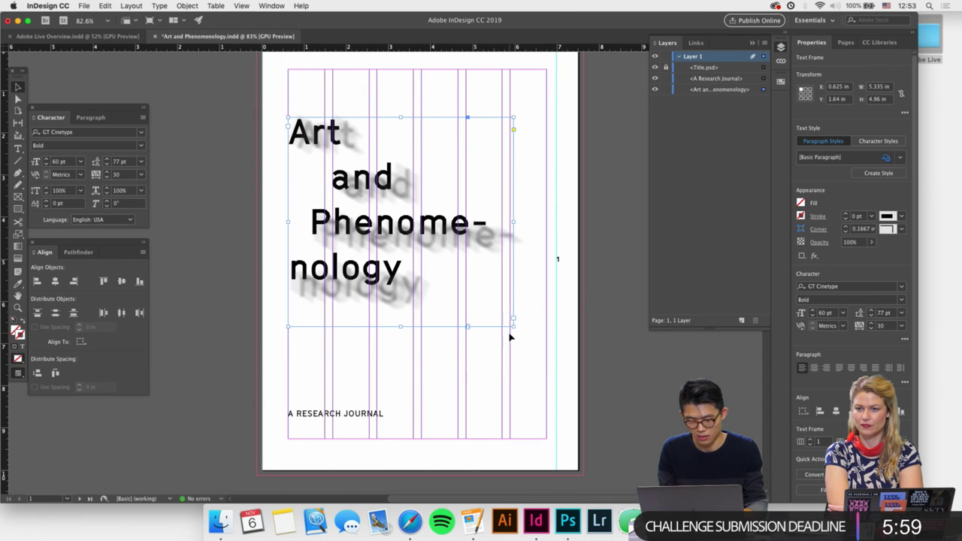
left_click_drag(513, 327, 521, 330)
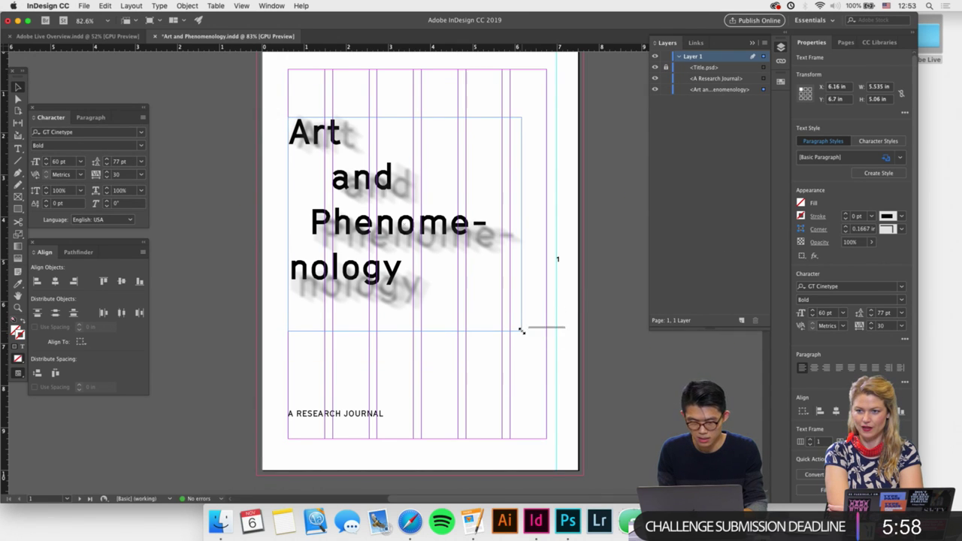
left_click(45, 161)
left_click(45, 161)
left_click(45, 161)
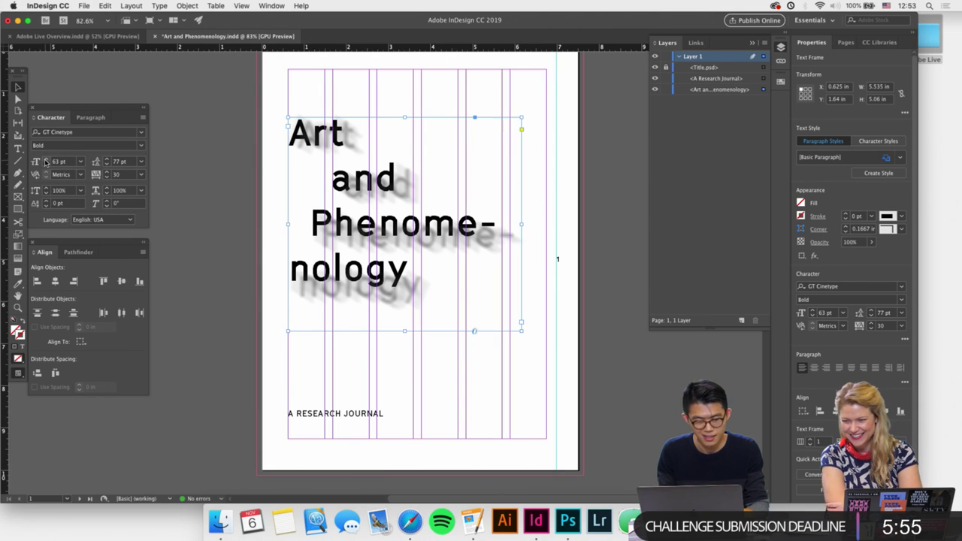
left_click(45, 163)
left_click(419, 412)
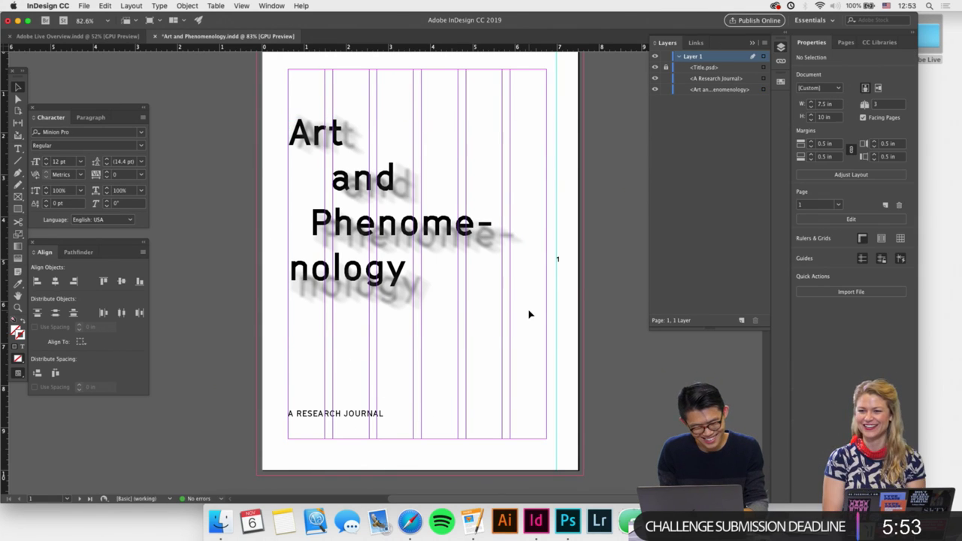
Shrink the Title.psd image content slightly within its frame.
left_click(500, 294)
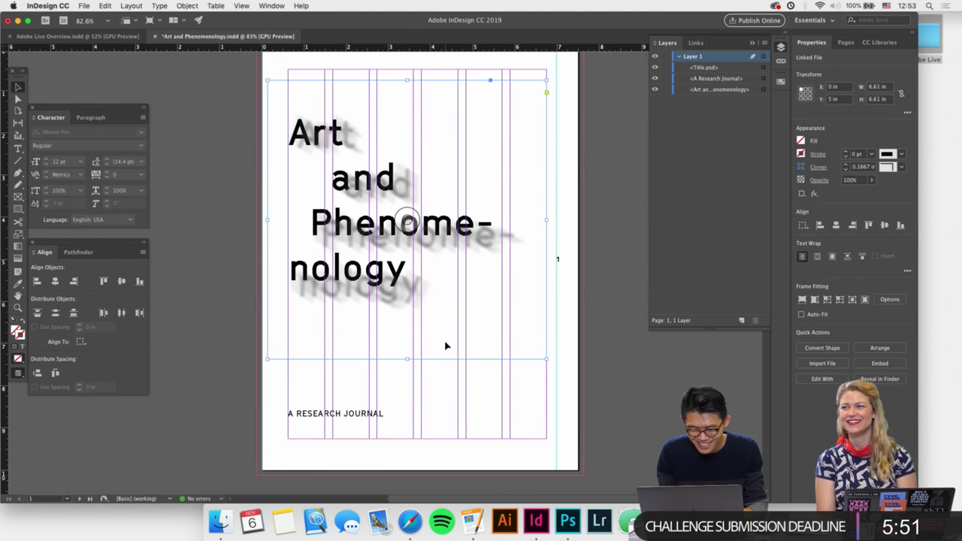
left_click(404, 224)
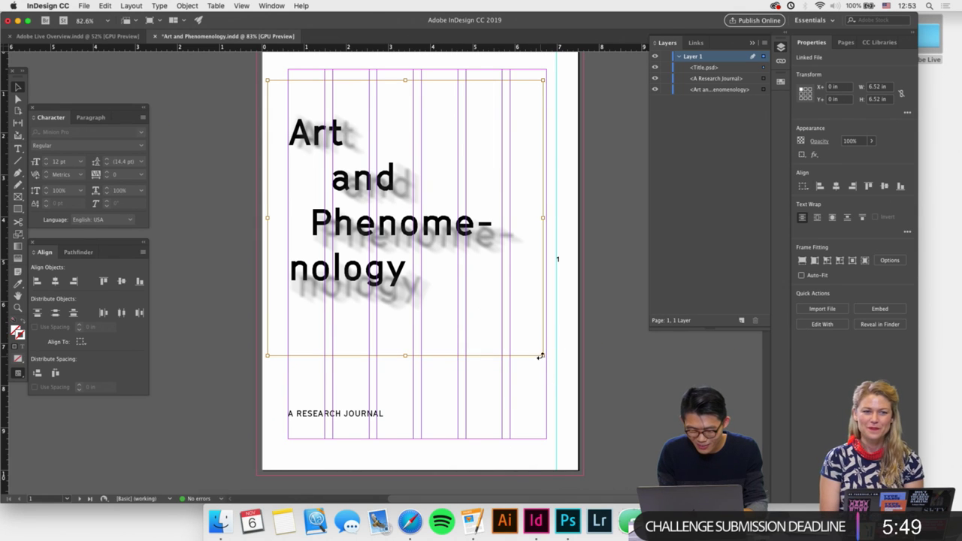
left_click_drag(542, 355, 537, 350)
left_click(588, 368)
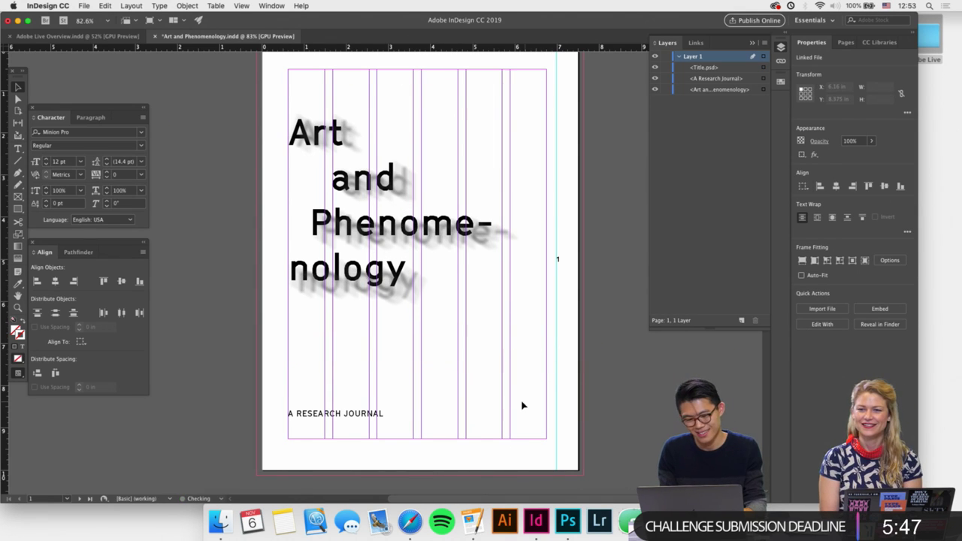
scroll(521, 400, "up", 1)
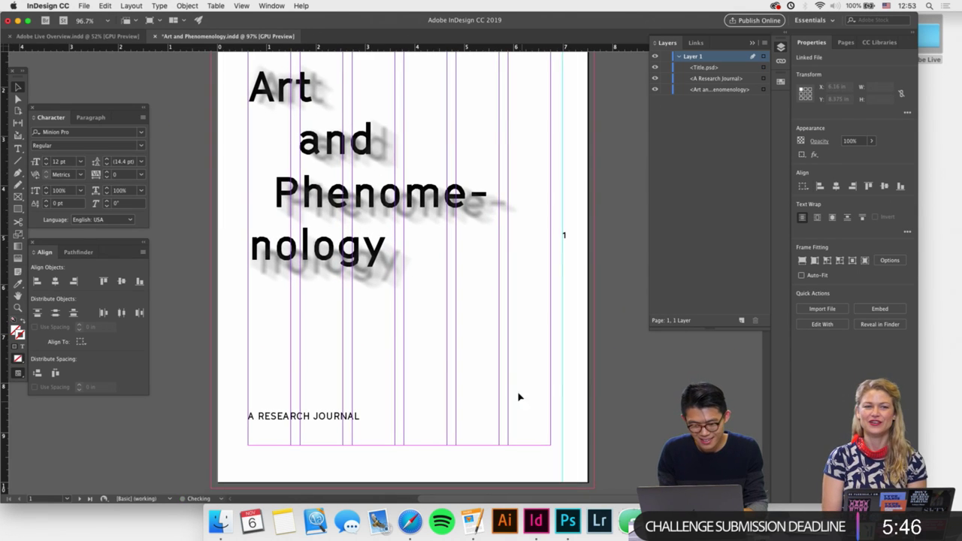
Lock the Title.psd image and select the sharp title text frame.
left_click(666, 68)
left_click(351, 230)
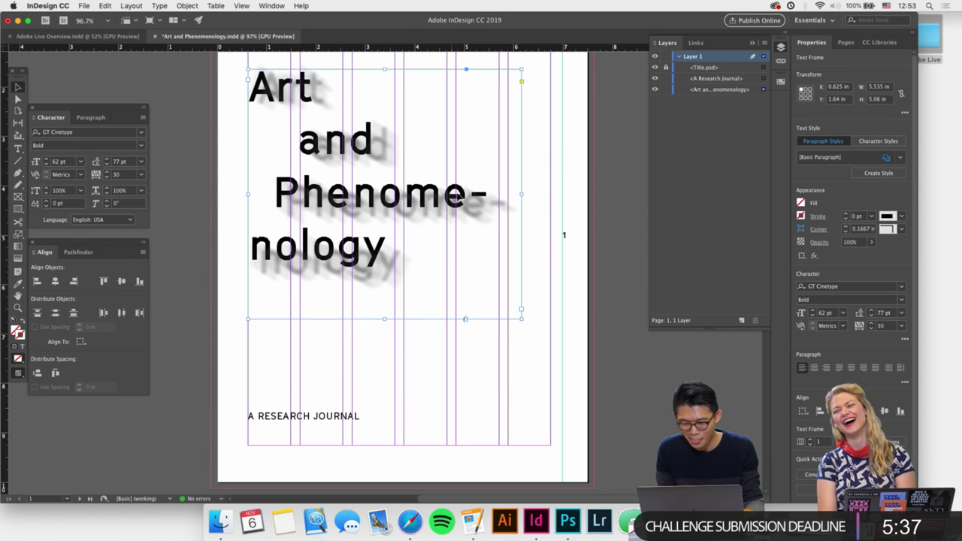
left_click_drag(420, 199, 419, 200)
key("ctrl+z")
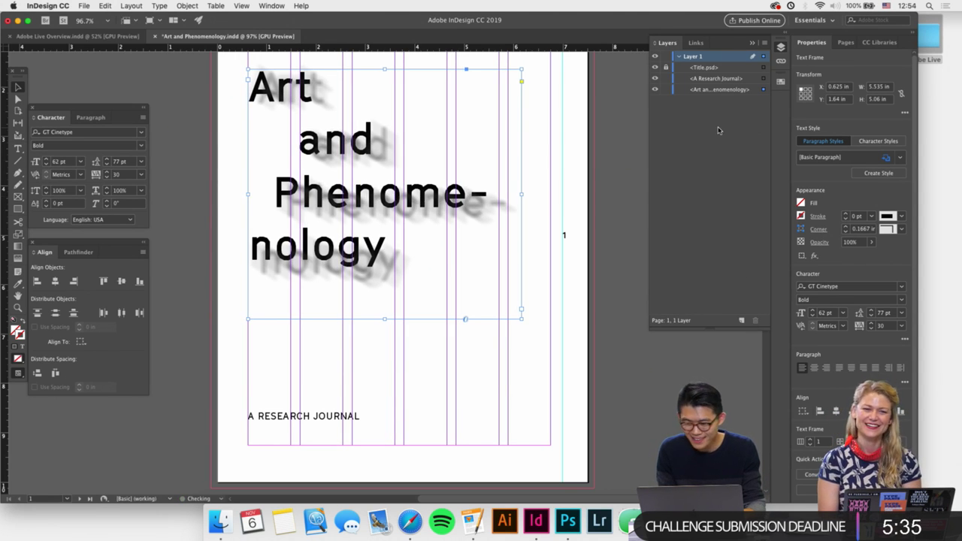
left_click(779, 83)
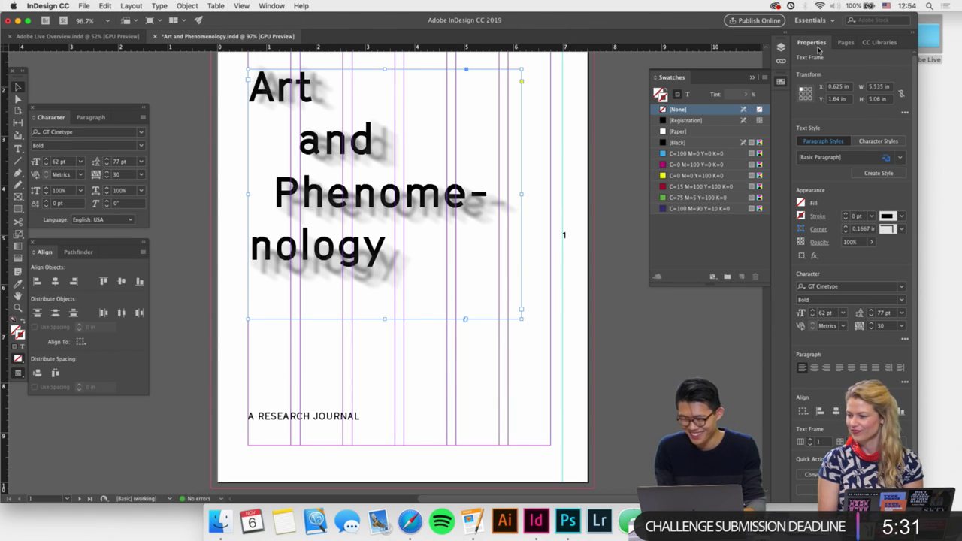
left_click(781, 83)
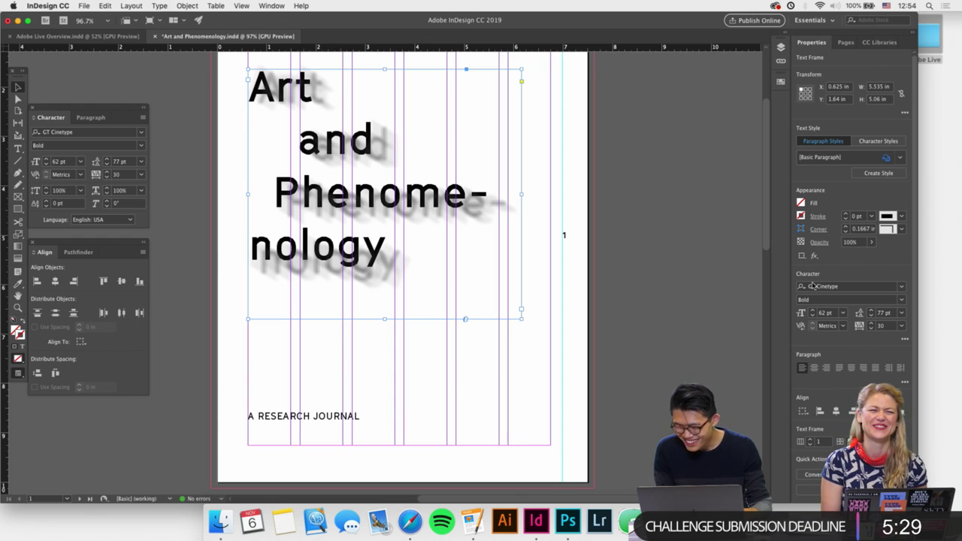
Set the 'Art and Phenomenology' title frame's opacity to 80%.
left_click(850, 243)
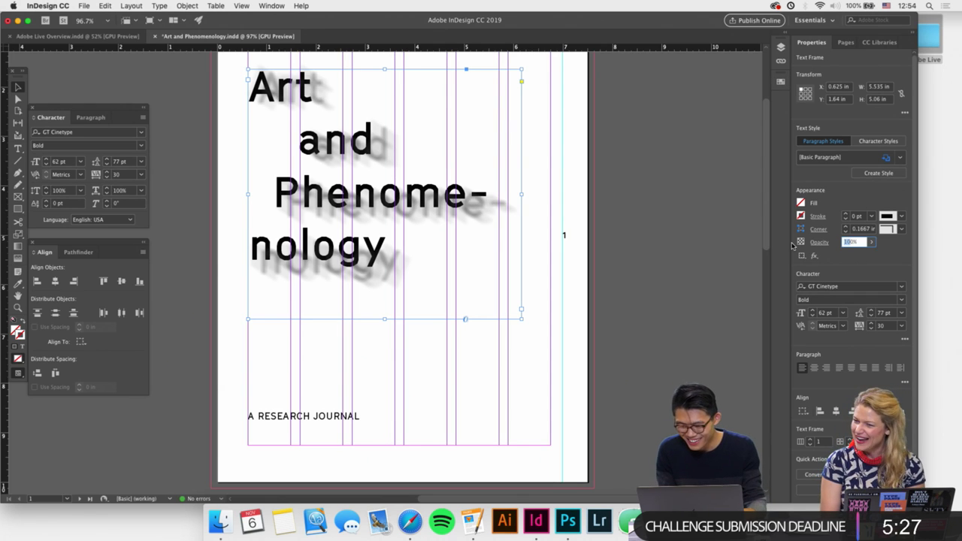
type("80")
key("Return")
left_click(631, 301)
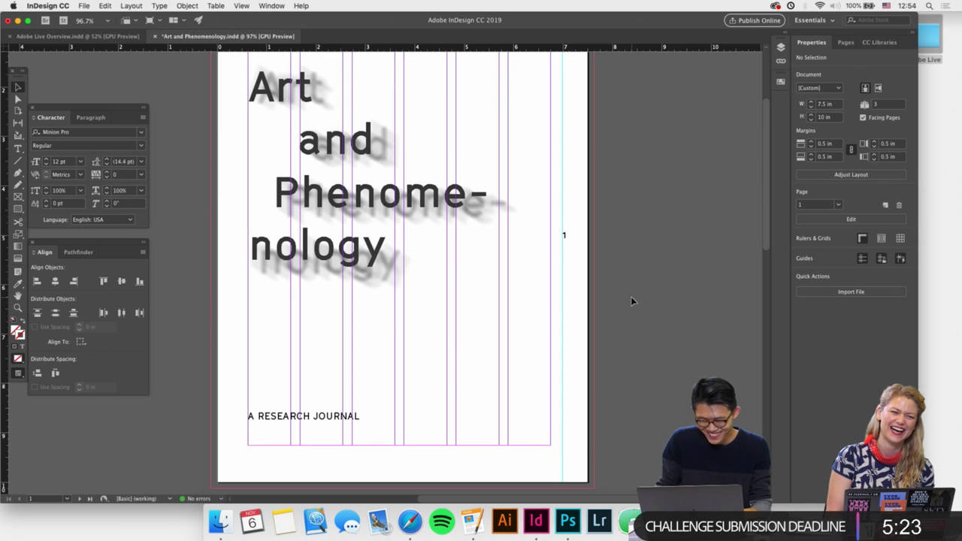
Switch to the Adobe Live Overview document.
scroll(631, 296, "up", 2)
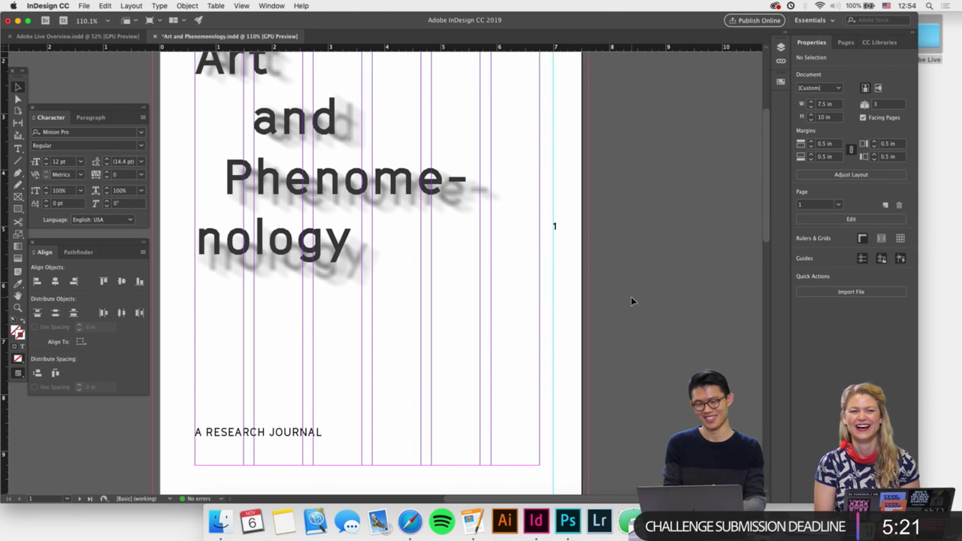
scroll(631, 296, "up", 3)
scroll(631, 296, "down", 1)
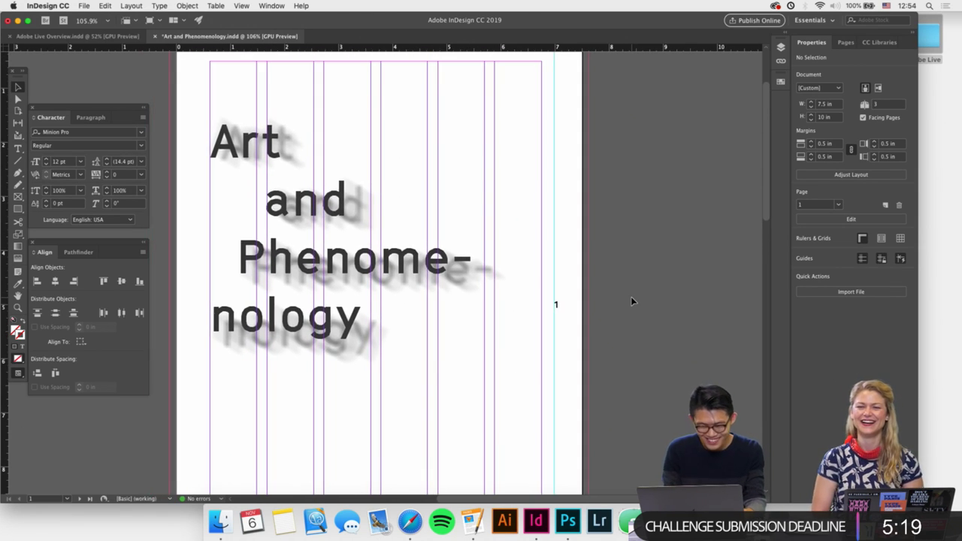
left_click(105, 37)
Scroll to the overview's COLOR page and marquee-select the swatches and colour bars.
scroll(316, 209, "down", 2)
scroll(317, 211, "down", 4)
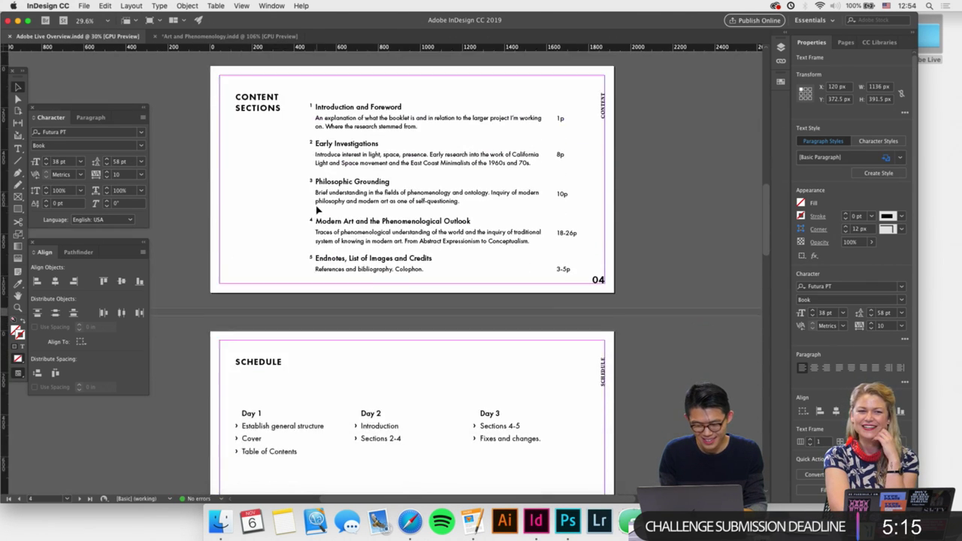
scroll(317, 211, "down", 10)
scroll(316, 210, "up", 1)
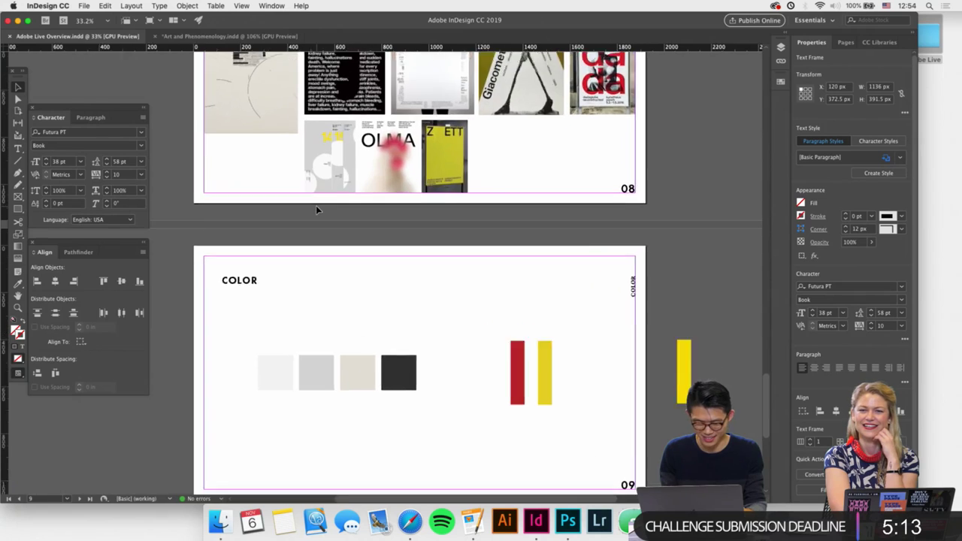
scroll(316, 207, "up", 2)
left_click_drag(217, 303, 591, 442)
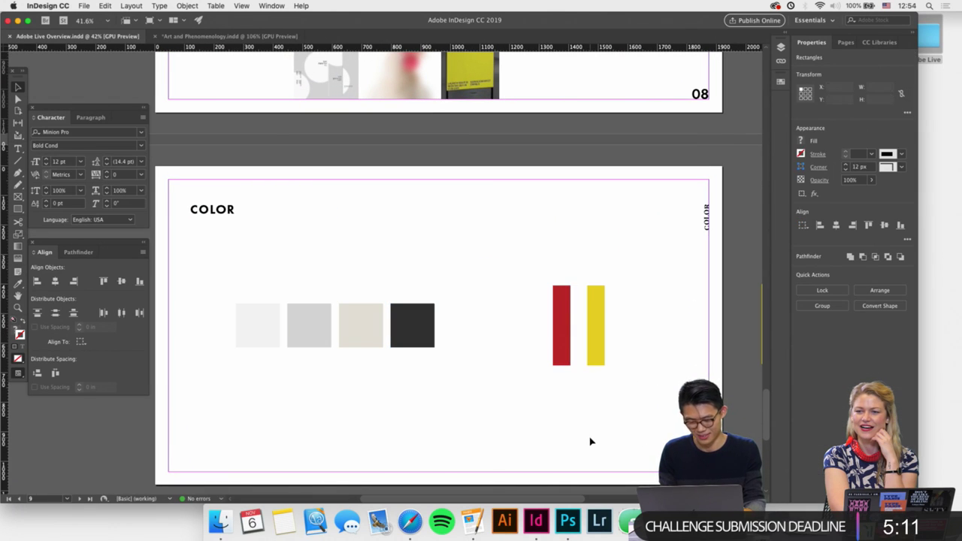
Paste onto the Art and Phenomenology cover, then undo the accidental duplicate title.
left_click(221, 36)
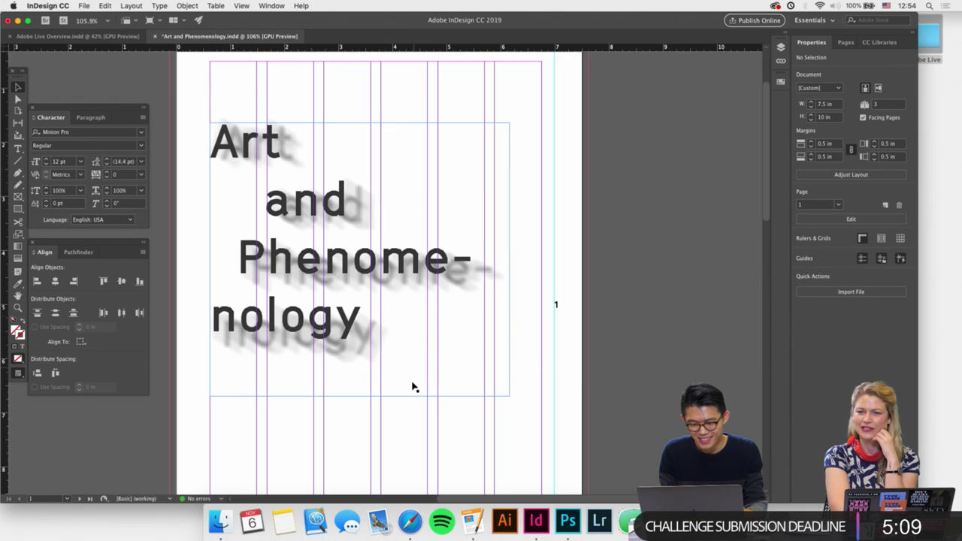
left_click(413, 387)
scroll(412, 387, "down", 2)
scroll(410, 389, "down", 5)
key("super+v")
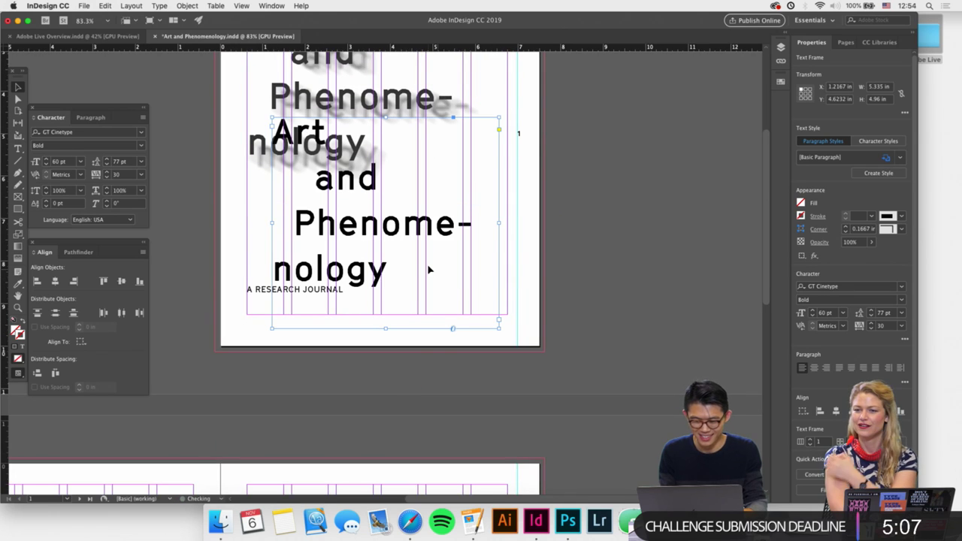
key("super+z")
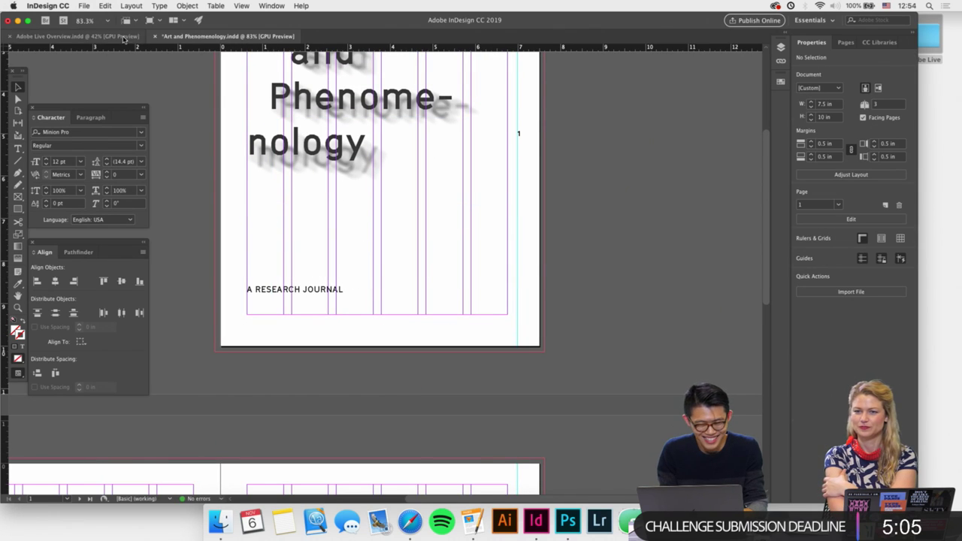
Back in the overview, reselect only the grey swatches and red and yellow bars.
left_click(82, 36)
left_click_drag(252, 269, 709, 406)
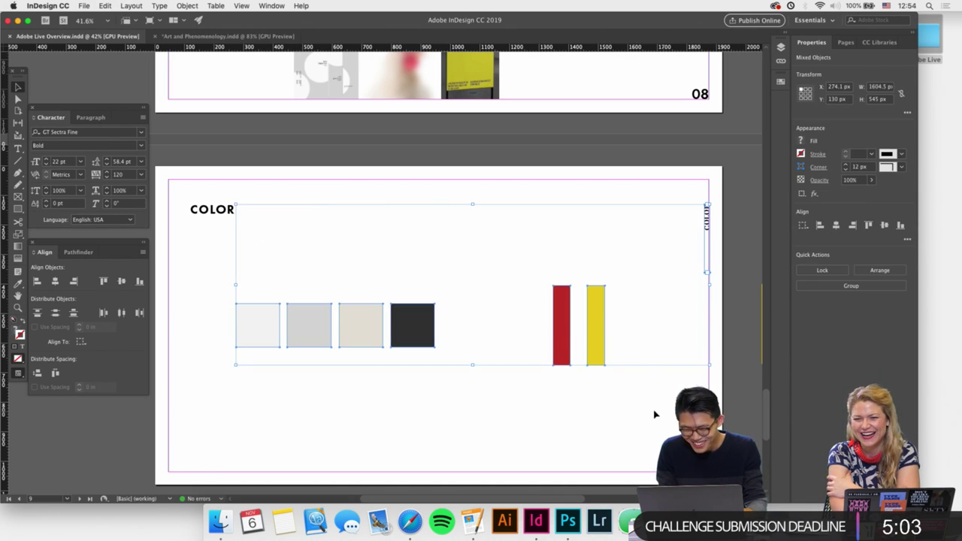
left_click_drag(635, 407, 275, 338)
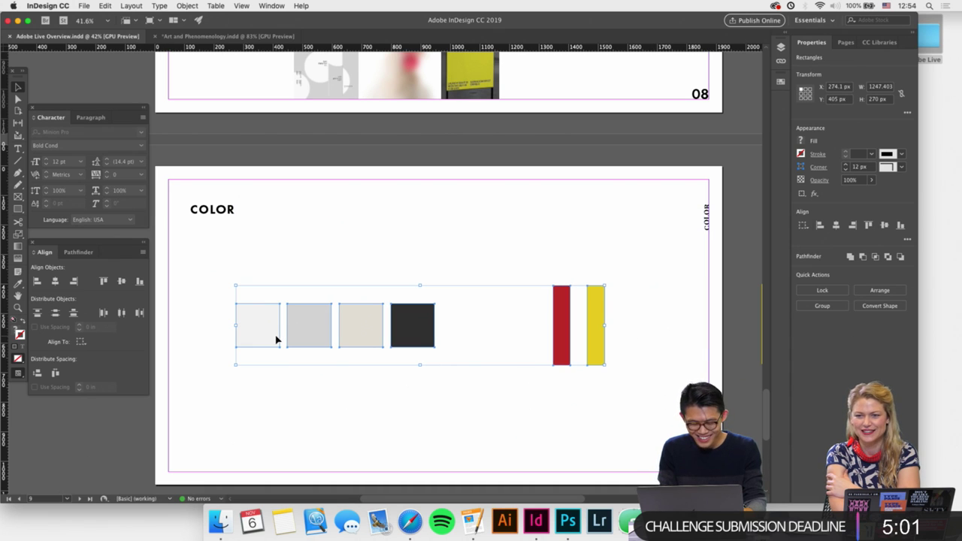
Paste the grey swatches and colour bars onto the cover and scale the palette down proportionally.
left_click(226, 36)
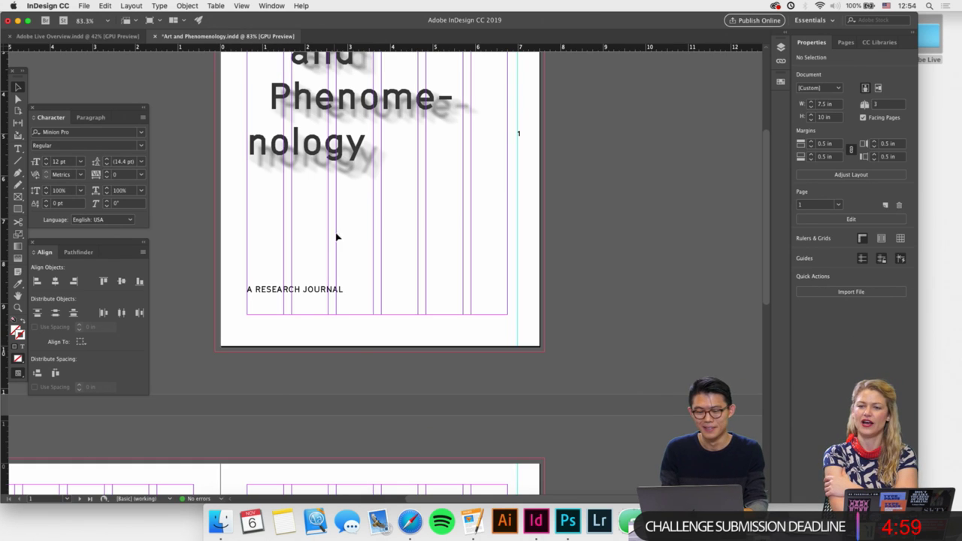
left_click(397, 294)
left_click(530, 282)
key("super+v")
key("super+minus")
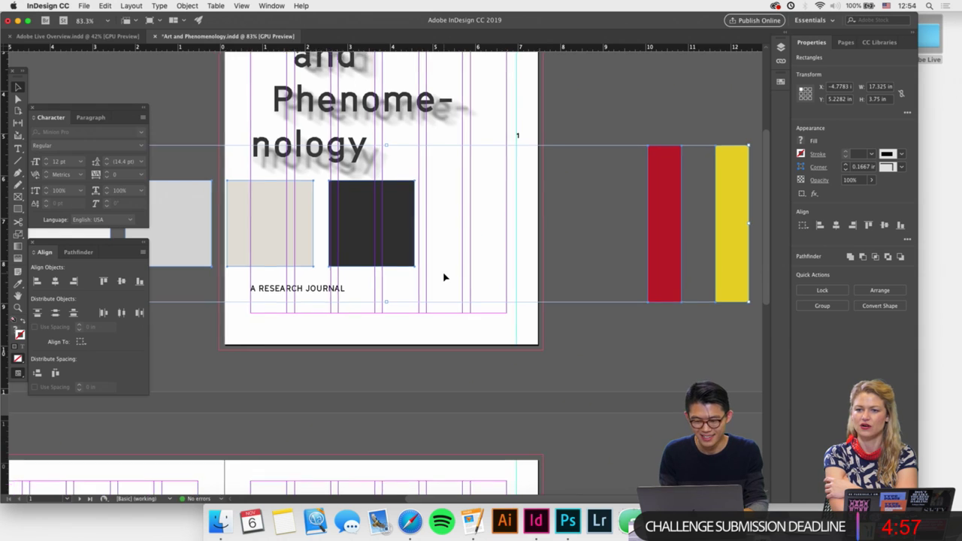
left_click_drag(692, 190, 601, 254)
left_click(642, 272)
scroll(620, 250, "up", 2)
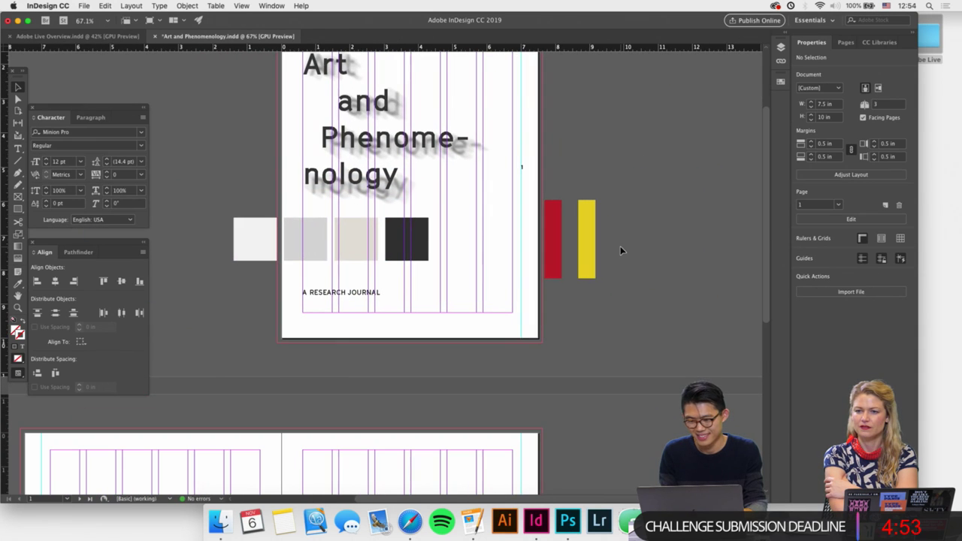
Arrange the white, light grey, warm grey and dark squares side by side on the pasteboard.
left_click(780, 81)
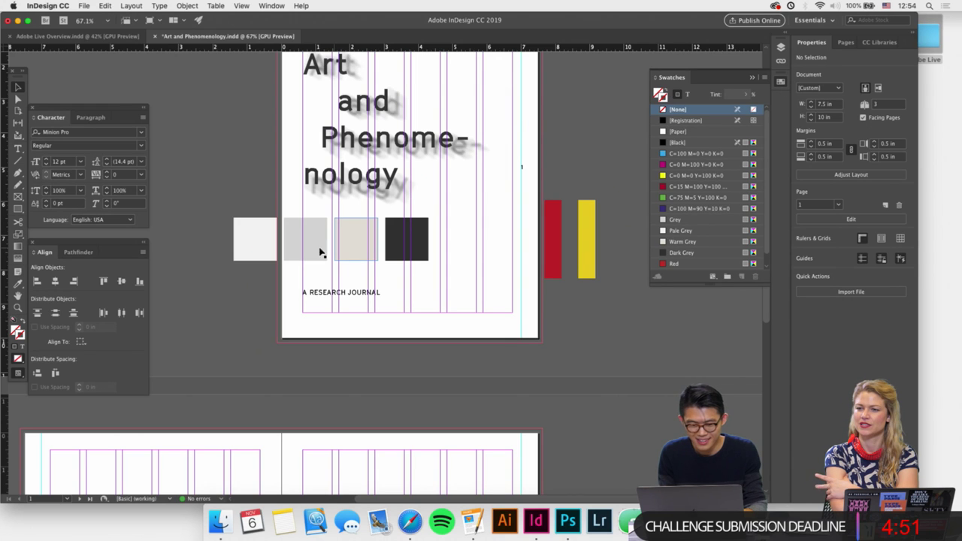
left_click(254, 248)
left_click_drag(255, 250, 592, 121)
scroll(591, 122, "up", 4)
scroll(590, 120, "down", 4)
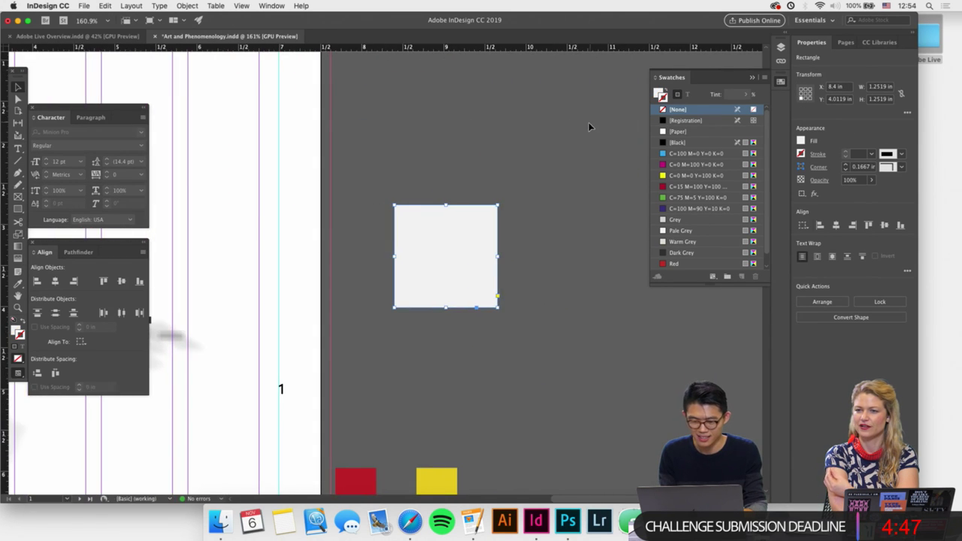
left_click_drag(248, 312, 606, 181)
left_click(301, 320)
left_click(343, 327, "shift")
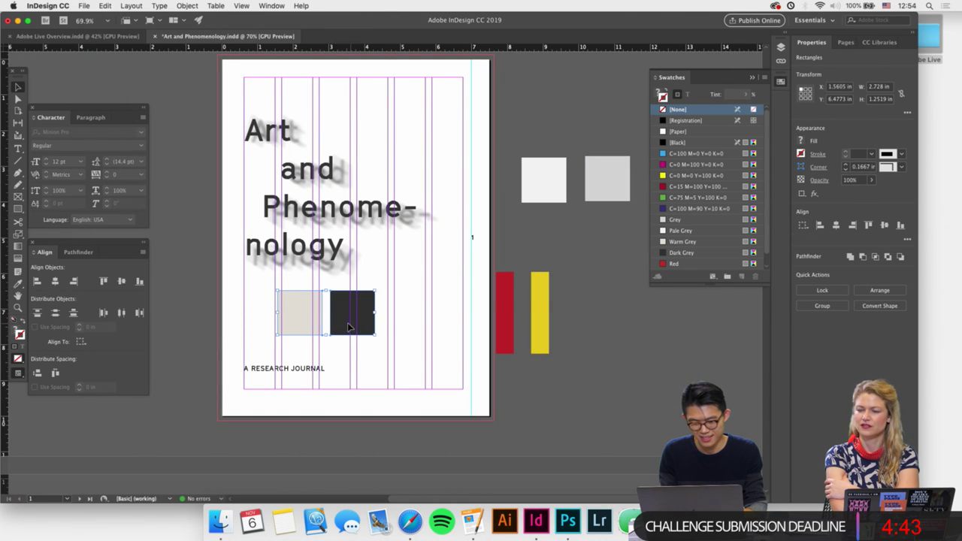
left_click_drag(343, 327, 597, 261)
left_click(606, 296)
scroll(696, 246, "down", 1)
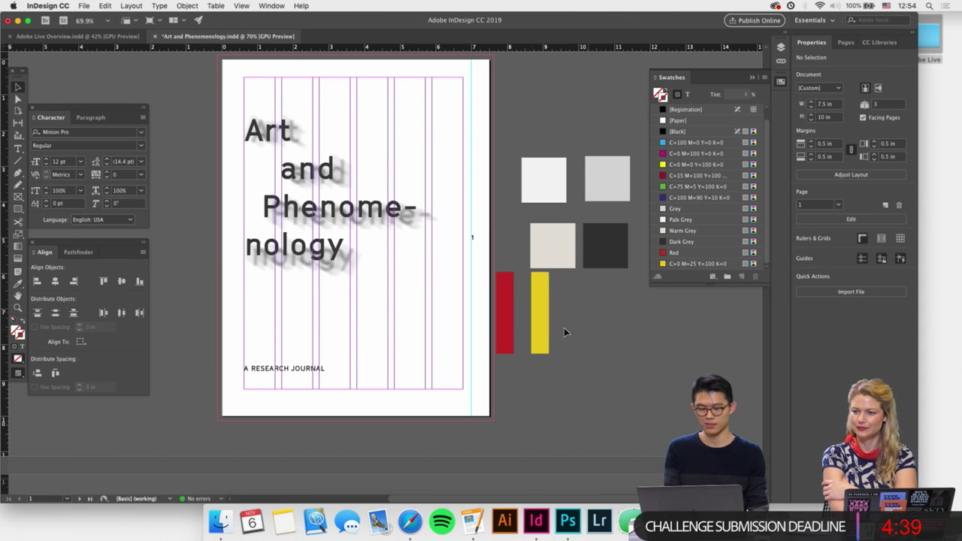
Place the red bar below the dark square, then delete and restore the six rectangles.
left_click_drag(504, 325, 599, 329)
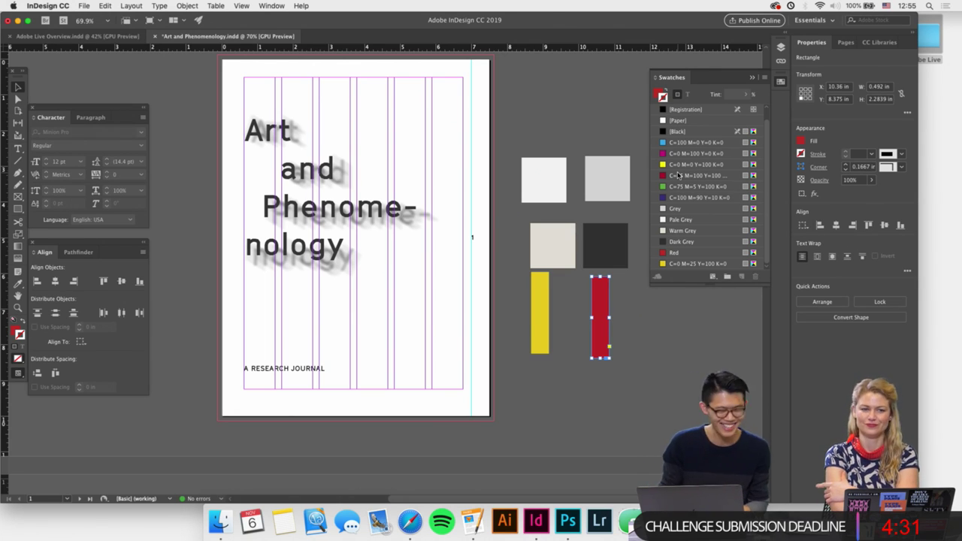
left_click(698, 423)
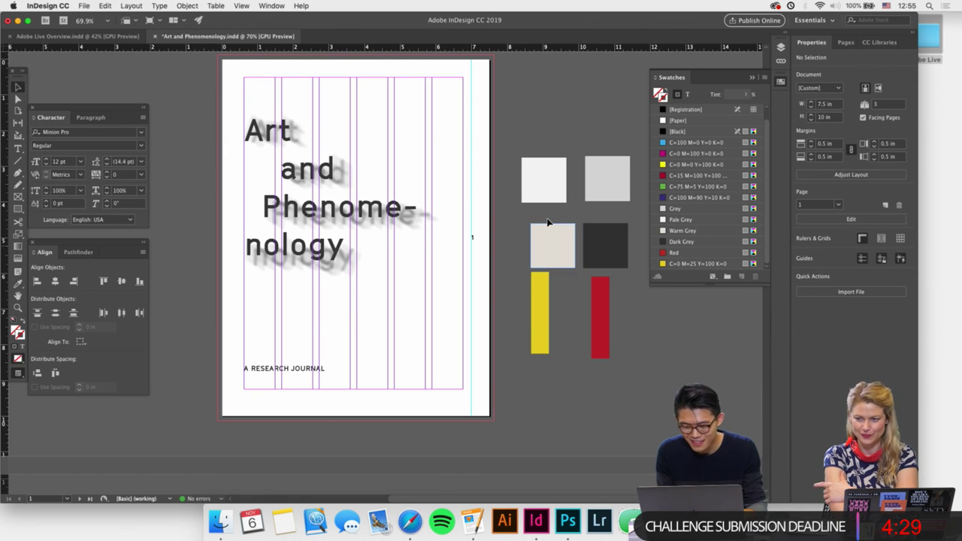
left_click_drag(506, 158, 607, 362)
key("Delete")
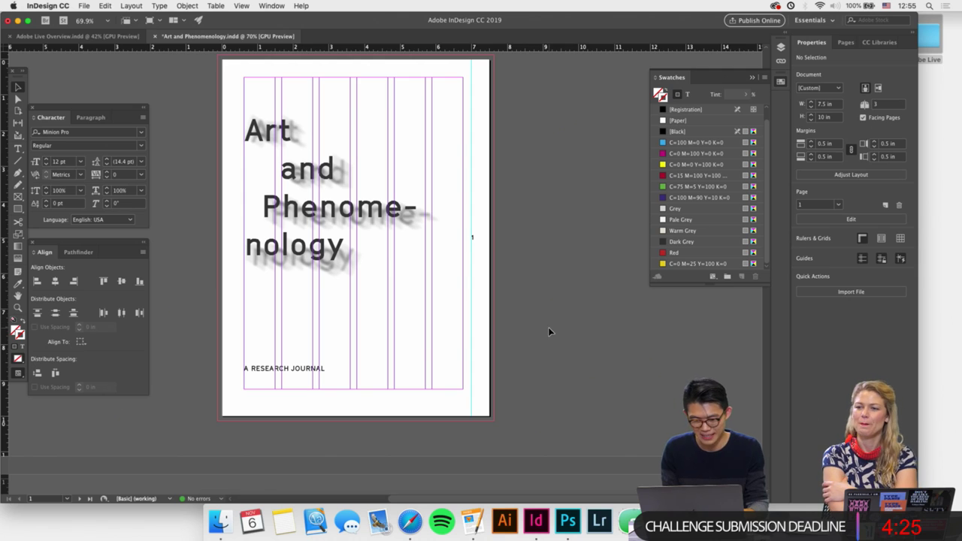
scroll(548, 327, "up", 1)
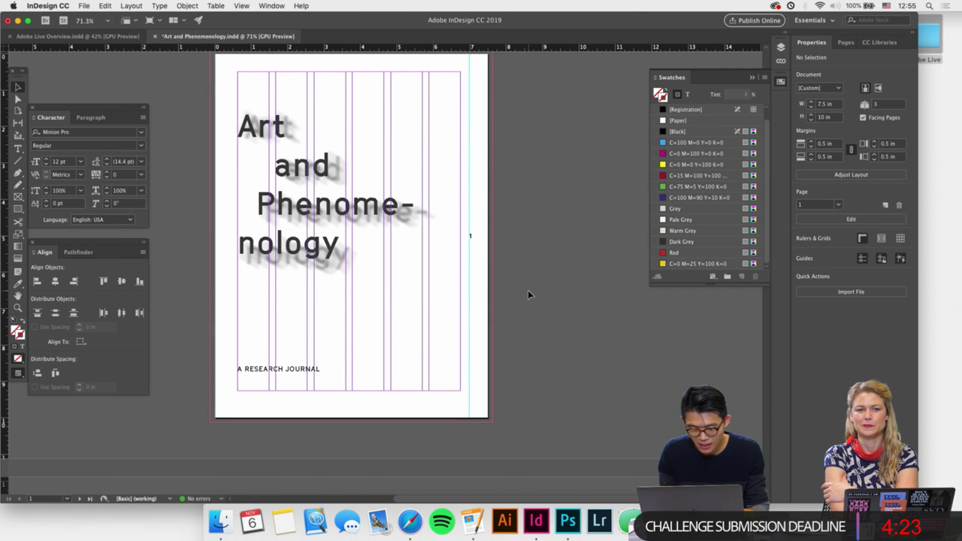
key("super+z")
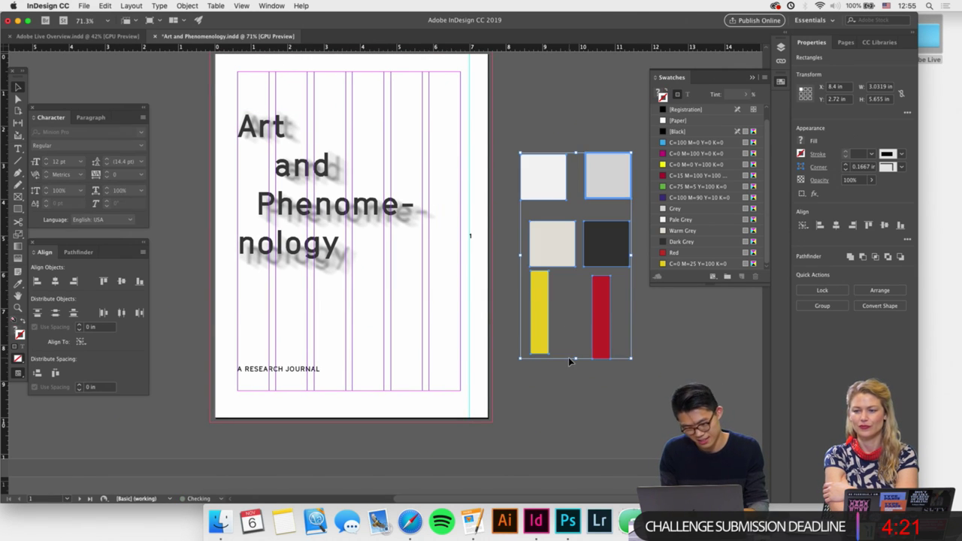
Move the warm-grey square onto the cover page, aligned to its top-left corner.
left_click(564, 306)
left_click_drag(552, 260, 434, 327)
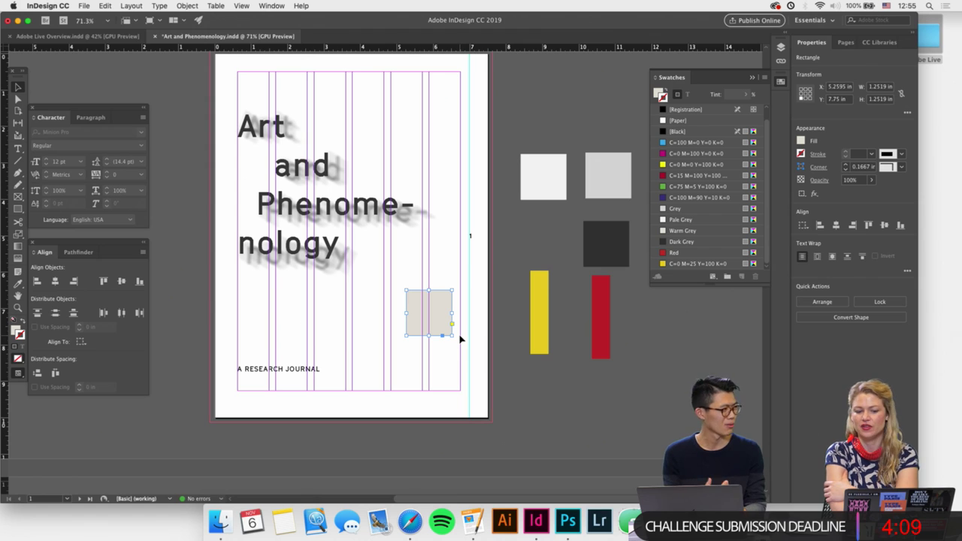
scroll(461, 340, "up", 2)
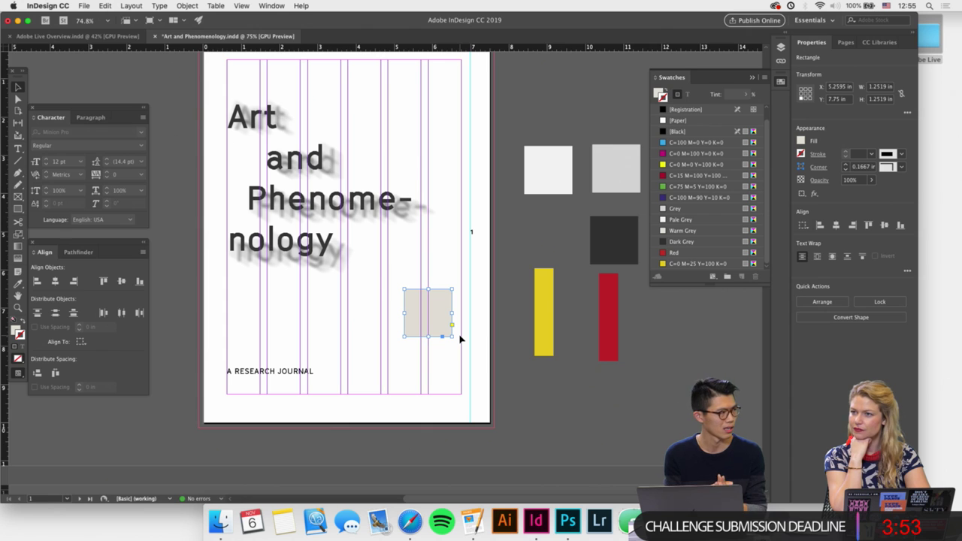
scroll(459, 338, "down", 2)
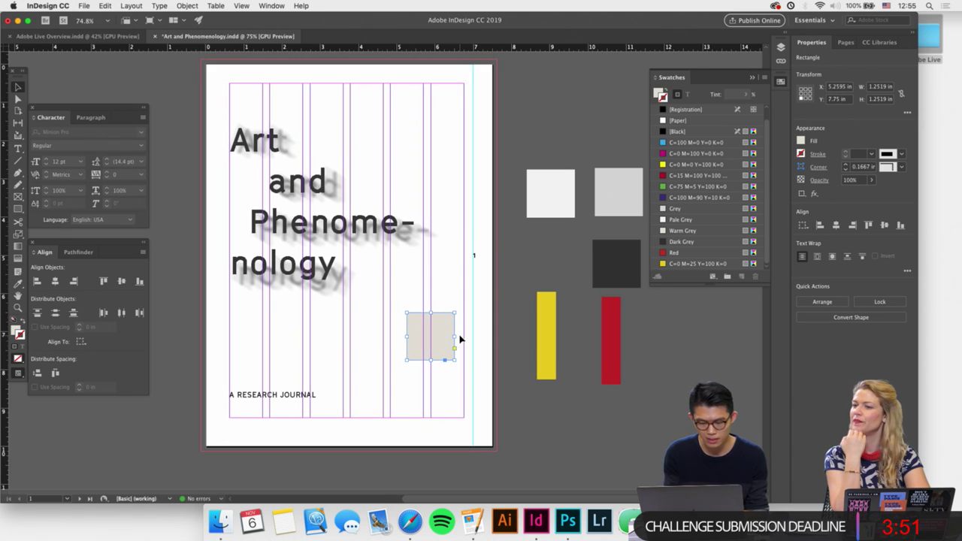
left_click_drag(455, 345, 505, 440)
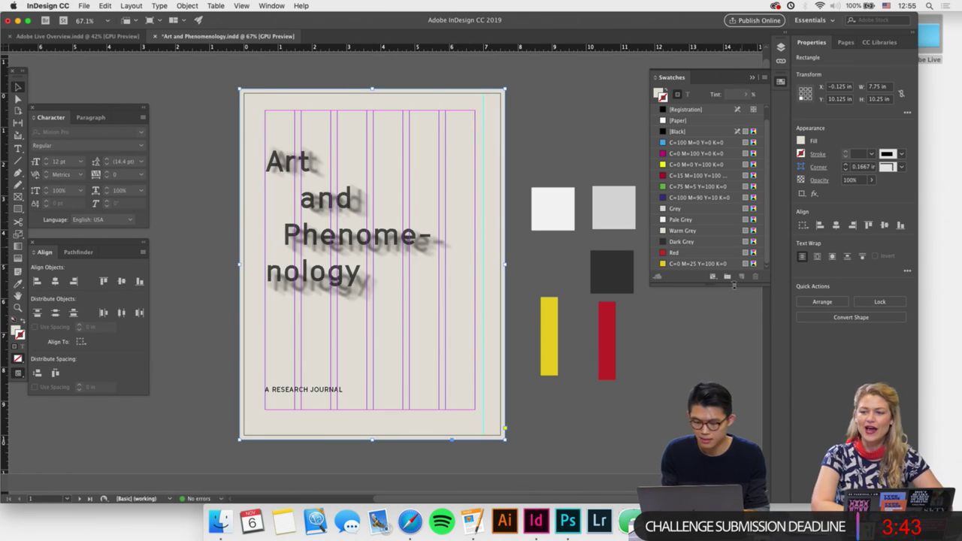
Set the background rectangle's opacity to 70%, then lower it to 60%.
left_click(853, 180)
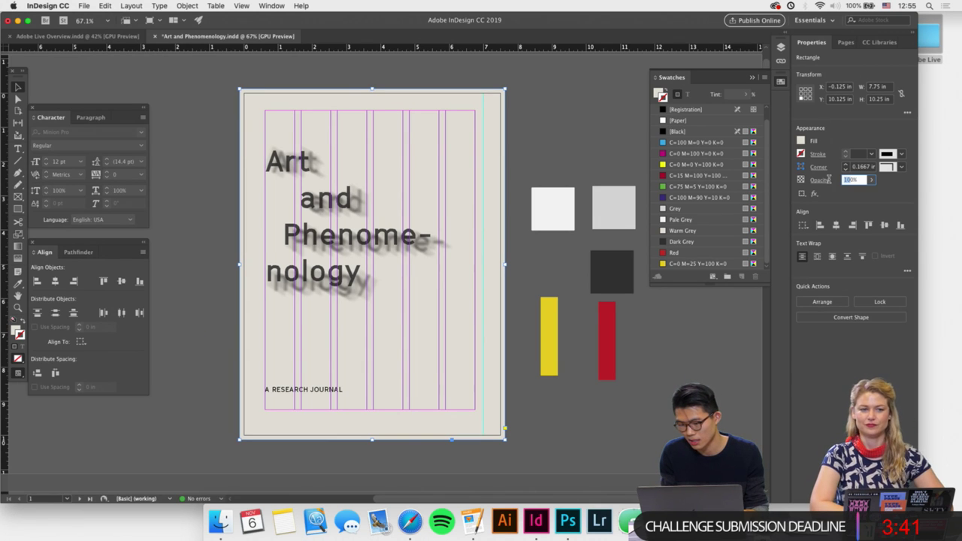
type("70")
key("Return")
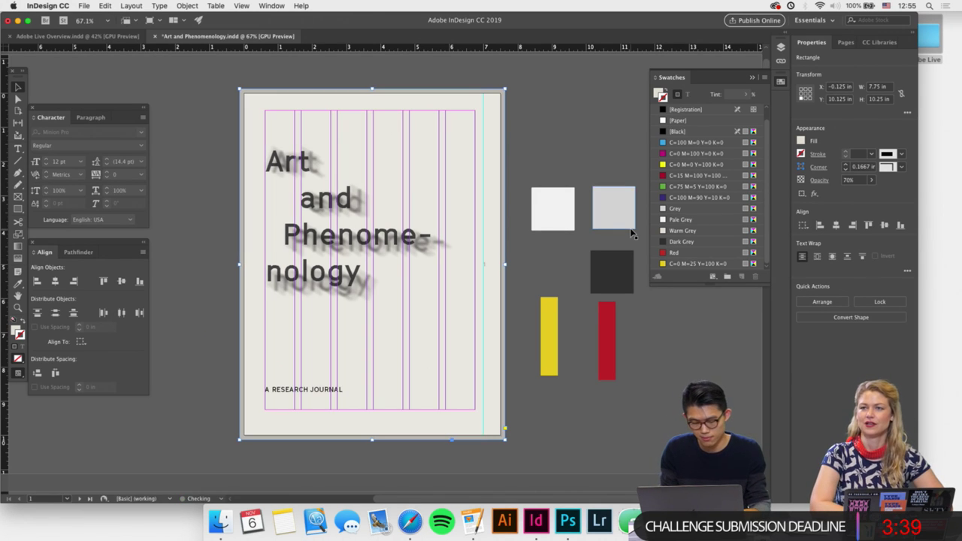
scroll(632, 234, "up", 3)
scroll(631, 248, "down", 2)
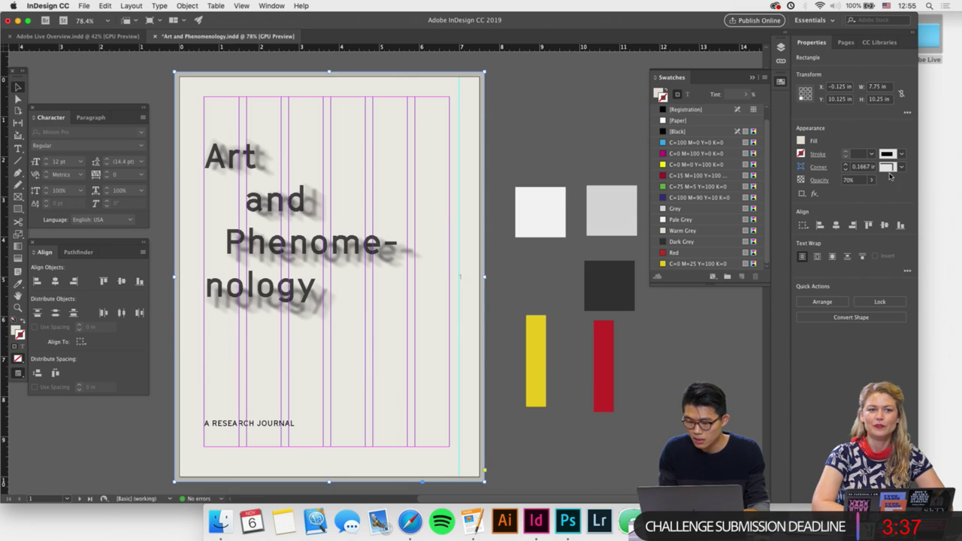
type("60")
key("Return")
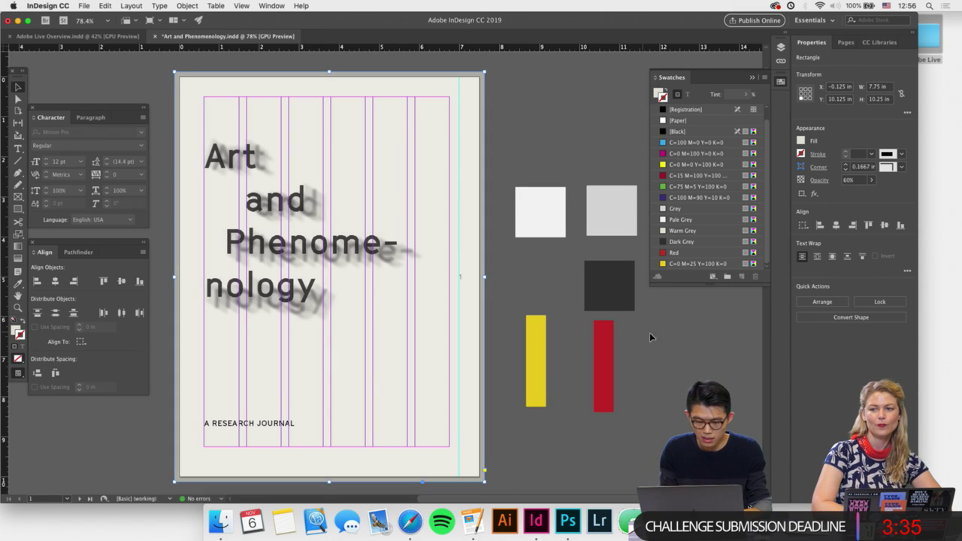
left_click(656, 381)
scroll(512, 379, "up", 1)
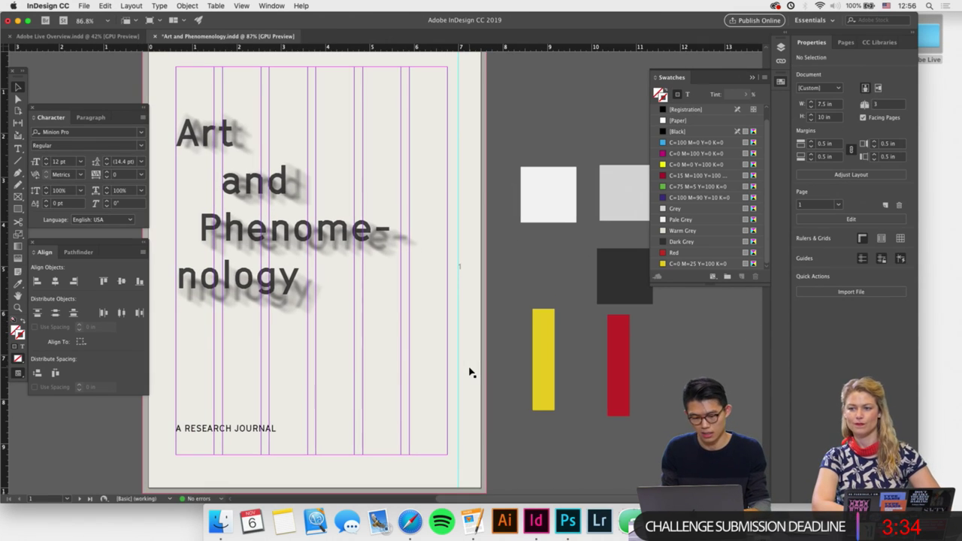
Open the Layers panel with F7, select the background rectangle, and fit the page in the window.
left_click(482, 303)
left_click_drag(494, 278, 440, 248)
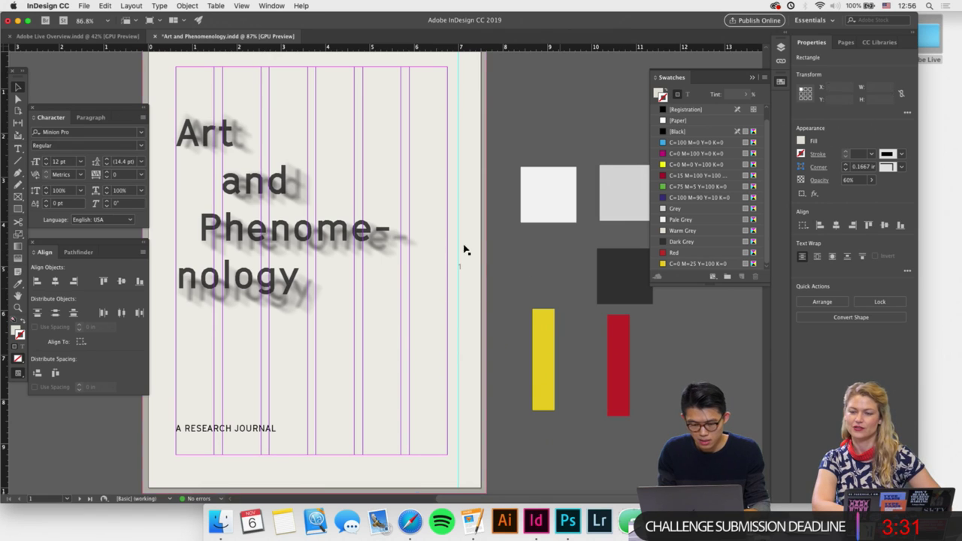
scroll(401, 224, "left", 2)
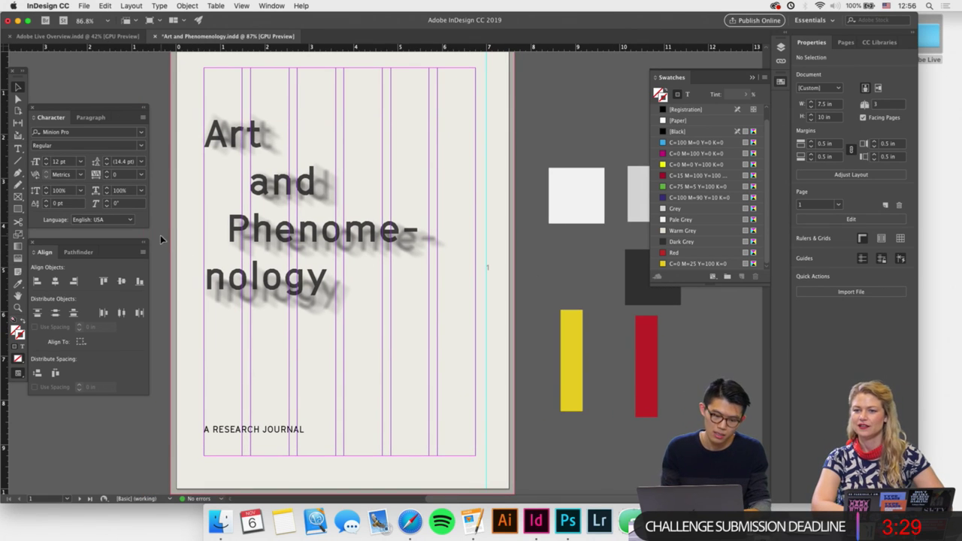
key("F7")
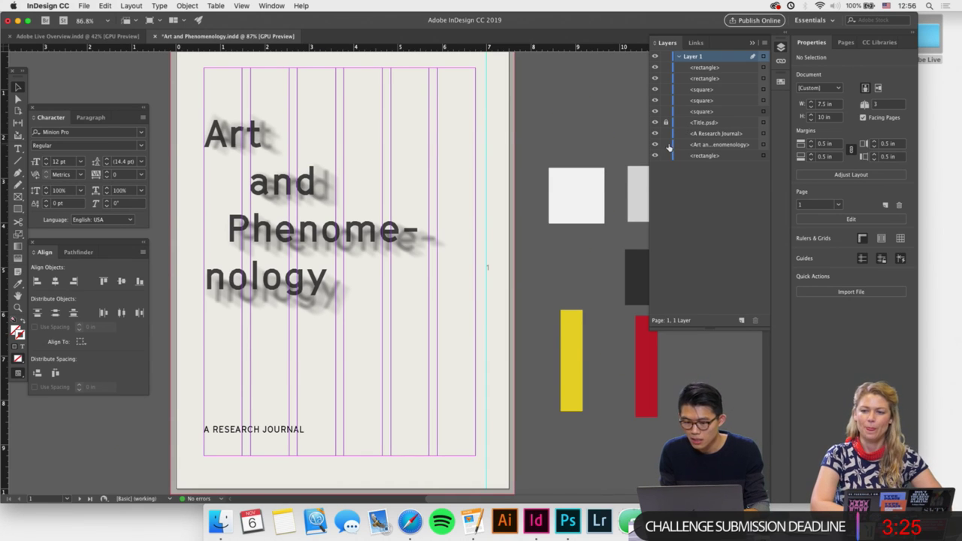
left_click(507, 354)
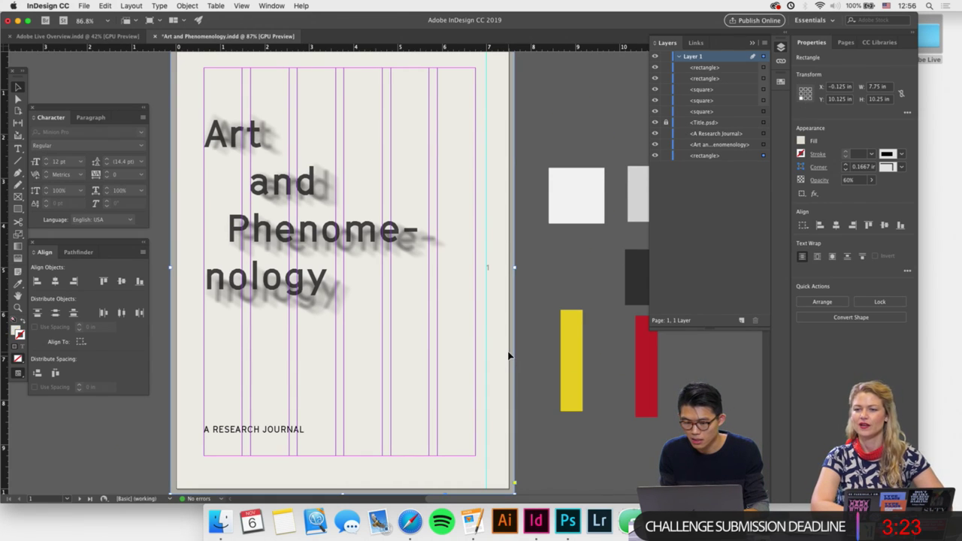
left_click(481, 259)
left_click_drag(485, 263, 496, 270)
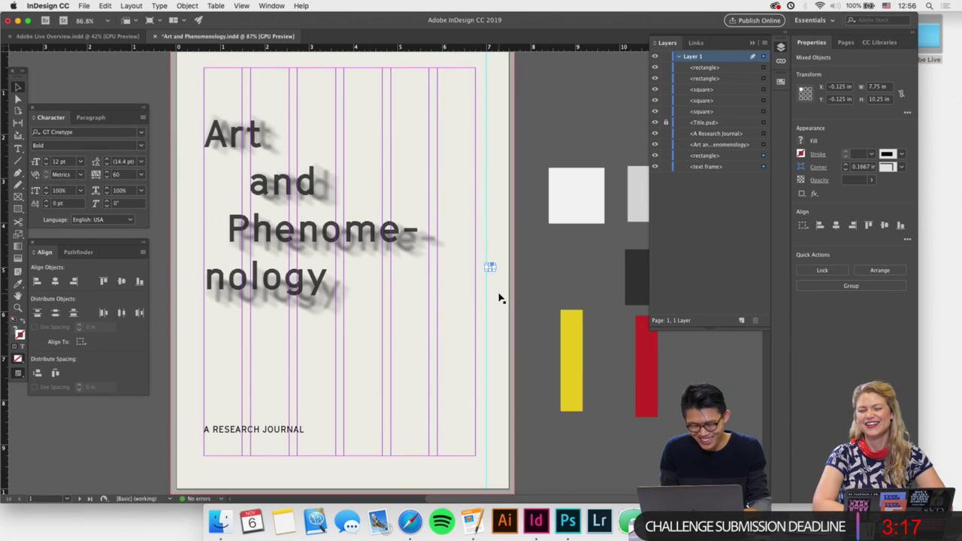
key("ctrl+z")
key("ctrl+0")
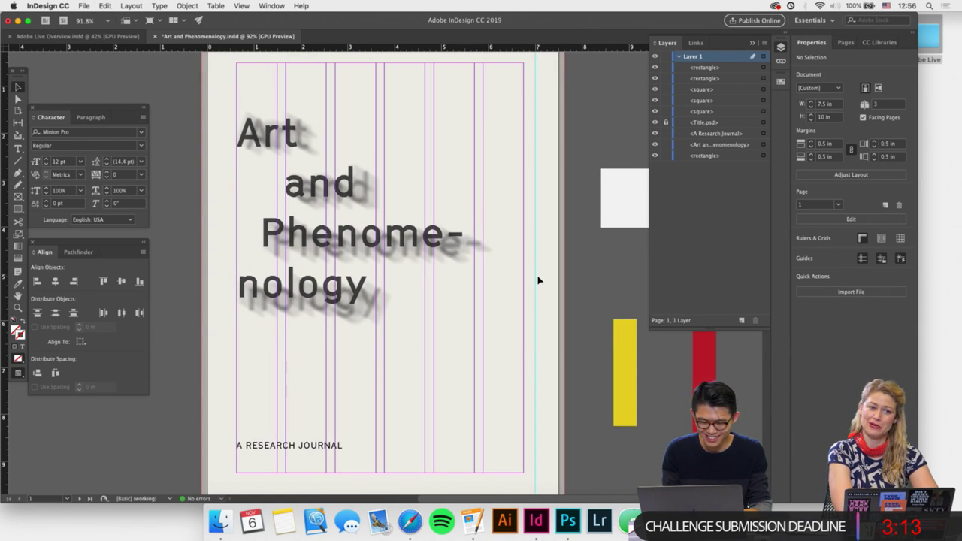
Select and delete the stray empty text frame at the page edge.
scroll(537, 278, "down", 3)
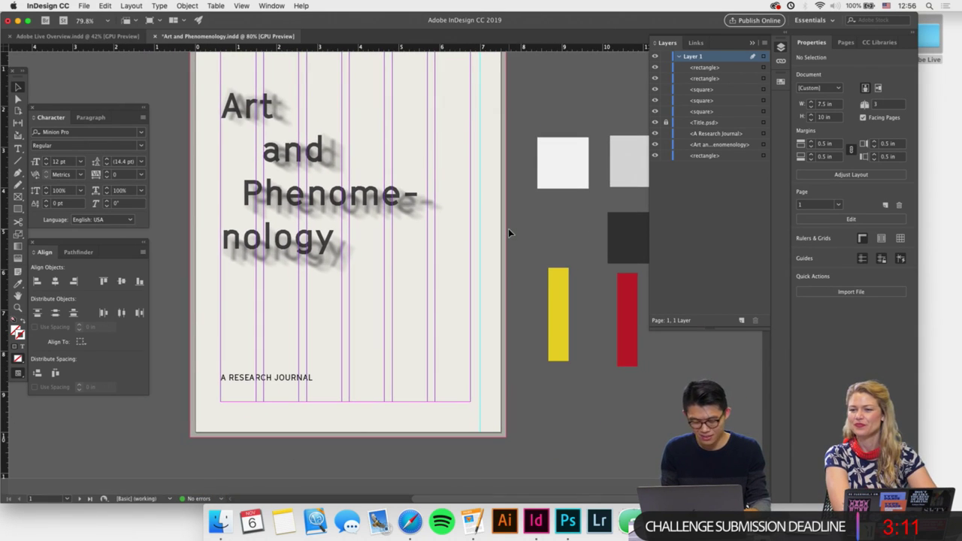
scroll(520, 234, "up", 5)
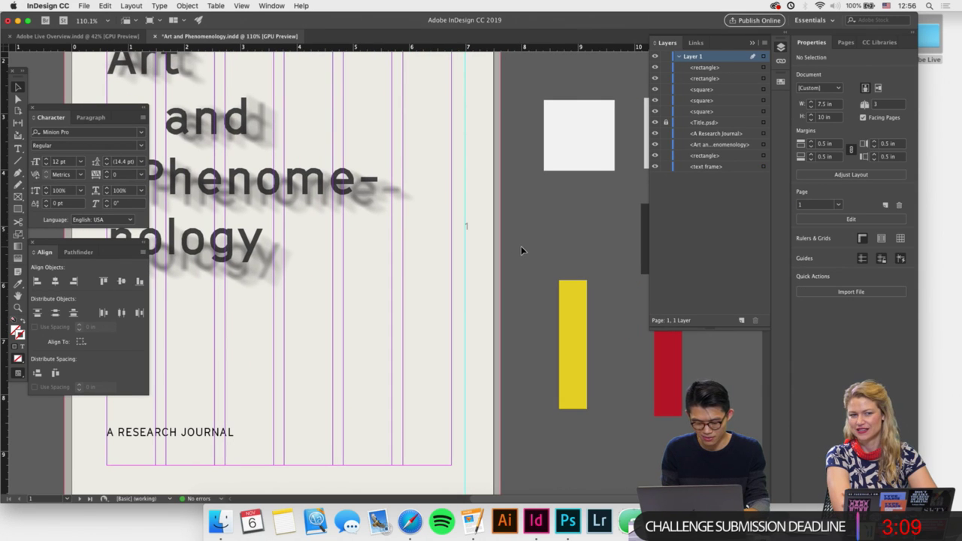
left_click(467, 227)
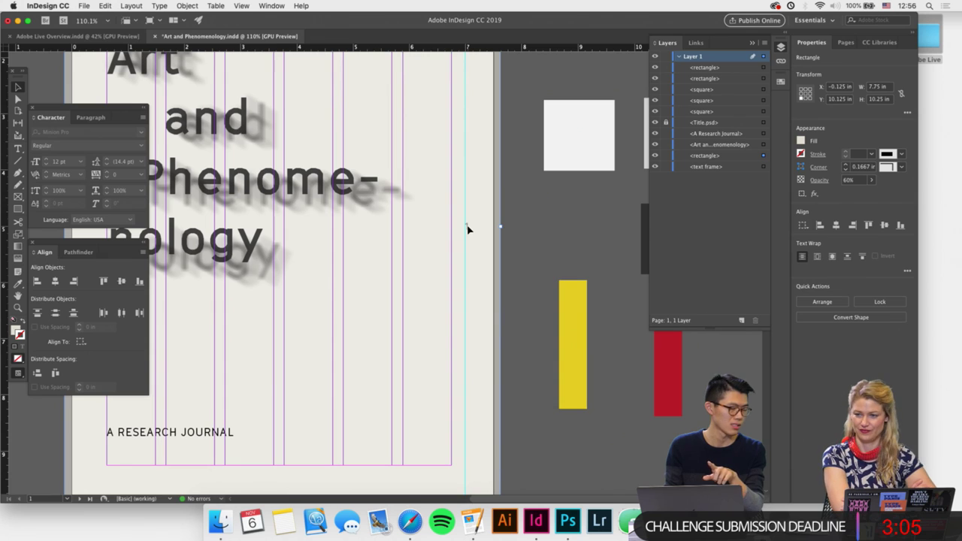
key("super+shift+a")
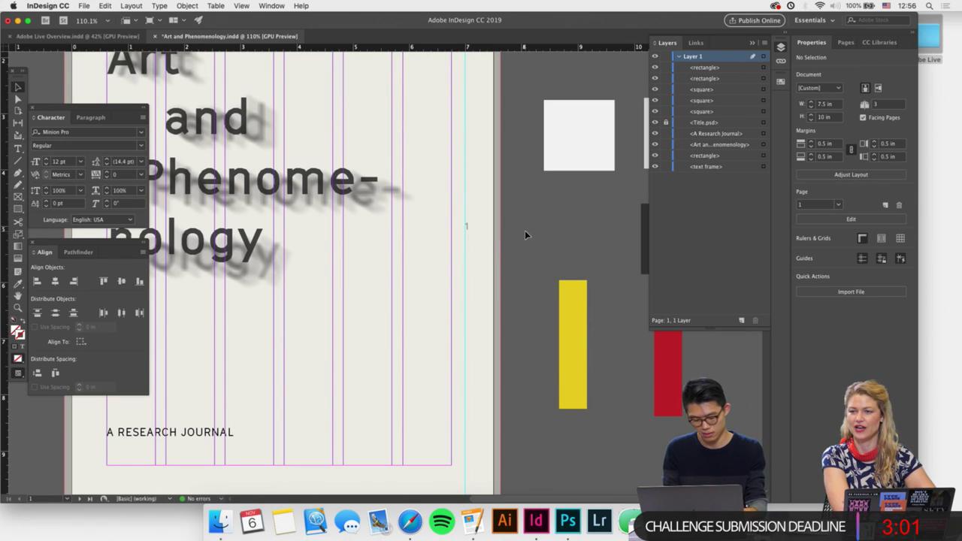
left_click_drag(536, 233, 460, 210)
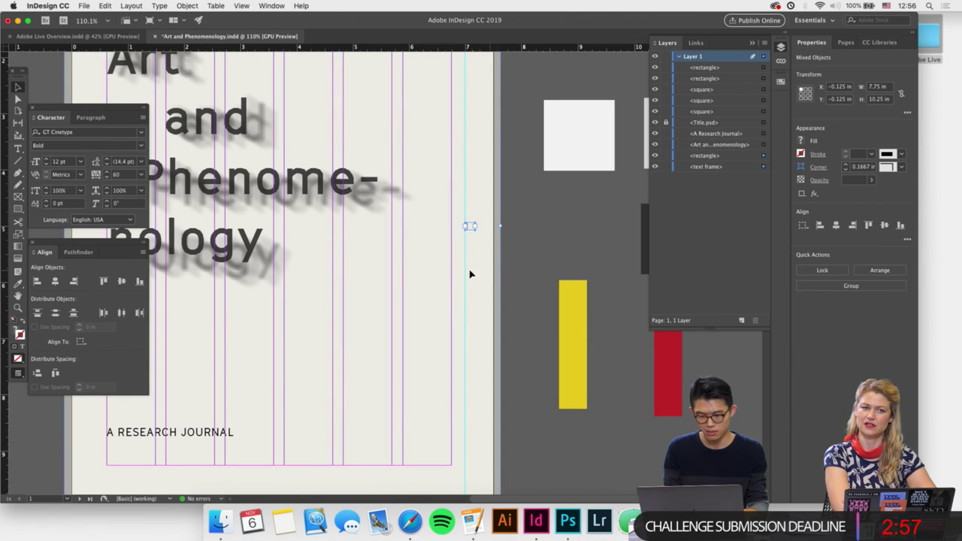
key("Delete")
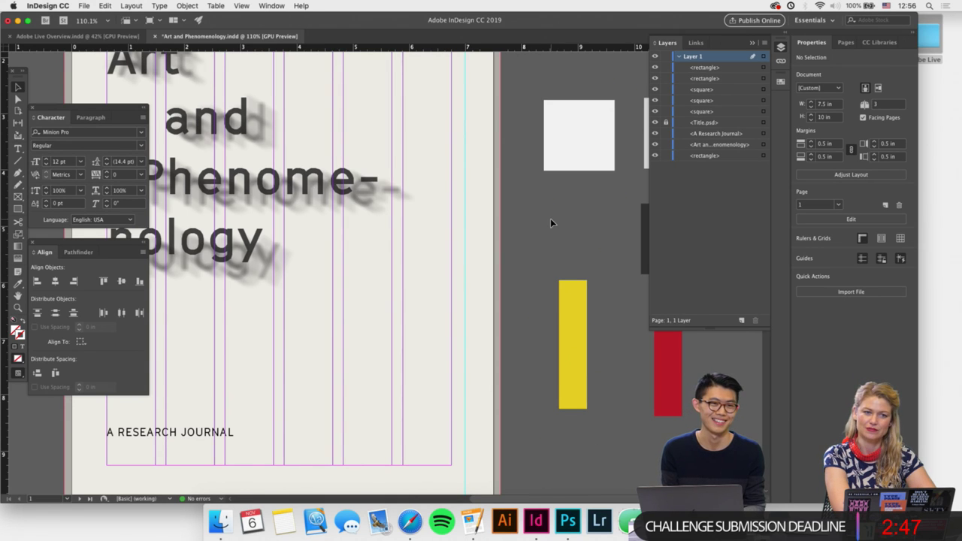
scroll(549, 222, "down", 4)
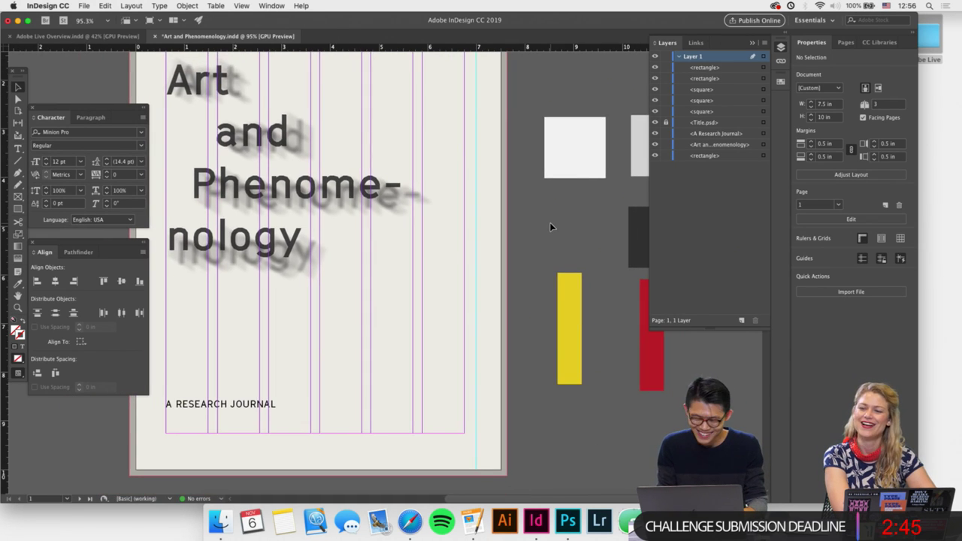
Select all the 'Art and Phenomenology' title text and apply the Red swatch to it.
left_click(374, 221)
double_click(348, 200)
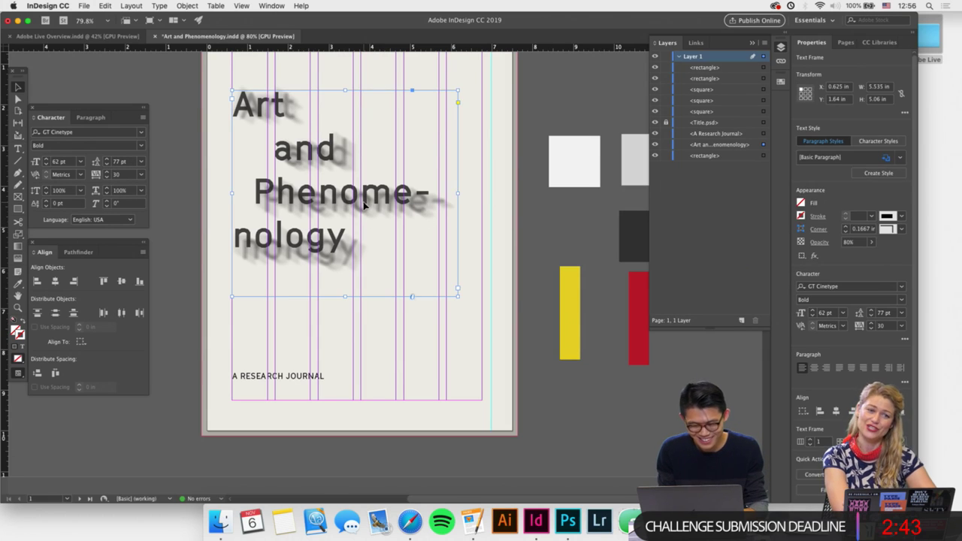
triple_click(347, 200)
key("super+a")
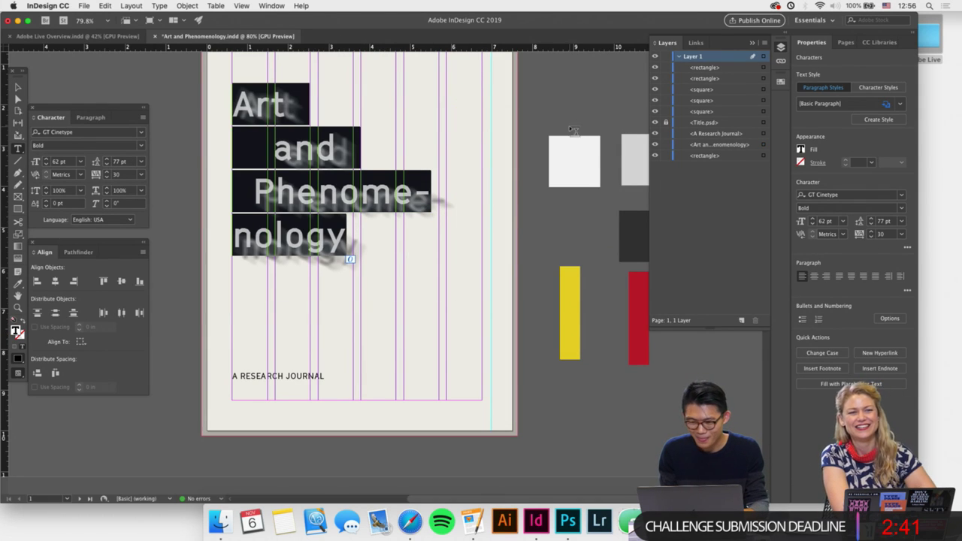
left_click(781, 80)
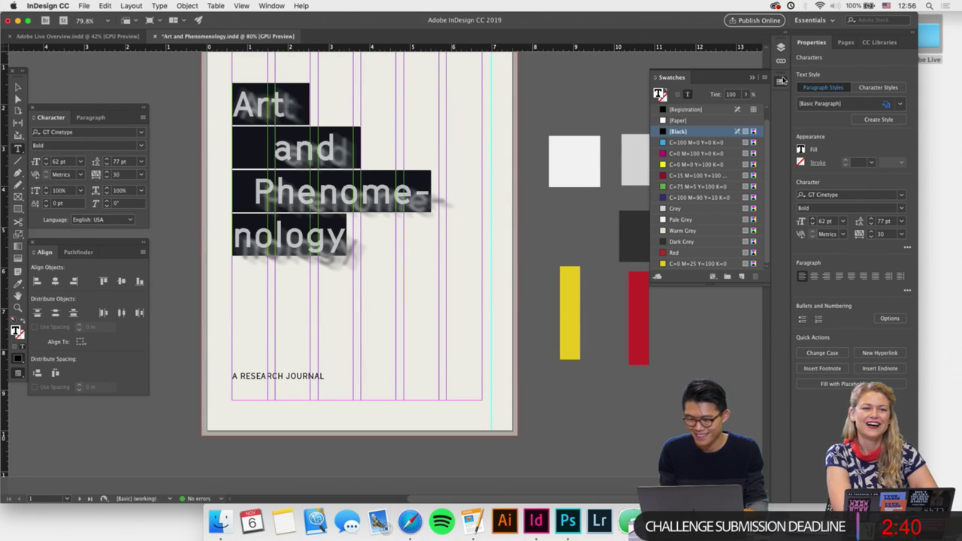
left_click(674, 252)
left_click(348, 241)
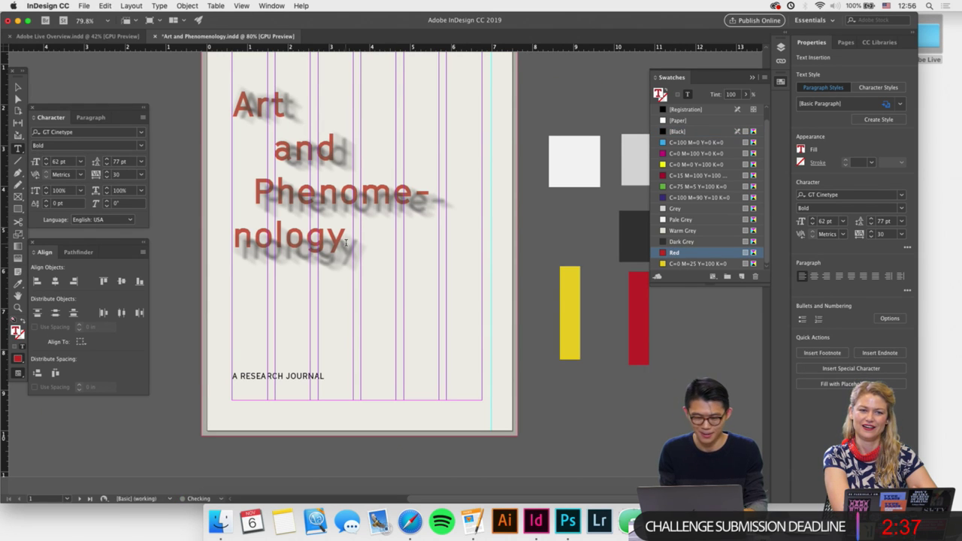
scroll(348, 241, "up", 3)
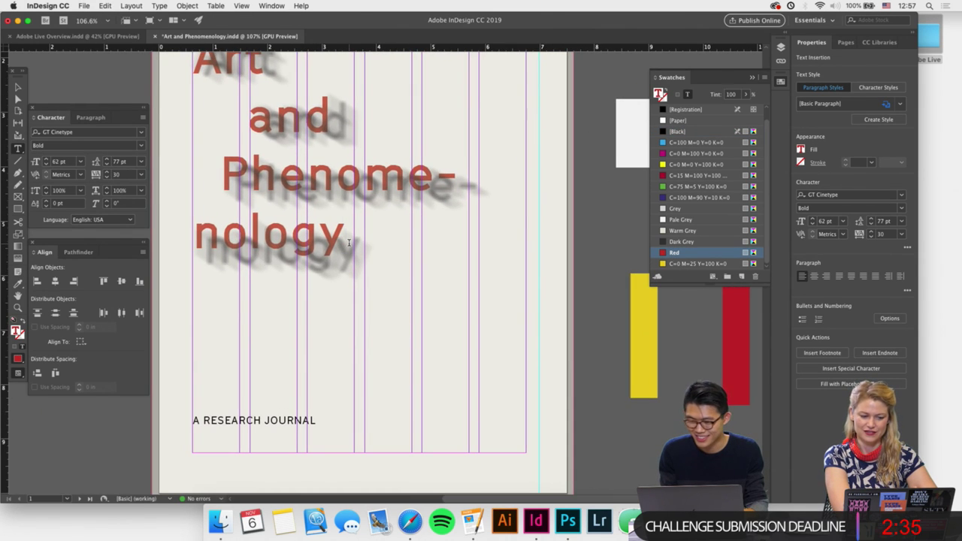
scroll(348, 241, "down", 3)
key("Escape")
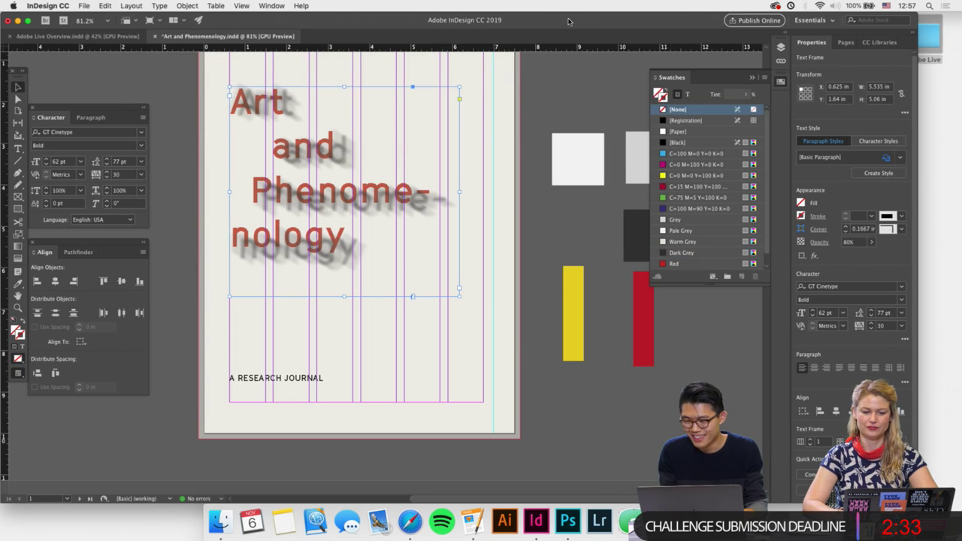
left_click(780, 48)
Undo the layer reorder and lock the background rectangle and Title.psd image in Layers.
left_click_drag(714, 145, 711, 63)
key("super+z")
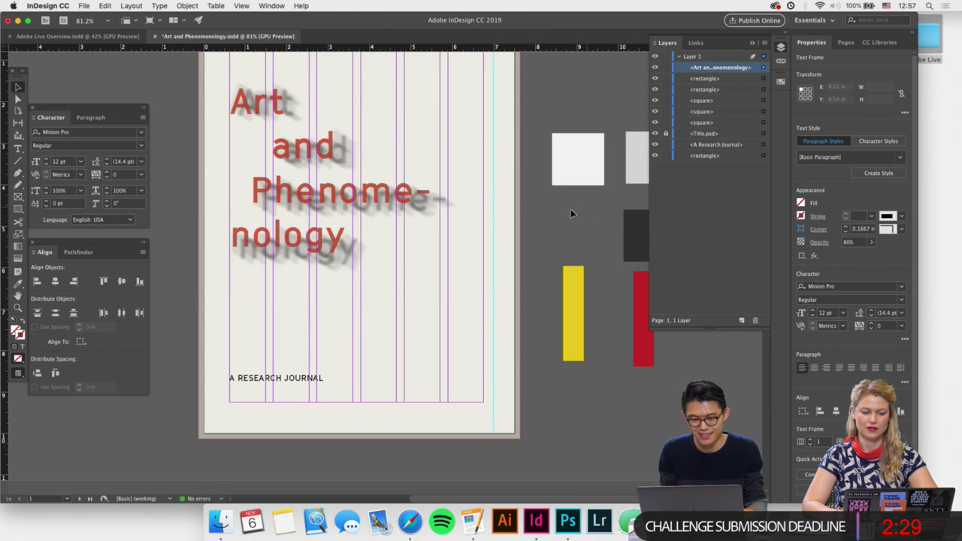
left_click(558, 212)
scroll(408, 241, "down", 2)
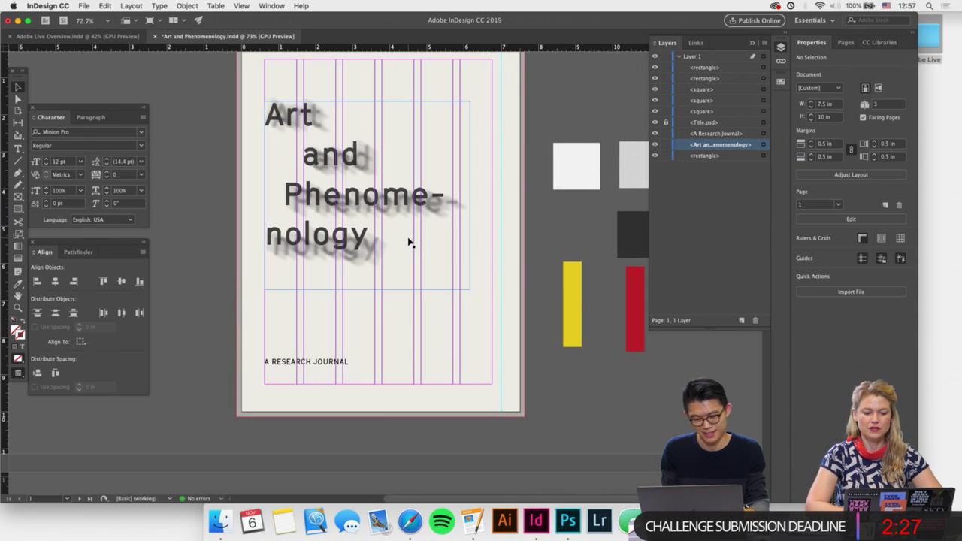
scroll(374, 306, "up", 2)
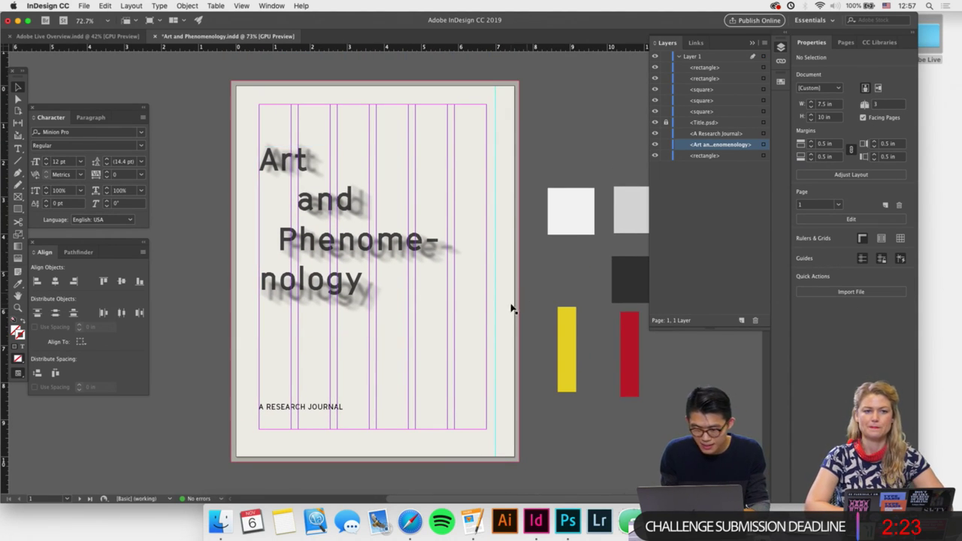
left_click(504, 367)
left_click(665, 156)
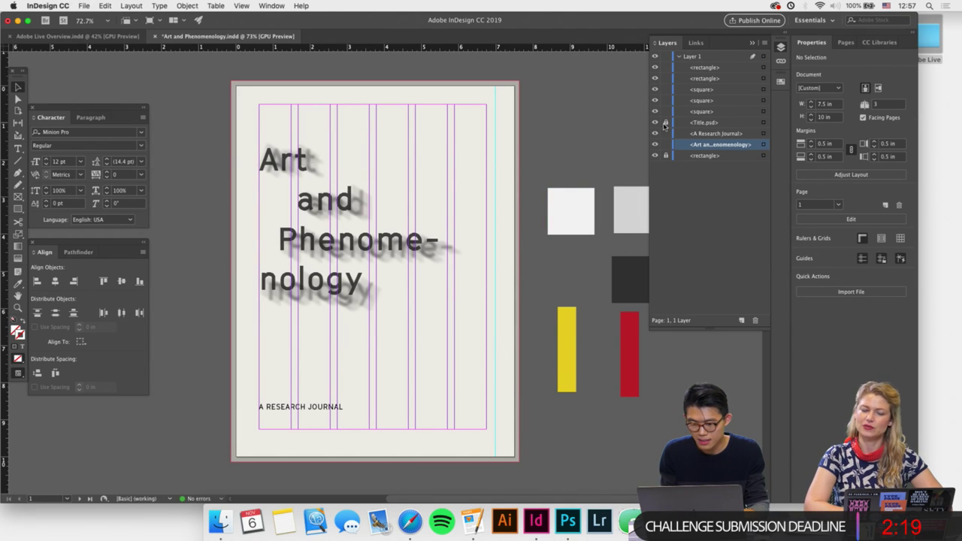
left_click(665, 122)
Select the title frame with the Title.psd shadow and nudge both right and down.
left_click_drag(549, 294, 319, 252)
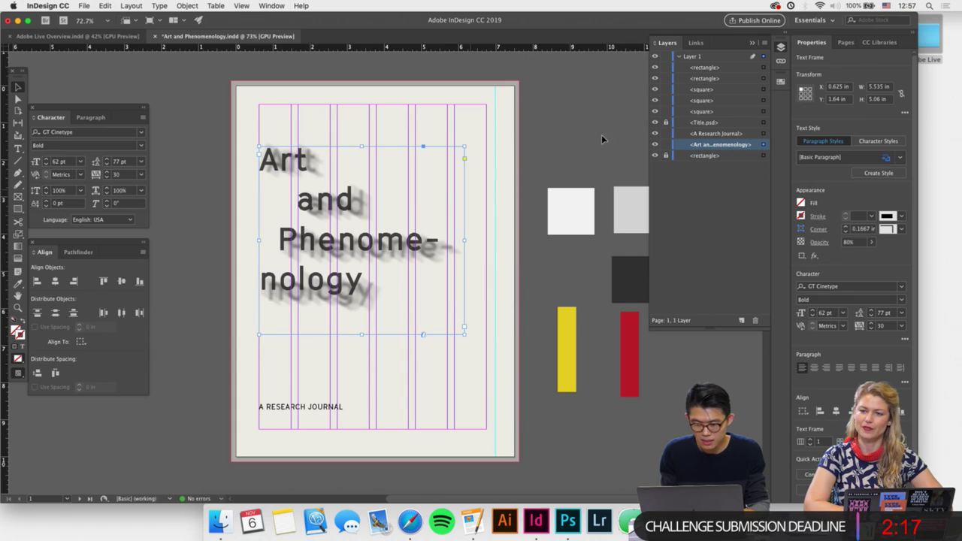
left_click(763, 122, "shift")
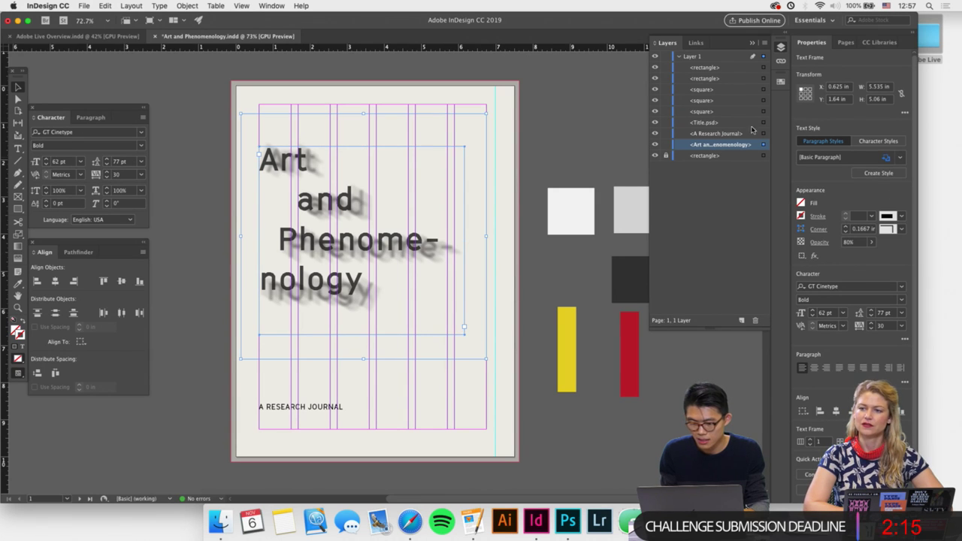
key("shift+Right")
key("shift+Right")
key("shift+Right")
key("shift+Right")
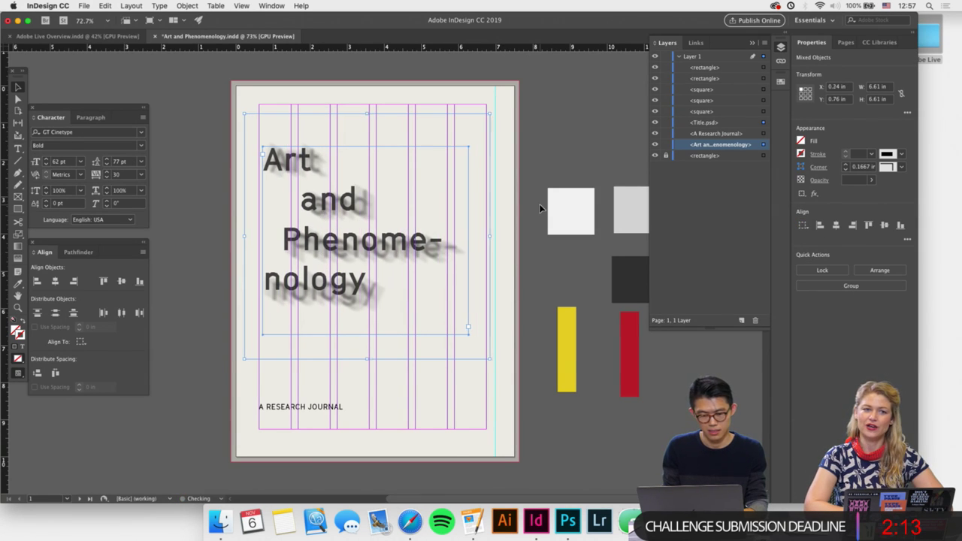
key("shift+Down")
key("shift+Down")
key("shift+Down")
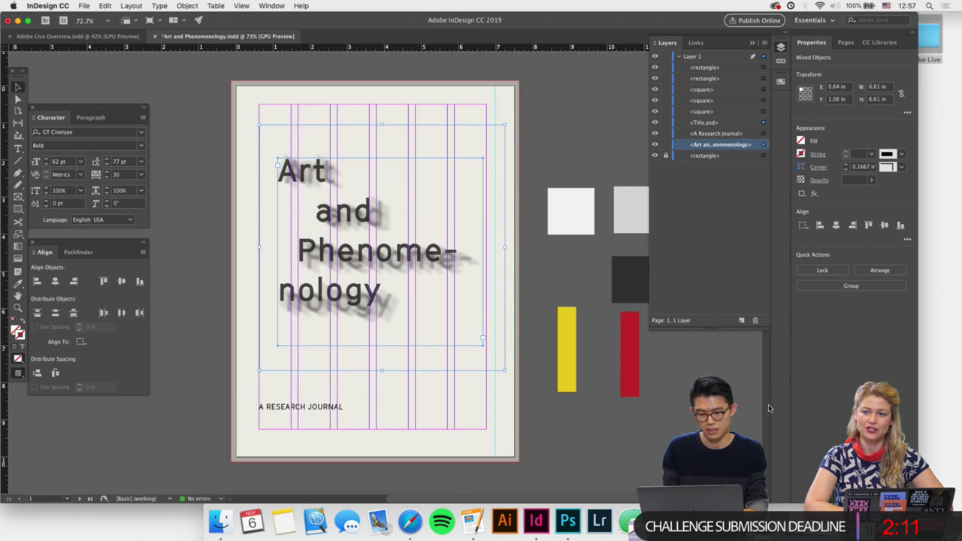
left_click(521, 357)
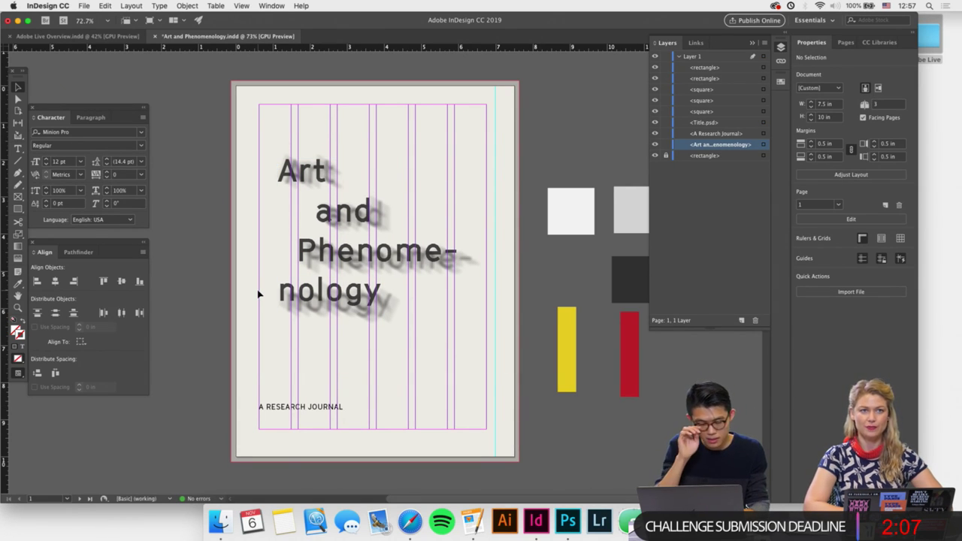
left_click(314, 406)
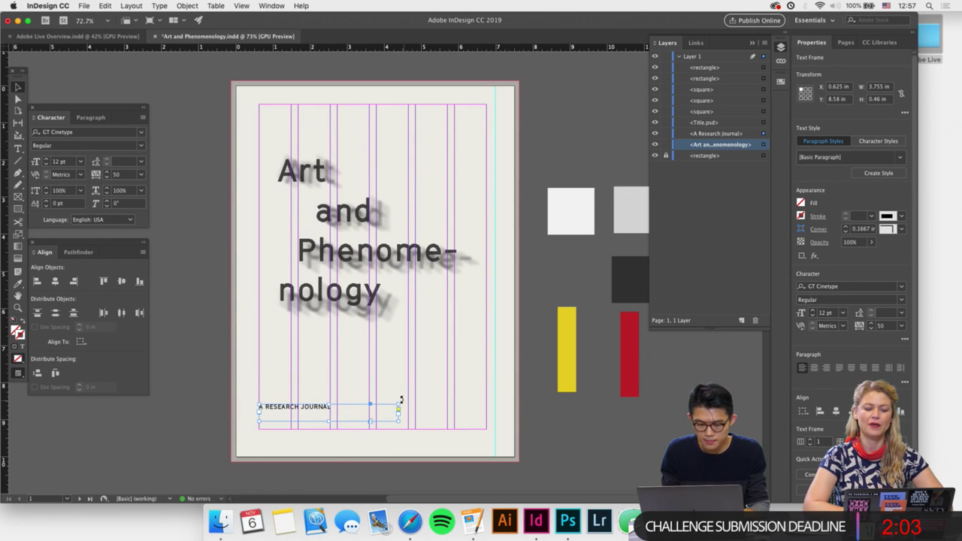
Rotate A RESEARCH JOURNAL 90° to run vertically and top-align its text in Paragraph.
left_click_drag(400, 400, 262, 213)
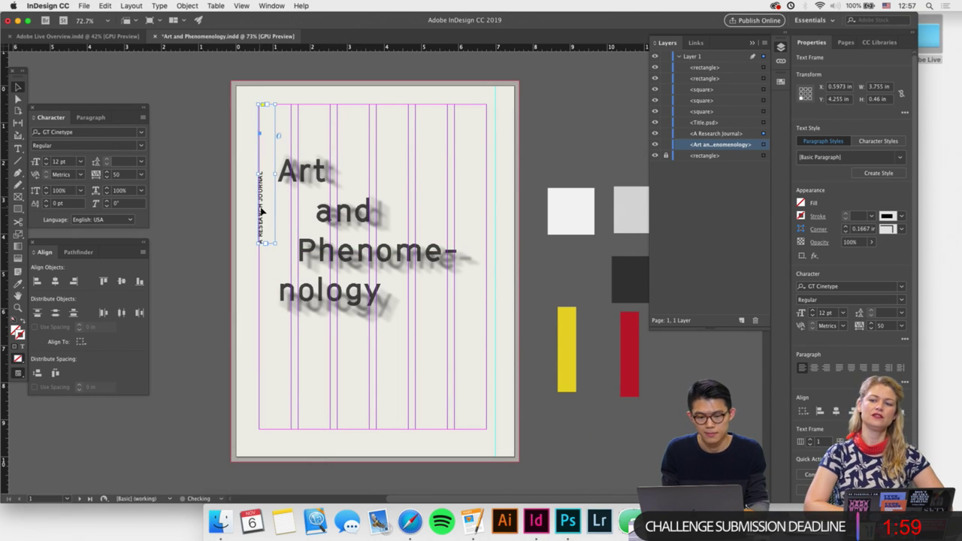
scroll(261, 213, "up", 3)
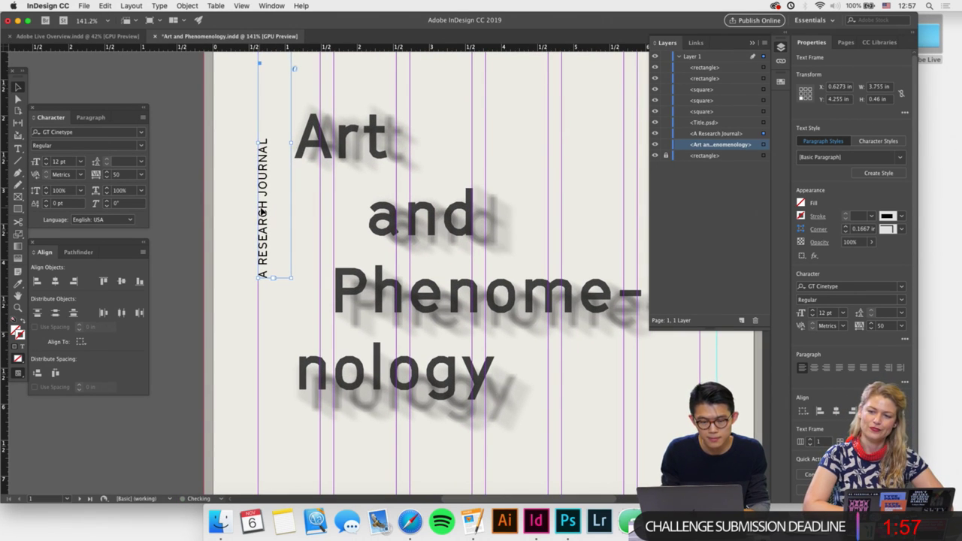
scroll(261, 213, "down", 2)
left_click(89, 117)
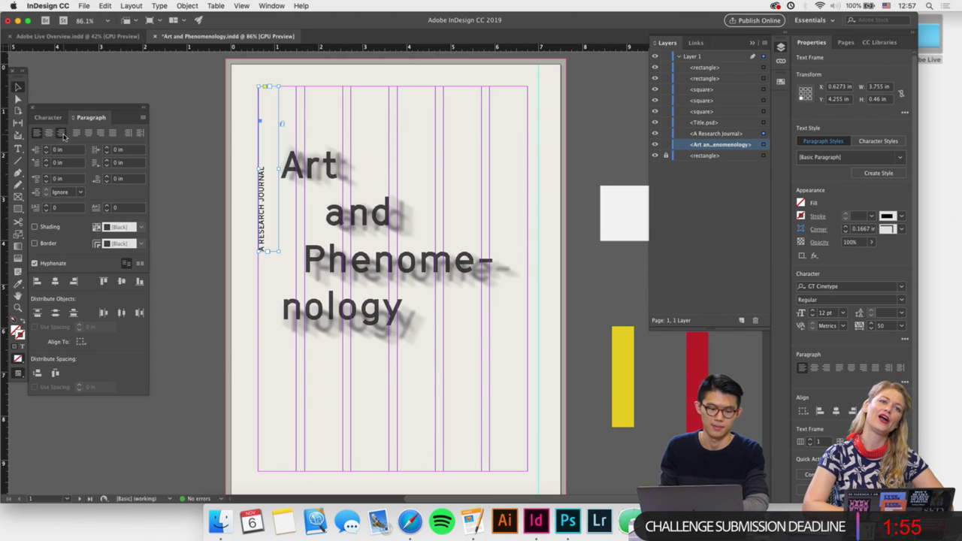
left_click(62, 133)
left_click(240, 206)
scroll(262, 208, "down", 1)
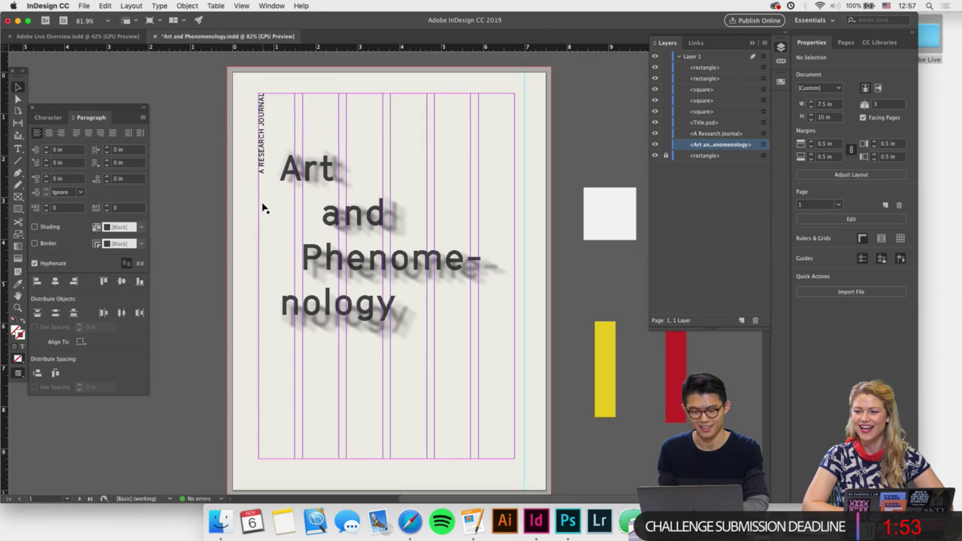
scroll(262, 208, "down", 1)
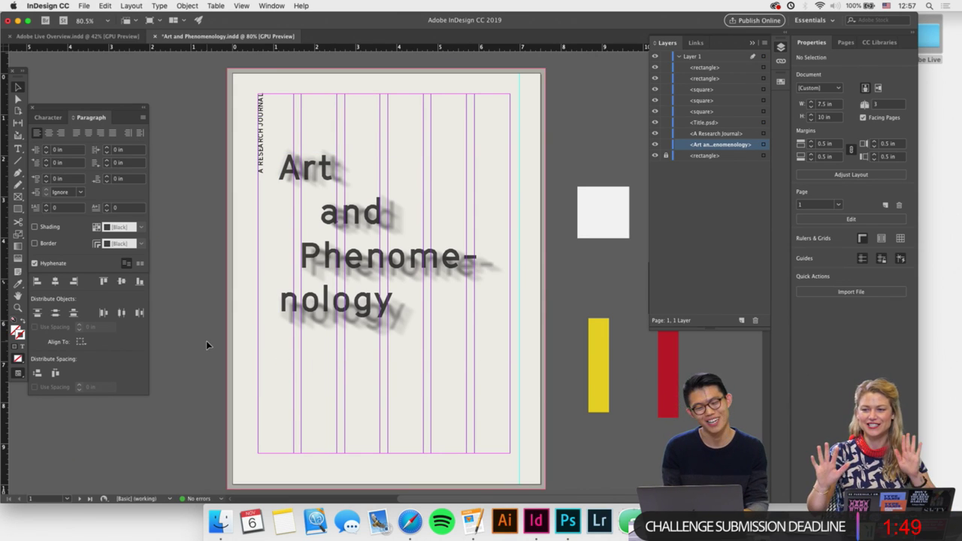
scroll(206, 340, "up", 2)
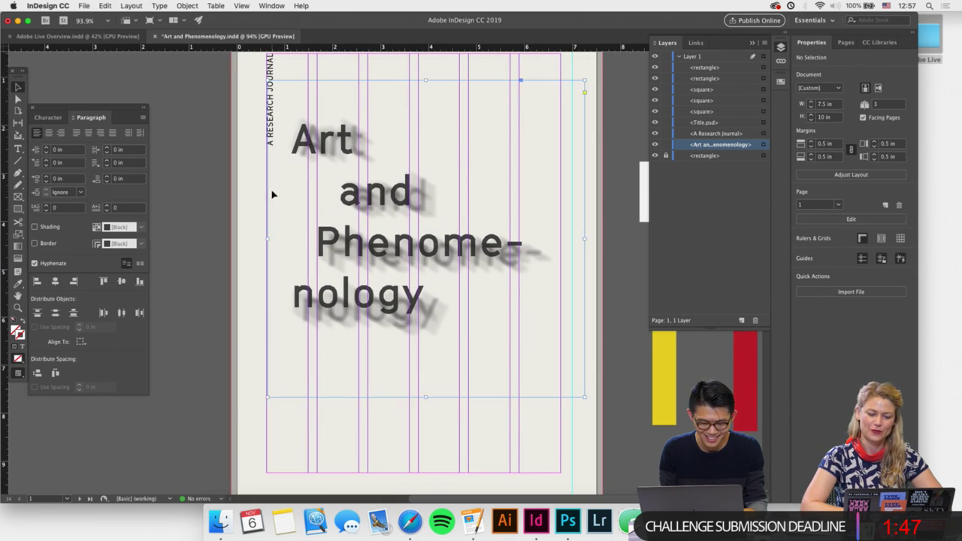
Copy the journal frame down to the page bottom and retype its text as 2018.
left_click(275, 135)
left_click_drag(275, 81, 294, 383)
double_click(275, 445)
key("super+a")
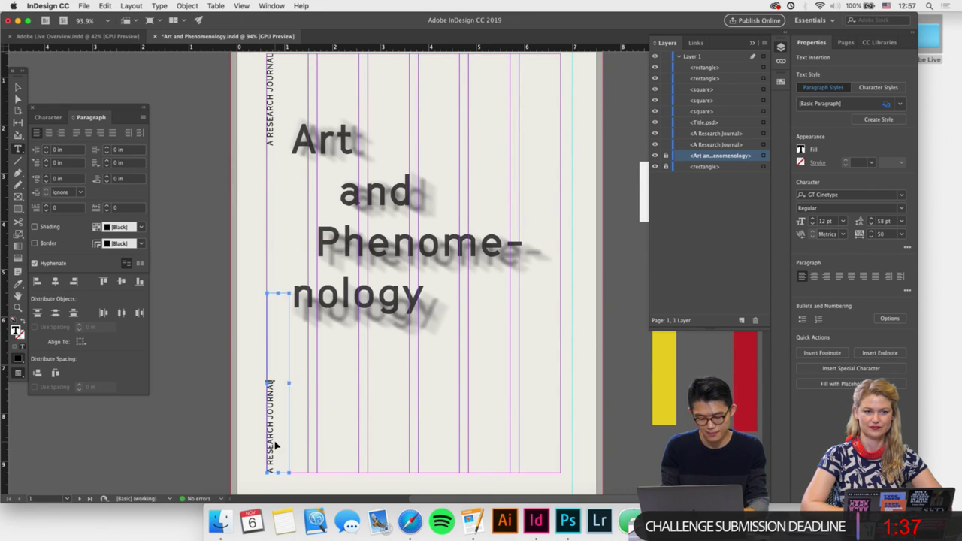
type("2-0180")
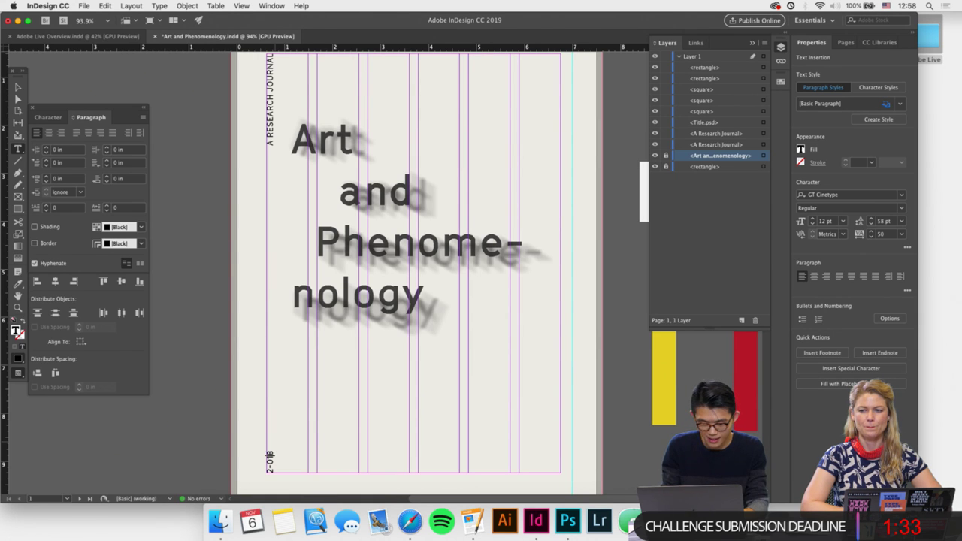
key("Left")
key("Left")
key("Left")
key("BackSpace")
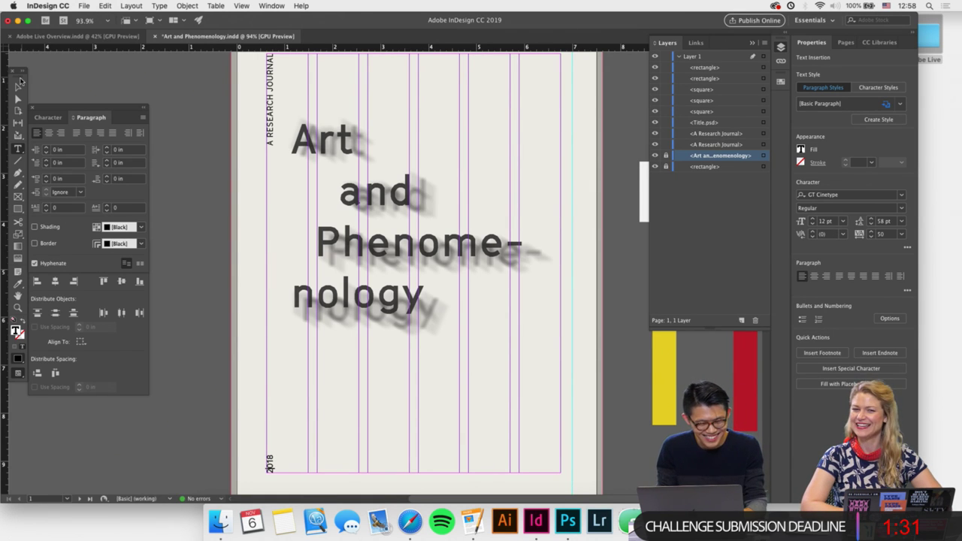
key("Escape")
scroll(294, 266, "down", 3)
Nudge the Title.psd shadow image right and select its frame.
key("w")
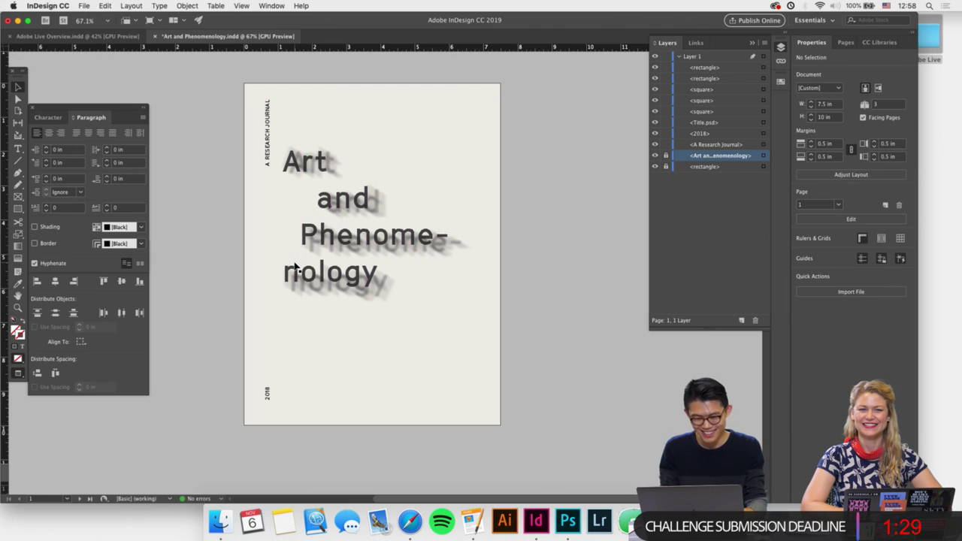
key("w")
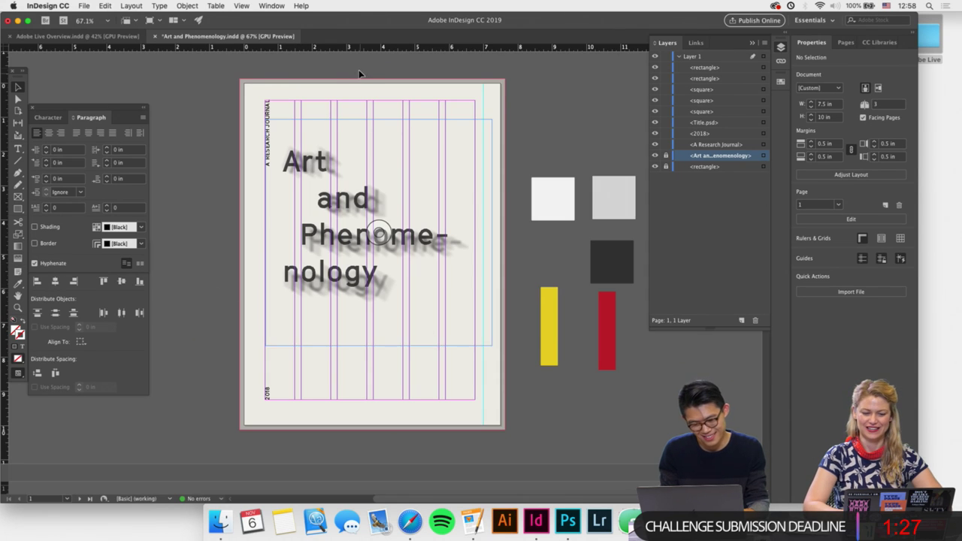
left_click_drag(330, 60, 372, 272)
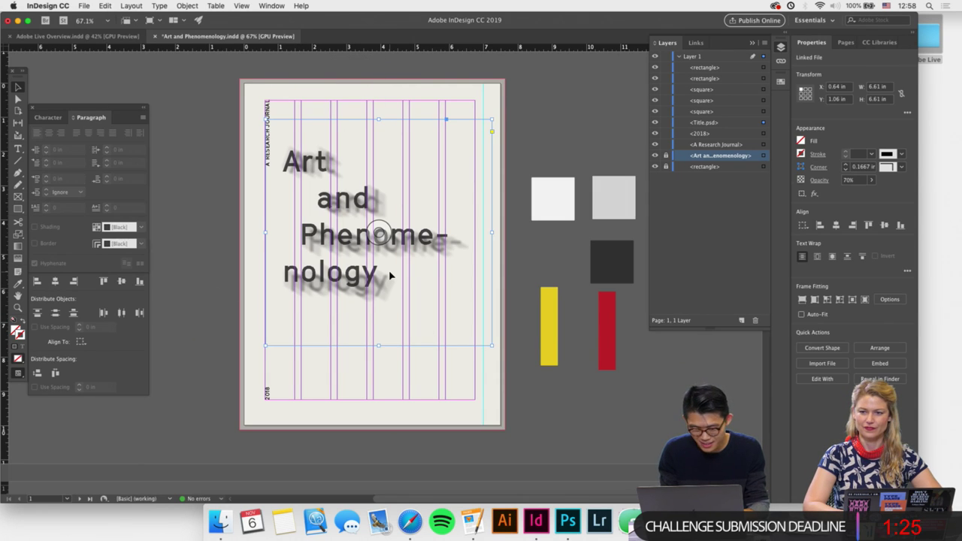
key("Right")
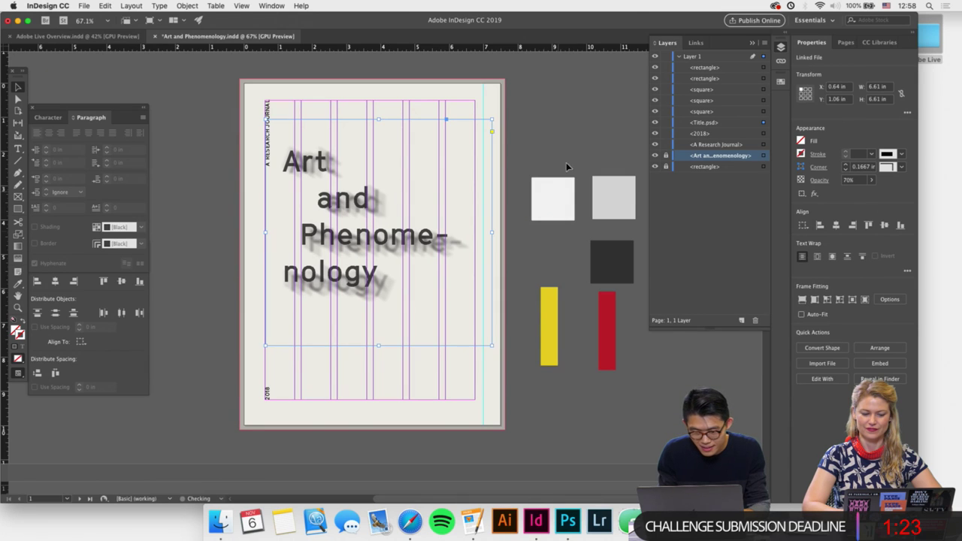
left_click(378, 235)
left_click(507, 198)
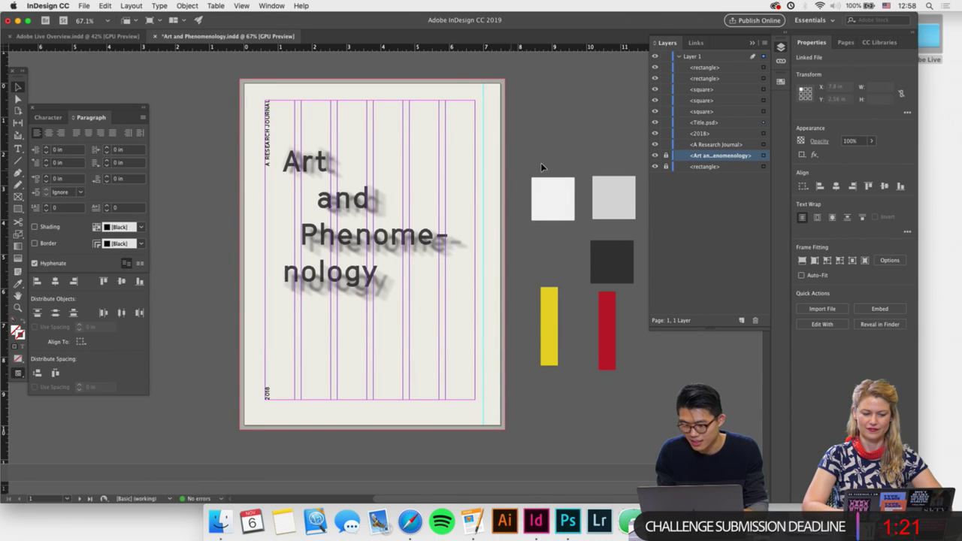
left_click(423, 261)
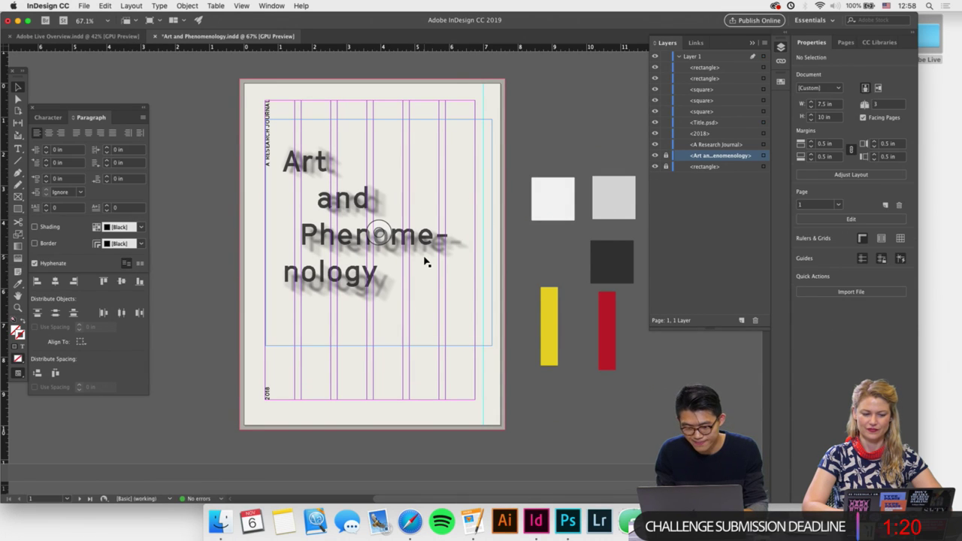
Toggle Title.psd's lock and visibility and hide the sharp title text in Layers.
left_click(666, 123)
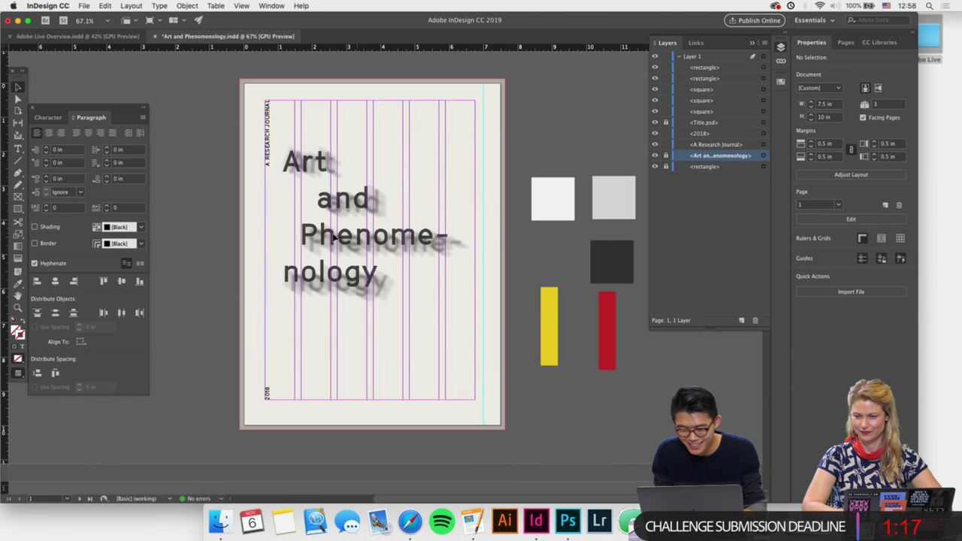
left_click(654, 123)
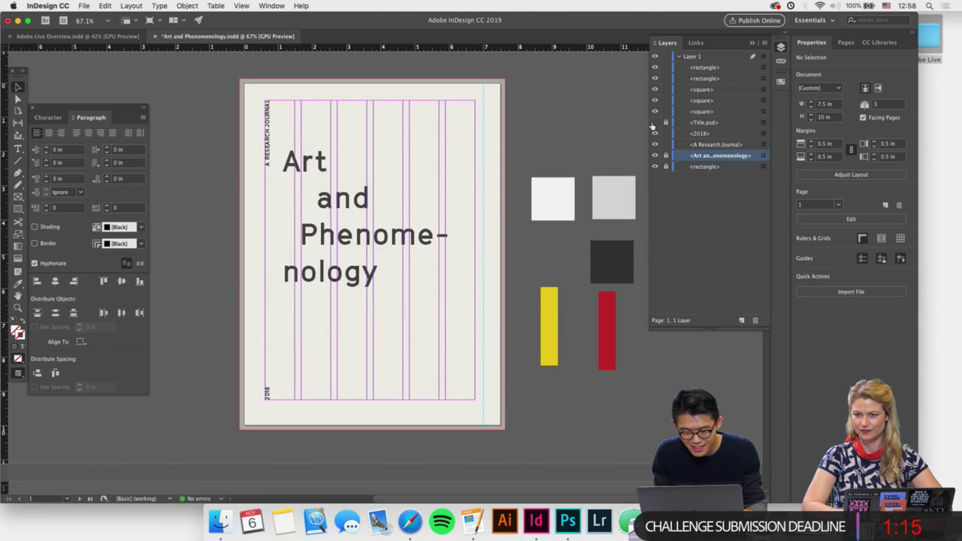
left_click(654, 123)
left_click(654, 155)
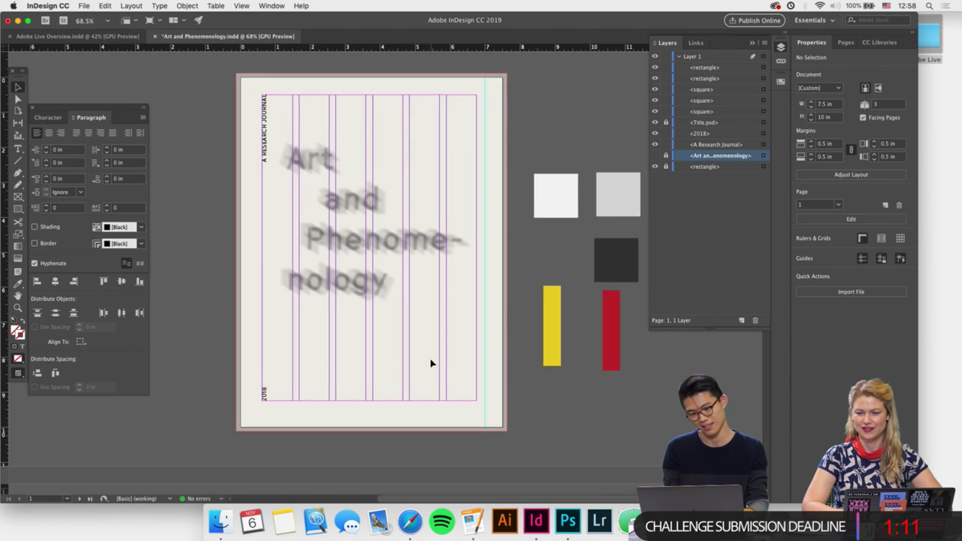
scroll(429, 365, "up", 2)
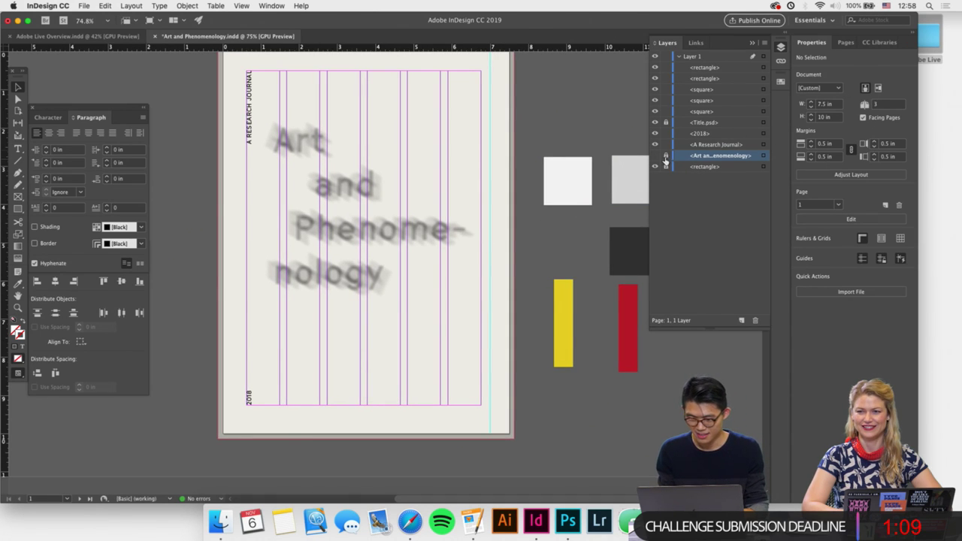
left_click(665, 122)
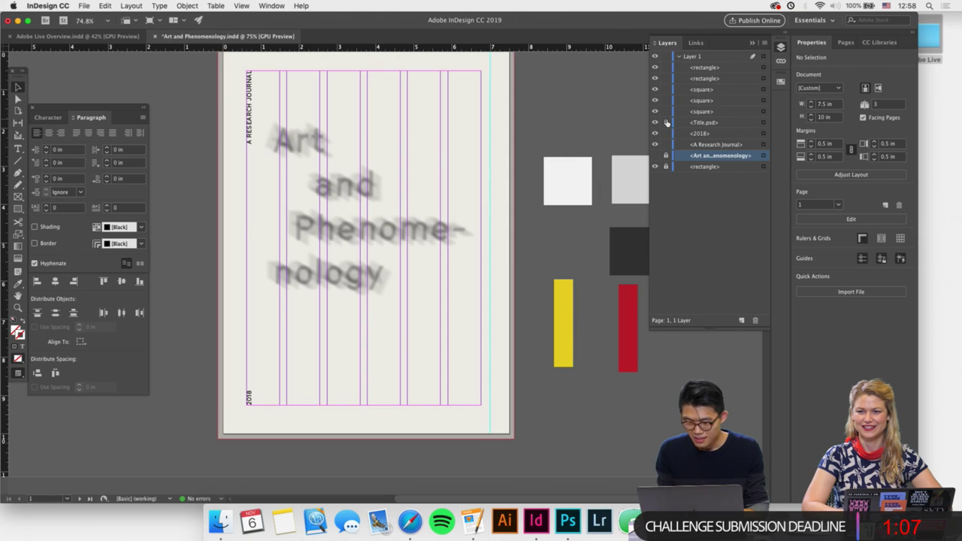
Enlarge the title image frame, refit the image to fill it, and nudge it into place.
left_click(383, 238)
left_click_drag(369, 290, 369, 275)
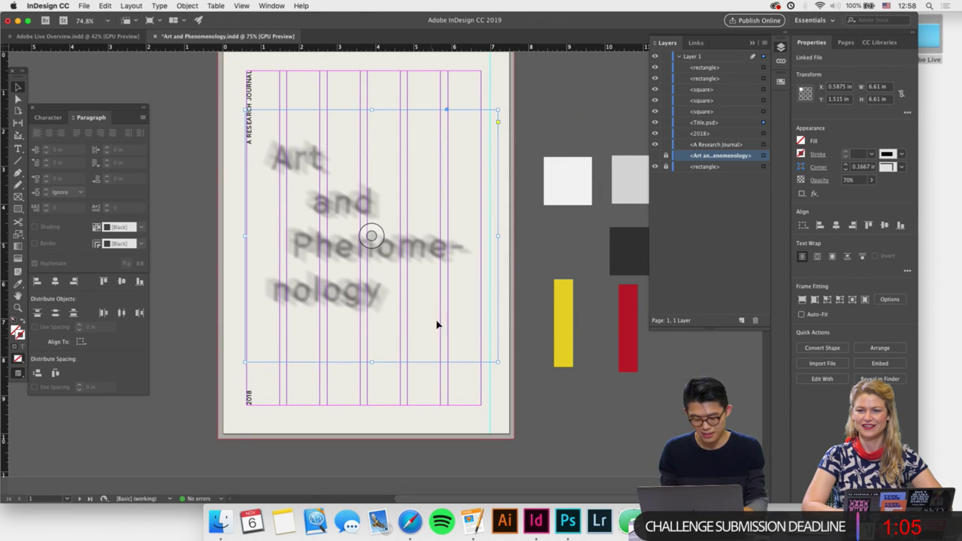
left_click_drag(496, 363, 539, 404)
right_click(436, 248)
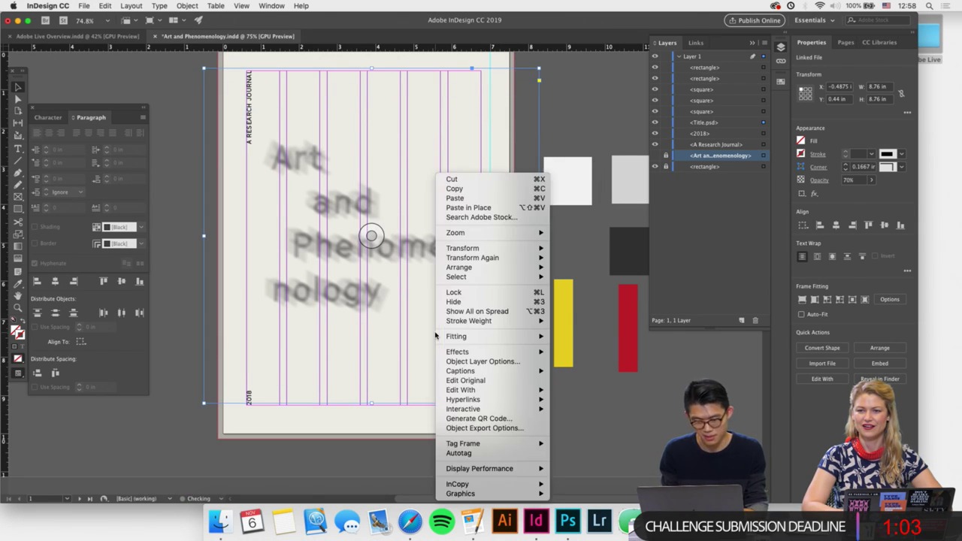
mouse_move(530, 336)
left_click(575, 337)
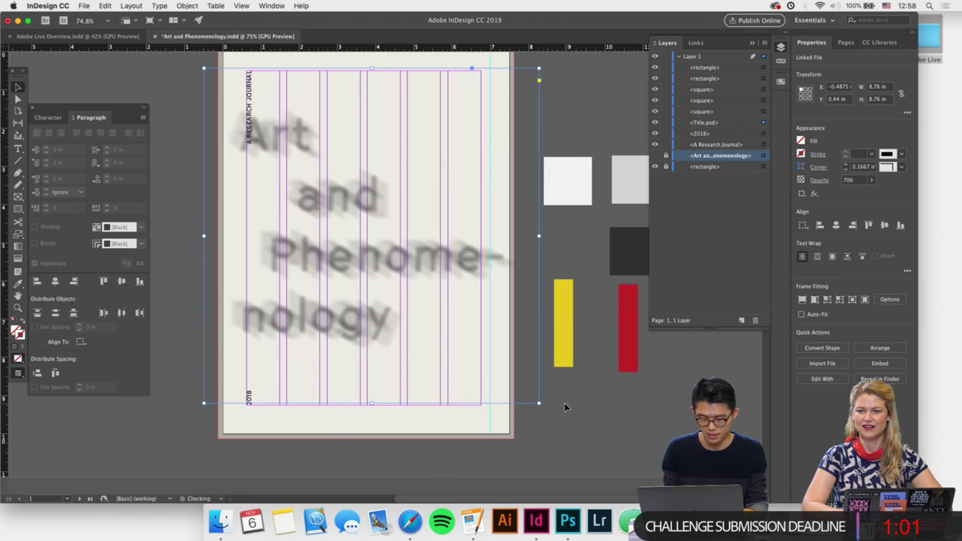
key("shift+Down")
key("shift+Down")
key("shift+Down")
key("shift+Down")
key("shift+Down")
key("shift+Down")
key("shift+Down")
key("shift+Down")
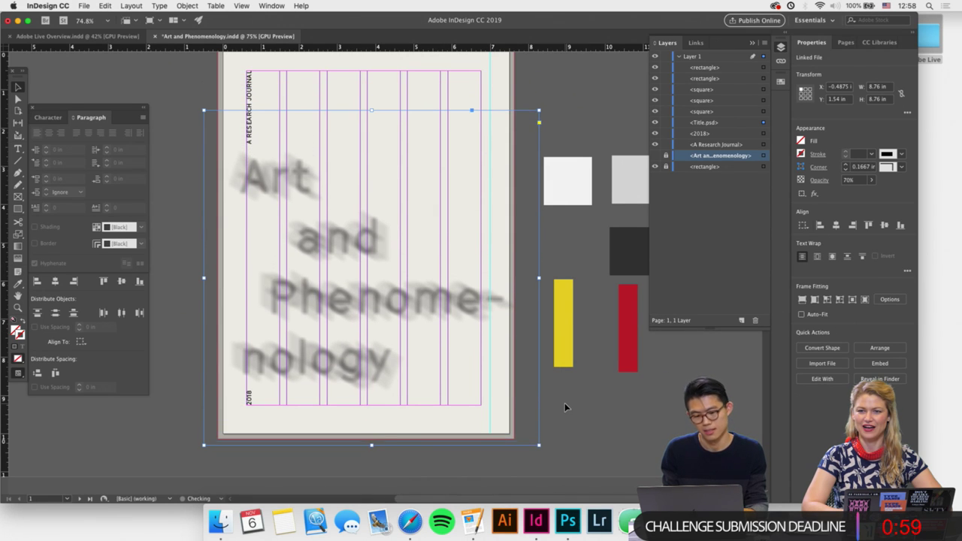
key("shift+Up")
key("shift+Up")
Nudge the title image further right, checking the cover in Preview mode.
key("w")
left_click(584, 399)
scroll(584, 399, "down", 1)
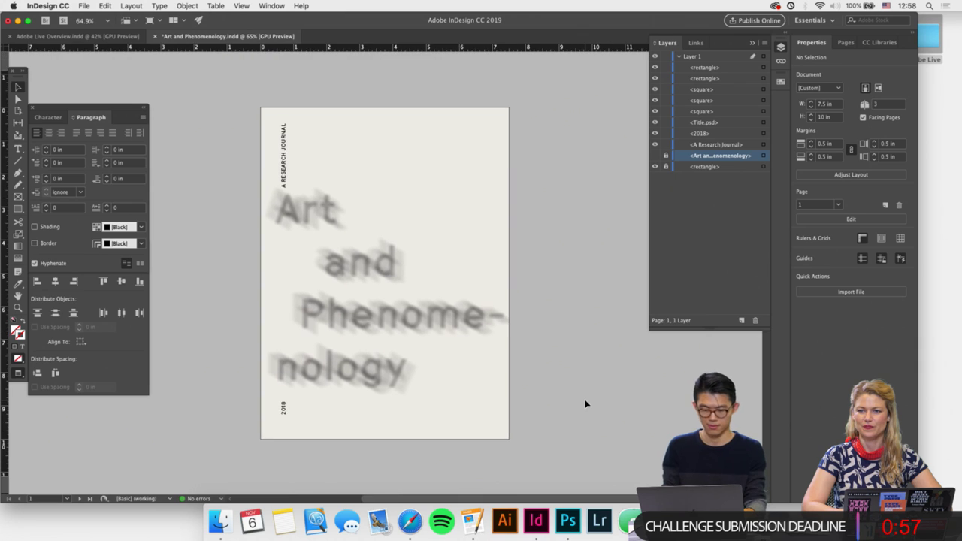
scroll(584, 399, "up", 1)
key("w")
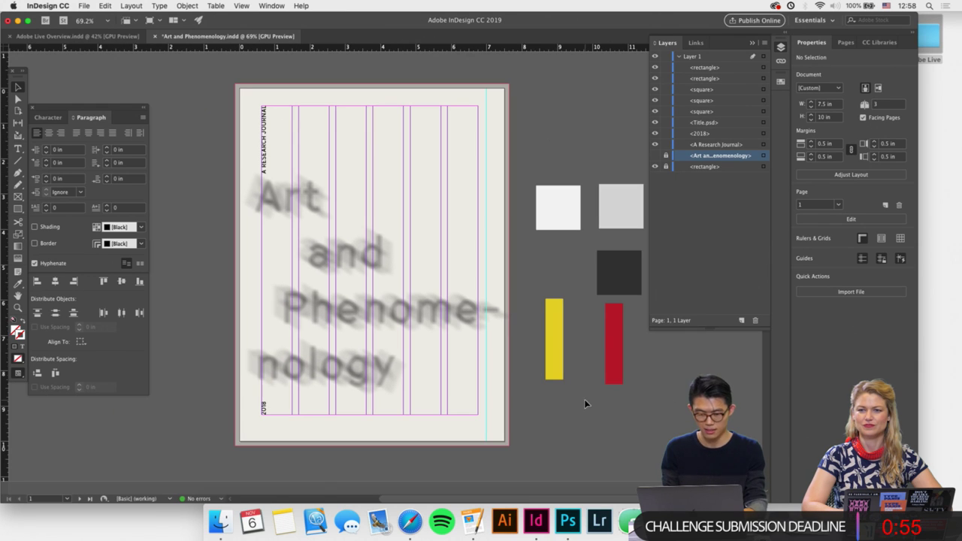
left_click(445, 322)
key("shift+Right")
key("shift+Right")
key("shift+Right")
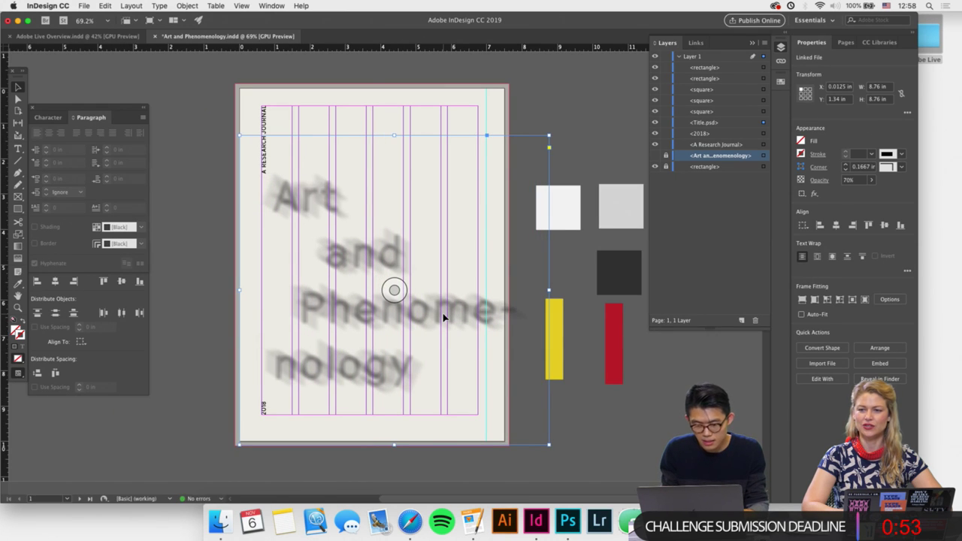
key("w")
key("w")
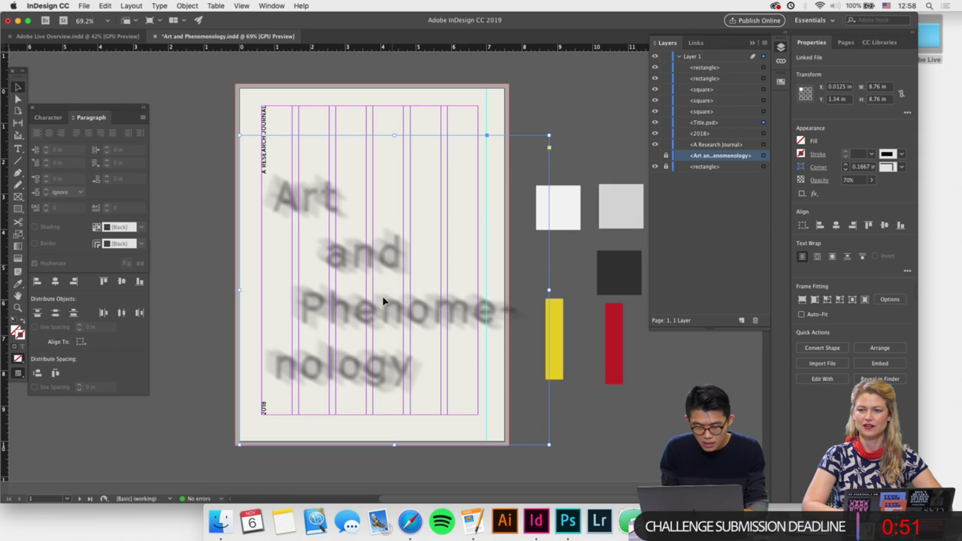
scroll(392, 293, "down", 2)
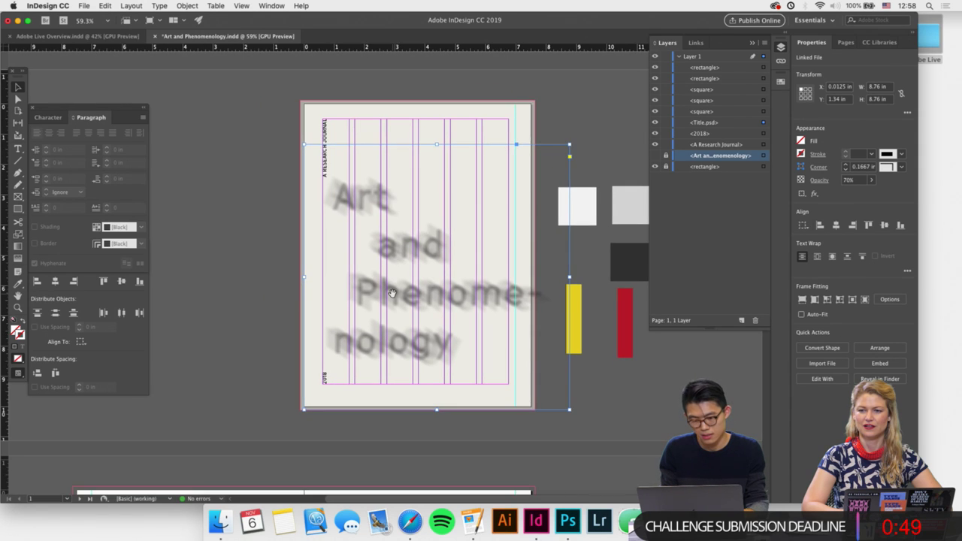
left_click(436, 275)
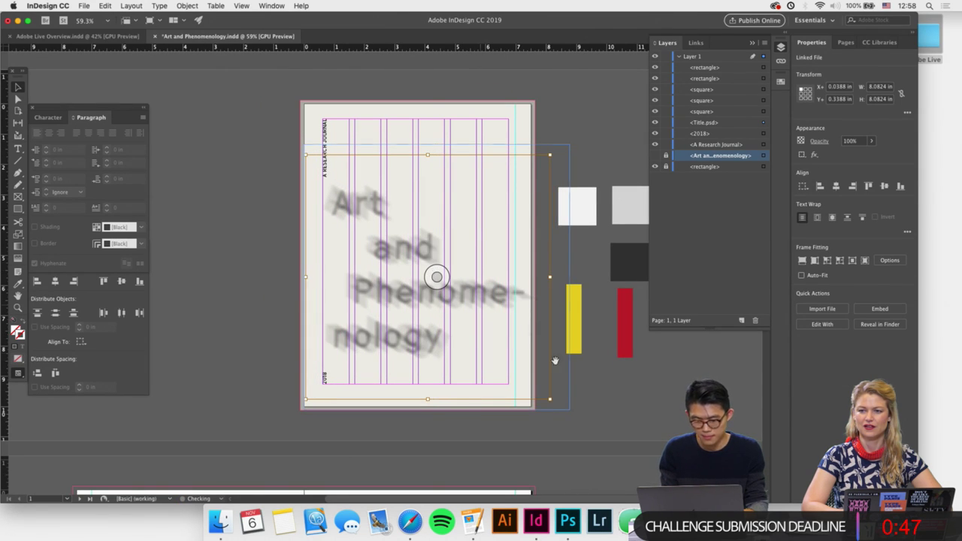
left_click(580, 387)
Move the red bar into the cover's first column and stretch it from top margin to bottom margin.
key("w")
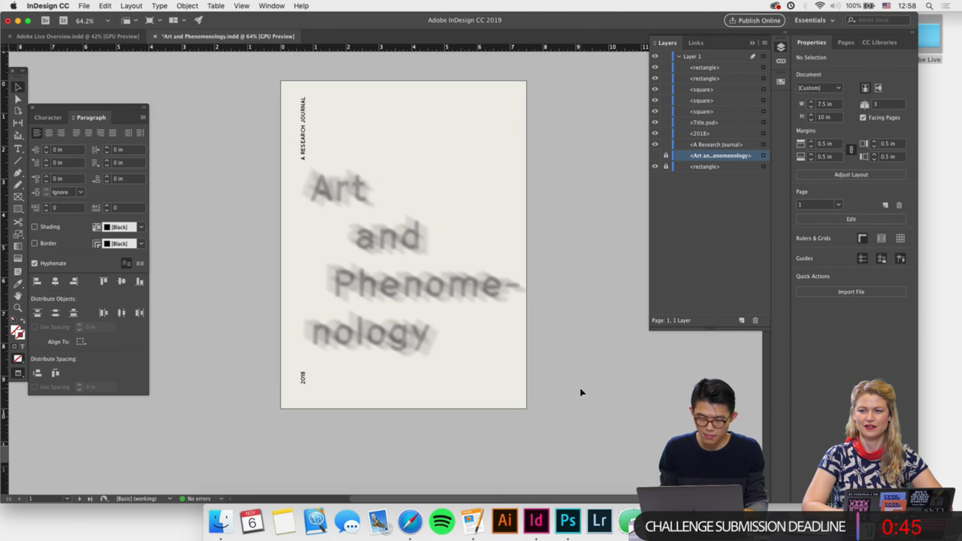
key("w")
scroll(580, 391, "up", 1)
left_click_drag(618, 348, 335, 161)
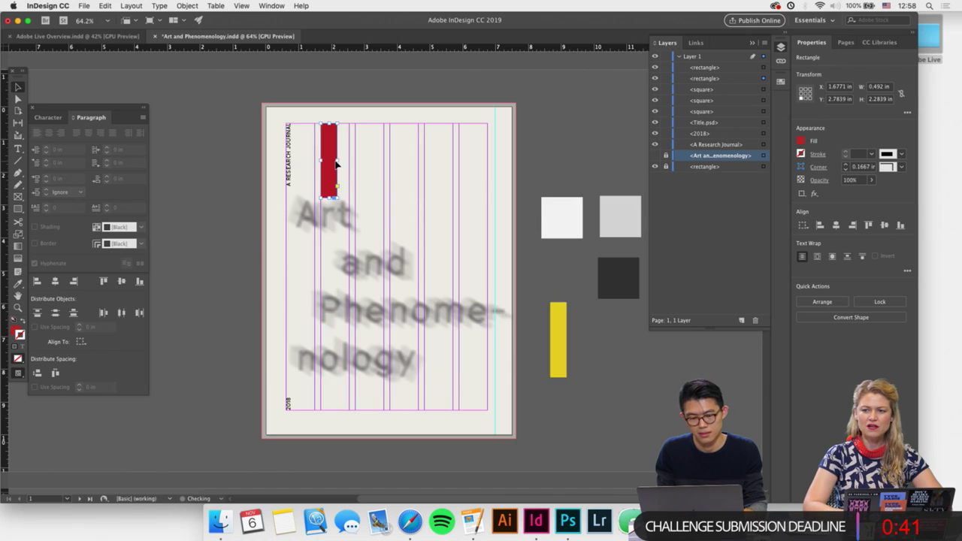
scroll(335, 161, "up", 5)
left_click_drag(339, 217, 328, 293)
scroll(327, 294, "down", 3)
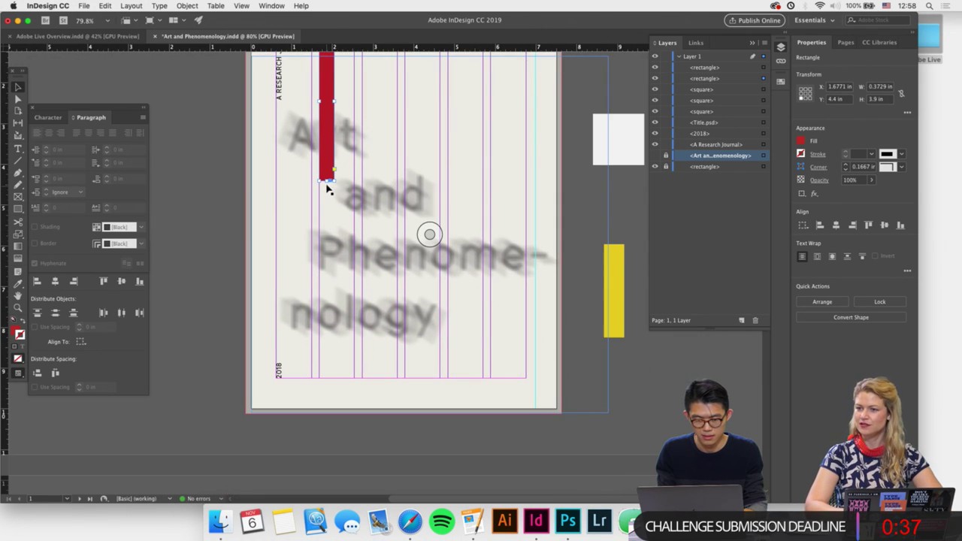
left_click_drag(328, 186, 329, 378)
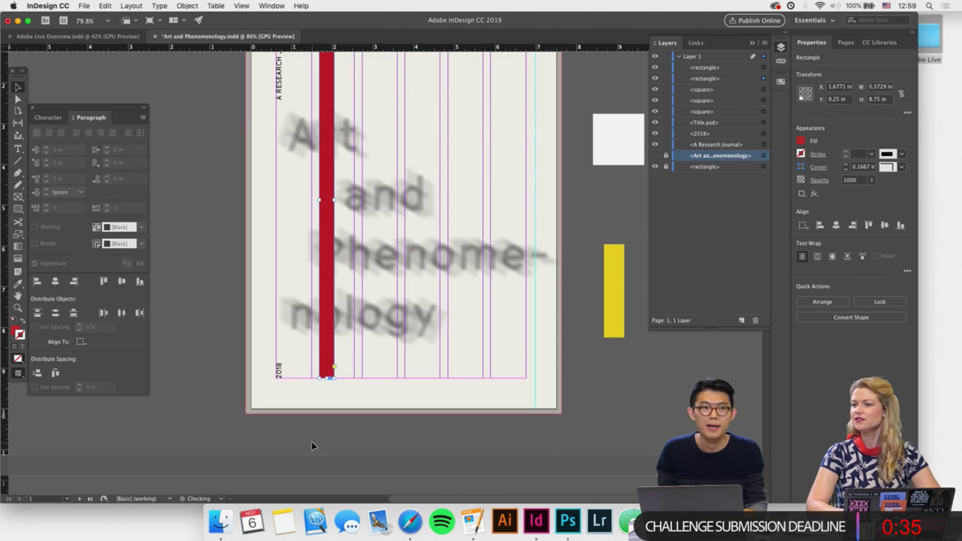
left_click(312, 445)
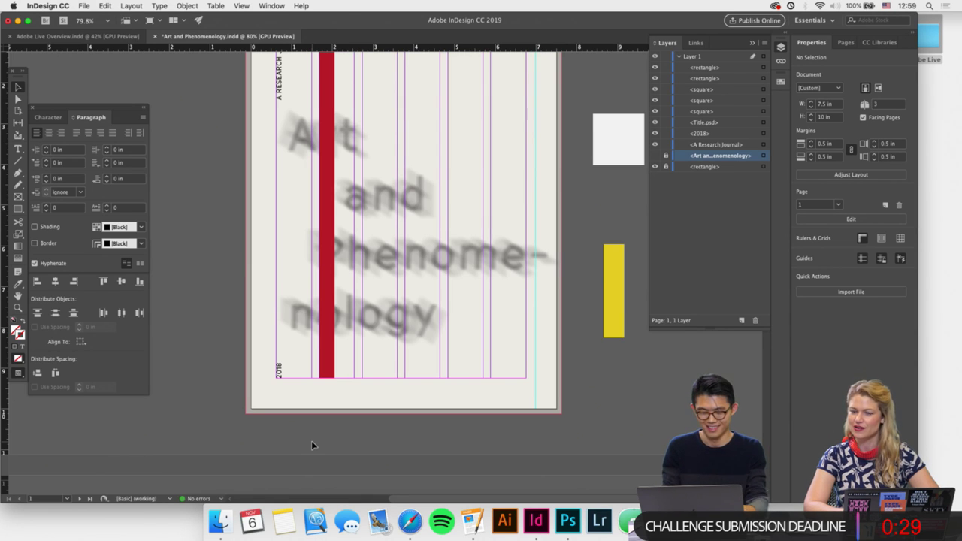
Try narrowing the red bar slightly, then undo the width change with Cmd+Z.
scroll(312, 444, "down", 3)
scroll(311, 444, "up", 3)
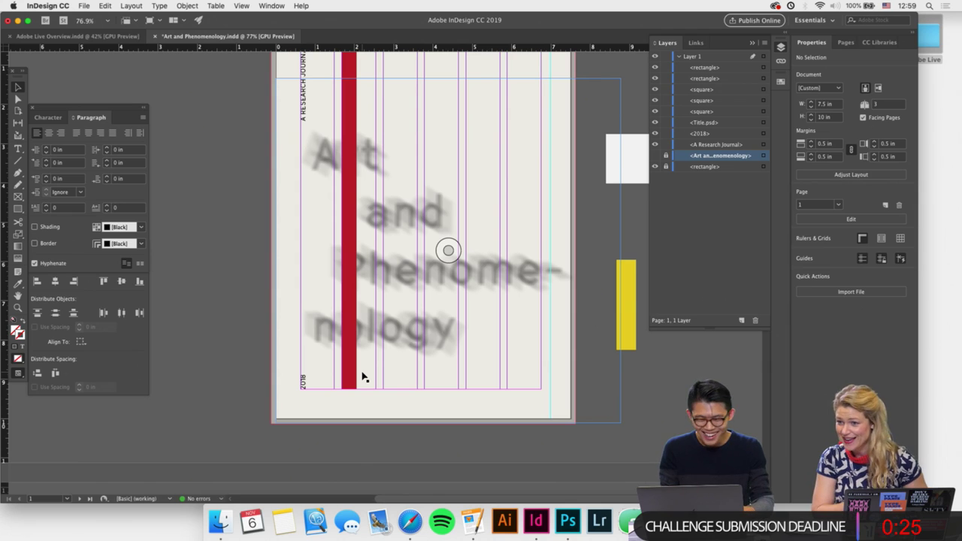
scroll(363, 377, "down", 2)
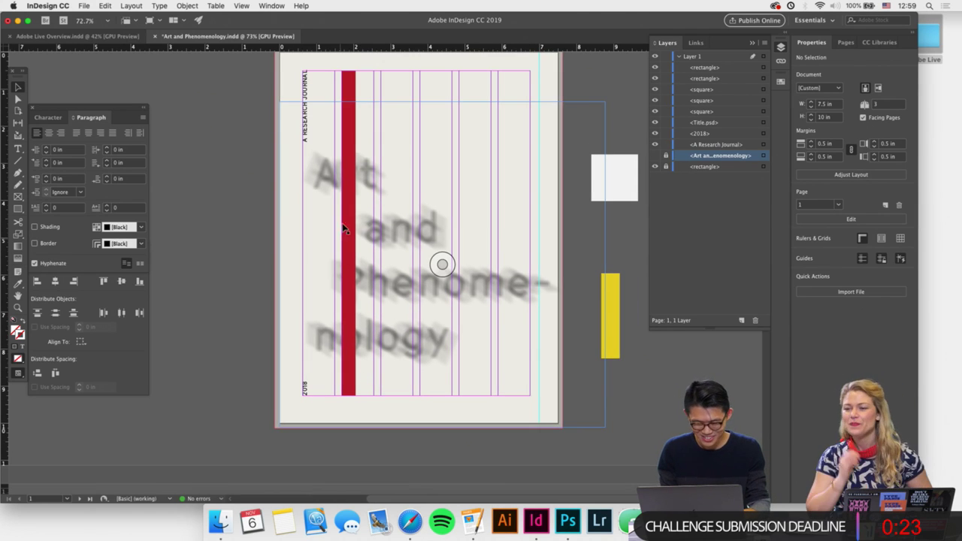
left_click(354, 226)
left_click_drag(353, 231, 351, 233)
left_click(241, 257)
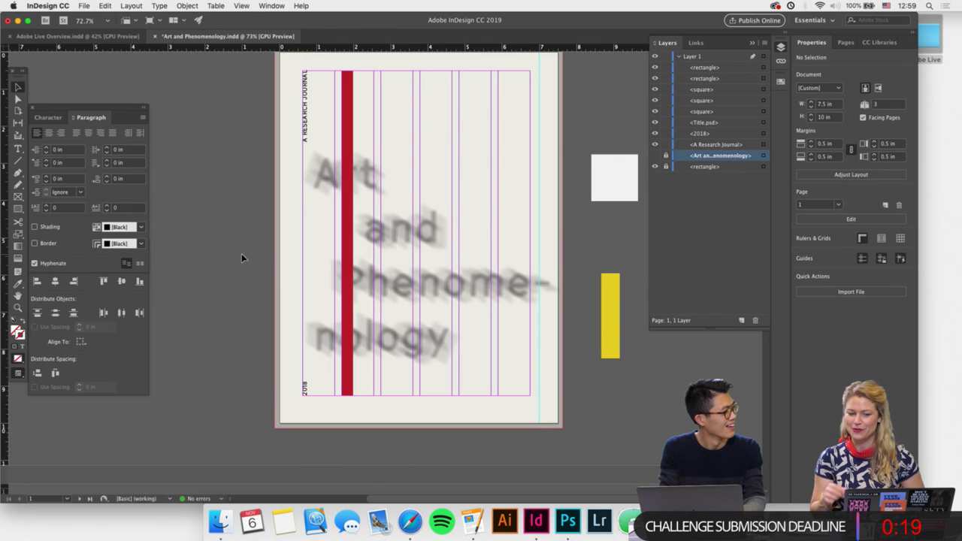
key("super+z")
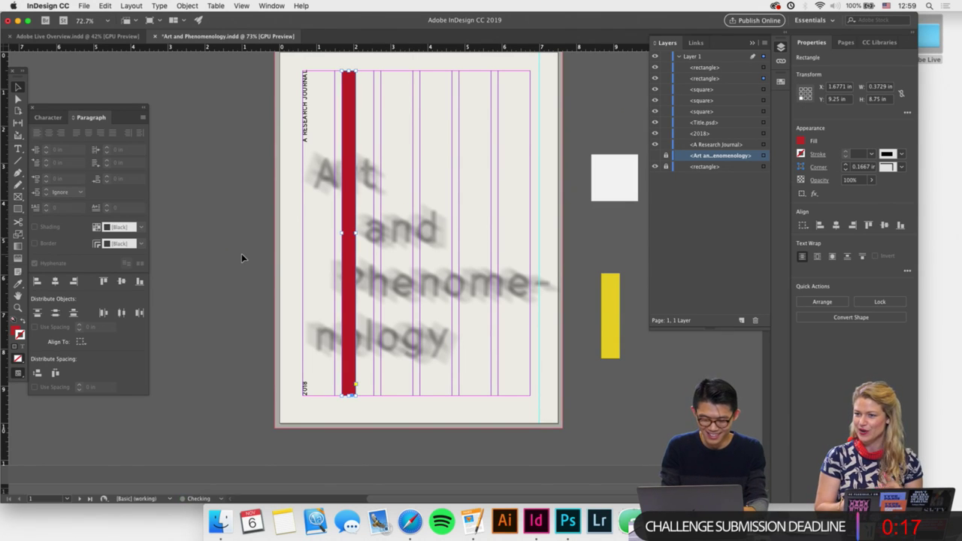
Duplicate the red bar across the columns and select all six red stripes.
scroll(388, 276, "up", 2)
left_click_drag(342, 259, 531, 294)
scroll(397, 258, "down", 1)
scroll(398, 258, "up", 1)
scroll(487, 290, "up", 2)
scroll(488, 290, "down", 2)
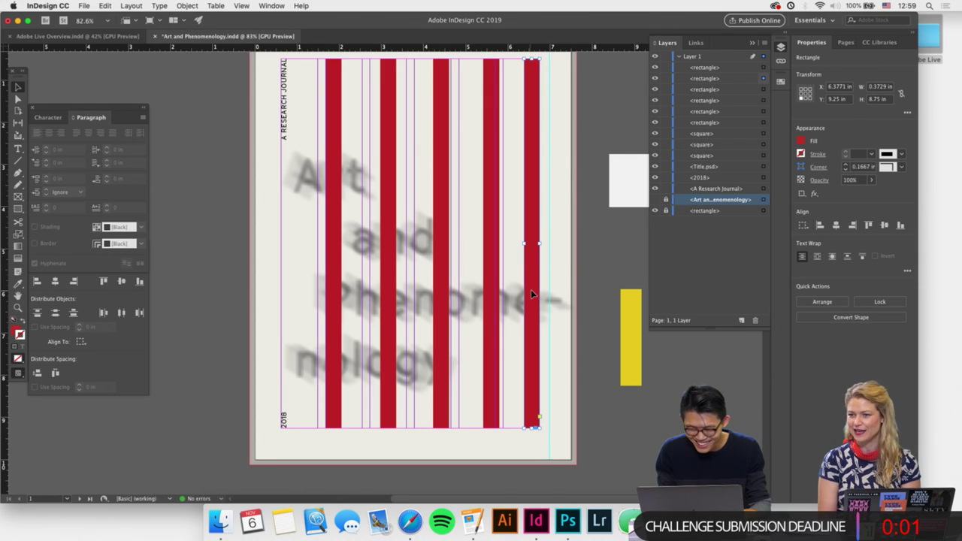
scroll(531, 293, "up", 1)
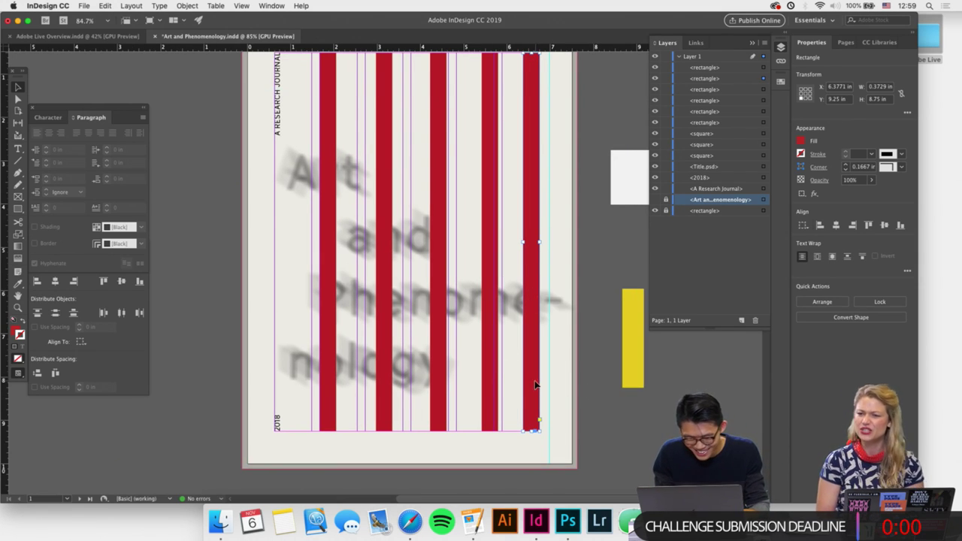
left_click_drag(534, 385, 281, 380)
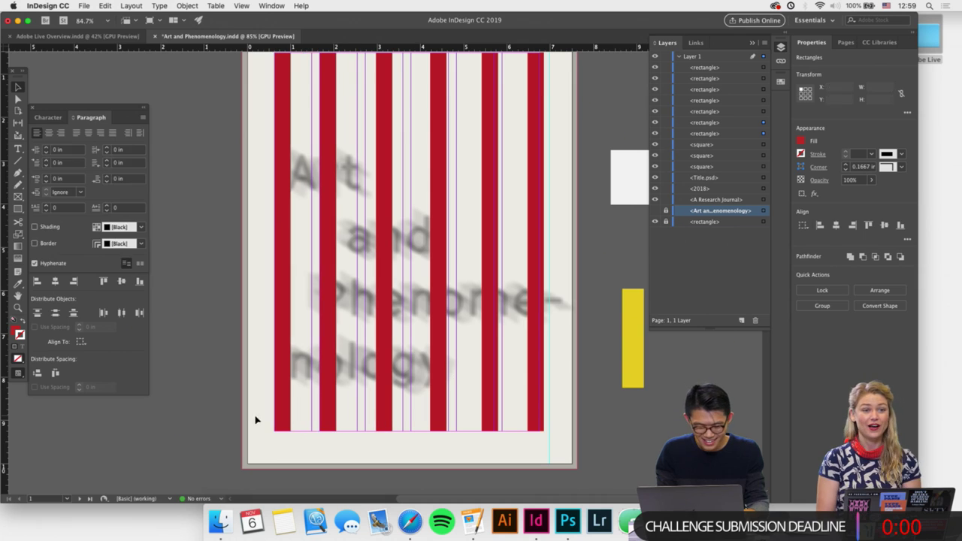
left_click_drag(254, 414, 547, 432)
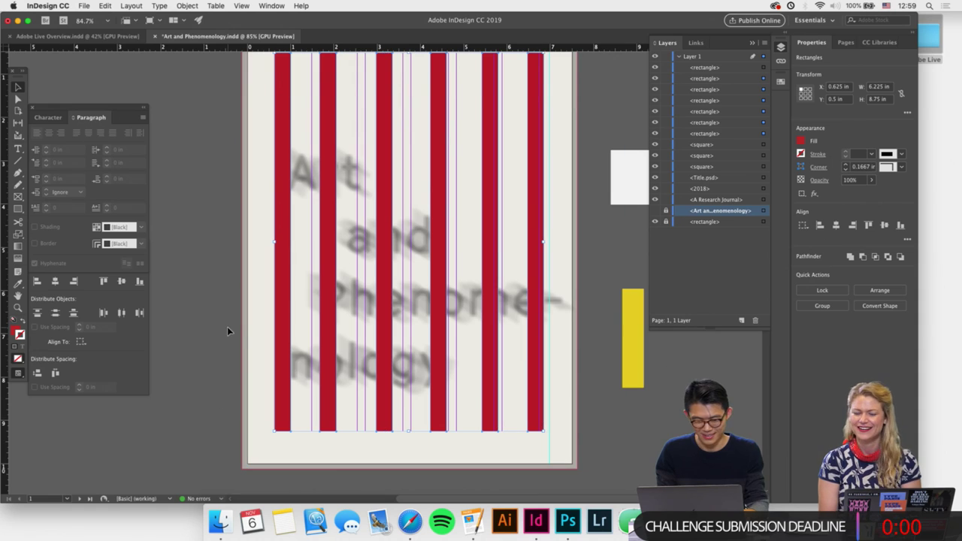
Space the six stripes evenly, extend them past the page top and bottom, and group them.
left_click(103, 313)
scroll(191, 390, "down", 1)
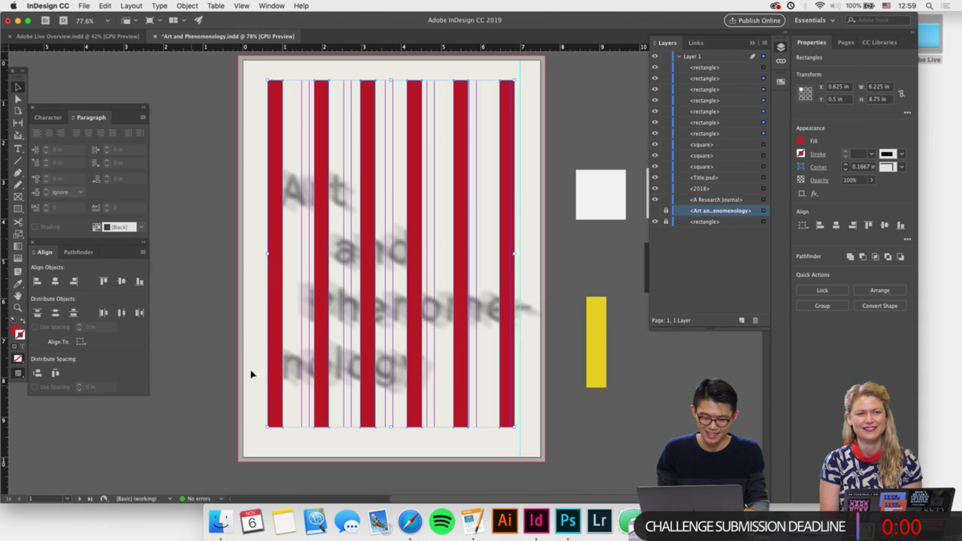
left_click_drag(393, 78, 392, 55)
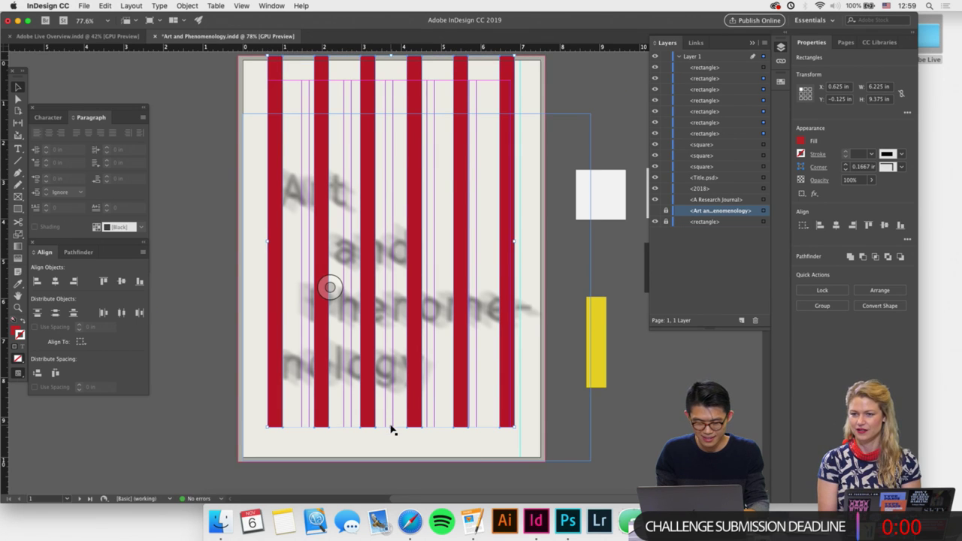
left_click_drag(391, 426, 391, 464)
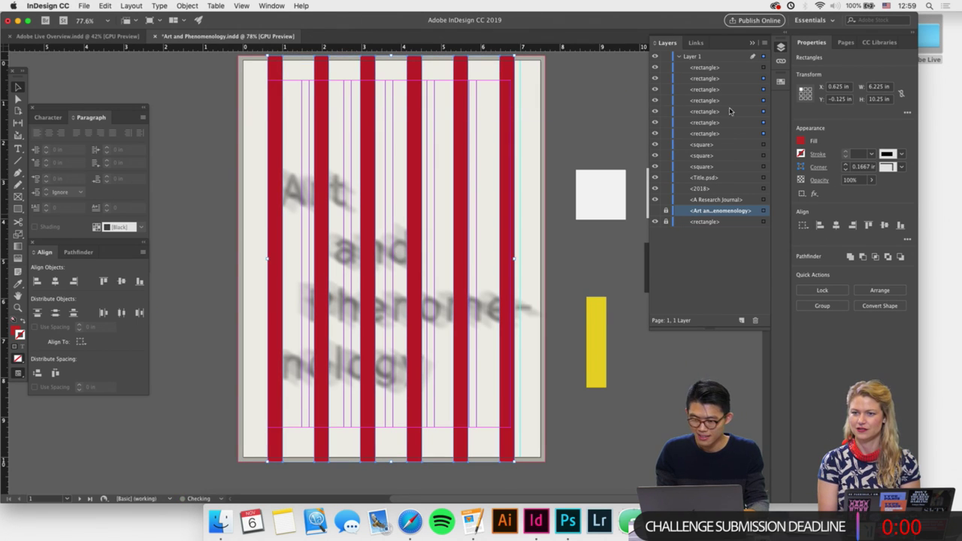
key("super+g")
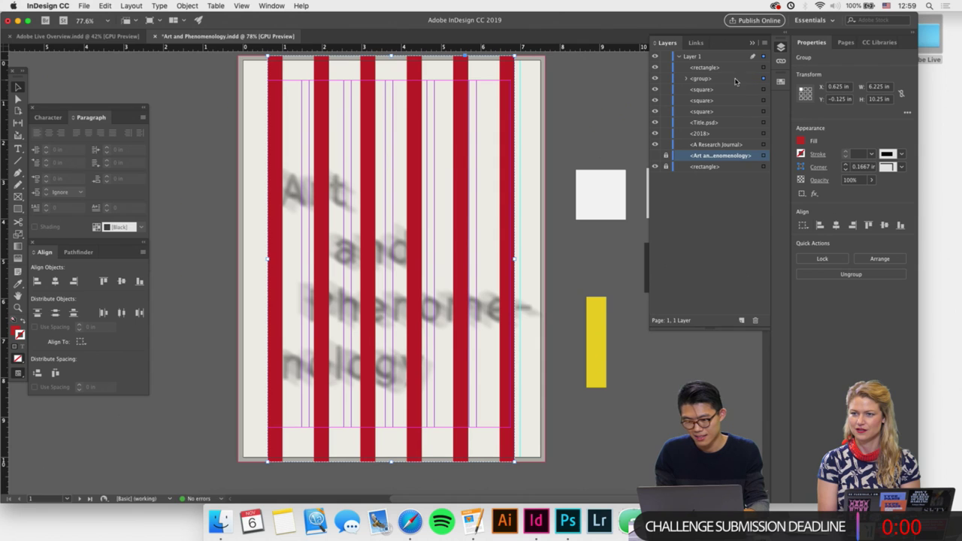
left_click_drag(701, 78, 700, 161)
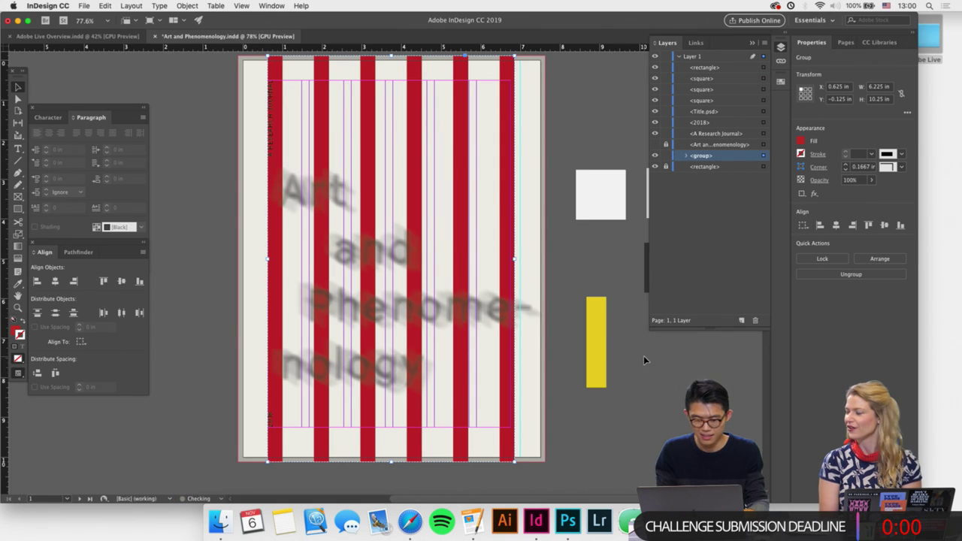
left_click(640, 382)
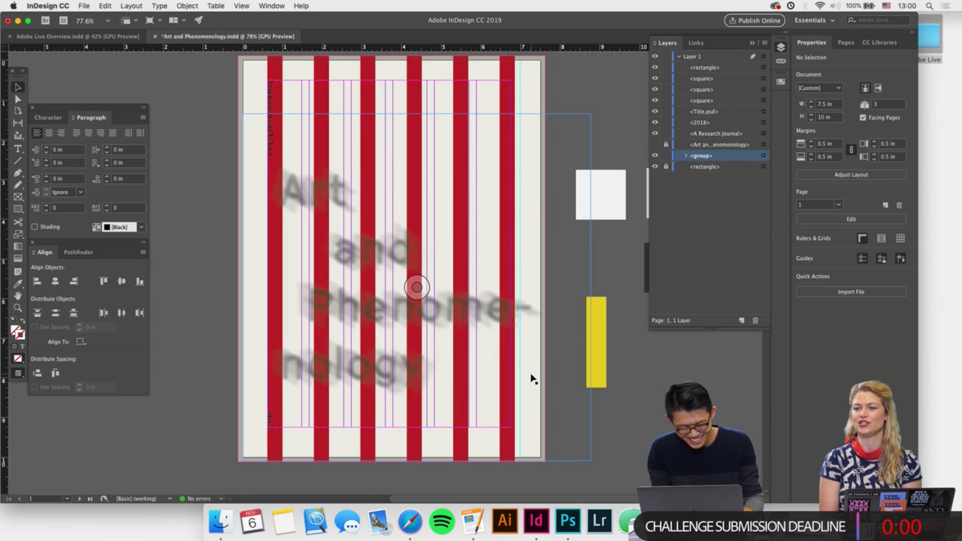
Nudge the red stripe group slightly to the left with the arrow keys.
left_click(283, 303)
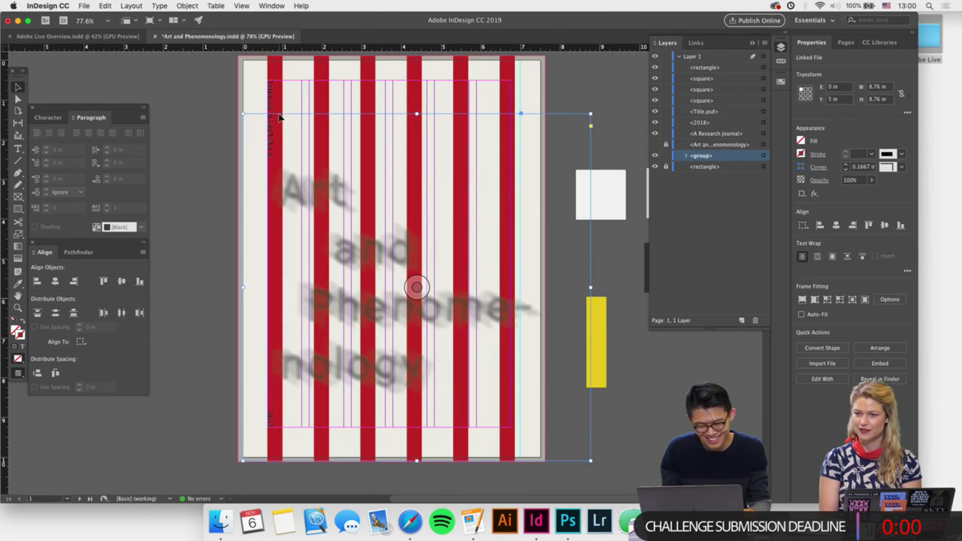
key("shift+Right")
key("shift+Right")
key("shift+Right")
key("shift+Right")
key("shift+Right")
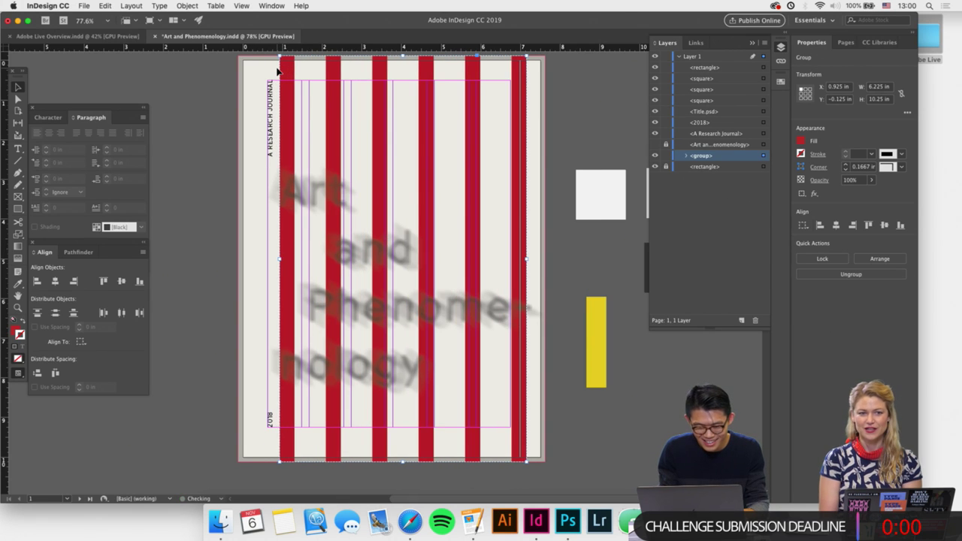
key("shift+Left")
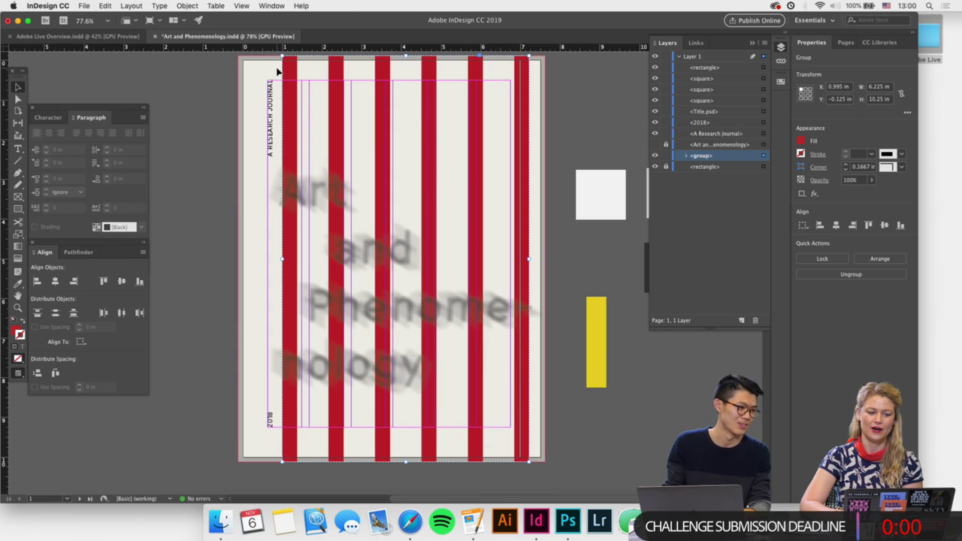
key("Left")
key("Left")
key("Left")
key("Left")
key("Left")
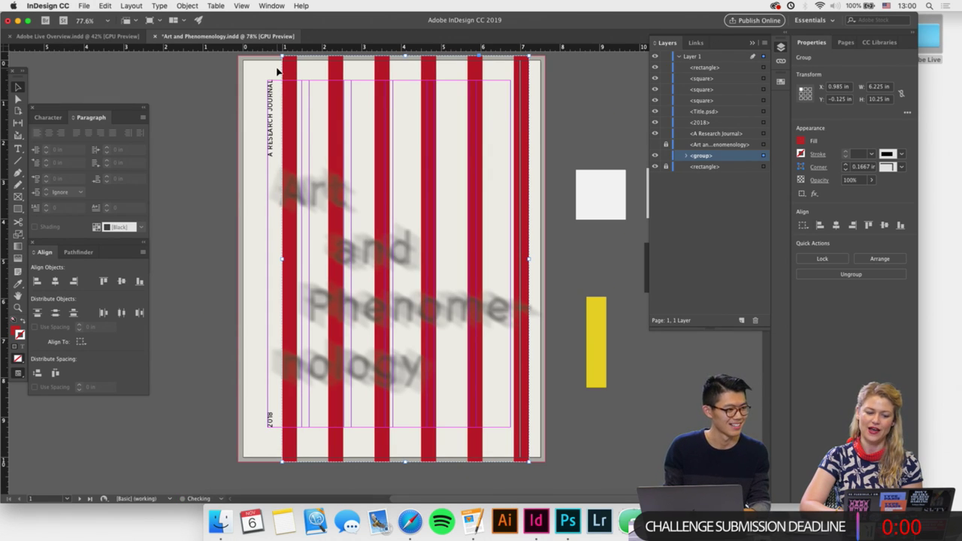
key("Left")
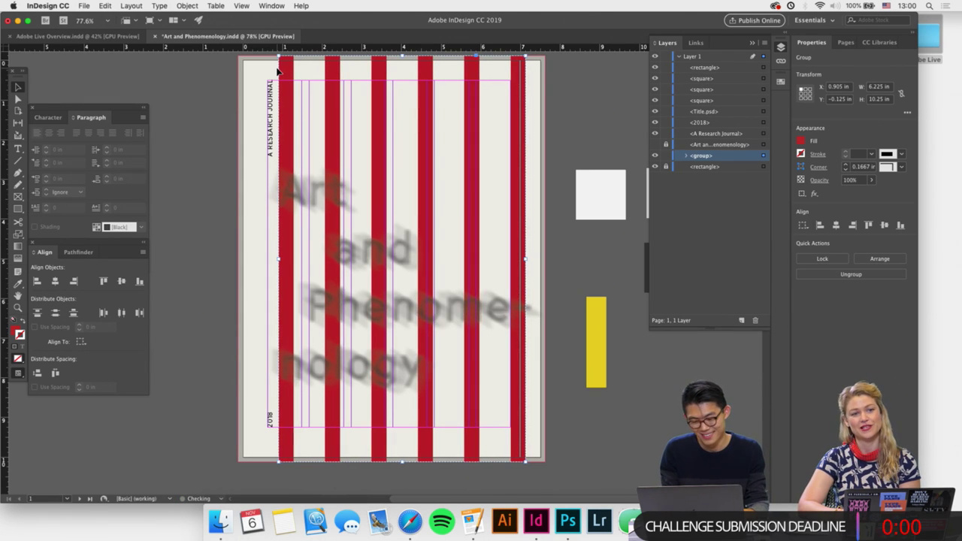
left_click(204, 150)
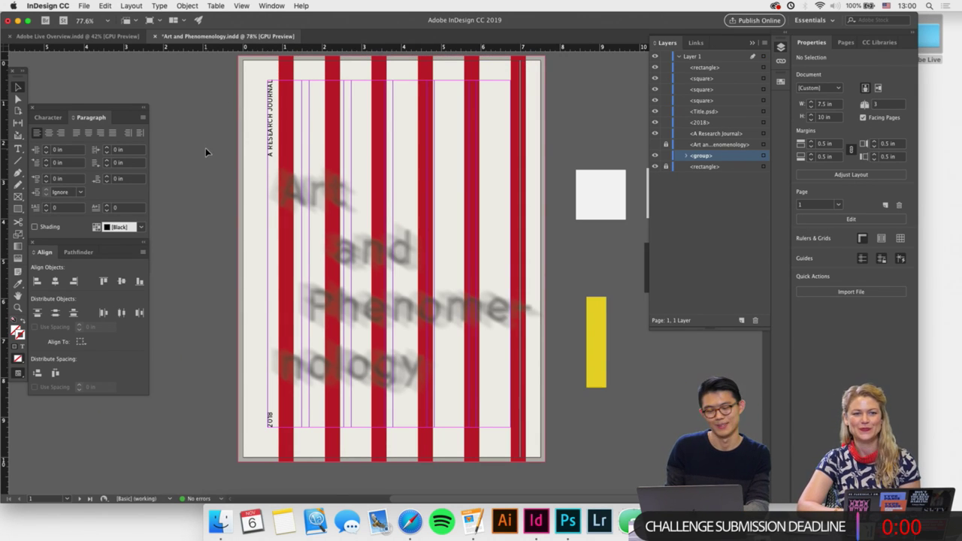
Hide the beige background rectangle so the page background shows white.
left_click(244, 223)
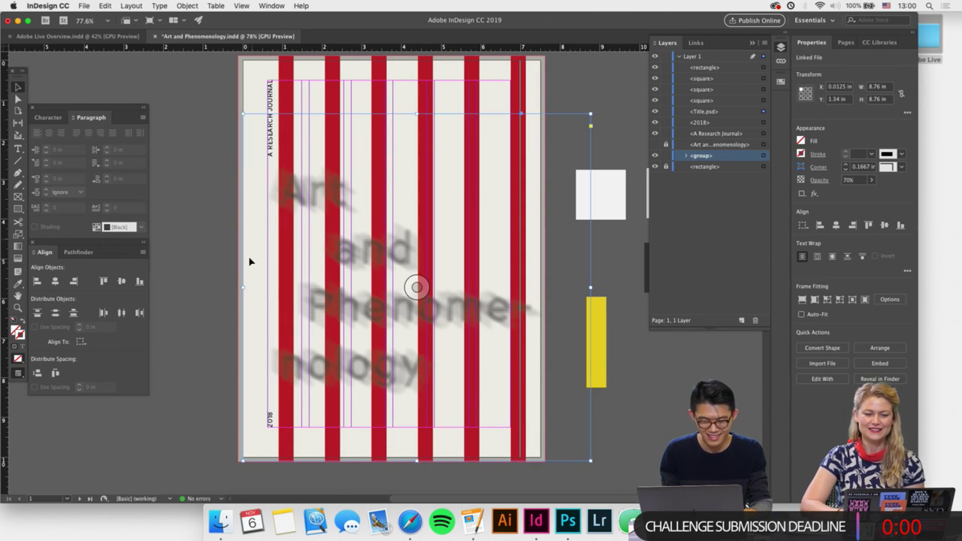
left_click(210, 267)
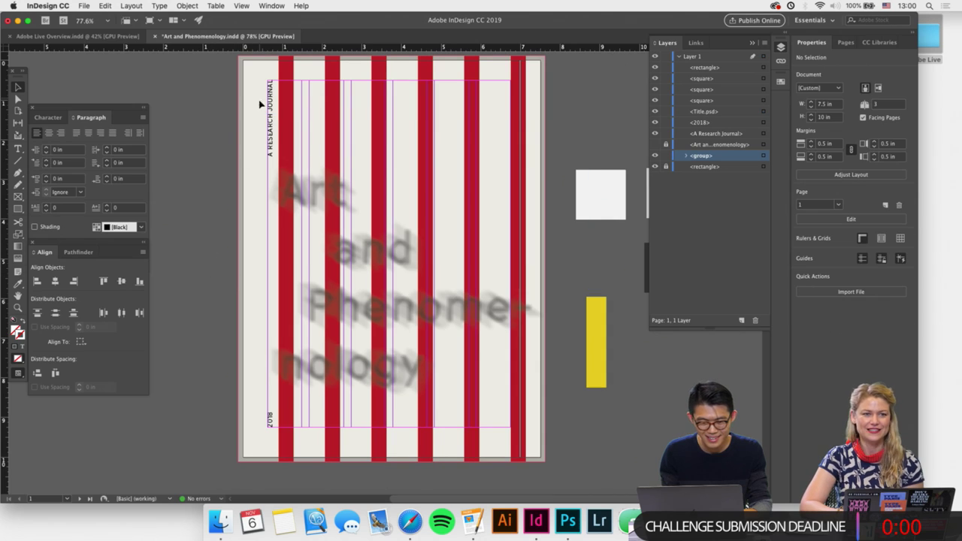
left_click(654, 166)
scroll(557, 386, "up", 2)
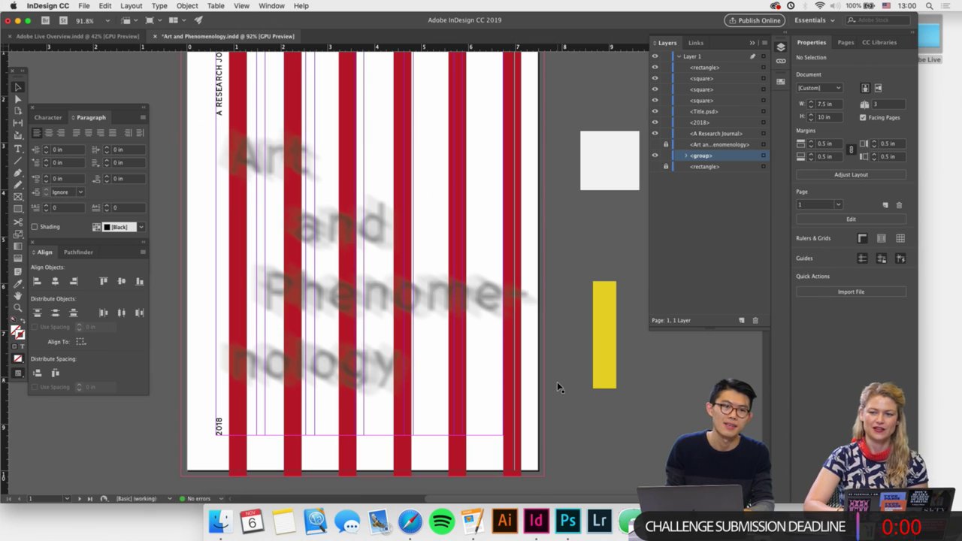
scroll(557, 386, "down", 1)
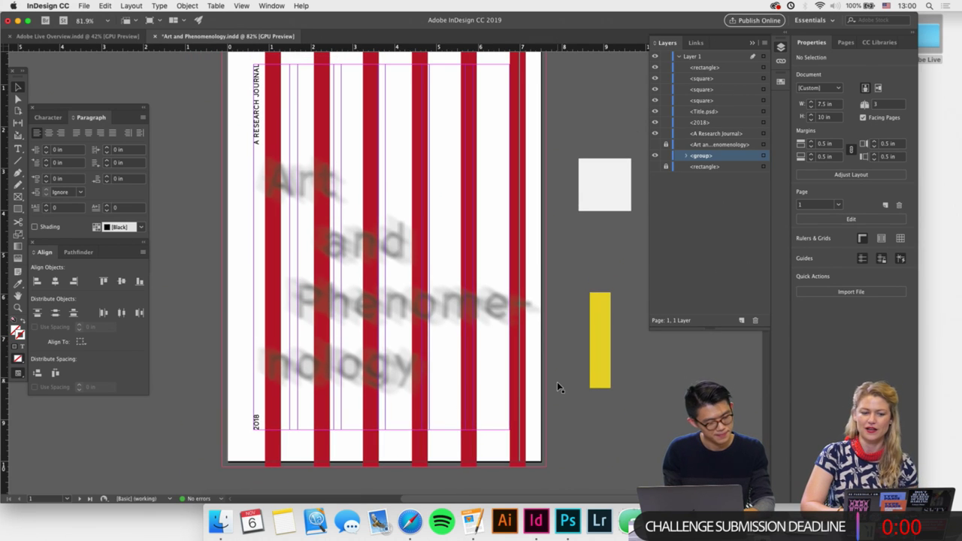
Set the blurred Title.psd image to 90% opacity and narrow its frame from the right.
left_click(508, 323)
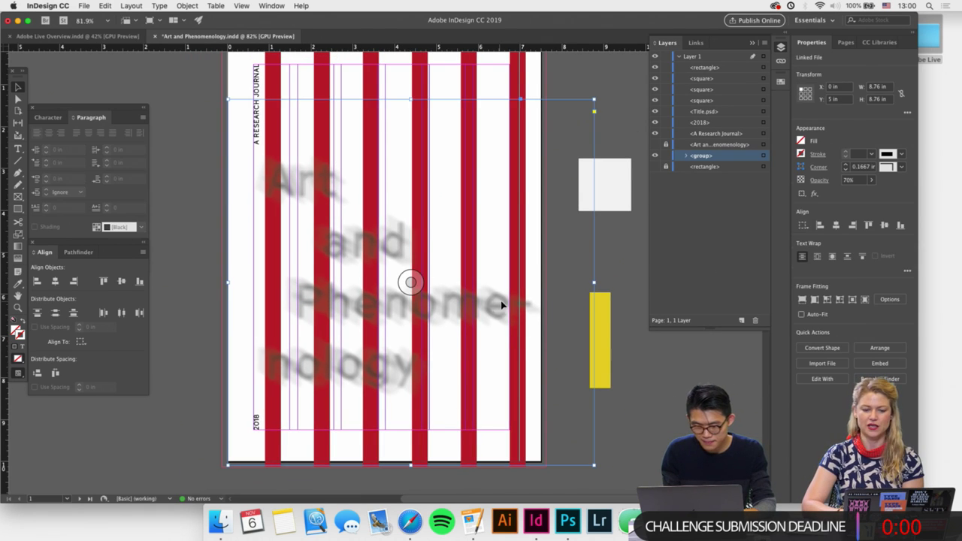
scroll(871, 180, "up", 2)
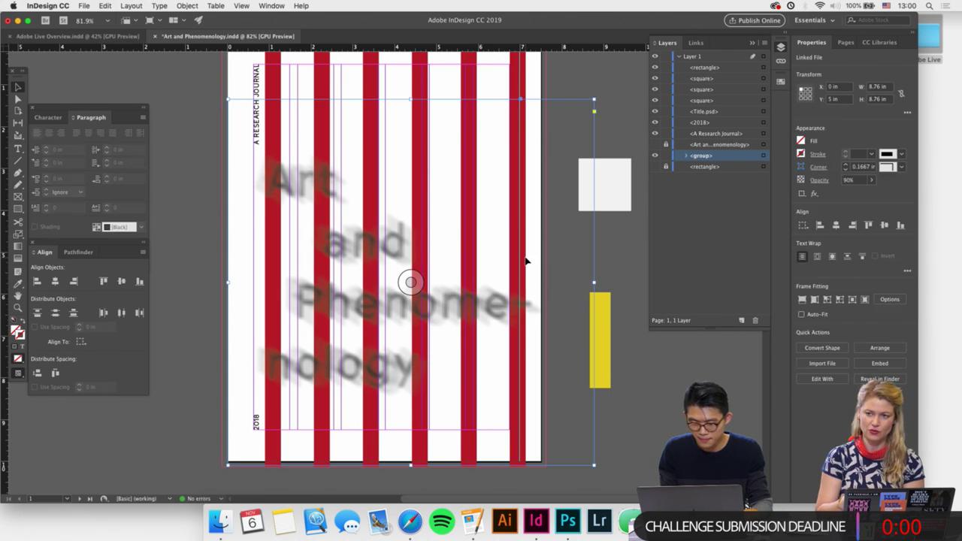
left_click_drag(594, 283, 539, 283)
left_click(578, 286)
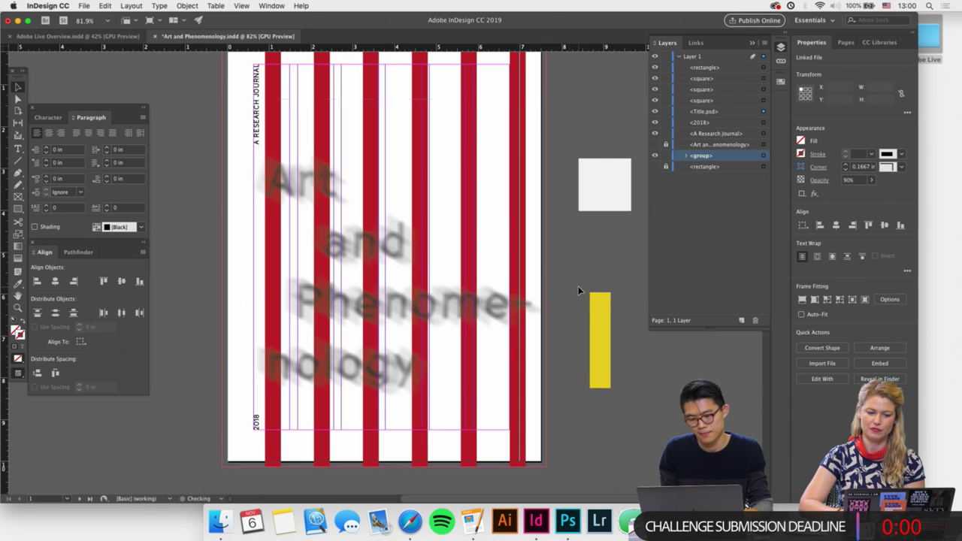
scroll(578, 285, "down", 2)
left_click(443, 320)
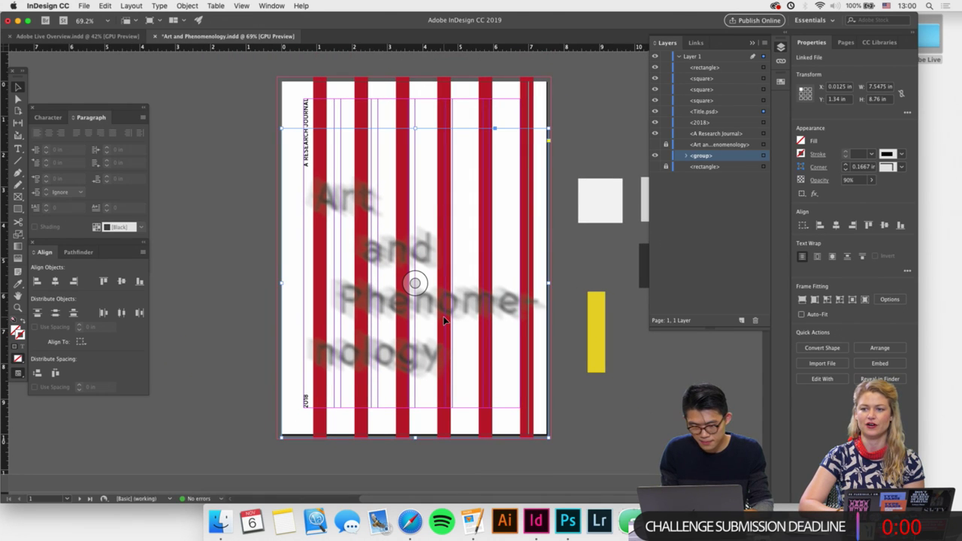
Nudge the blurred title image upward and lock it in Layers.
key("shift+Up")
key("shift+Up")
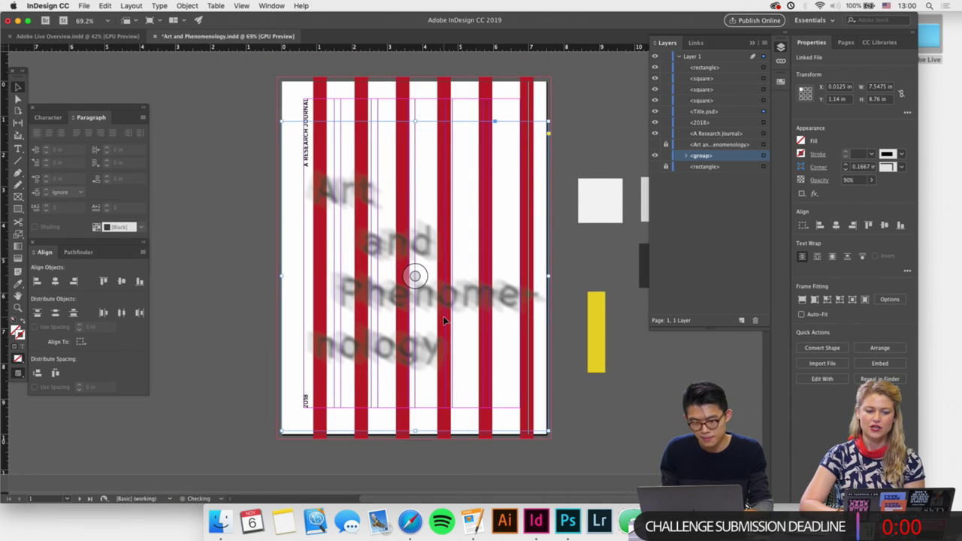
left_click(229, 215)
scroll(297, 233, "up", 2)
left_click(326, 337)
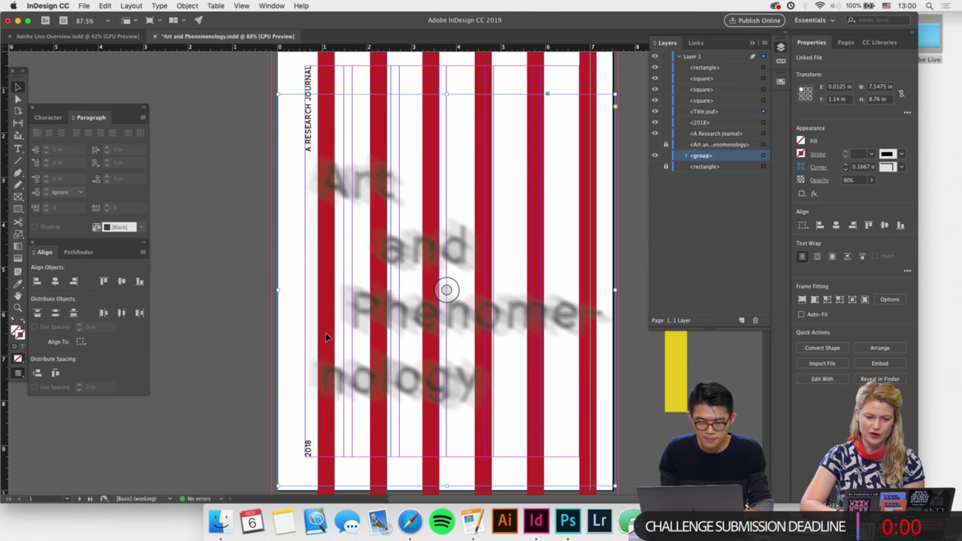
left_click(306, 97, "shift")
left_click(306, 451, "shift")
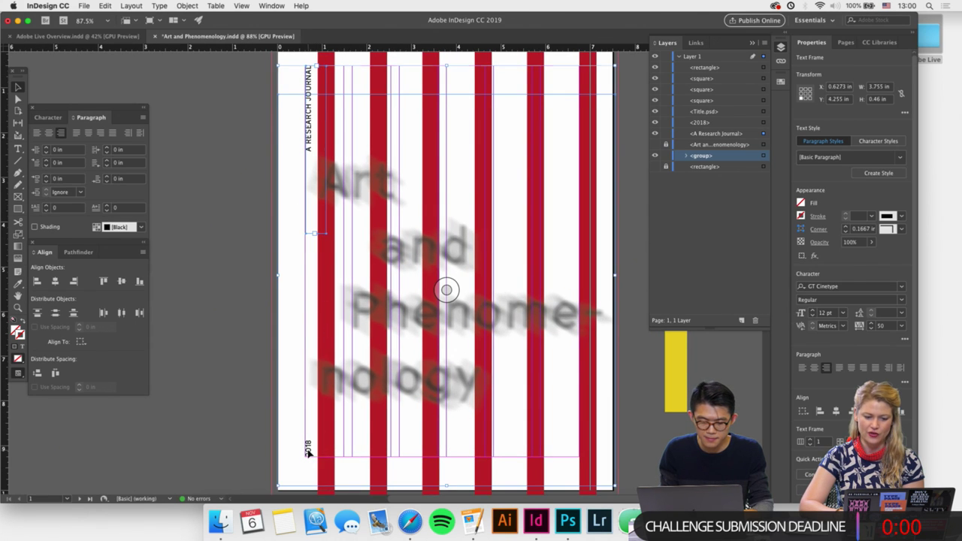
left_click(254, 397)
left_click(358, 346)
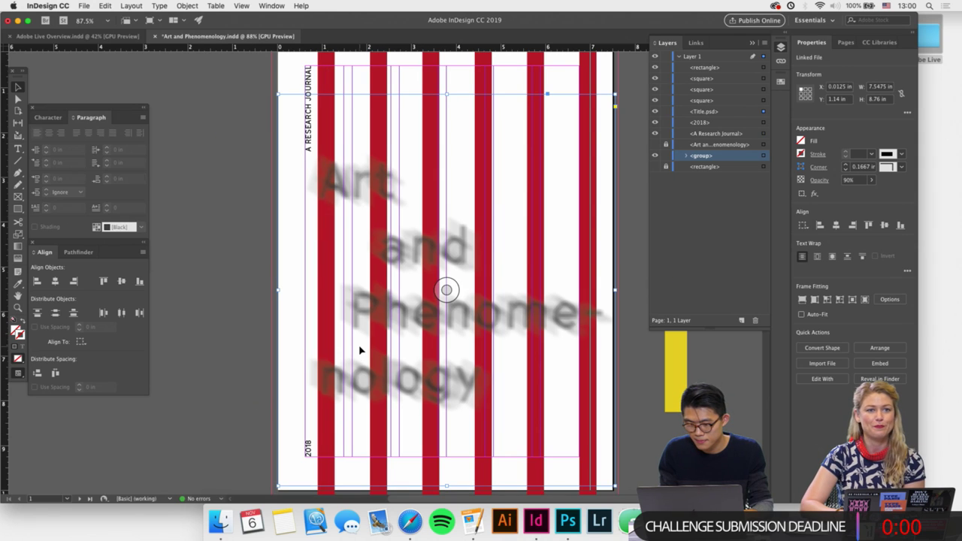
left_click(666, 111)
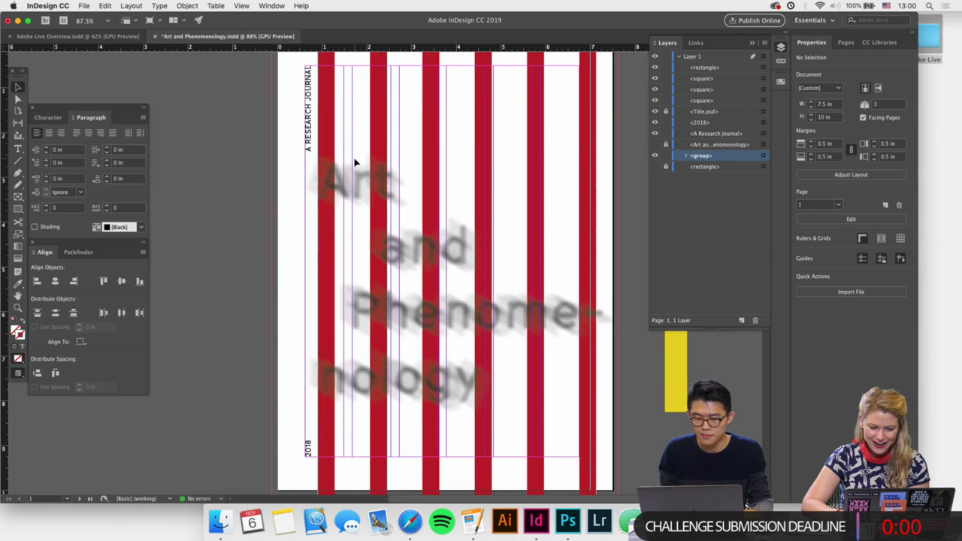
Reduce the A RESEARCH JOURNAL and 2018 text frames from 12 pt to 11 pt.
left_click(310, 140)
left_click(308, 448, "shift")
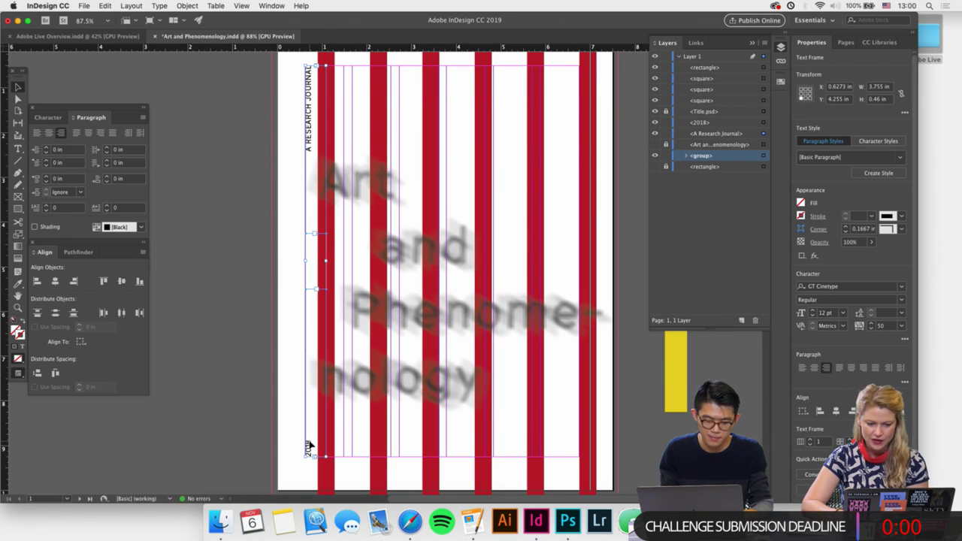
left_click(51, 118)
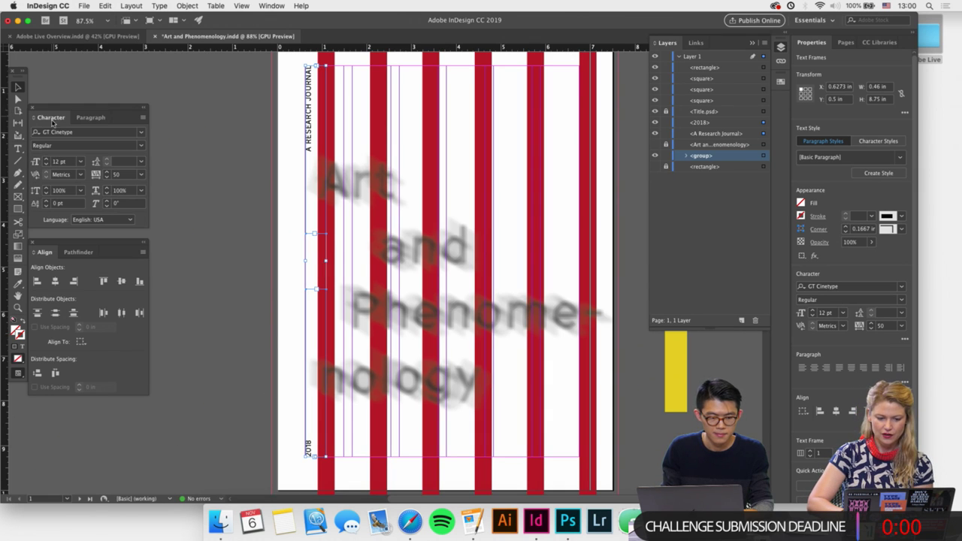
left_click(46, 165)
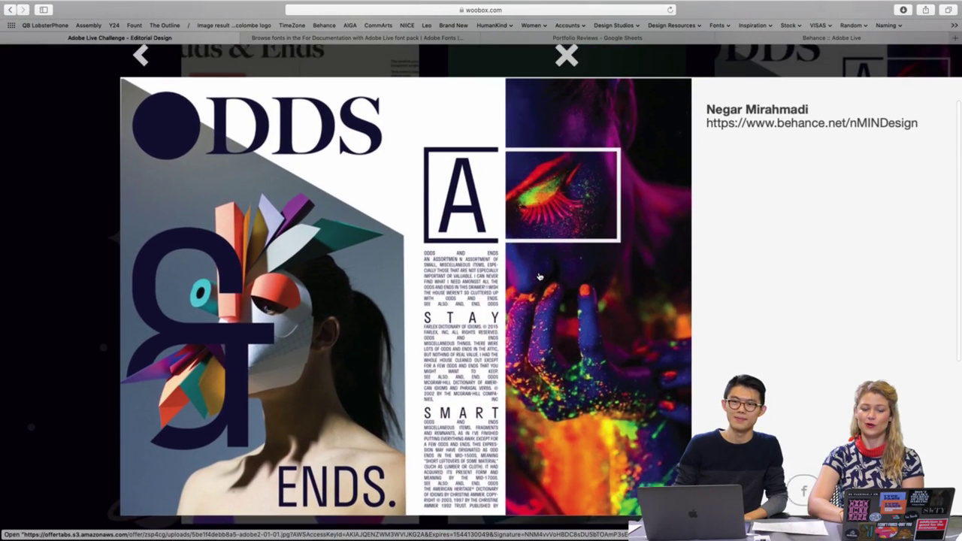
Scroll around the ODDS & ENDS magazine spread in the Woobox lightbox to inspect it.
scroll(539, 277, "down", 1)
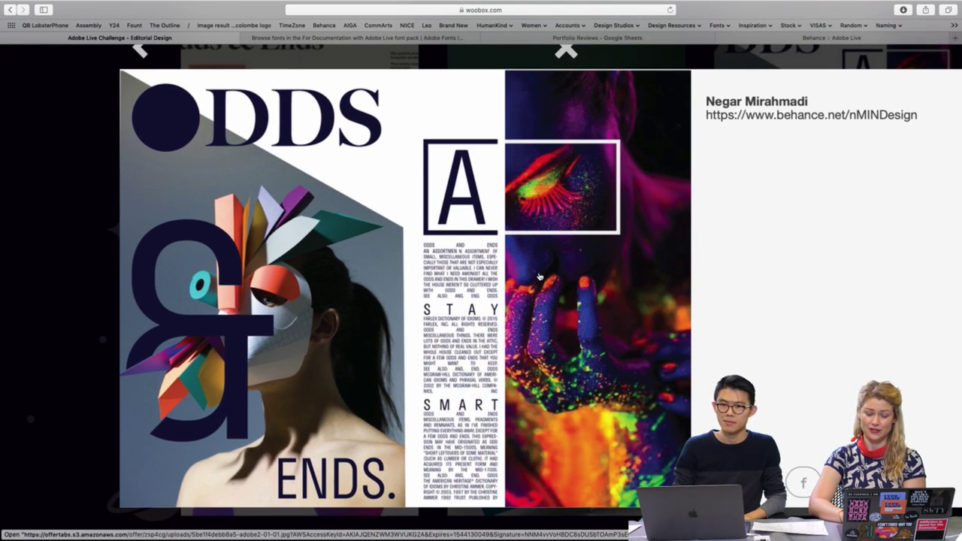
scroll(539, 276, "right", 2)
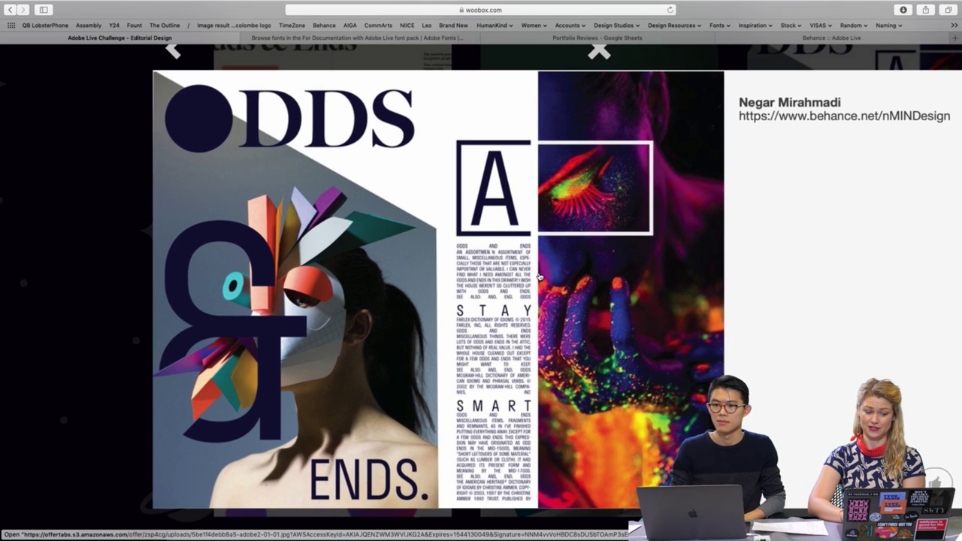
scroll(539, 276, "up", 2)
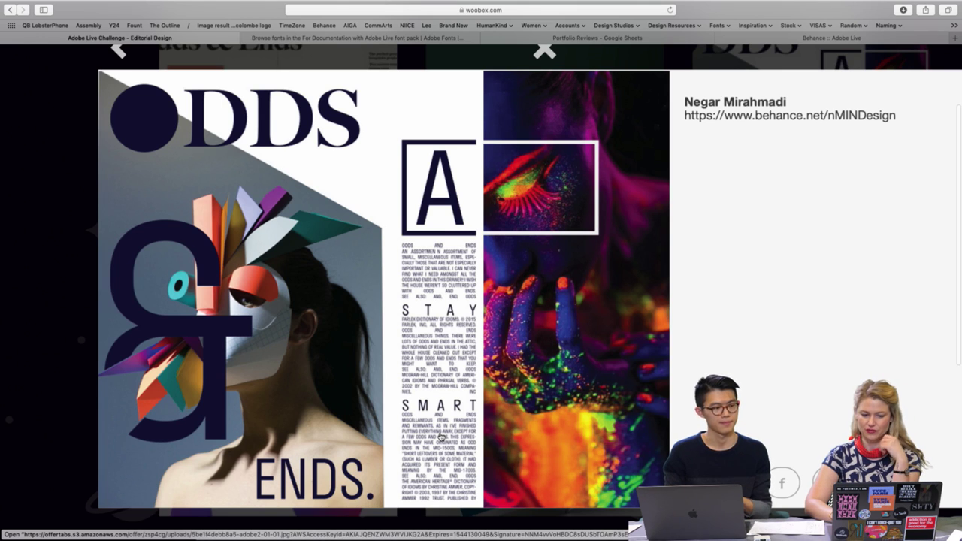
scroll(442, 436, "down", 1)
scroll(441, 436, "down", 1)
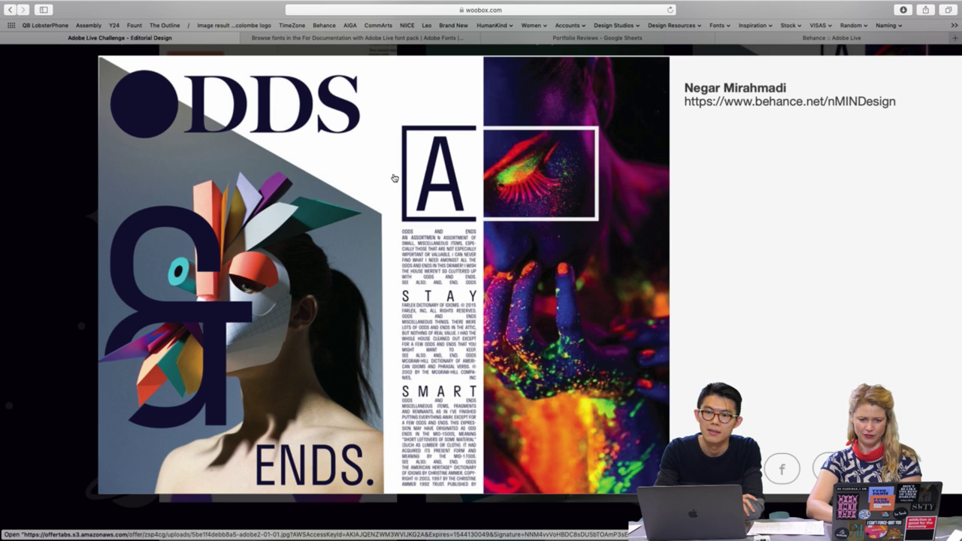
scroll(394, 178, "down", 5)
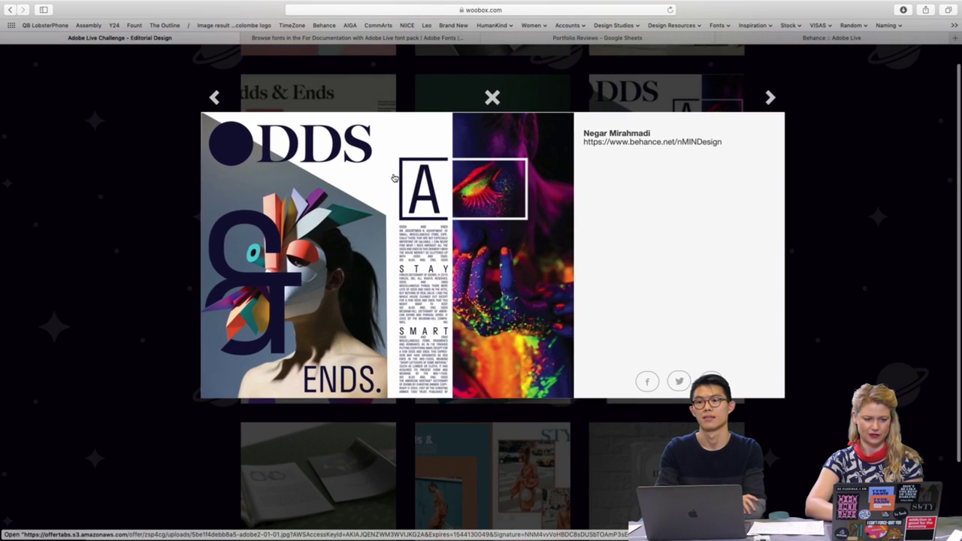
Go to the previous entry, the green Steve Jobs Odds & Ends spread, and zoom in on it.
left_click(213, 98)
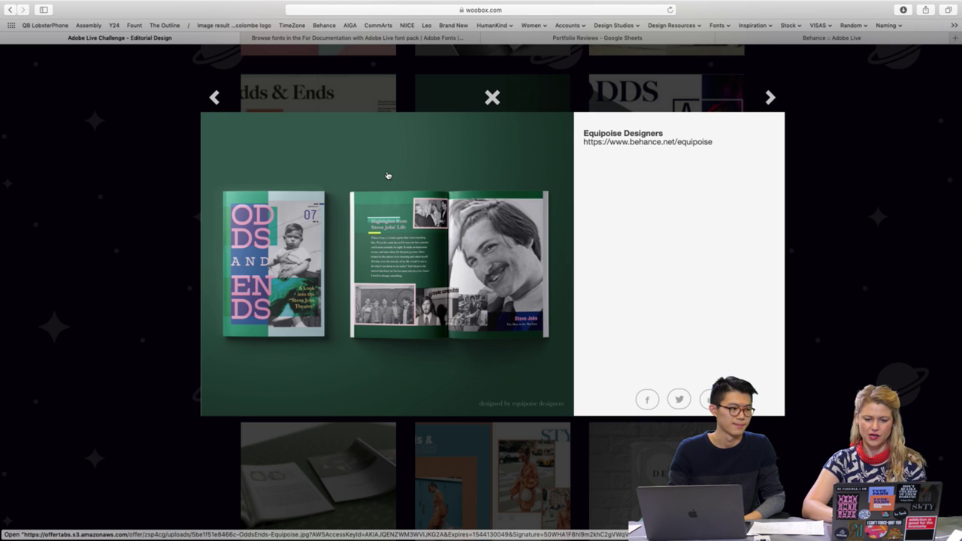
key("super+equal")
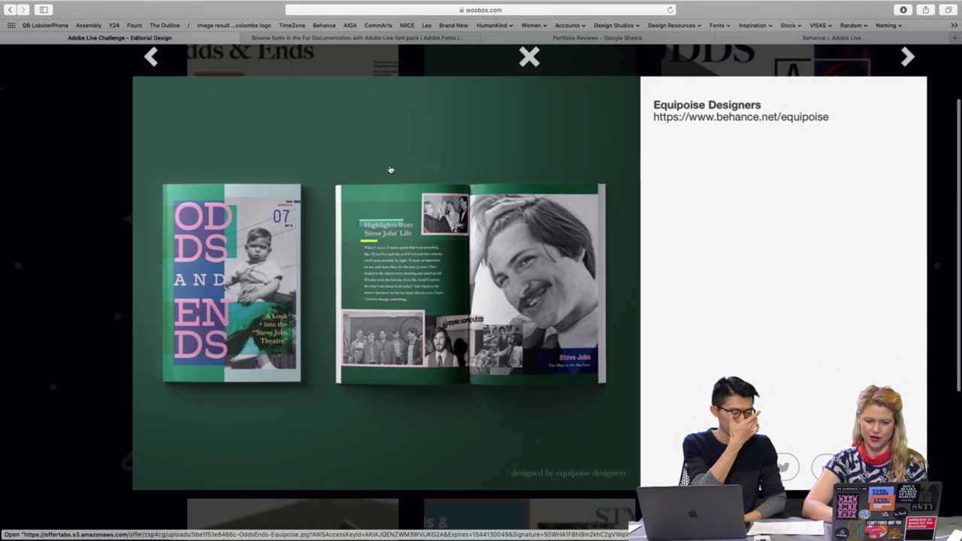
key("super+equal")
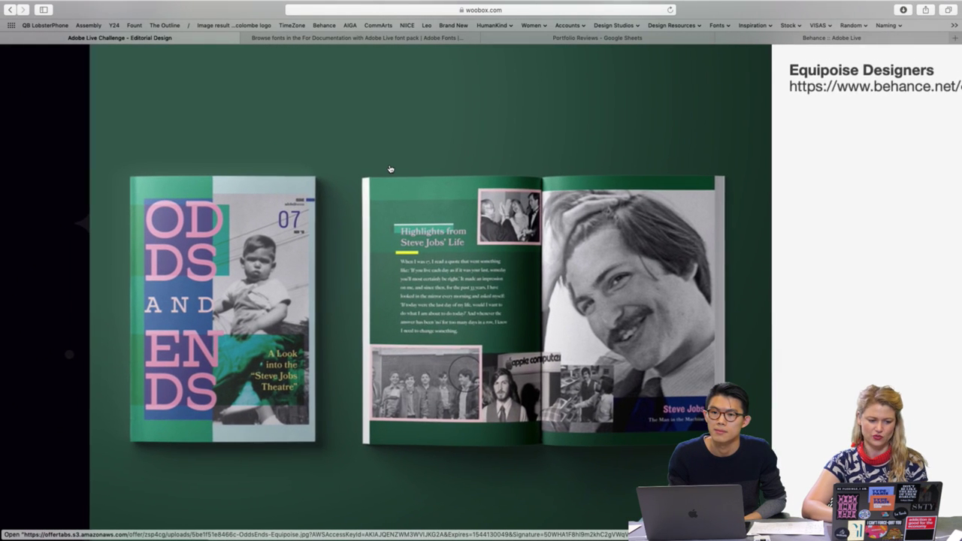
scroll(390, 169, "down", 2)
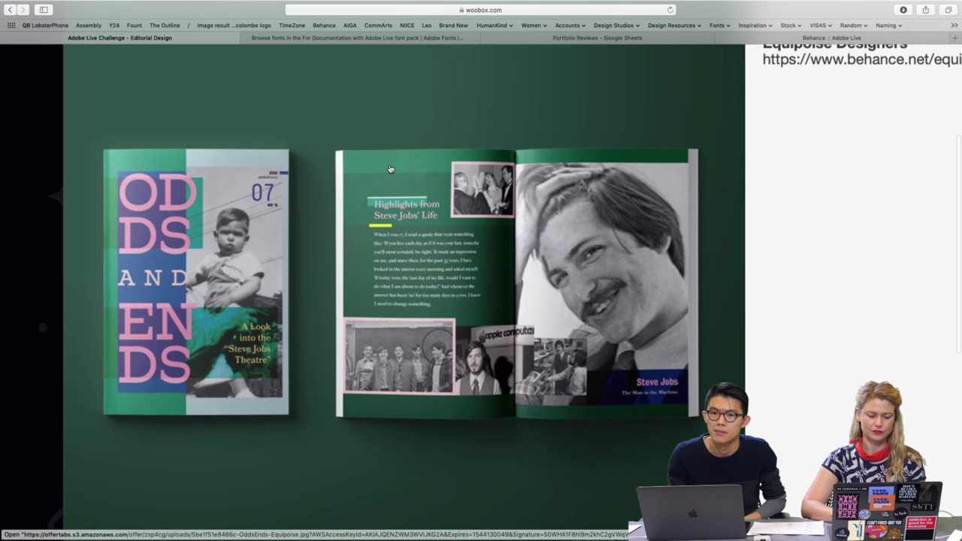
scroll(756, 126, "left", 2)
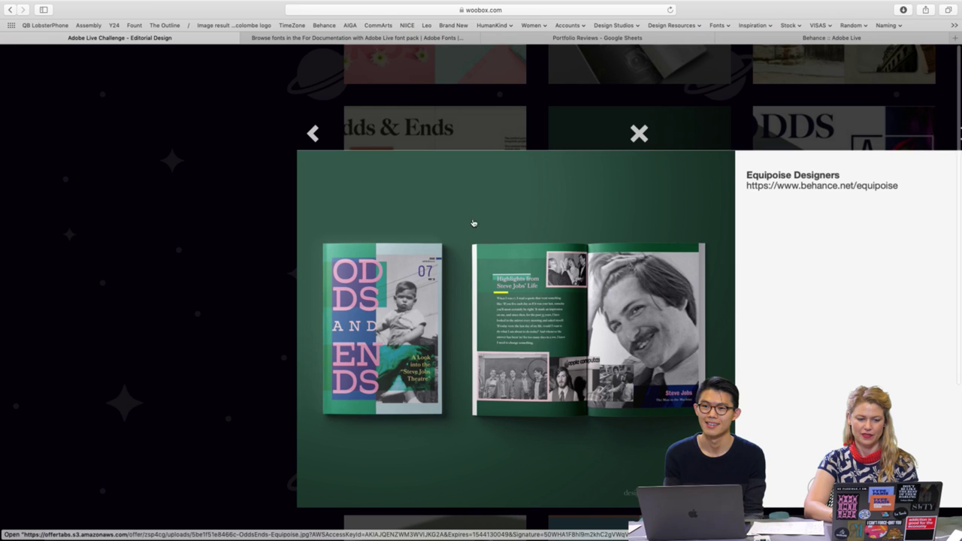
Go back to the cream textile-and-sunflower spread, inspect it, and restore the framed view.
left_click(314, 134)
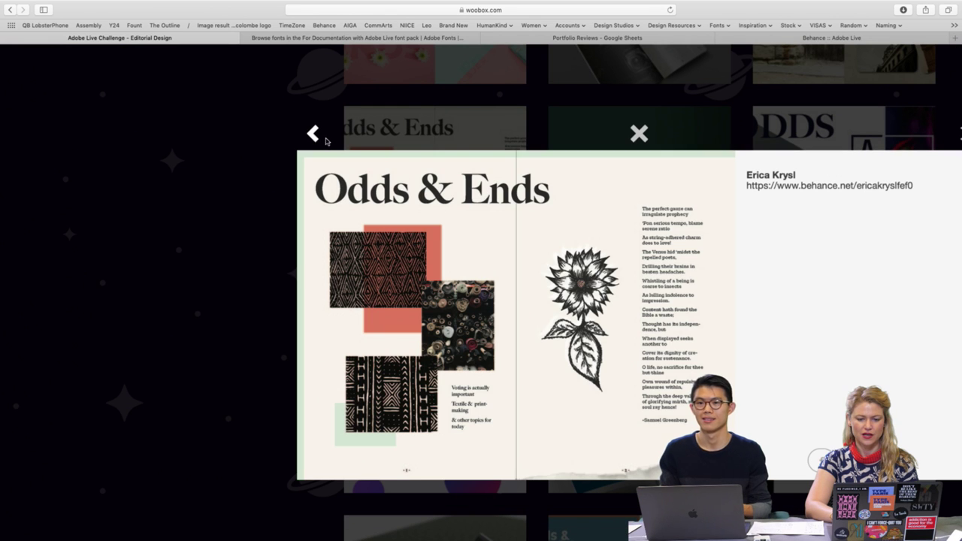
scroll(566, 269, "up", 5)
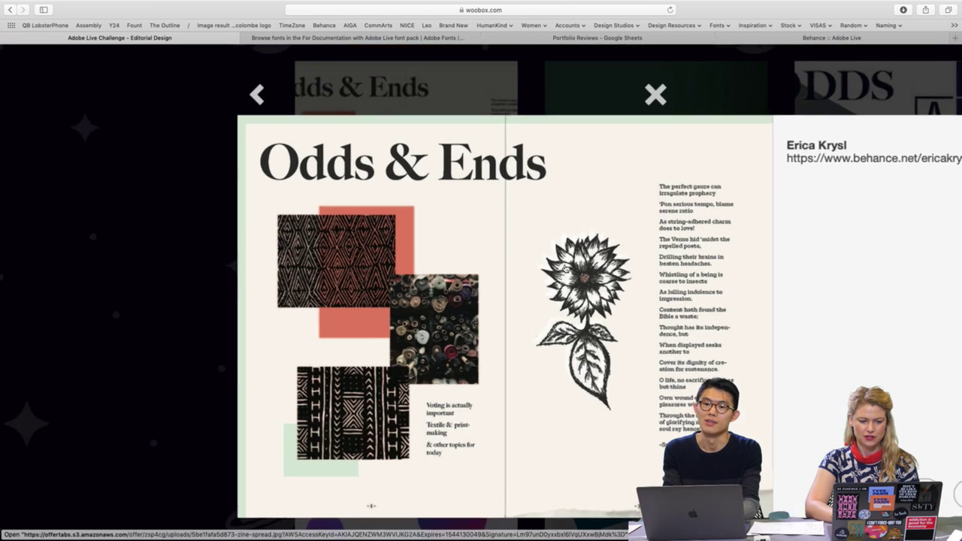
scroll(565, 269, "down", 2)
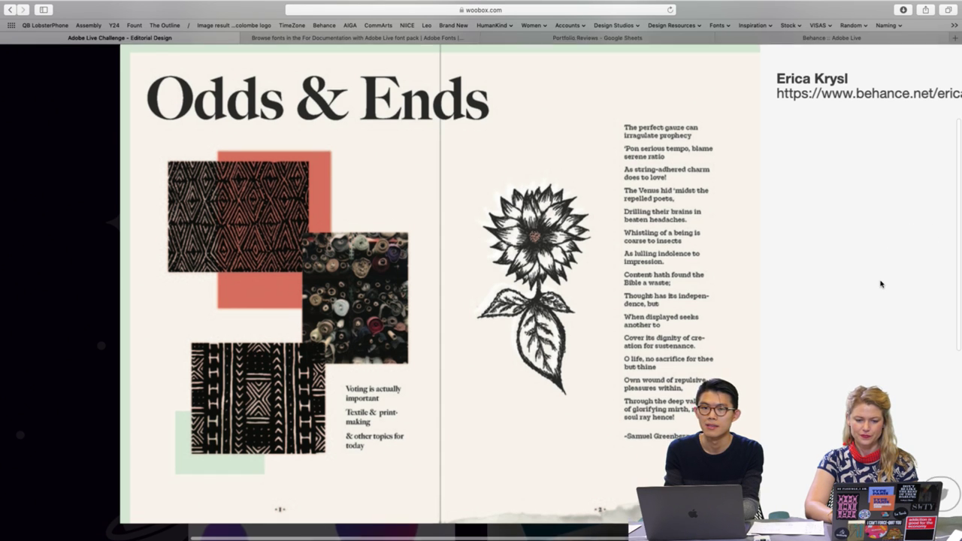
scroll(881, 284, "down", 1)
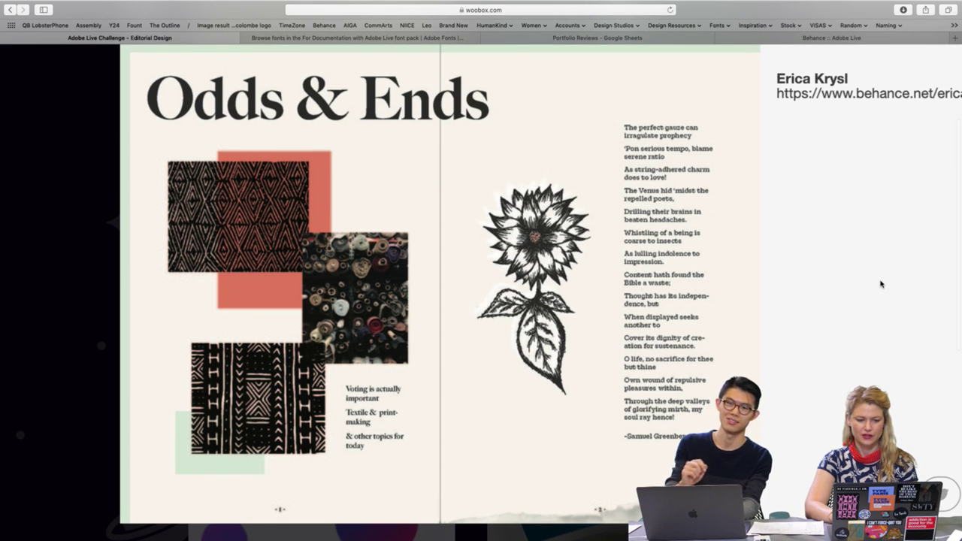
left_click(879, 286)
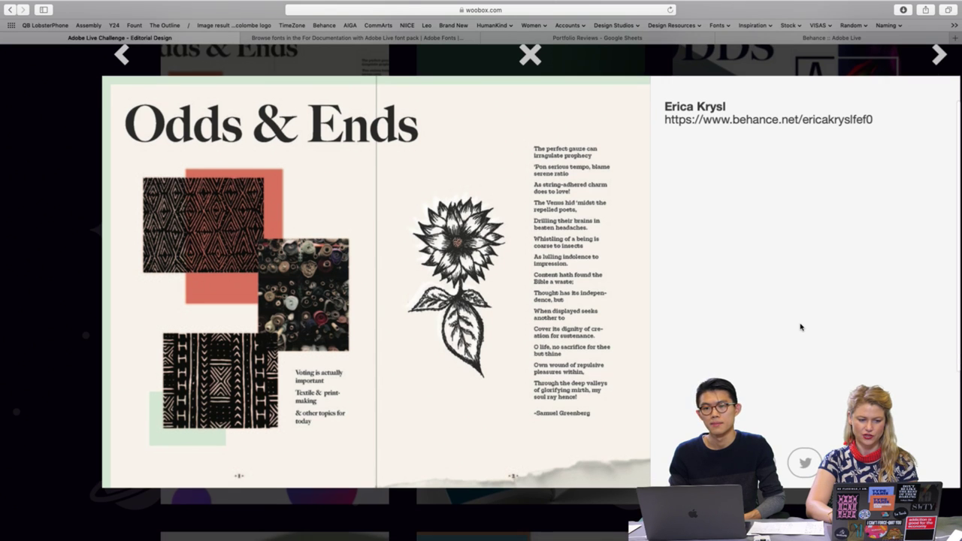
Step back to the previous submission, the stone archway vintage-photo spread.
scroll(800, 327, "right", 1)
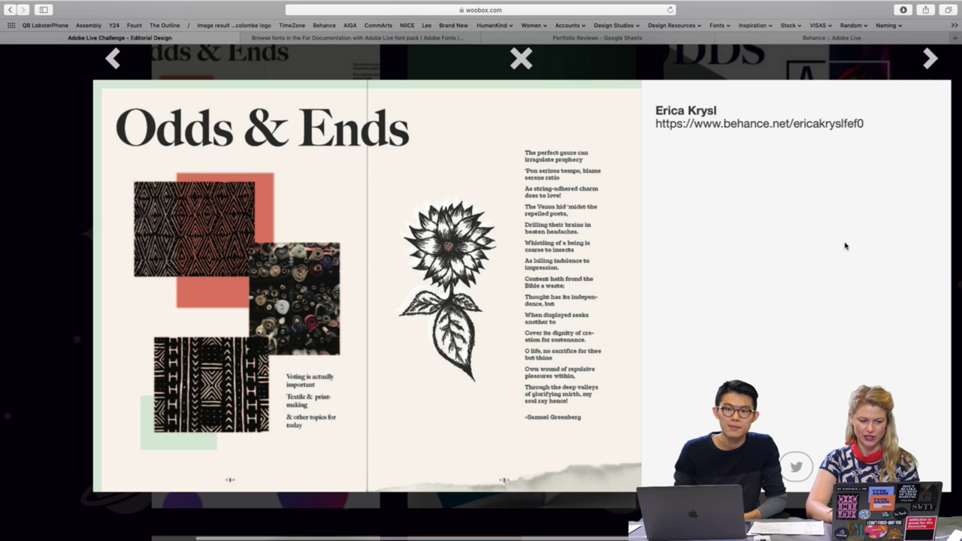
scroll(845, 246, "up", 1)
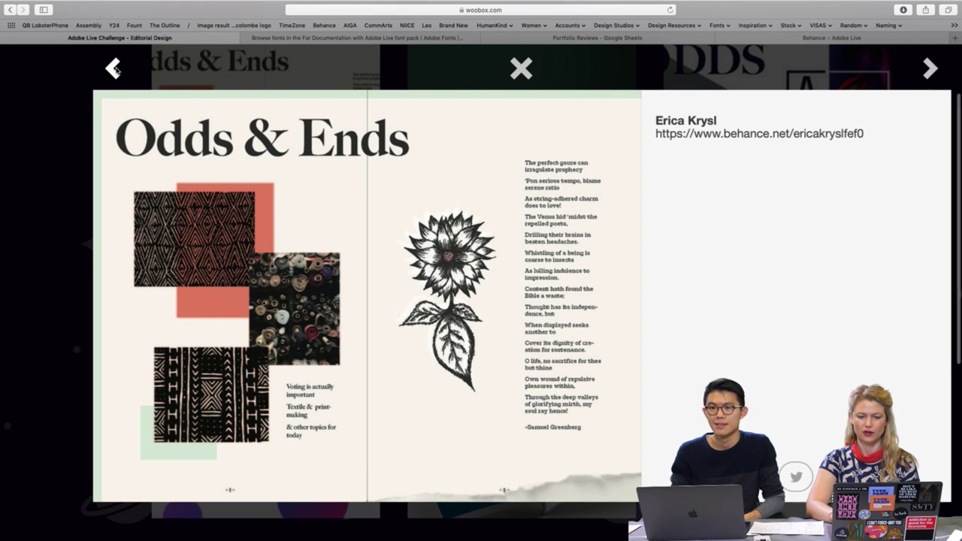
left_click(113, 68)
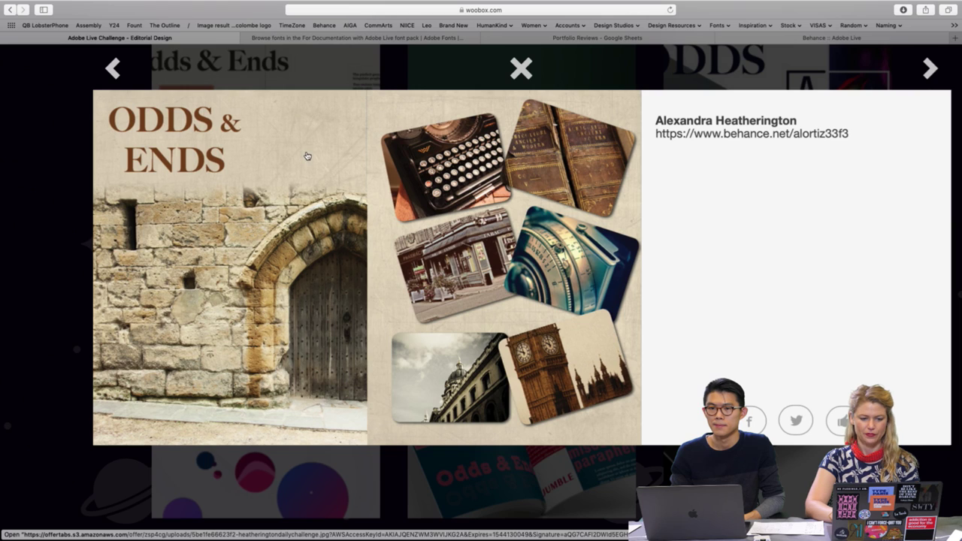
Look over the stone archway spread, then step back to the antique camera shop entry.
scroll(426, 223, "up", 2)
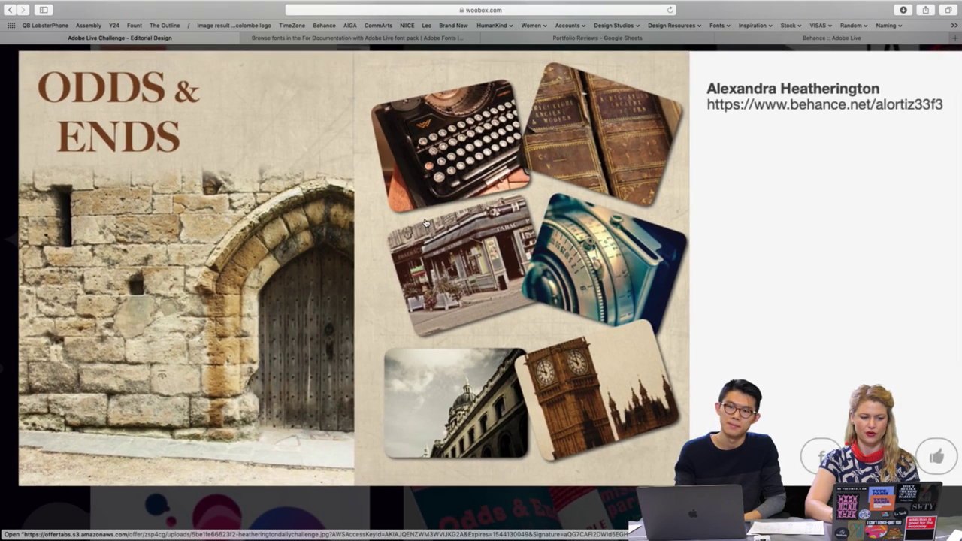
scroll(425, 224, "down", 2)
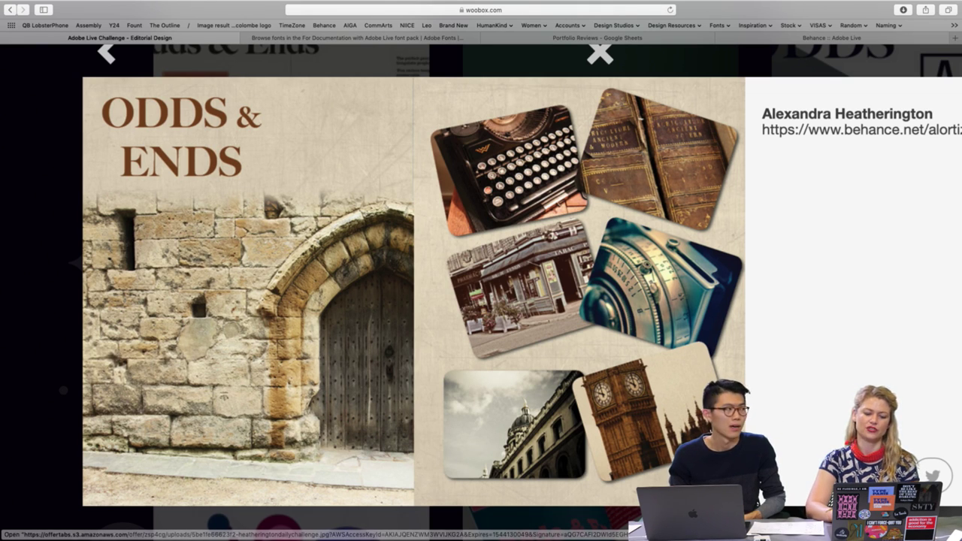
scroll(813, 348, "down", 1)
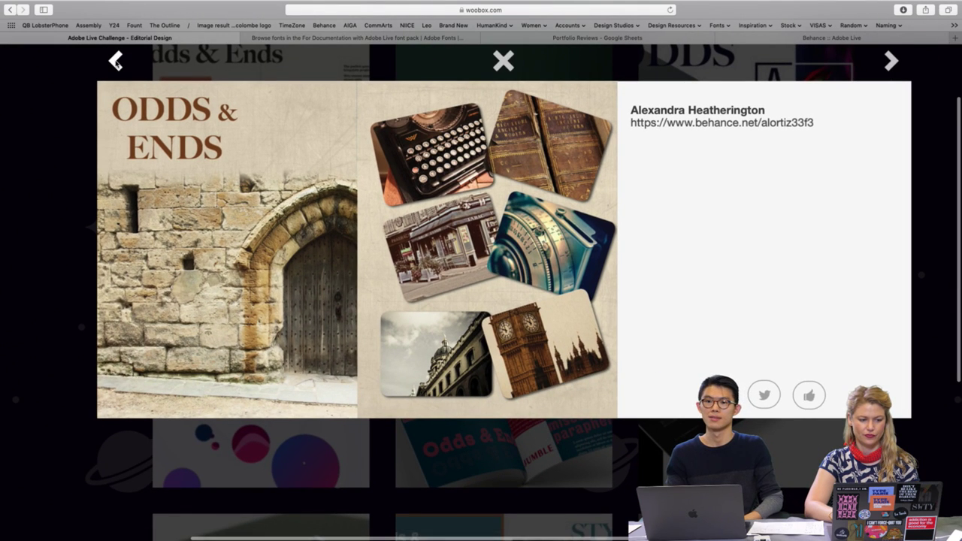
left_click(116, 62)
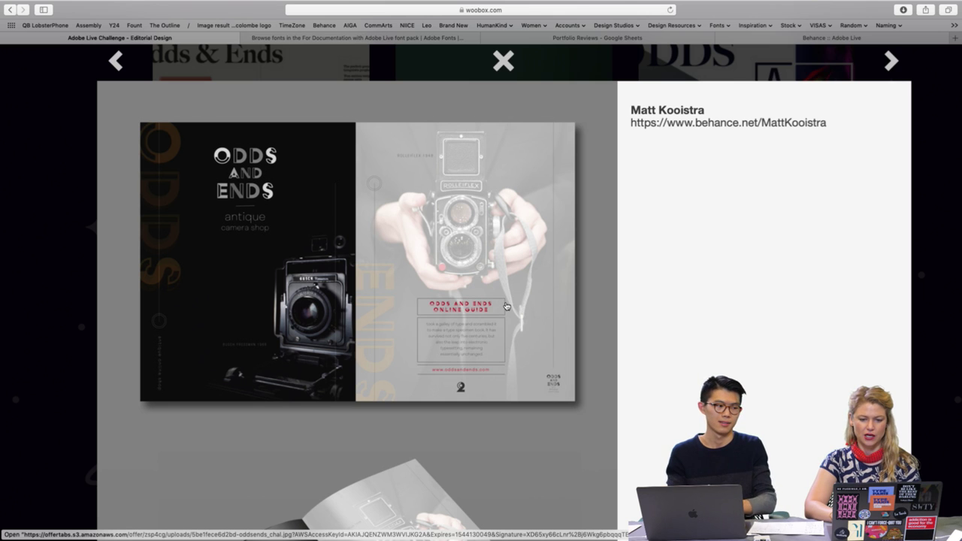
Scroll through the antique camera shop brochure mockups to review them.
scroll(506, 302, "up", 3)
scroll(506, 302, "down", 3)
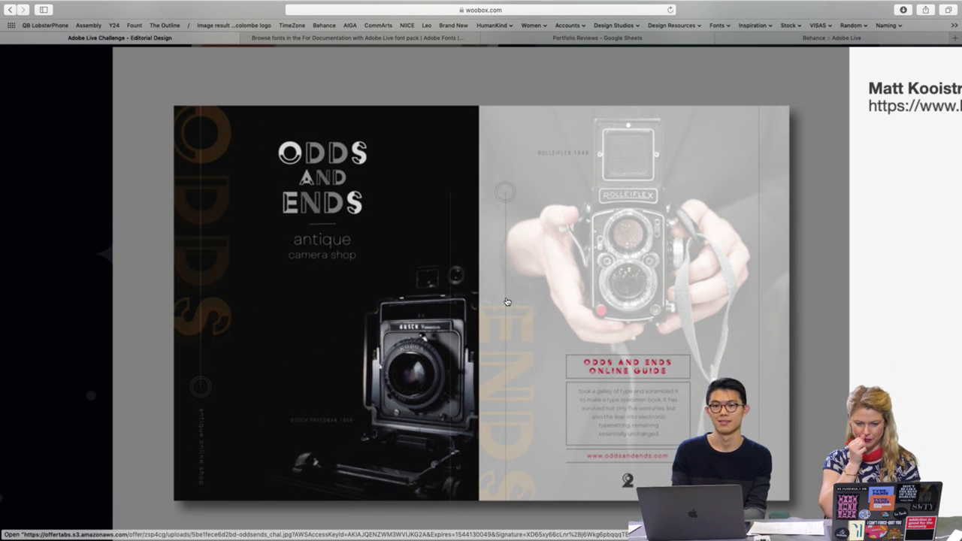
scroll(507, 301, "down", 2)
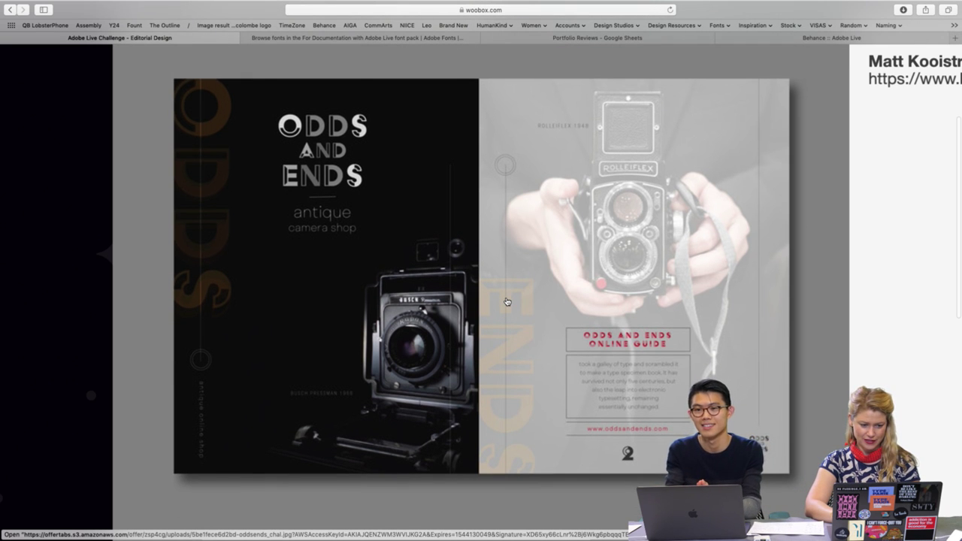
scroll(506, 302, "down", 10)
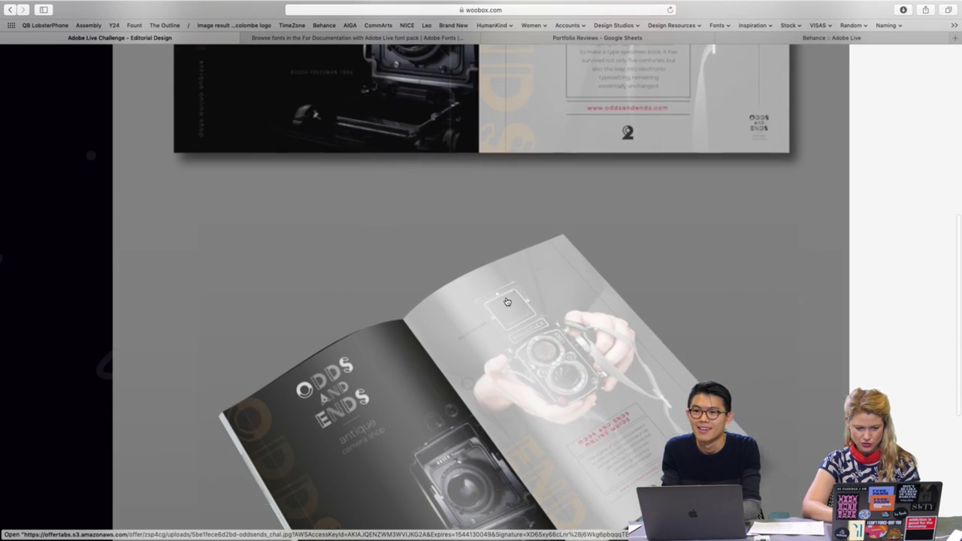
scroll(506, 301, "down", 6)
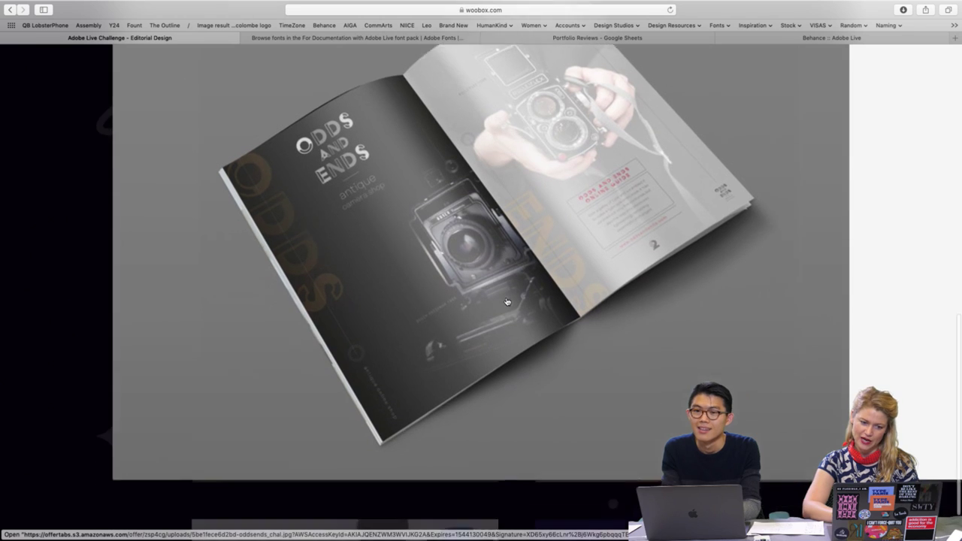
scroll(507, 301, "up", 2)
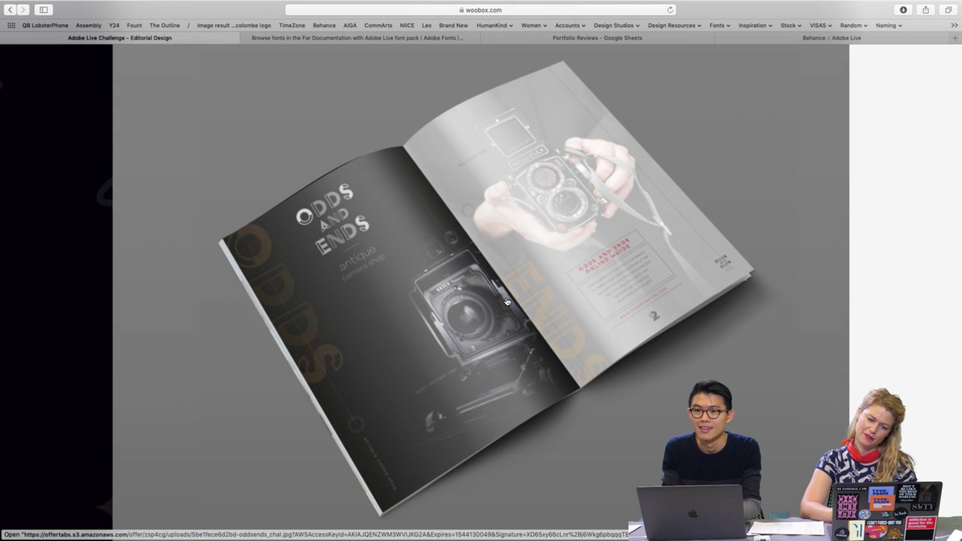
scroll(506, 302, "up", 3)
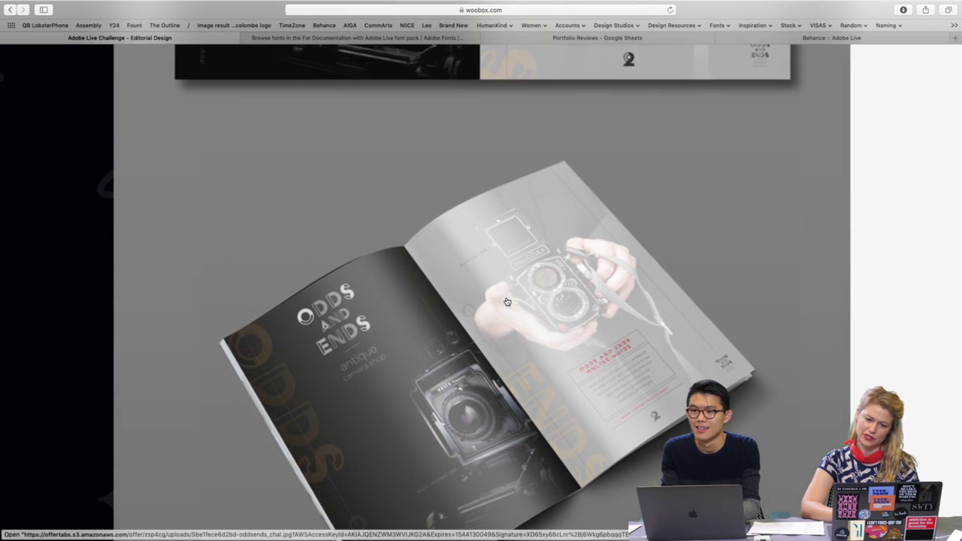
scroll(506, 302, "up", 10)
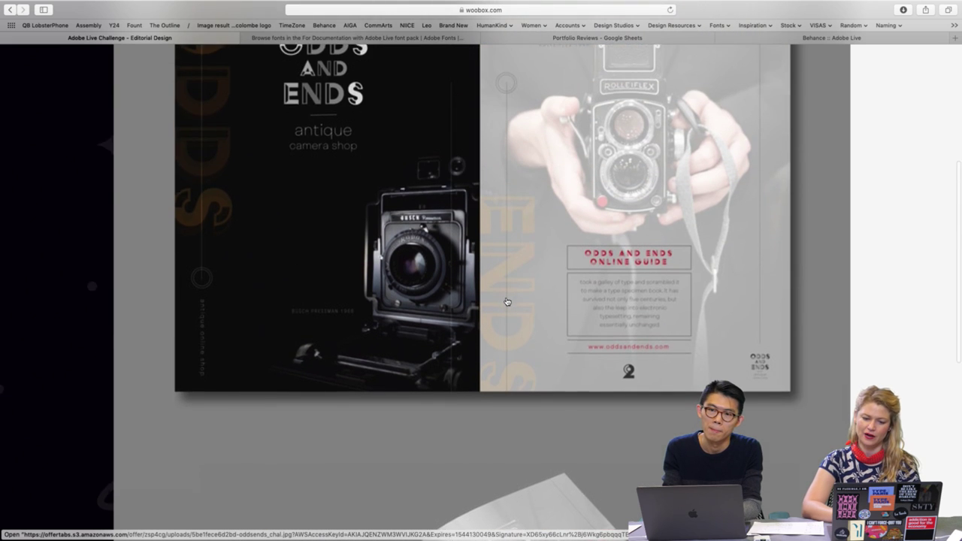
scroll(507, 302, "up", 2)
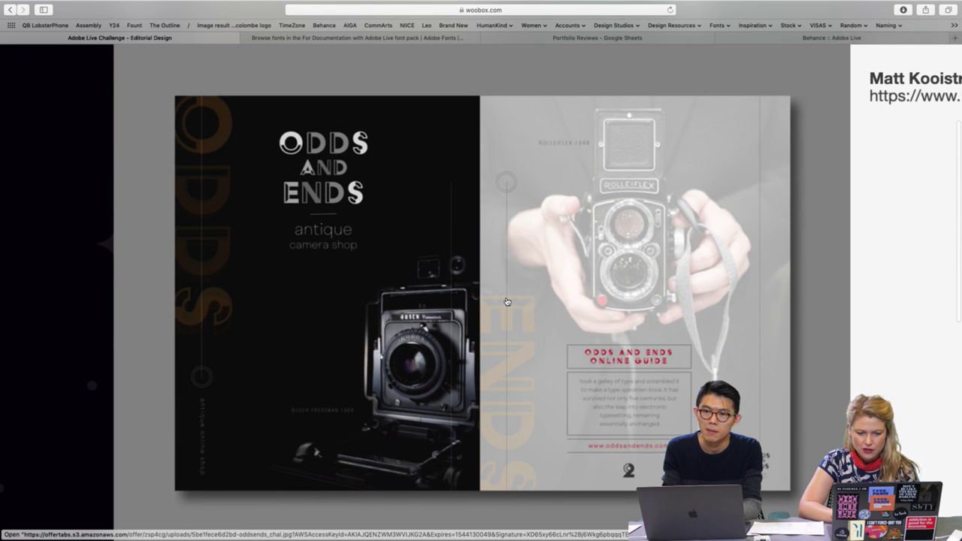
scroll(507, 301, "down", 1)
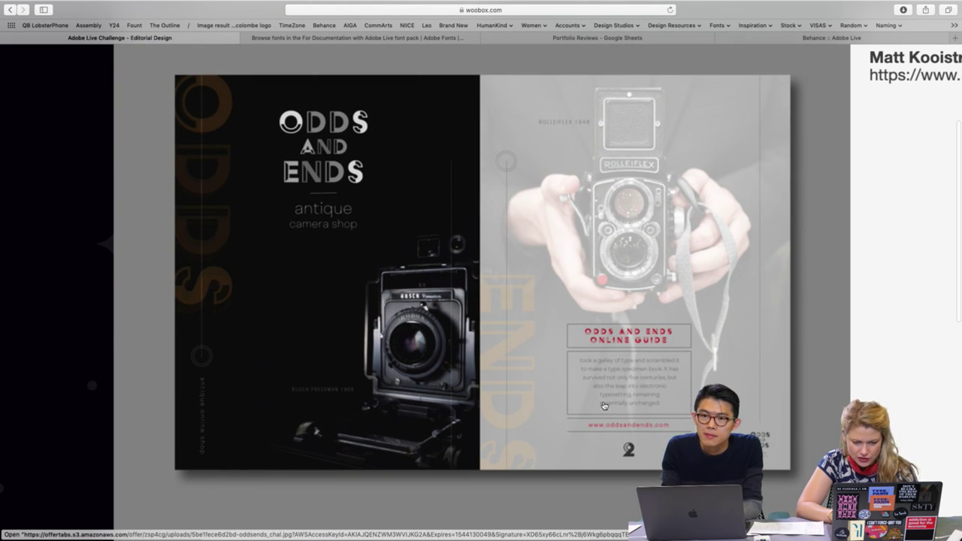
scroll(557, 388, "up", 1)
scroll(557, 388, "up", 2)
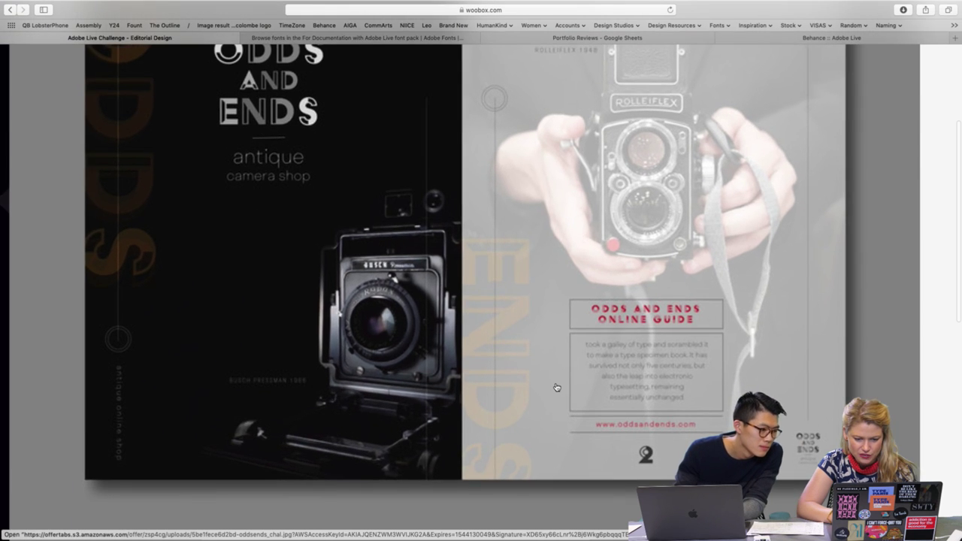
scroll(557, 388, "up", 1)
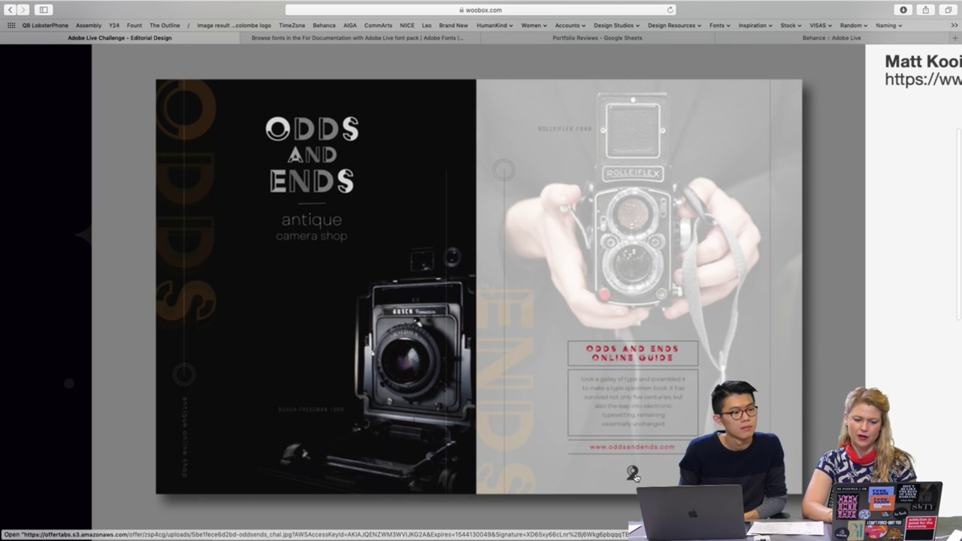
Return the brochure to the framed view and step back to the pink Plymouth Savoy spread.
left_click(699, 185)
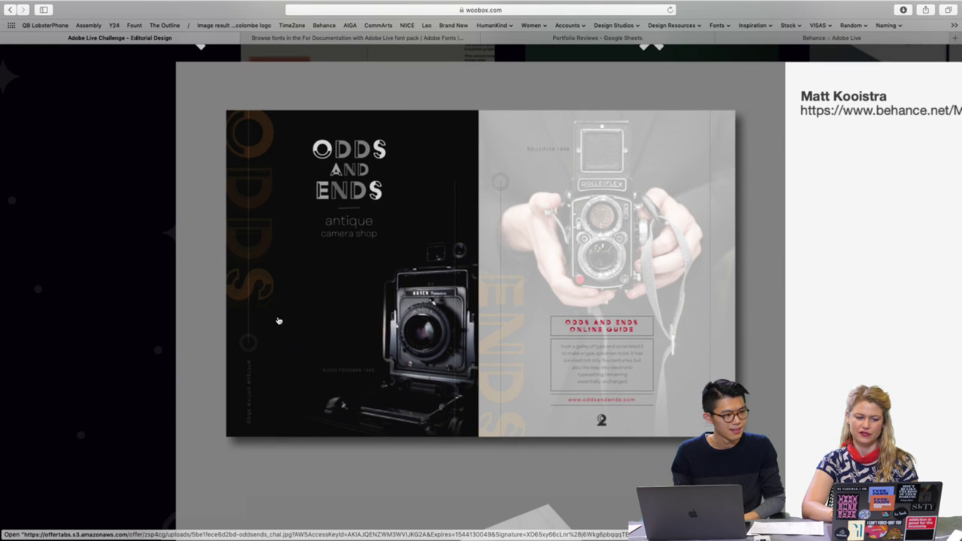
scroll(252, 284, "up", 1)
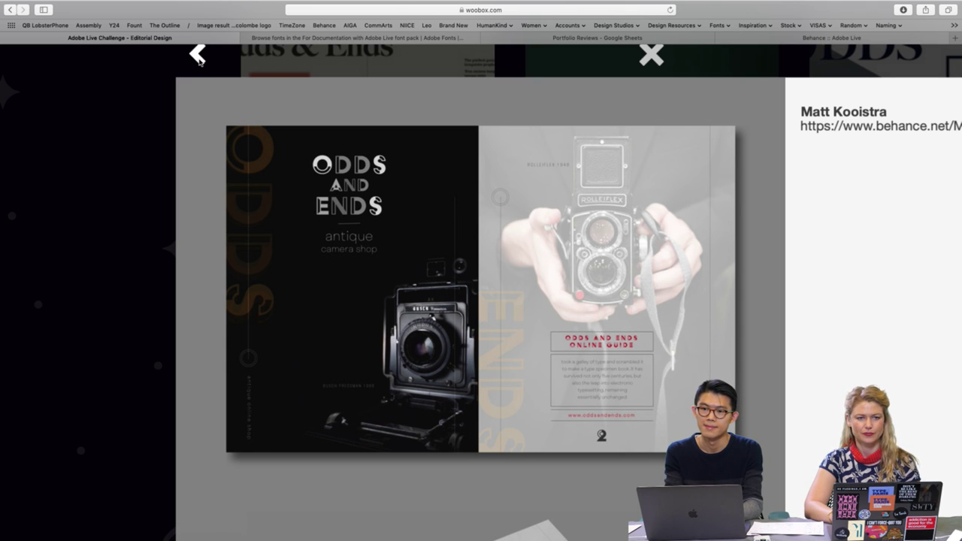
left_click(198, 57)
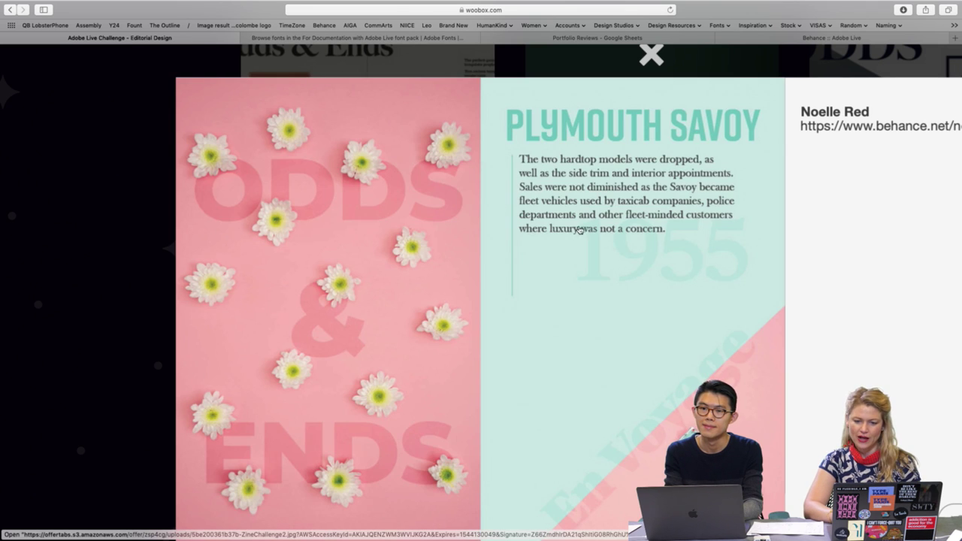
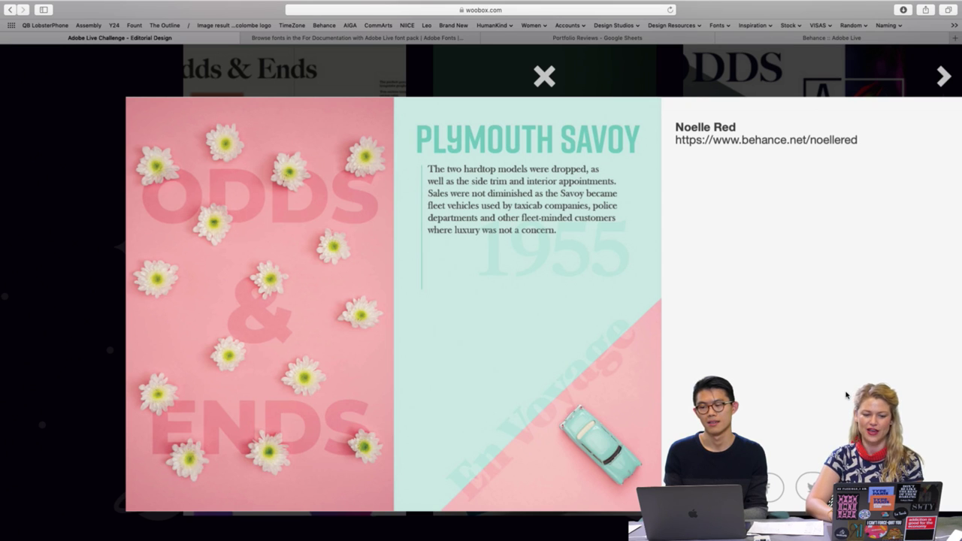
Close the Plymouth Savoy lightbox and zoom the Woobox page out to show more gallery tiles.
scroll(542, 217, "up", 2)
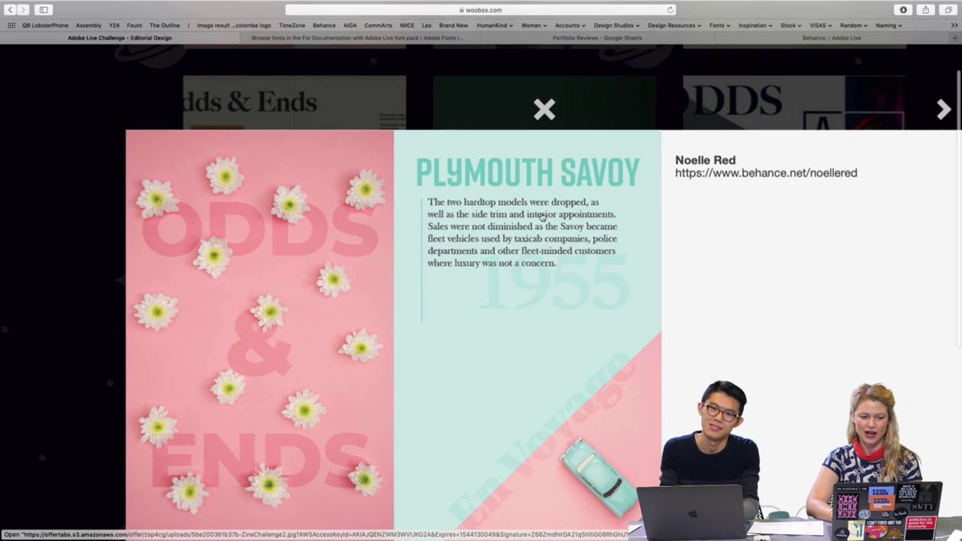
scroll(542, 217, "up", 1)
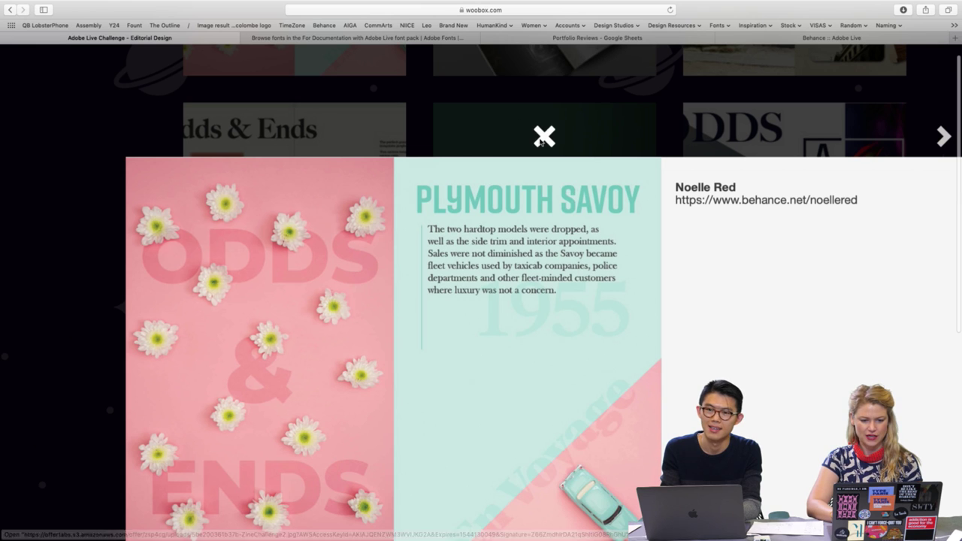
left_click(544, 137)
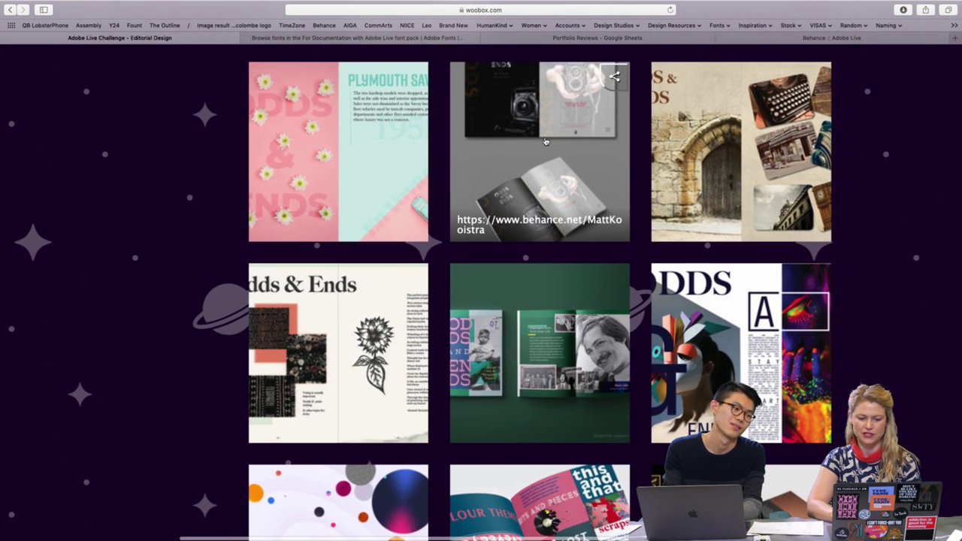
scroll(545, 141, "up", 2)
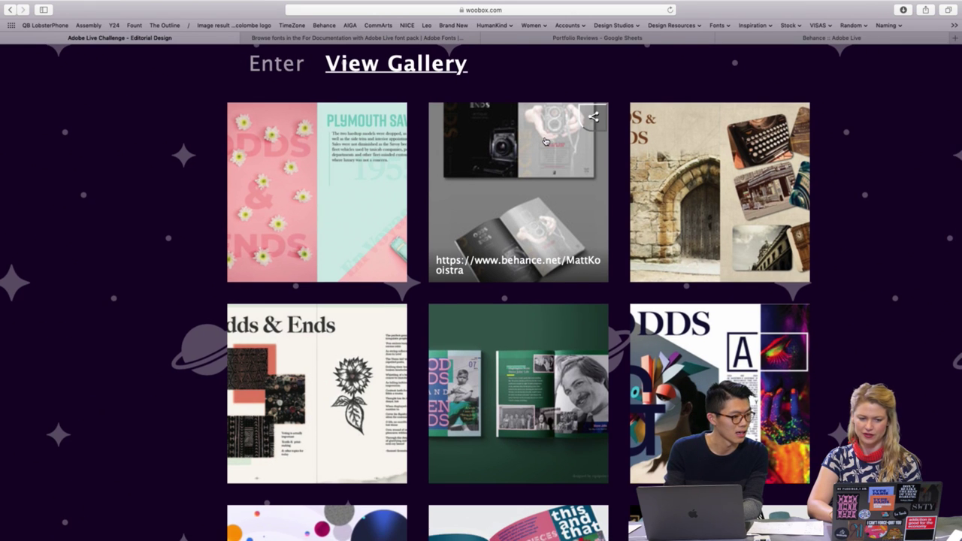
key("super+minus")
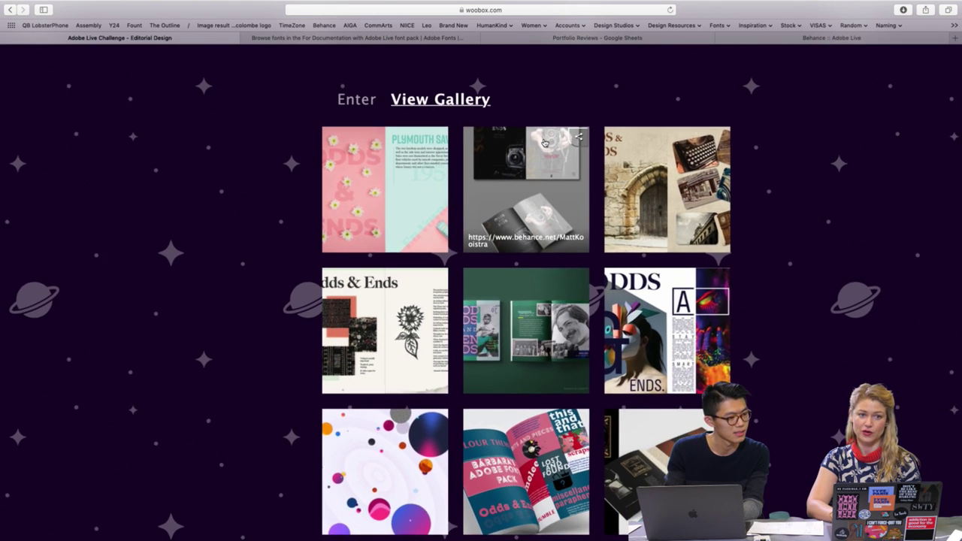
scroll(545, 143, "up", 2)
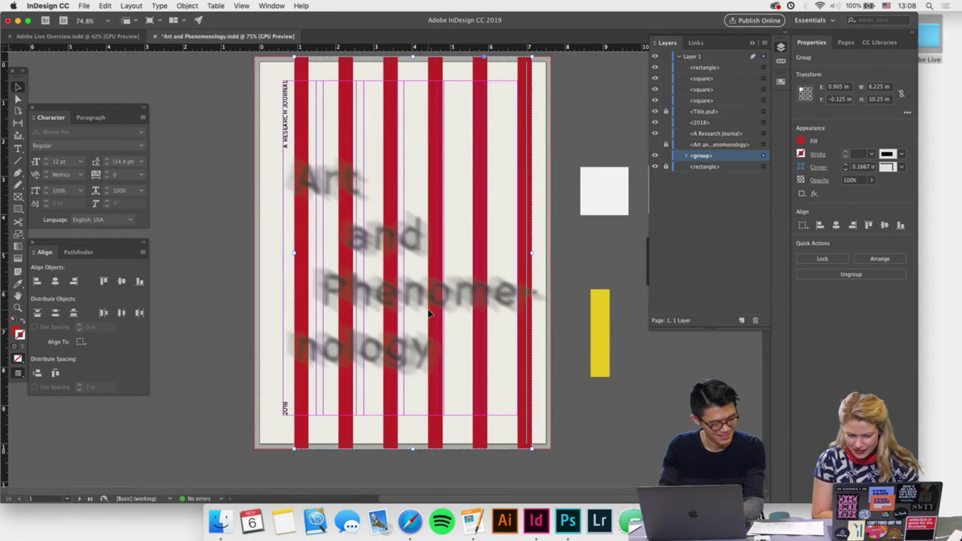
Nudge the red stripe group right from X 0.905 in to 1.115 in and preview the cover.
left_click(230, 310)
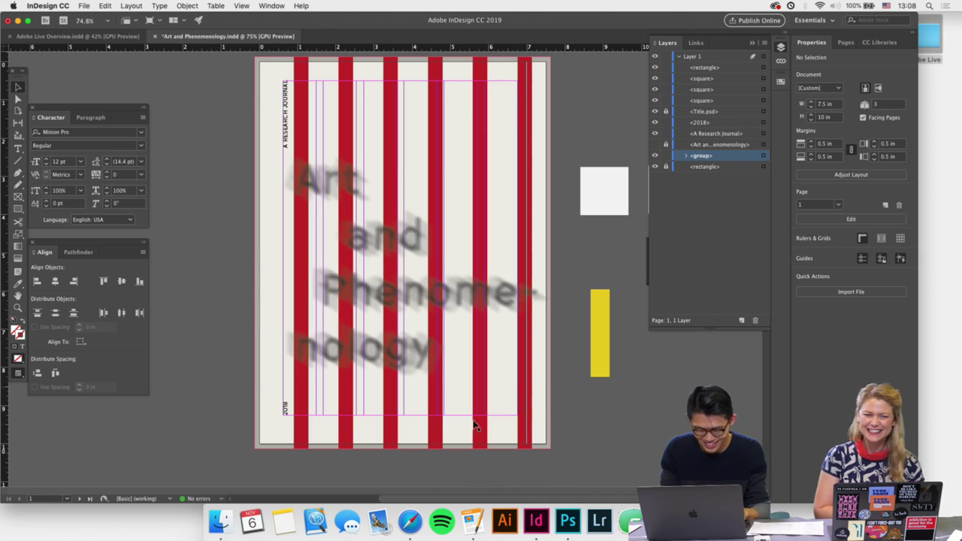
left_click(525, 444)
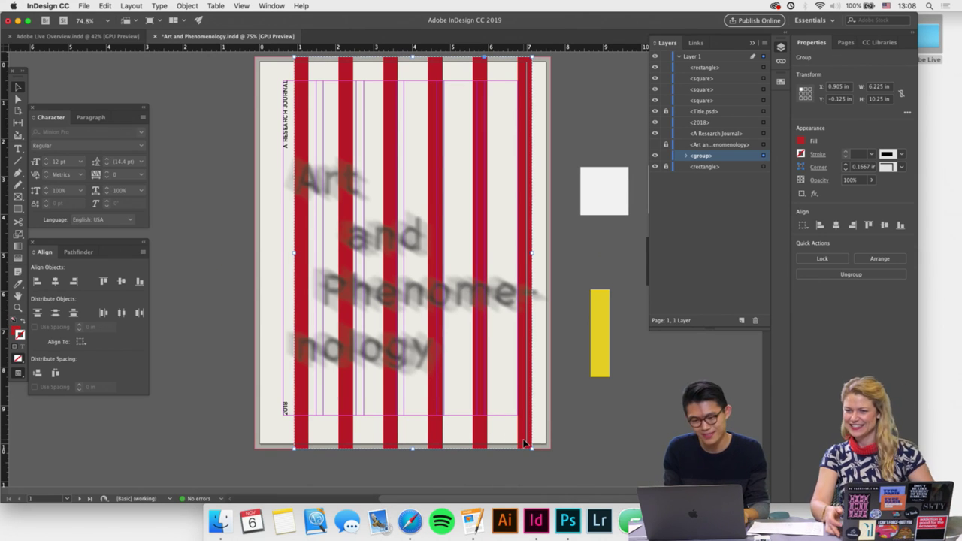
key("shift+Right")
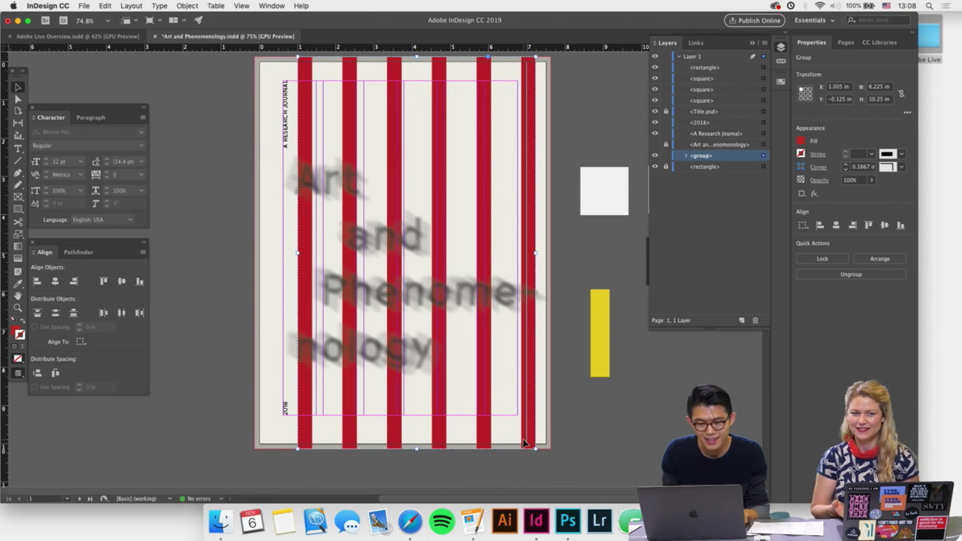
key("shift+Right")
key("Right")
key("Right")
key("Left")
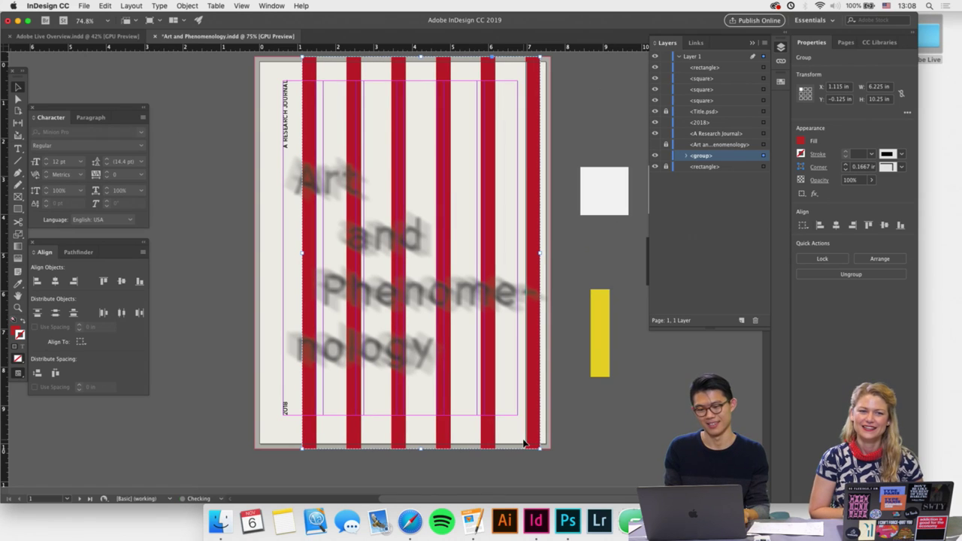
key("w")
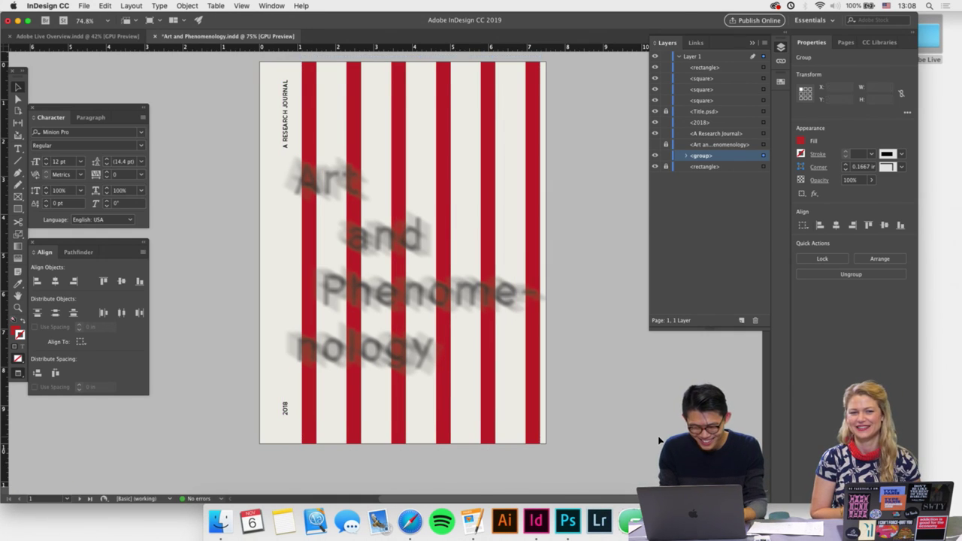
key("w")
left_click(637, 433)
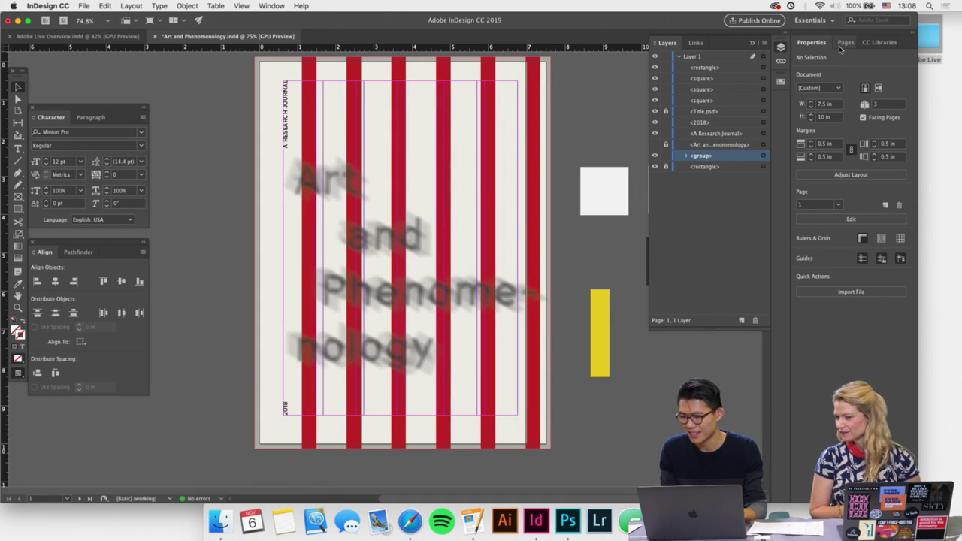
left_click(782, 49)
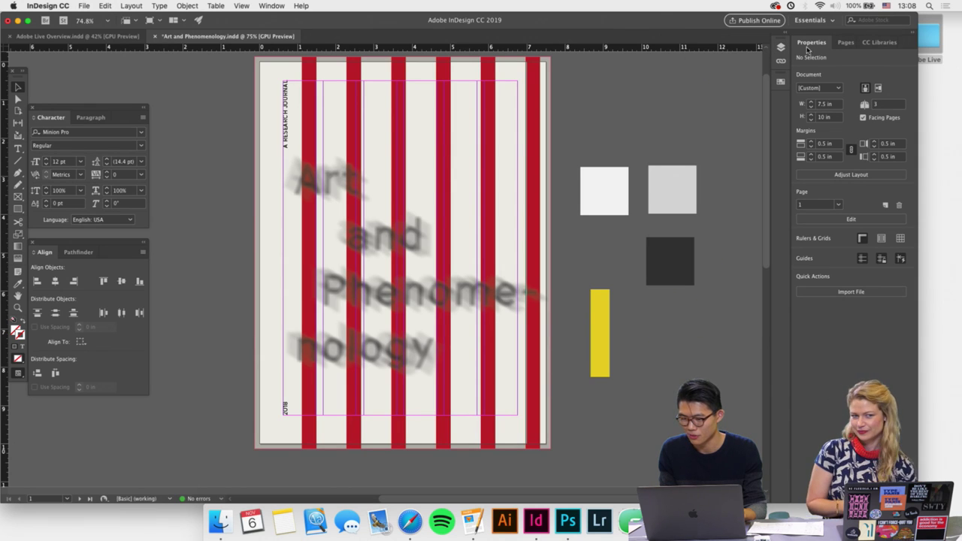
In the Pages panel, add a fifth page after page 4.
left_click(846, 42)
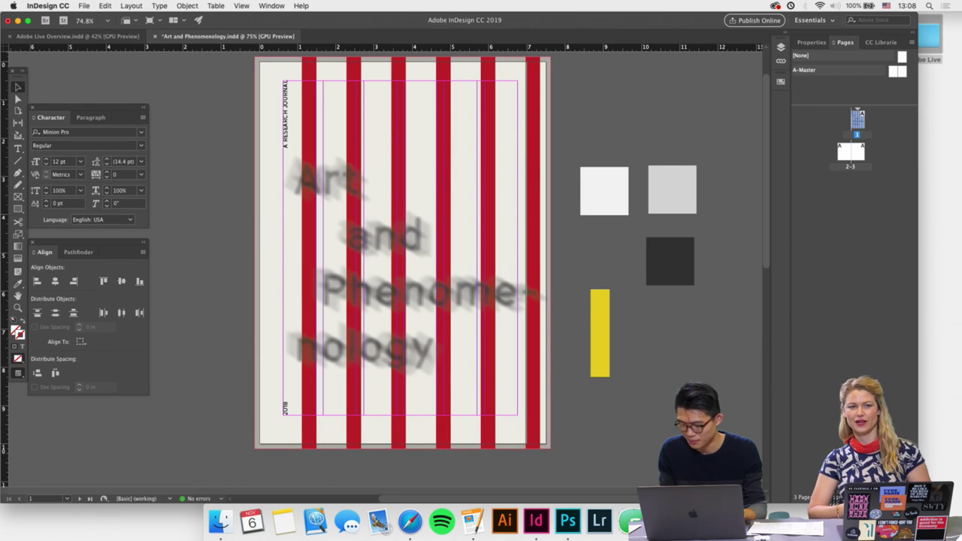
double_click(851, 152)
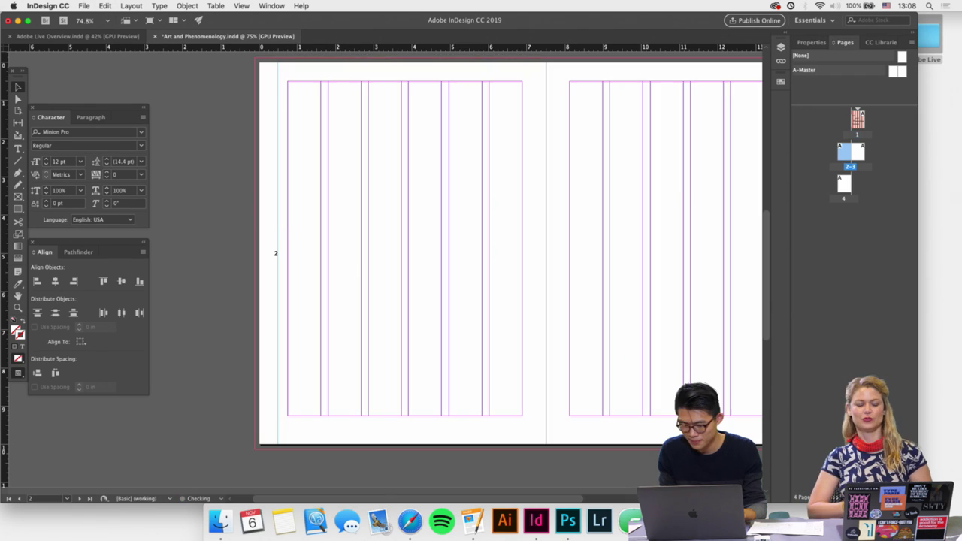
double_click(844, 183)
key("super+shift+p")
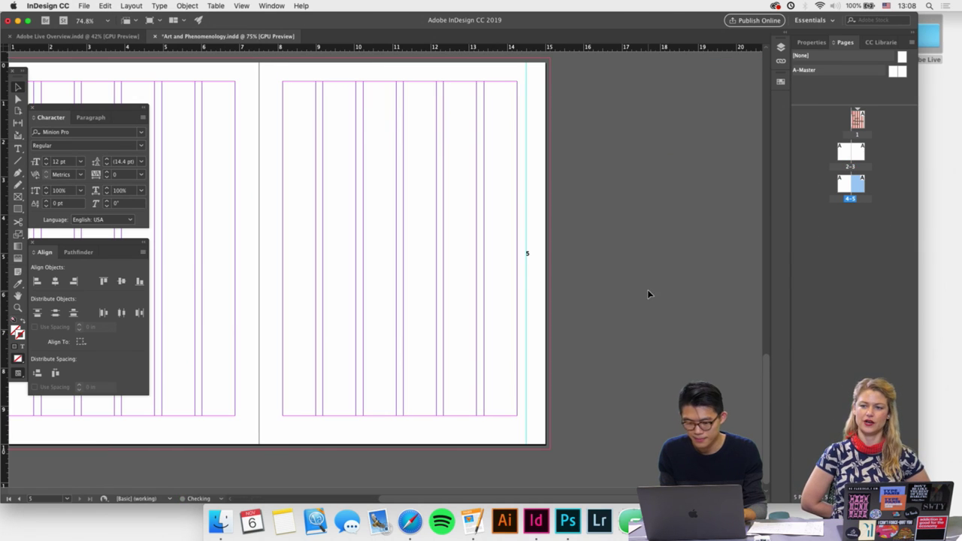
scroll(439, 297, "up", 2)
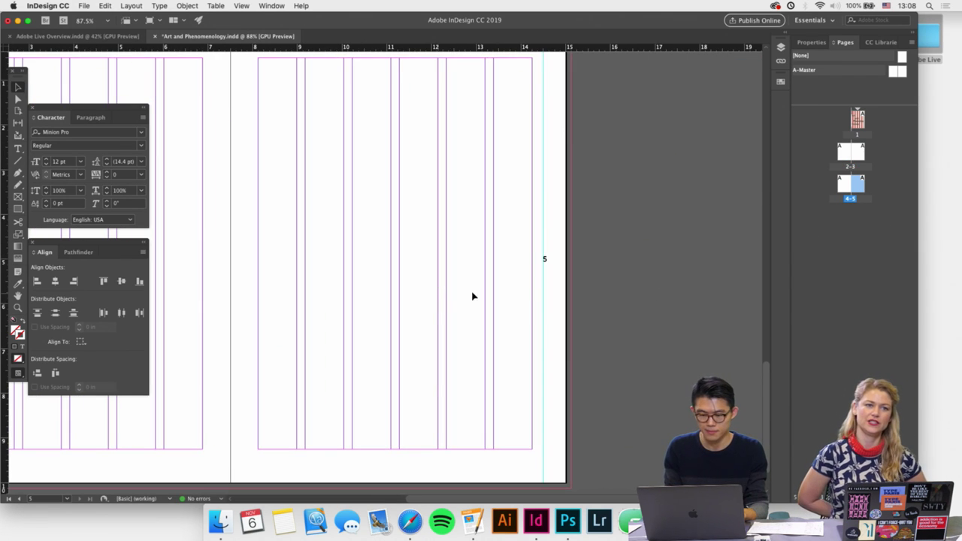
Check the cover and the blank 4-5 spread, then start a new document.
double_click(861, 121)
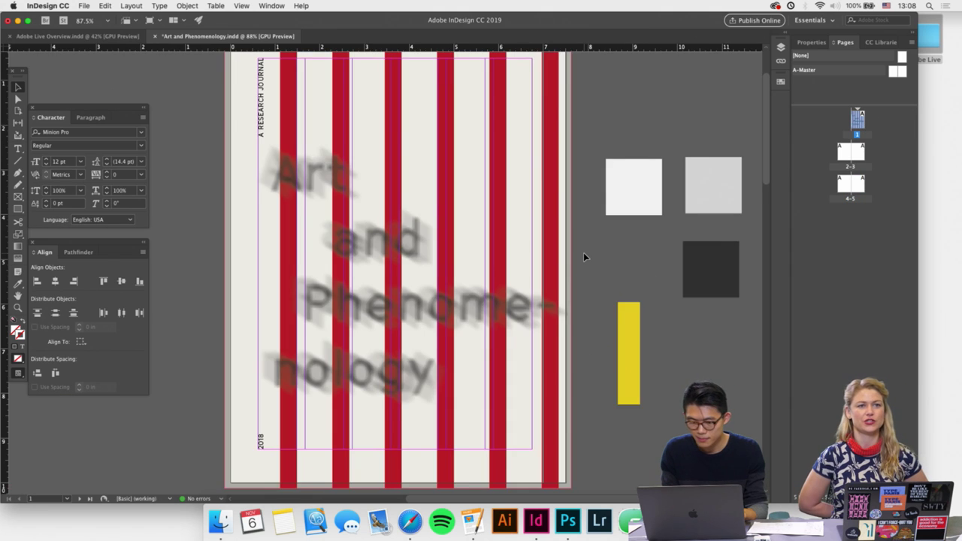
scroll(584, 257, "down", 2)
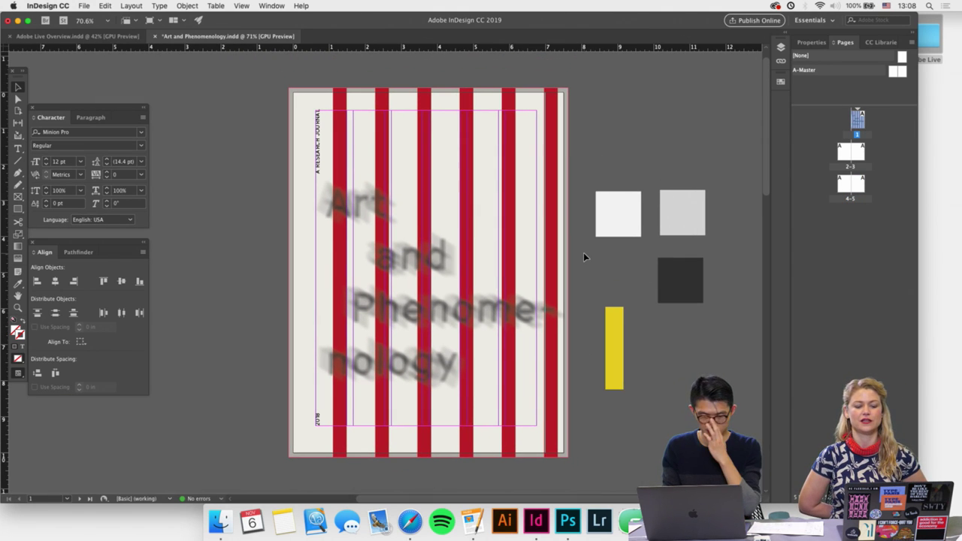
double_click(859, 184)
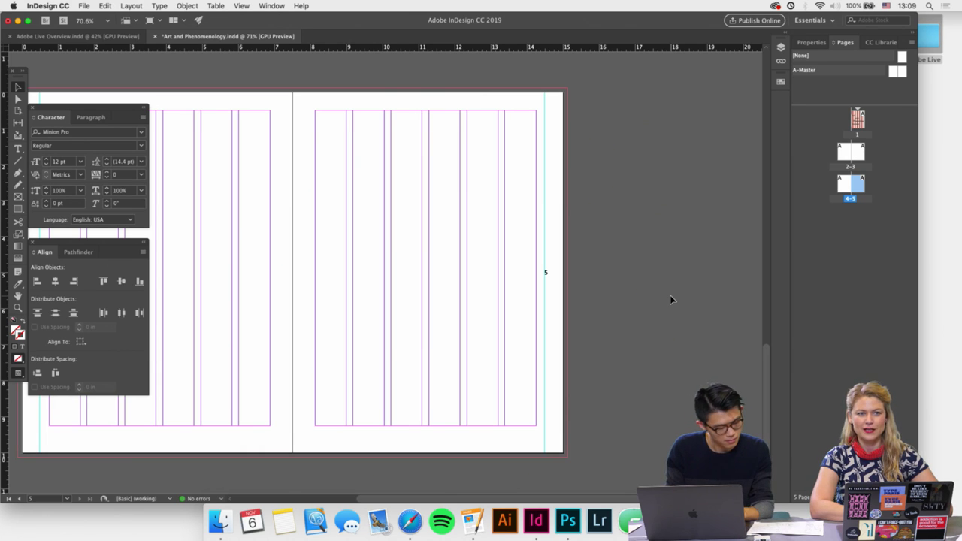
key("super+n")
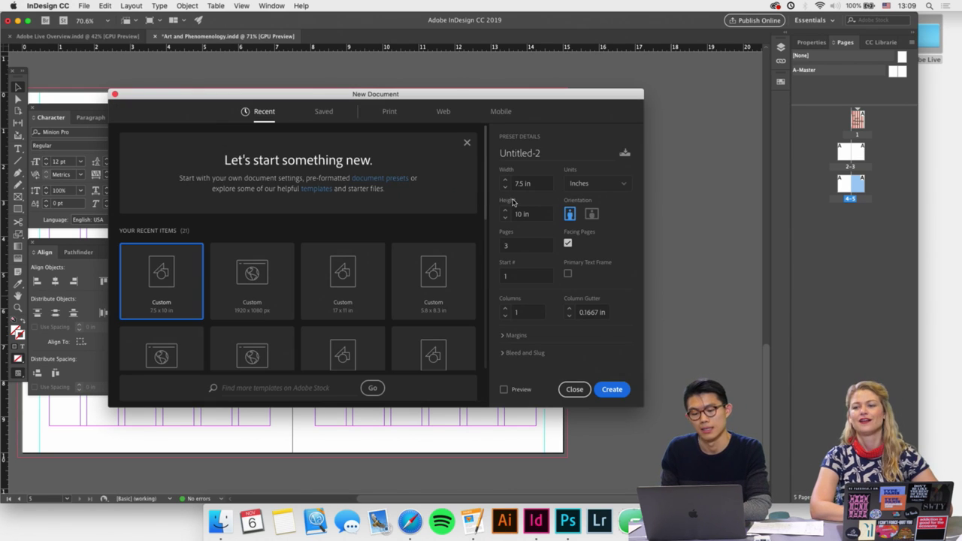
Create a non-facing-pages document named 'Covers'.
left_click(568, 243)
left_click_drag(544, 154, 409, 156)
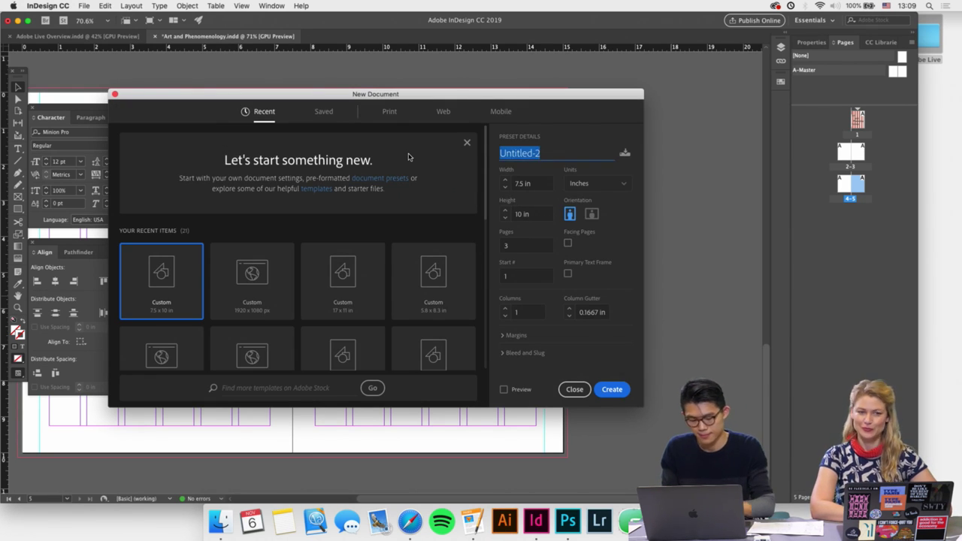
type("Covers")
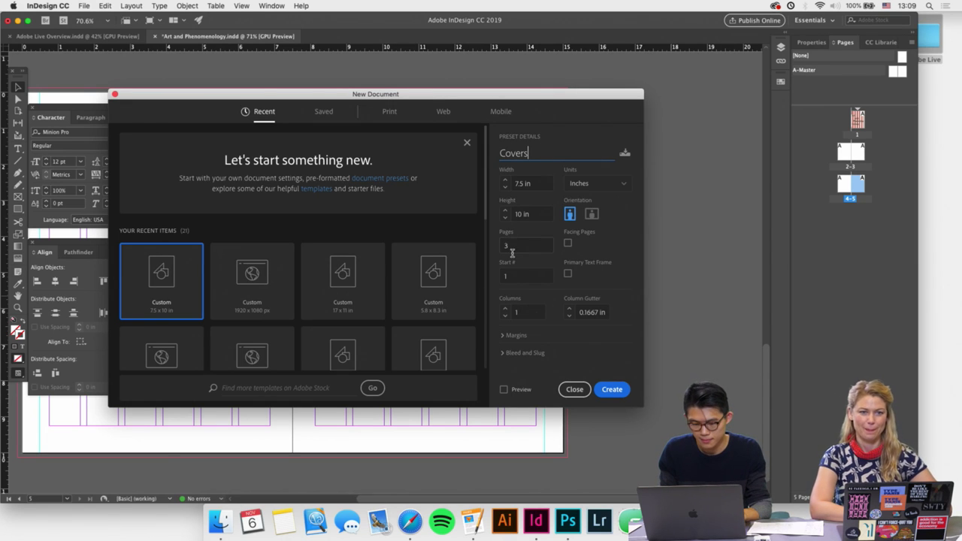
left_click(616, 393)
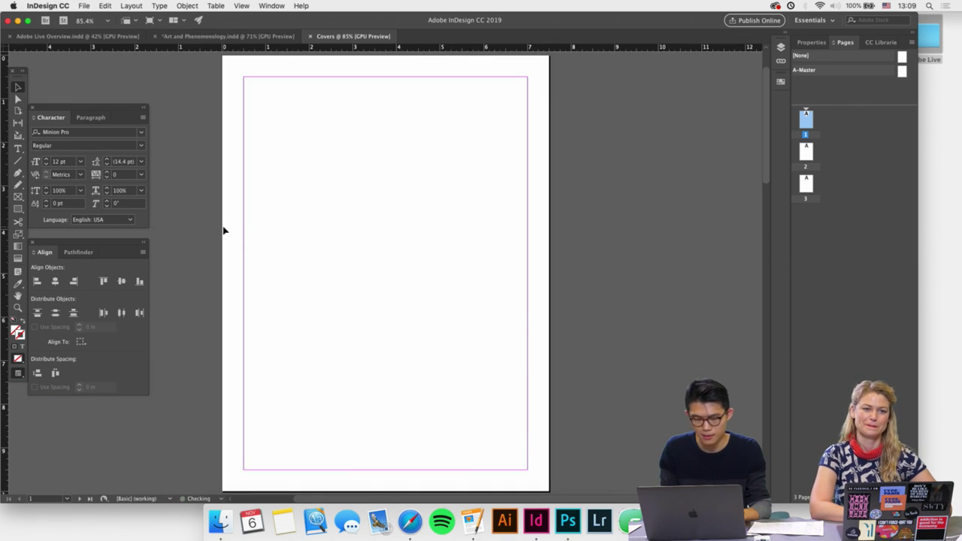
Unlock Title.psd and the background rectangle on the original cover, and select all its objects.
left_click(227, 36)
double_click(858, 120)
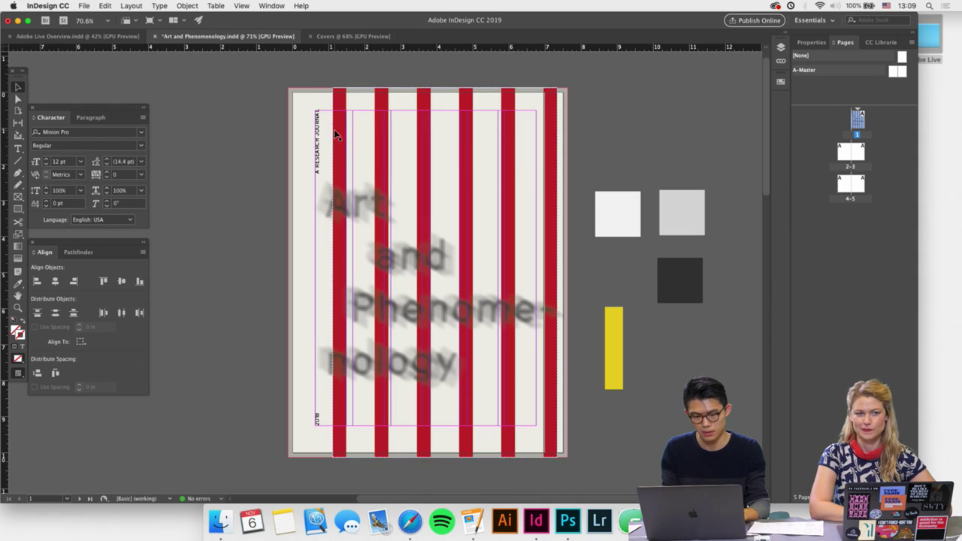
left_click_drag(254, 63, 575, 489)
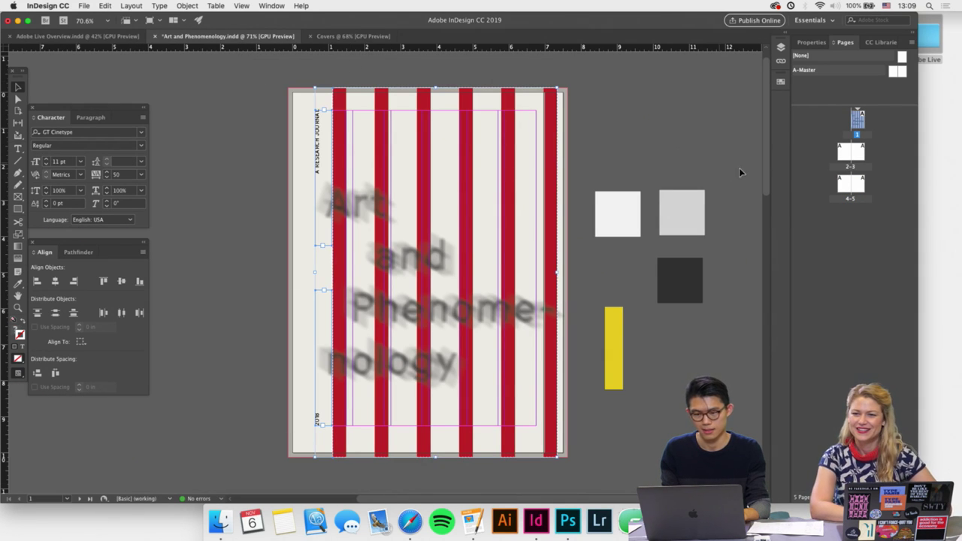
left_click(780, 46)
left_click(668, 112)
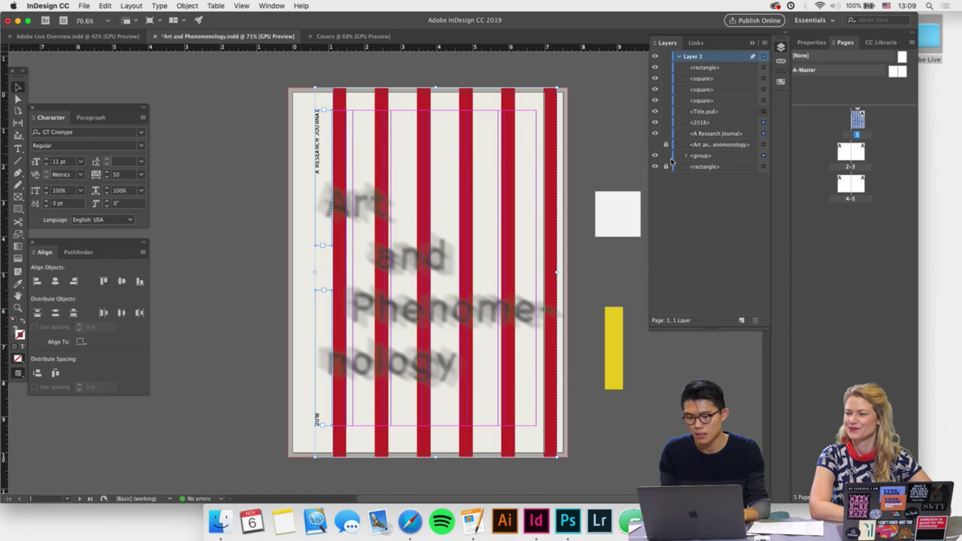
left_click(666, 167)
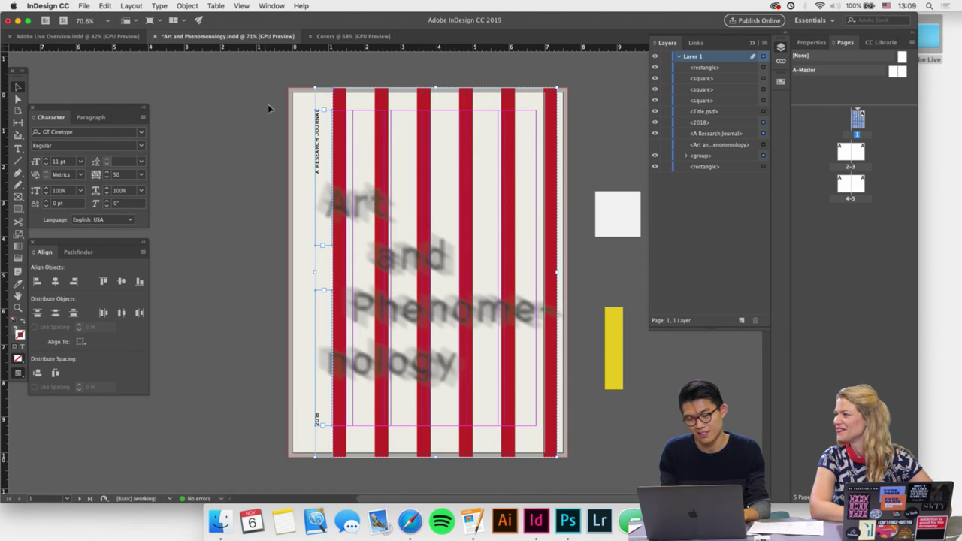
left_click_drag(268, 109, 567, 473)
left_click(568, 473)
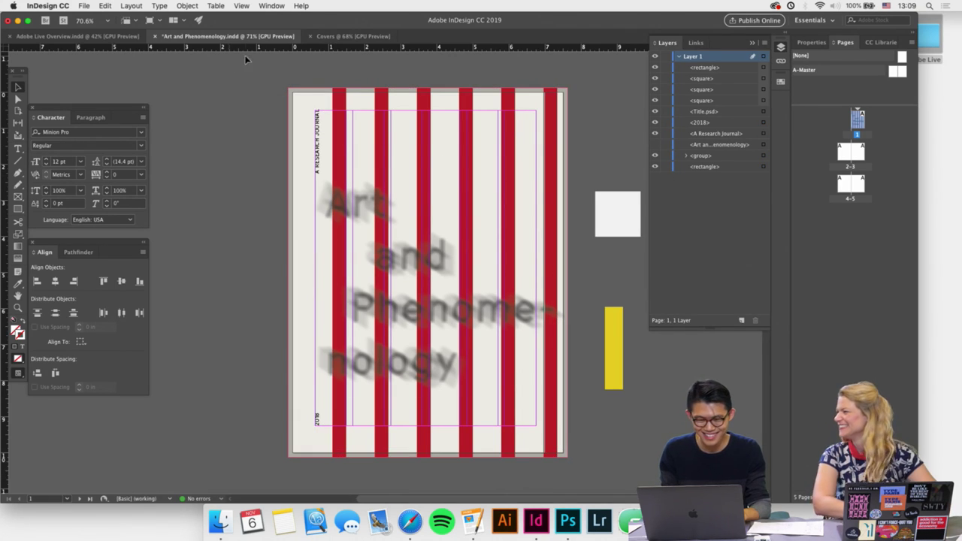
left_click(336, 39)
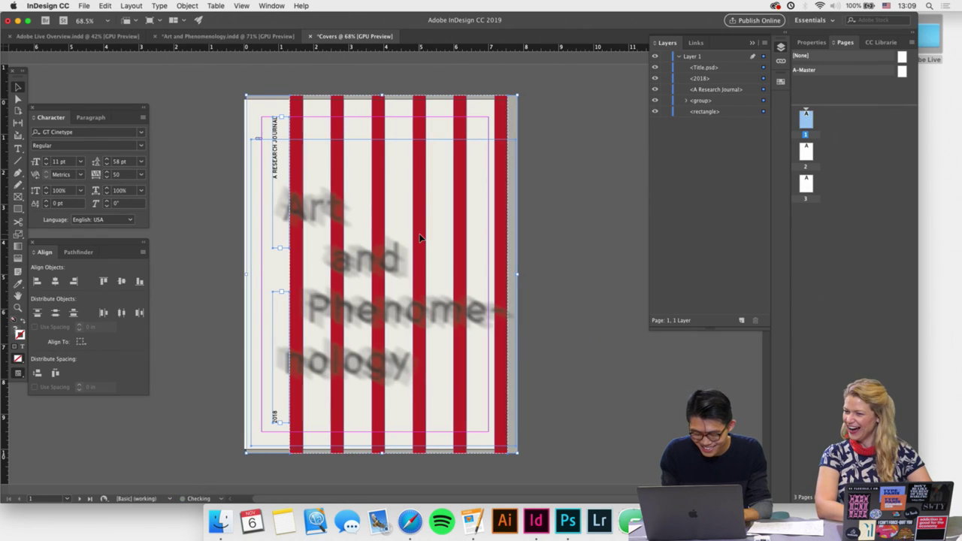
Set the Covers document bleed to 0.125 in on all sides in Document Setup.
key("shift+Left")
left_click(133, 6)
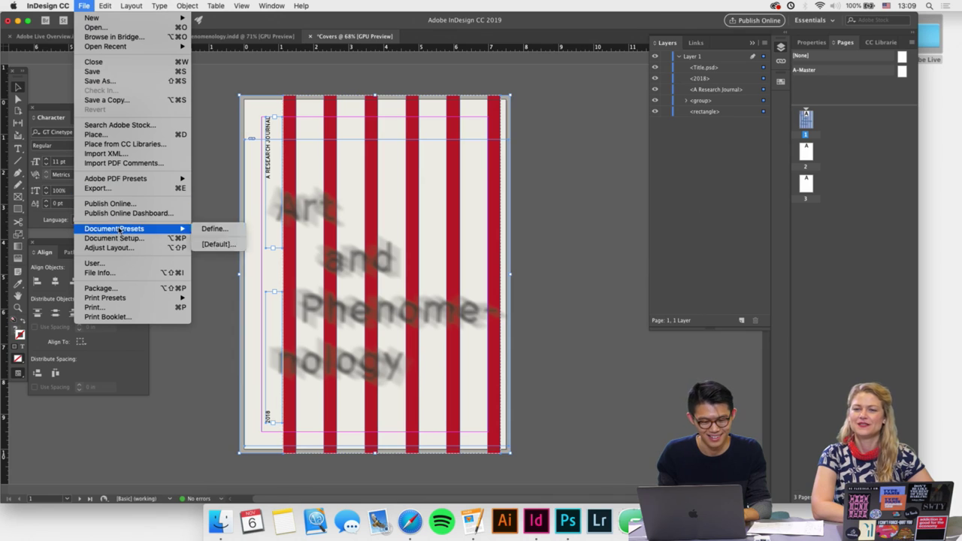
left_click(266, 250)
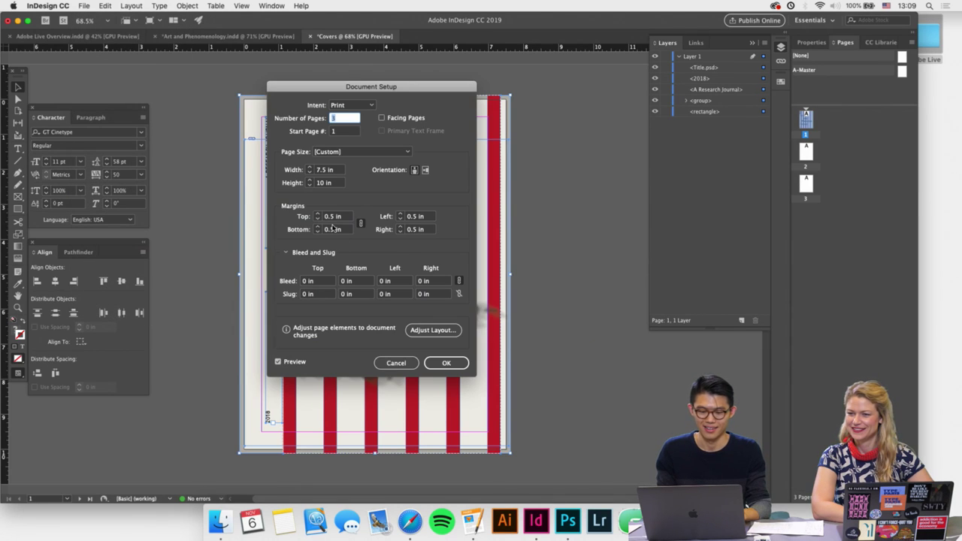
left_click(306, 281)
type(".125")
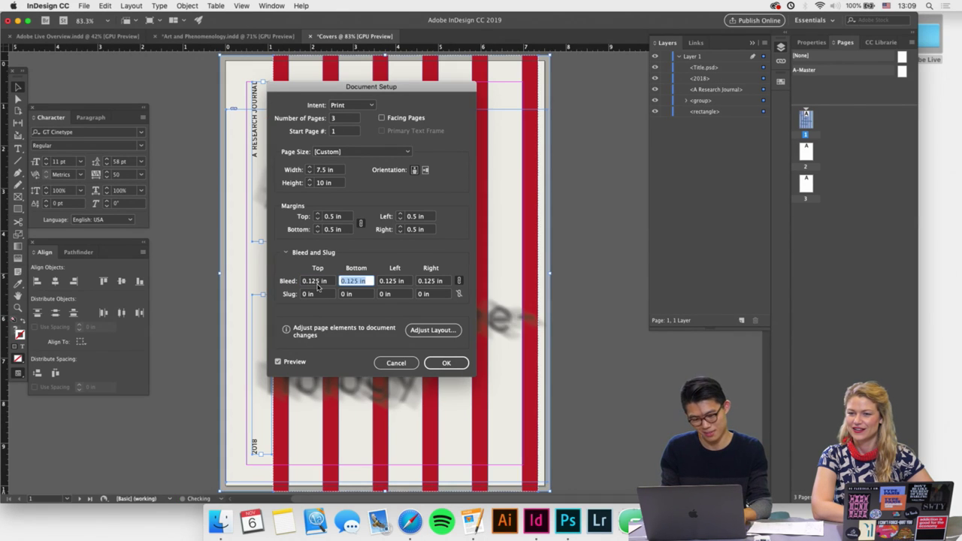
left_click(441, 363)
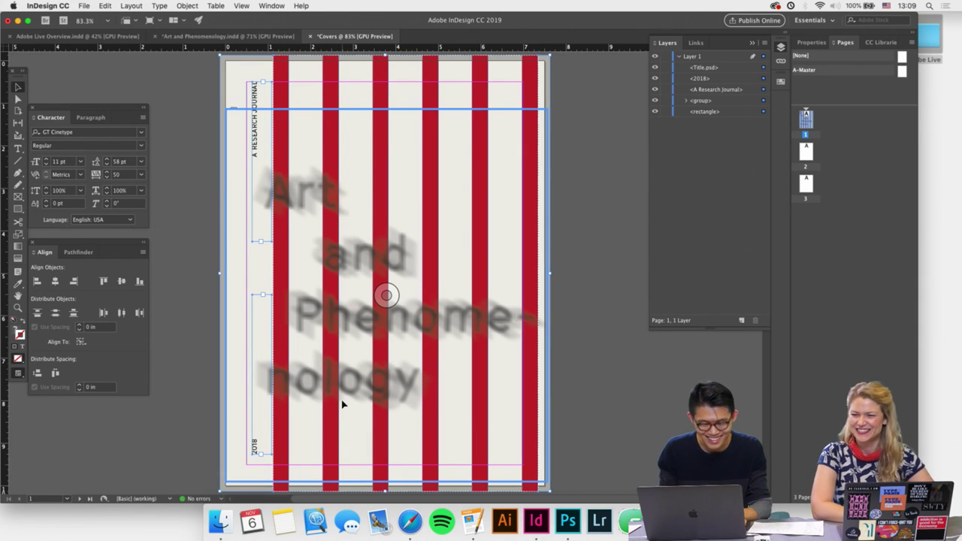
Preview page 1 and nudge the red stripe group slightly left.
left_click(204, 381)
scroll(216, 404, "down", 1)
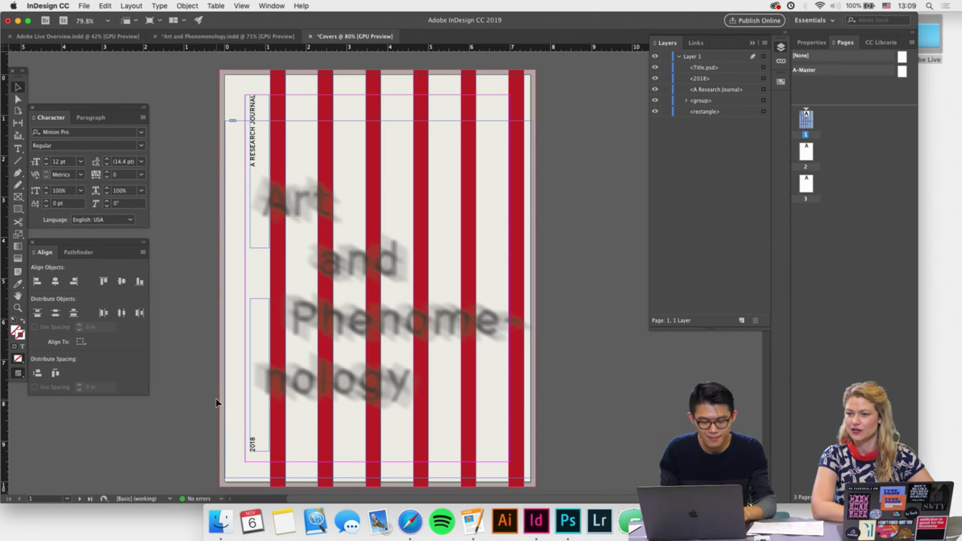
key("w")
key("w")
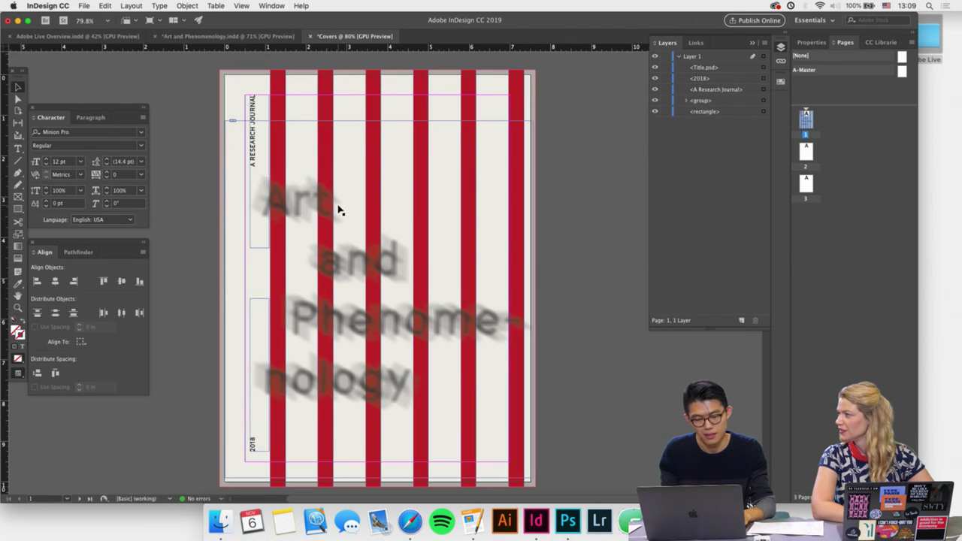
left_click(309, 74)
left_click(282, 78)
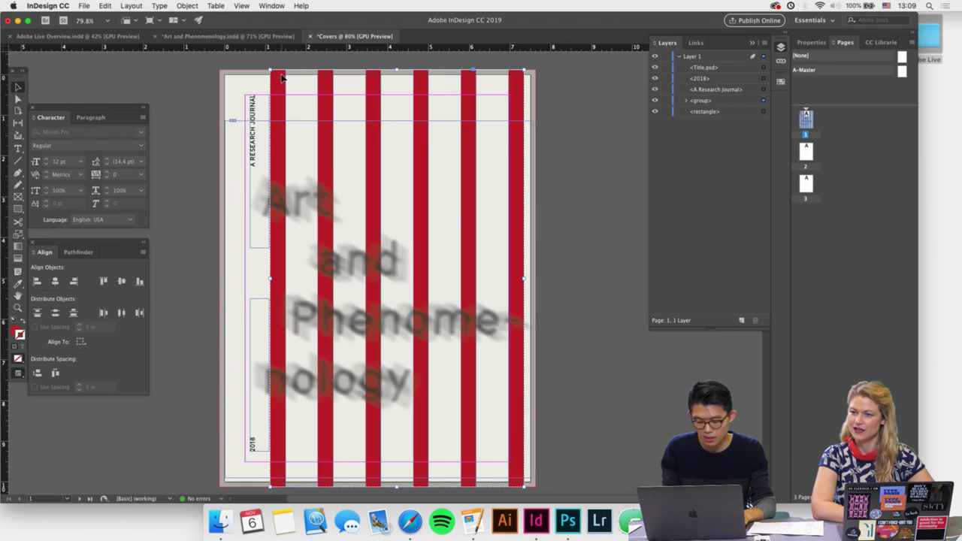
key("Left")
key("Left")
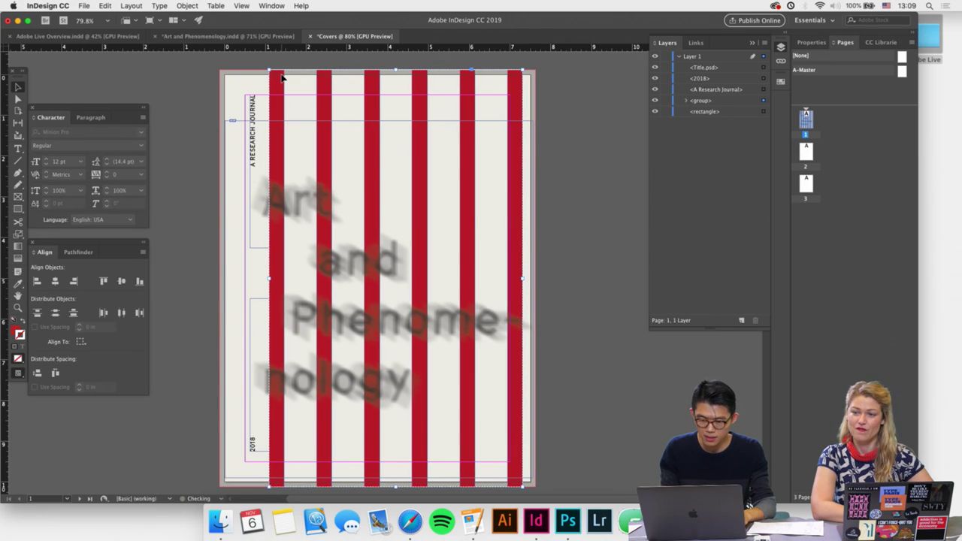
left_click(541, 188)
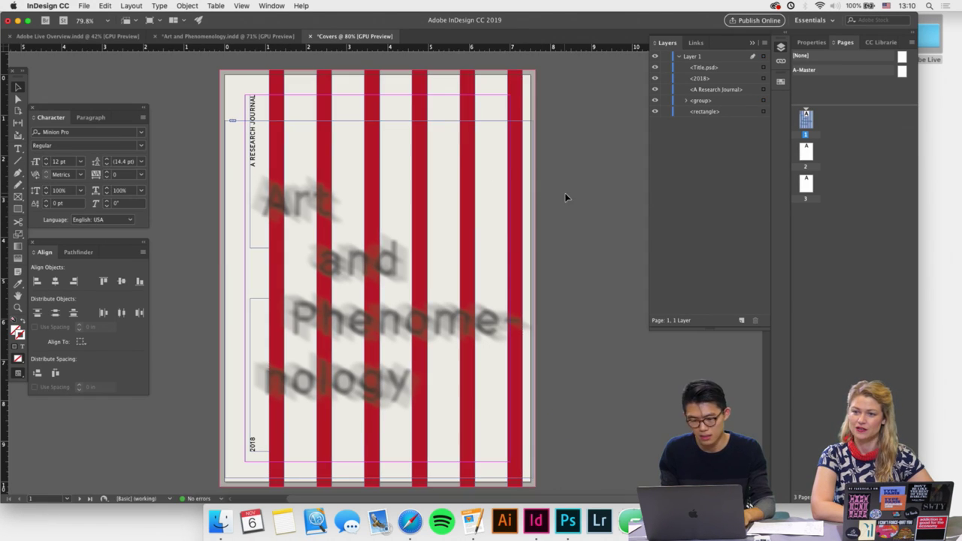
double_click(807, 154)
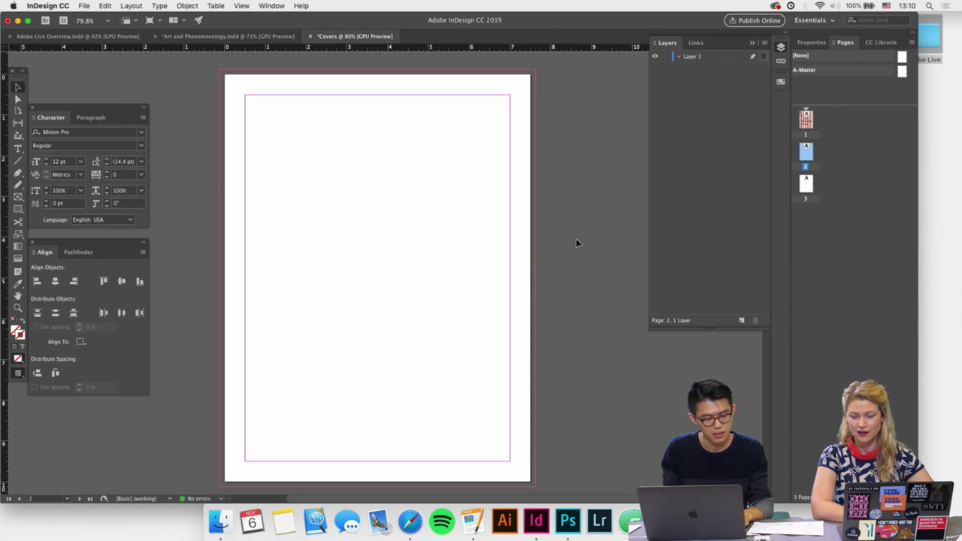
double_click(807, 118)
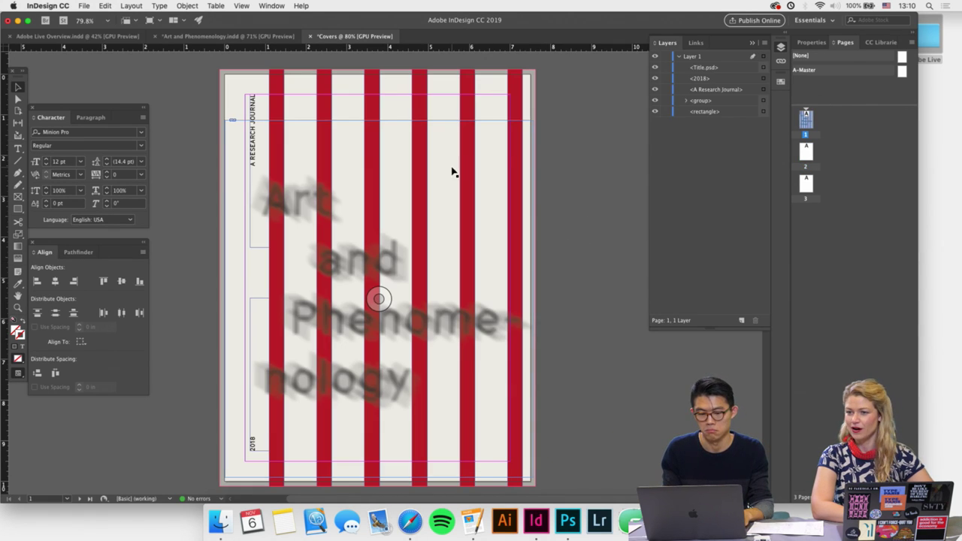
In the Art and Phenomenology file, lock Title.psd and select the title text frame.
double_click(805, 156)
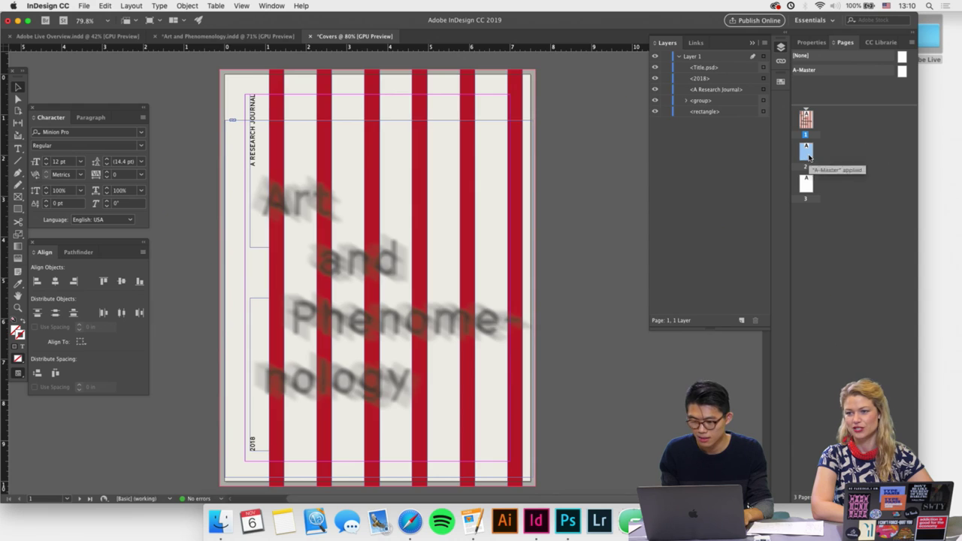
key("super+grave")
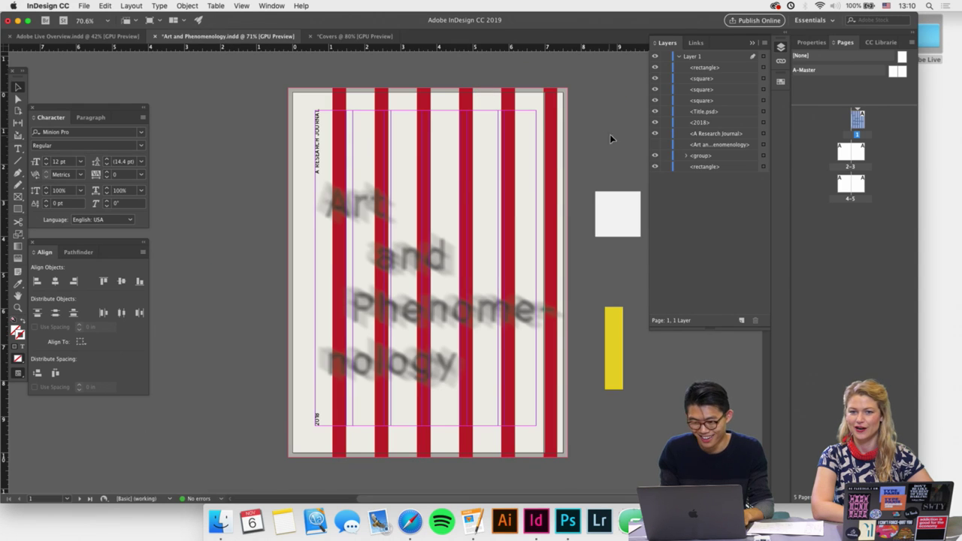
left_click(654, 144)
left_click(654, 144)
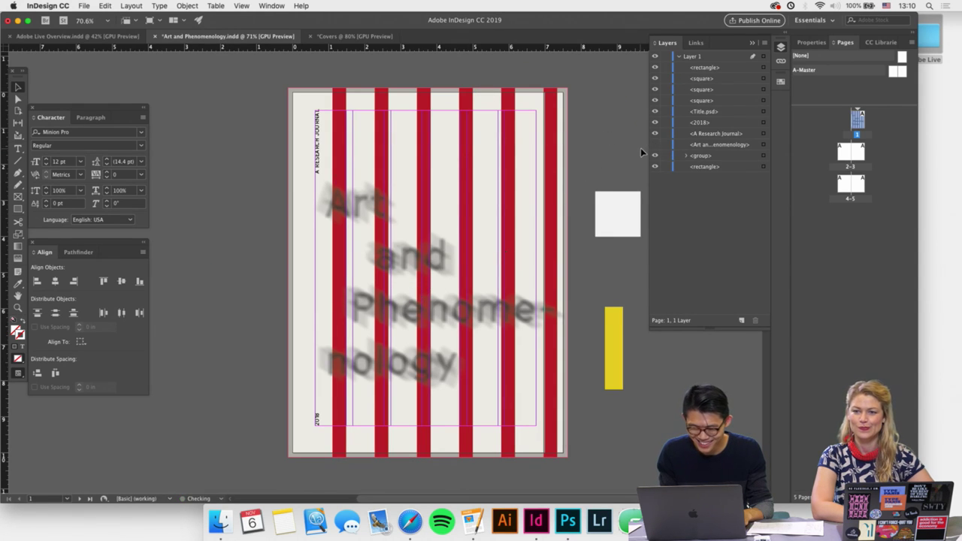
left_click(655, 145)
left_click(401, 252)
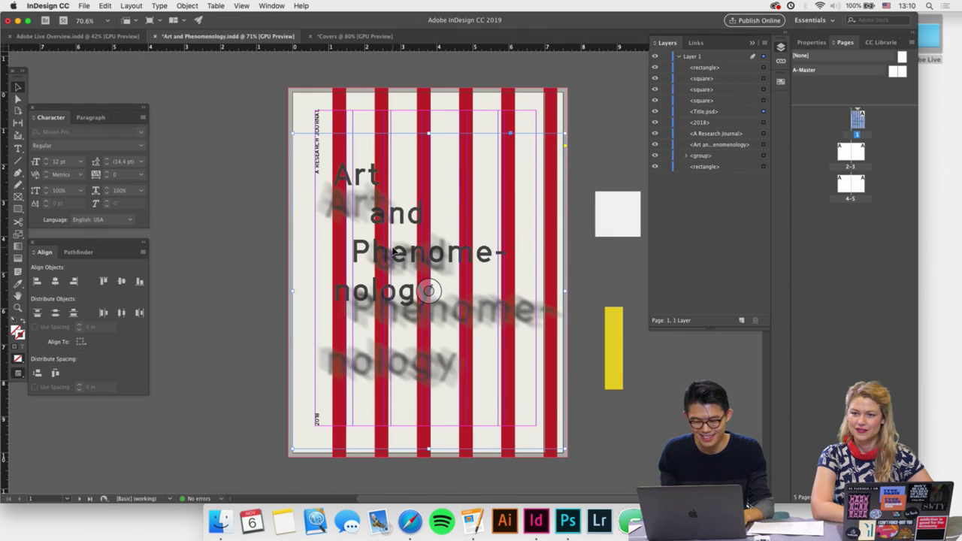
left_click(665, 112)
left_click(479, 208)
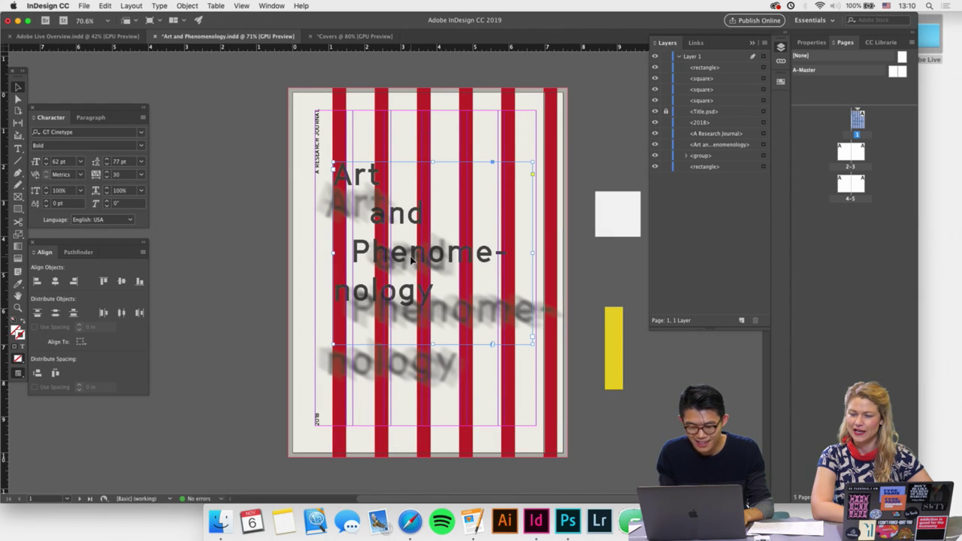
Paste the title onto page 2 of Covers and hide frame edges.
left_click(354, 38)
key("super+v")
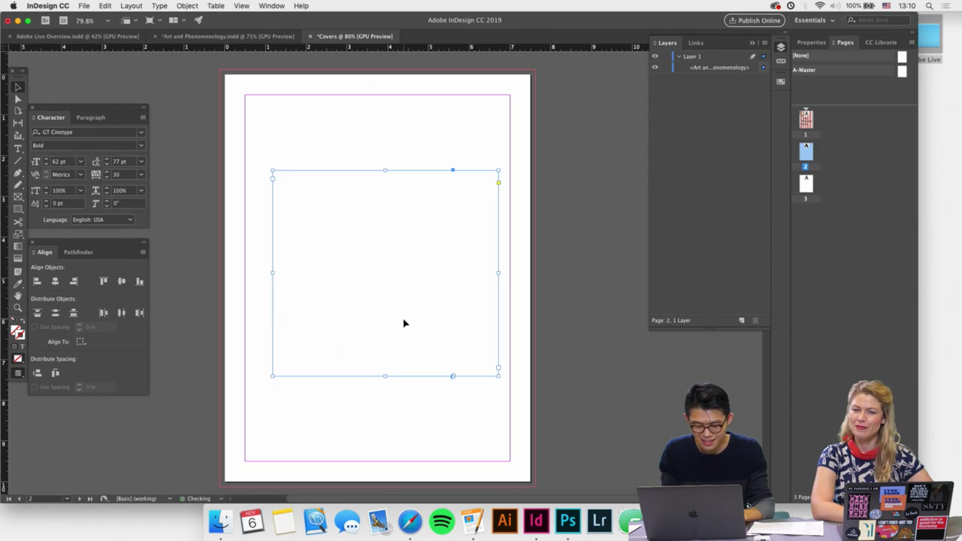
left_click(241, 5)
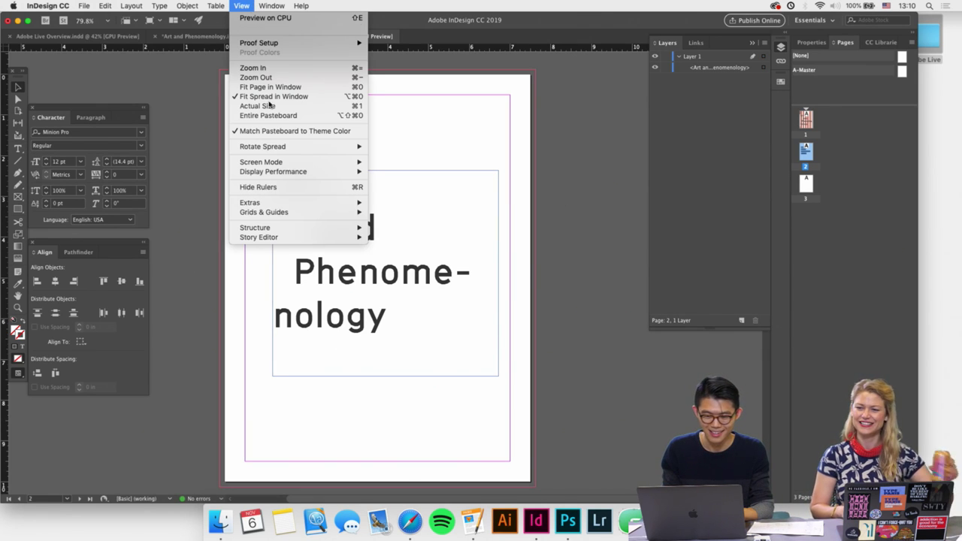
mouse_move(324, 202)
left_click(405, 203)
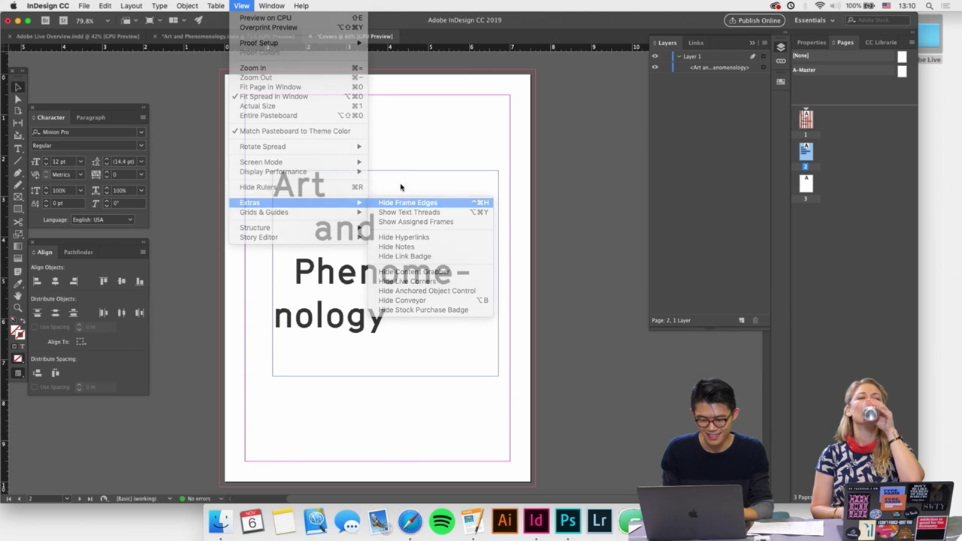
left_click(353, 313)
double_click(368, 312)
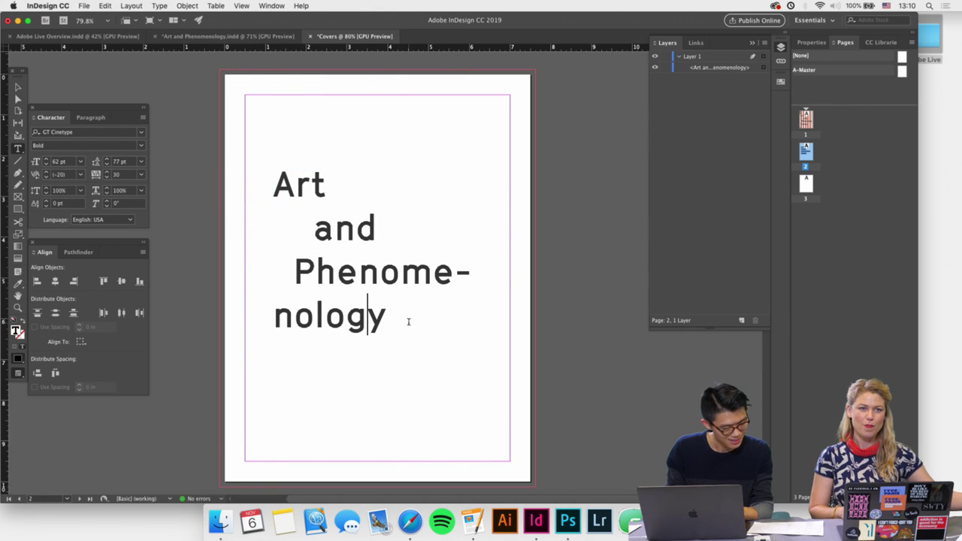
Cut the title text down to 'Art' and set it to 45 pt.
key("super+shift+Up")
key("super+shift+Up")
key("BackSpace")
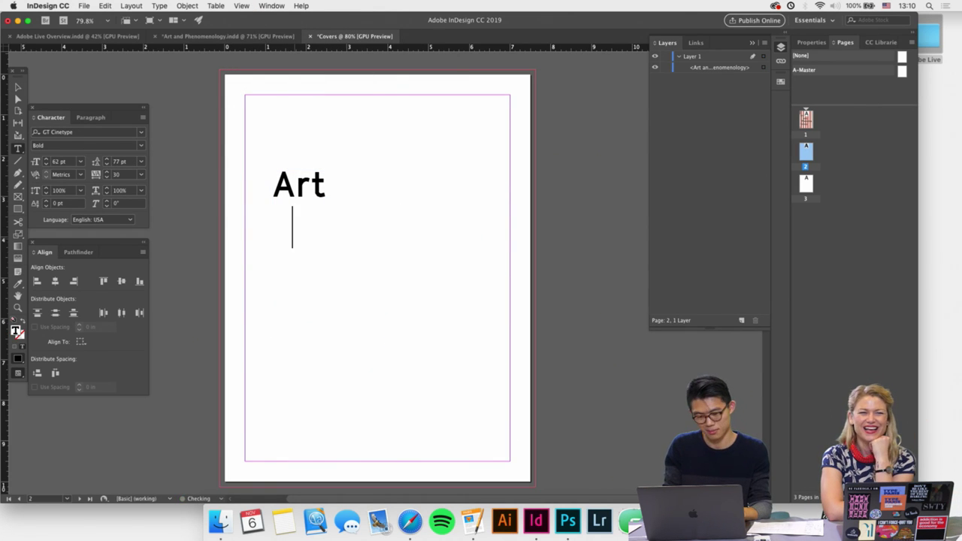
key("super+shift+Up")
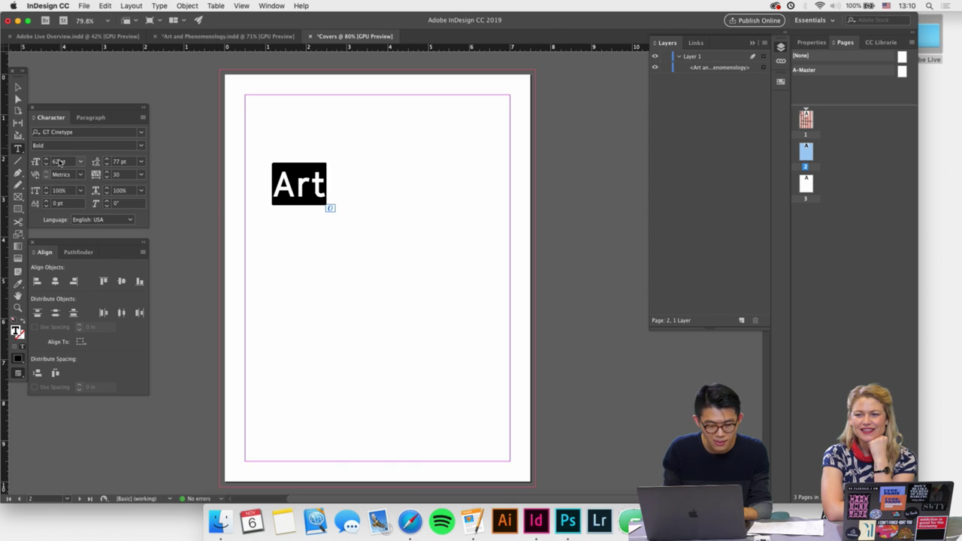
left_click(59, 162)
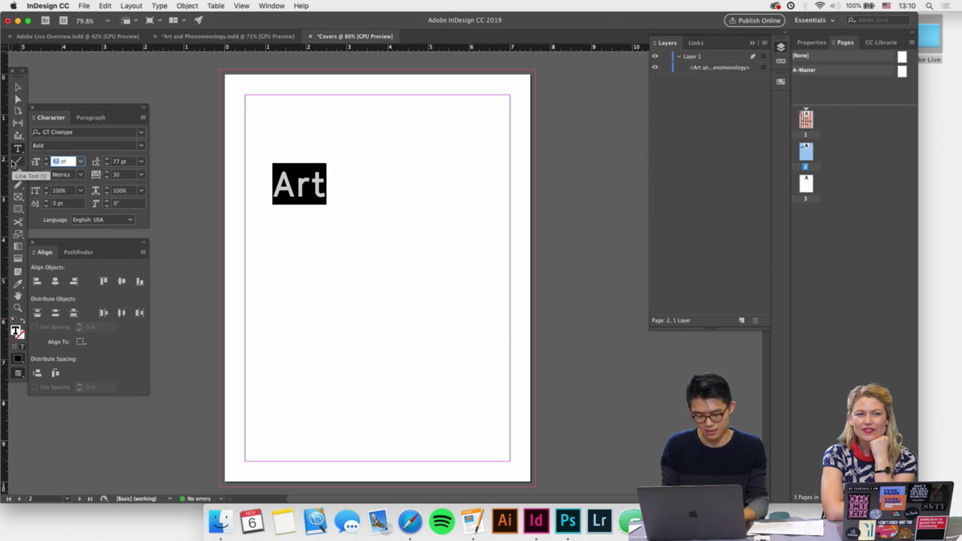
type("40")
key("Return")
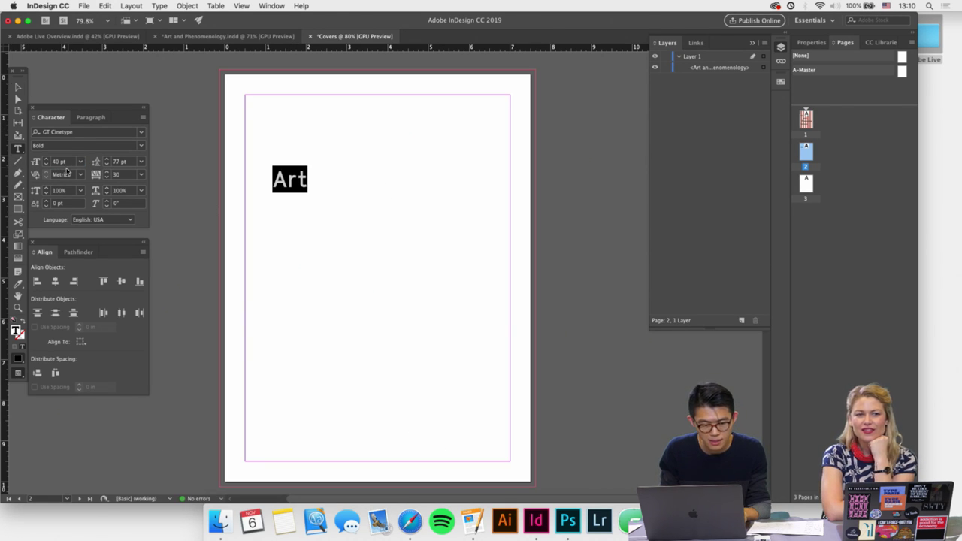
left_click(61, 162)
type("48")
key("BackSpace")
type("5")
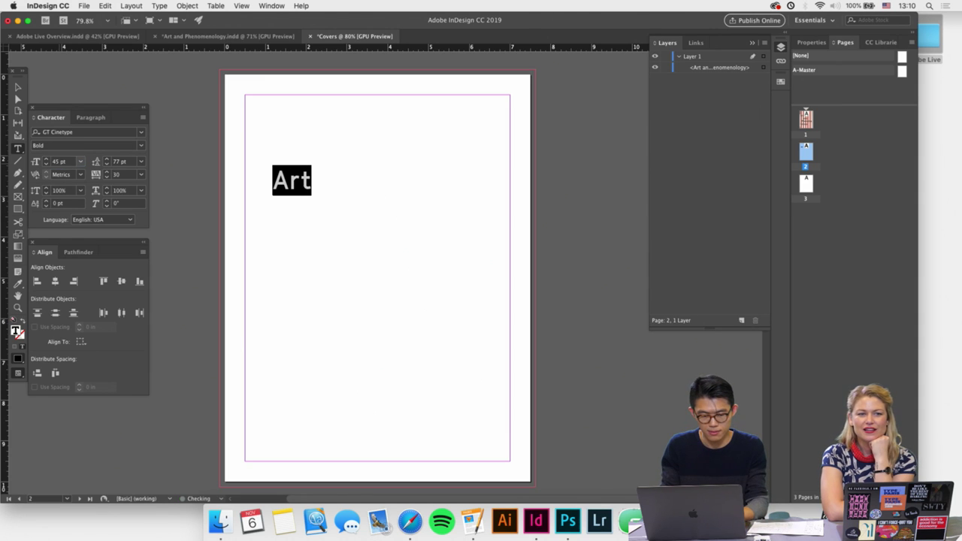
key("Return")
key("Escape")
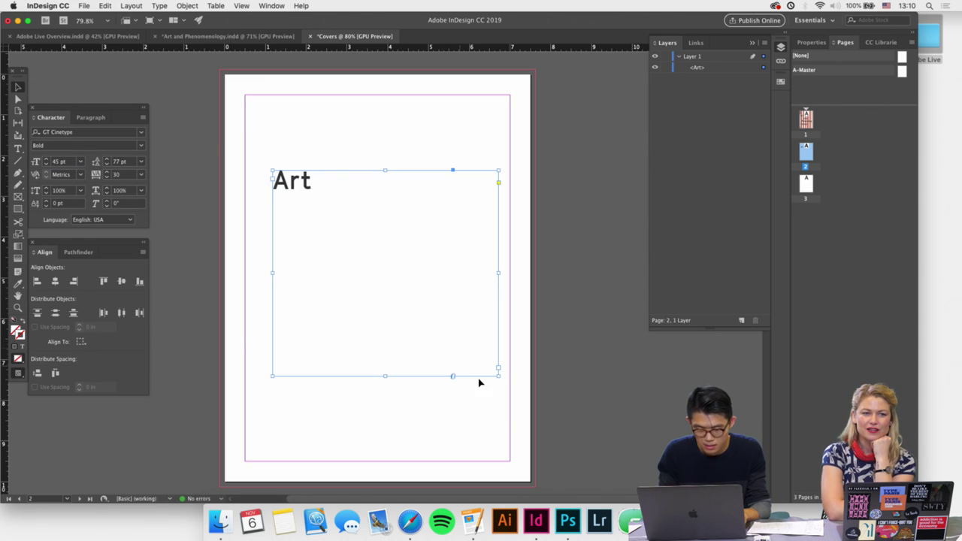
Duplicate the Art frame into an 'And' frame and a 'Phenomenology' frame.
left_click_drag(497, 379, 351, 226)
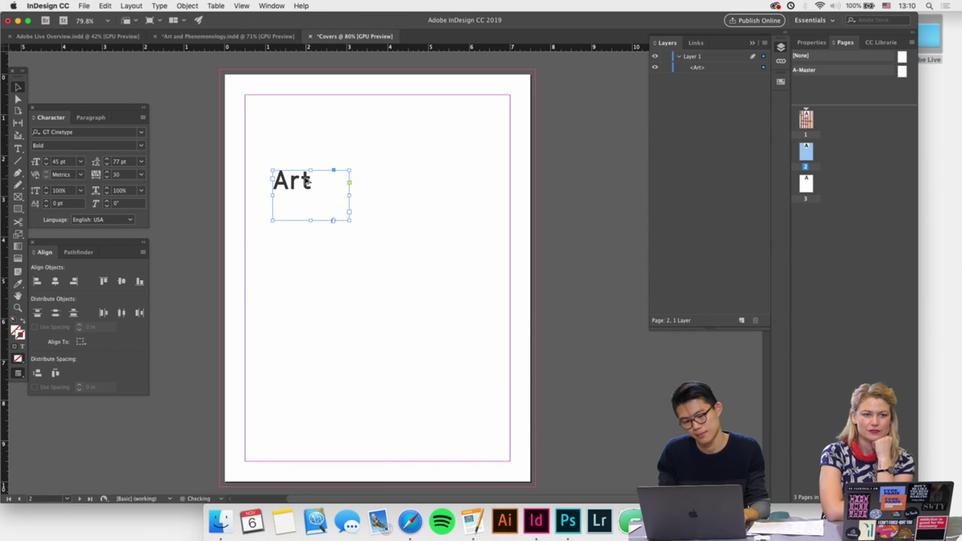
left_click_drag(307, 180, 314, 281, "alt")
double_click(303, 281)
key("Delete")
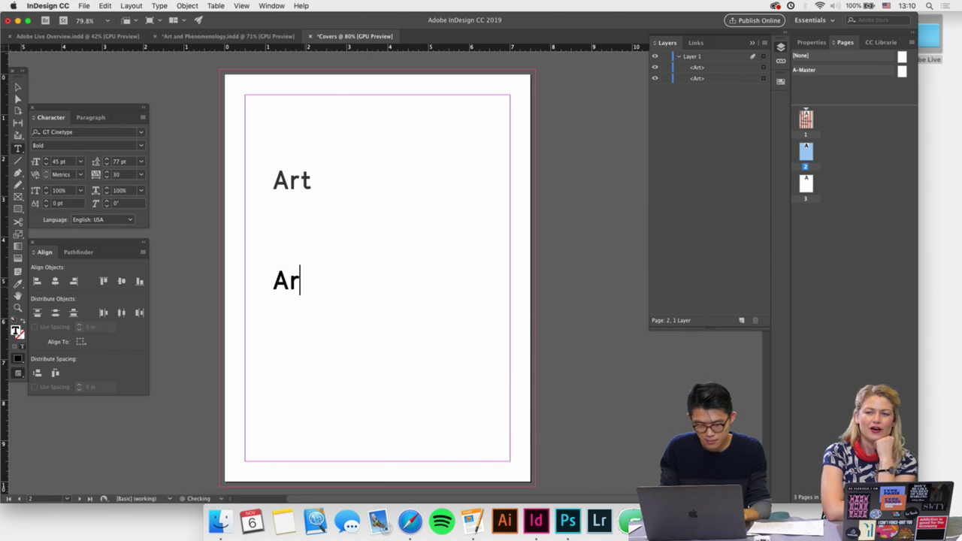
left_click(18, 86)
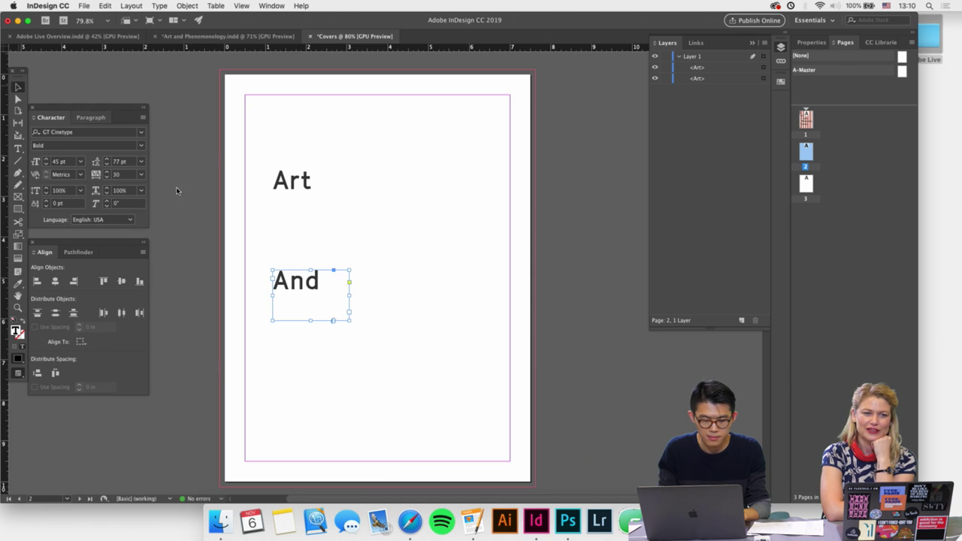
left_click_drag(310, 281, 490, 333)
left_click(291, 440)
left_click(354, 329)
double_click(346, 313)
key("super+a")
type("Pheno")
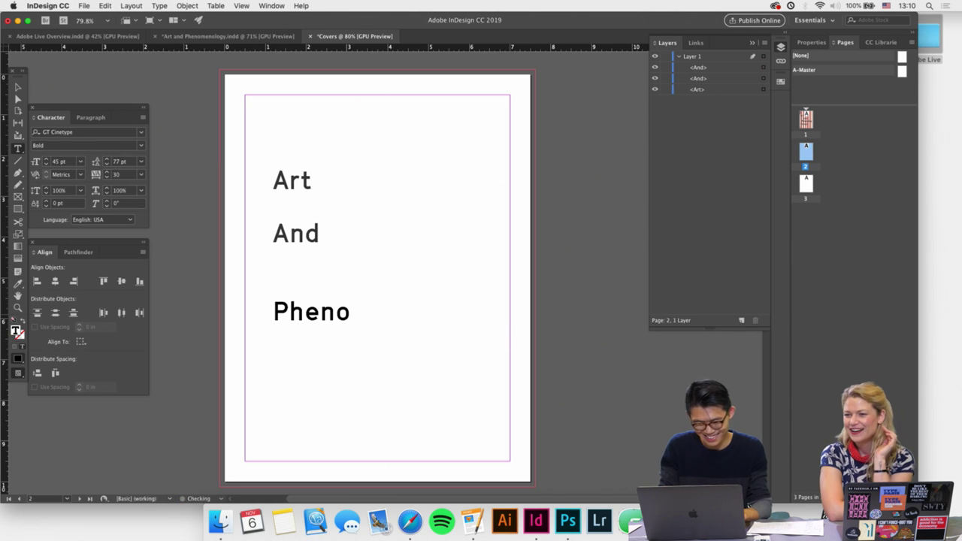
type("menology")
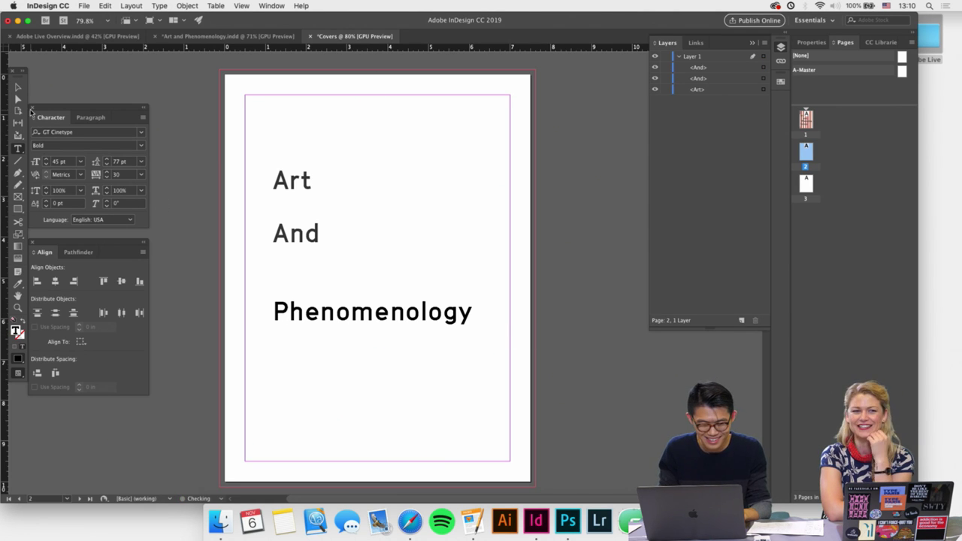
Fit the Phenomenology frame, rotate it 90°, and place it along the page's right side.
left_click(19, 87)
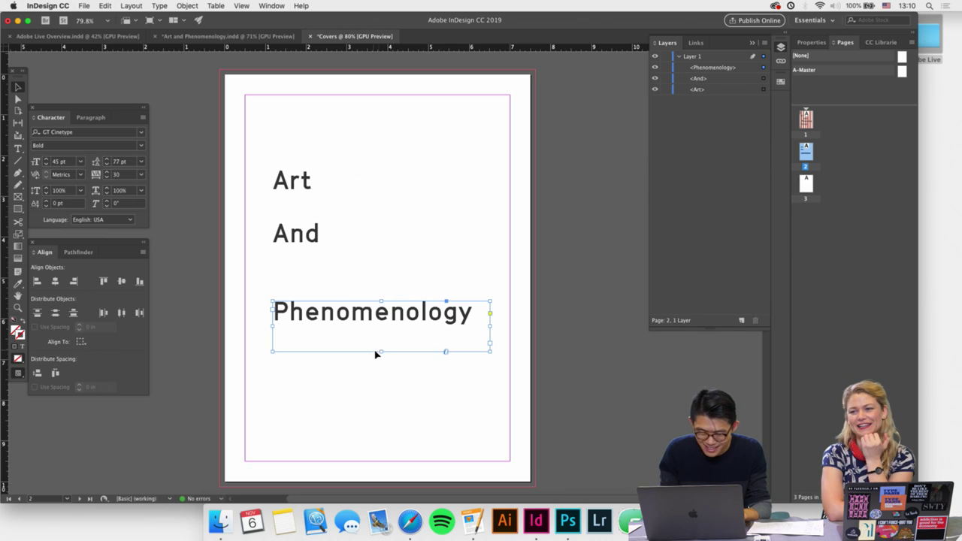
left_click_drag(376, 353, 381, 328)
left_click(454, 249)
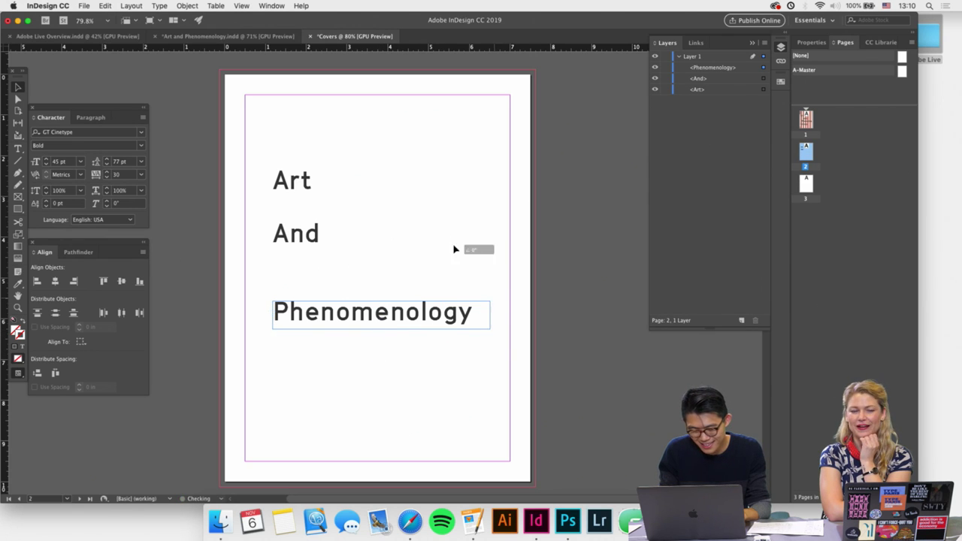
left_click(451, 316)
left_click_drag(493, 297, 373, 215)
left_click_drag(377, 350, 457, 351)
left_click(292, 134)
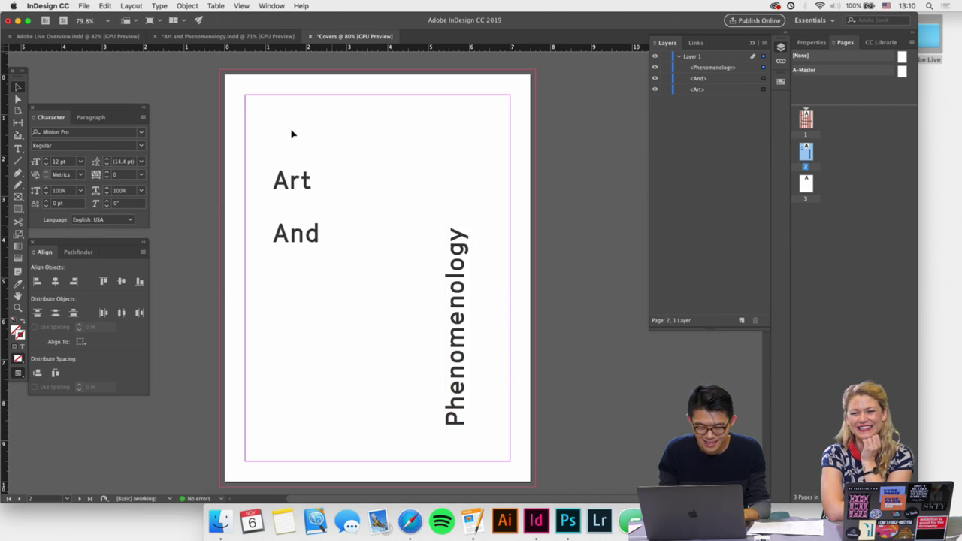
left_click(130, 6)
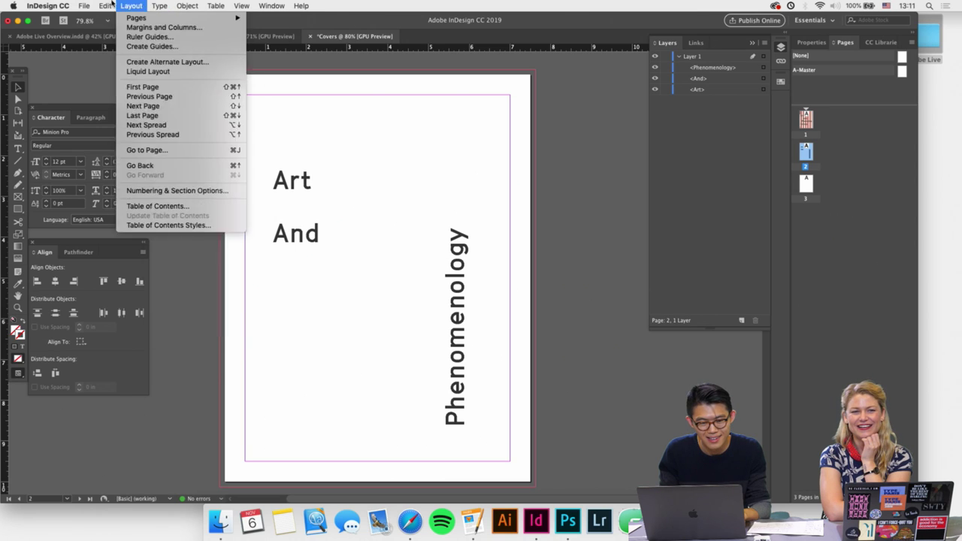
Set page 2 to 6 columns and arrange Phenomenology, Art and And on the grid.
left_click(164, 27)
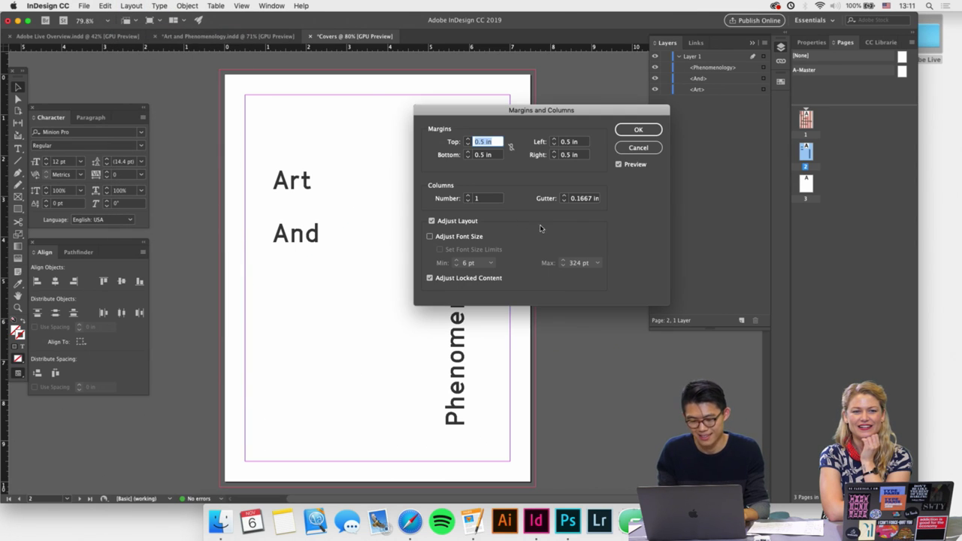
double_click(487, 199)
type("6")
key("Tab")
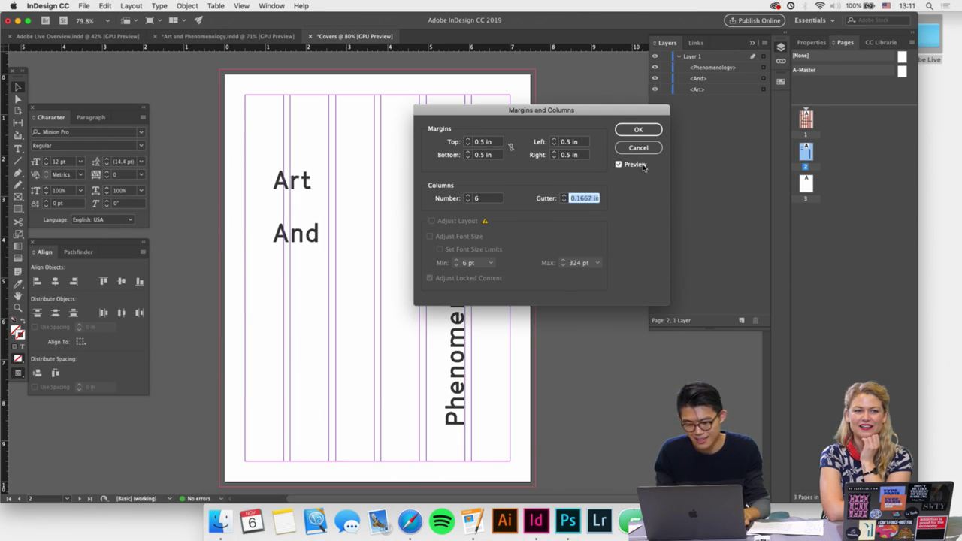
left_click(636, 130)
left_click_drag(457, 331, 483, 331)
left_click(392, 320)
left_click_drag(292, 181, 283, 141)
left_click(295, 235)
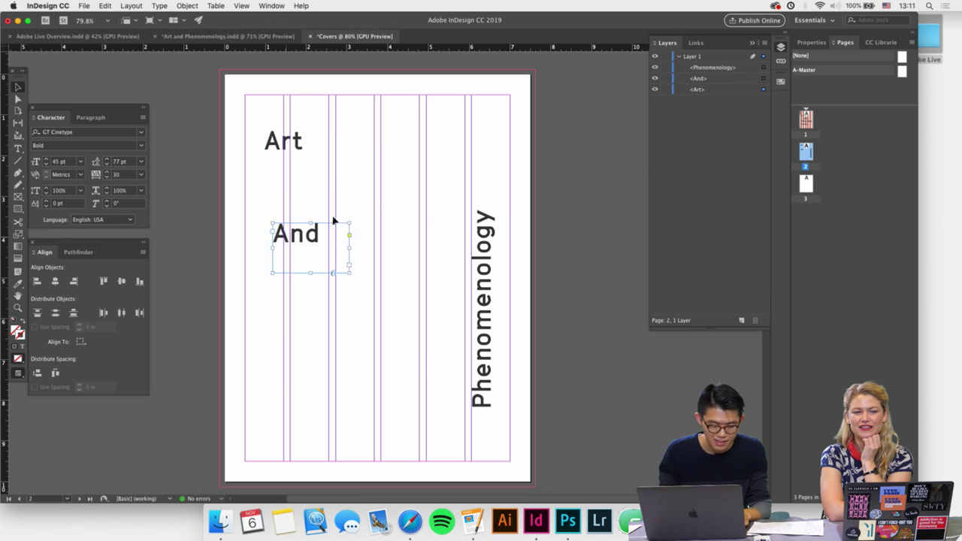
left_click_drag(295, 235, 419, 162)
left_click_drag(299, 151, 297, 283)
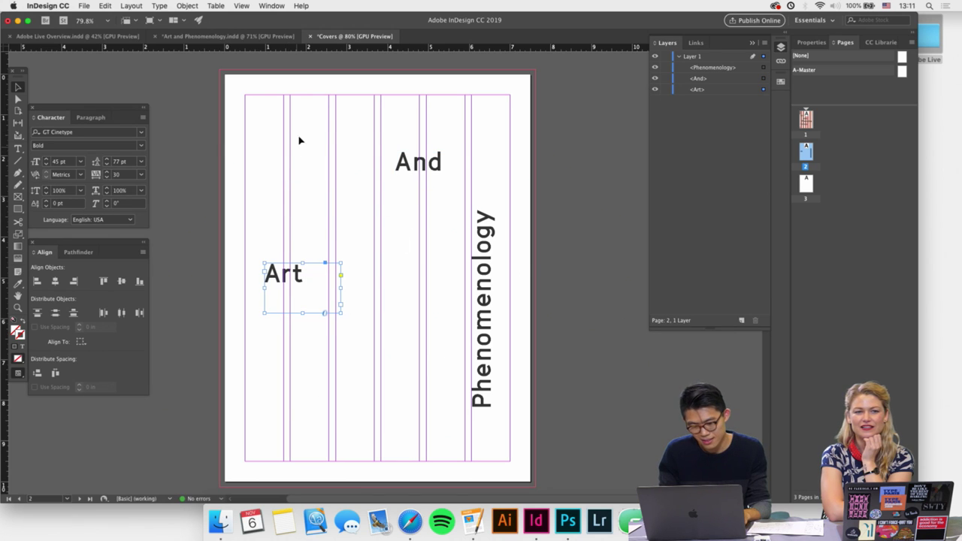
Make all three words All Caps and resize the PHENOMENOLOGY frame to fit.
left_click_drag(300, 133, 472, 426)
left_click(474, 383, "shift")
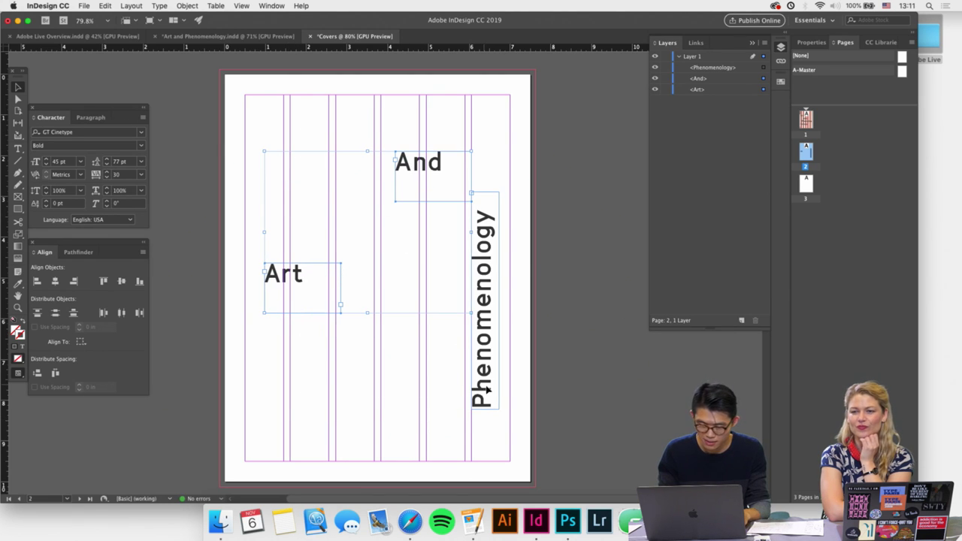
left_click(142, 121)
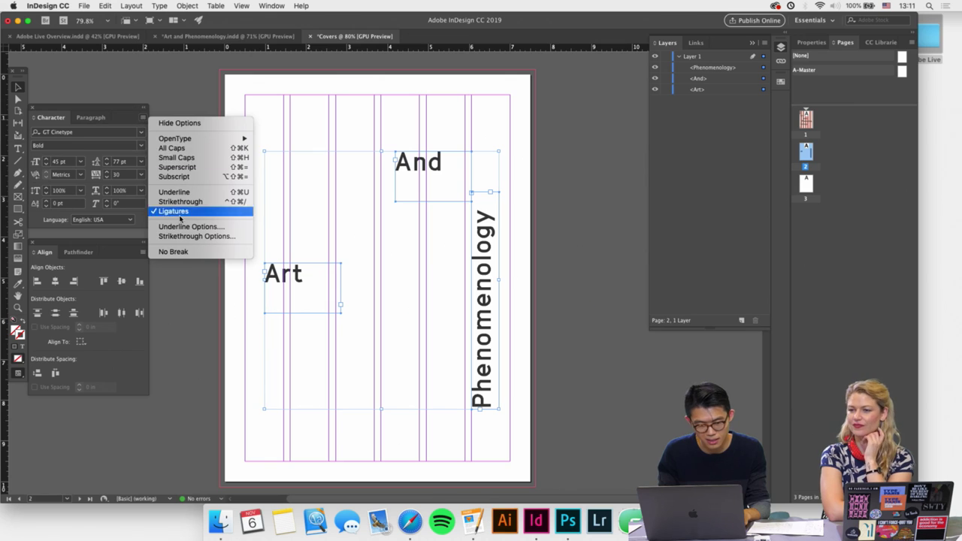
left_click(180, 149)
left_click(439, 379)
left_click(478, 225)
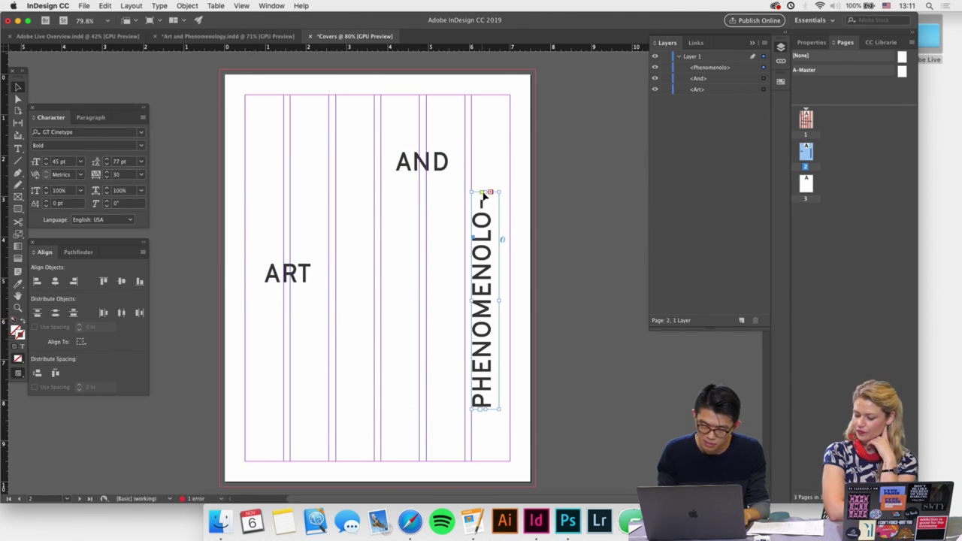
left_click_drag(485, 194, 485, 115)
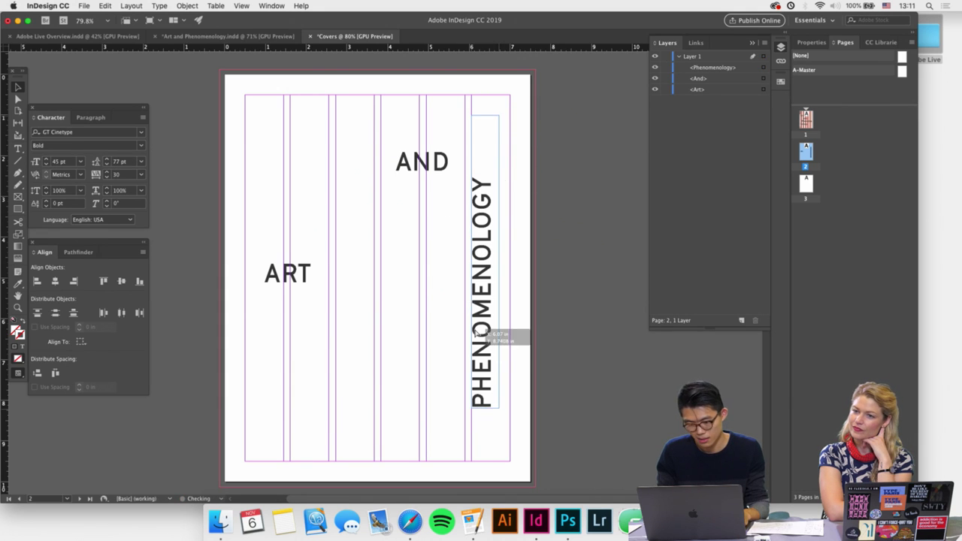
left_click_drag(480, 332, 480, 375)
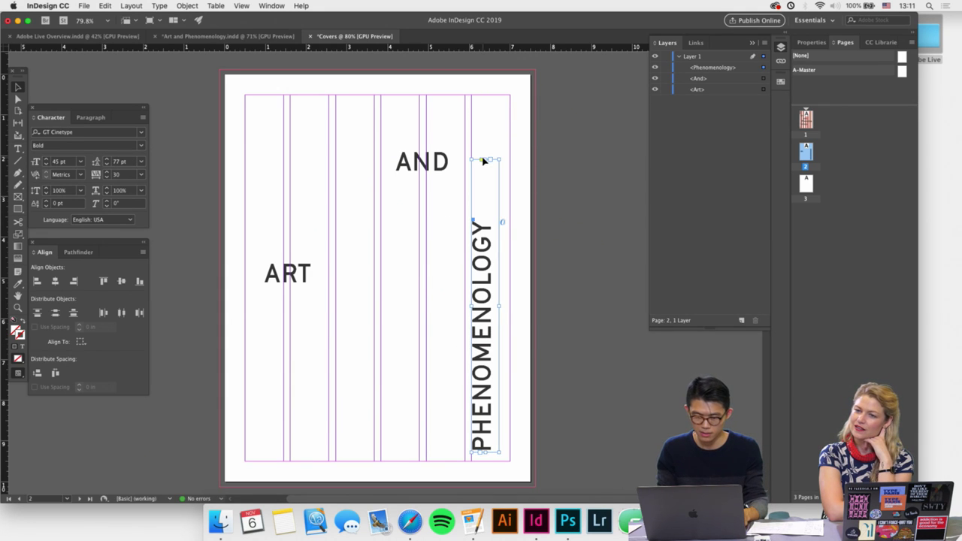
left_click_drag(485, 159, 485, 206)
Widen the tracking of PHENOMENOLOGY and AND, and shrink and lower the ART frame.
left_click_drag(258, 189, 513, 405)
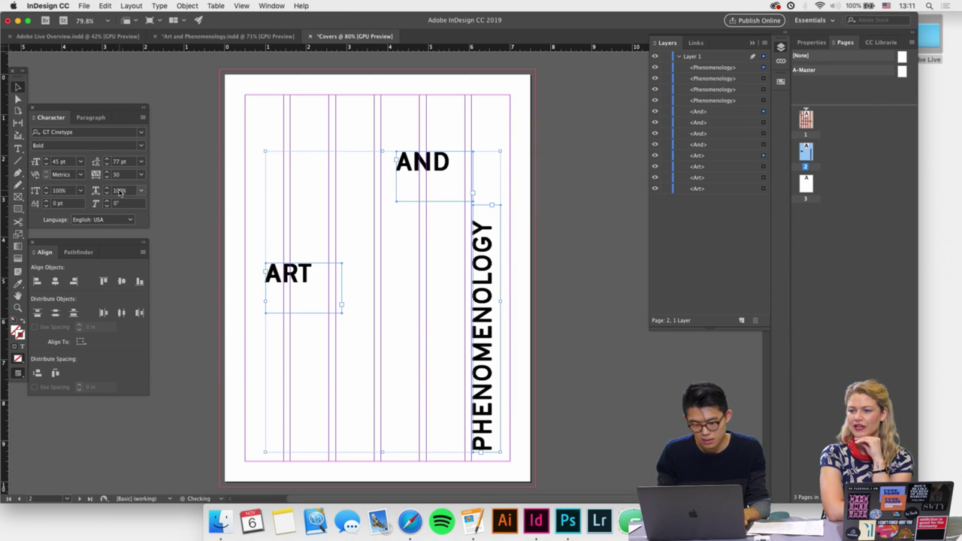
left_click(375, 284)
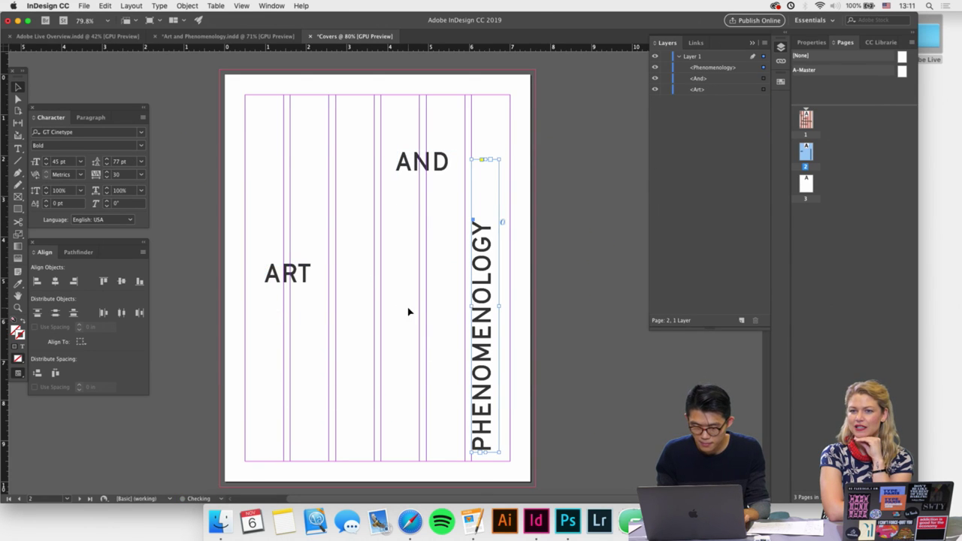
triple_click(485, 316)
key("alt+Right")
key("alt+Right")
key("alt+Right")
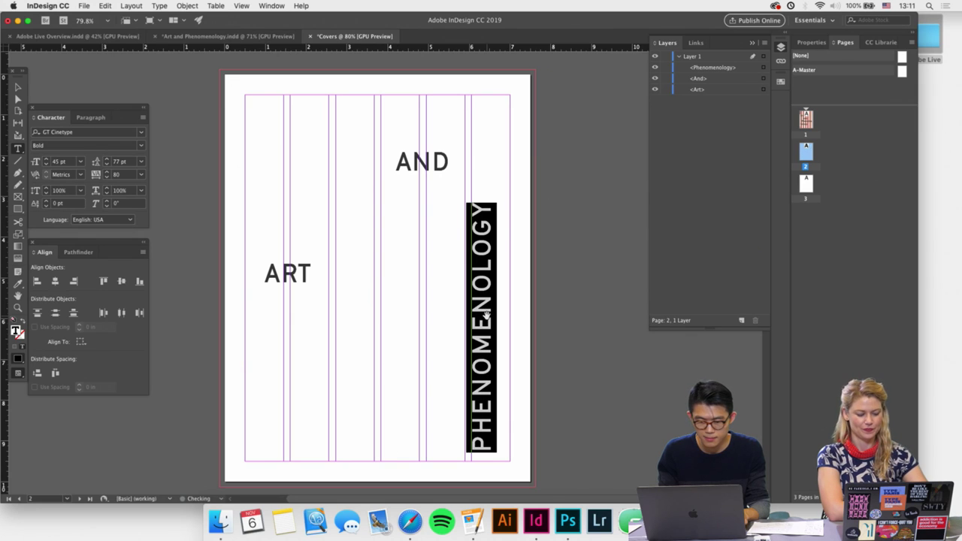
double_click(400, 164)
key("alt+Right")
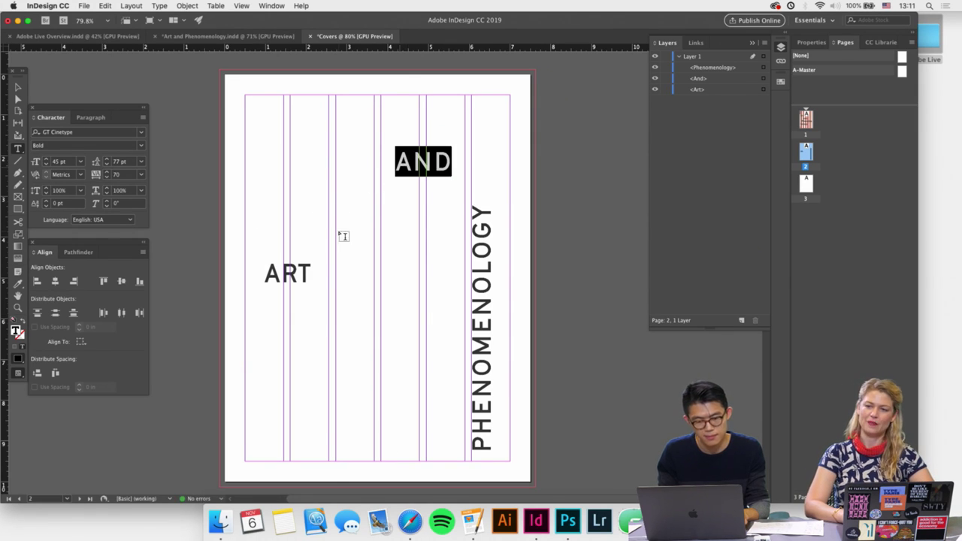
double_click(292, 276)
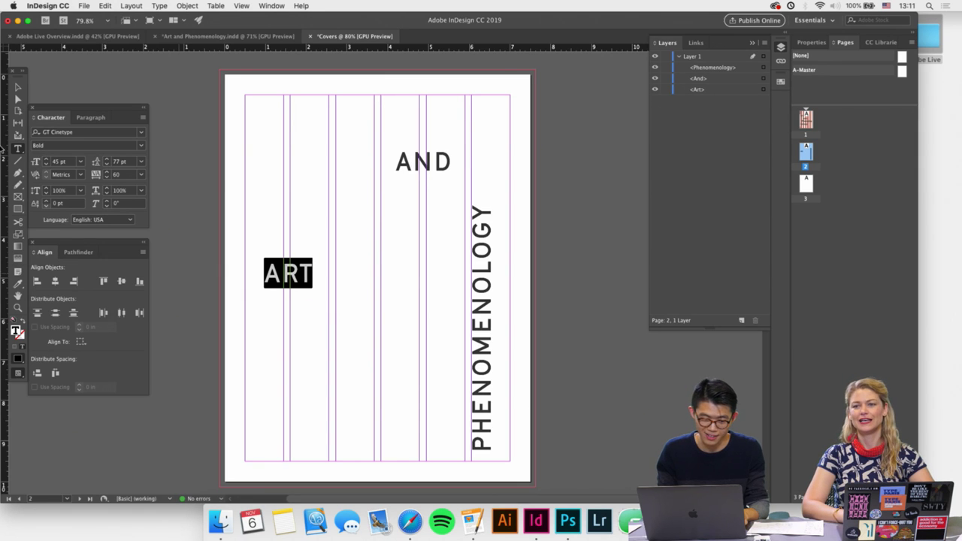
left_click(16, 88)
left_click(307, 275)
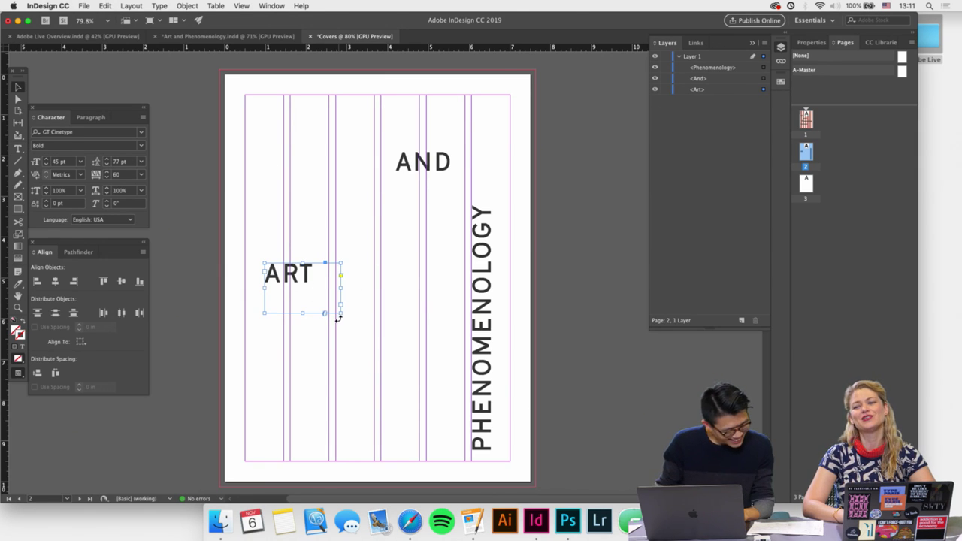
left_click_drag(343, 313, 292, 346)
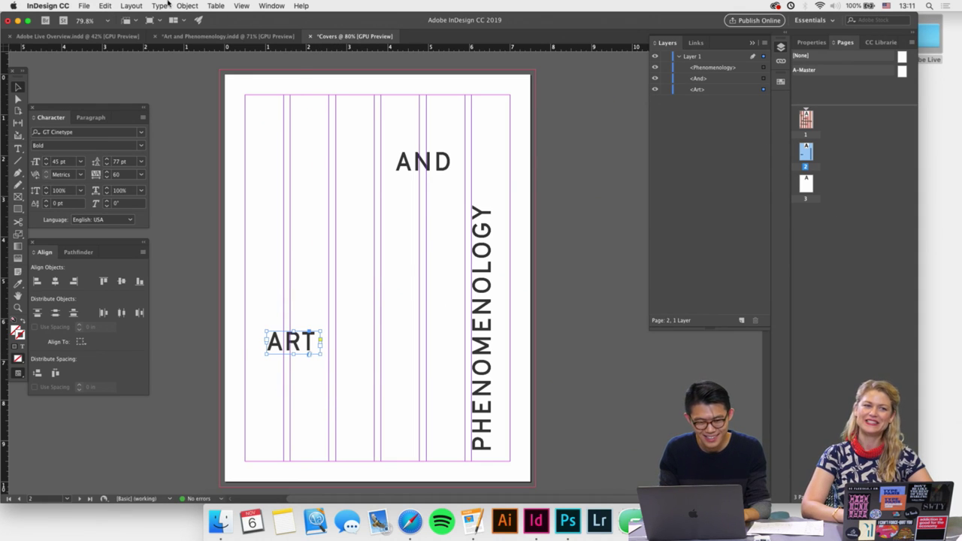
Reset the page to 1 column, nudge ART lower and move AND right.
left_click(160, 5)
mouse_move(130, 5)
left_click(164, 27)
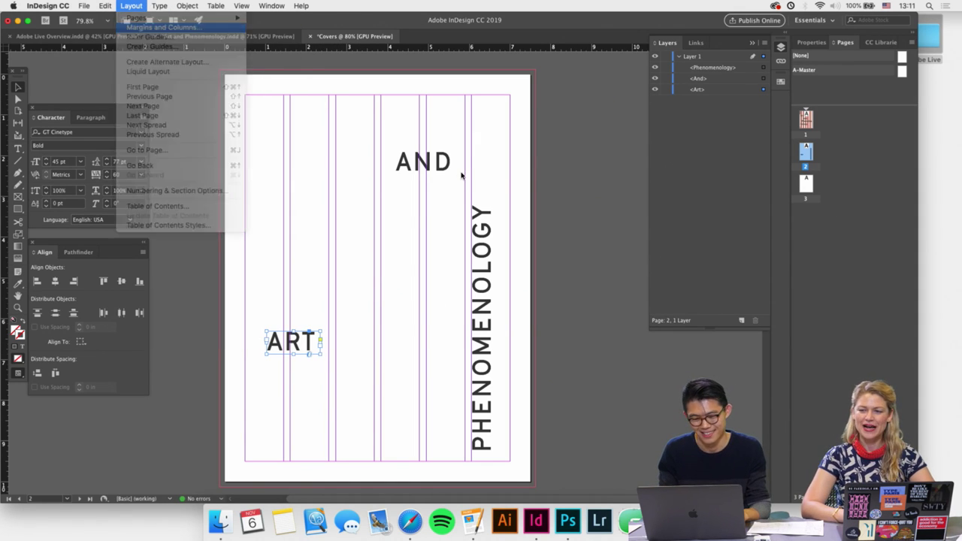
left_click(440, 202)
type("0")
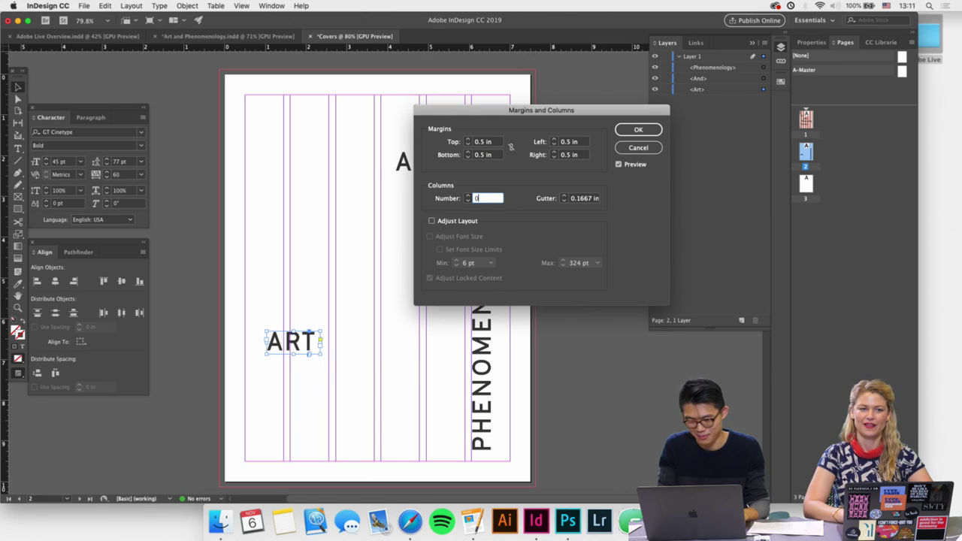
type("1")
left_click(638, 129)
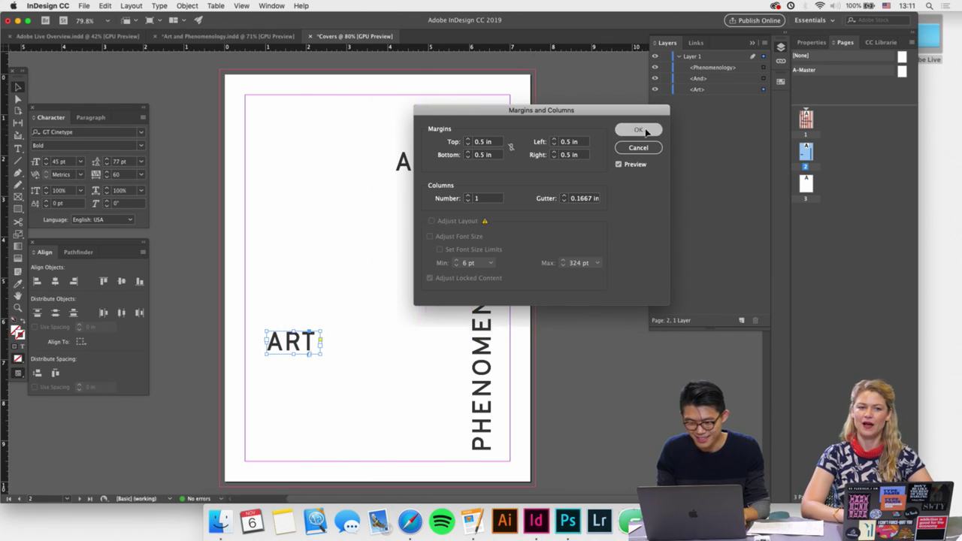
left_click_drag(291, 346, 292, 351)
left_click(401, 278)
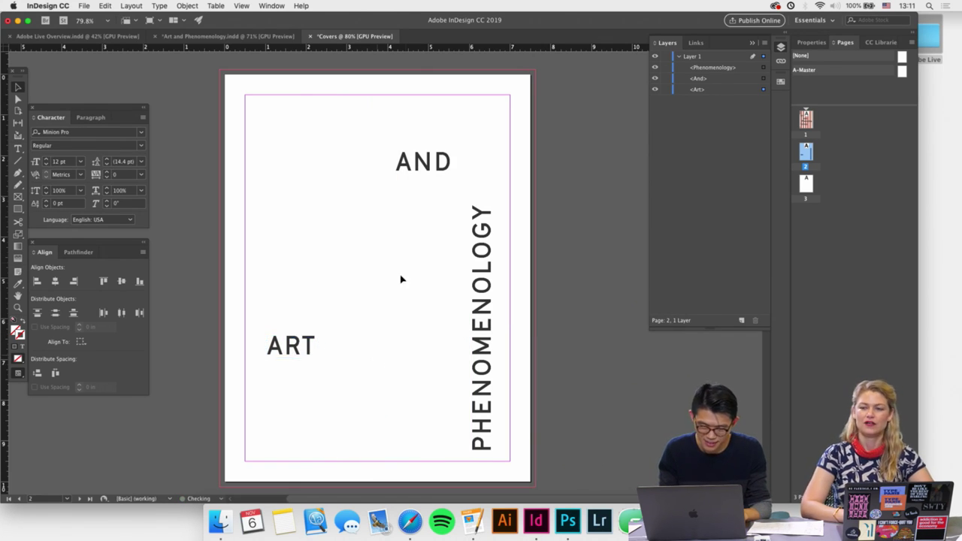
left_click_drag(425, 162, 446, 163)
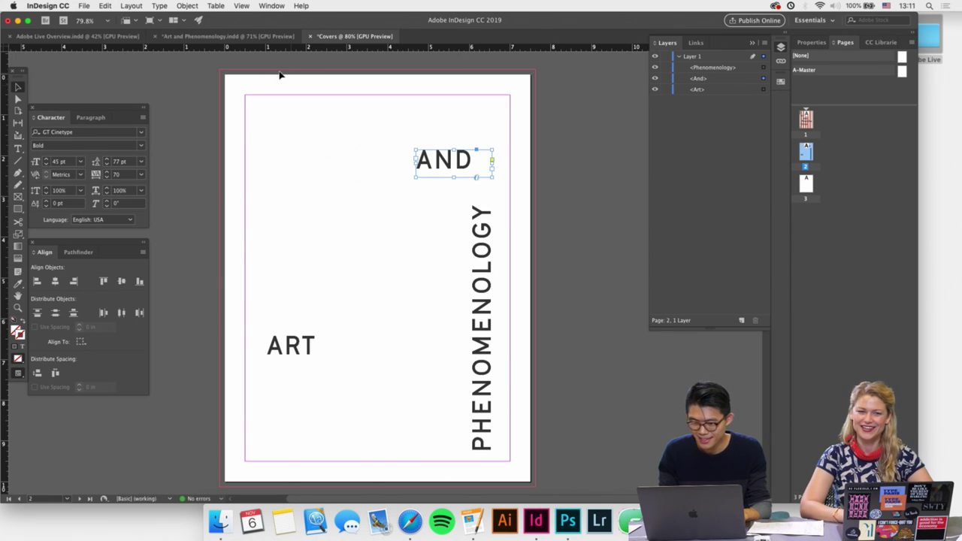
Copy a red stripe from the Art and Phenomenology cover and paste it beside the Covers page.
left_click(226, 36)
scroll(646, 358, "right", 3)
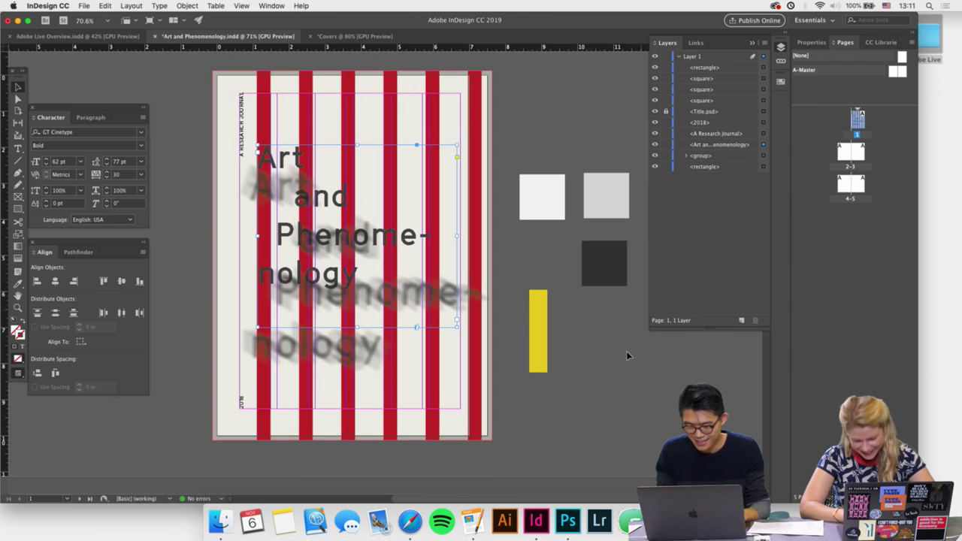
left_click(538, 330)
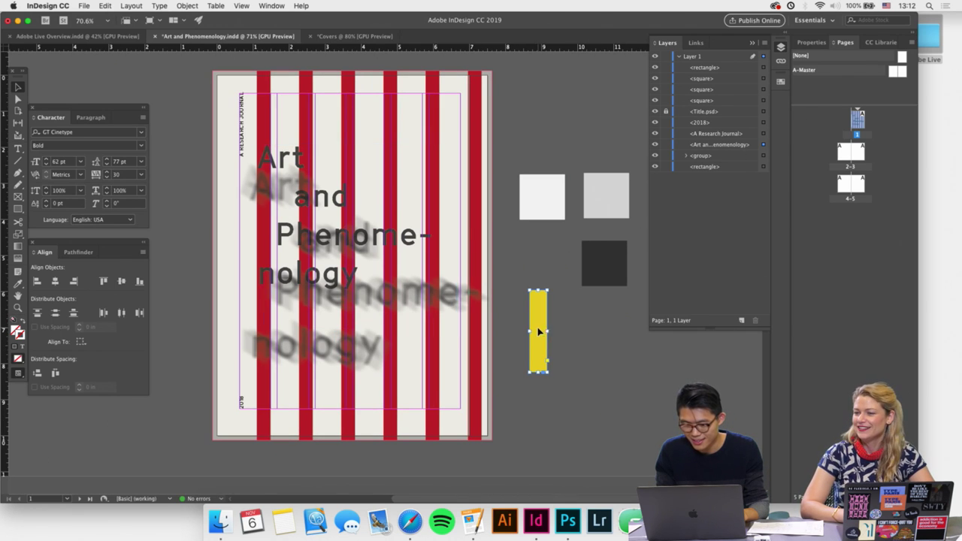
left_click(781, 81)
left_click(674, 264)
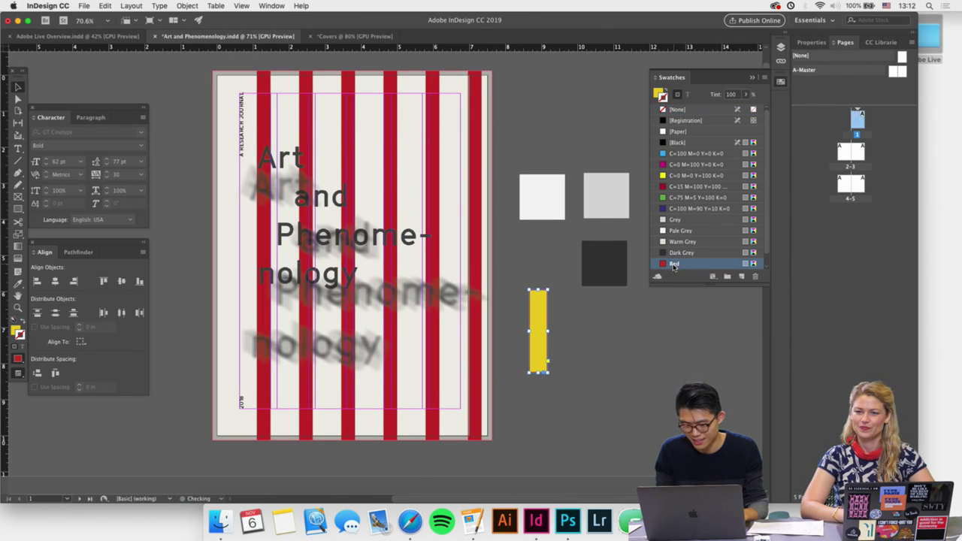
left_click(476, 361)
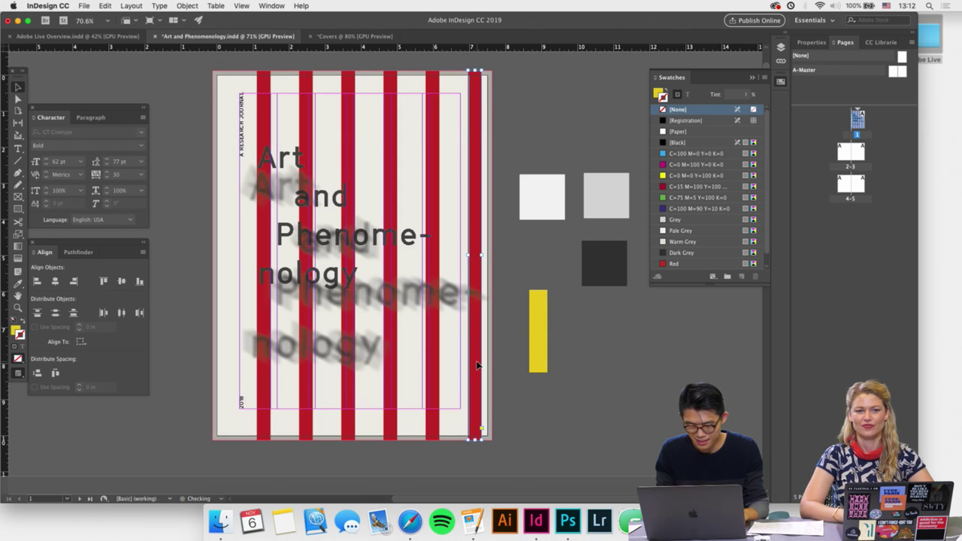
left_click(327, 37)
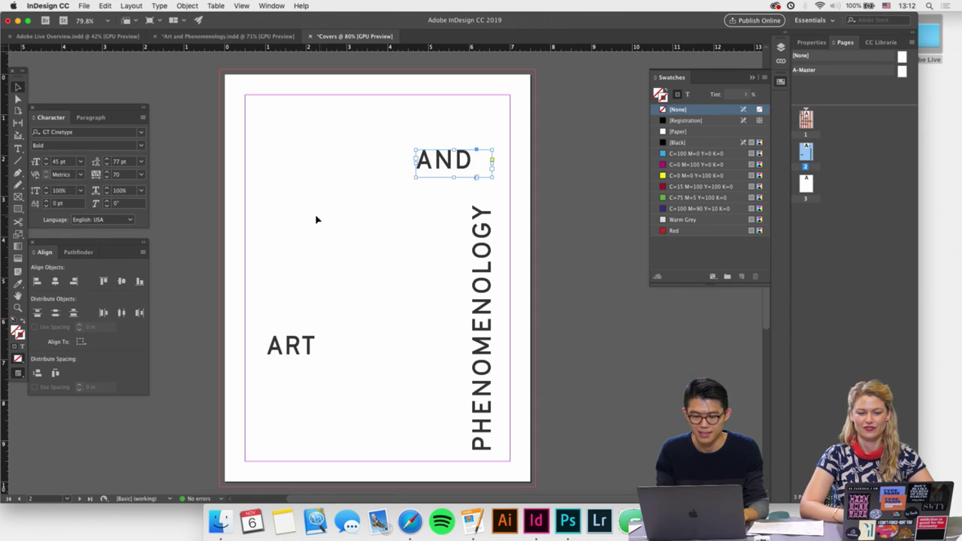
key("ctrl+v")
left_click_drag(389, 266, 567, 261)
left_click(554, 263)
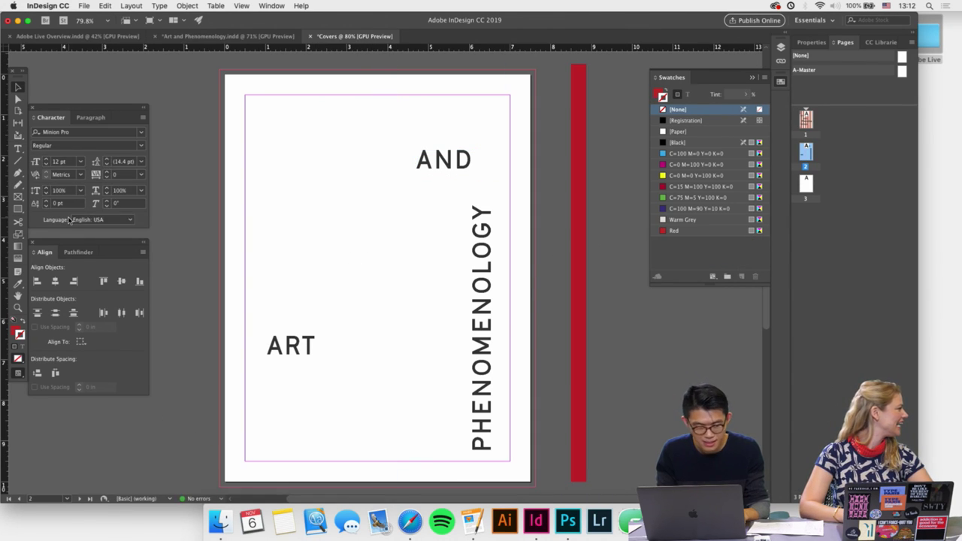
Draw a small red ellipse near the page centre with the Ellipse tool.
left_click(18, 208)
left_click_drag(18, 208, 55, 229)
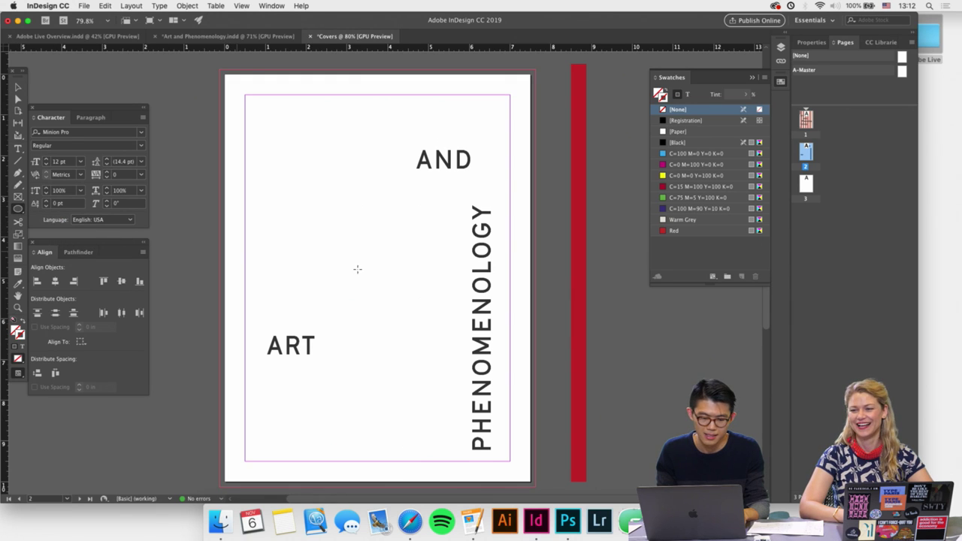
left_click_drag(356, 266, 369, 277)
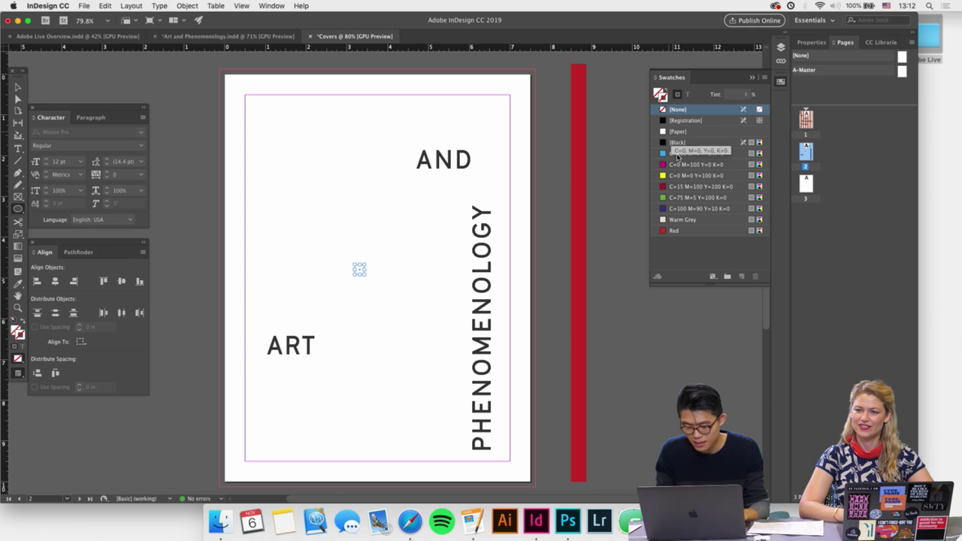
left_click(674, 232)
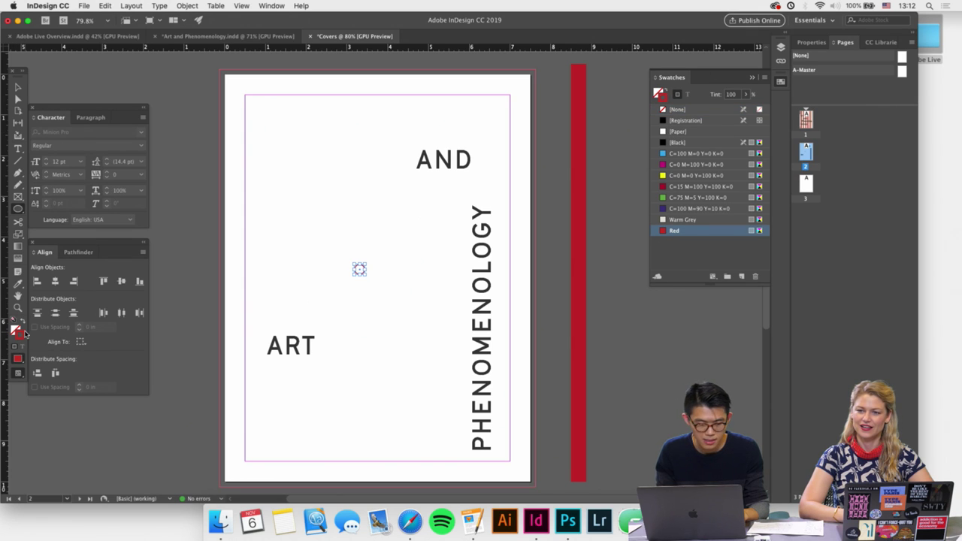
left_click(23, 322)
left_click(166, 92)
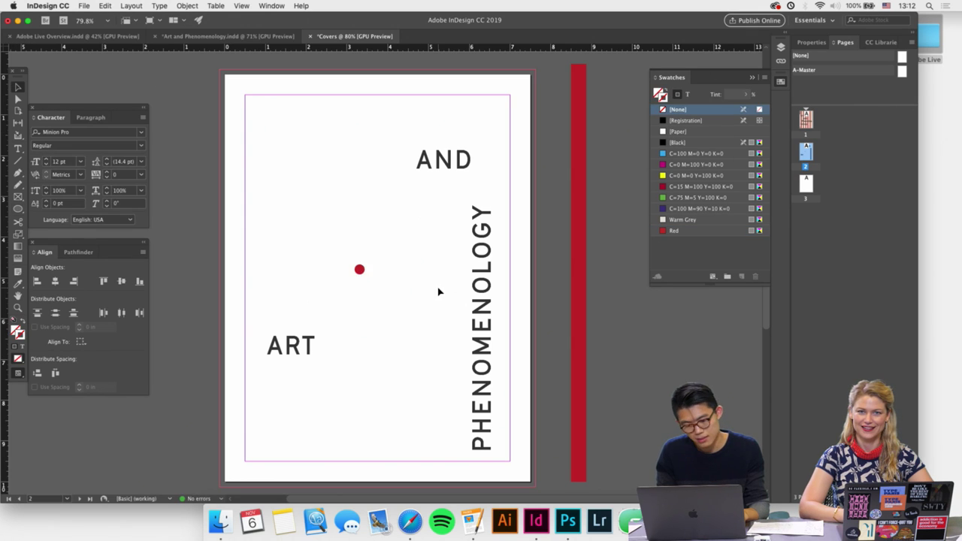
scroll(348, 275, "up", 3)
scroll(336, 265, "down", 2)
left_click(336, 265)
scroll(336, 265, "up", 1)
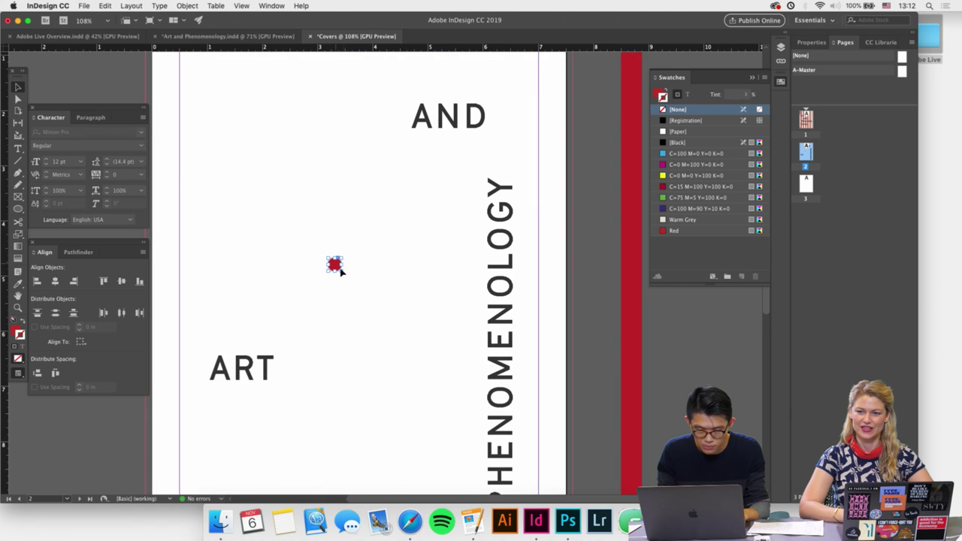
left_click(344, 280)
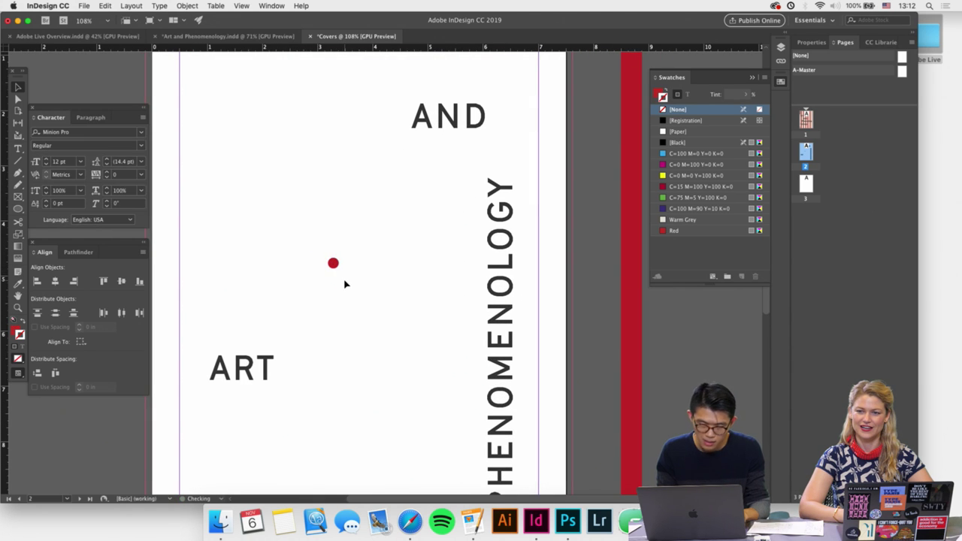
scroll(345, 282, "down", 1)
Place red dots above ART, below AND and at the foot of PHENOMENOLOGY.
left_click_drag(250, 321, 257, 329)
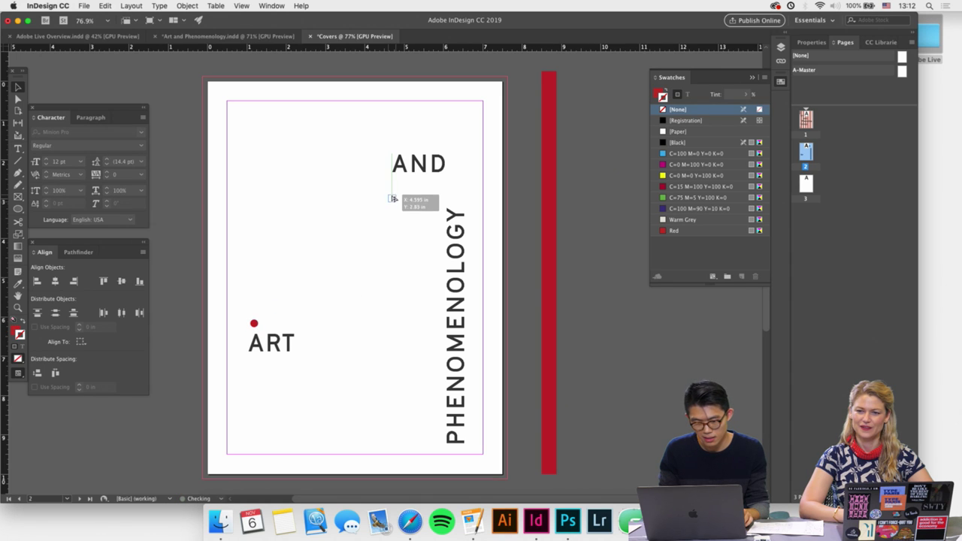
left_click_drag(391, 187, 393, 185)
scroll(394, 185, "up", 1)
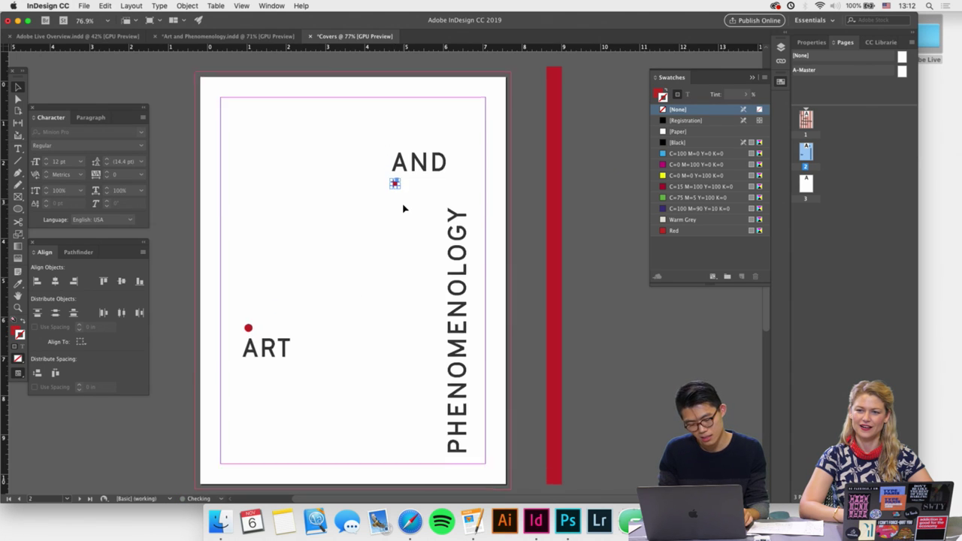
left_click_drag(456, 230, 445, 219)
scroll(430, 284, "down", 3)
scroll(430, 284, "up", 1)
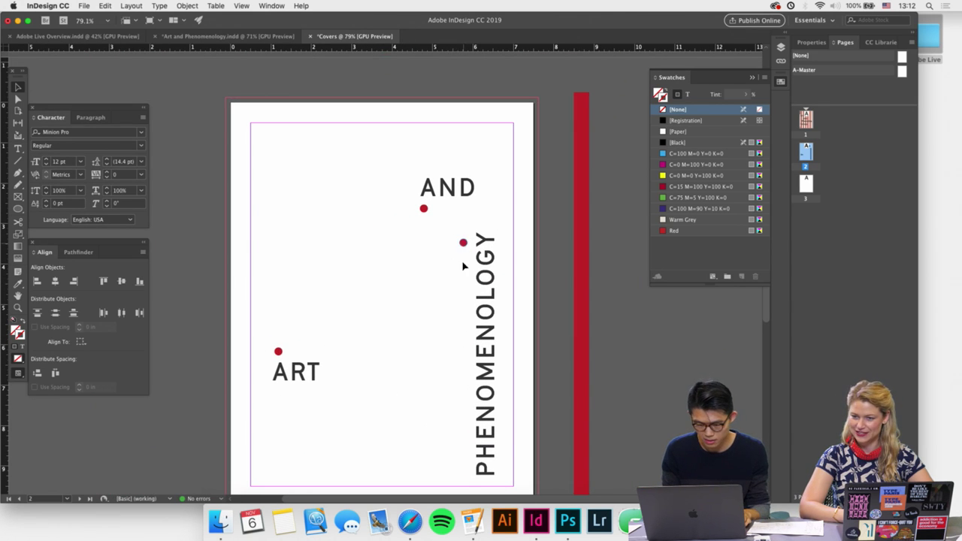
left_click_drag(463, 242, 466, 470)
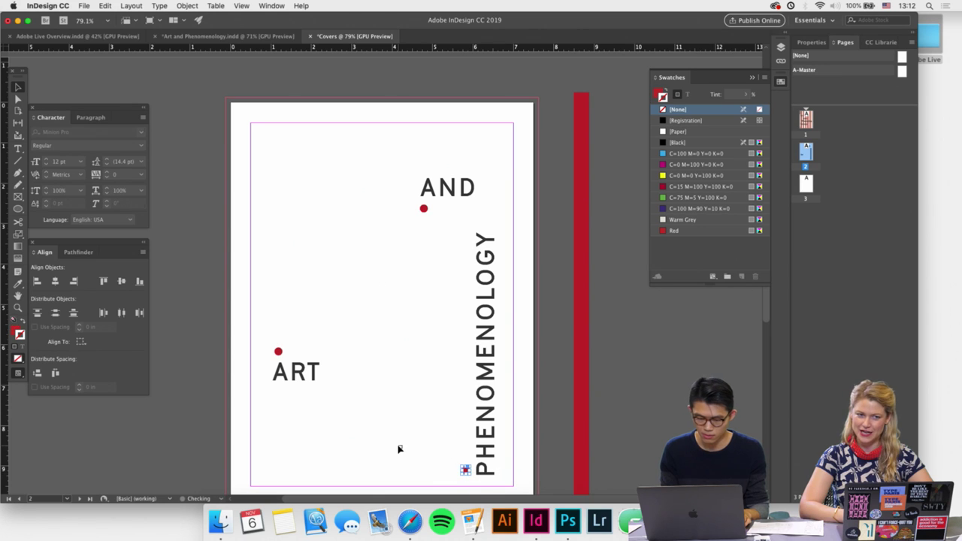
left_click(399, 449)
left_click(277, 353)
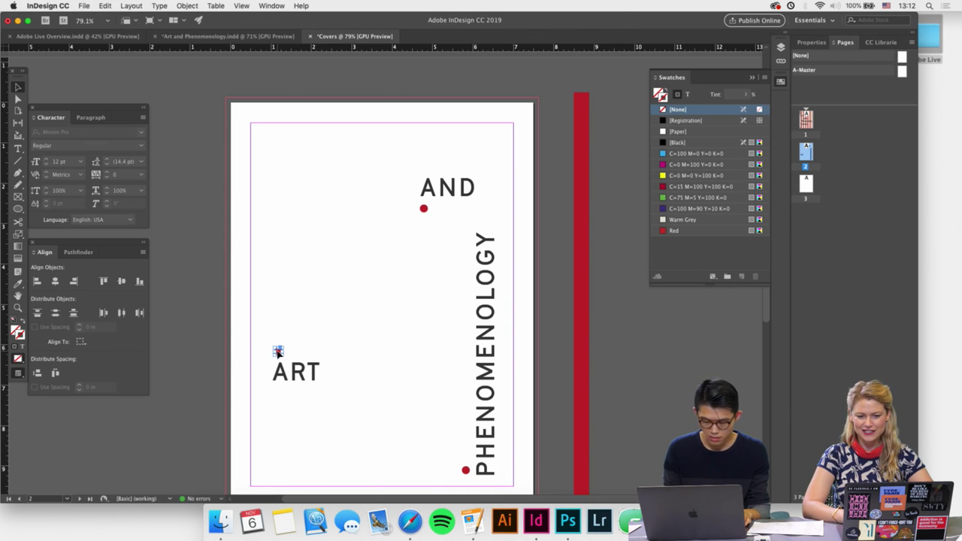
left_click(412, 336)
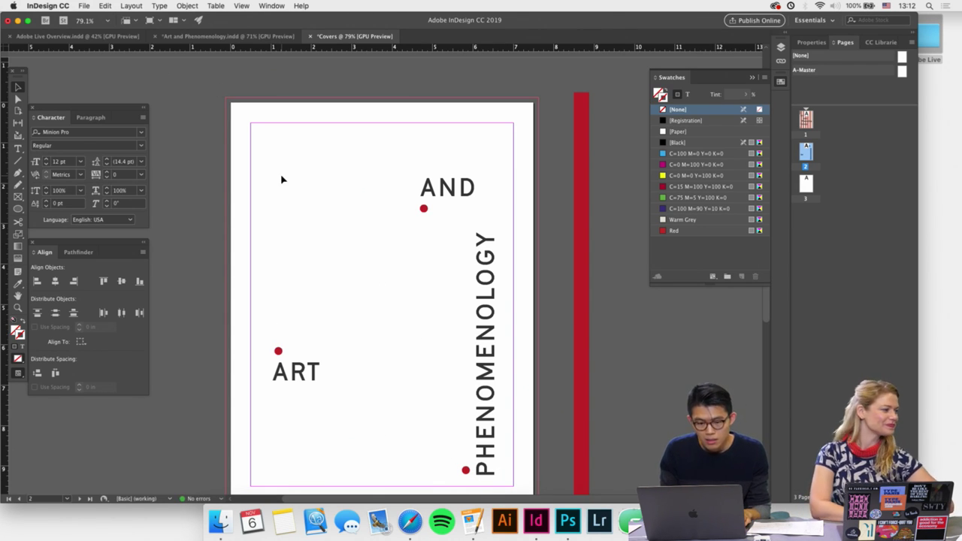
scroll(284, 183, "down", 2)
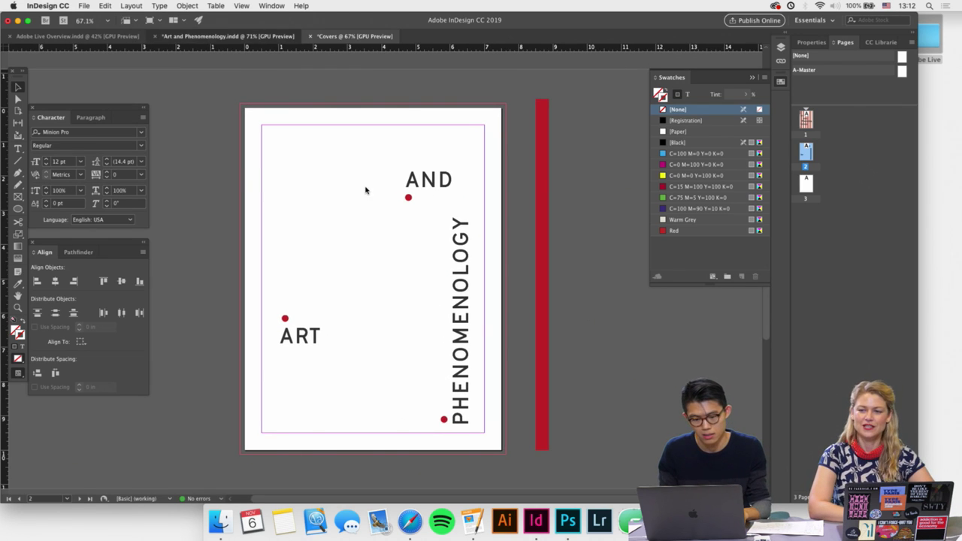
key("super+grave")
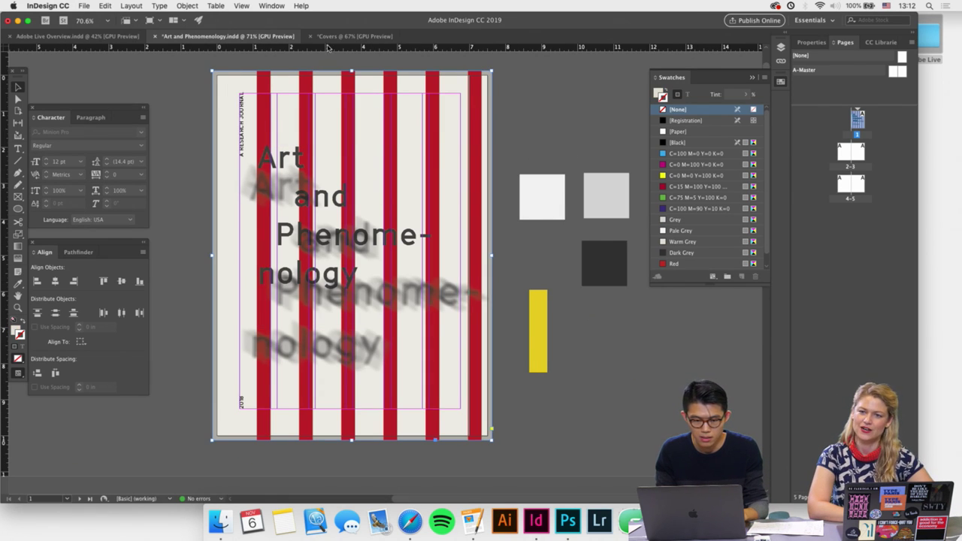
Align the beige background frame to the page and lock it in the Layers panel.
left_click(331, 38)
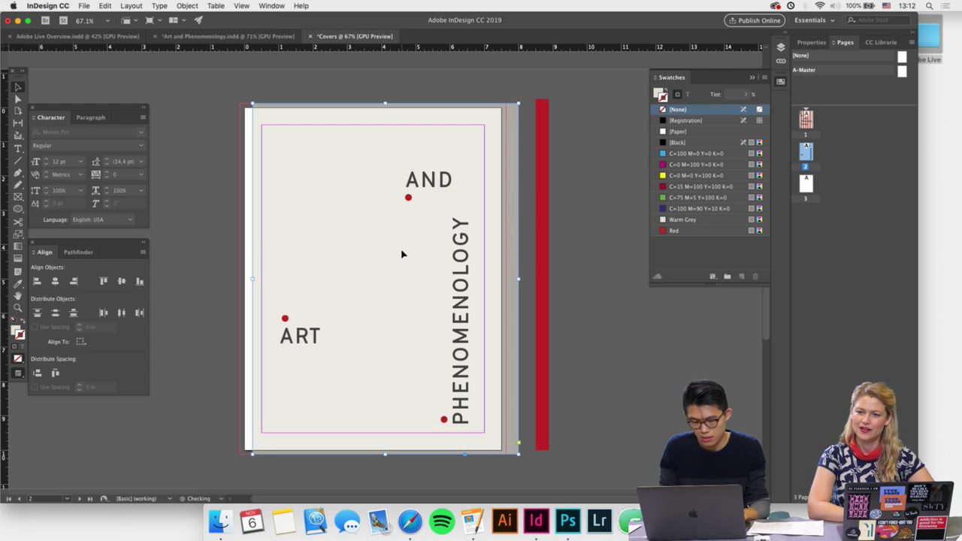
left_click_drag(348, 243, 338, 242)
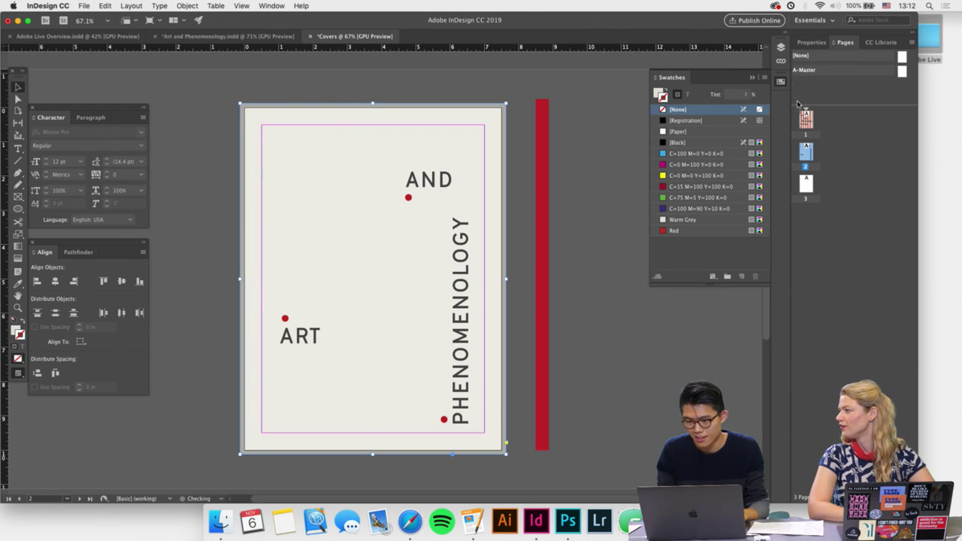
left_click(781, 48)
left_click(665, 145)
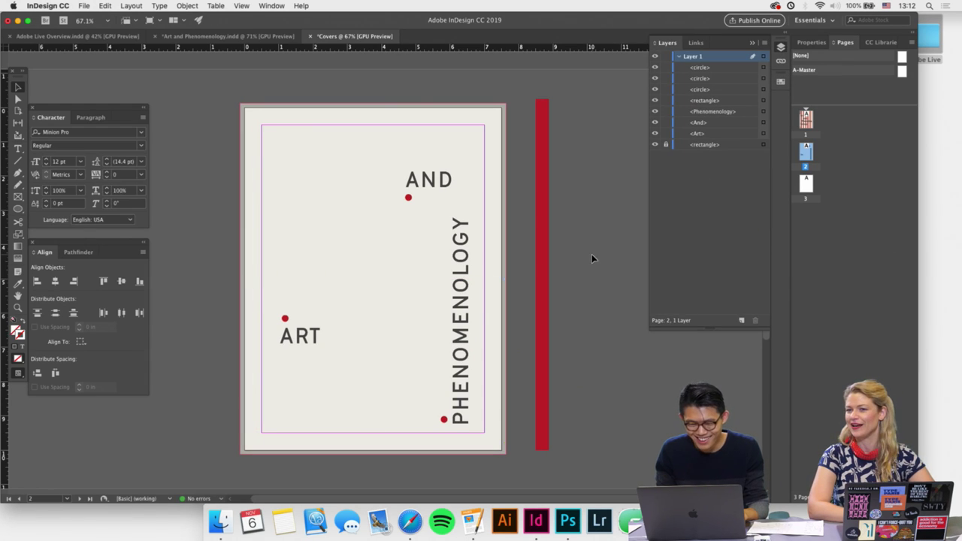
left_click(408, 196)
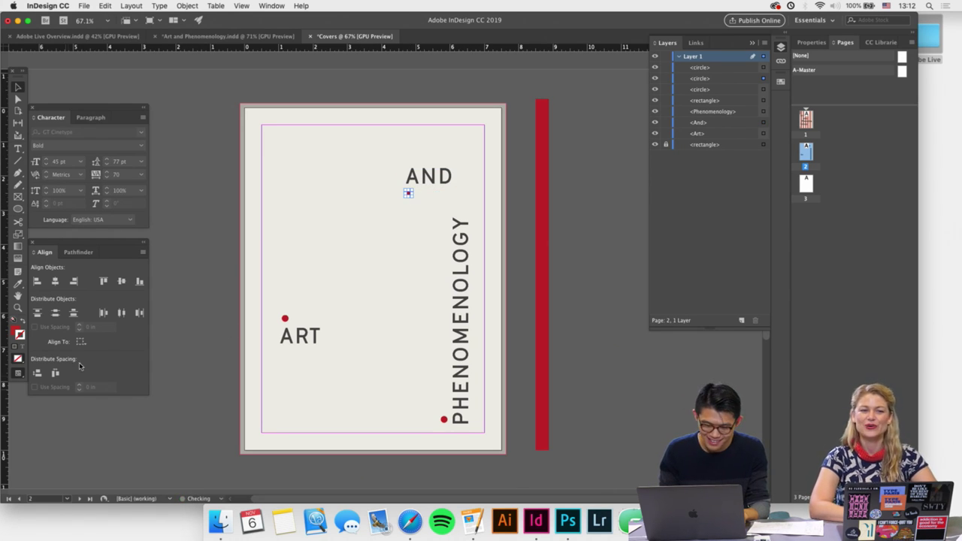
Paste the vertical A Research Journal and 2018 labels onto the Covers left margin, shortening the 2018 frame.
left_click(225, 36)
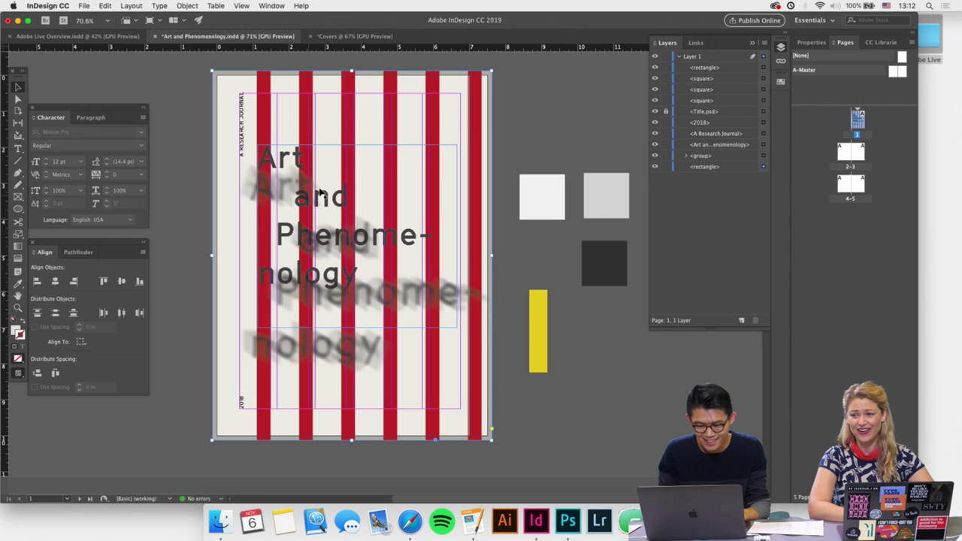
left_click(242, 102)
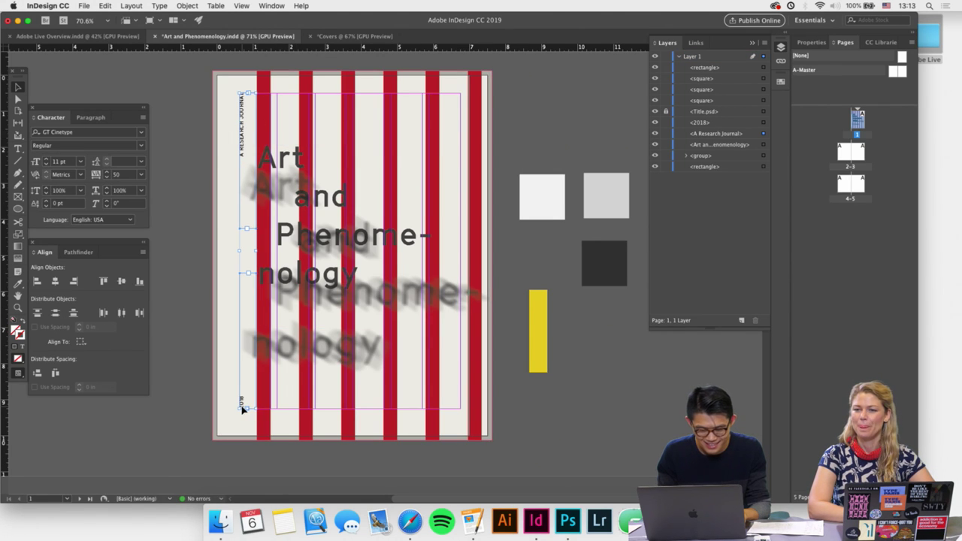
key("super+grave")
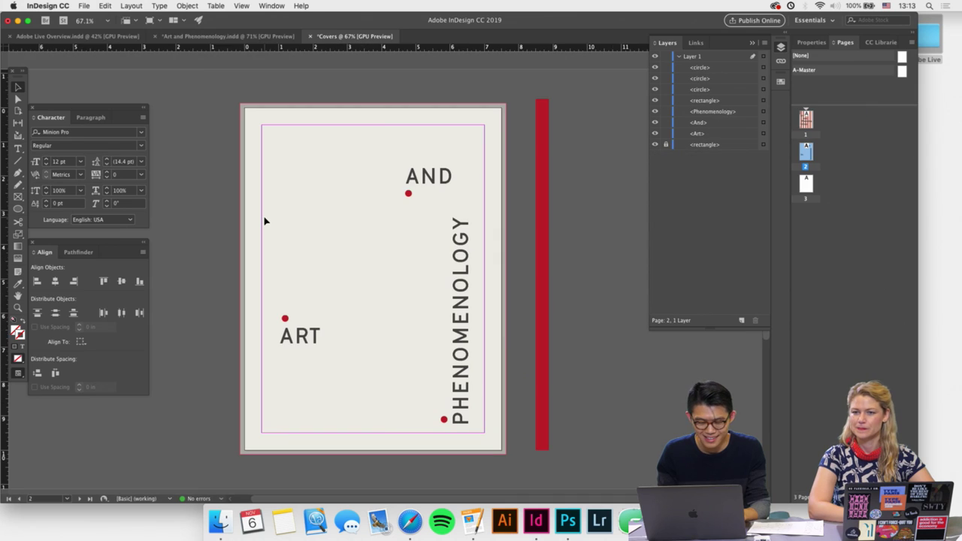
key("super+v")
left_click_drag(390, 179, 266, 176)
left_click(222, 271)
scroll(265, 447, "up", 3)
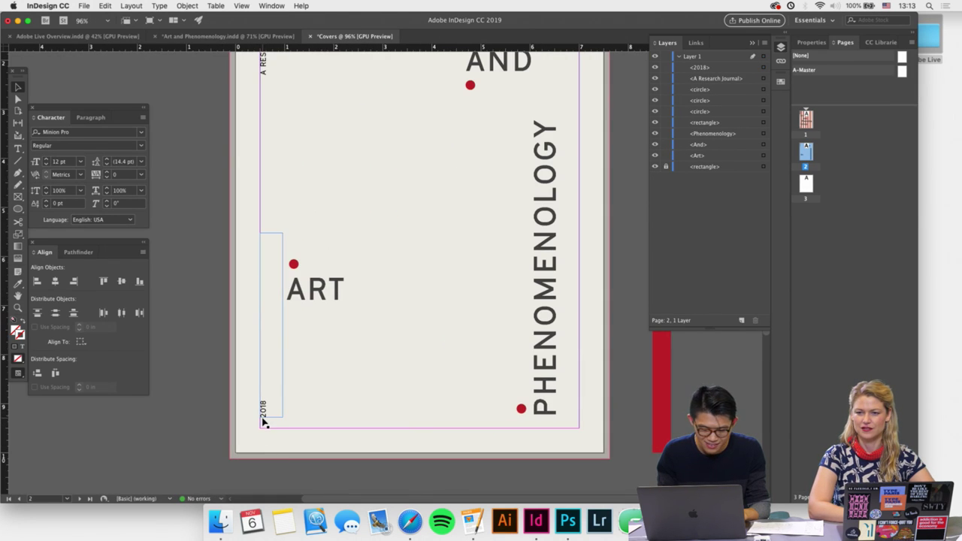
left_click_drag(263, 422, 265, 430)
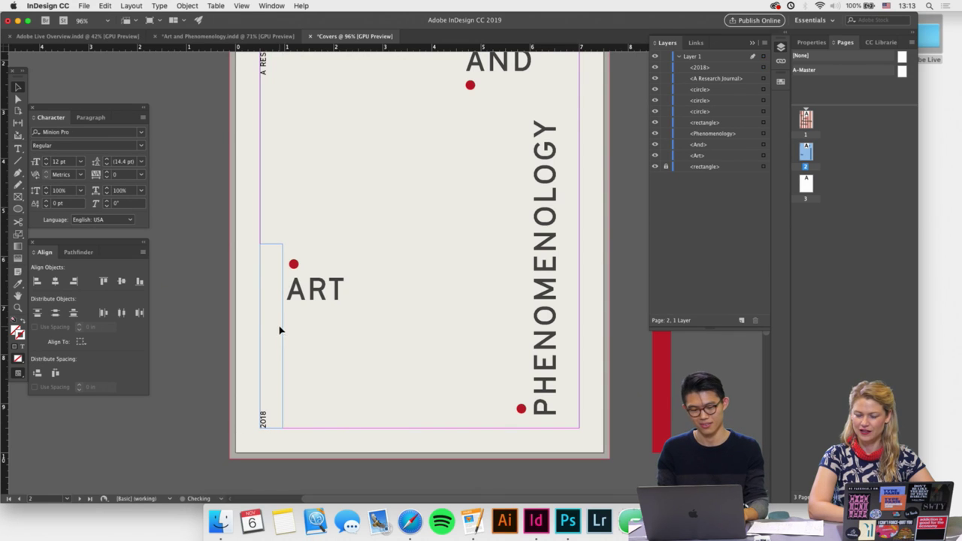
left_click_drag(272, 245, 273, 383)
left_click(221, 366)
scroll(221, 366, "down", 2)
scroll(231, 366, "up", 1)
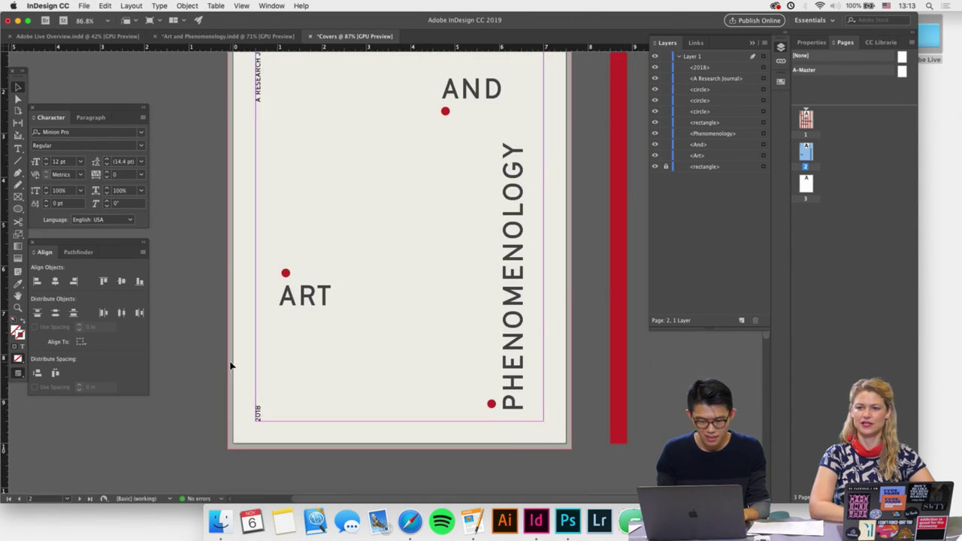
scroll(242, 268, "up", 3)
Move the A Research Journal label down and realign its paragraph text.
left_click_drag(261, 218, 262, 380)
left_click(85, 118)
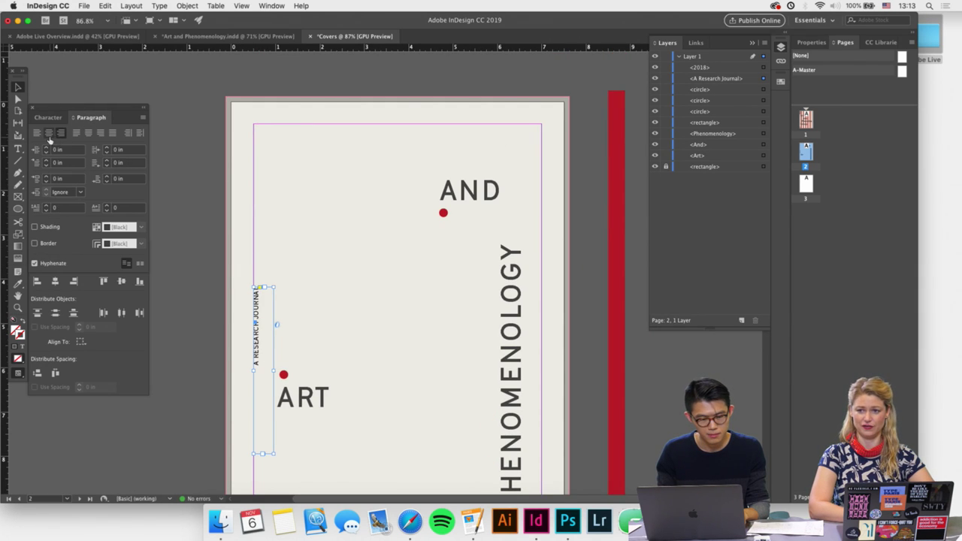
left_click(48, 132)
left_click(193, 198)
Duplicate the label to the page top and retype it as CONNECT THE DOTS.
left_click_drag(260, 382, 265, 216)
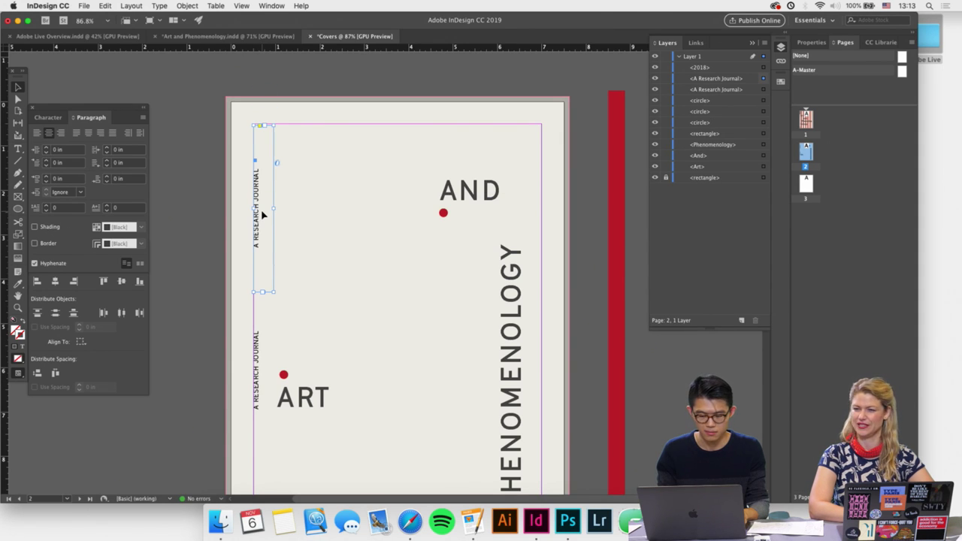
left_click(243, 180)
scroll(250, 177, "up", 1)
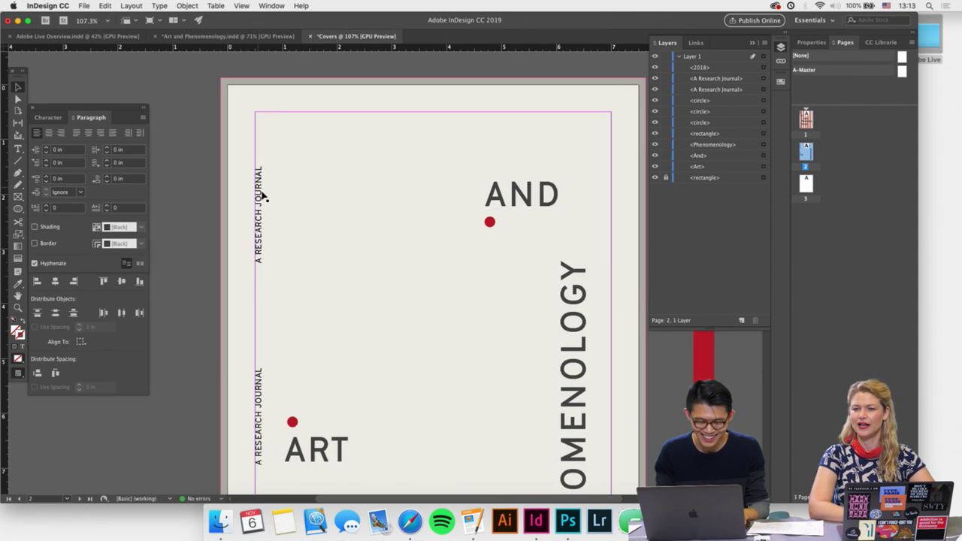
triple_click(259, 193)
left_click(61, 134)
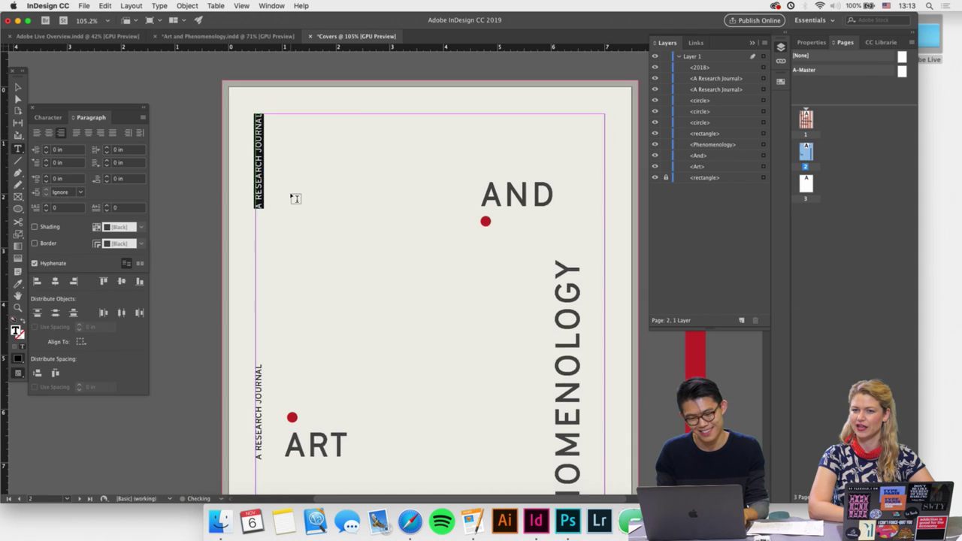
scroll(294, 197, "down", 2)
type("Con")
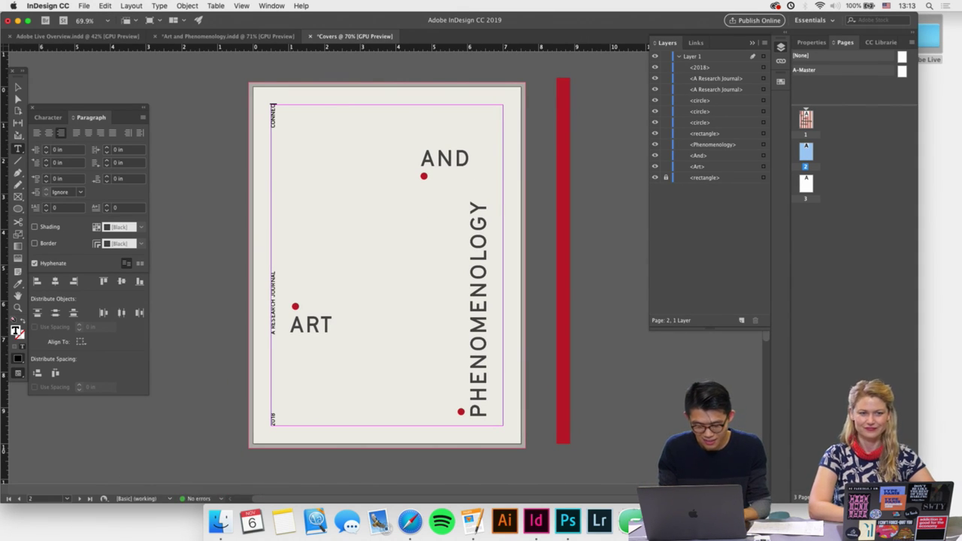
scroll(293, 196, "up", 1)
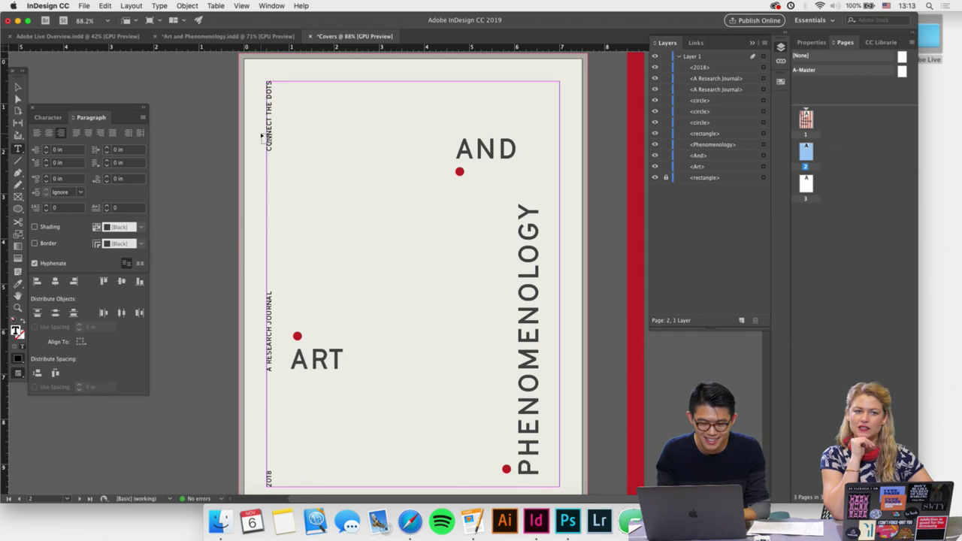
scroll(263, 136, "up", 1)
left_click(18, 87)
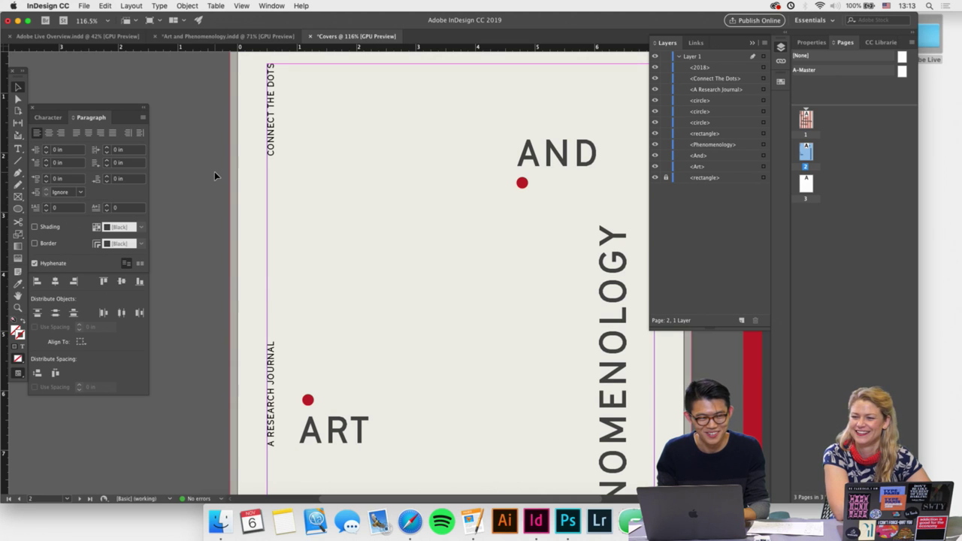
Shorten the CONNECT THE DOTS frame from the bottom.
scroll(214, 174, "down", 2)
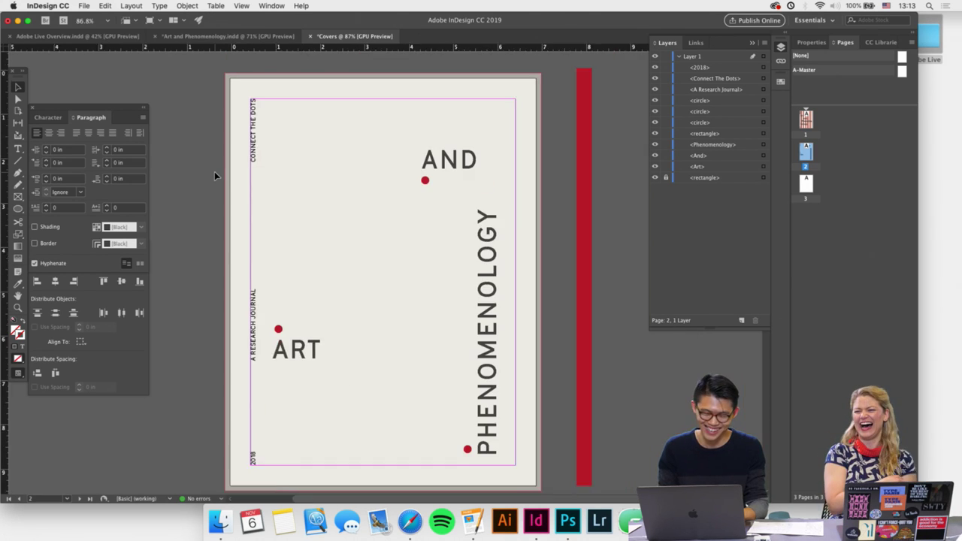
scroll(214, 173, "up", 1)
left_click(270, 155)
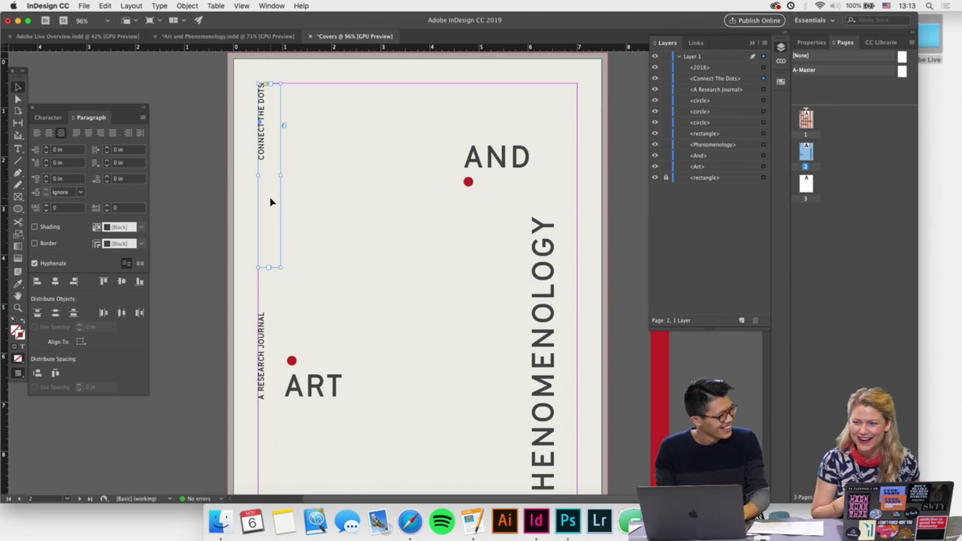
left_click_drag(269, 267, 268, 209)
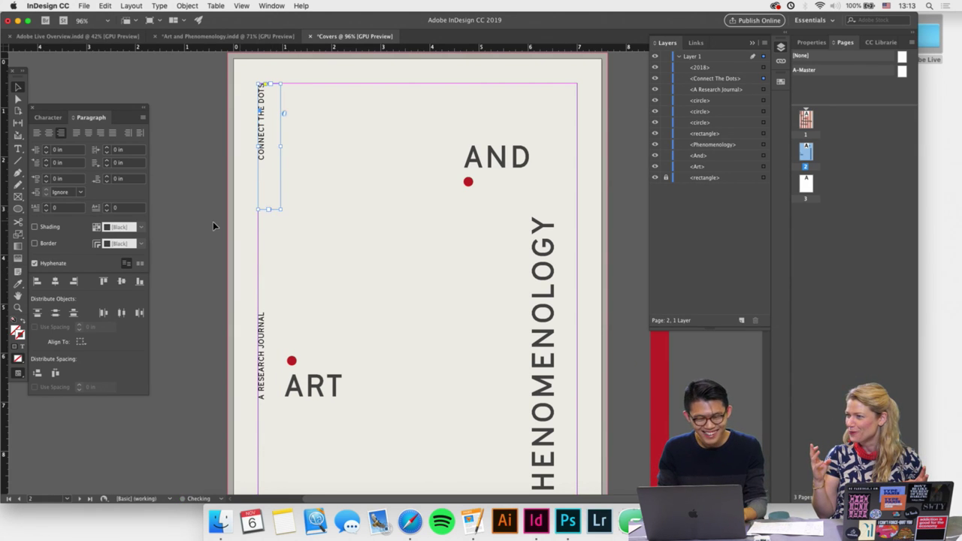
left_click(212, 221)
scroll(241, 252, "down", 1)
scroll(240, 251, "down", 2)
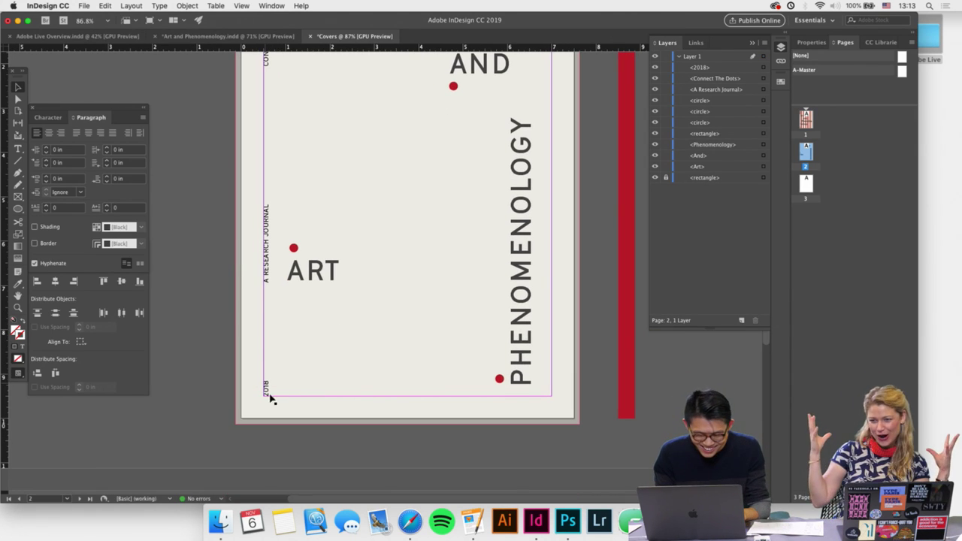
Move 2018 up and bottom-align A RESEARCH JOURNAL in a shortened frame.
left_click_drag(272, 400, 318, 198)
left_click_drag(268, 283, 274, 346)
left_click(36, 132)
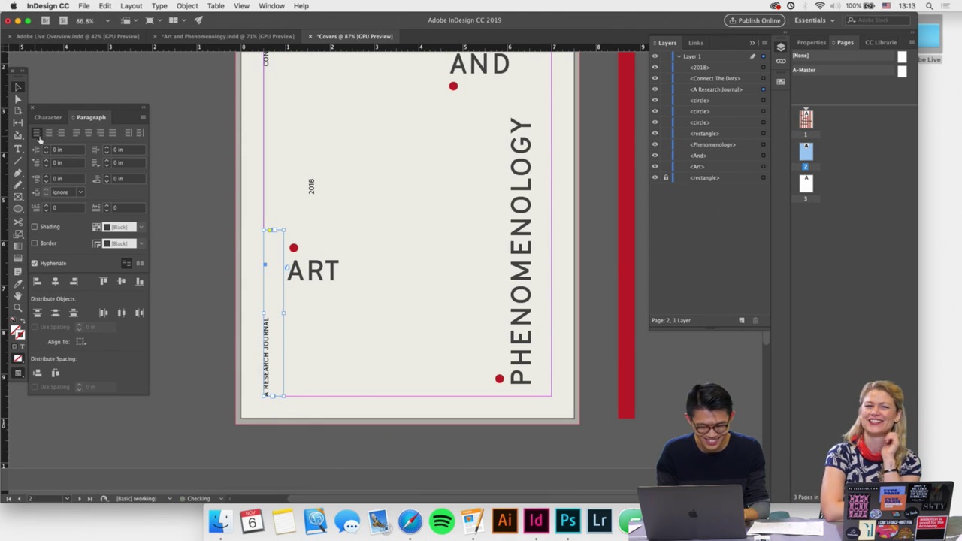
left_click_drag(274, 231, 274, 304)
left_click(265, 203)
scroll(301, 202, "up", 2)
Set the 2018 label on the left margin, realign its text and slide it midway down.
left_click_drag(325, 219, 271, 219)
key("super+shift+c")
left_click(231, 179)
scroll(265, 239, "down", 1)
scroll(271, 217, "up", 3)
scroll(271, 216, "down", 1)
left_click_drag(282, 267, 277, 276)
left_click(277, 346)
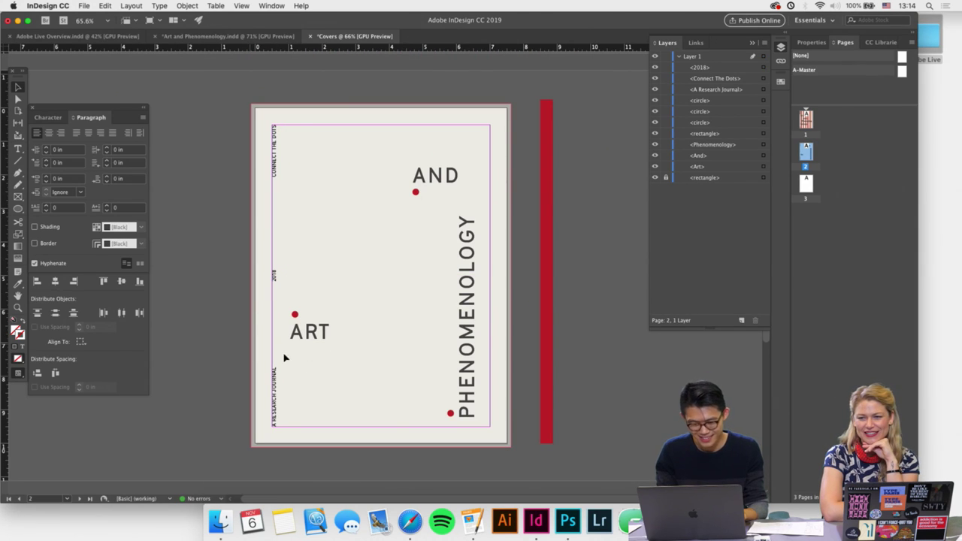
Shift ART and its red dot slightly right and check the result in Preview.
left_click_drag(342, 353, 300, 314)
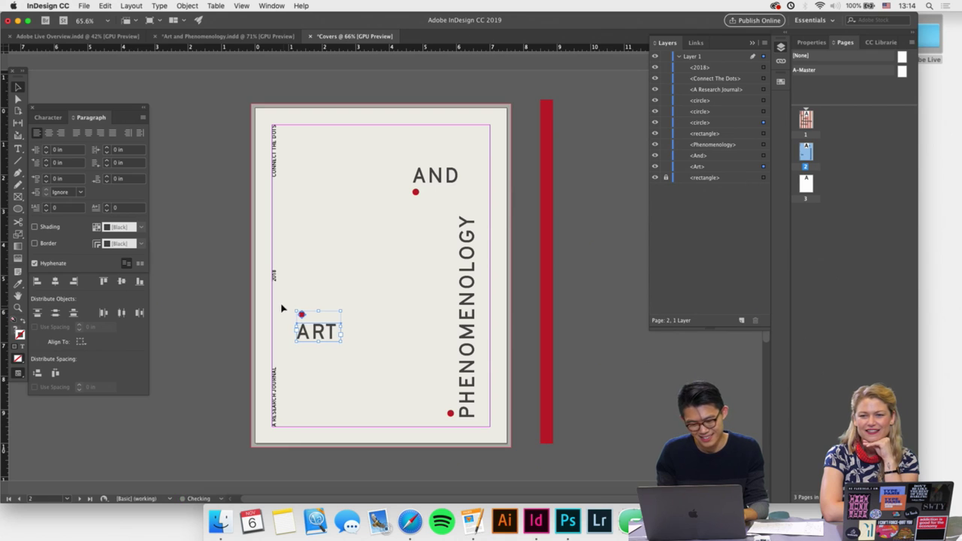
left_click(233, 348)
key("w")
scroll(273, 366, "up", 1)
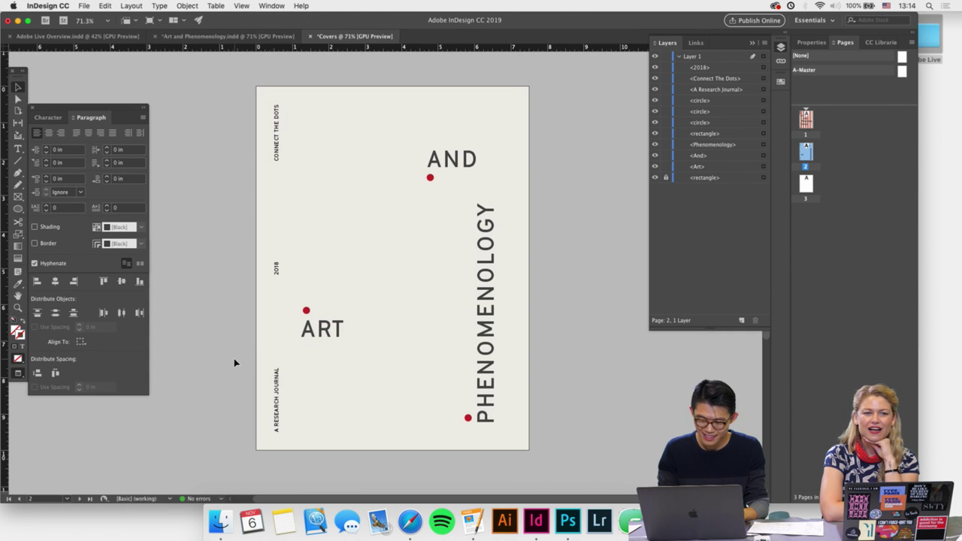
key("w")
scroll(299, 313, "up", 2)
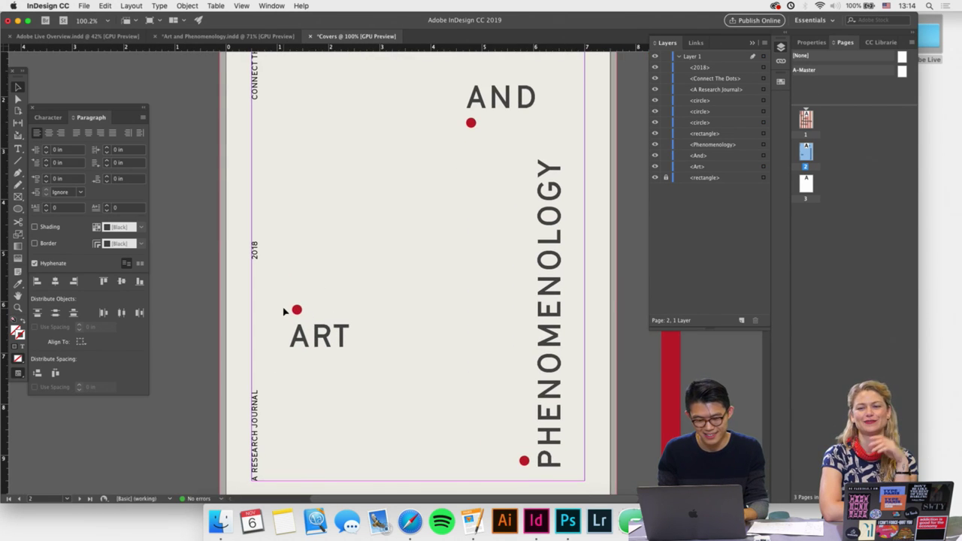
Shrink the red dot above ART and move it slightly right.
left_click(297, 309)
scroll(300, 309, "up", 3)
left_click_drag(306, 302, 301, 309)
scroll(302, 310, "up", 3)
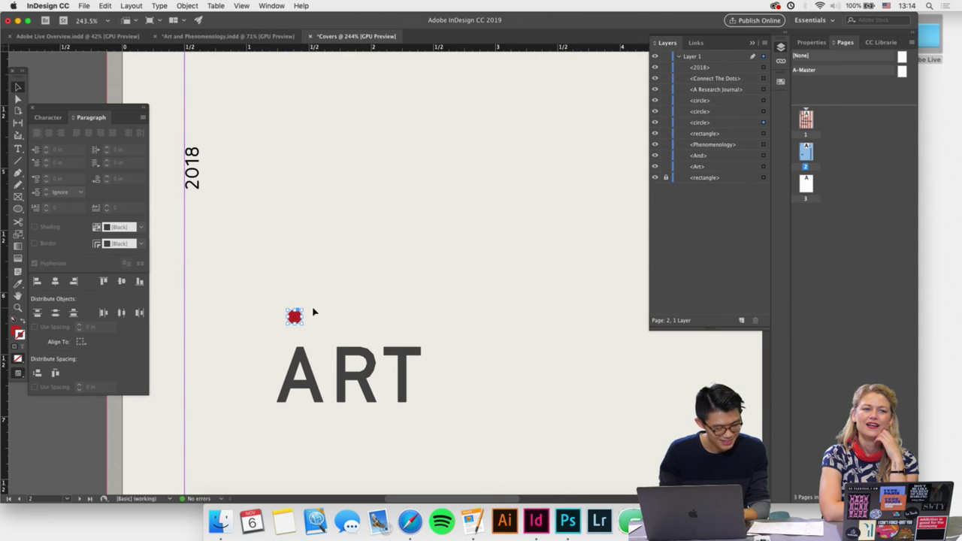
left_click_drag(315, 311, 315, 310)
left_click(428, 277)
scroll(428, 277, "down", 2)
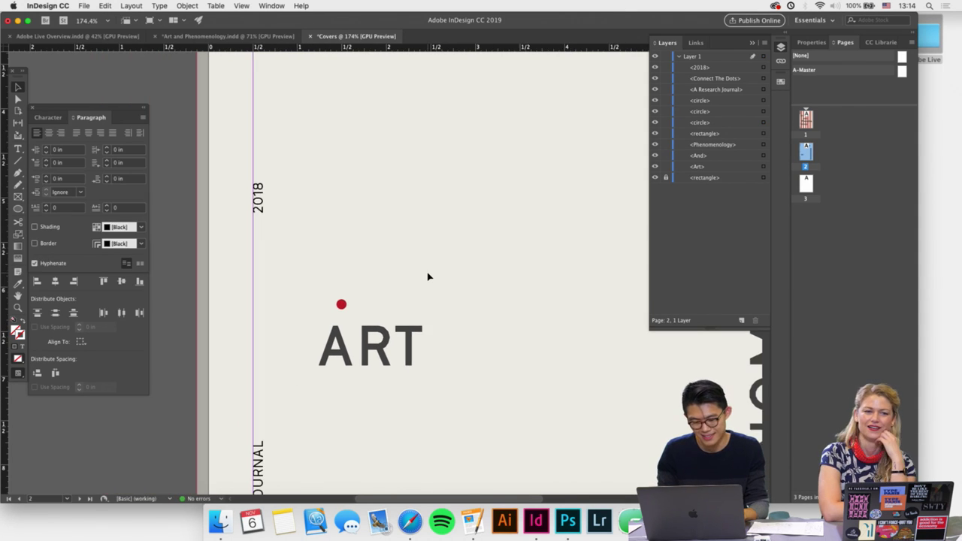
left_click(336, 308)
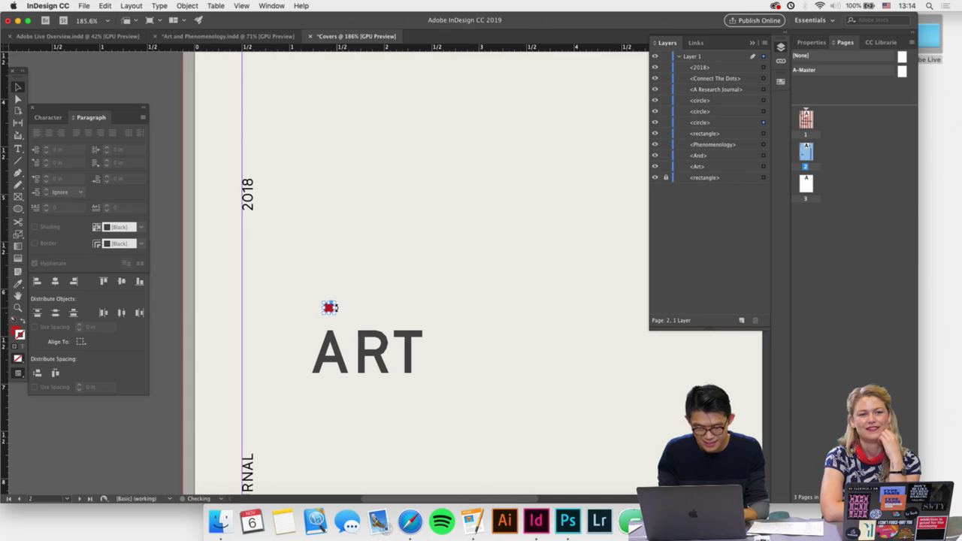
left_click(360, 307)
scroll(365, 307, "down", 3)
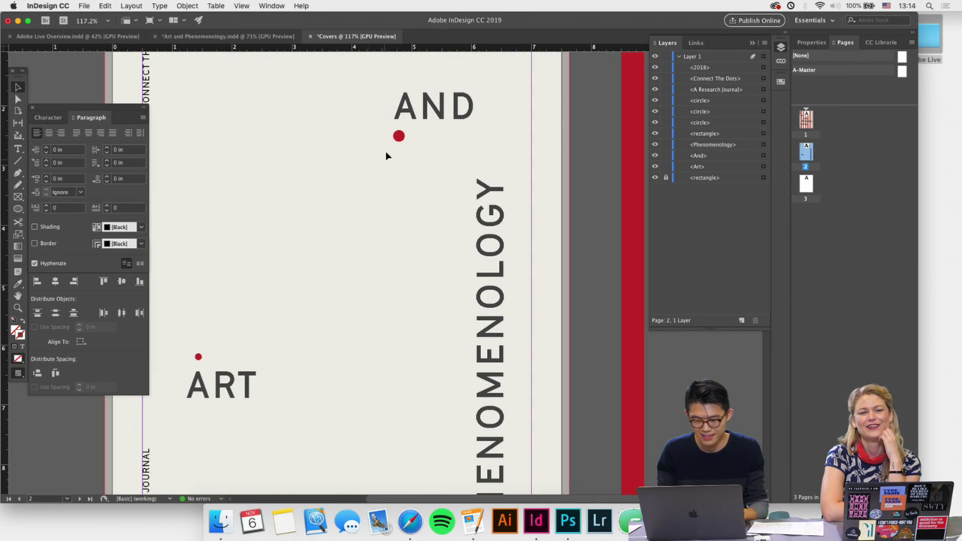
Replace the dot under AND with an Alt-dragged copy of the ART dot.
left_click(455, 113)
key("Delete")
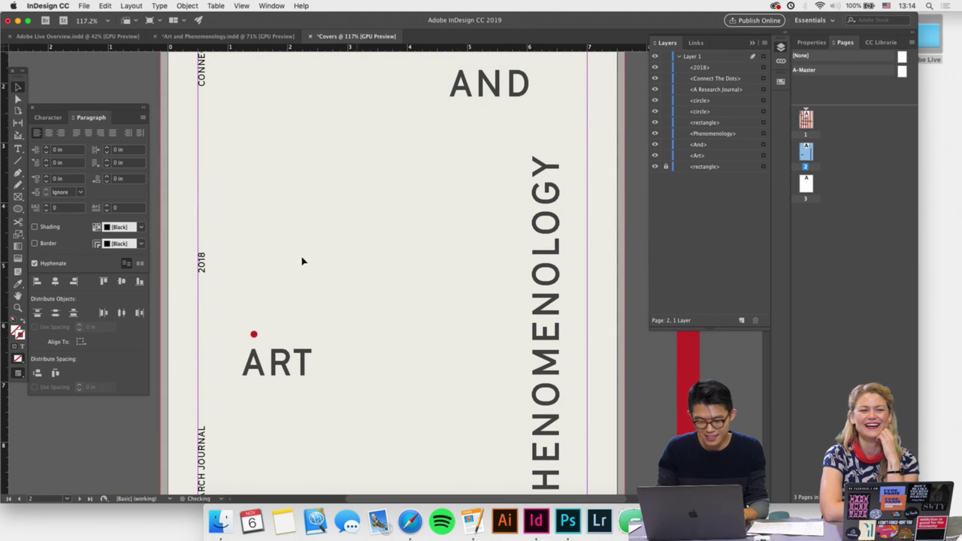
left_click_drag(258, 329, 451, 112)
scroll(441, 213, "down", 2)
scroll(441, 213, "down", 1)
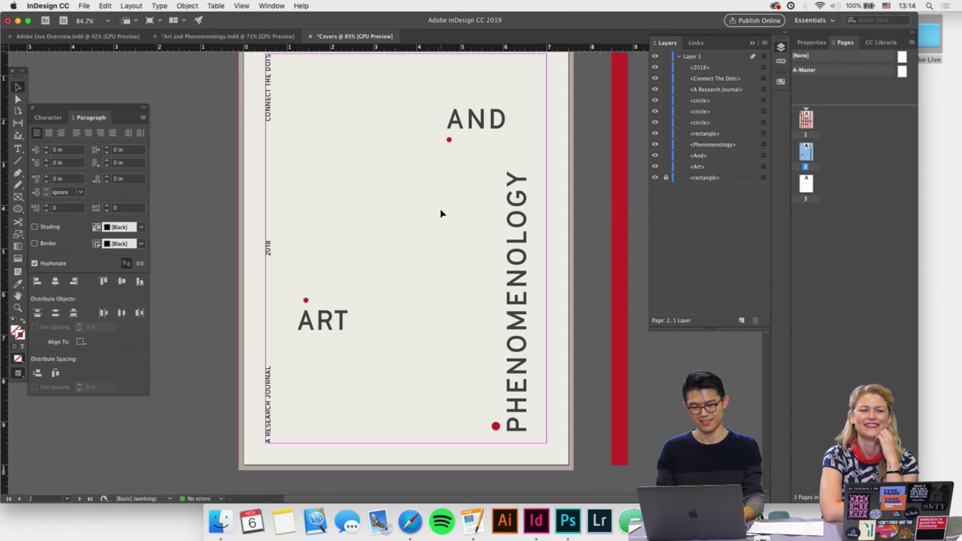
Remove the old dot above ART and draw a new one in its place.
left_click(306, 300)
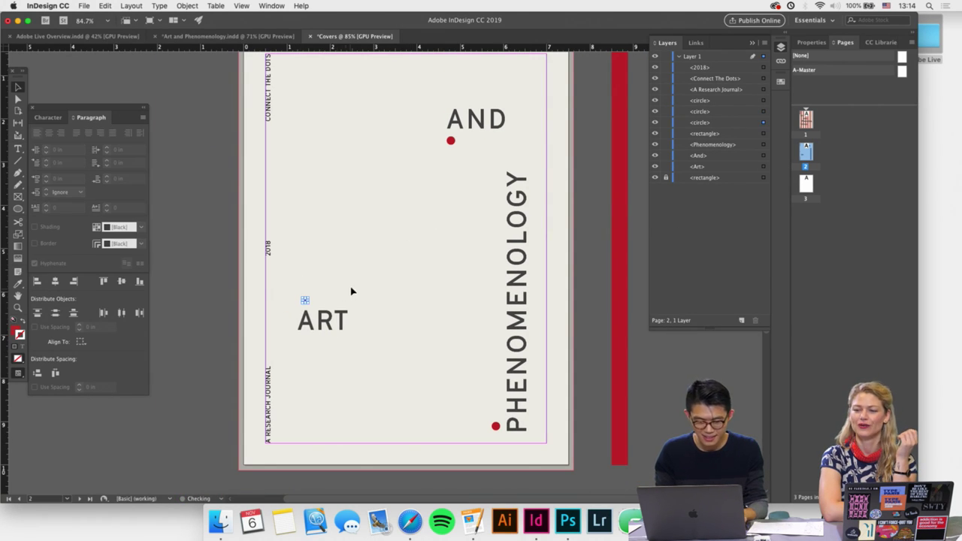
key("Right")
key("Right")
key("Right")
key("Right")
key("Right")
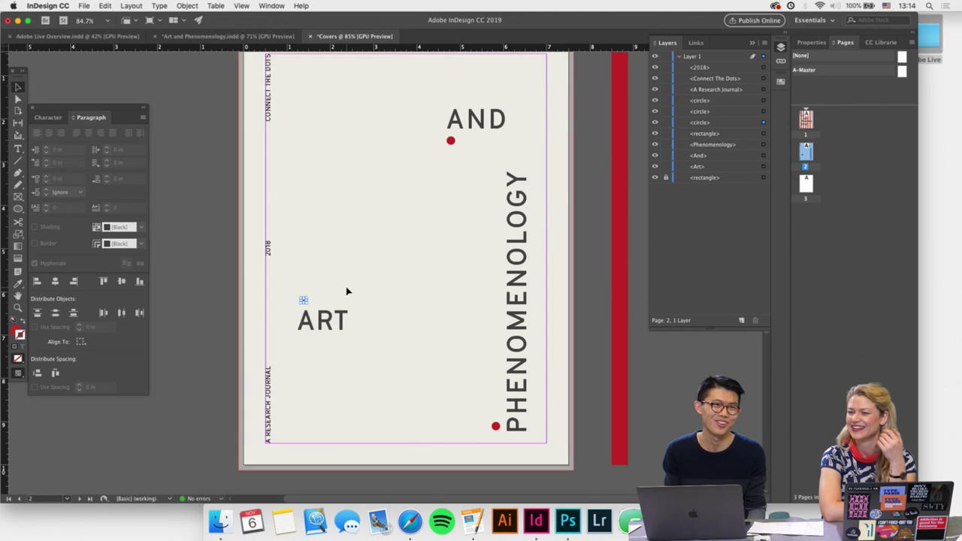
left_click(346, 291)
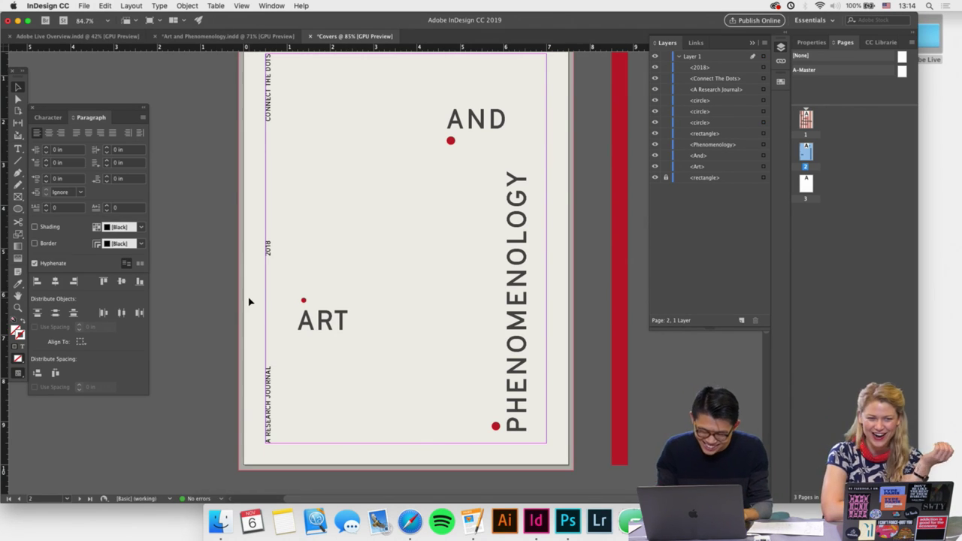
scroll(249, 301, "up", 2)
key("Delete")
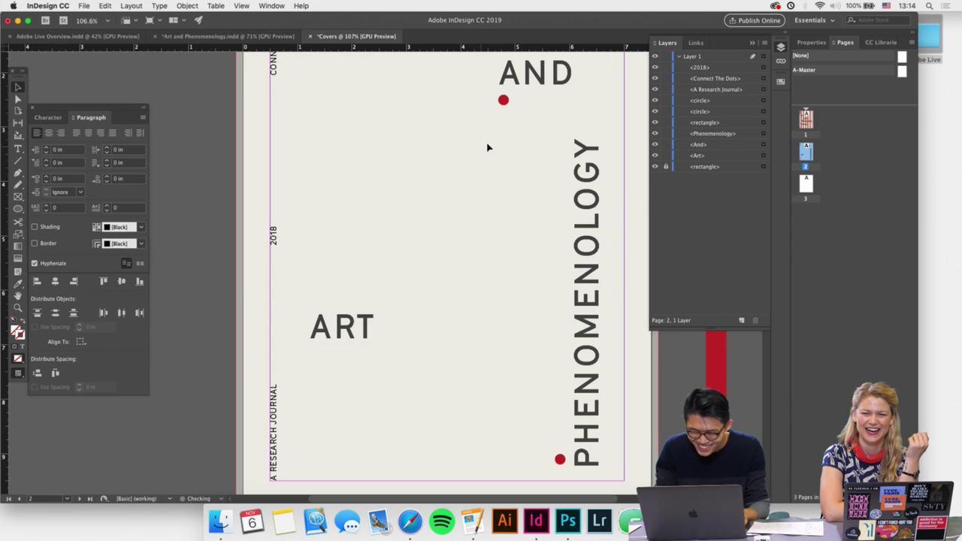
left_click_drag(299, 284, 322, 301)
scroll(428, 300, "down", 2)
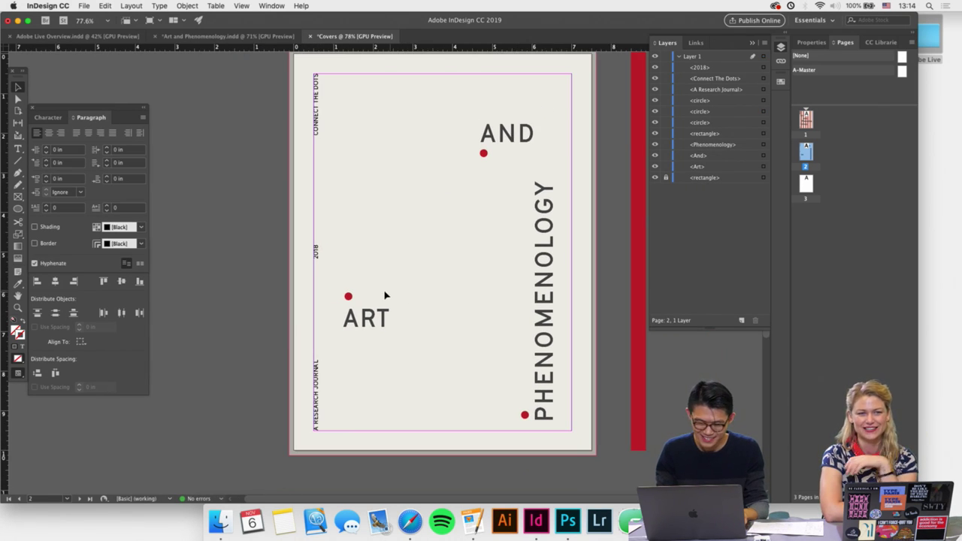
left_click(349, 296)
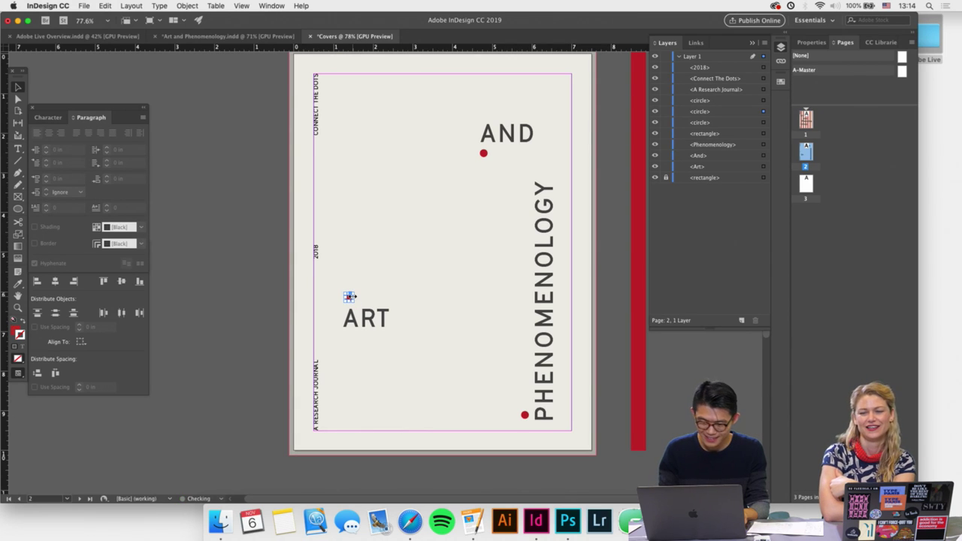
left_click(427, 289)
scroll(427, 291, "down", 1)
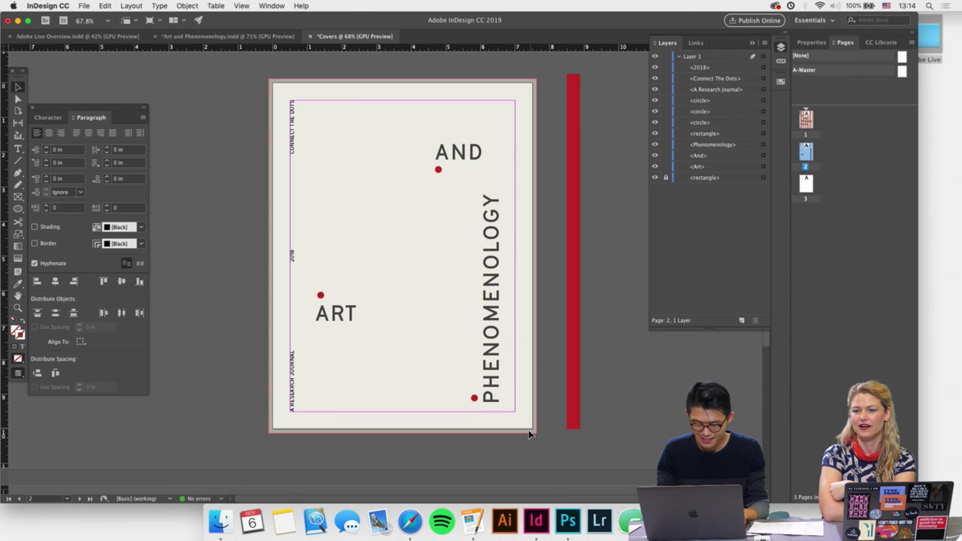
Nudge PHENOMENOLOGY and its dot right and down, then preview the cover.
left_click_drag(531, 432, 457, 329)
key("Right")
key("Down")
key("Down")
key("Down")
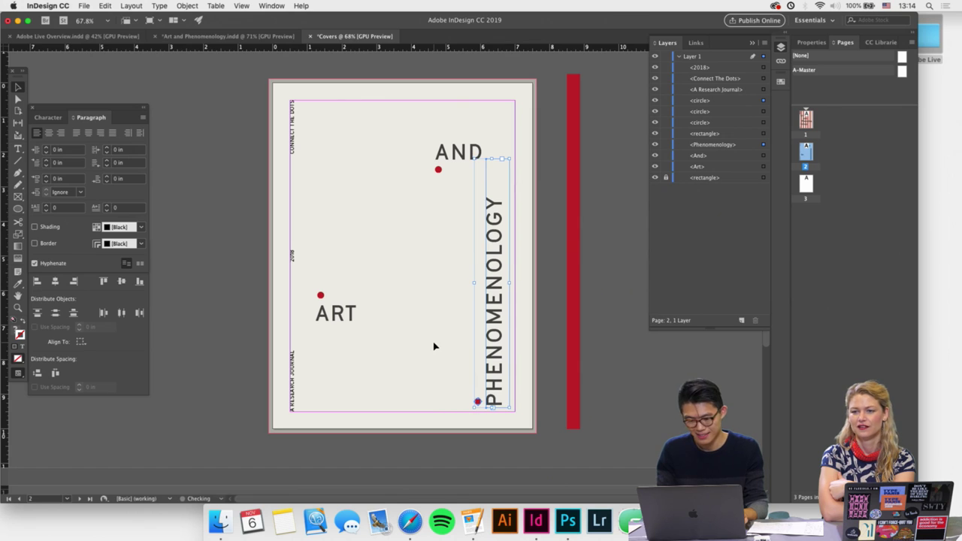
left_click(614, 398)
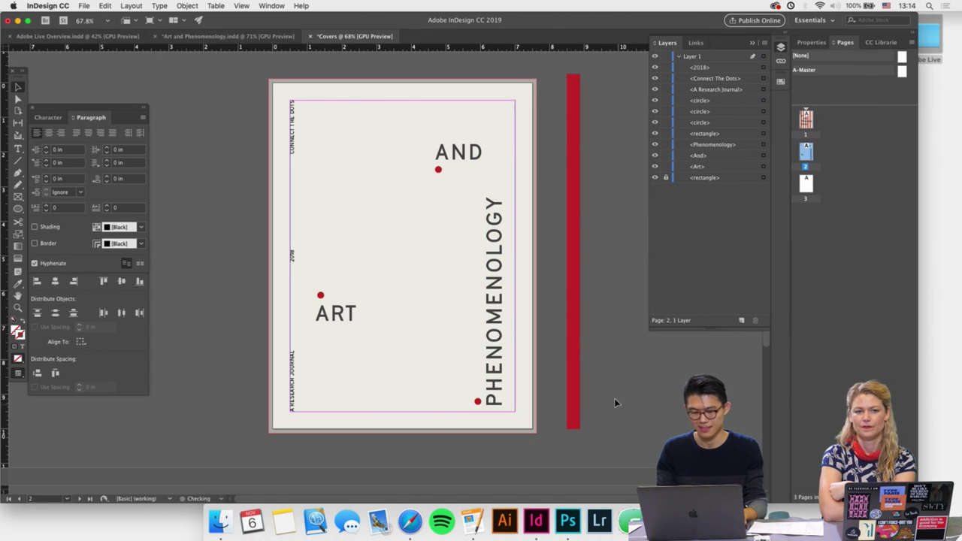
key("w")
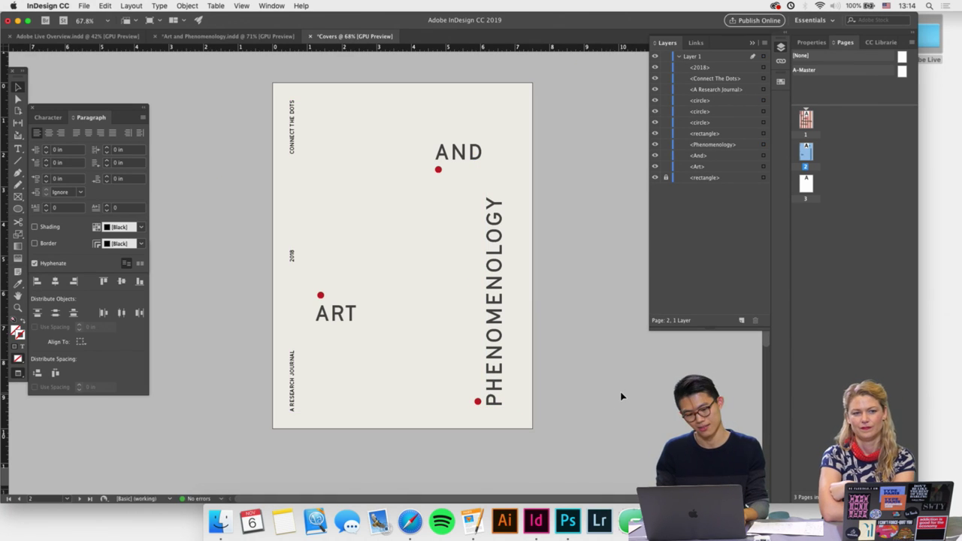
Go to the blank third page of Covers with the Swatches panel shown.
key("w")
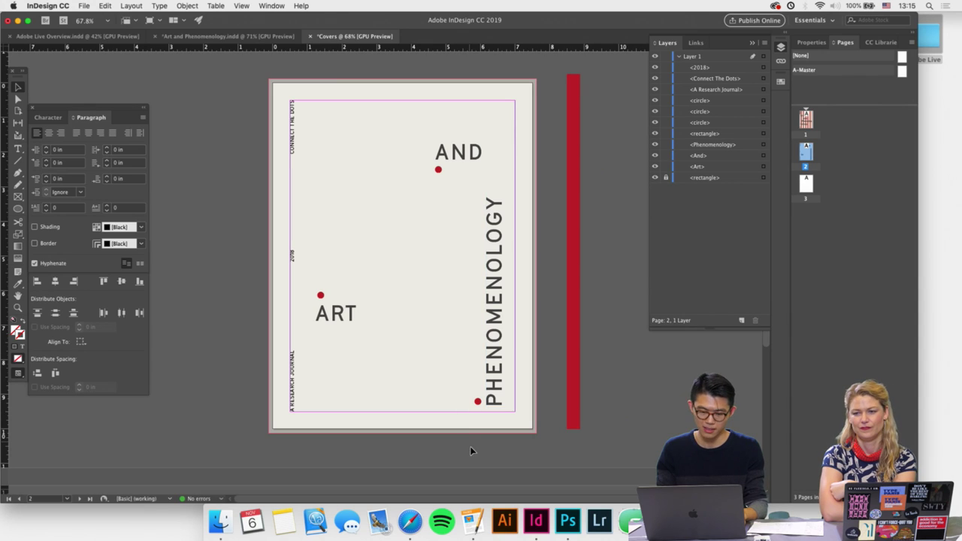
double_click(808, 186)
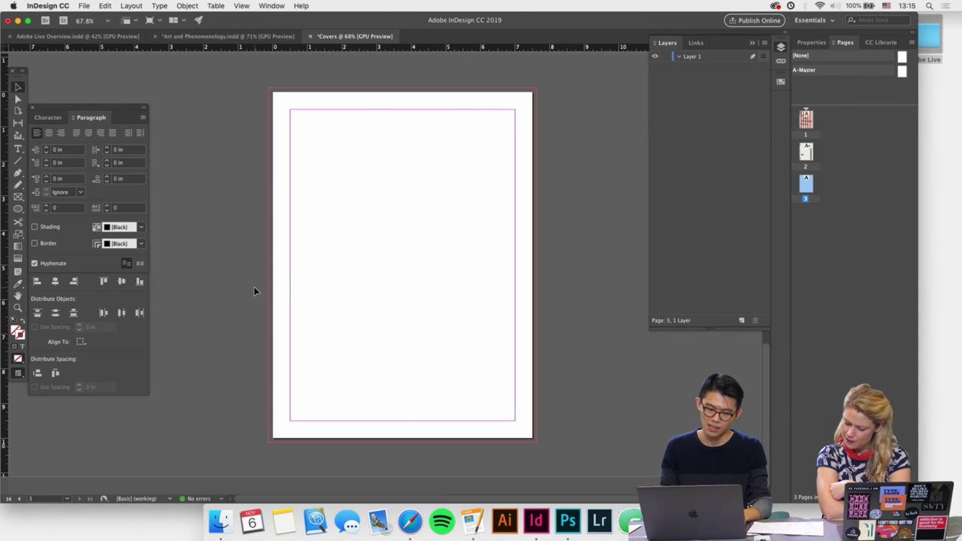
scroll(254, 290, "up", 1)
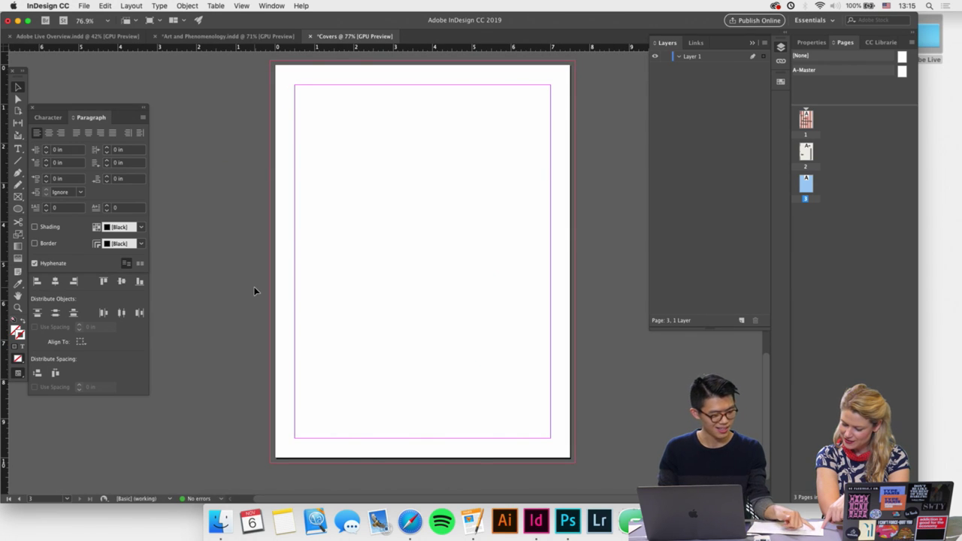
scroll(220, 303, "down", 1)
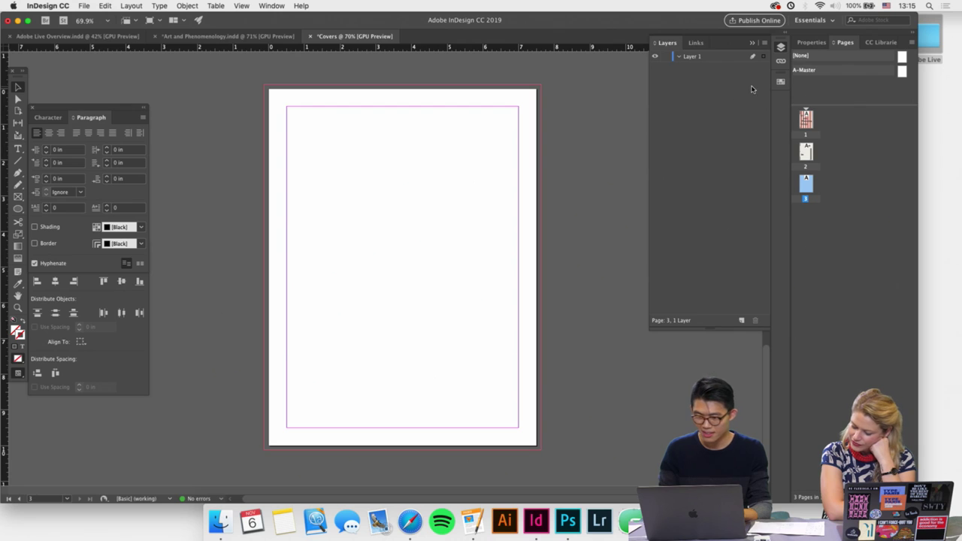
left_click(780, 83)
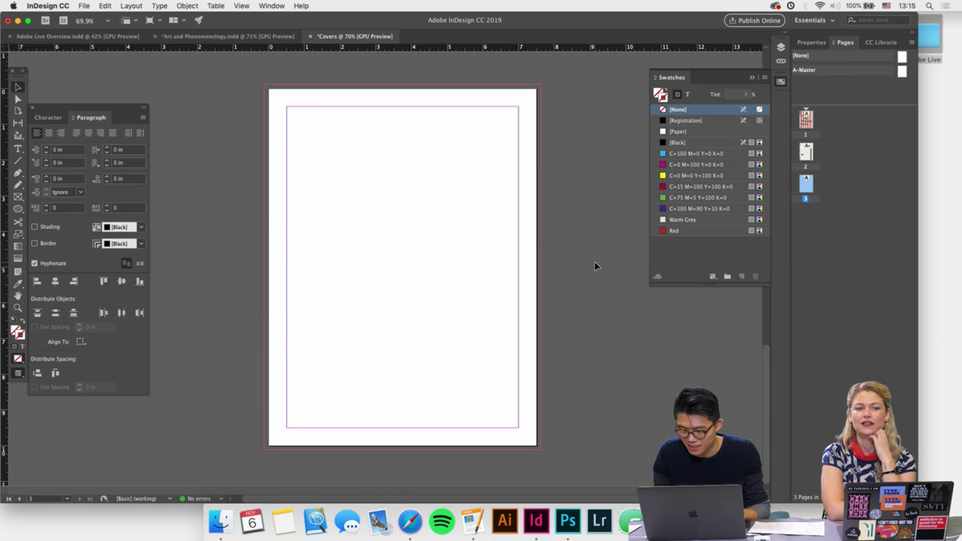
Drag the stacked Art and Phenomenology title frame onto Covers page 3.
left_click(189, 36)
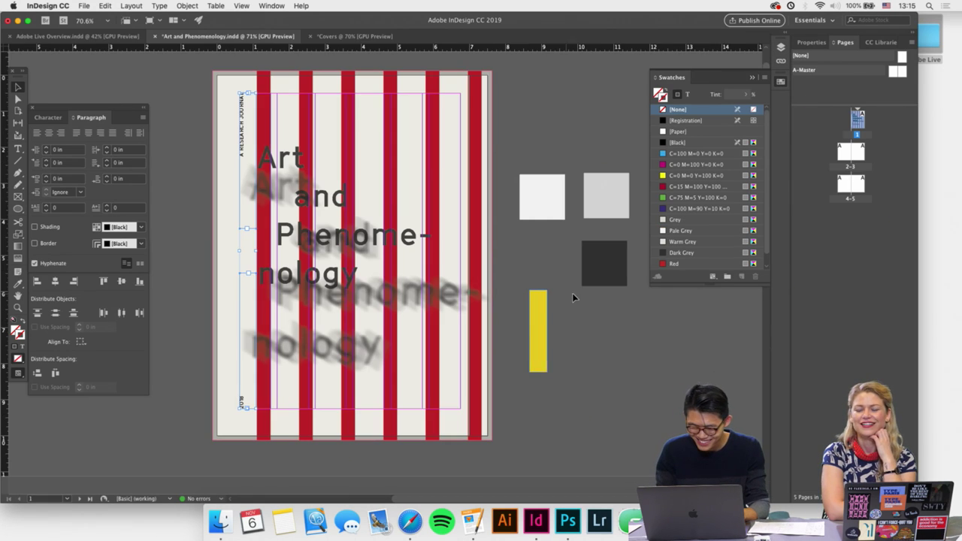
left_click(534, 318)
left_click(342, 36)
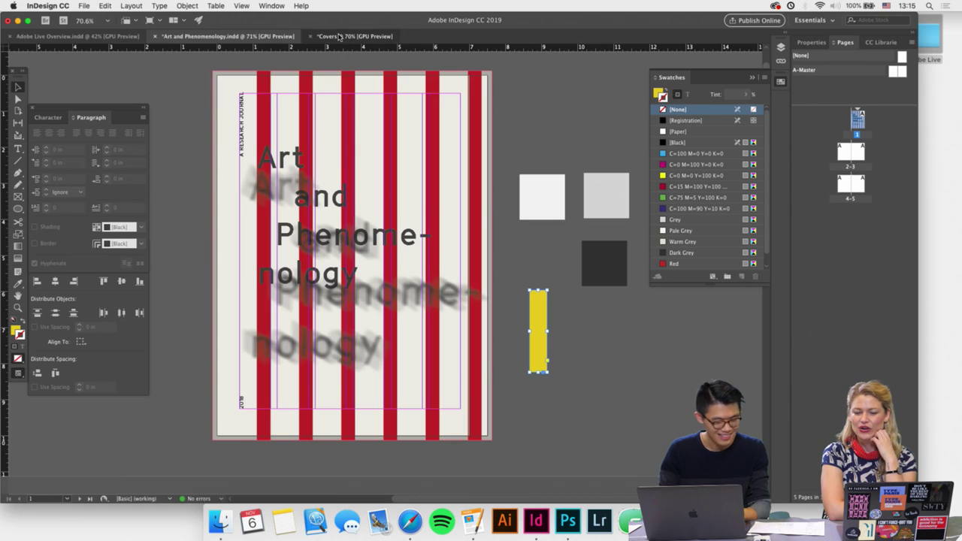
left_click(247, 36)
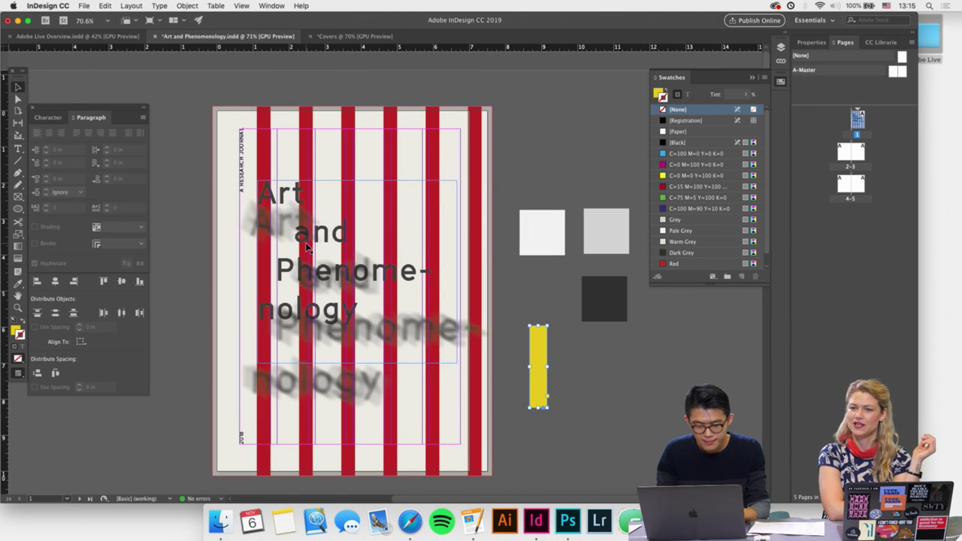
left_click(306, 248)
left_click_drag(387, 56, 395, 294)
Set the Covers headline in Founders Grotesk Semibold.
scroll(396, 305, "up", 1)
double_click(397, 304)
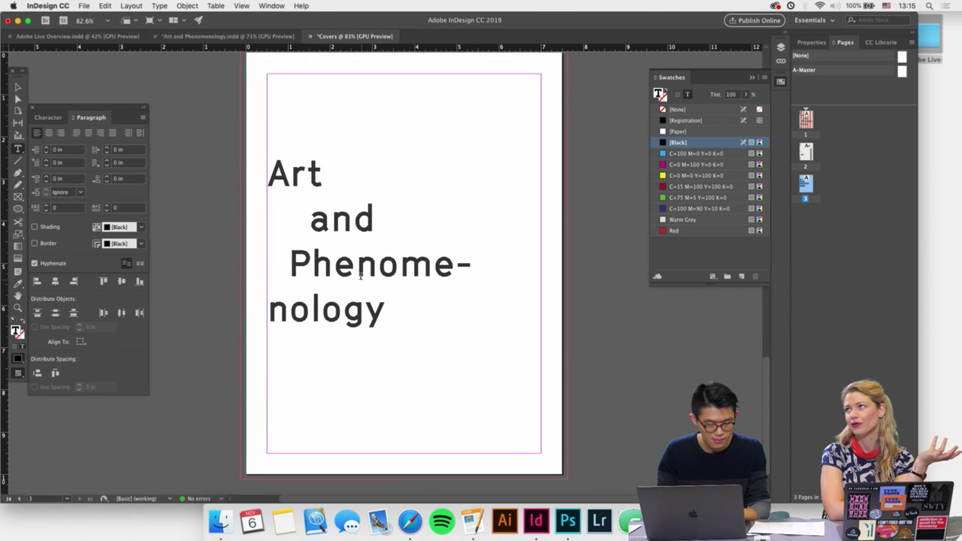
key("shift+Left")
key("shift+Left")
key("super+a")
left_click(49, 118)
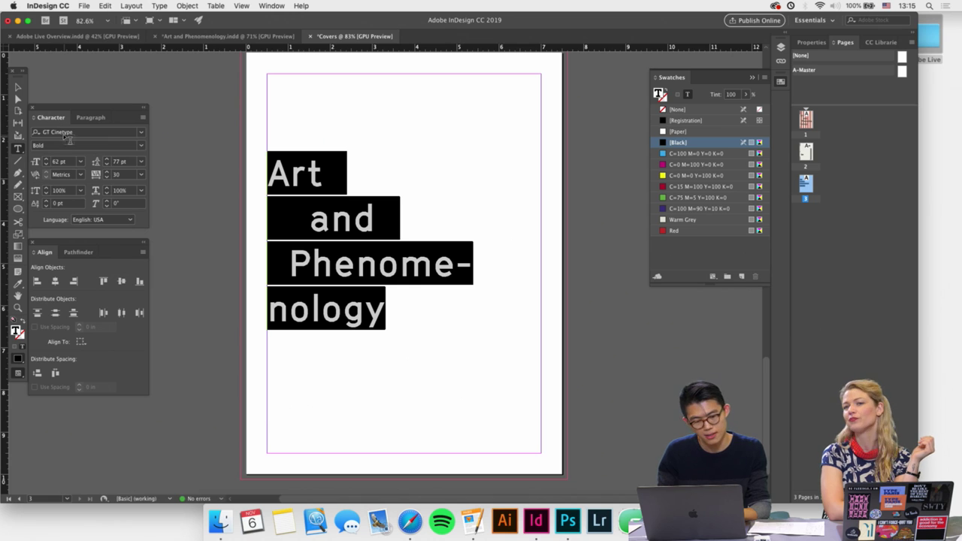
left_click(68, 133)
type("founder")
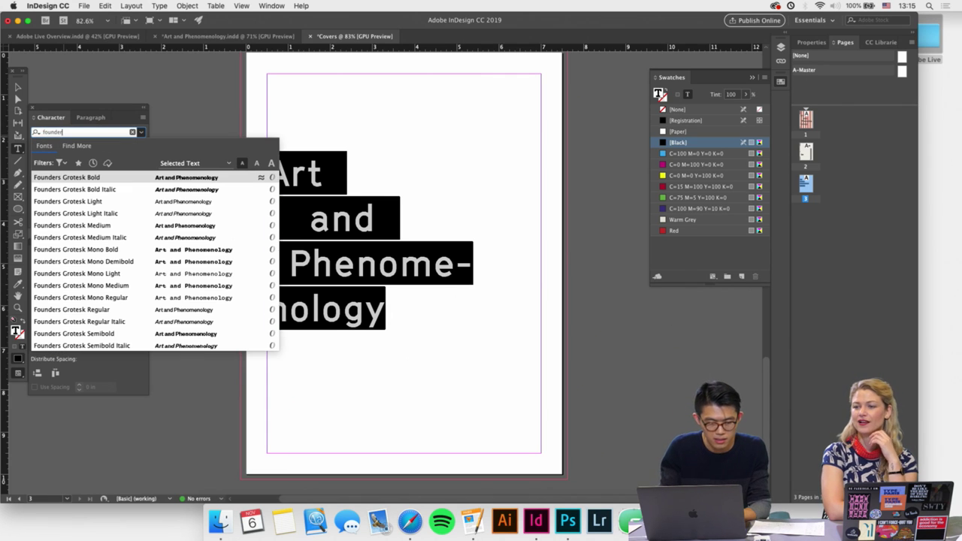
left_click(105, 333)
left_click(418, 309)
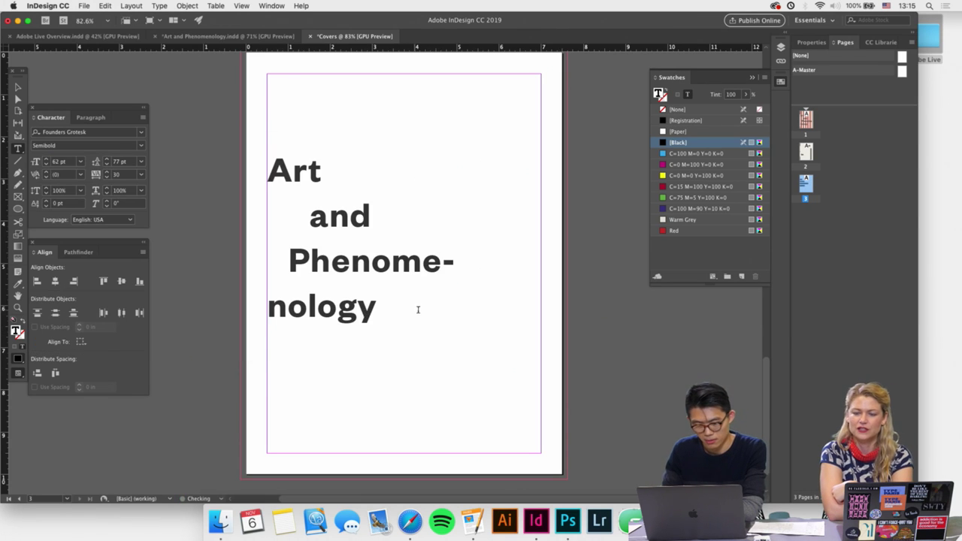
Delete the leading spaces before 'and' and 'Phenomenology', and join 'and' onto the 'Art' line.
key("super+a")
left_click(320, 197)
left_click_drag(320, 197, 248, 218)
key("BackSpace")
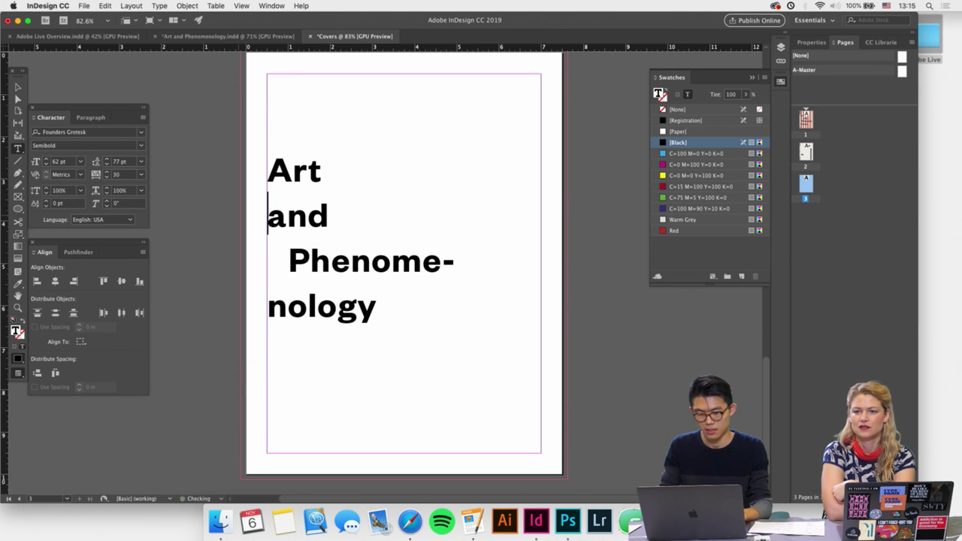
left_click_drag(283, 266, 251, 270)
key("BackSpace")
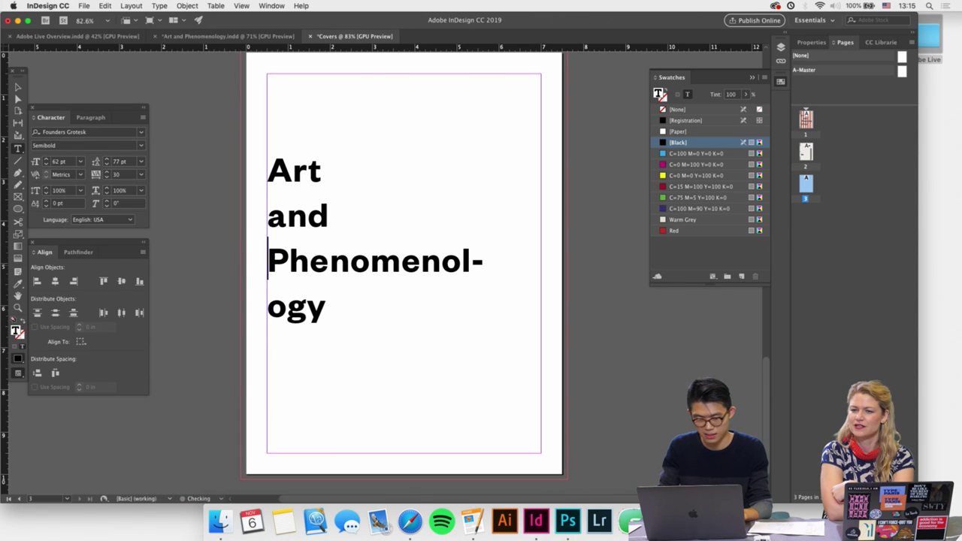
left_click(268, 216)
key("BackSpace")
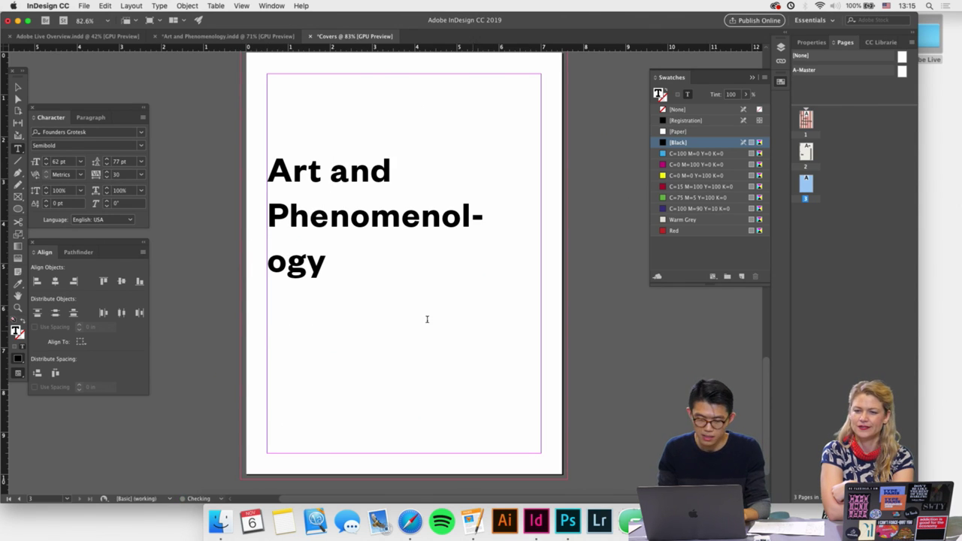
key("super+a")
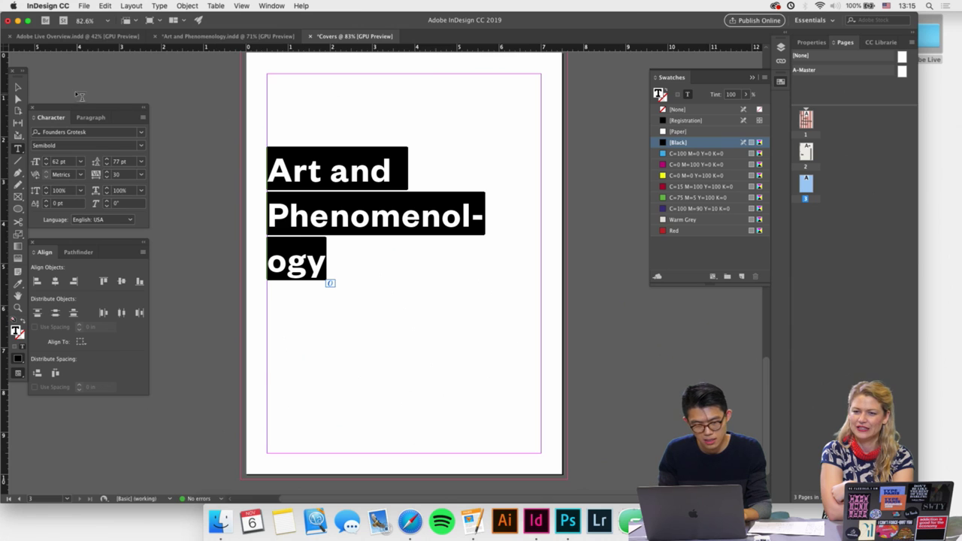
Draw a tall rectangle beside the headline, then undo it.
left_click(18, 87)
left_click_drag(21, 213, 47, 221)
mouse_move(376, 274)
left_mouse_down()
mouse_move(417, 421)
mouse_move(412, 472)
mouse_move(417, 454)
left_mouse_up()
key("super+shift+a")
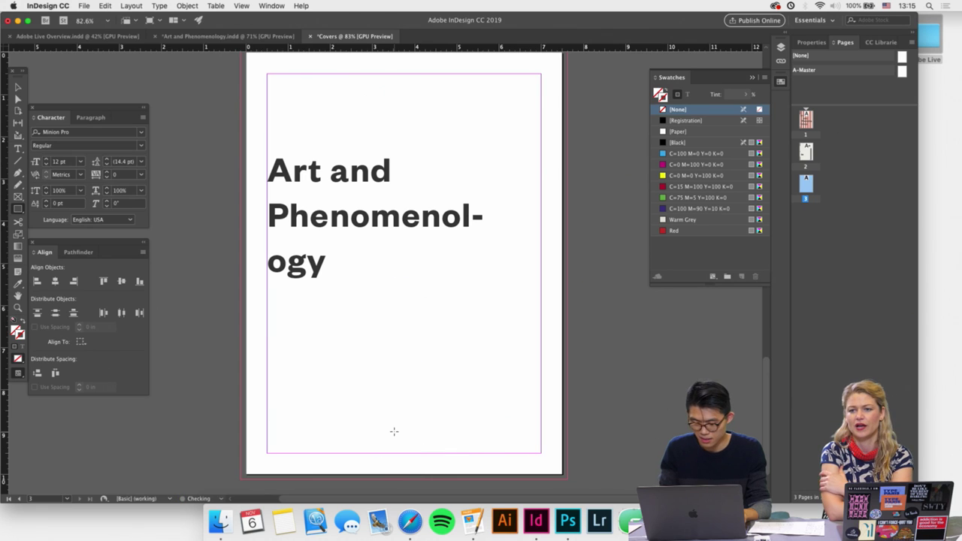
In Art and Phenomenology.indd, select the rightmost red stripe.
left_click(221, 37)
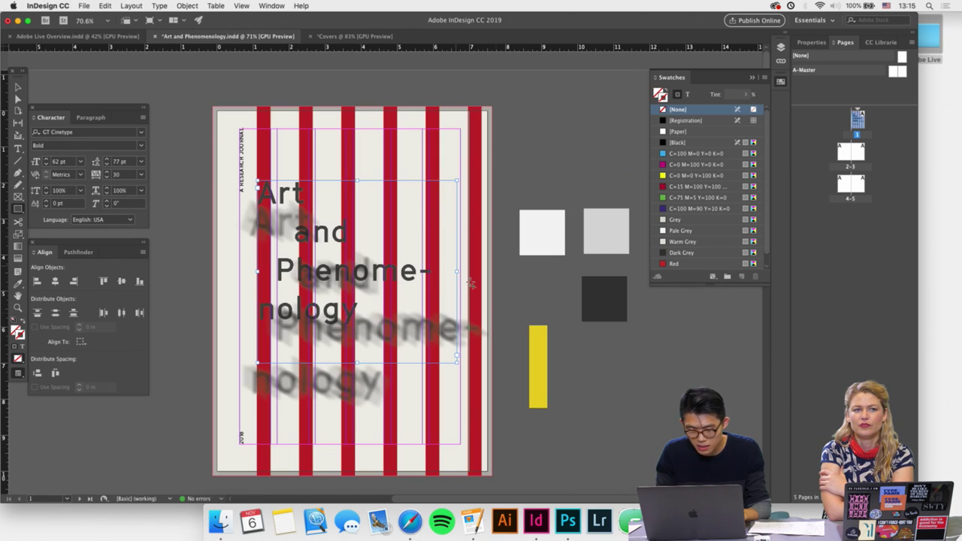
left_click(541, 357)
left_click(526, 281)
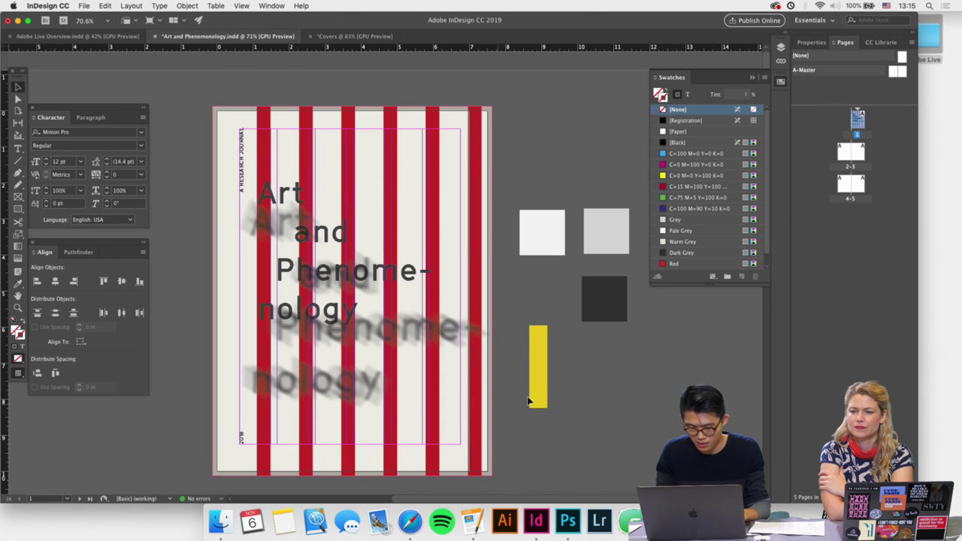
left_click(530, 400)
left_click(479, 163)
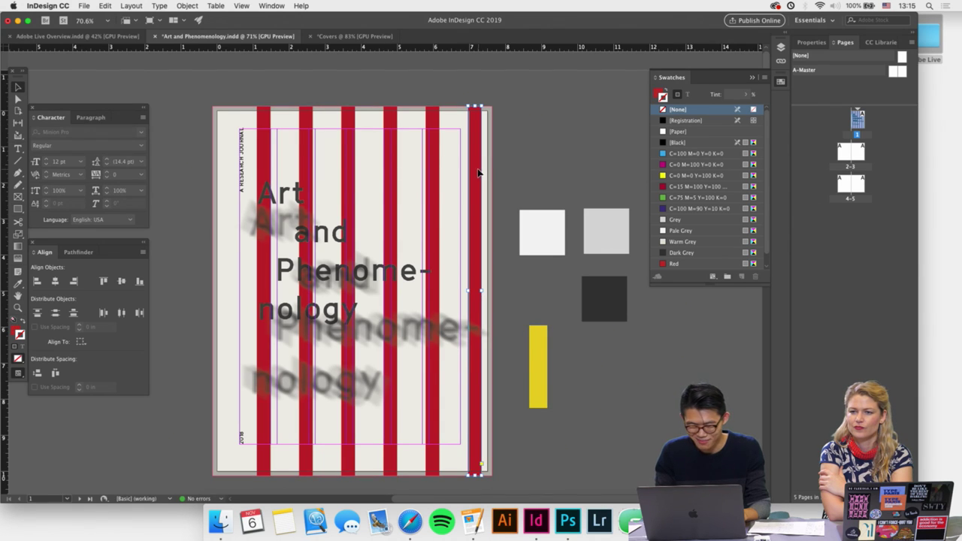
Paste a copy of the red stripe into Covers, shortened and placed beside the headline.
key("cmd+c")
left_click(333, 35)
key("cmd+v")
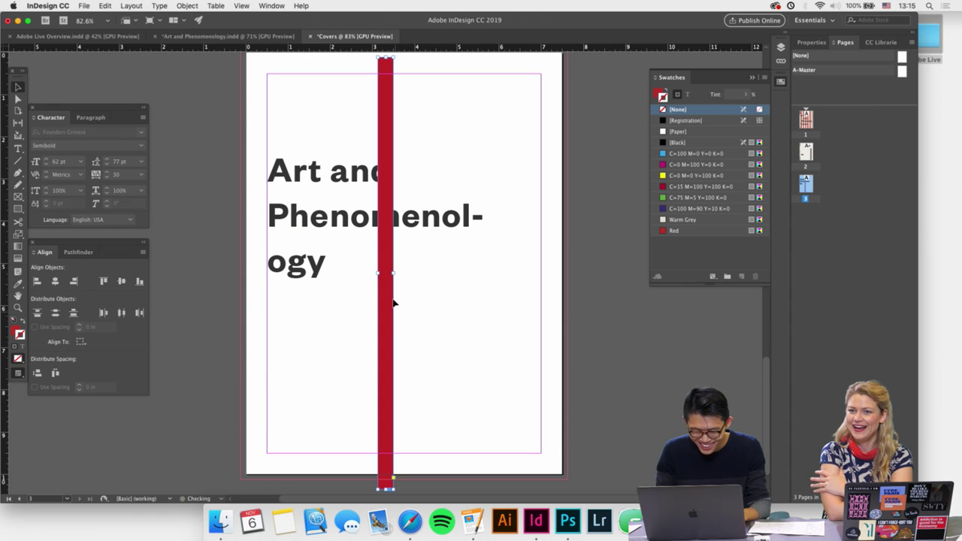
left_click_drag(386, 489, 385, 307)
scroll(391, 308, "up", 3)
left_click_drag(385, 138, 408, 293)
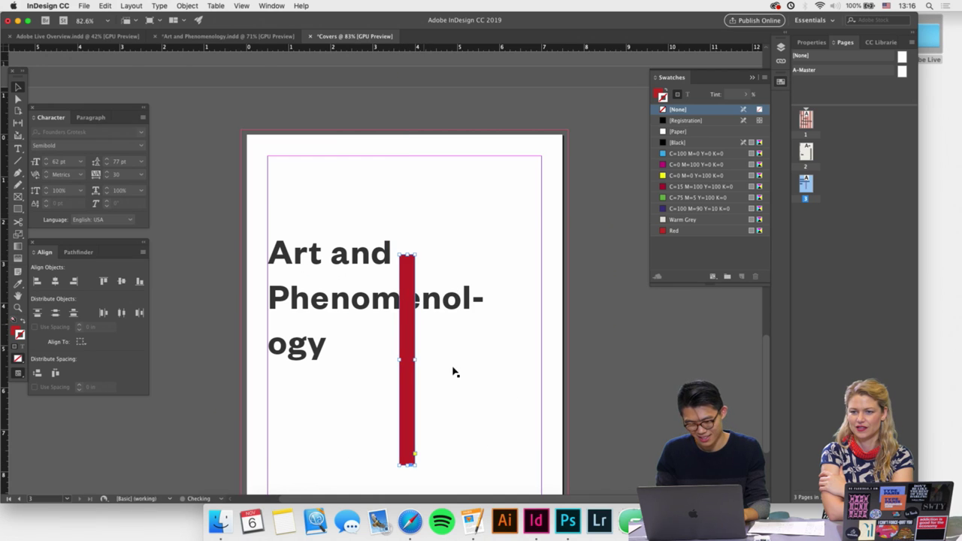
Set the headline text in All Caps from the Character panel menu.
left_click(458, 374)
scroll(458, 373, "down", 1)
right_click(403, 338)
double_click(351, 340)
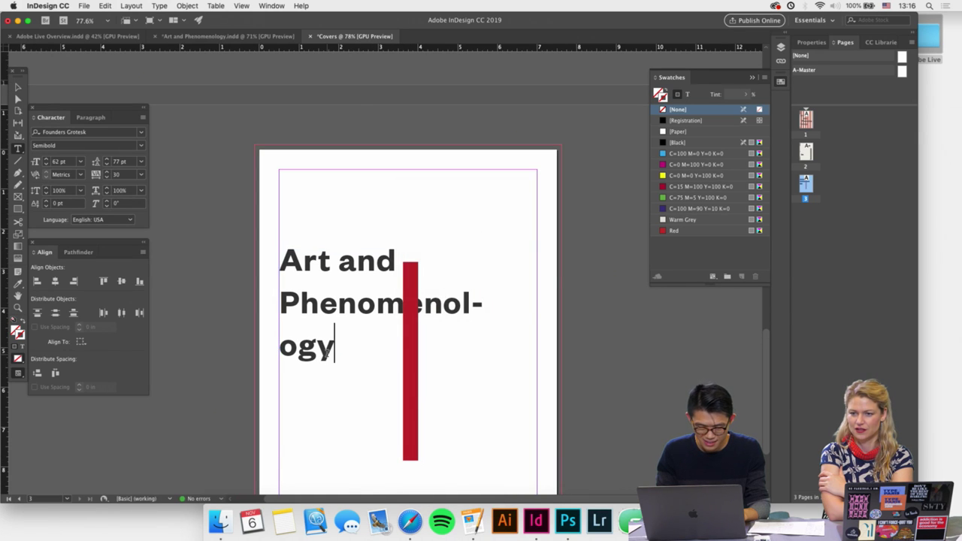
key("super+a")
left_click(142, 146)
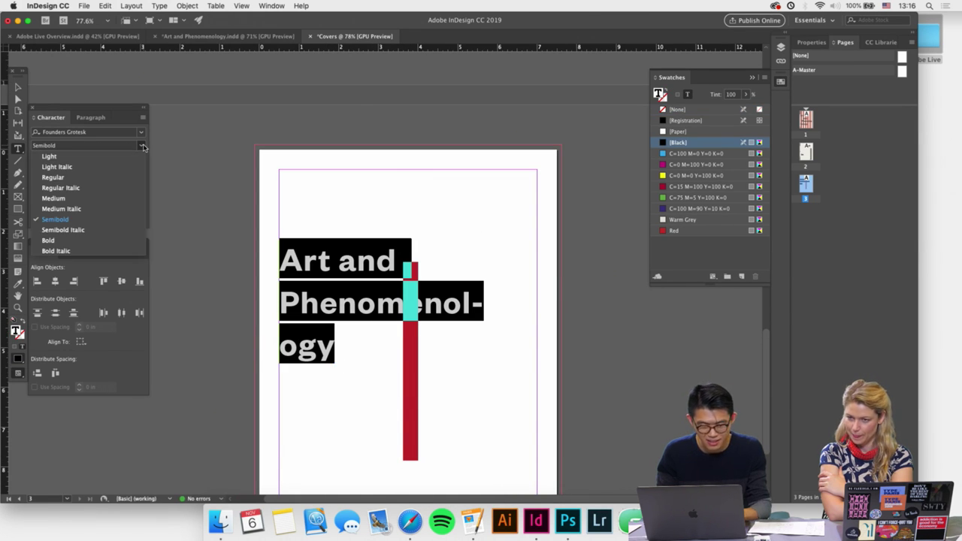
left_click(142, 118)
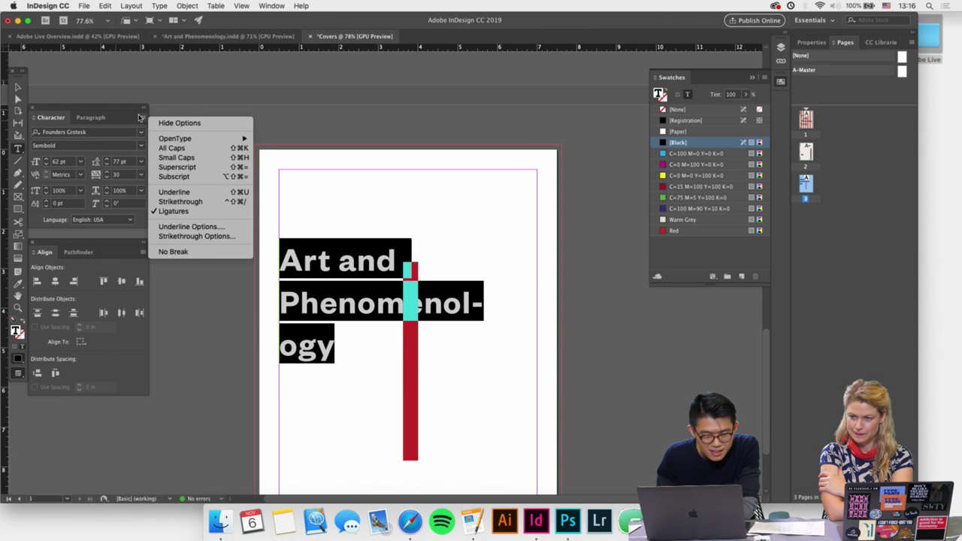
left_click(193, 146)
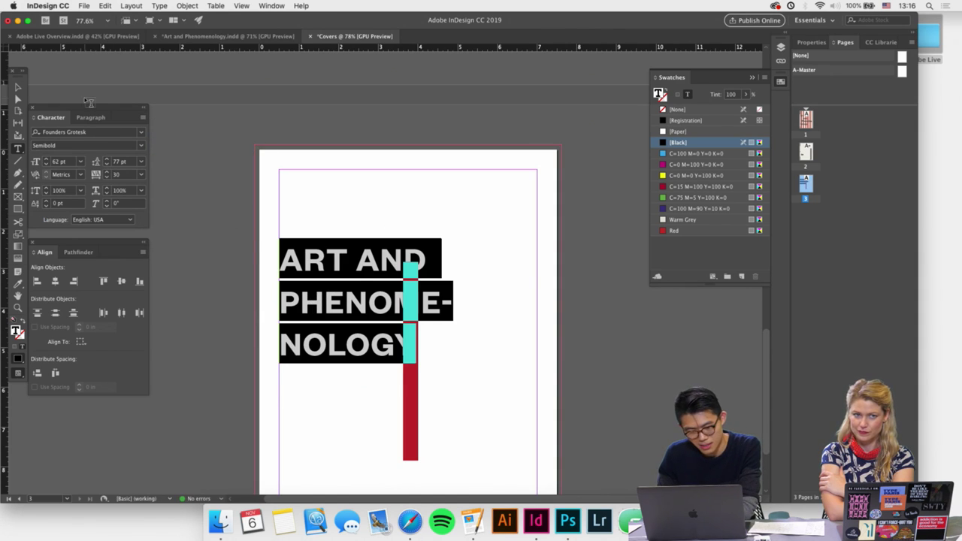
left_click(348, 318)
Try Founders Grotesk Mono Medium on the headline, then undo back to Semibold.
left_click_drag(413, 344, 232, 246)
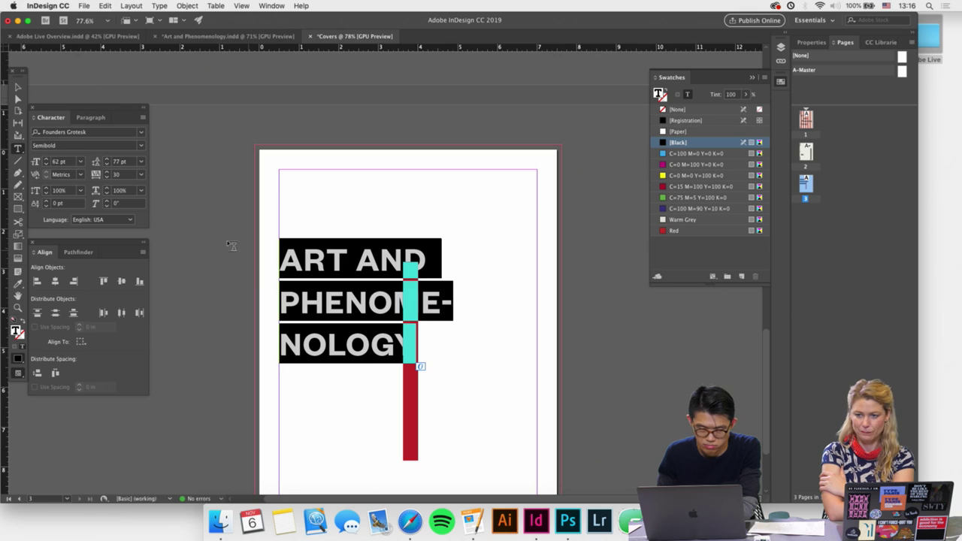
left_click(140, 148)
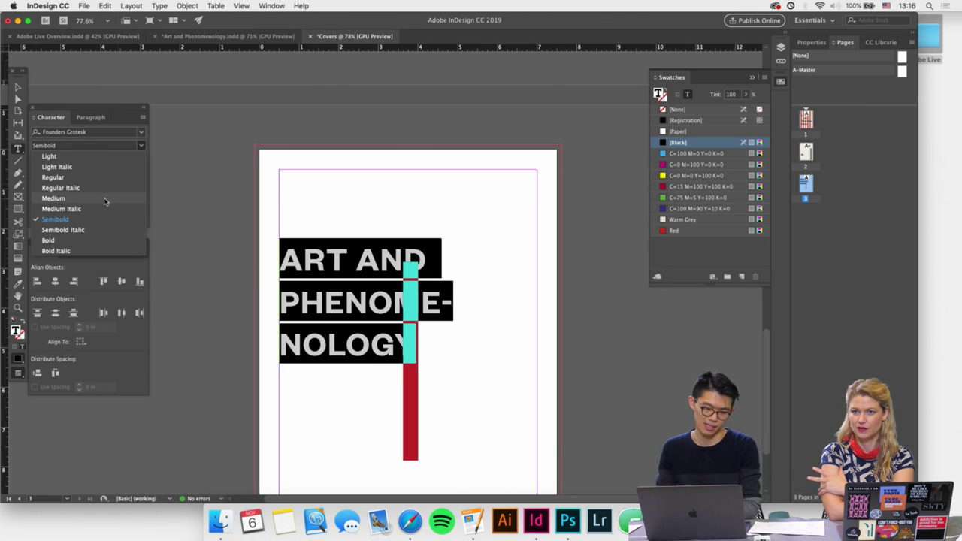
left_click(84, 132)
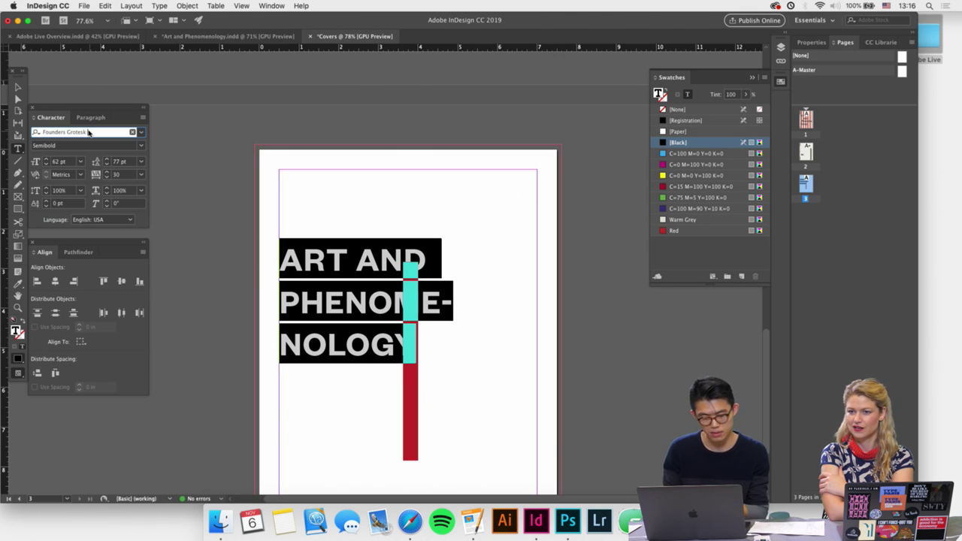
type("foudn")
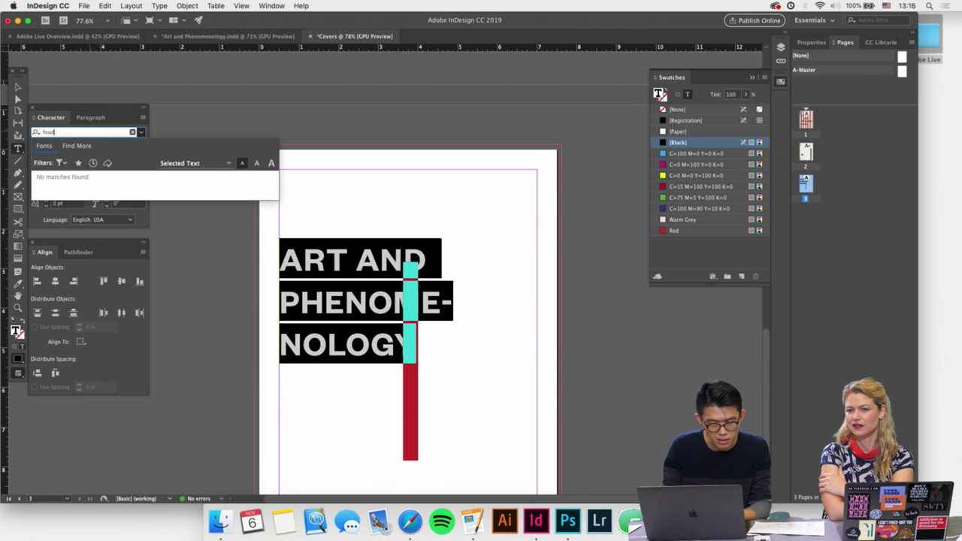
key("BackSpace")
type("nder")
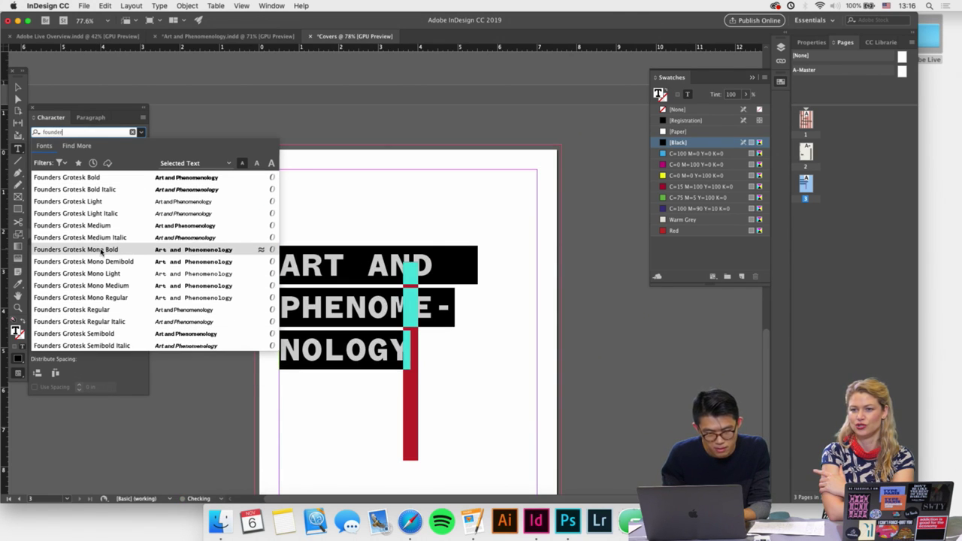
left_click(198, 287)
scroll(400, 345, "up", 3)
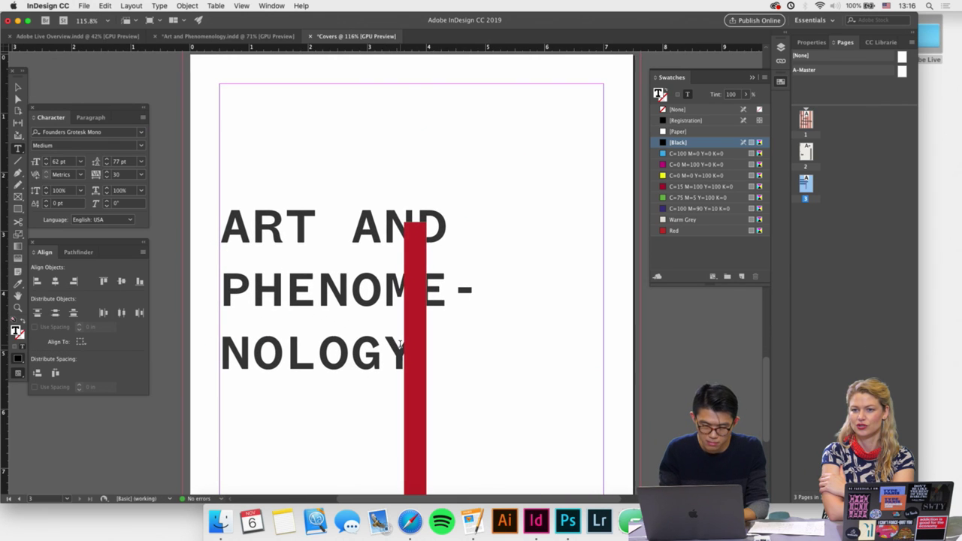
key("super+z")
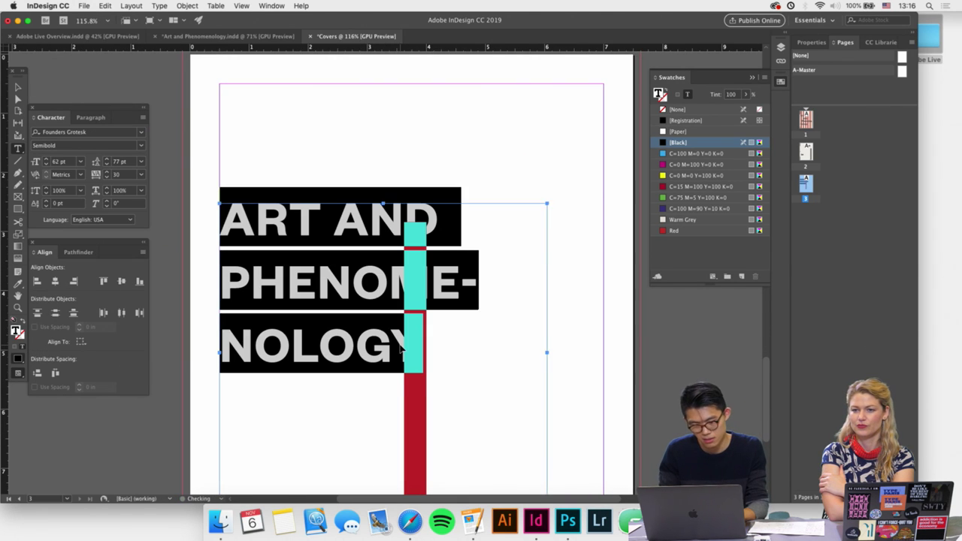
left_click_drag(402, 344, 180, 218)
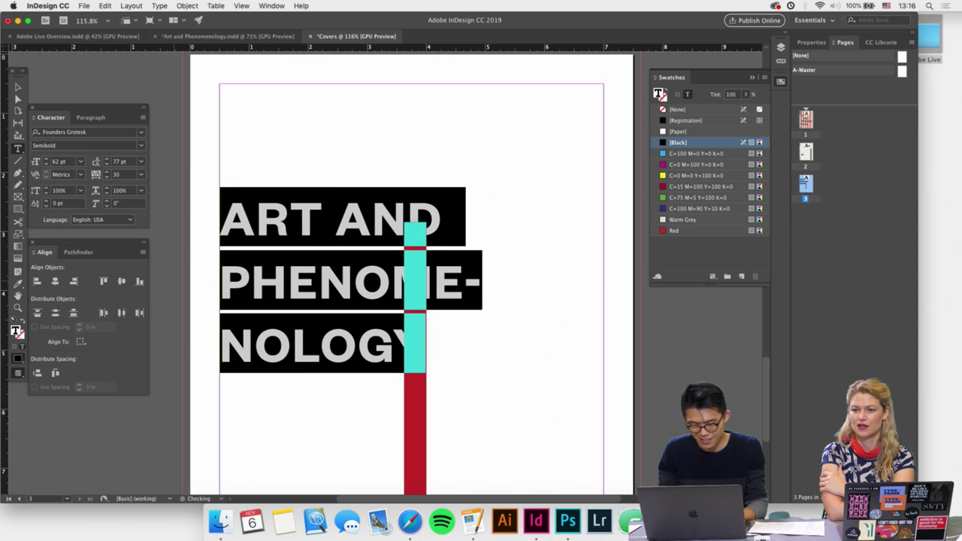
left_click(70, 162)
Set the headline to 22 pt with 33 pt leading.
type("22")
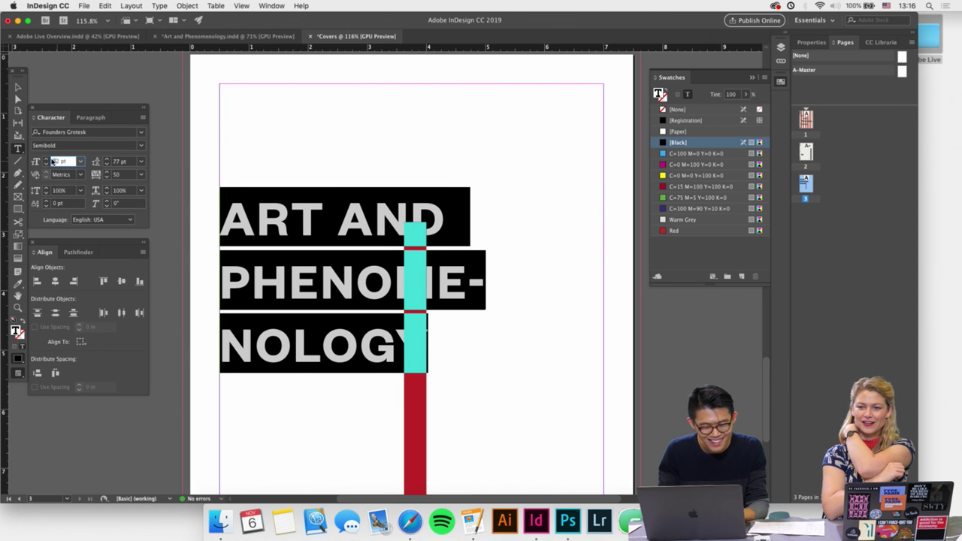
key("Return")
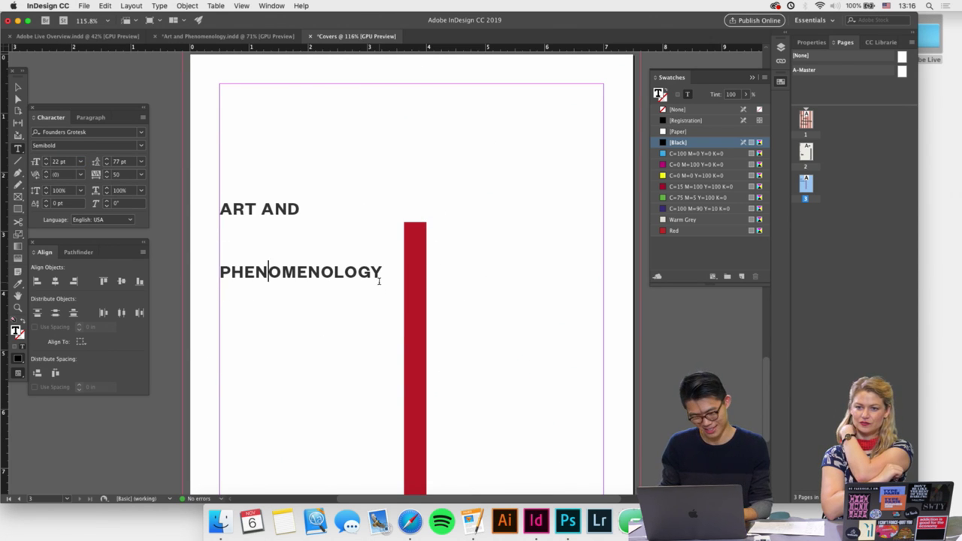
key("alt+Up")
key("alt+Up")
key("alt+Up")
key("alt+Up")
key("alt+Up")
key("alt+Up")
key("alt+Up")
key("alt+Up")
key("alt+Up")
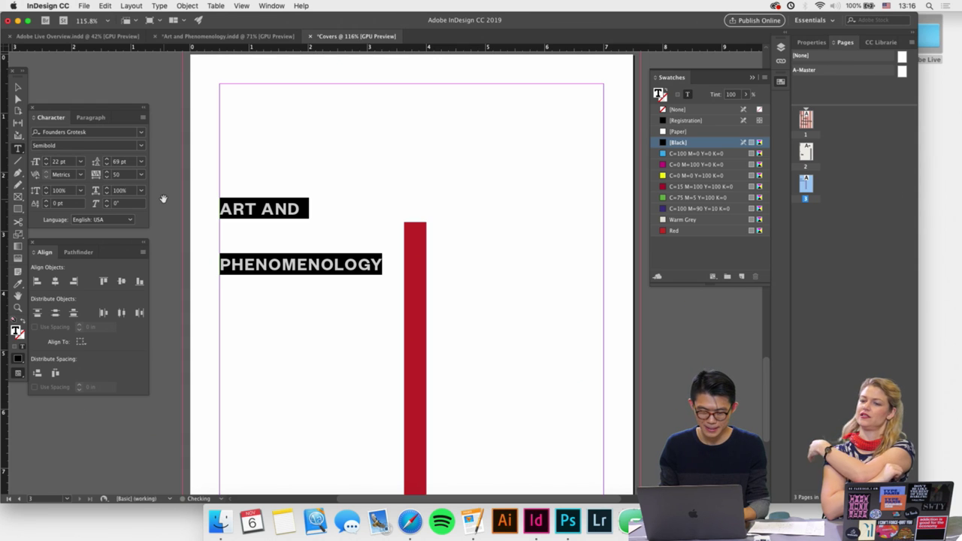
key("alt+Up")
key("alt+Up")
key("alt+Up")
key("alt+Up")
key("alt+Up")
key("alt+Up")
key("alt+Up")
key("alt+Up")
key("alt+Up")
key("alt+Up")
key("alt+Up")
key("alt+Up")
key("alt+Up")
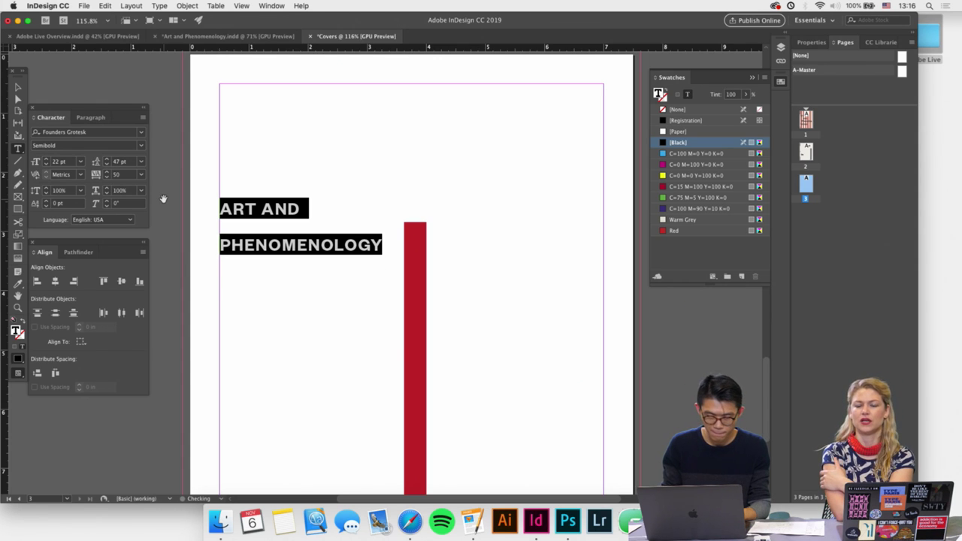
key("Escape")
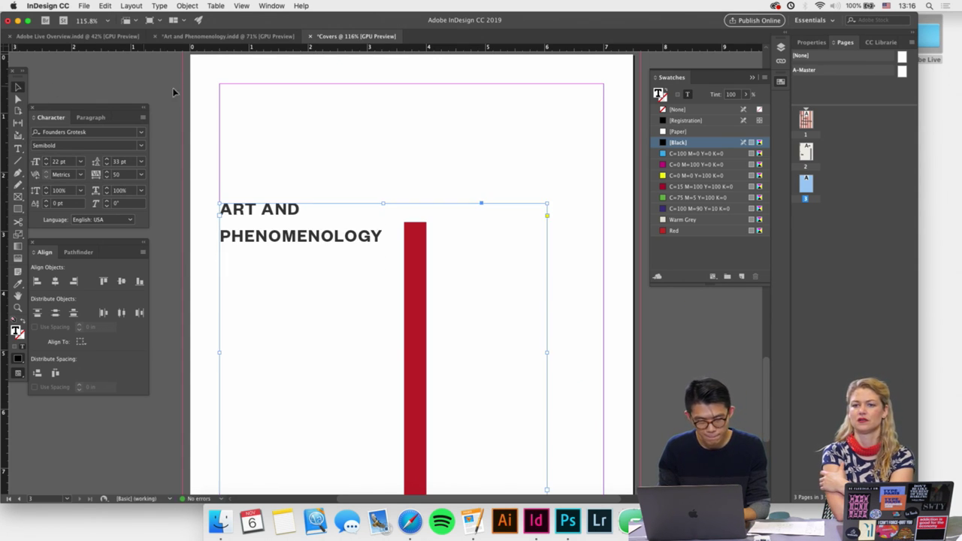
left_click(307, 142)
Copy the yellow rectangle from Art and Phenomenology.indd and paste it into Covers.
key("super+0")
scroll(320, 191, "up", 1)
left_click(389, 288)
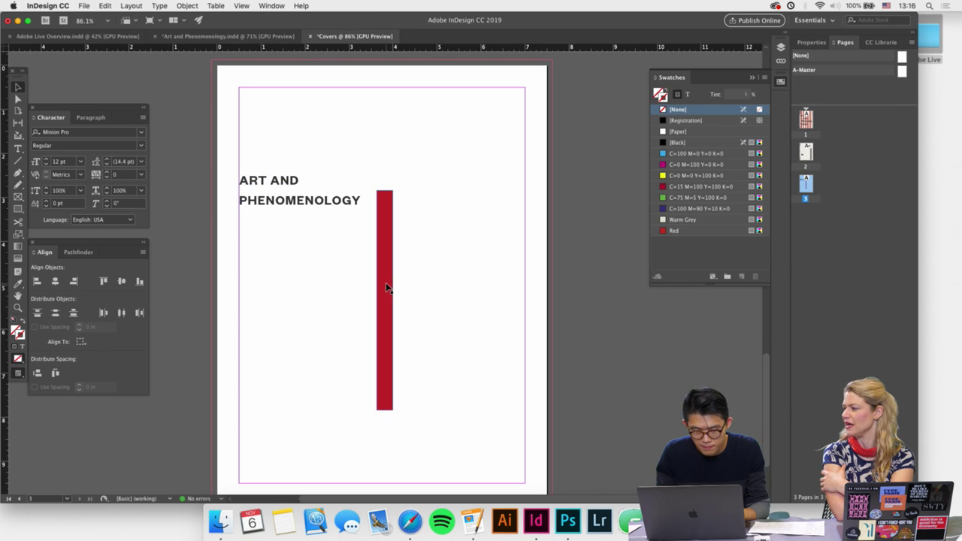
left_click(269, 36)
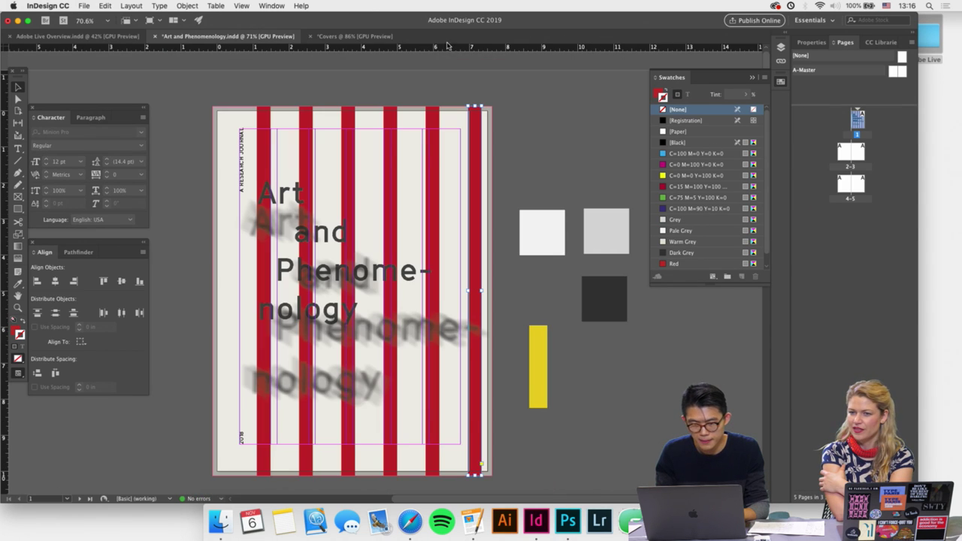
left_click(535, 363)
key("super+c")
left_click(324, 37)
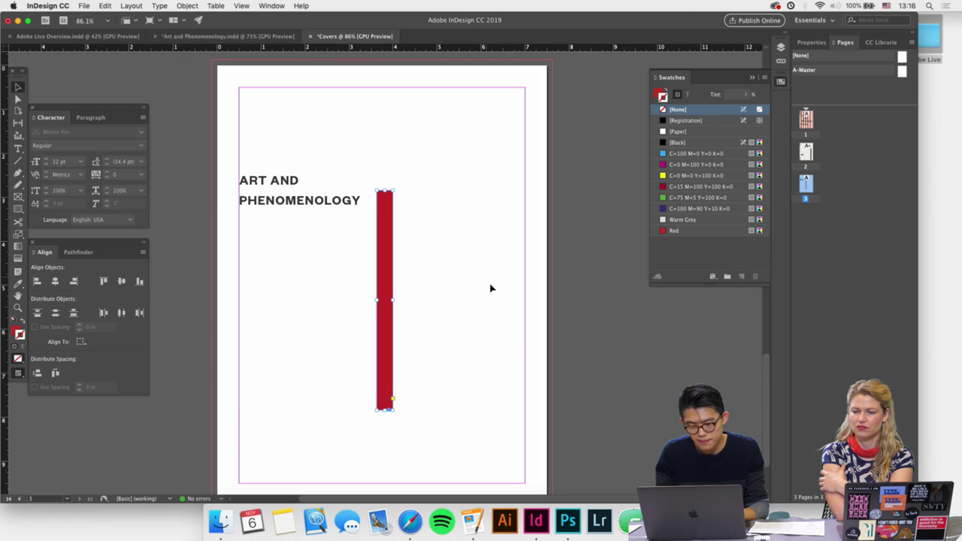
key("super+v")
Move the pasted yellow rectangle off the page and fill the red bar with the yellow swatch.
left_click_drag(386, 294, 629, 316)
left_click(383, 335)
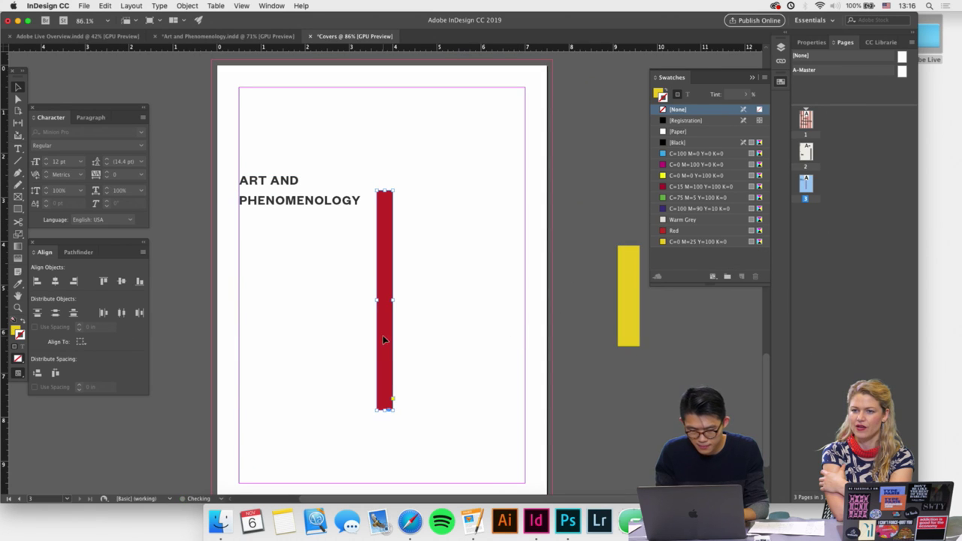
left_click(662, 242)
left_click(490, 338)
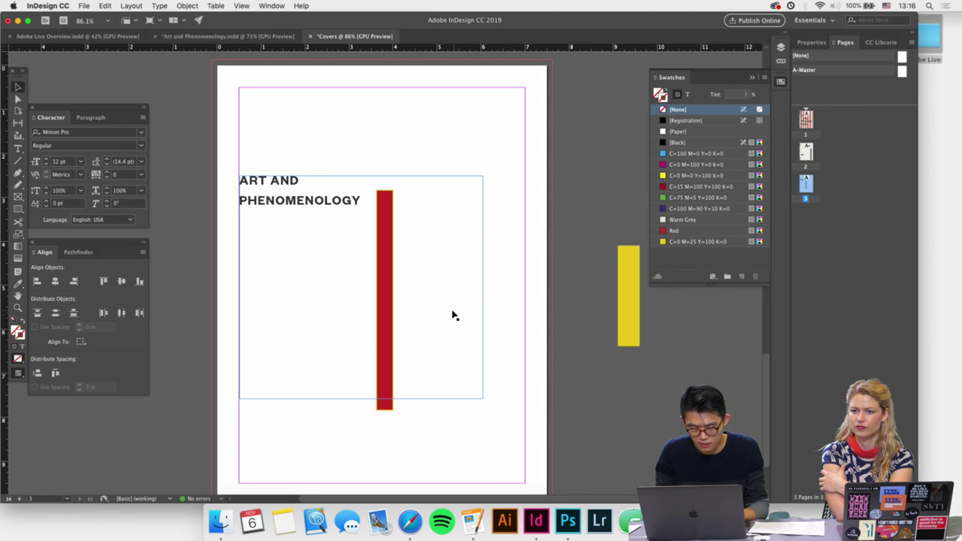
left_click(416, 326)
left_click(378, 314)
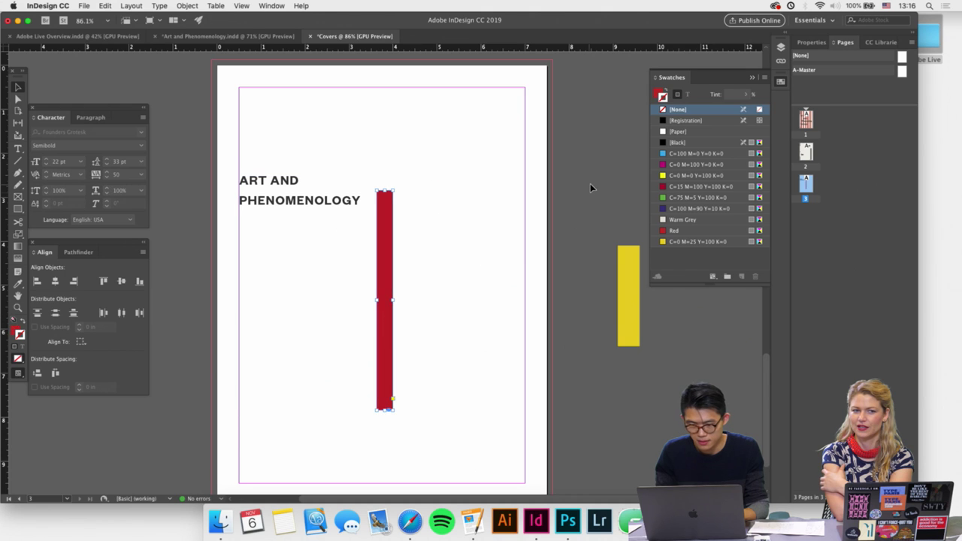
left_click(719, 228)
left_click(698, 242)
left_click(444, 217)
Move and narrow the title frame so the title wraps over several lines.
scroll(388, 196, "up", 2)
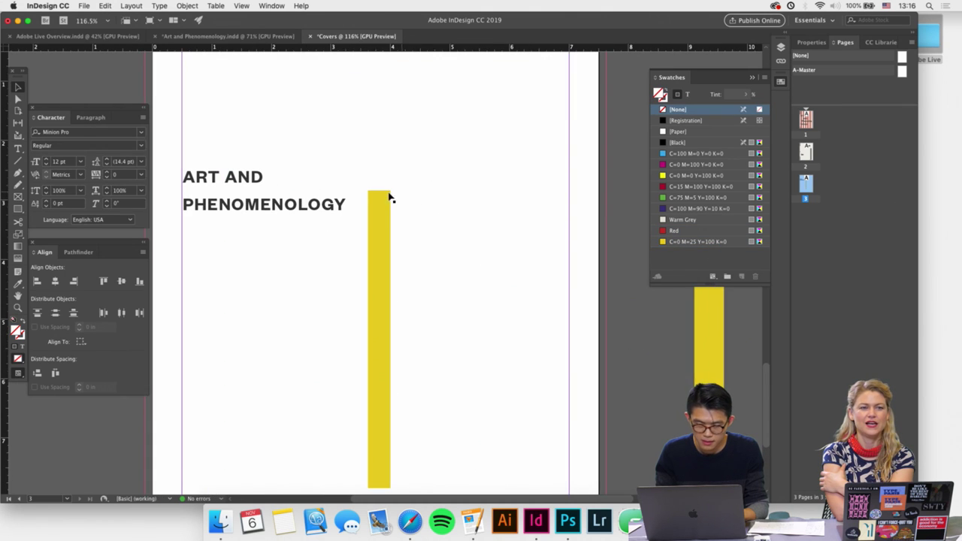
left_click_drag(272, 219, 400, 251)
scroll(399, 251, "down", 3)
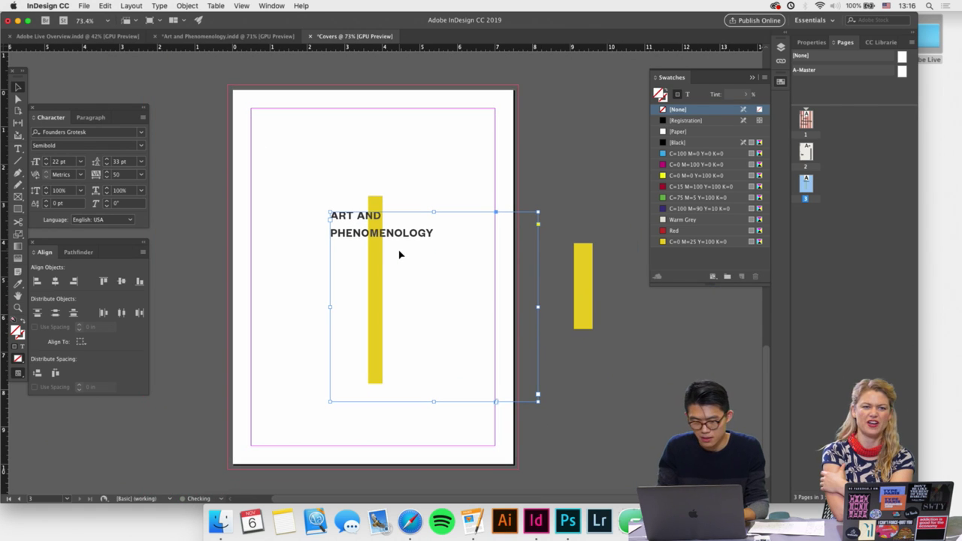
left_click_drag(537, 394, 387, 344)
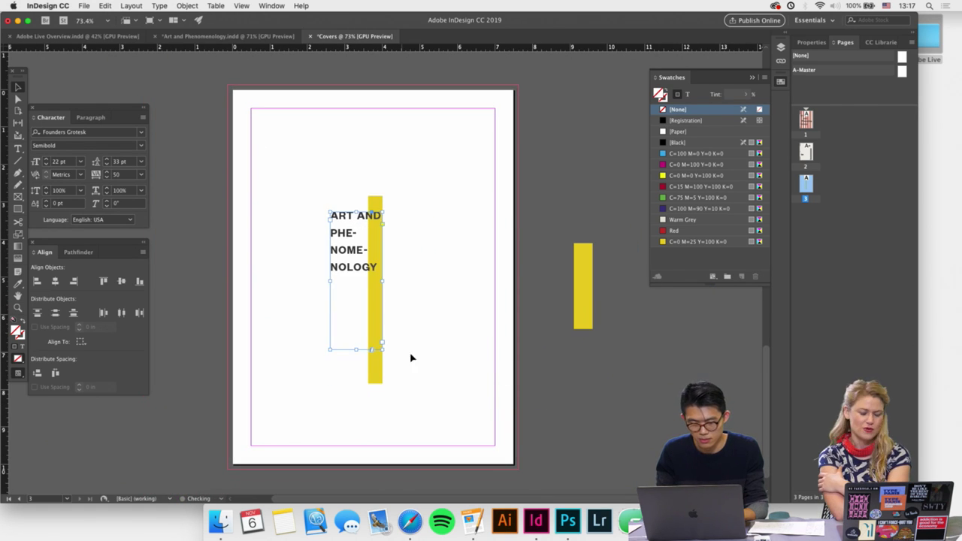
left_click(411, 357)
Shorten and reposition the yellow bar beside the title, nudging the title frame to fit.
scroll(415, 357, "up", 2)
left_click(366, 369)
left_click_drag(369, 268, 375, 264)
left_click_drag(366, 142, 365, 230)
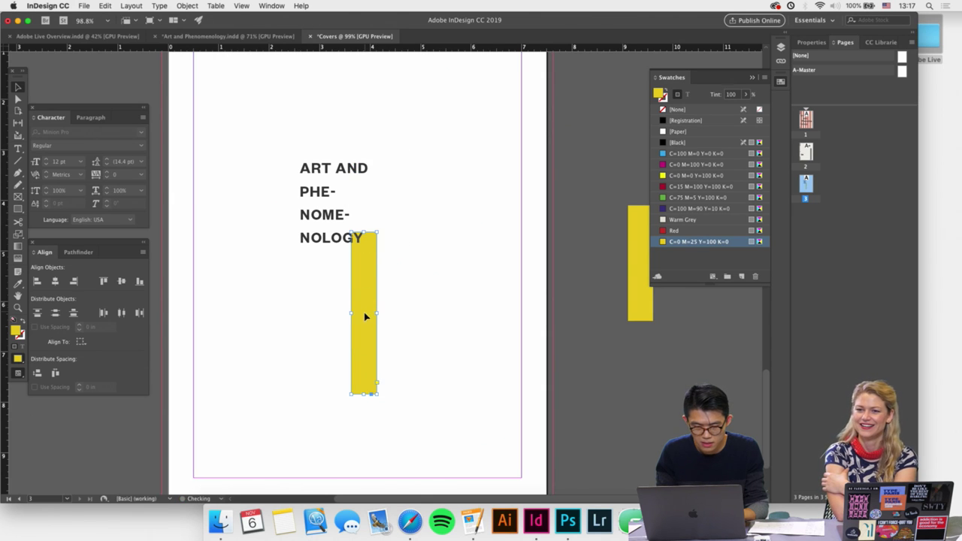
left_click_drag(364, 312, 309, 245)
left_click(368, 256)
scroll(412, 311, "down", 2)
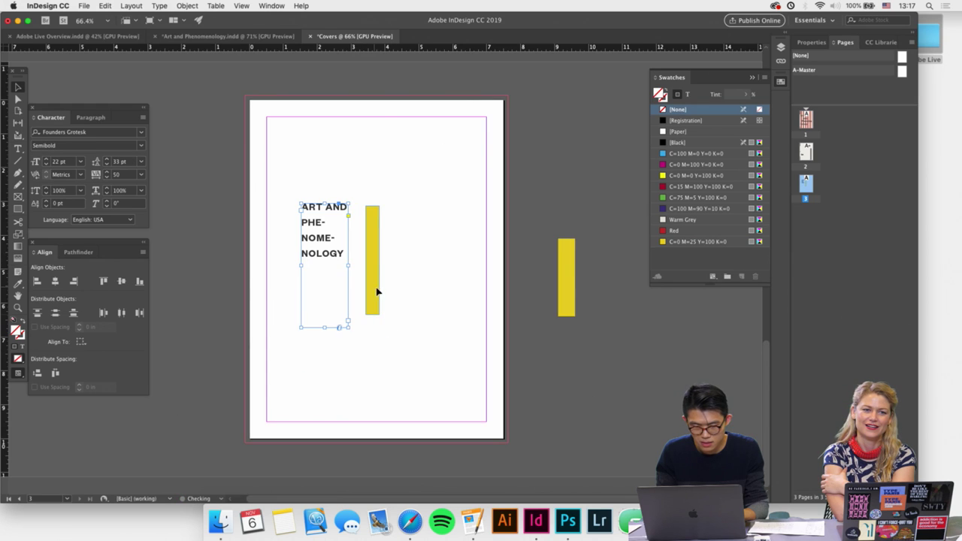
left_click_drag(376, 290, 378, 294)
left_click(404, 296)
scroll(404, 297, "up", 2)
mouse_move(293, 218)
left_mouse_down()
mouse_move(338, 251)
mouse_move(271, 218)
mouse_move(279, 224)
left_mouse_up()
scroll(278, 222, "down", 1)
Reduce the title text to 18 pt.
double_click(301, 237)
key("super+a")
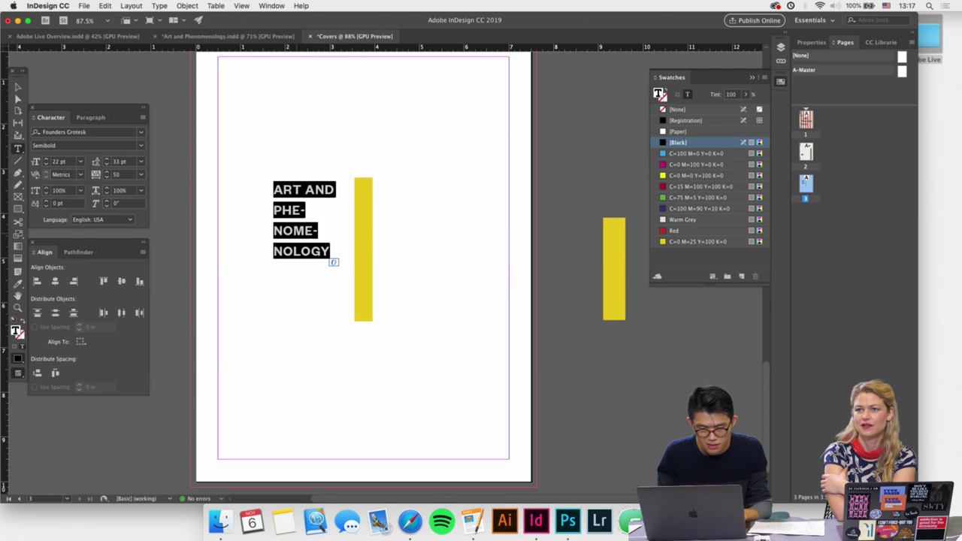
left_click(46, 164)
left_click(46, 164)
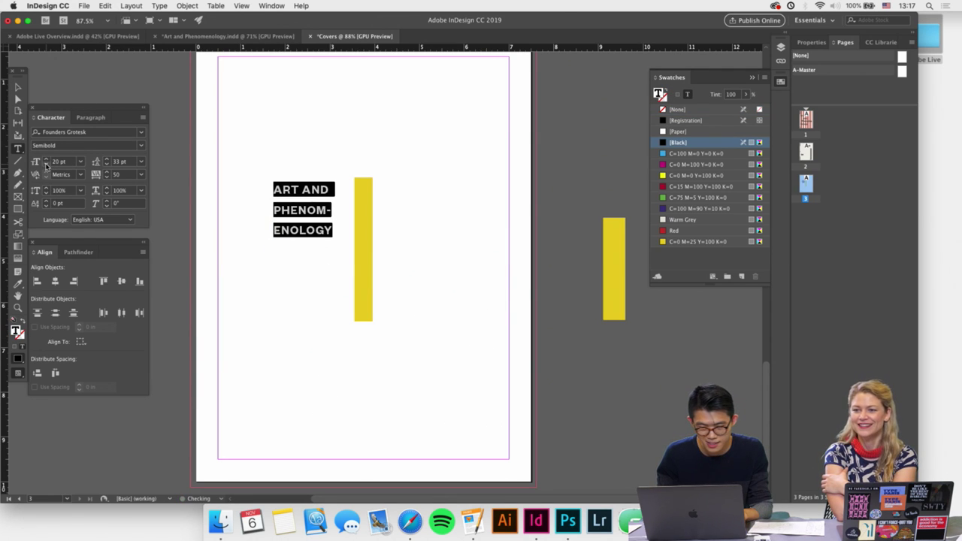
left_click(46, 164)
left_click(46, 165)
left_click(18, 86)
Break the title so ART and AND sit on separate lines.
scroll(216, 212, "up", 2)
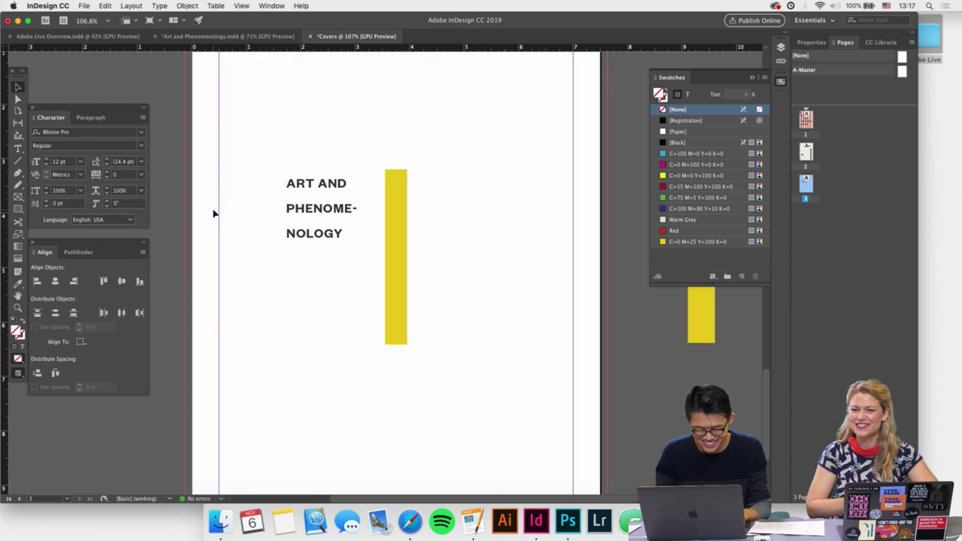
key("t")
left_click(319, 183)
key("Return")
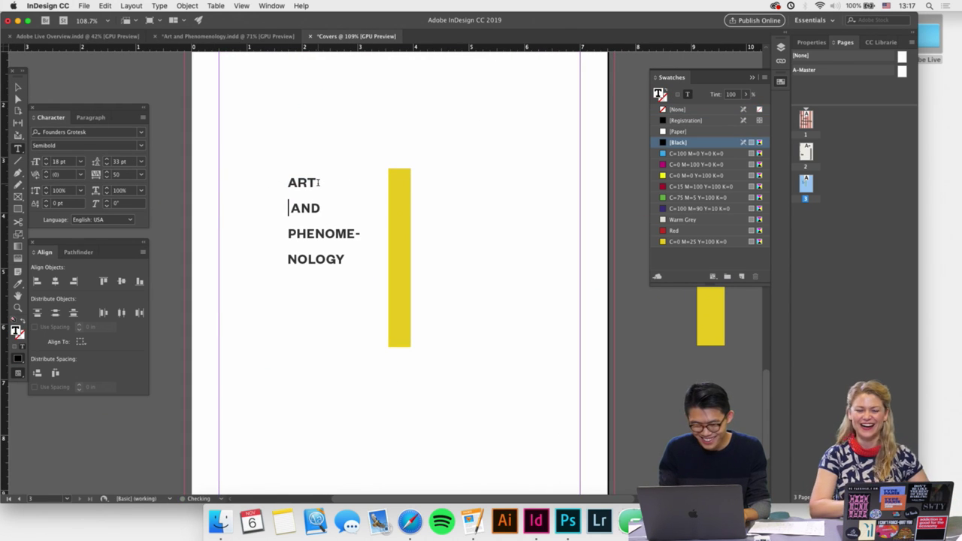
key("Delete")
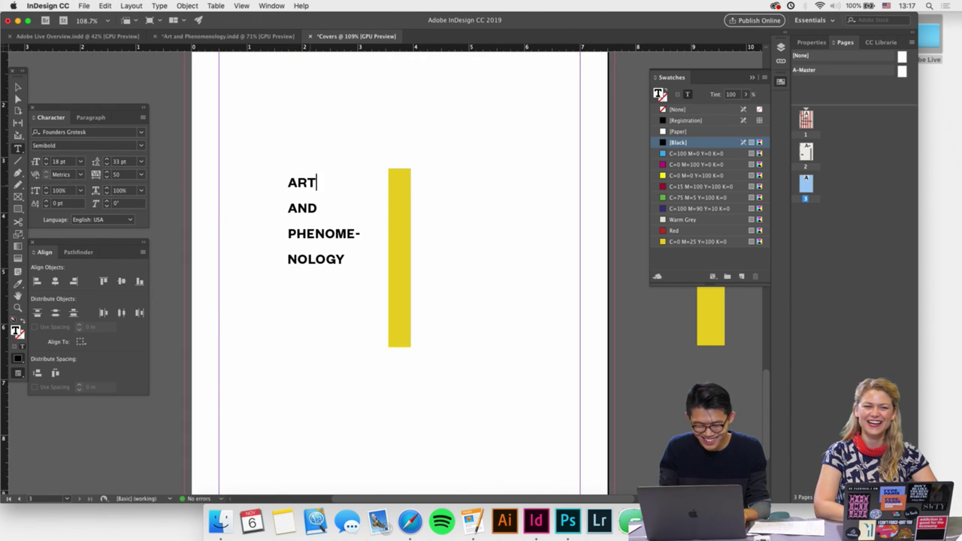
key("Escape")
Duplicate the title, cut the copy down to 'ART AND', and move it onto the yellow bar.
left_click_drag(290, 302, 281, 363)
double_click(342, 260)
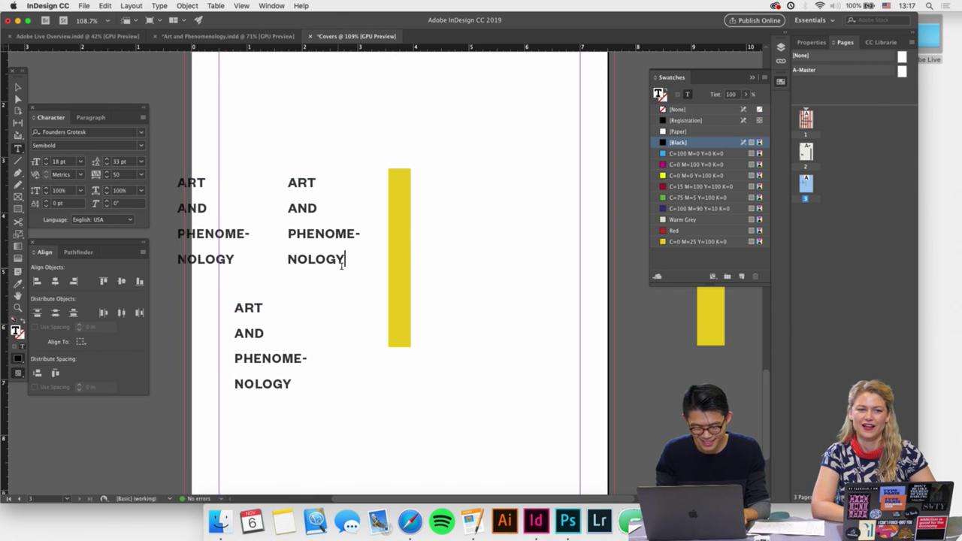
left_click_drag(342, 260, 230, 231)
key("BackSpace")
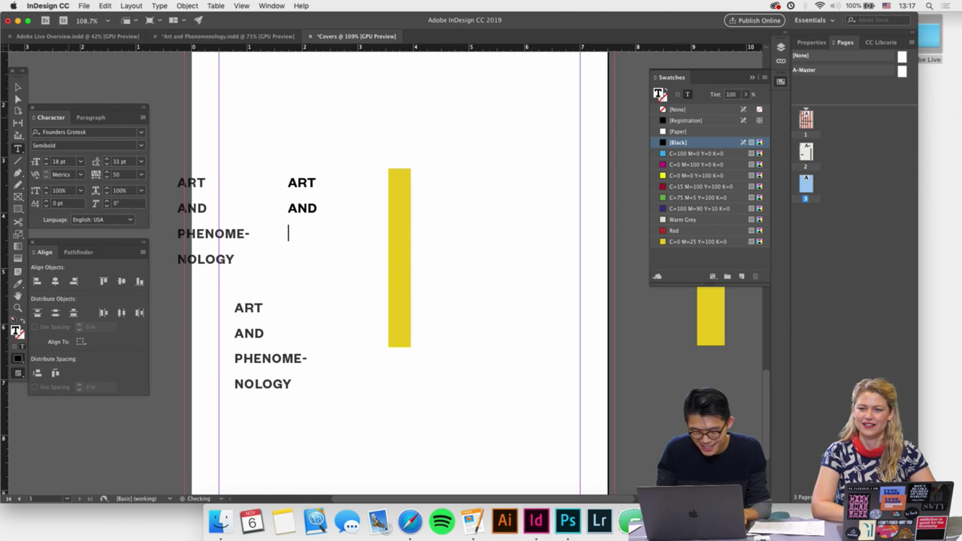
left_click(18, 87)
left_click_drag(311, 227, 391, 230)
Set the ART AND copy to 14 pt and position it on the yellow bar.
double_click(369, 186)
left_click_drag(369, 186, 401, 186)
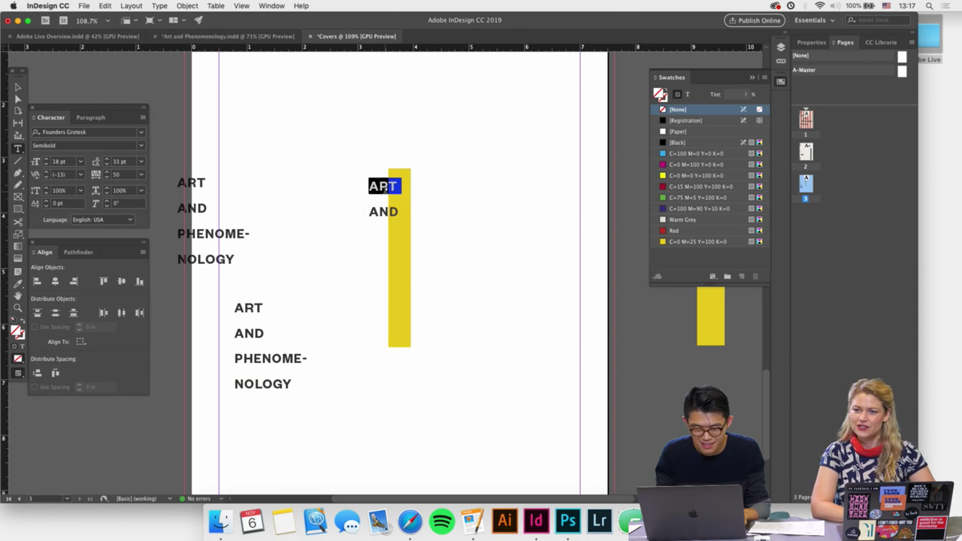
key("ctrl+a")
left_click(45, 163)
left_click(45, 164)
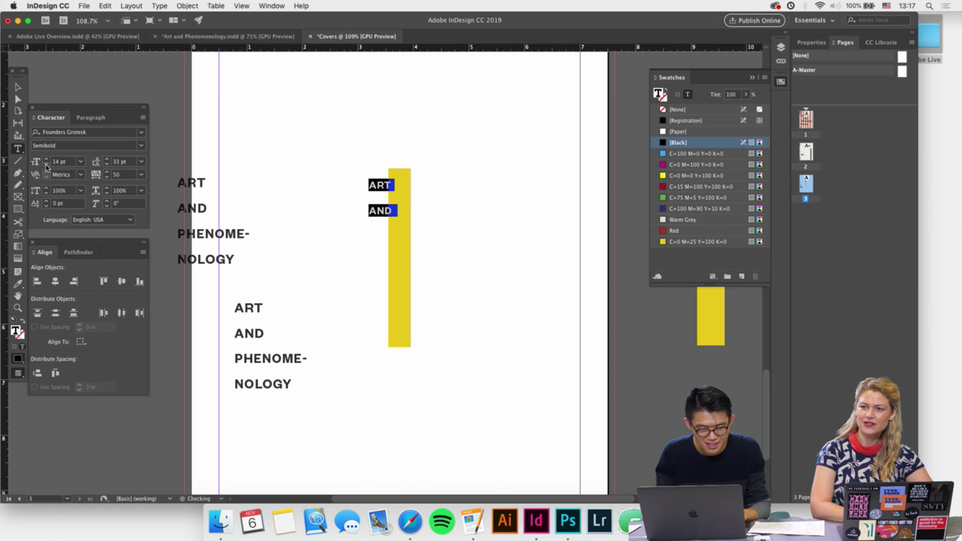
key("Escape")
left_click_drag(377, 215, 393, 216)
scroll(393, 216, "up", 3)
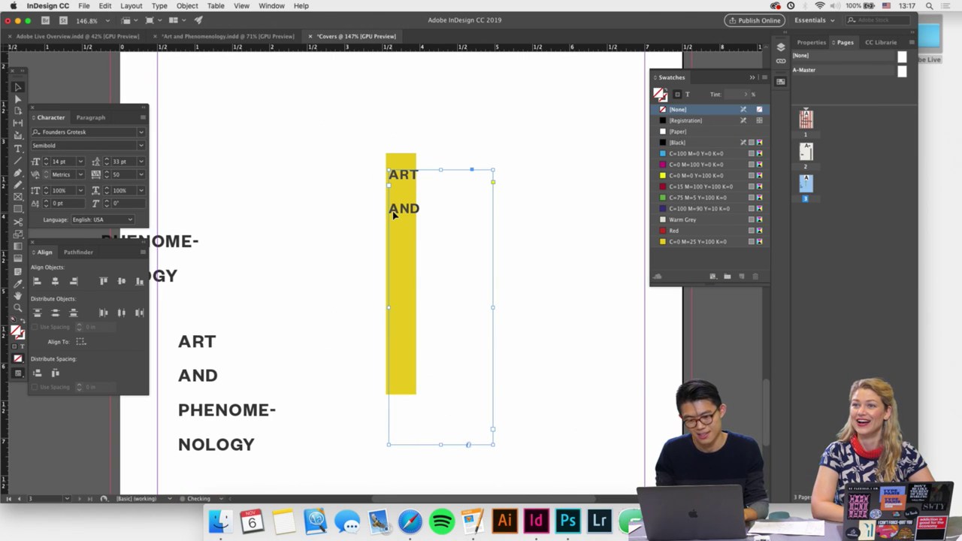
scroll(412, 215, "up", 2)
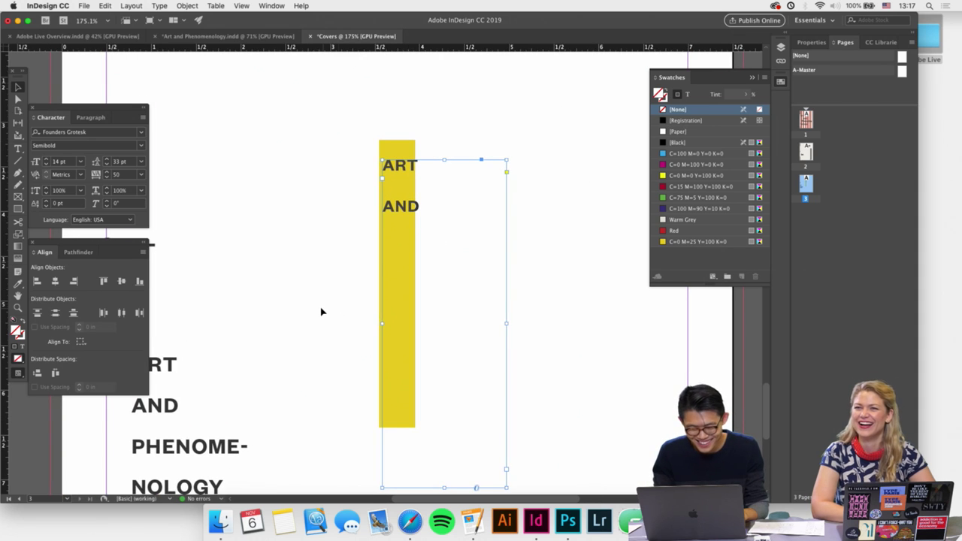
left_click(409, 278)
Widen and lengthen the yellow bar, and set the ART AND text to 15 pt.
left_click_drag(415, 284, 419, 284)
left_click_drag(399, 428, 400, 443)
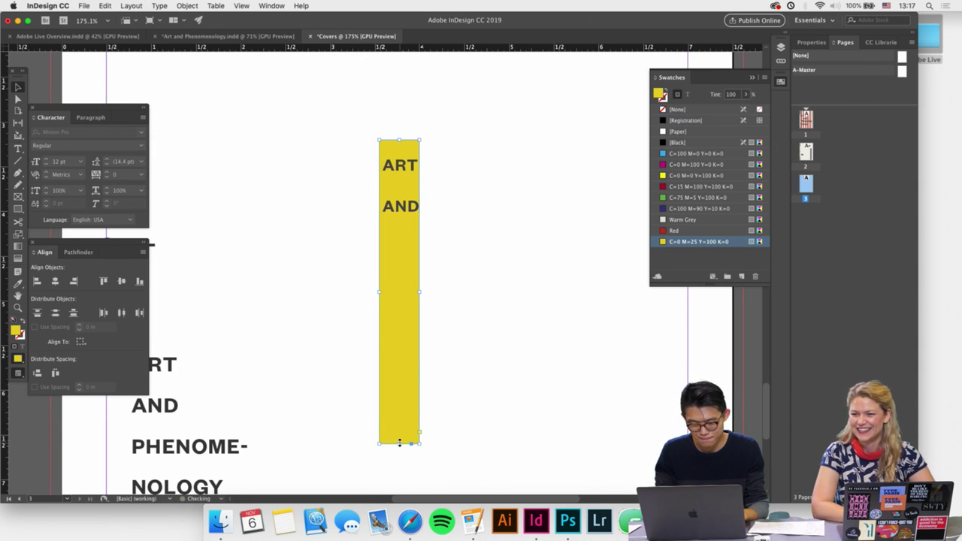
left_click(414, 243)
left_click(45, 159)
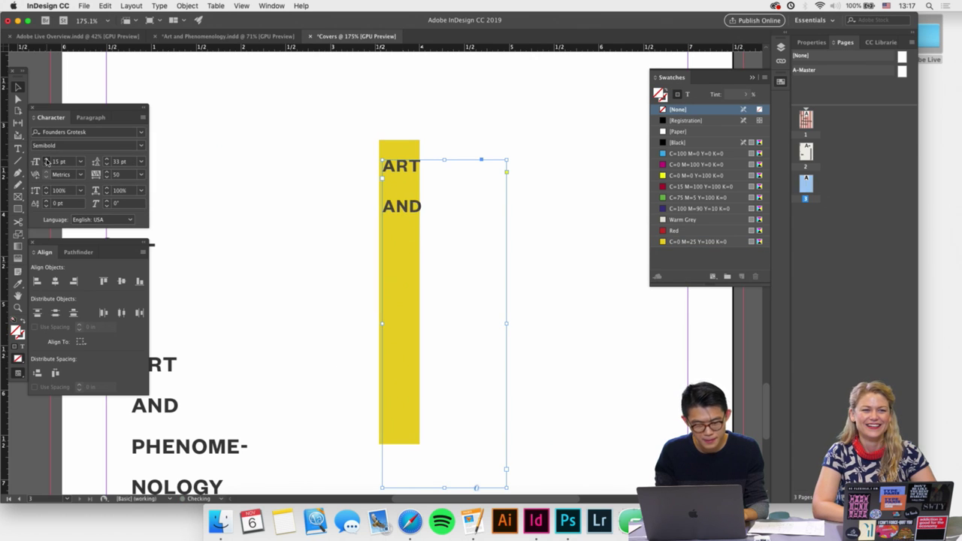
left_click(46, 159)
left_click(46, 164)
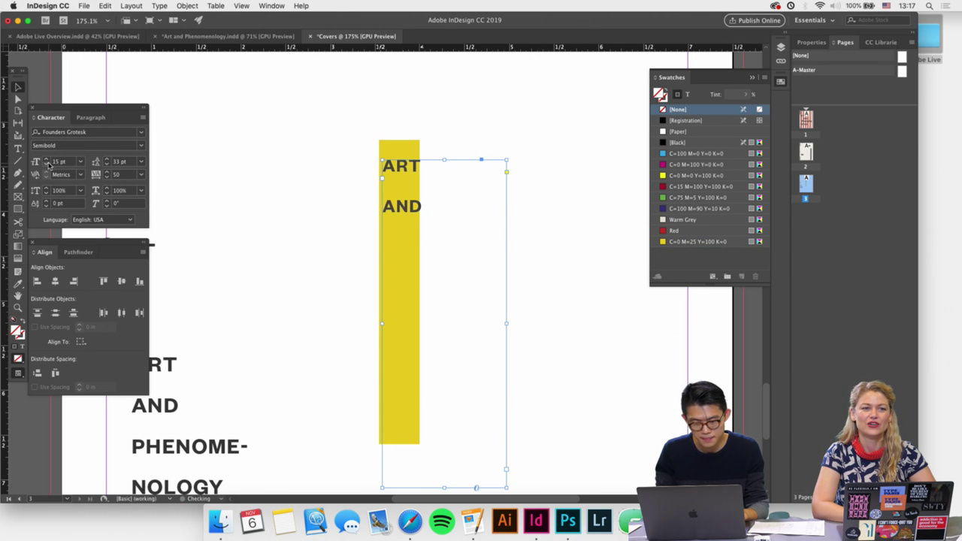
left_click(46, 164)
left_click(258, 217)
Split AND so D moves to its own line, preceded by a hyphen.
scroll(340, 249, "down", 2)
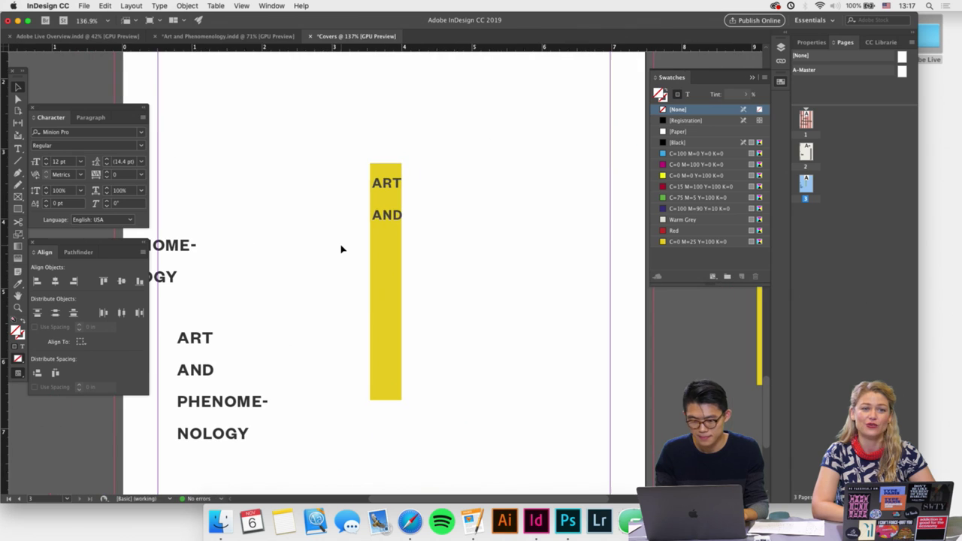
left_click(386, 216)
double_click(390, 212)
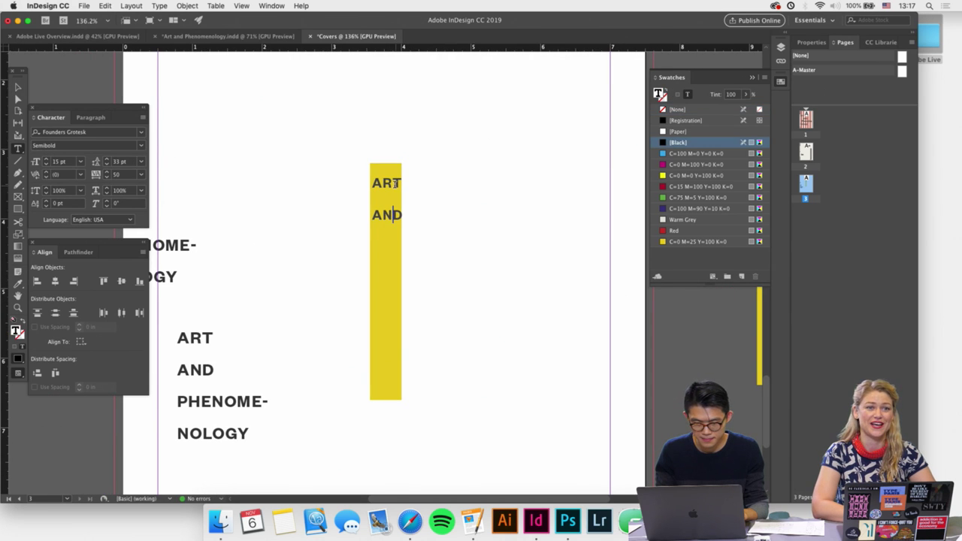
left_click(393, 215)
key("Return")
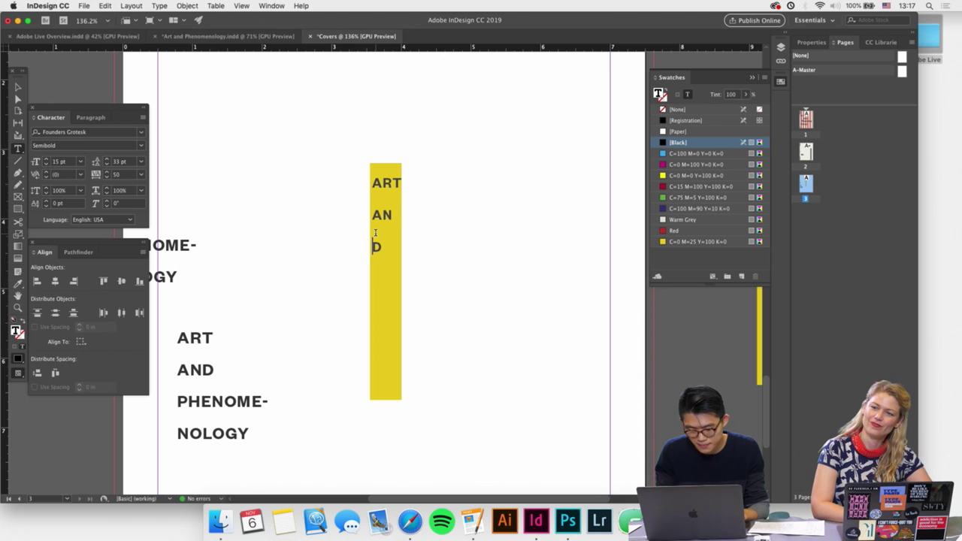
type("-")
Narrow the text frame to the bar's width so the title stacks ART / AN / -D.
left_click(18, 87)
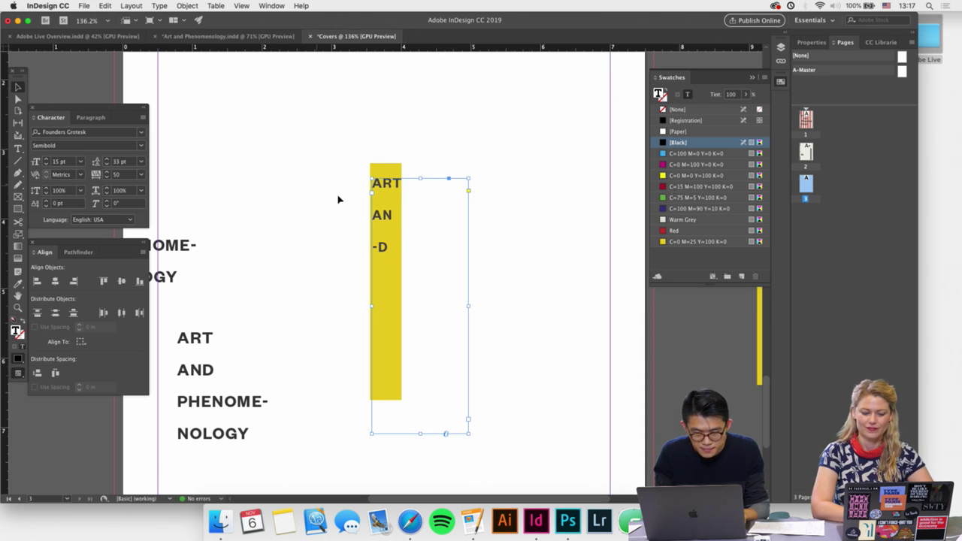
left_click_drag(469, 305, 414, 305)
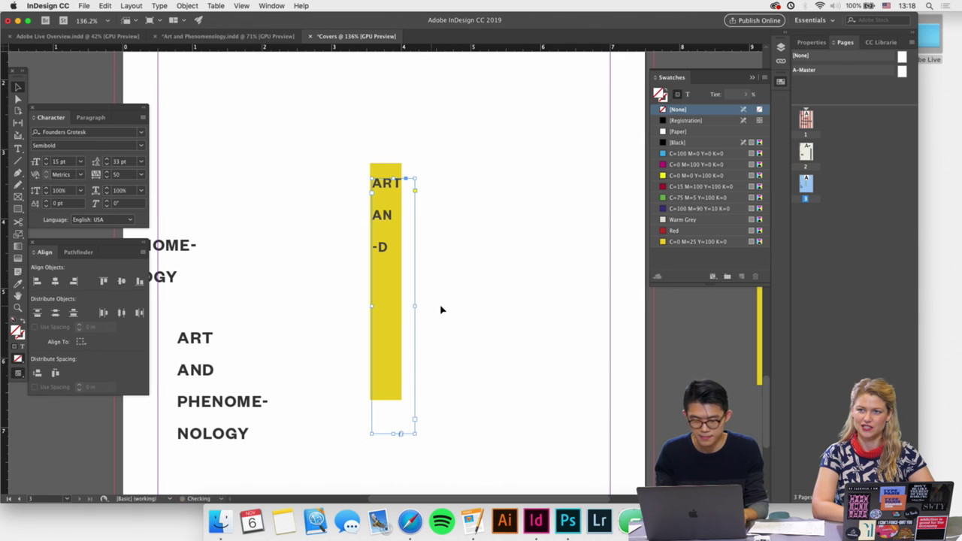
left_click(441, 309)
scroll(441, 309, "left", 2)
scroll(440, 309, "down", 1)
left_click(413, 233)
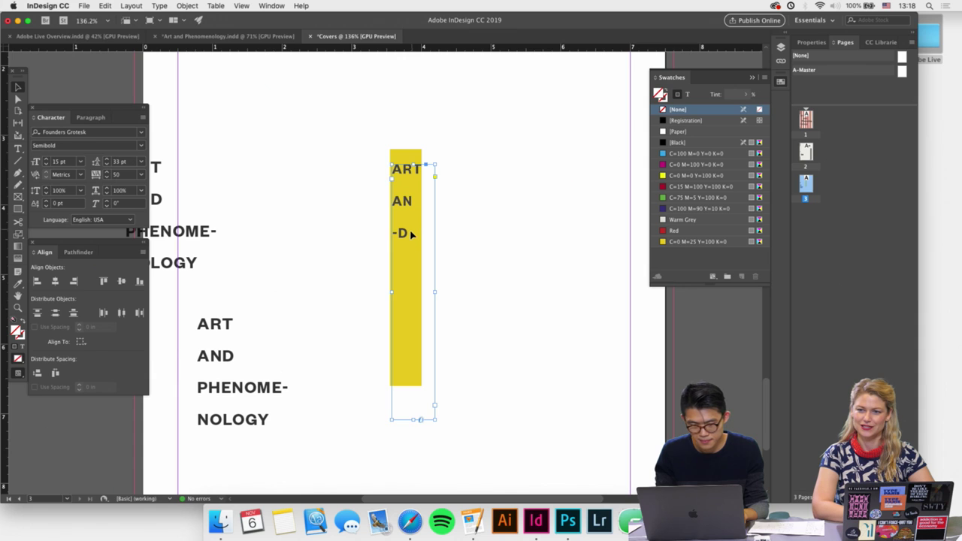
key("super+z")
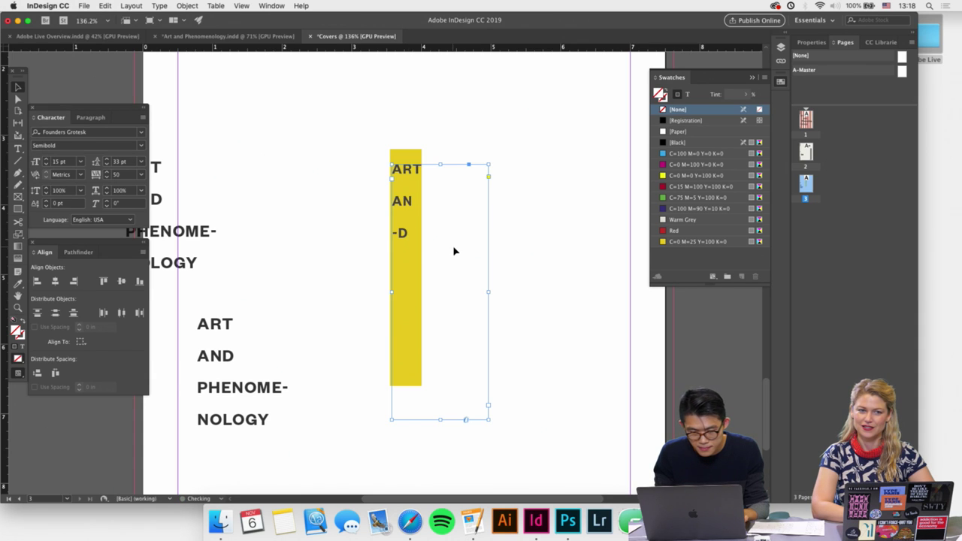
scroll(454, 251, "up", 3)
left_click(347, 235)
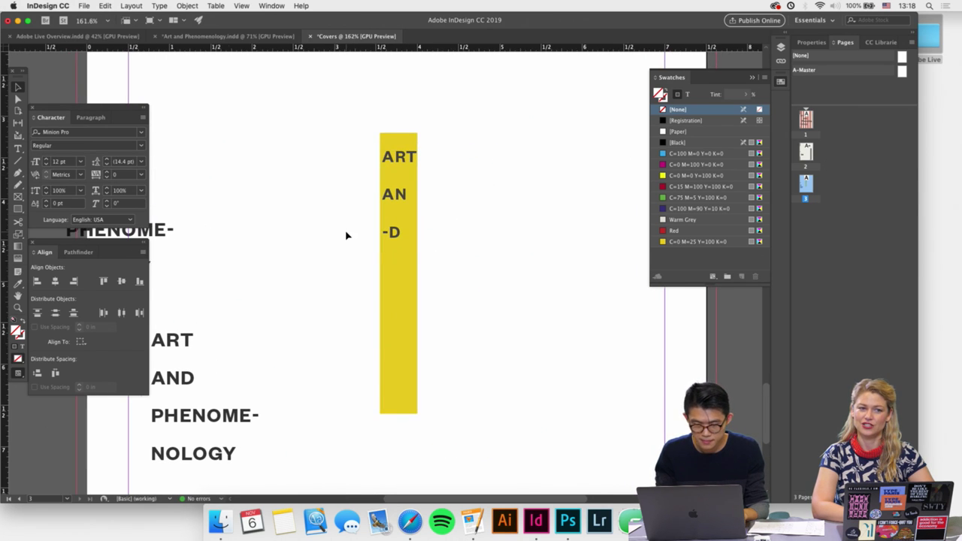
scroll(347, 236, "down", 3)
In the frame below the bar, type PHENO and break the title into EN, OL and OGY lines.
left_click(385, 302)
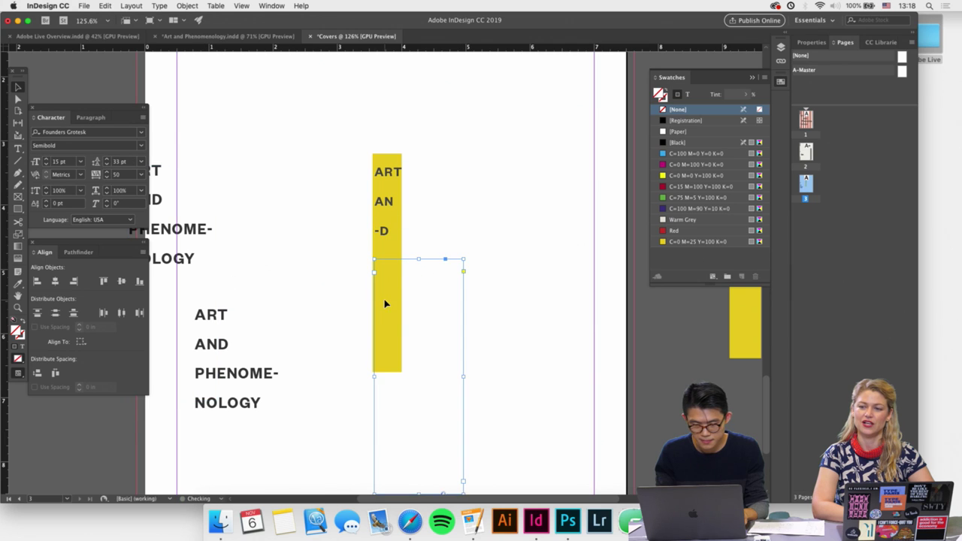
double_click(385, 304)
key("super+a")
type("PHENO")
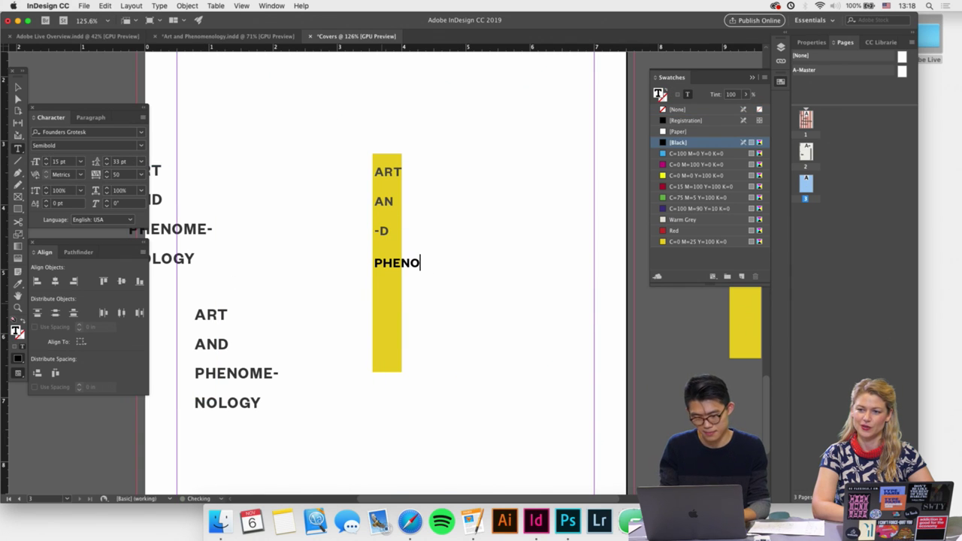
key("Return")
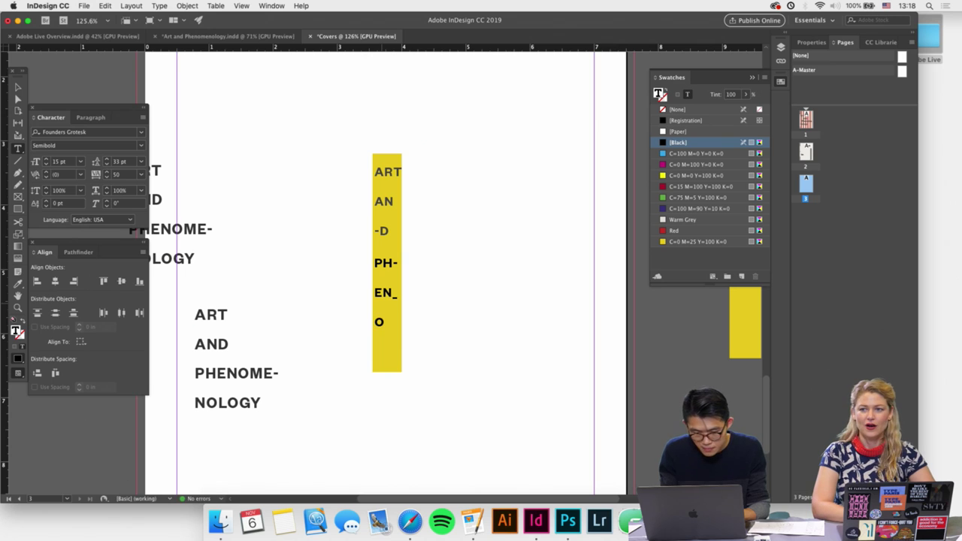
key("BackSpace")
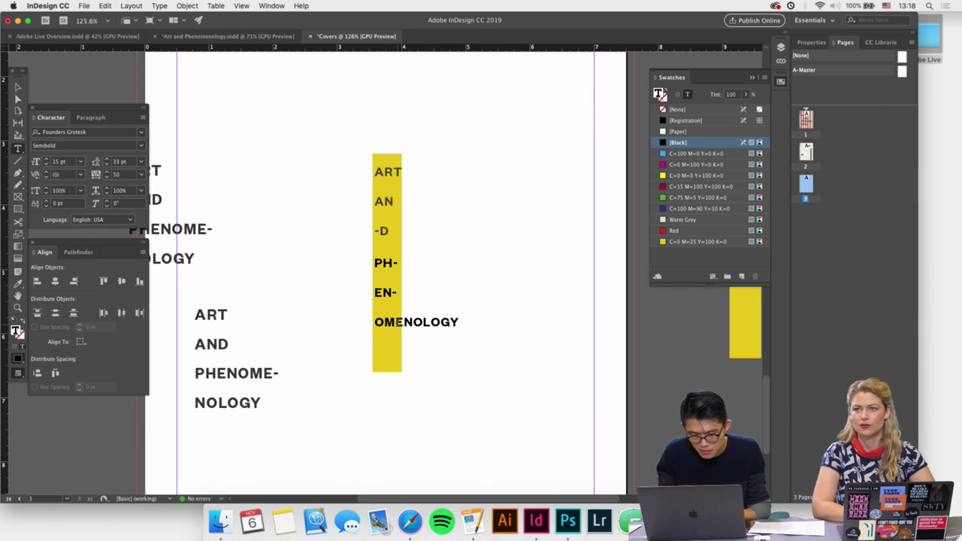
key("Return")
left_click(392, 353)
key("Return")
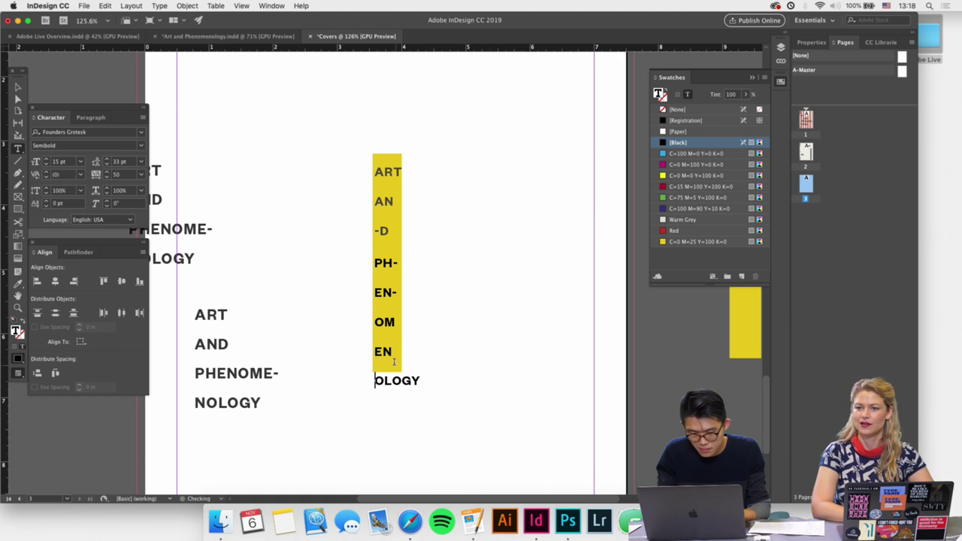
left_click(392, 382)
key("Return")
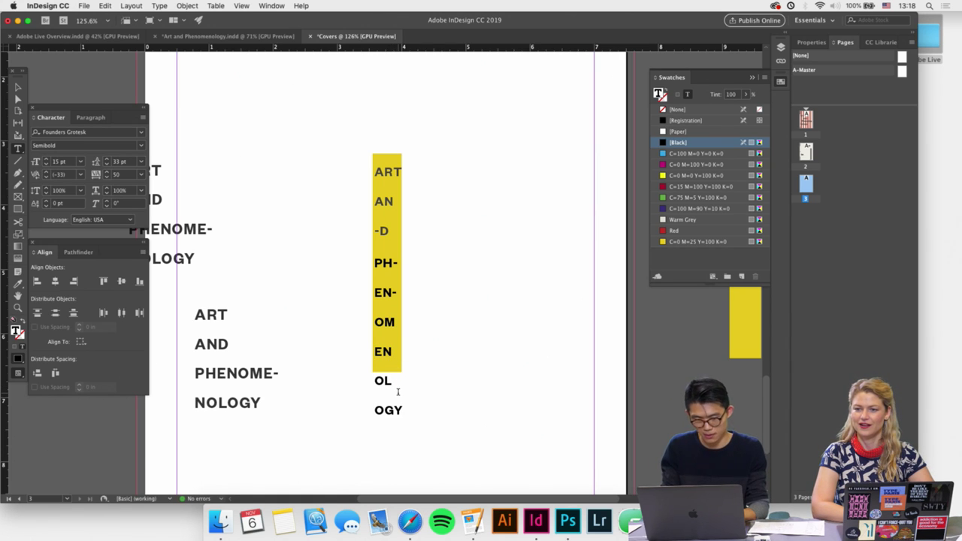
Stretch the yellow bar upward and move the lower text frame up to sit on it.
left_click(16, 84)
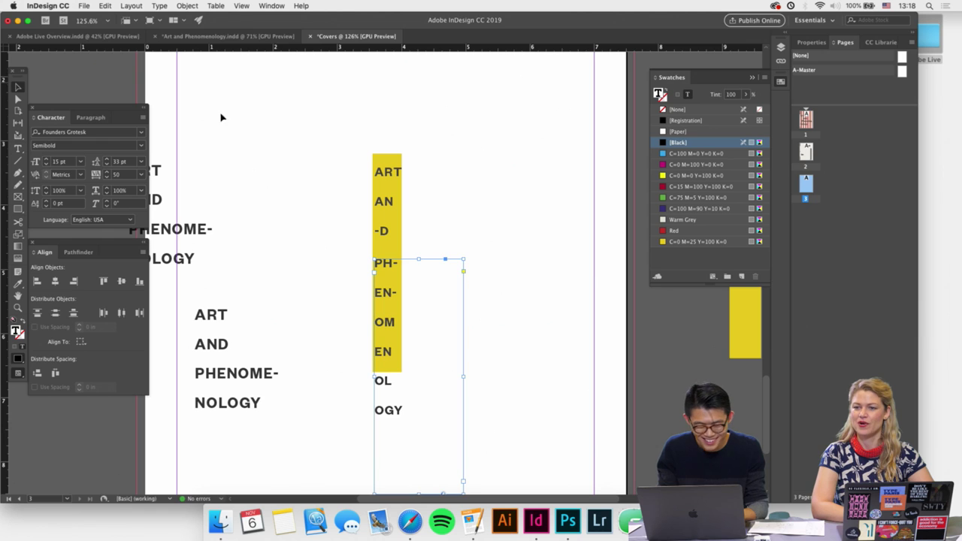
left_click(385, 158)
left_click_drag(387, 155, 387, 92)
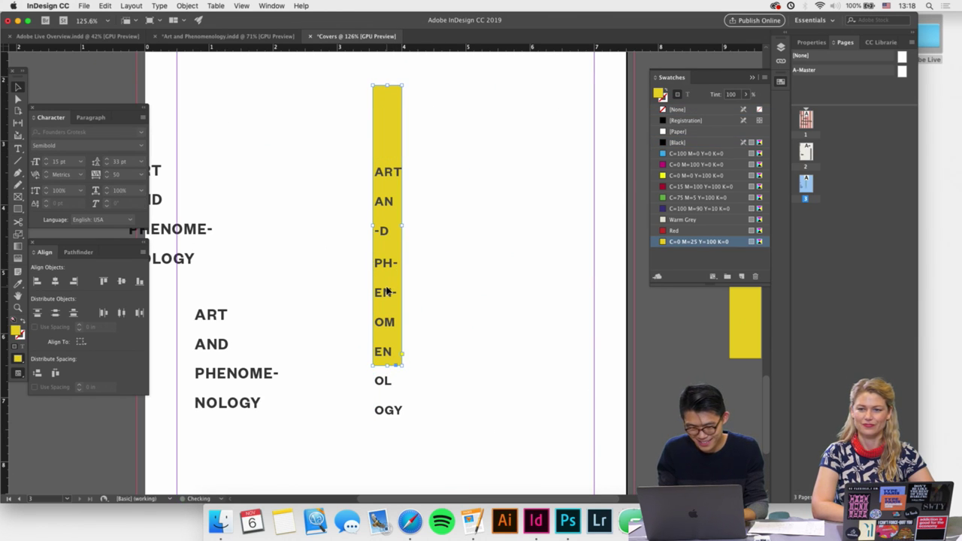
left_click(392, 423)
key("shift+Up")
key("shift+Up")
key("shift+Up")
key("shift+Up")
key("shift+Up")
key("shift+Up")
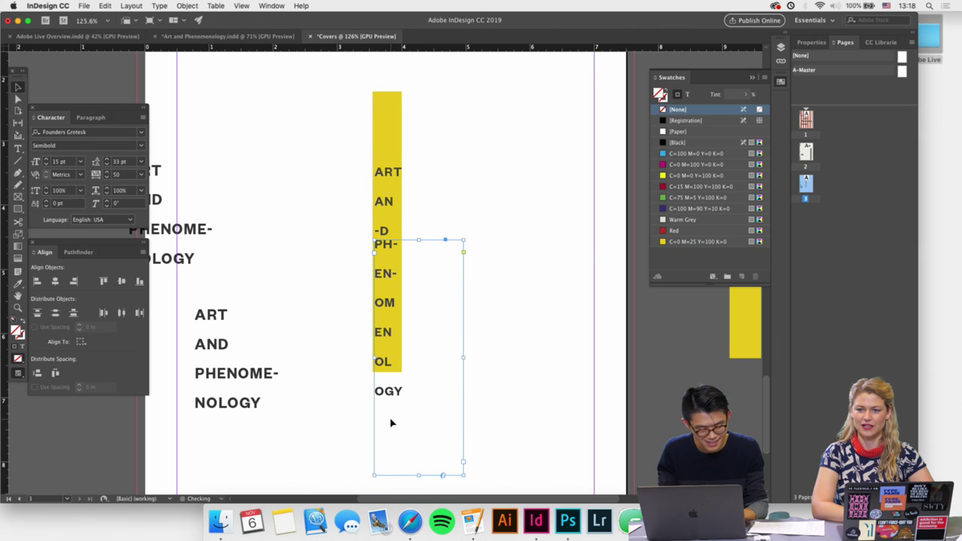
key("shift+Up")
key("shift+Up")
key("shift+Up")
key("shift+Up")
key("shift+Up")
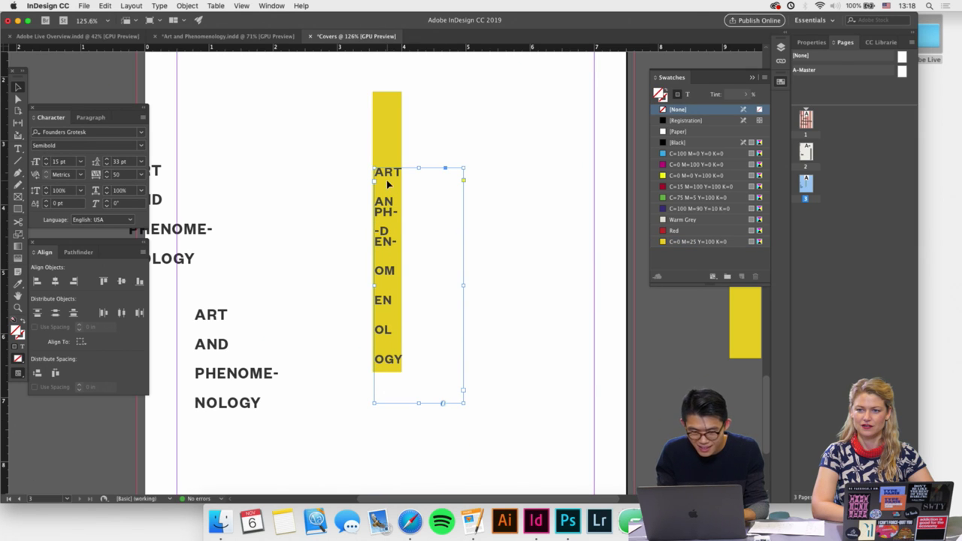
left_click_drag(388, 184, 389, 122)
left_click(487, 148)
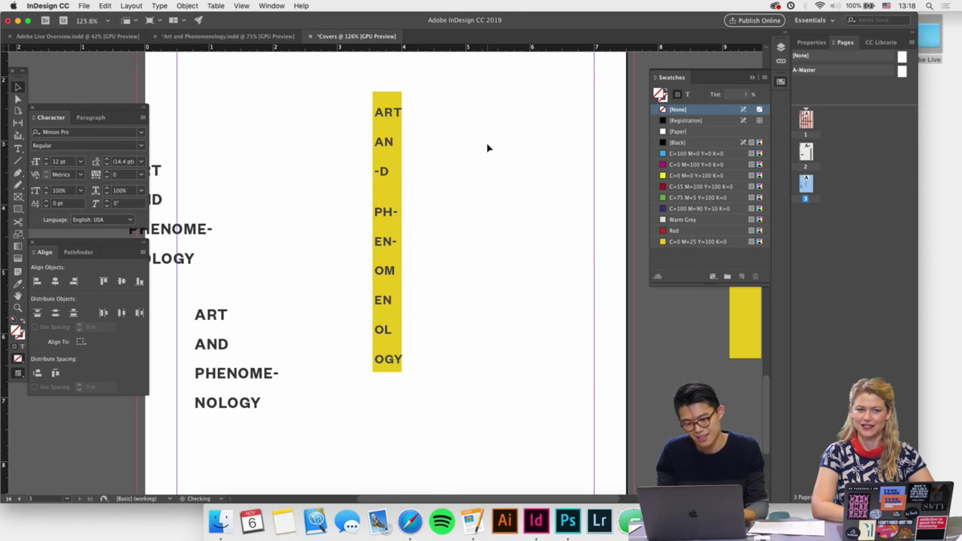
Delete the two older title text frames from the page.
key("super+0")
left_click_drag(242, 217, 373, 366)
key("Delete")
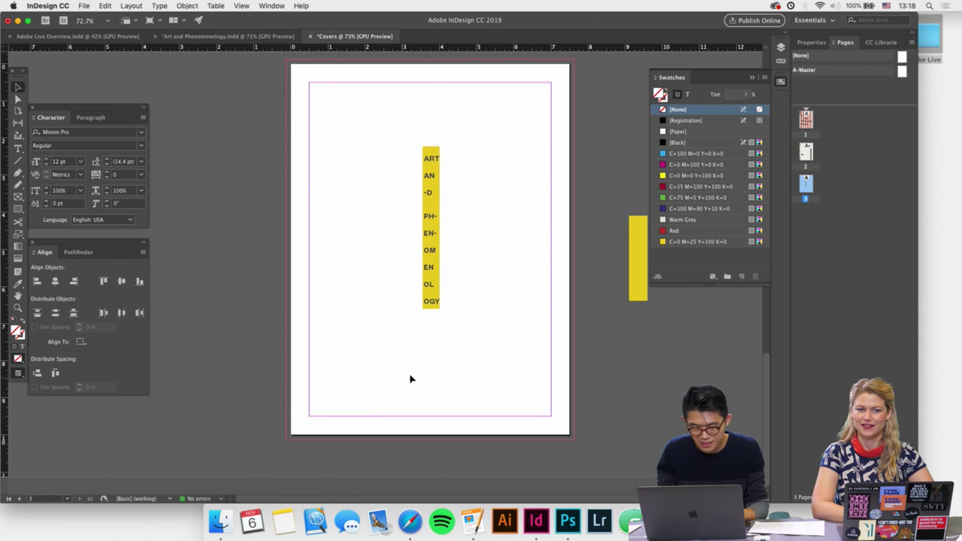
Copy the spare yellow bar onto the page and enlarge it into a large rectangle.
left_click(436, 148)
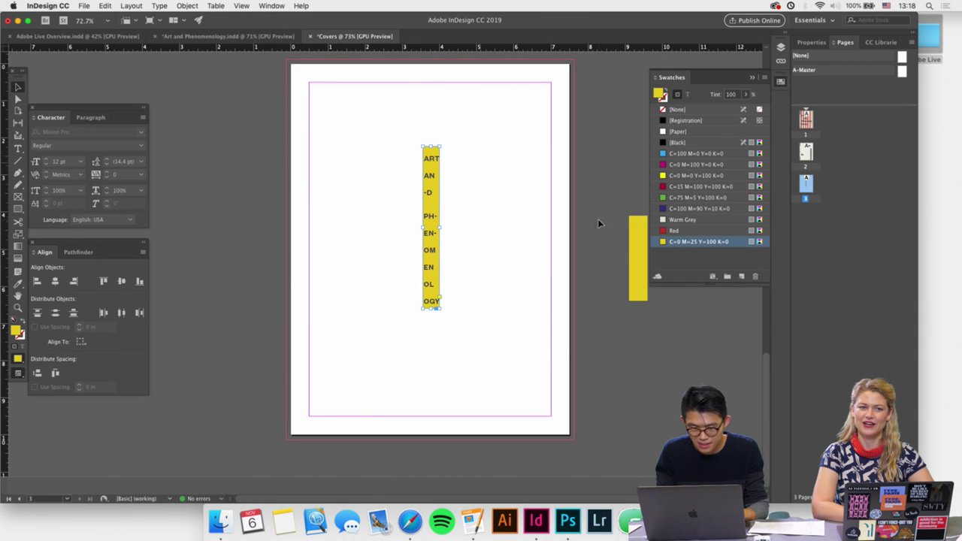
left_click_drag(638, 269, 291, 85)
left_click_drag(307, 145, 369, 380)
left_click(446, 366)
left_click_drag(467, 281, 388, 233)
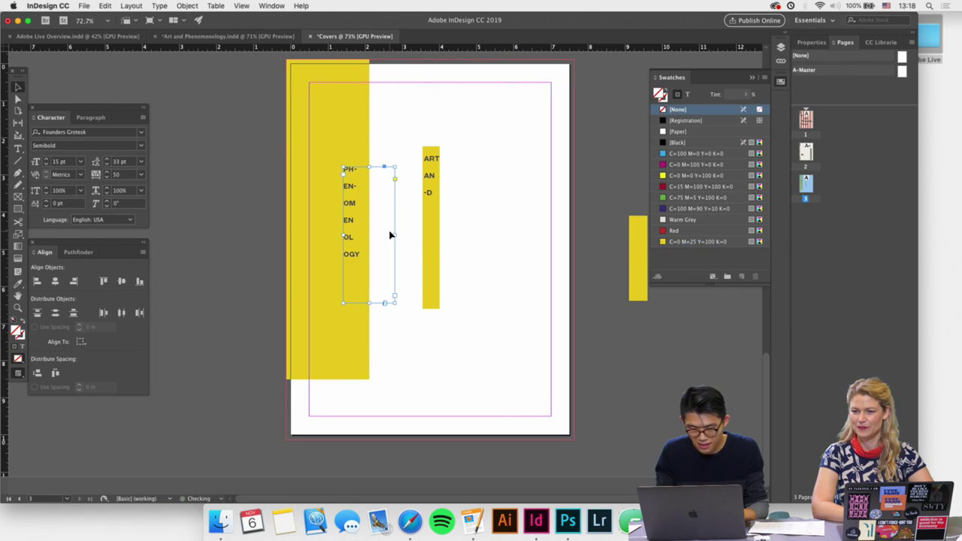
key("super+z")
Stretch the yellow rectangle to fill the page out to the bleed.
left_click_drag(492, 288, 379, 152)
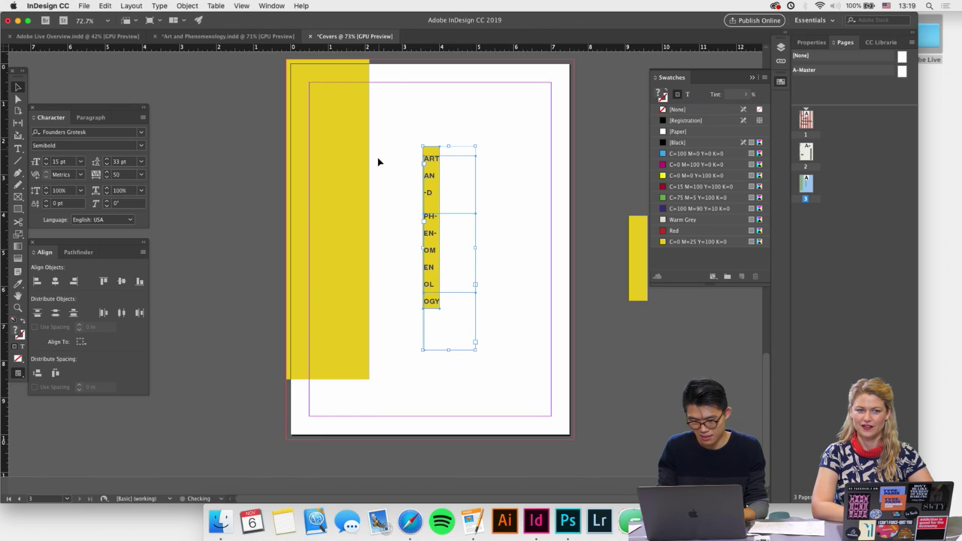
left_click(352, 281)
left_click_drag(369, 379, 575, 438)
left_click(588, 381)
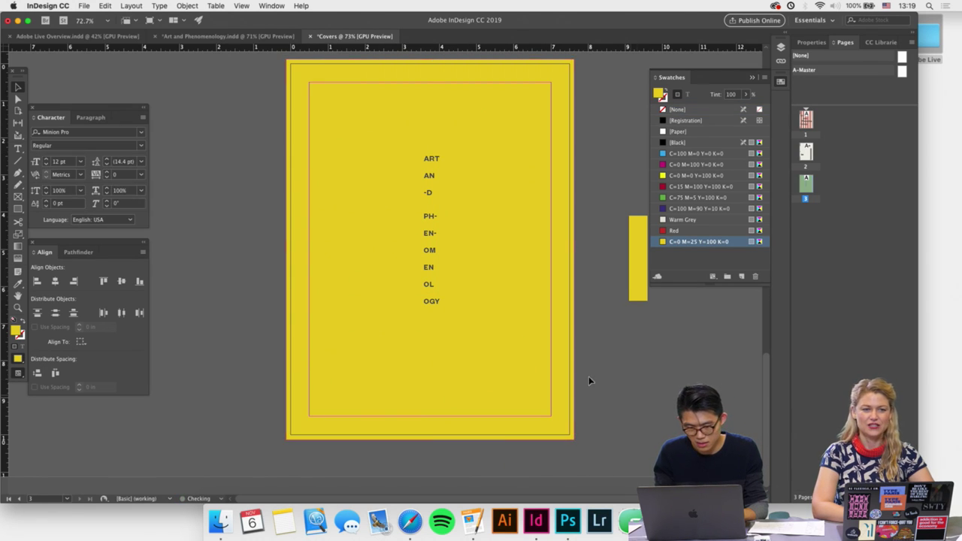
Select the overlapping PH- and ART AN -D title frames in turn, ending on the ART frame.
left_click(425, 260)
scroll(425, 260, "up", 3)
left_click(460, 155)
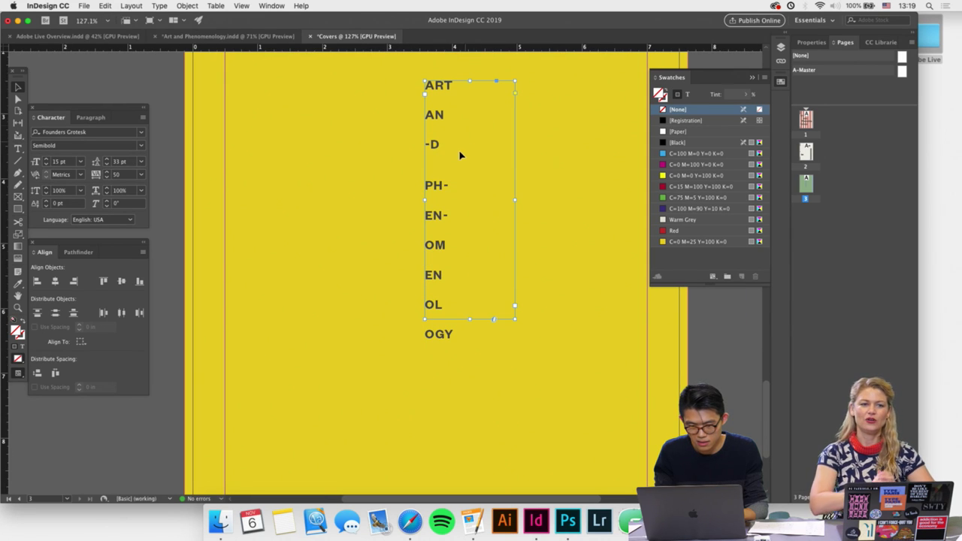
left_click(401, 311)
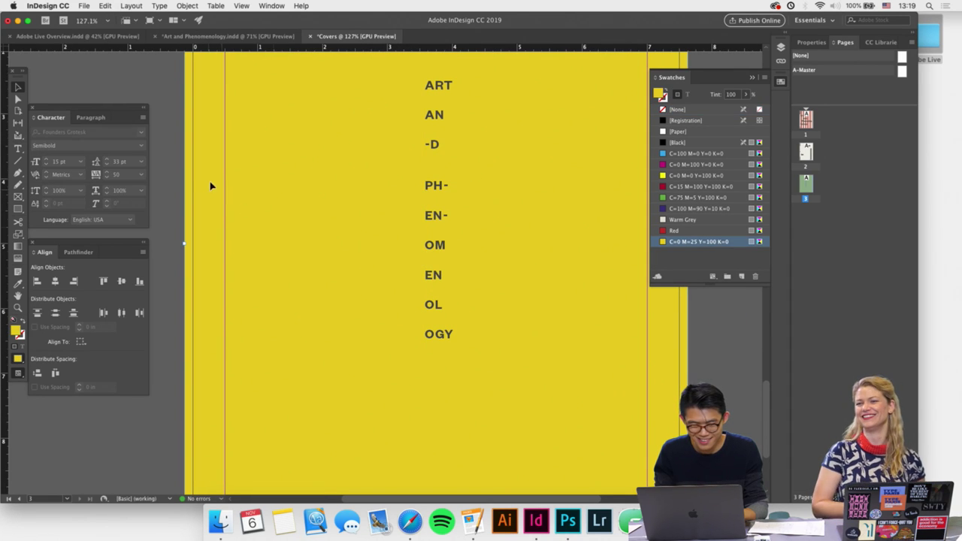
left_click_drag(211, 185, 473, 317)
left_click(436, 262)
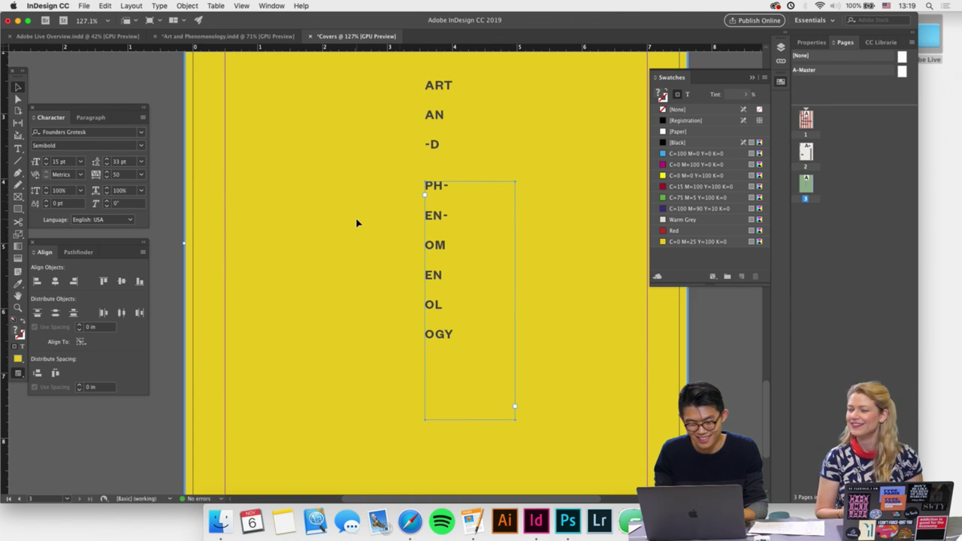
scroll(356, 221, "down", 3)
left_click(421, 145)
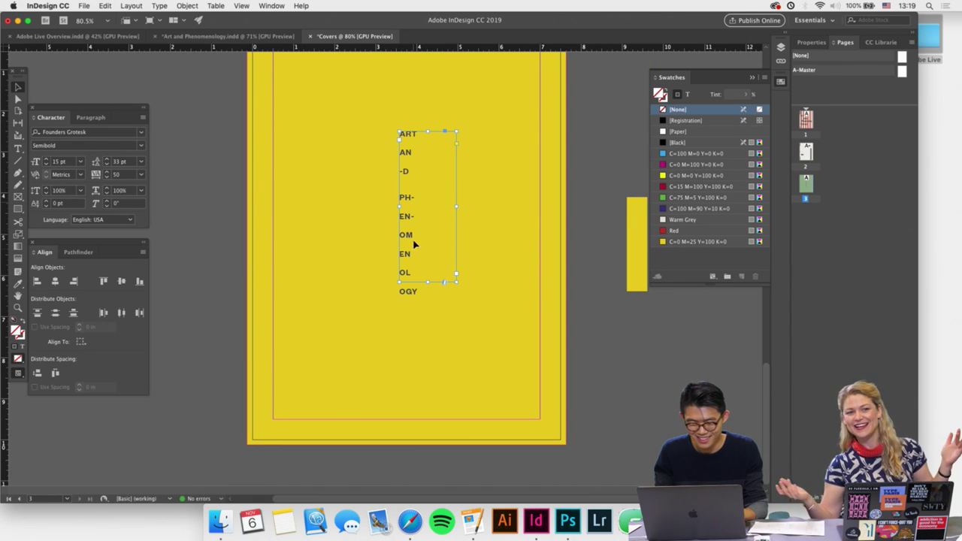
Lock both title text frames in the Layers panel and select the narrow bar beneath.
left_click(781, 48)
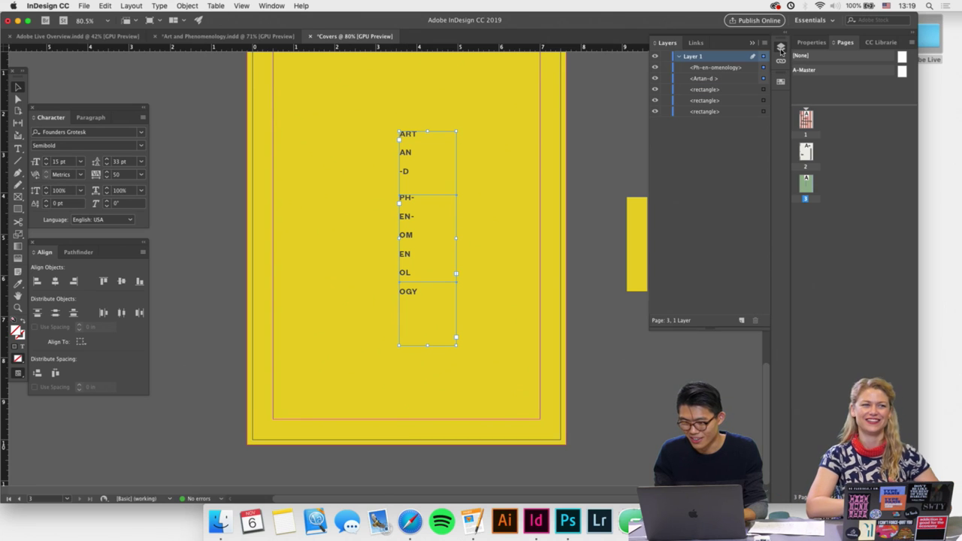
left_click(666, 68)
left_click(666, 78)
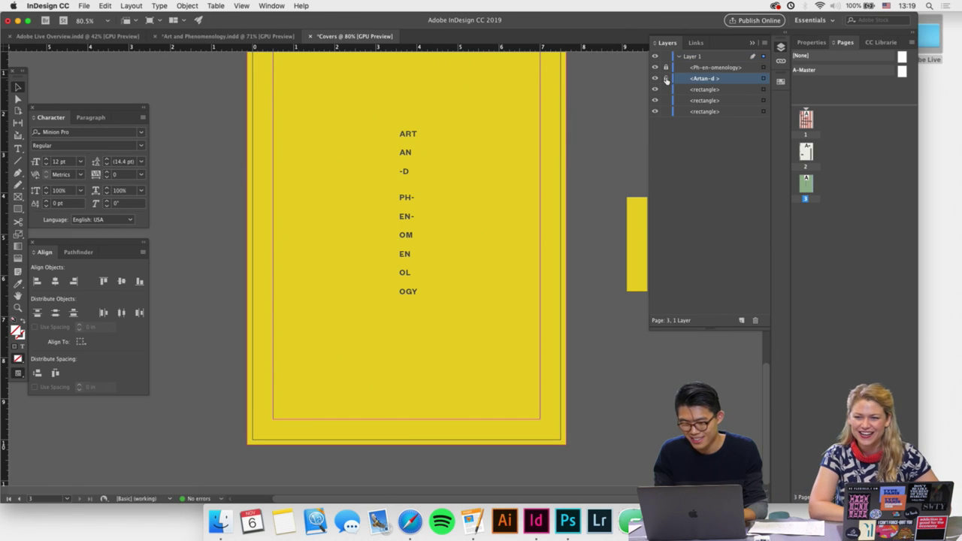
left_click(410, 189)
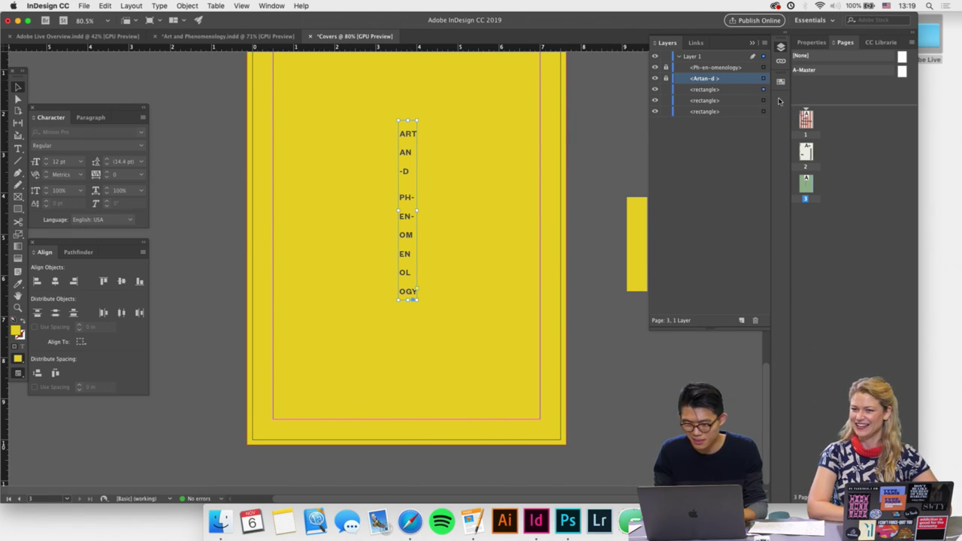
left_click(679, 56)
left_click(679, 56)
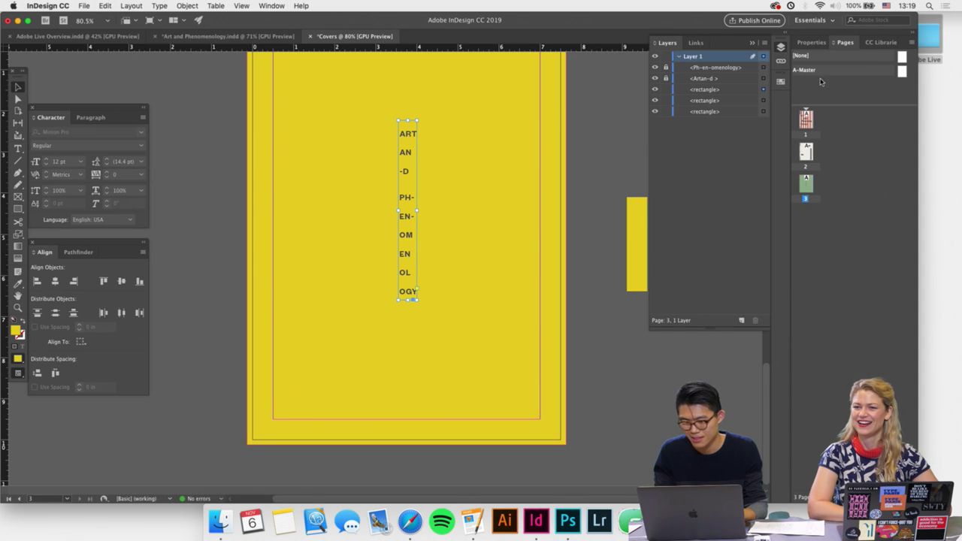
Fill the narrow bar with the white [Paper] swatch and check its fill.
left_click(780, 81)
left_click(780, 81)
left_click(780, 81)
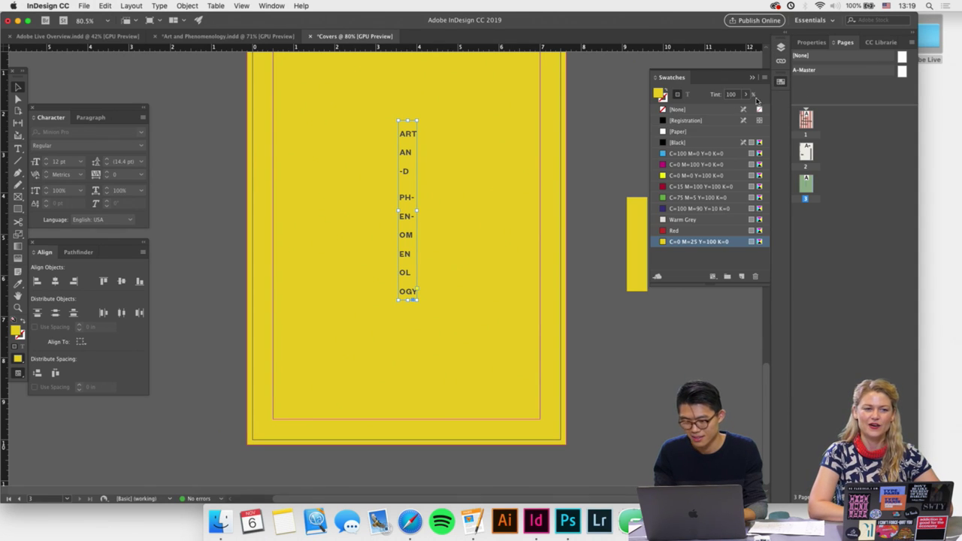
left_click(678, 132)
left_click(574, 202)
scroll(592, 167, "up", 2)
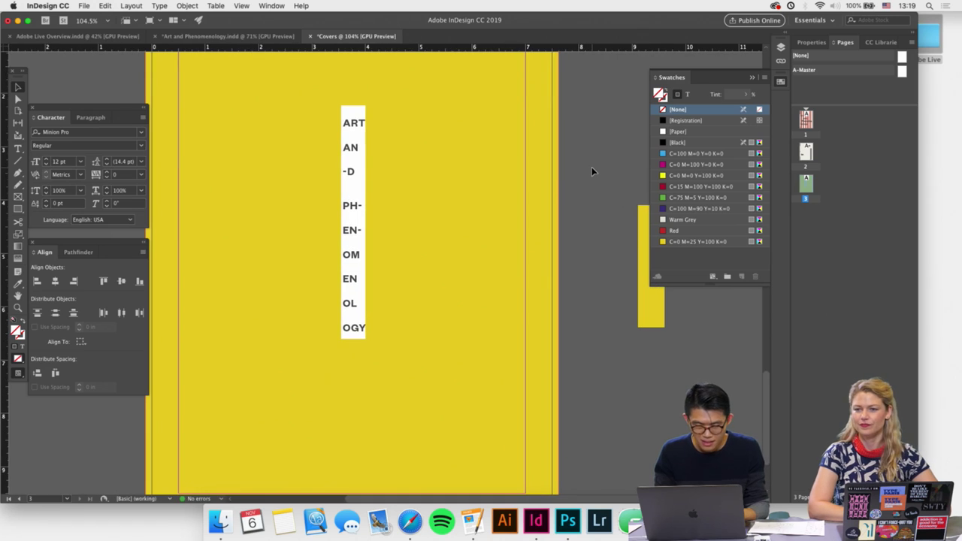
scroll(591, 167, "down", 2)
scroll(454, 218, "up", 1)
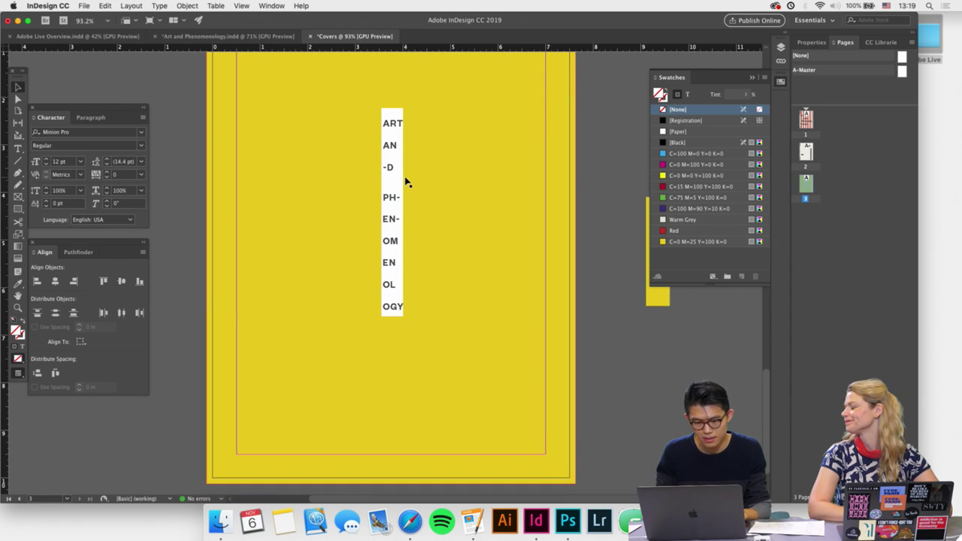
left_click(393, 166)
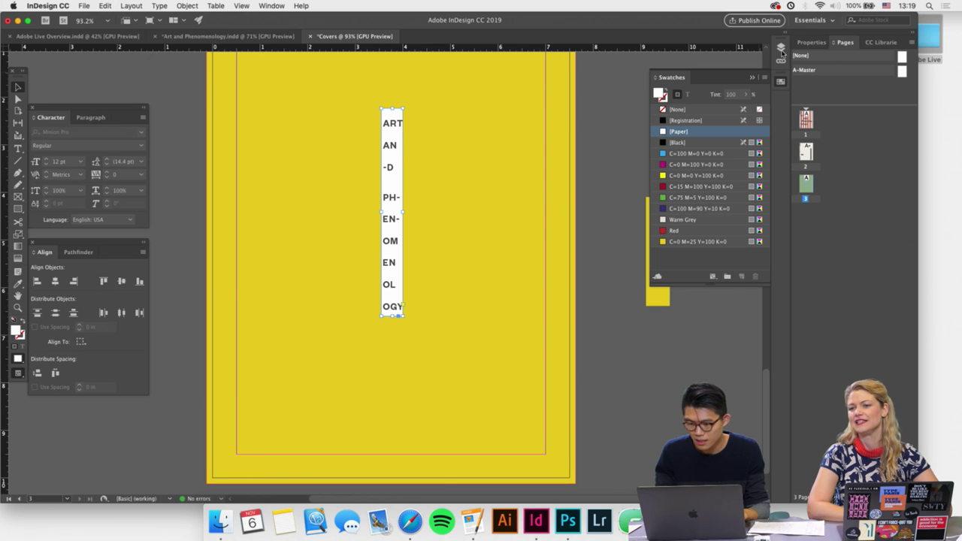
left_click(781, 49)
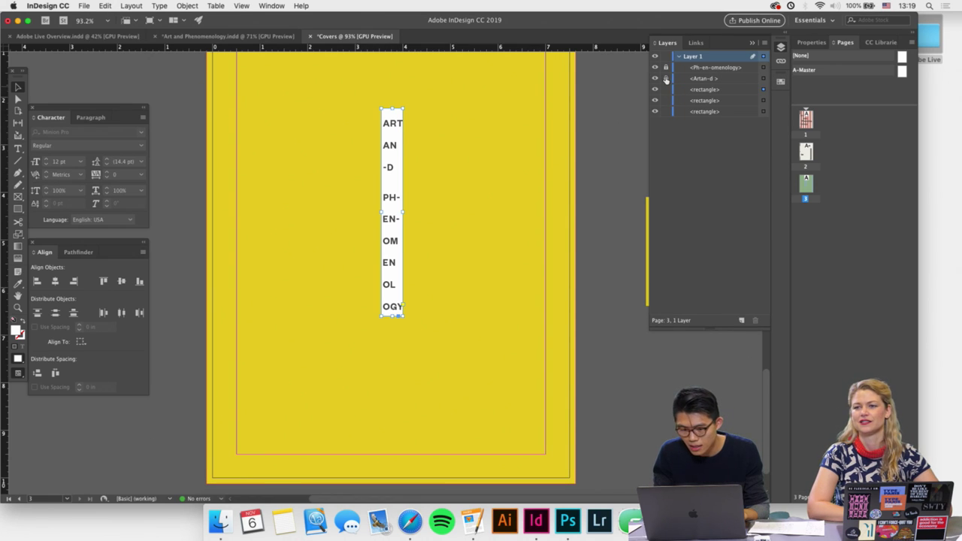
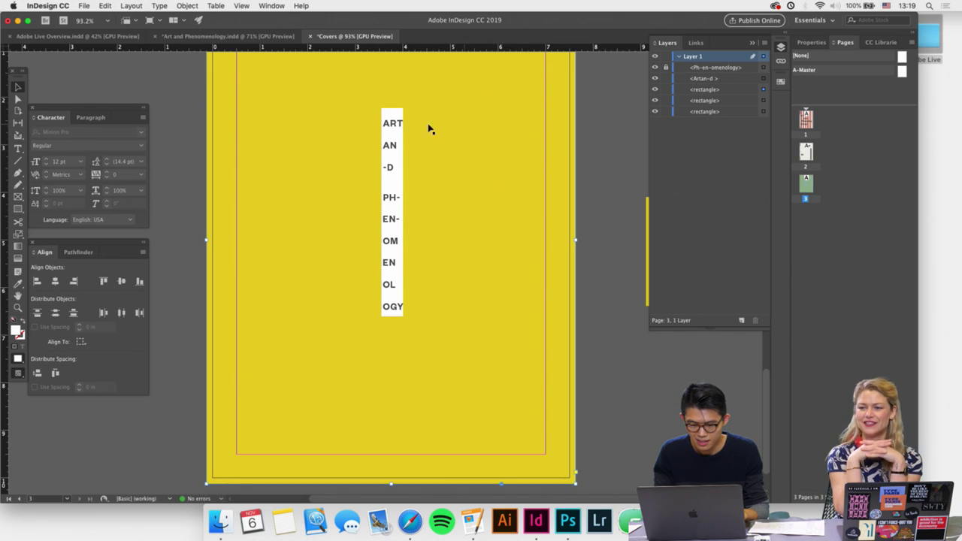
Break ART into stacked AR and -T lines in the white strip.
double_click(390, 123)
key("Return")
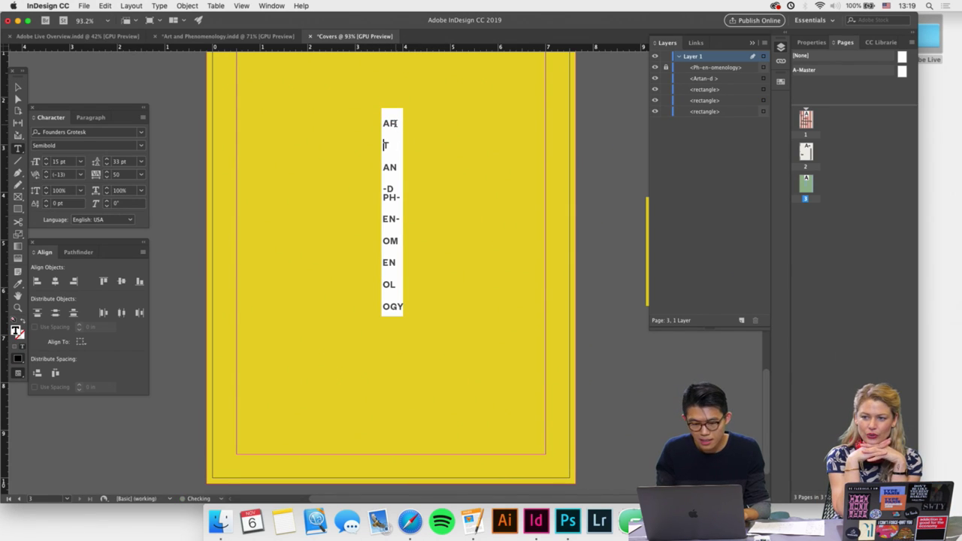
left_click(385, 145)
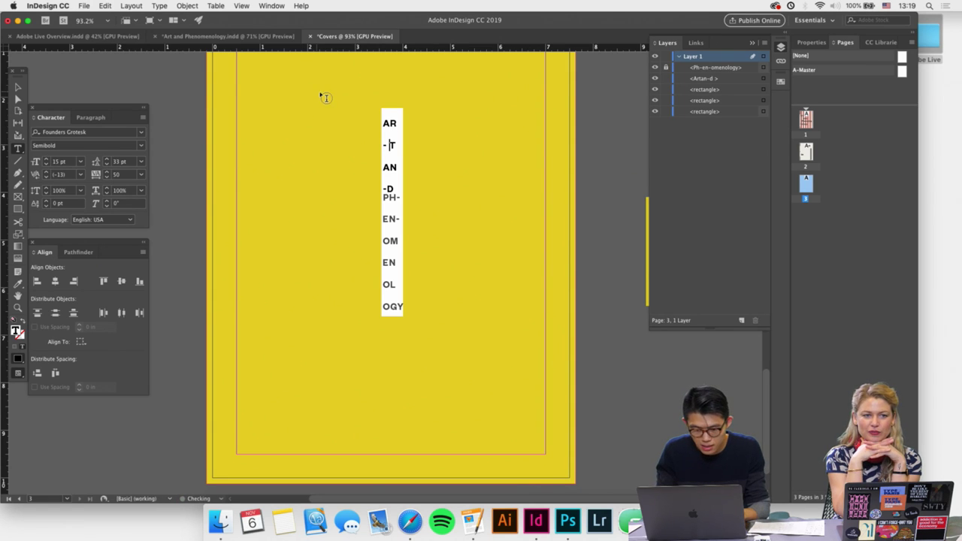
left_click_drag(382, 119, 403, 197)
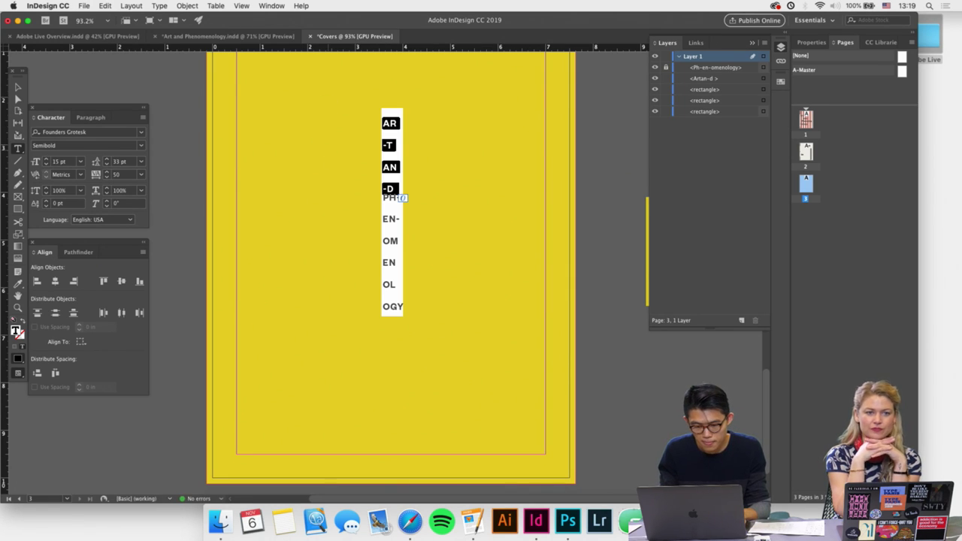
Nudge the ART AND frame up and shrink it to fit its letters.
left_click(18, 87)
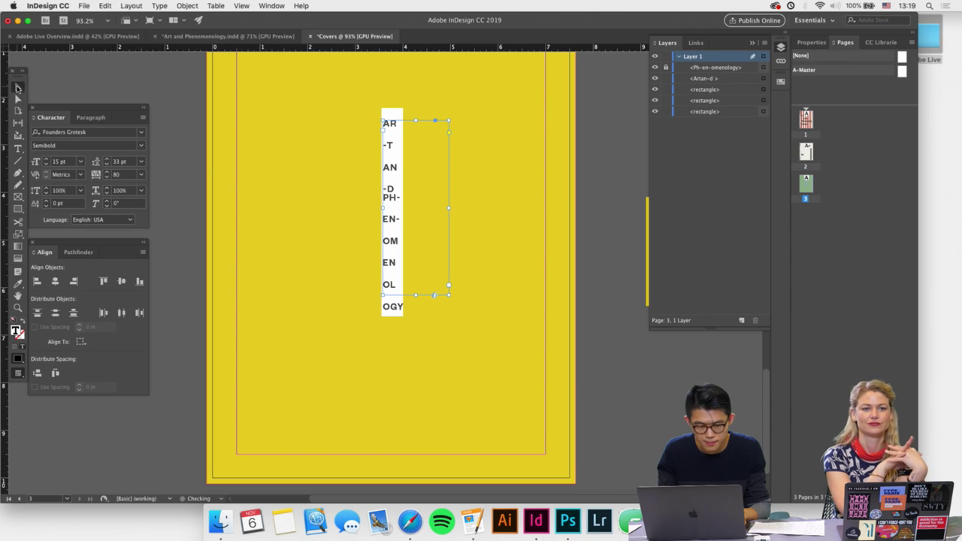
scroll(369, 191, "up", 1)
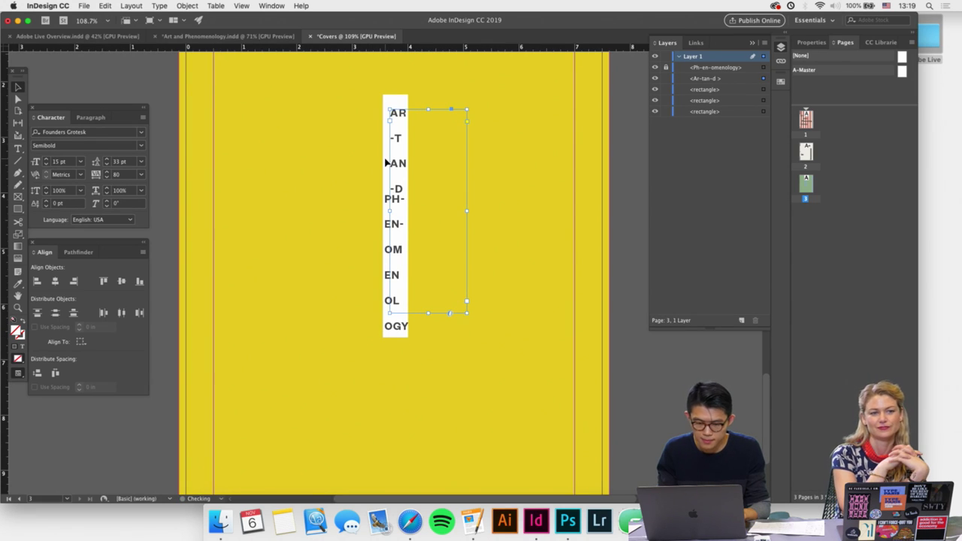
key("Up")
key("Up")
key("Up")
key("Up")
key("Up")
key("Up")
key("Up")
key("Up")
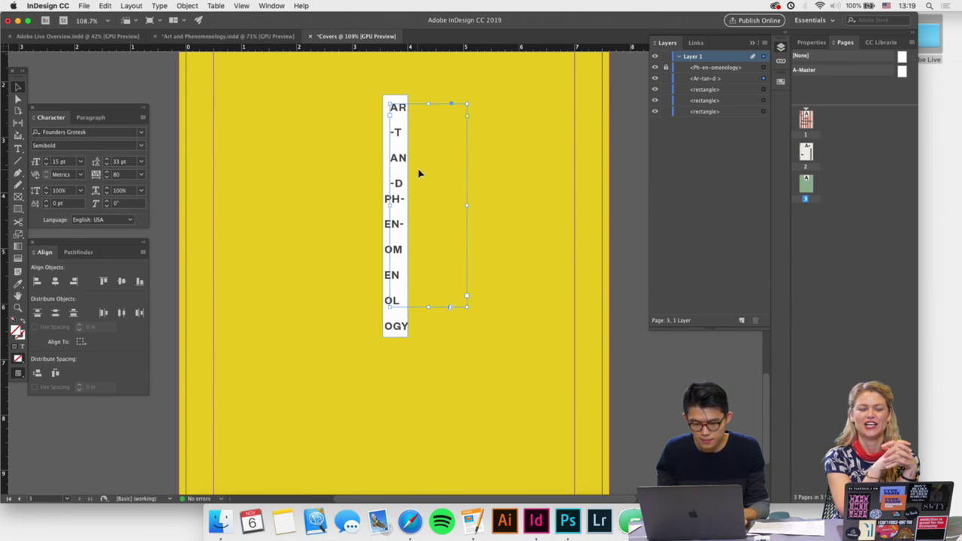
double_click(393, 155)
key("ctrl+a")
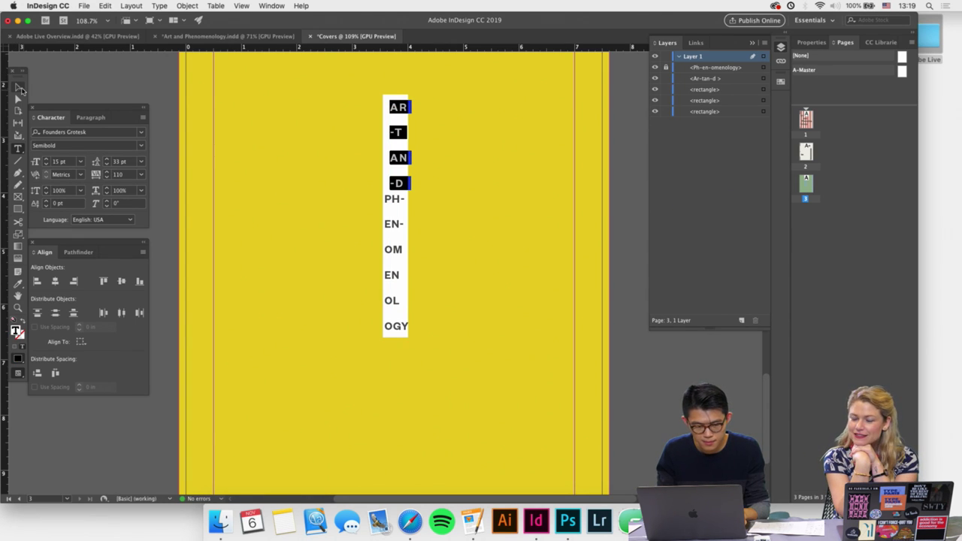
left_click(18, 87)
left_click_drag(468, 308, 421, 193)
left_click(403, 240)
key("ctrl+a")
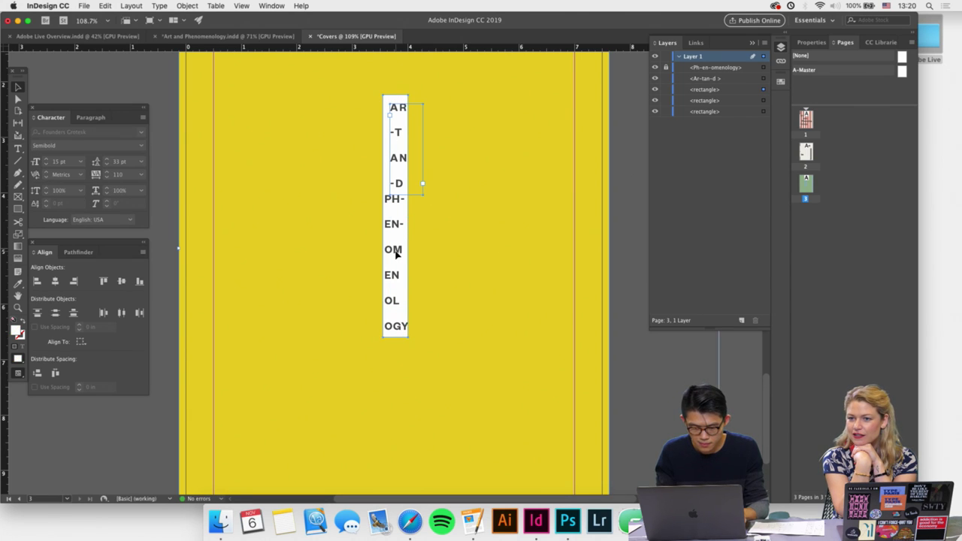
left_click(167, 263)
left_click(401, 296)
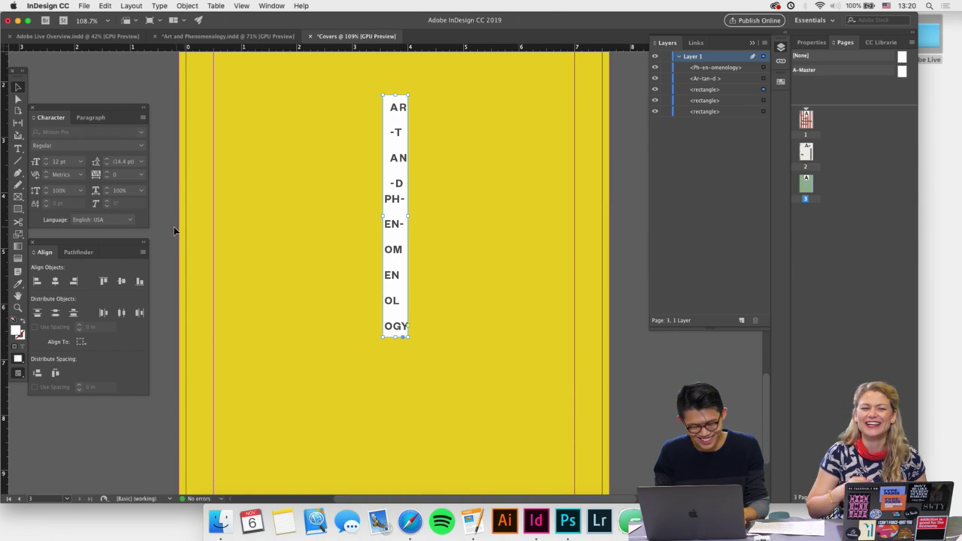
Set the PHENOMENOLOGY letters to 100 tracking.
left_click(415, 249)
double_click(393, 249)
key("ctrl+a")
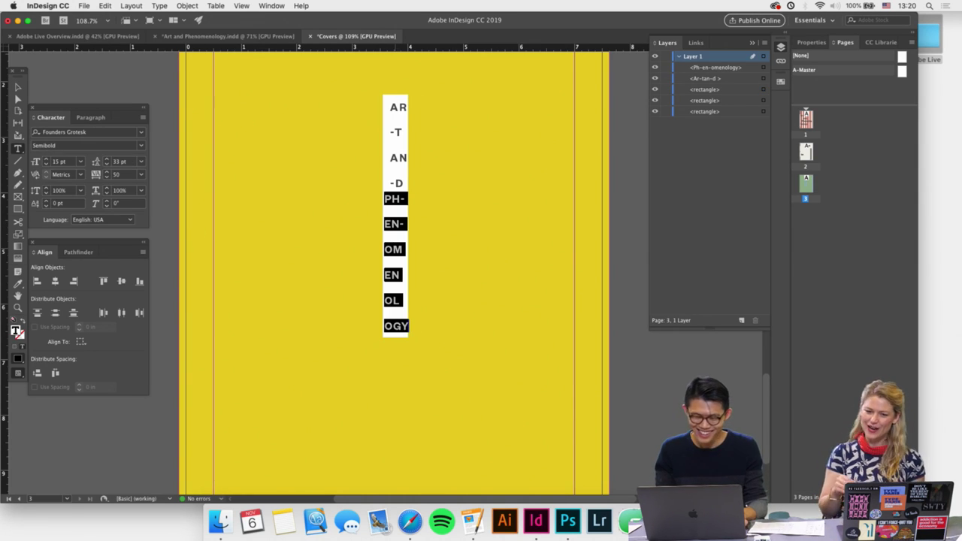
key("alt+Right")
key("alt+Right")
key("ctrl+shift+a")
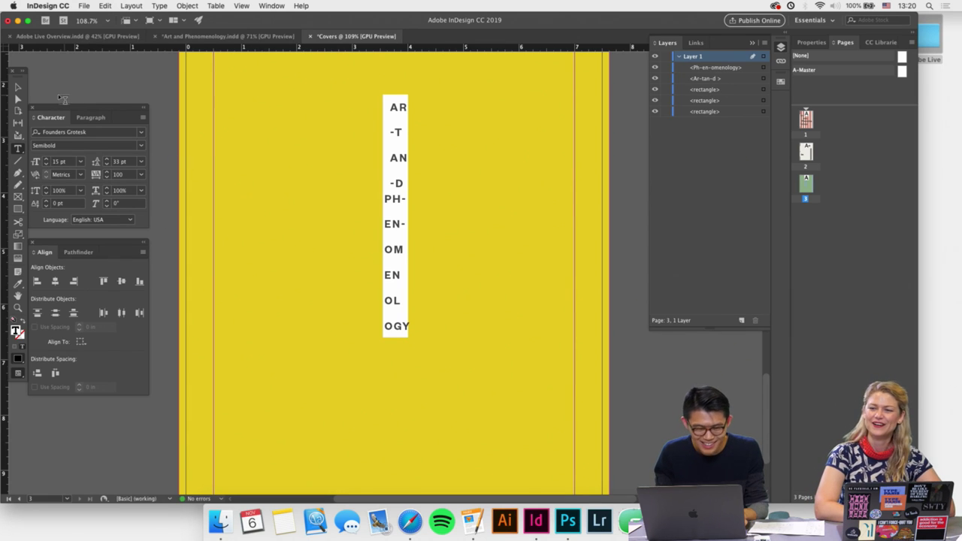
key("Escape")
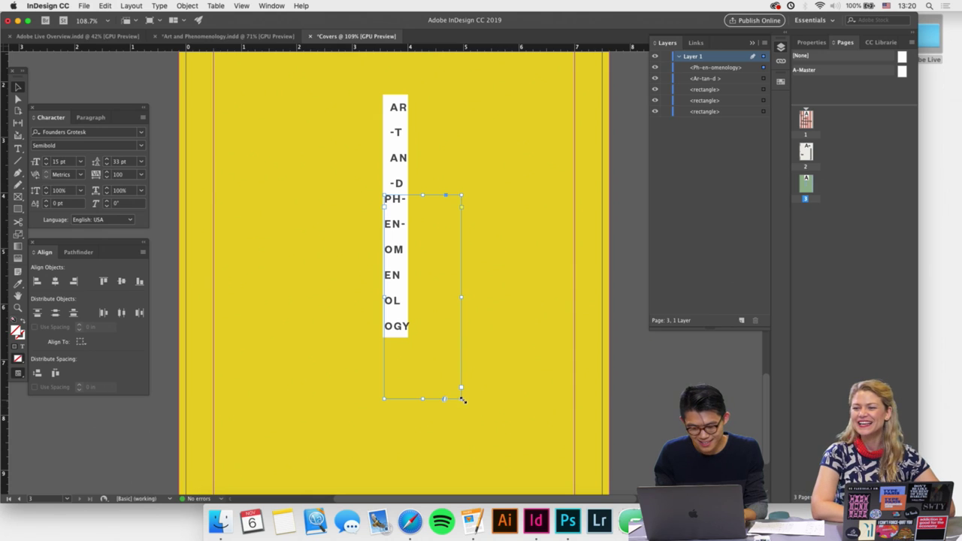
Fit the PHENOMENOLOGY frame to the column, centre its letters, and nudge it left.
left_click_drag(462, 400, 411, 343)
left_click(89, 117)
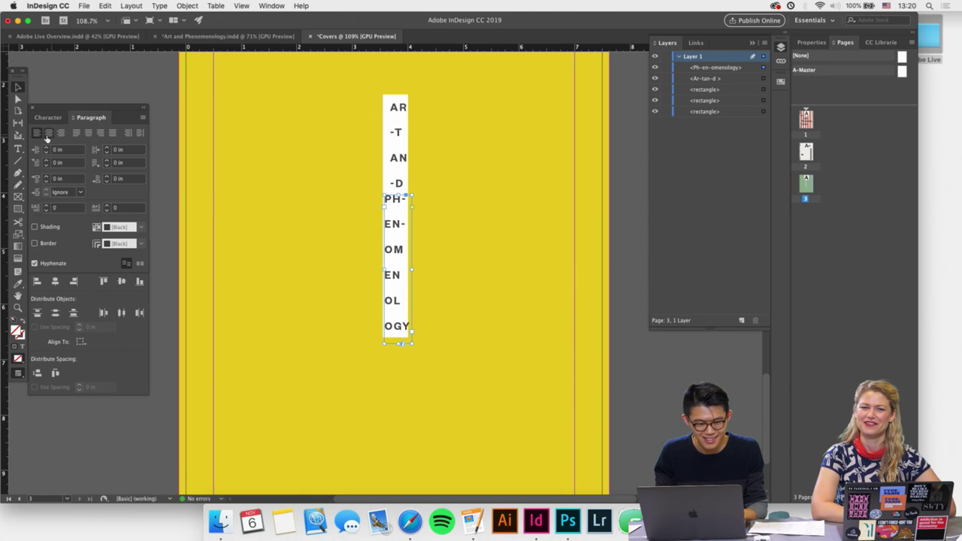
left_click(48, 132)
left_click(245, 273)
left_click(387, 312)
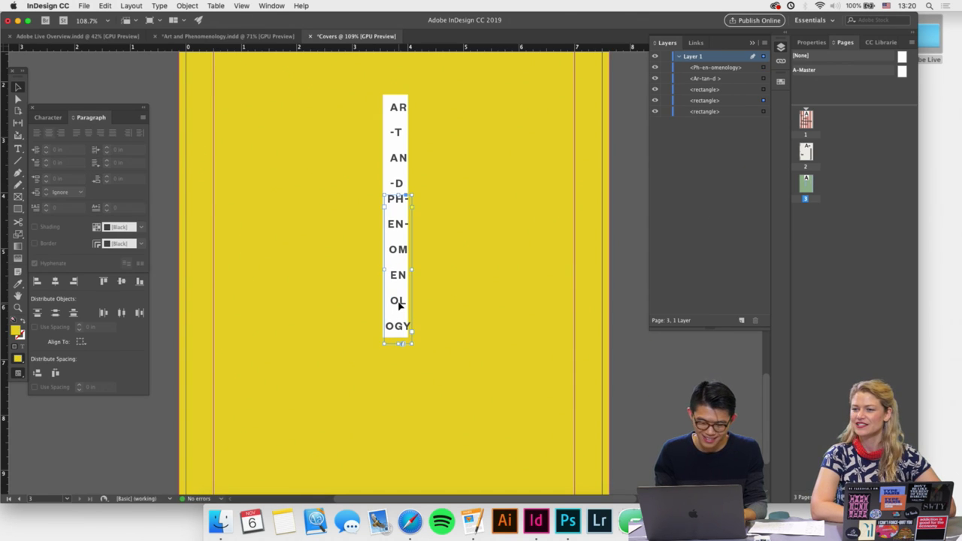
key("Left")
key("Left")
key("Left")
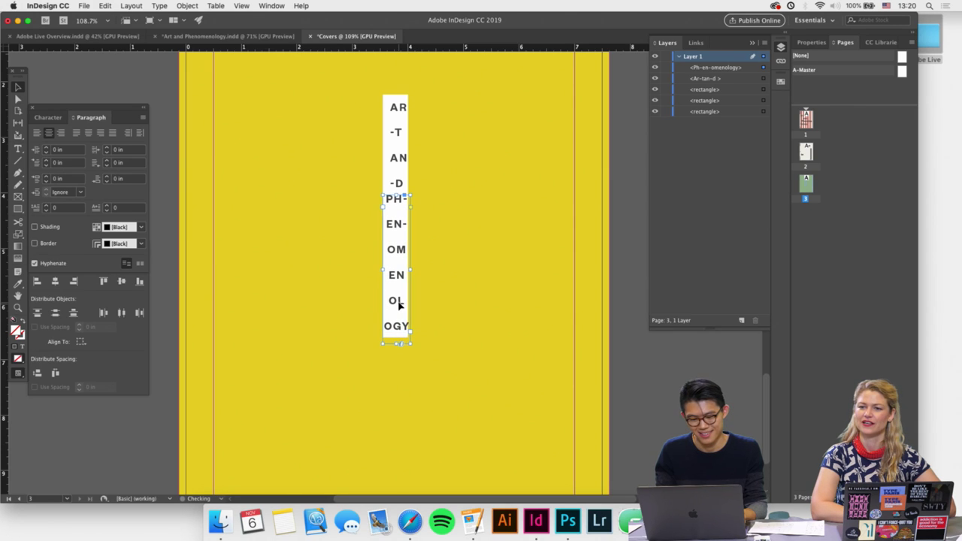
left_click(496, 310)
Move the ART AND letters slightly up-left and extend the white strip further down.
double_click(404, 178)
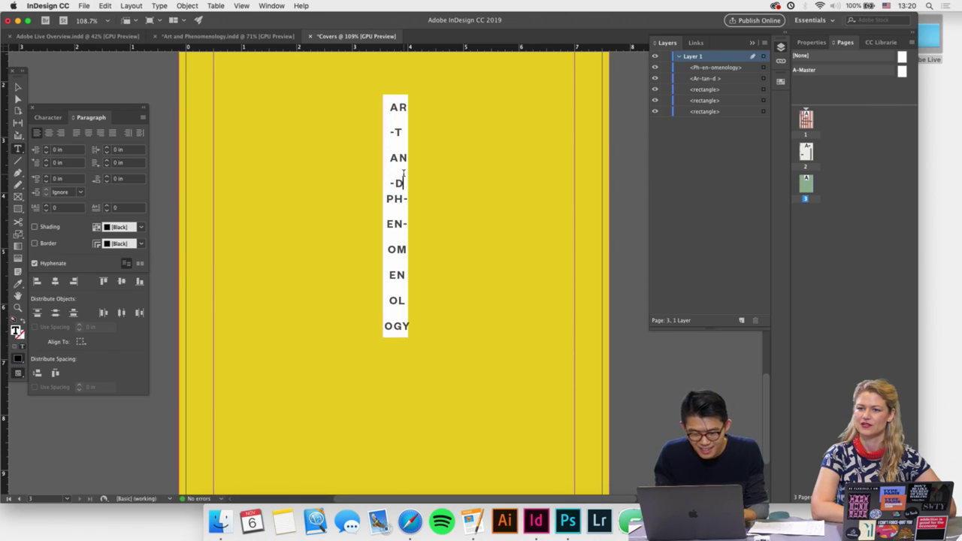
key("Escape")
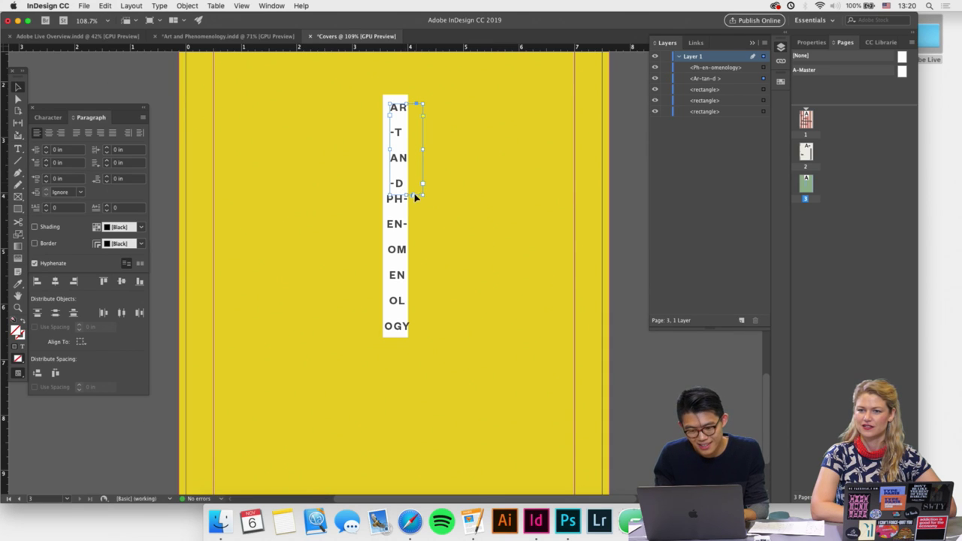
left_click(397, 259)
left_click_drag(402, 160, 396, 149)
left_click(389, 279)
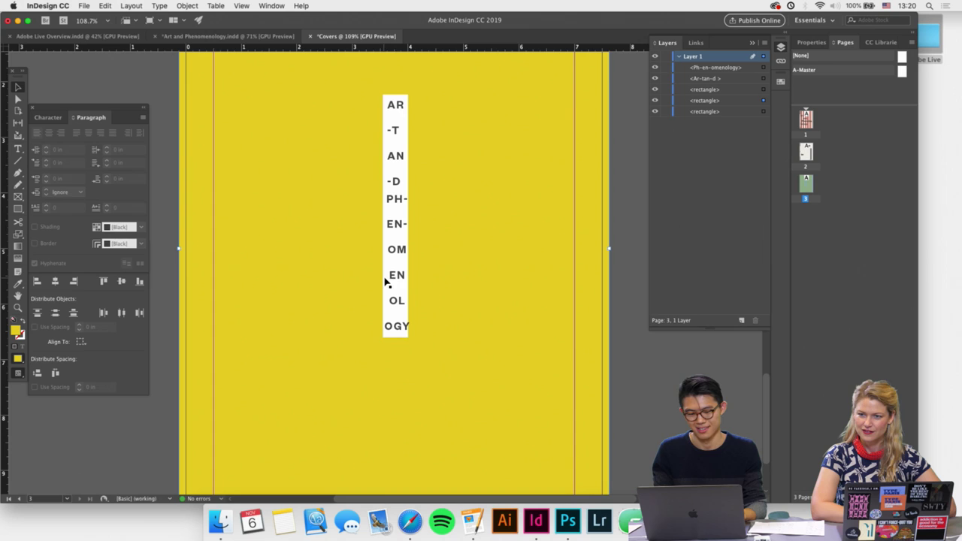
left_click(383, 326)
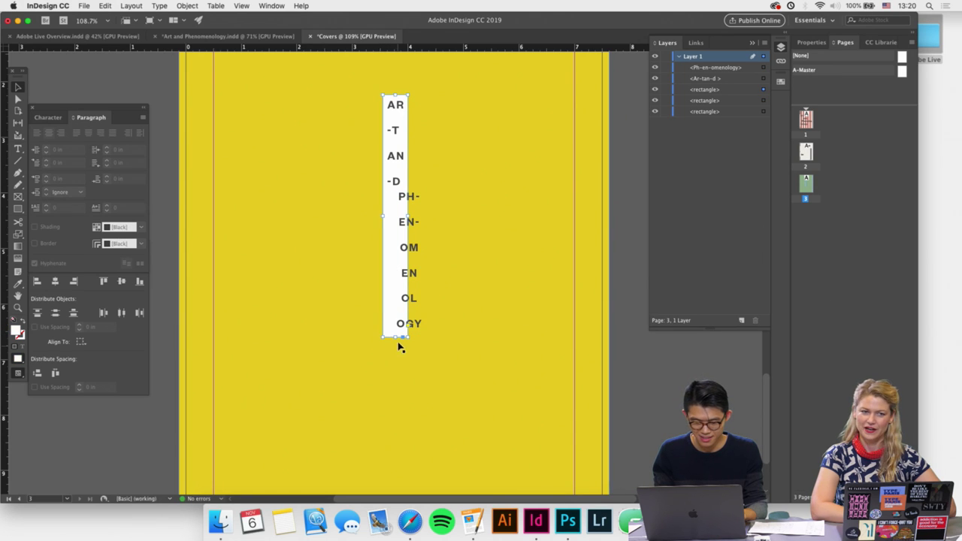
left_click_drag(399, 346, 397, 369)
Shift the PHENOMENOLOGY stack down and left to open a gap below ART AND.
left_click(415, 338)
key("shift+Down")
key("shift+Down")
key("shift+Down")
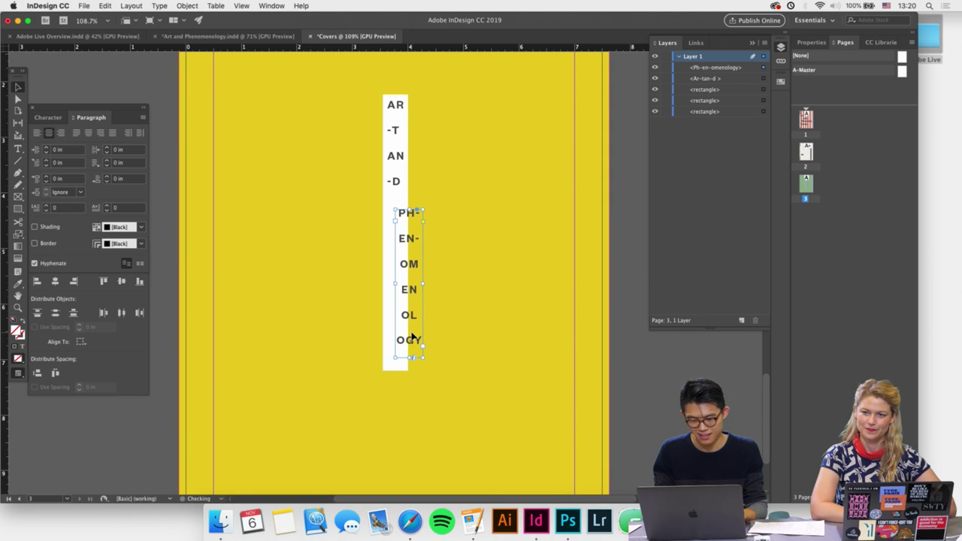
key("shift+Left")
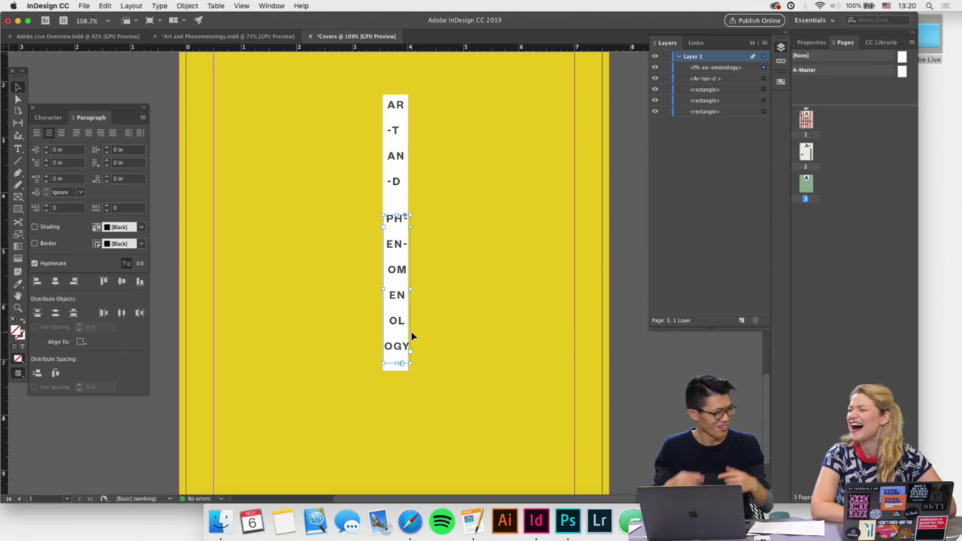
double_click(395, 293)
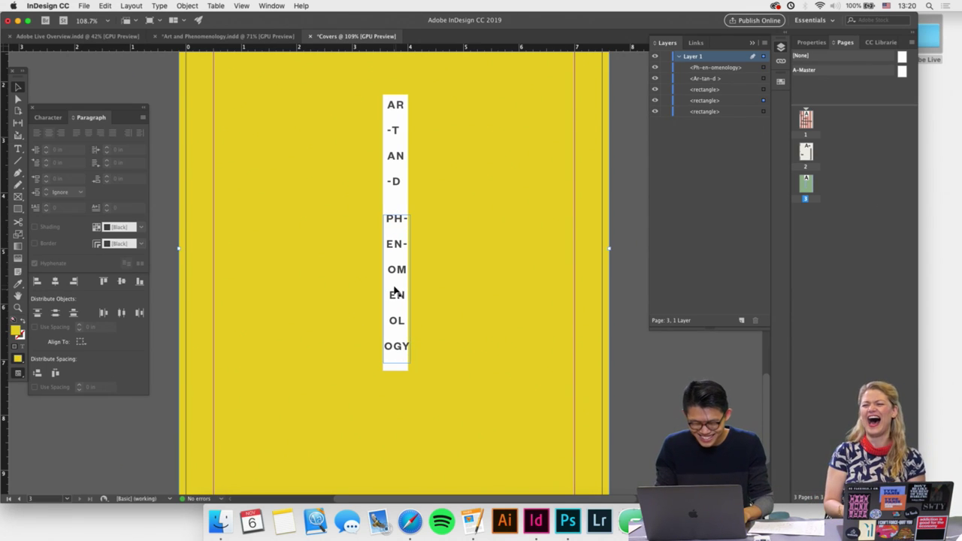
left_click_drag(406, 344, 395, 218)
left_click(395, 180)
left_click(18, 86)
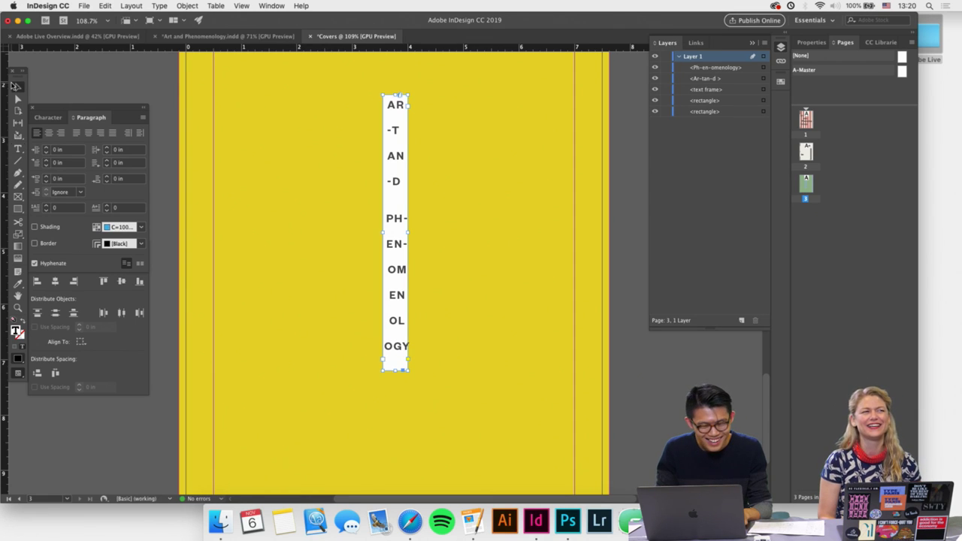
left_click(346, 228)
Duplicate the ART AND frame and delete AN -D from the original, leaving AR -T.
left_click_drag(402, 181, 461, 190)
double_click(398, 174)
left_click_drag(404, 184, 386, 155)
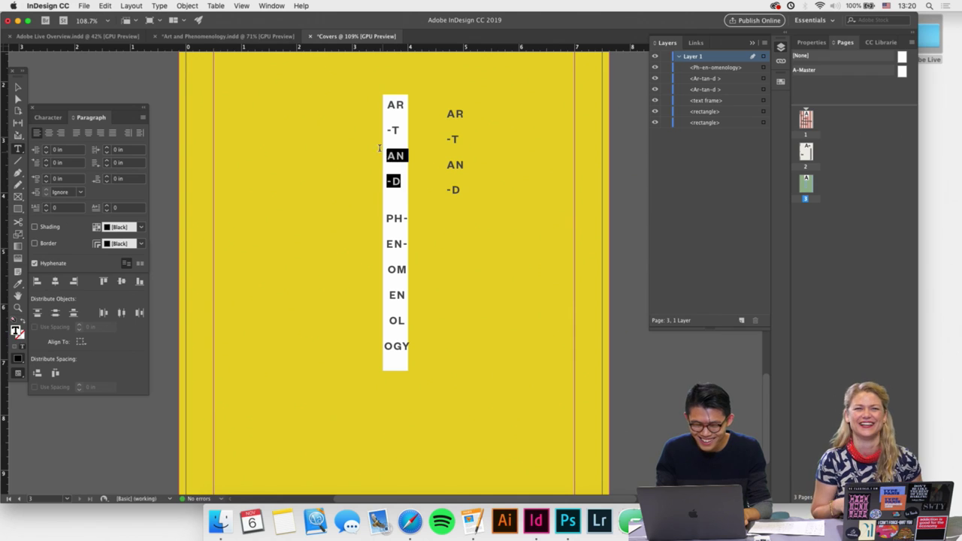
key("BackSpace")
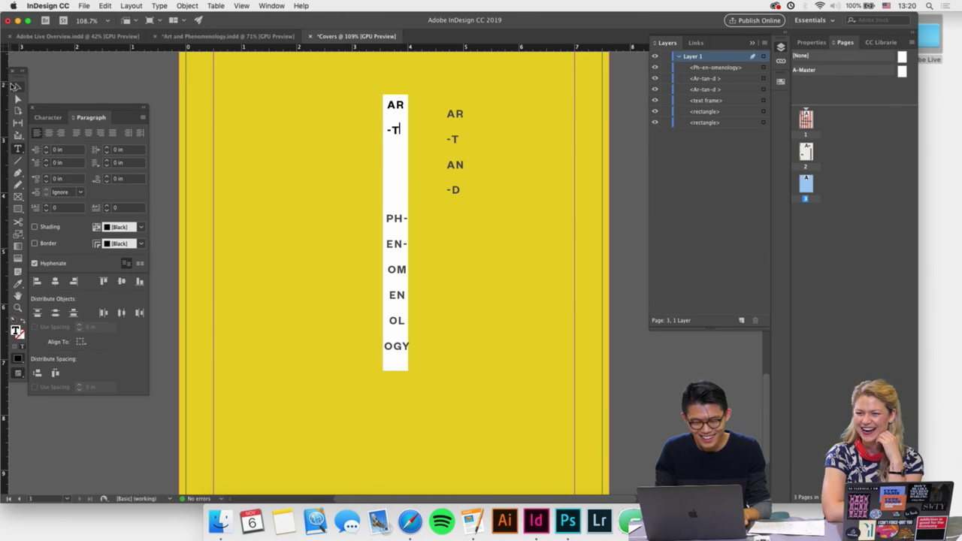
left_click(19, 86)
Turn the copy into a stacked A, N, D by removing AR -T and the hyphen.
double_click(456, 166)
left_click_drag(460, 140, 429, 95)
key("BackSpace")
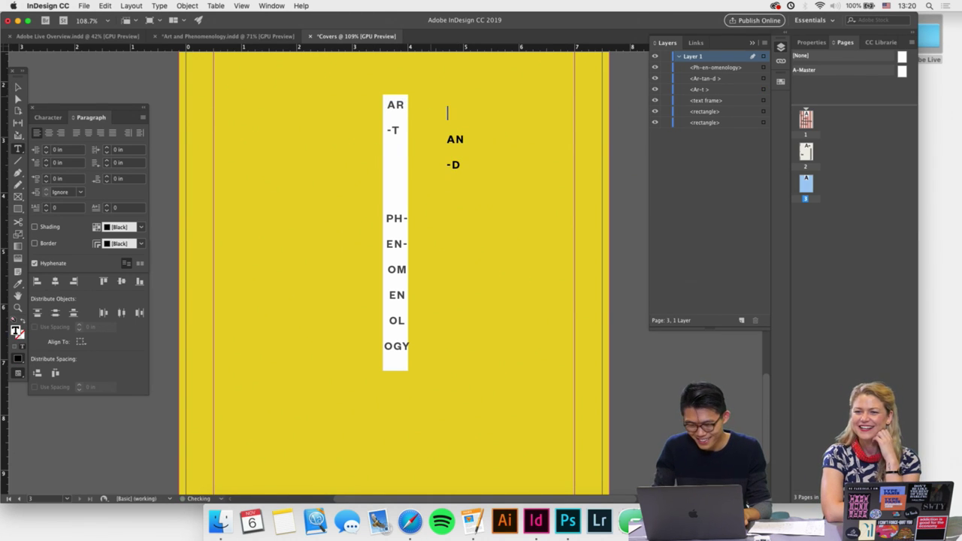
left_click(455, 140)
key("Return")
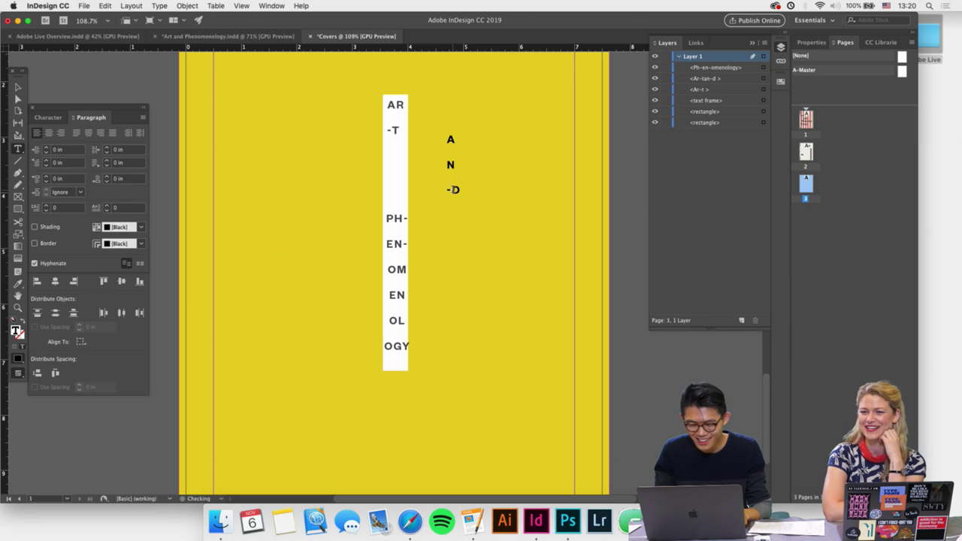
left_click(453, 189)
key("BackSpace")
left_click(18, 86)
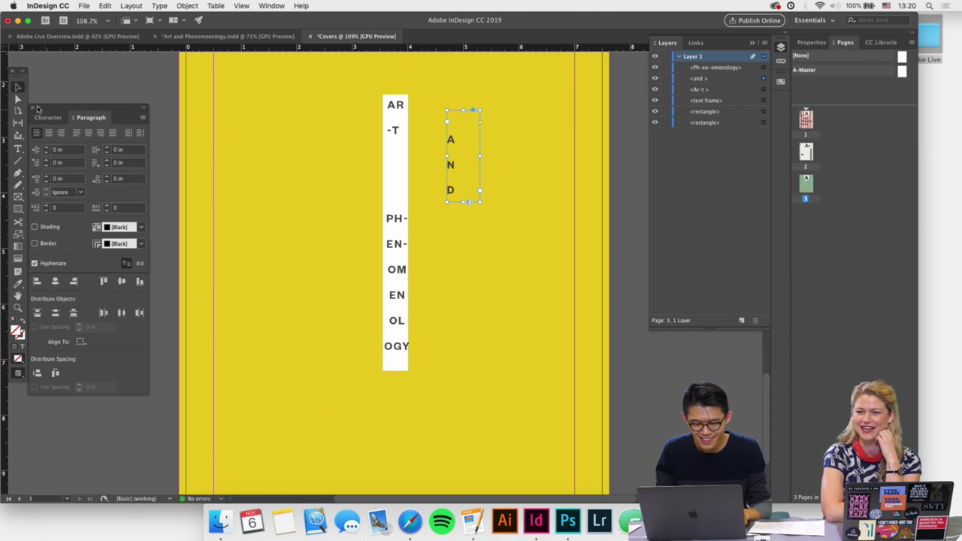
Shorten the AR -T frame to two lines and fit the AND frame into the strip.
left_click(401, 191)
left_click_drag(402, 194, 402, 139)
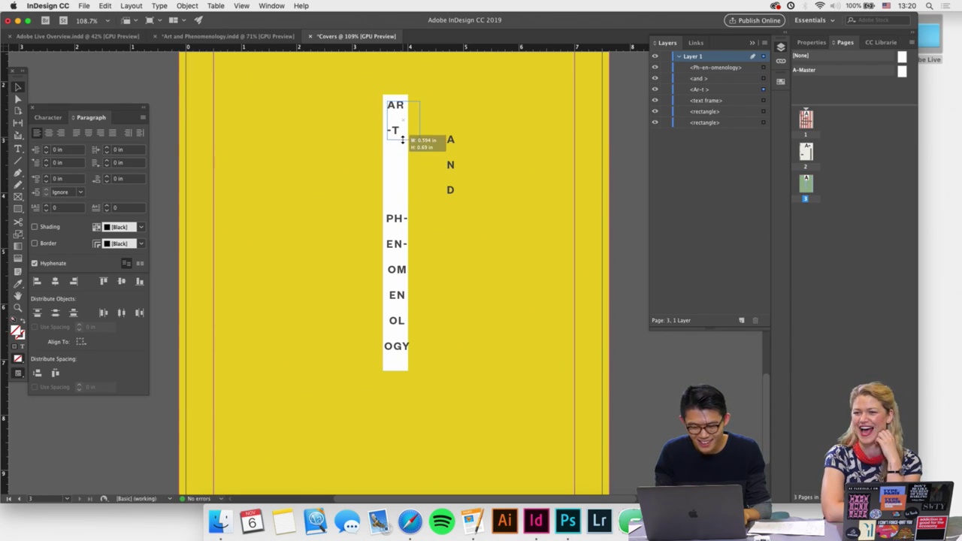
left_click_drag(449, 189, 397, 195)
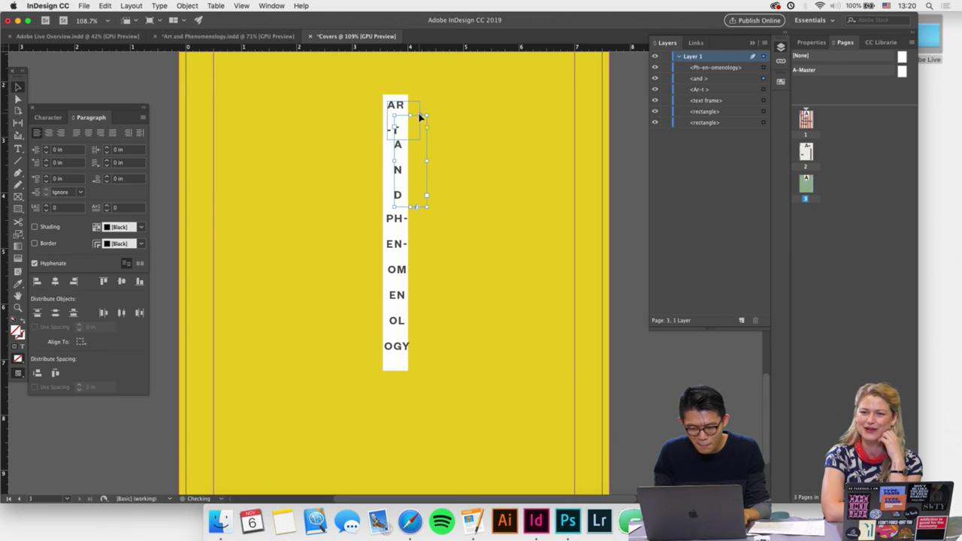
left_click_drag(421, 117, 411, 141)
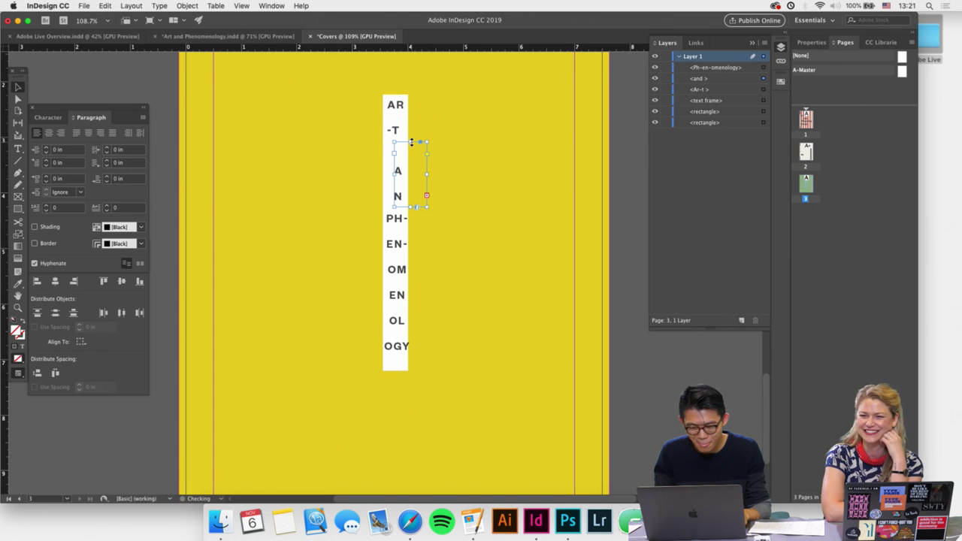
mouse_move(409, 207)
left_mouse_down()
mouse_move(408, 218)
mouse_move(414, 204)
mouse_move(423, 221)
mouse_move(410, 226)
left_mouse_up()
Set the AND line spacing to 24 pt.
double_click(408, 214)
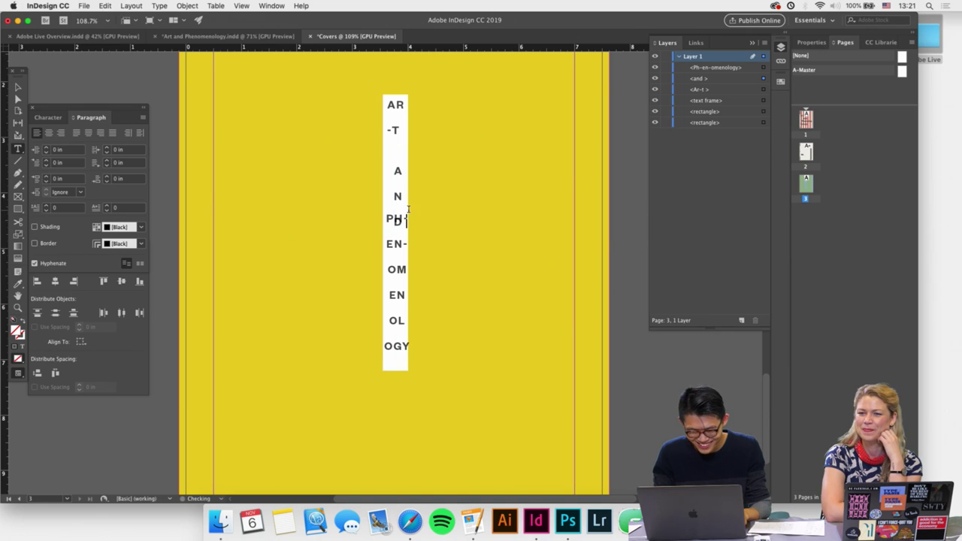
key("super+a")
key("alt+Up")
key("alt+Up")
key("alt+Up")
key("alt+Up")
key("alt+Up")
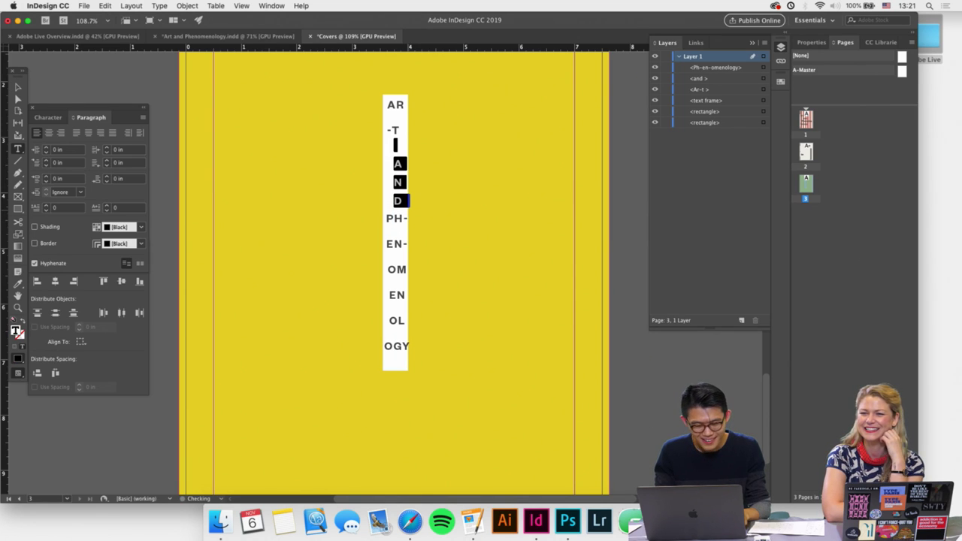
key("super+t")
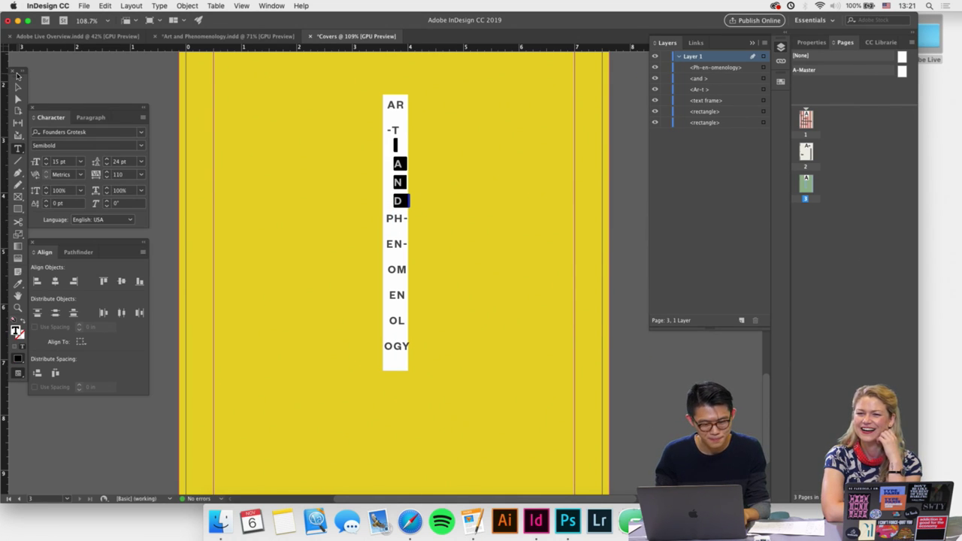
key("alt+Down")
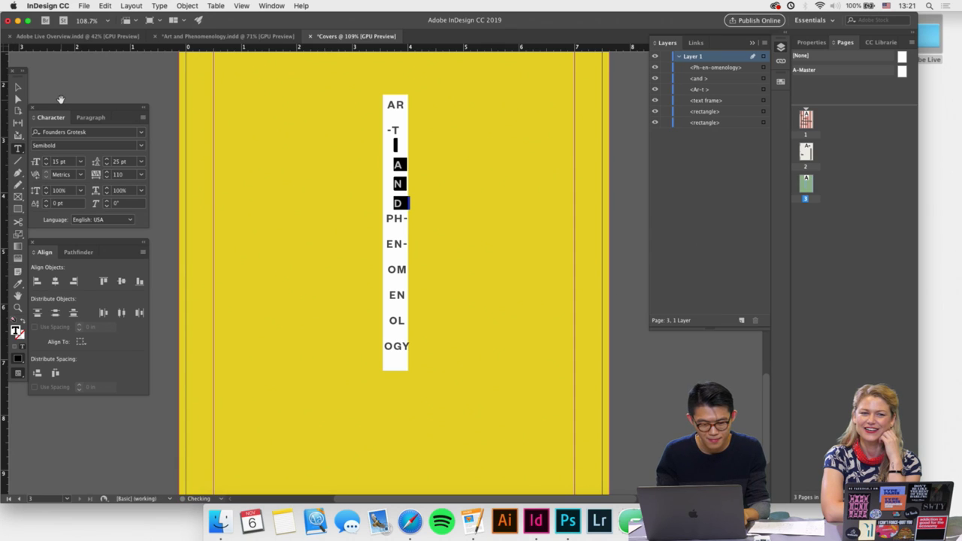
key("alt+Up")
left_click(18, 86)
Give ART 24 pt leading, then nudge the ART frame down and AND right.
left_click(402, 126)
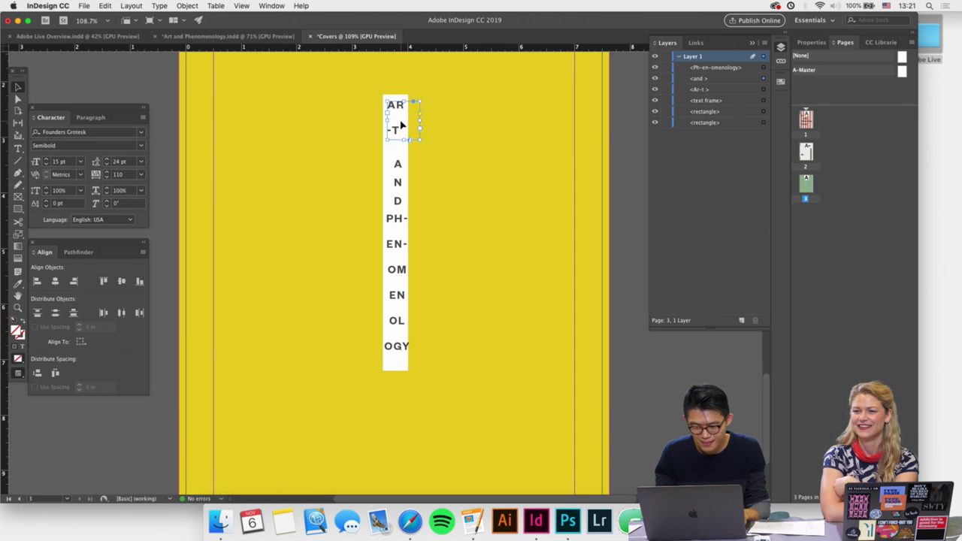
double_click(402, 126)
key("super+a")
left_click(119, 164)
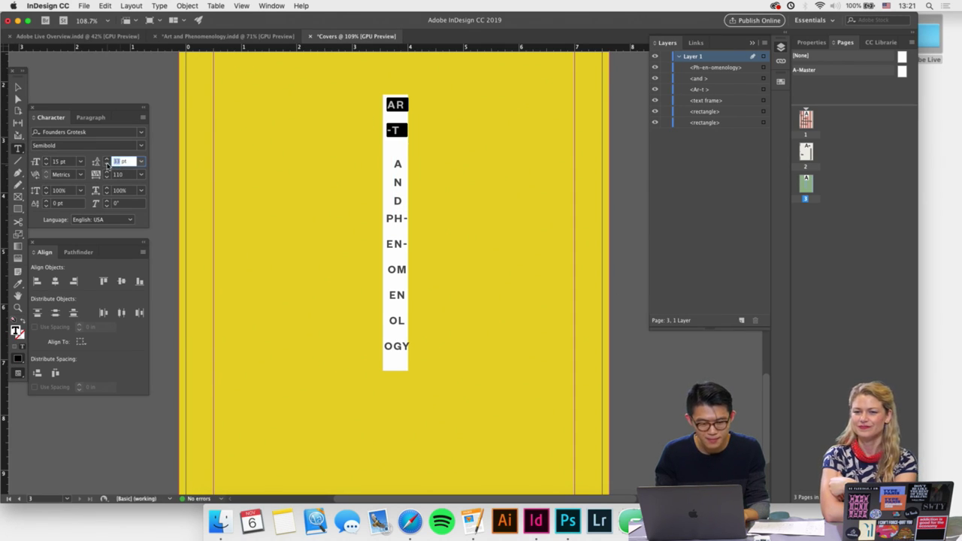
type("24")
key("Return")
left_click(19, 86)
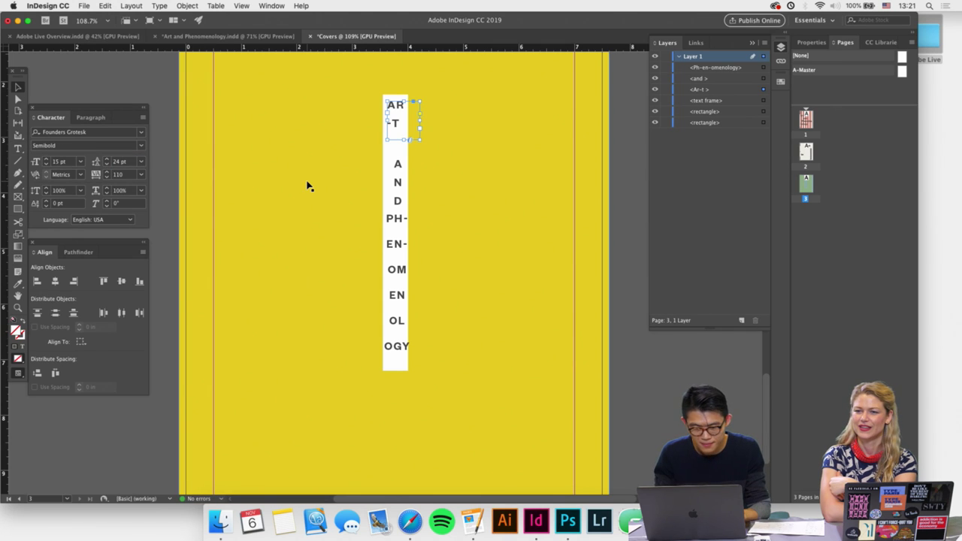
key("Down")
key("Down")
key("Down")
key("Down")
key("Down")
key("Down")
key("Down")
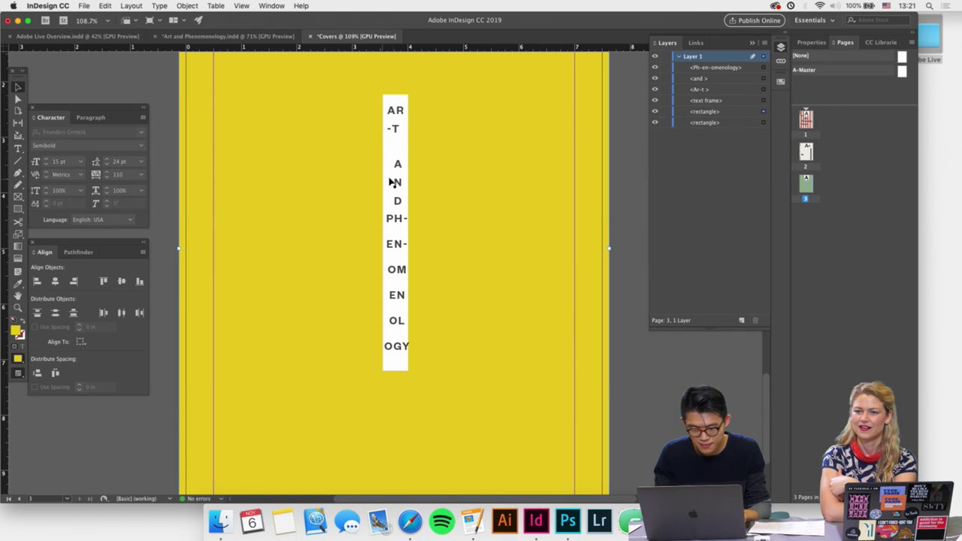
left_click(393, 183)
key("Right")
key("Right")
key("Right")
key("Right")
key("Right")
key("Right")
key("Right")
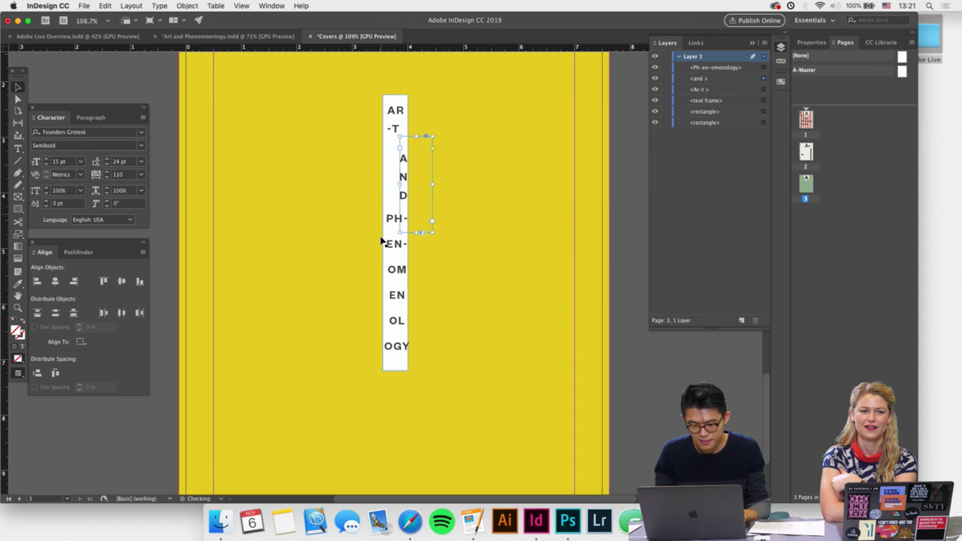
Set the PHENOMENOLOGY lines to 32 pt leading.
double_click(399, 279)
left_click_drag(385, 214, 408, 350)
left_click(100, 162)
type("24")
key("Return")
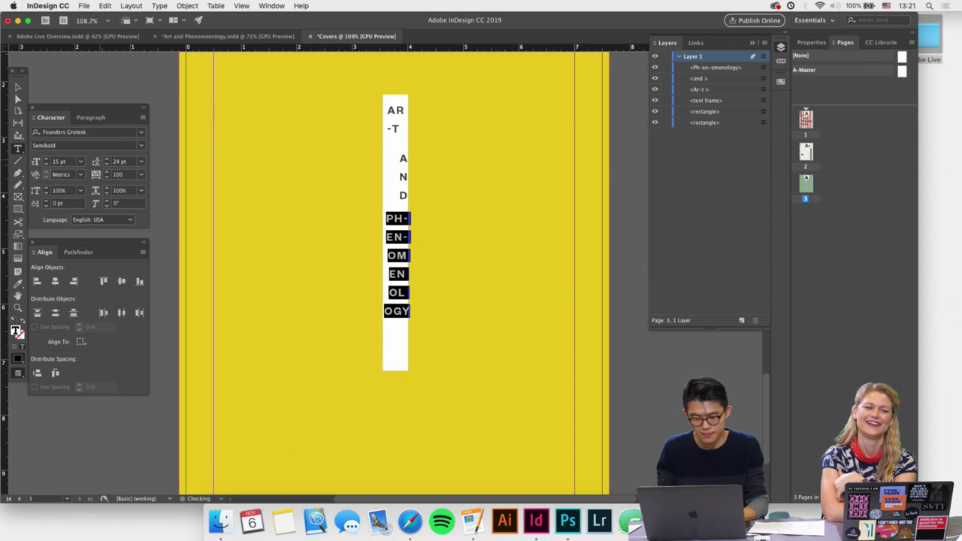
key("alt+Down")
key("alt+Down")
key("alt+Down")
key("alt+Down")
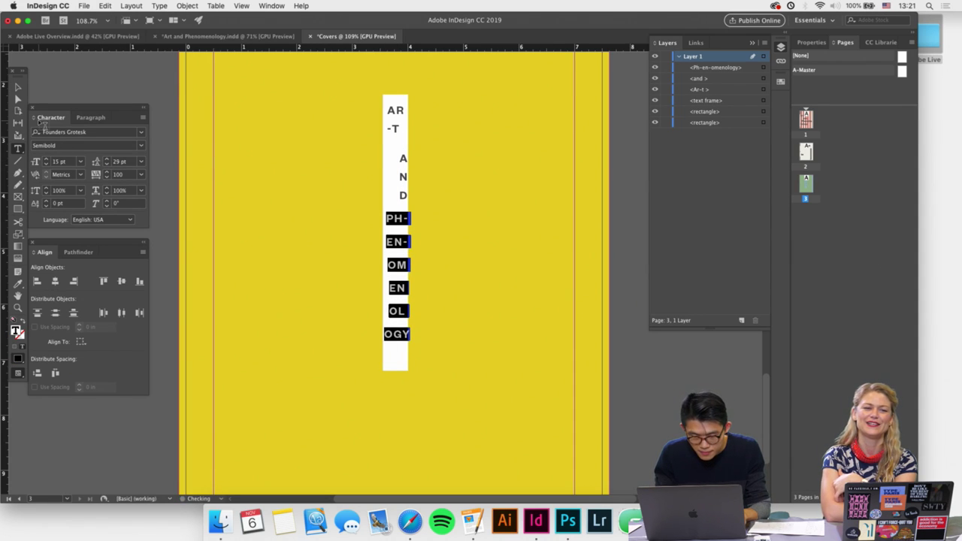
left_click(17, 84)
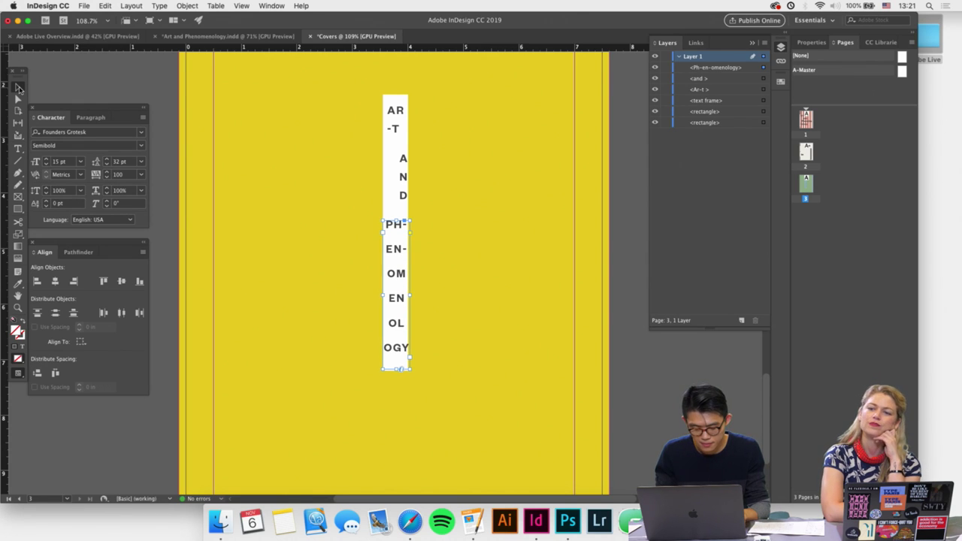
double_click(404, 285)
key("super+a")
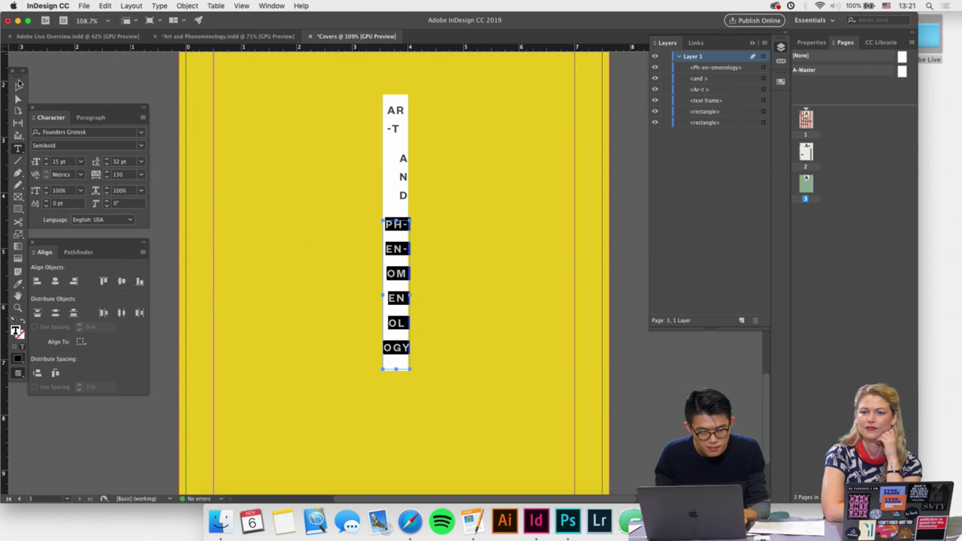
left_click(18, 88)
Give AND 32 pt leading and 130 tracking, then re-centre its frame.
left_click(413, 194)
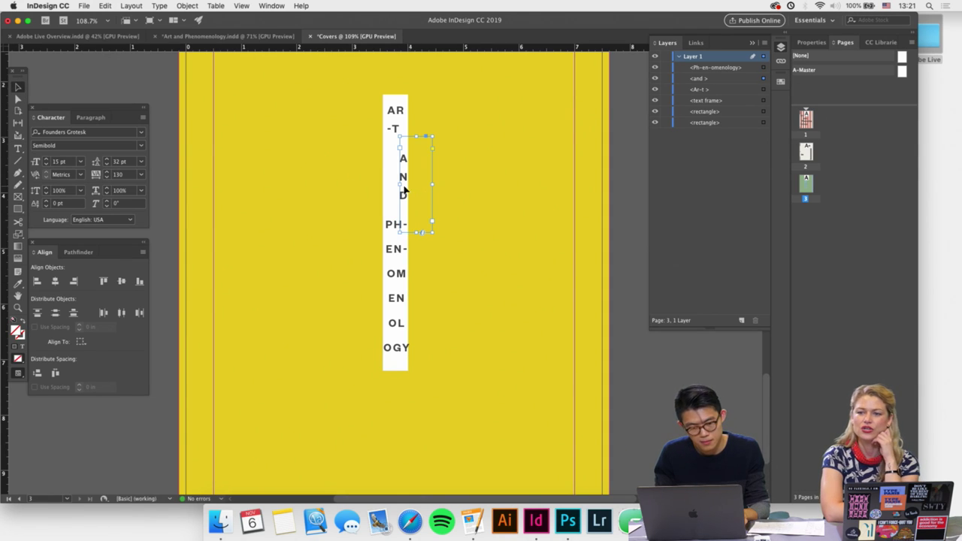
left_click(119, 163)
type("32")
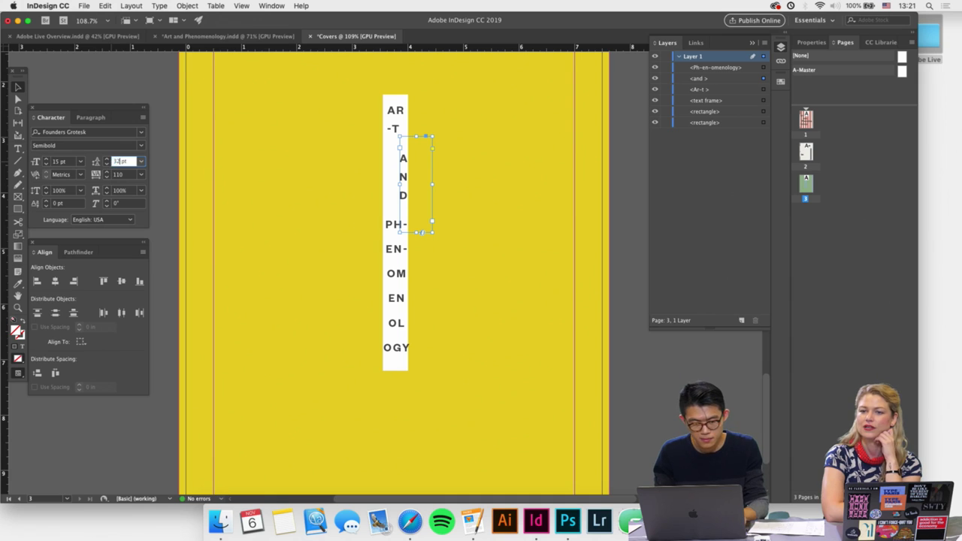
key("Tab")
left_click(118, 174)
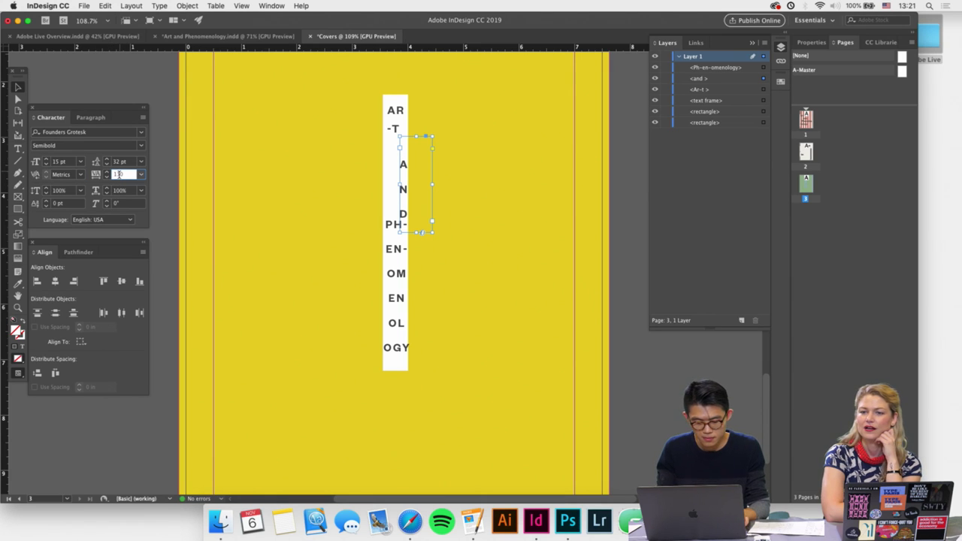
type("130")
key("Return")
key("Left")
key("Left")
key("Left")
key("Left")
key("Left")
key("Left")
key("Left")
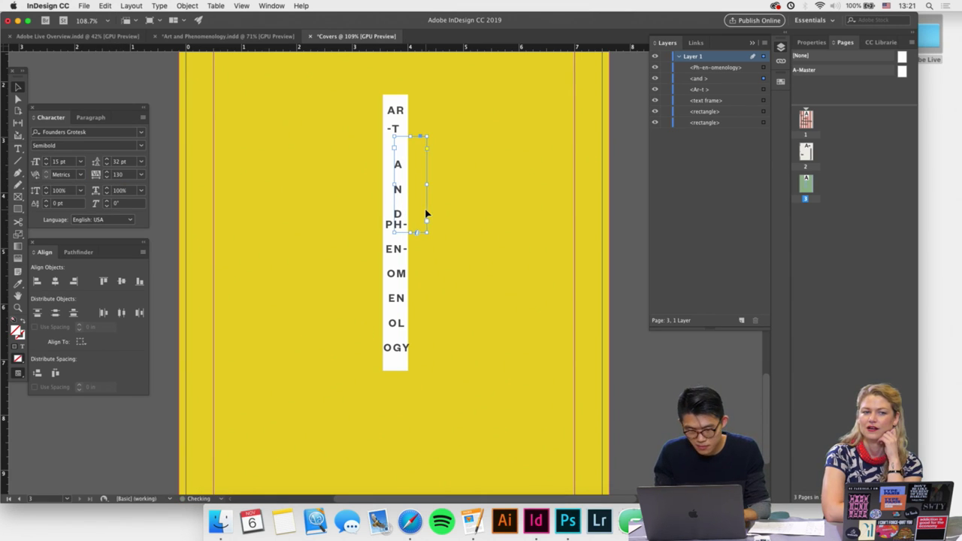
key("Right")
key("Right")
key("Right")
Set the ART letters to 130 tracking.
left_click(394, 130)
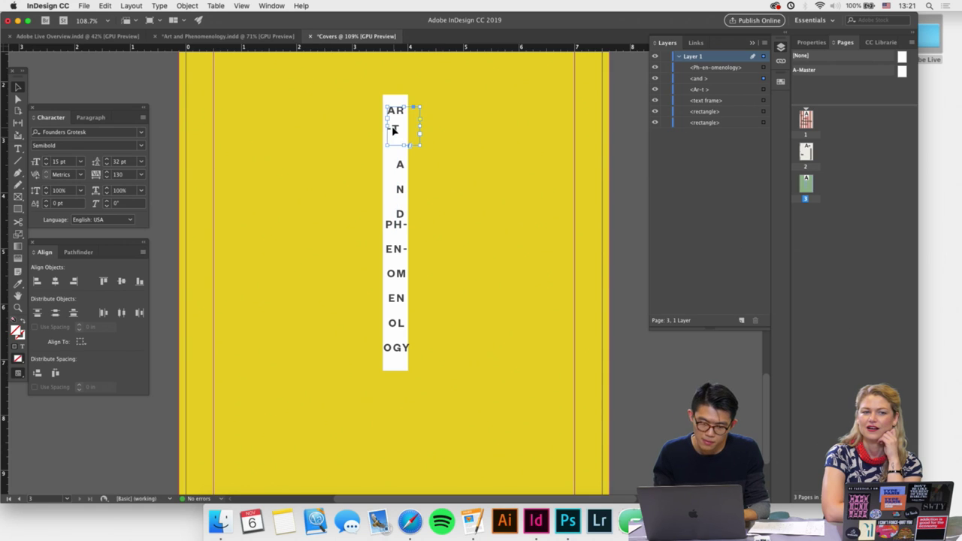
double_click(404, 128)
key("super+a")
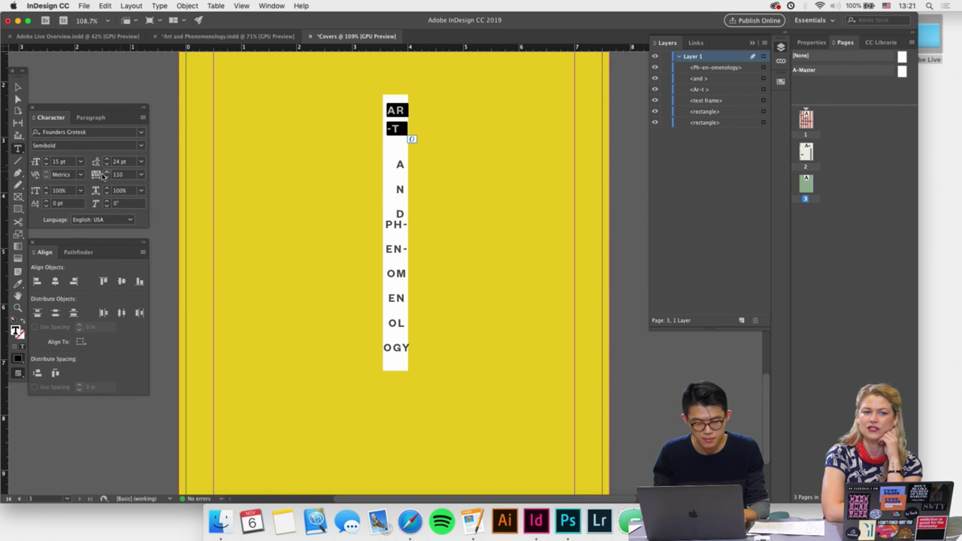
left_click(117, 175)
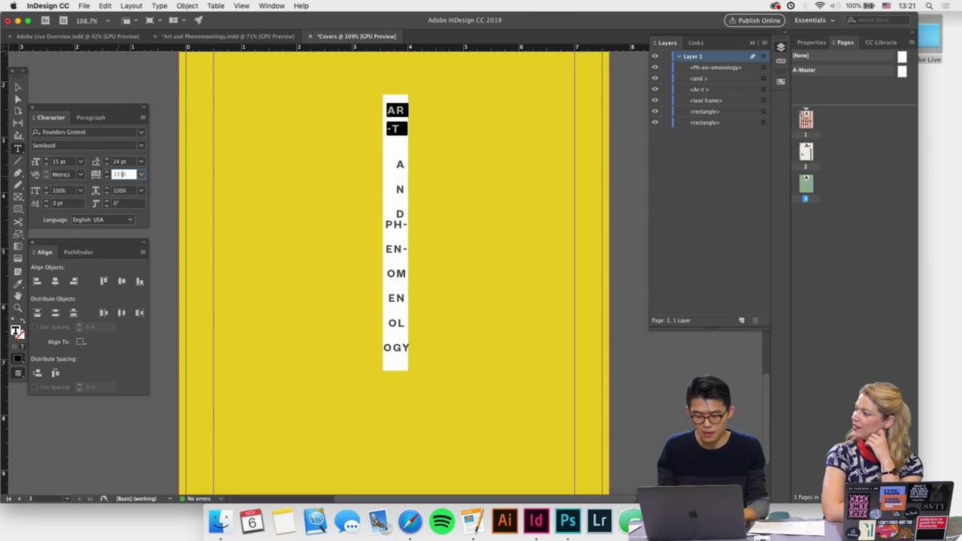
type("130")
key("Return")
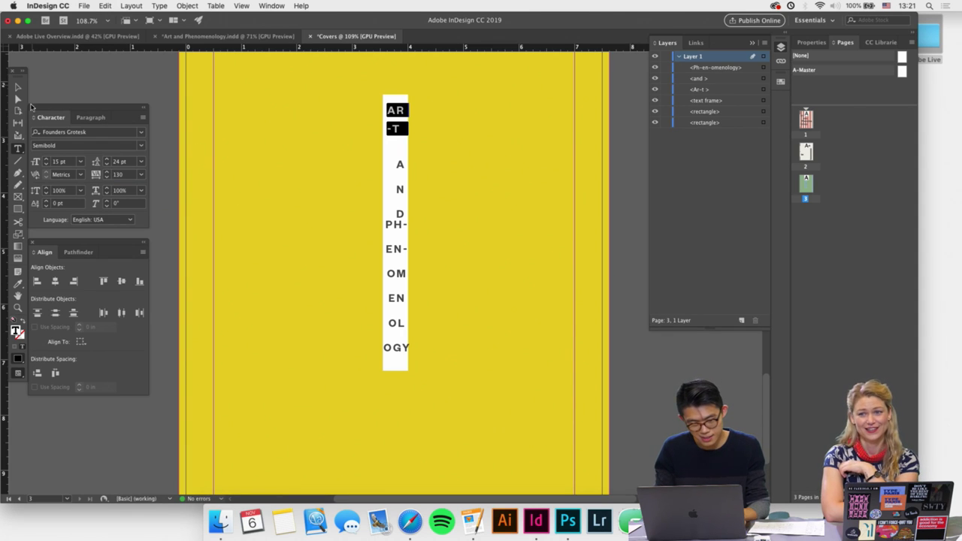
key("Escape")
Move the ART frame down and shorten the white strip from its top.
scroll(403, 162, "up", 2)
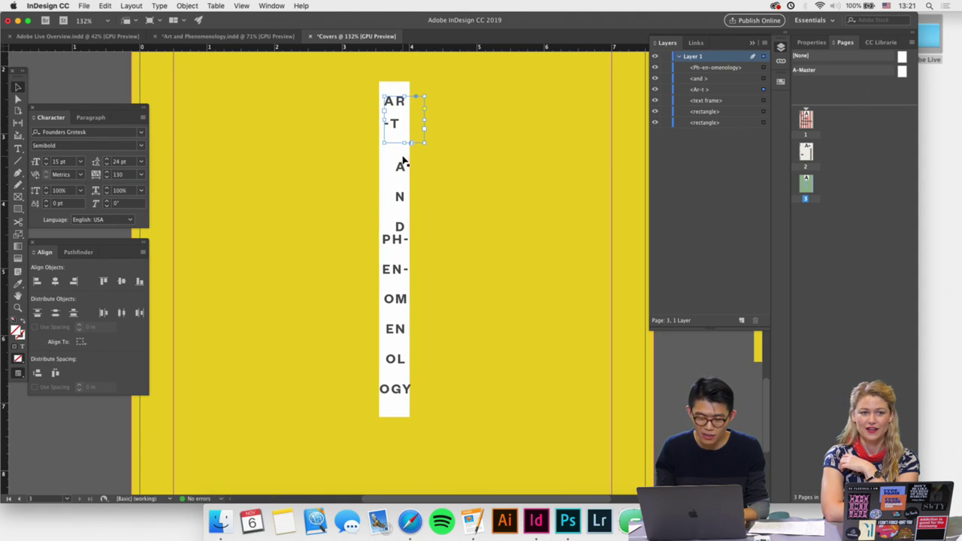
double_click(400, 125)
left_click_drag(402, 124, 352, 72)
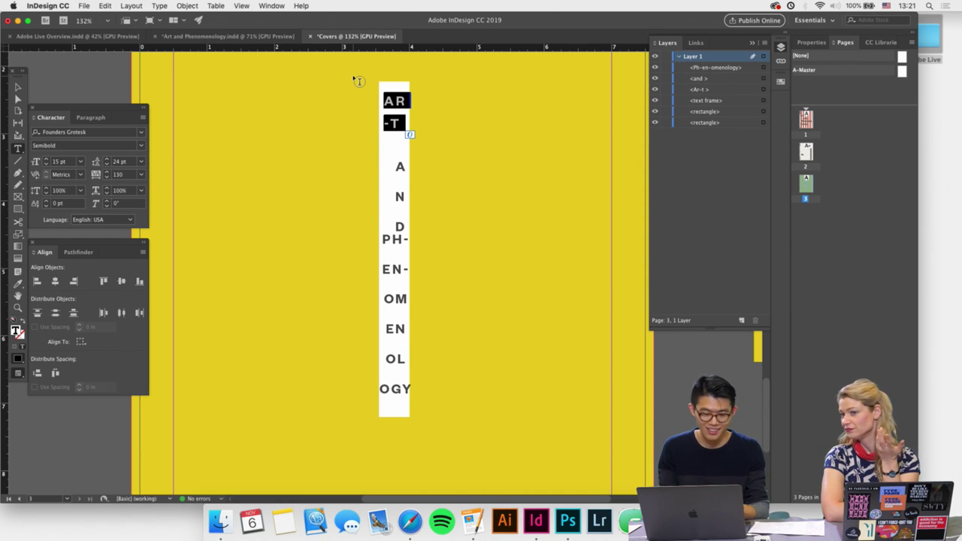
left_click(17, 90)
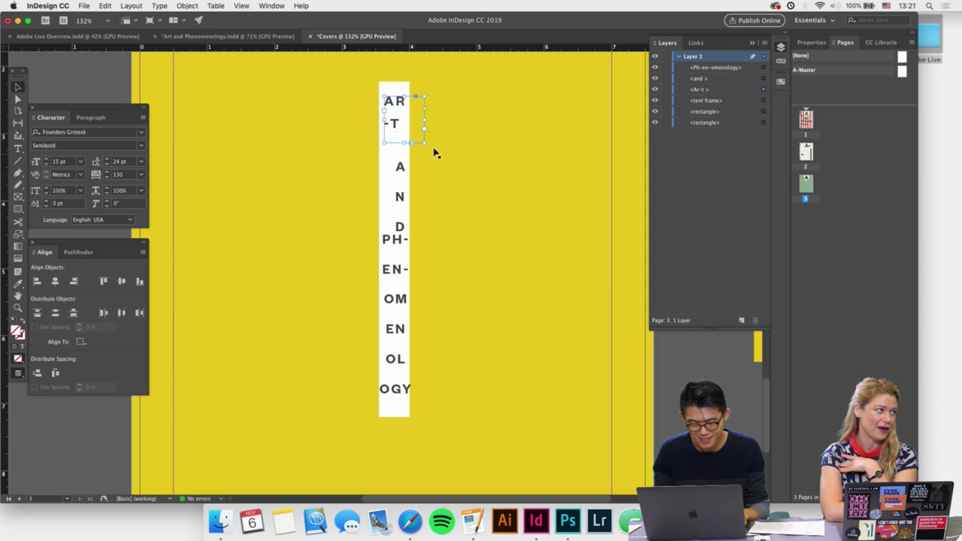
left_click_drag(425, 142, 414, 138)
left_click(455, 155)
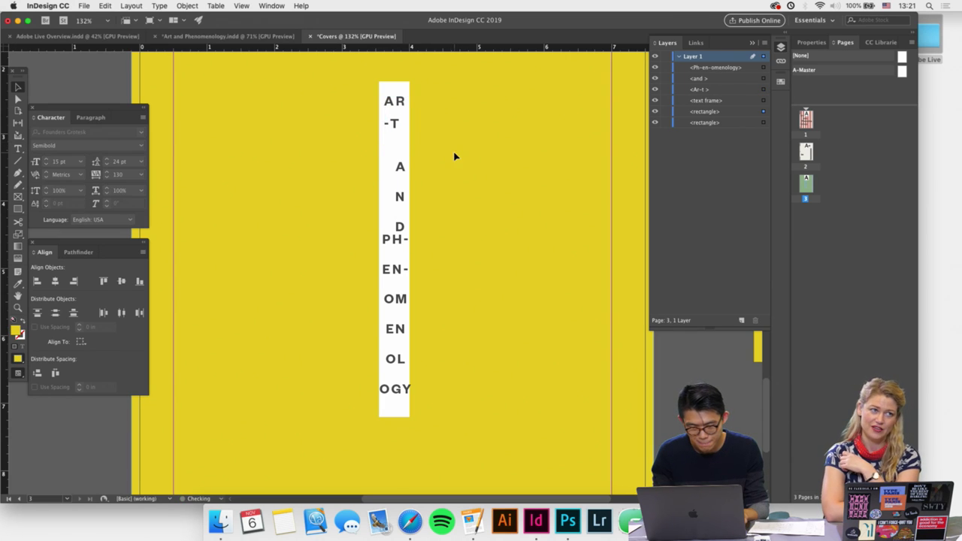
left_click(389, 127)
key("shift+Down")
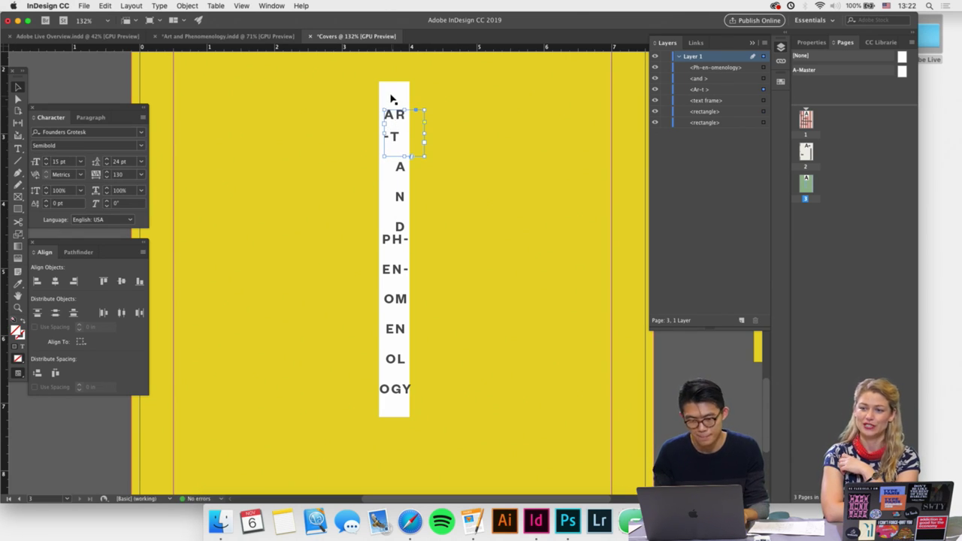
left_click(391, 98)
left_click_drag(393, 81, 393, 97)
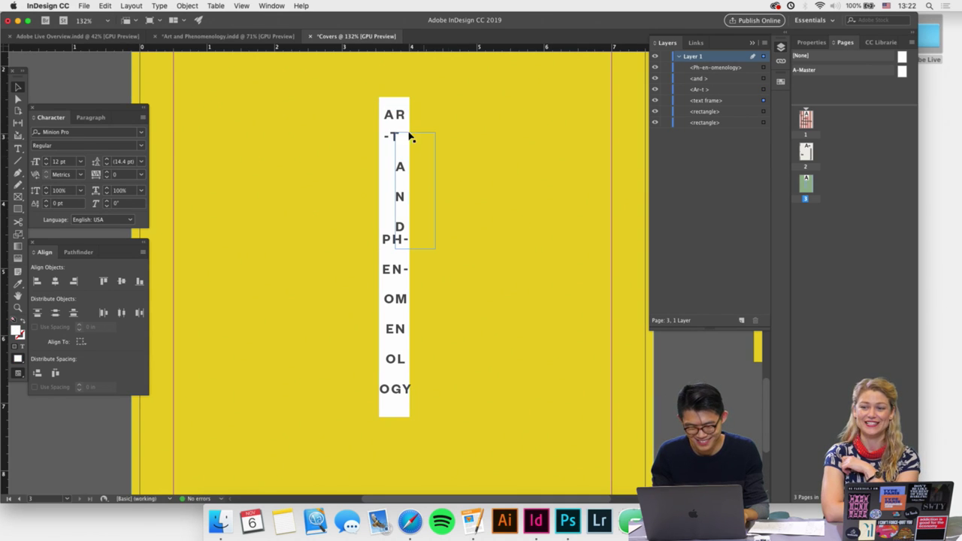
left_click(393, 138)
key("shift+Down")
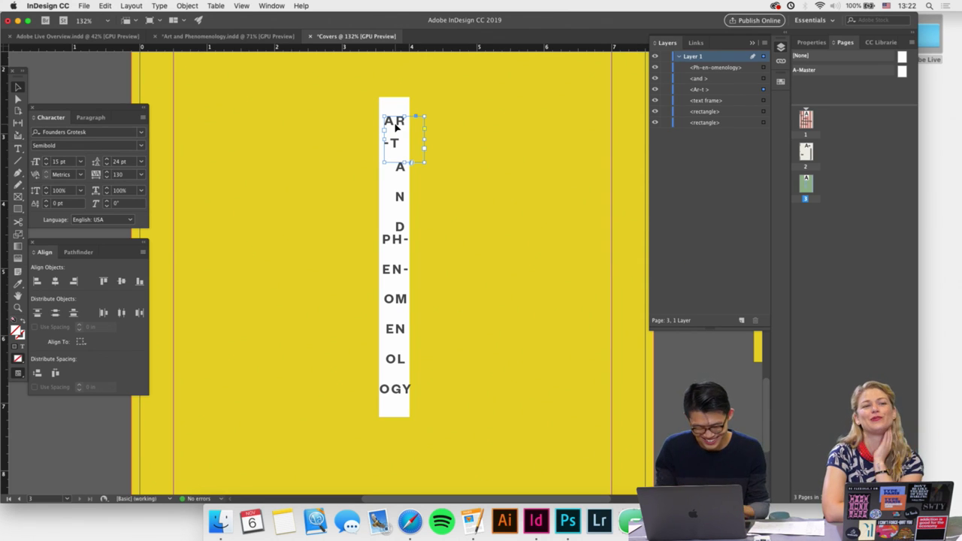
Nudge the PHENOMENOLOGY frame down and the AND frame slightly up.
left_click(402, 304)
key("shift+Down")
key("shift+Down")
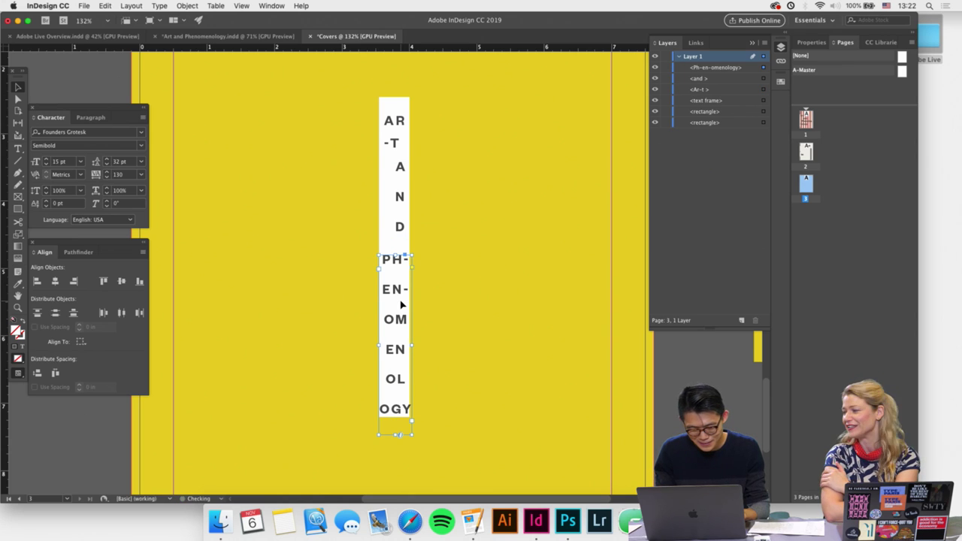
left_click(421, 245)
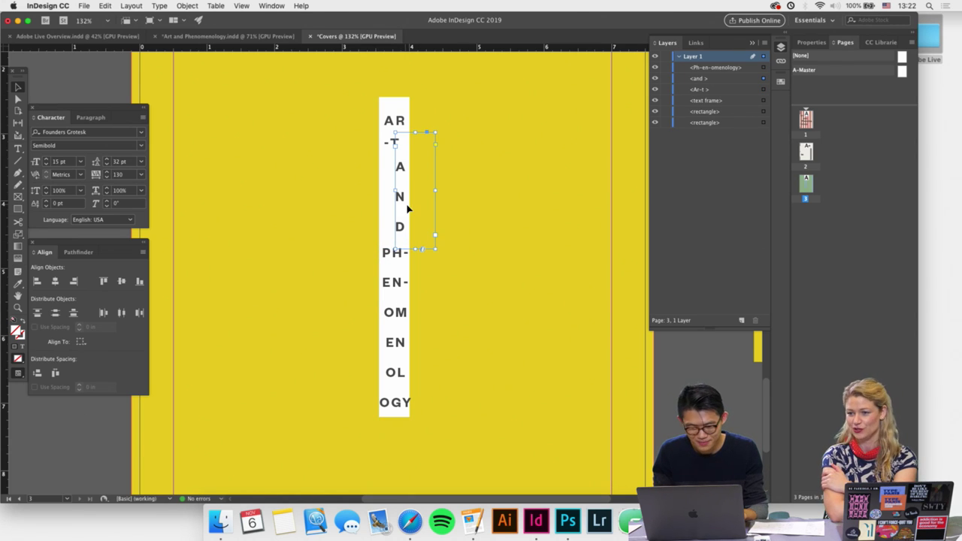
key("Up")
key("Up")
key("Up")
key("Up")
key("Up")
left_click(506, 187)
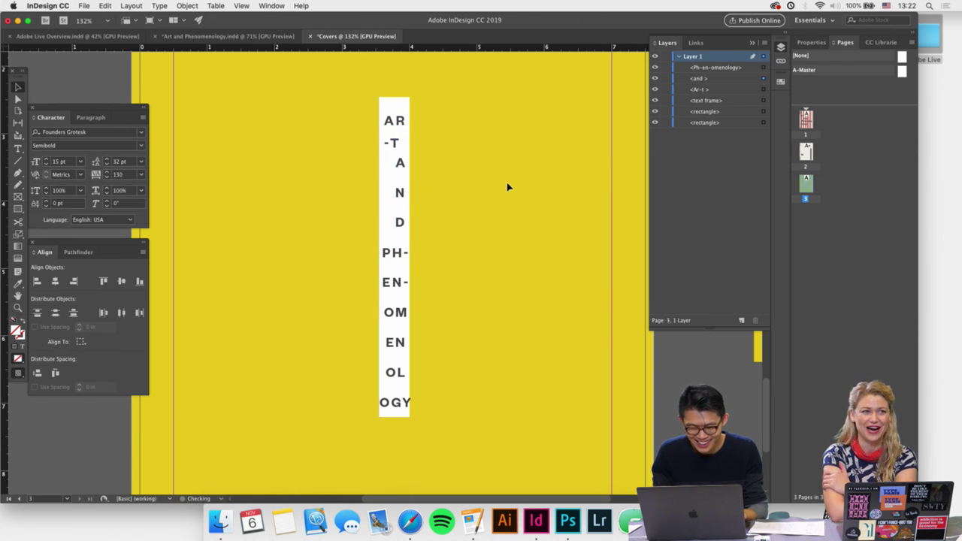
Lock the Ph-en-omenology frame in Layers and shorten it from the bottom.
left_click(390, 423)
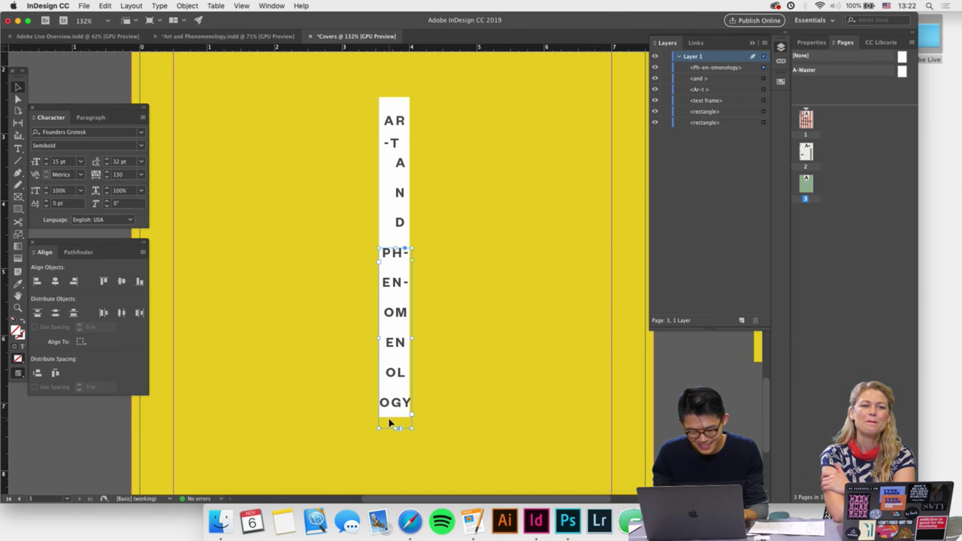
left_click(666, 68)
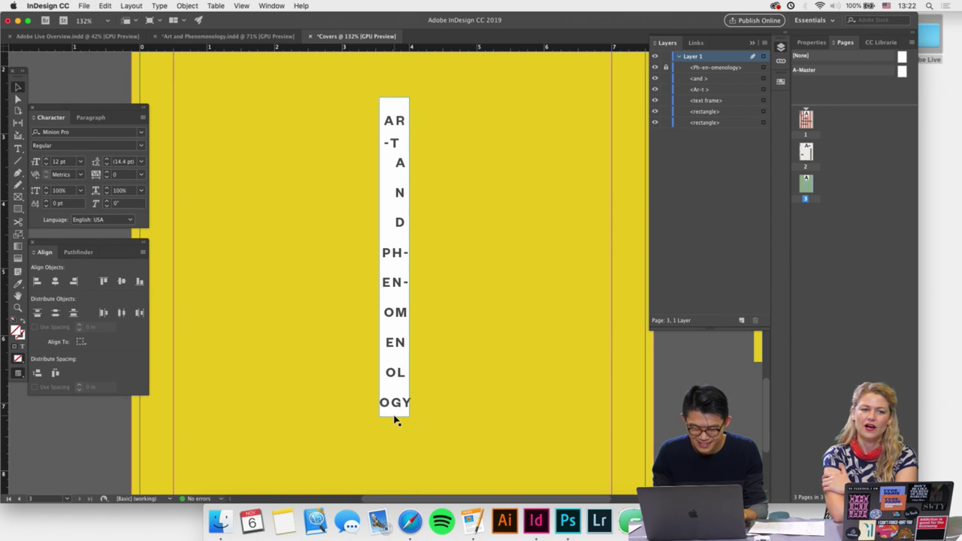
left_click(396, 371)
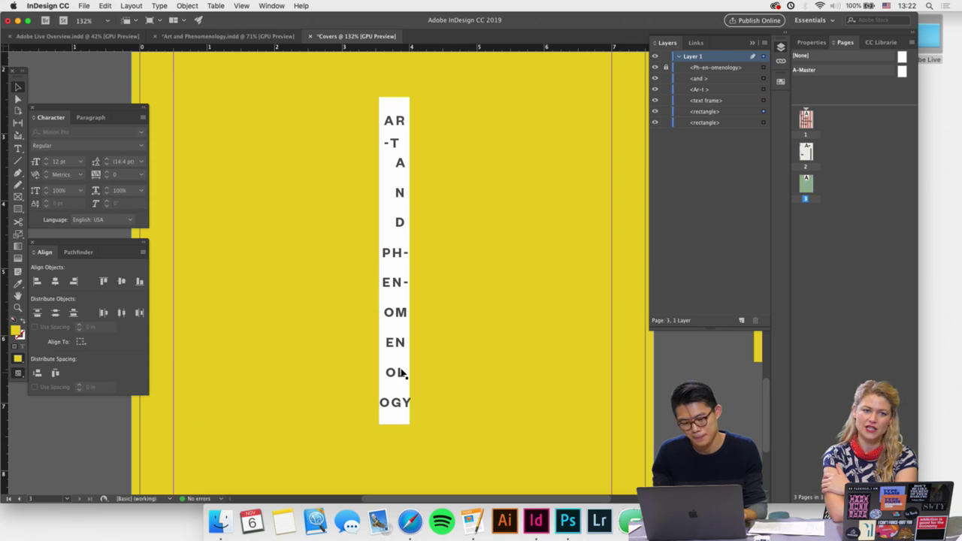
left_click(491, 338)
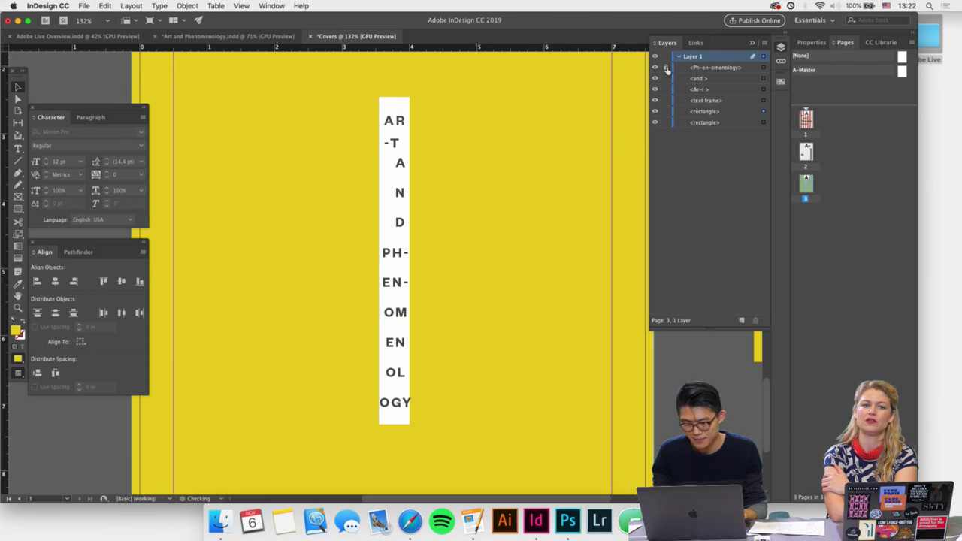
left_click(400, 312)
key("Down")
key("Down")
key("Down")
key("Down")
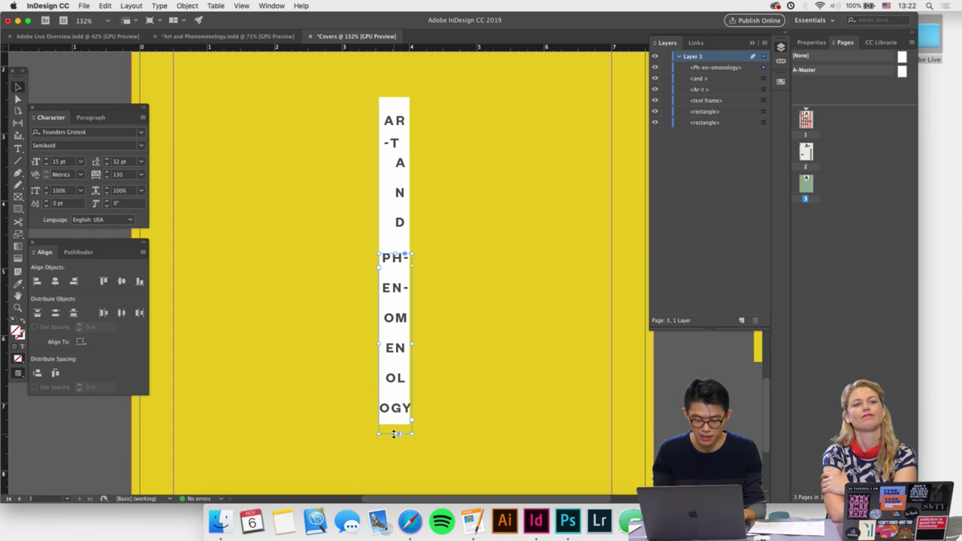
left_click_drag(394, 434, 396, 418)
key("Up")
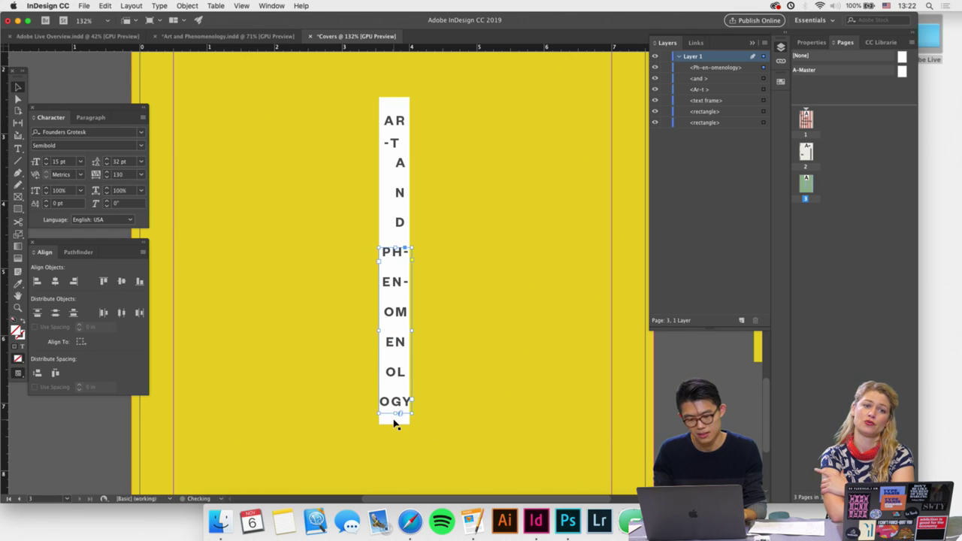
Nudge the AND letters down toward the PHENOMENOLOGY stack.
left_click(399, 185)
key("Down")
key("Down")
key("Down")
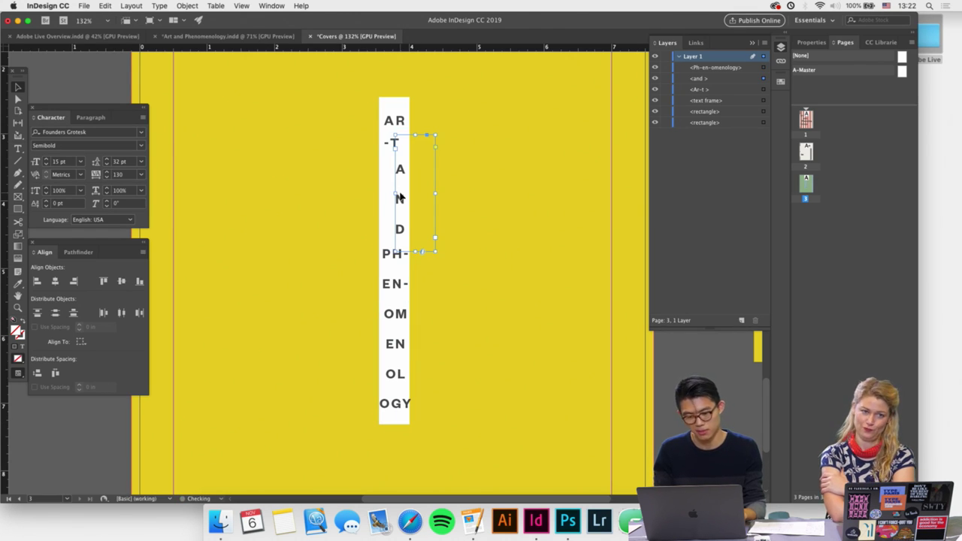
left_click(384, 333)
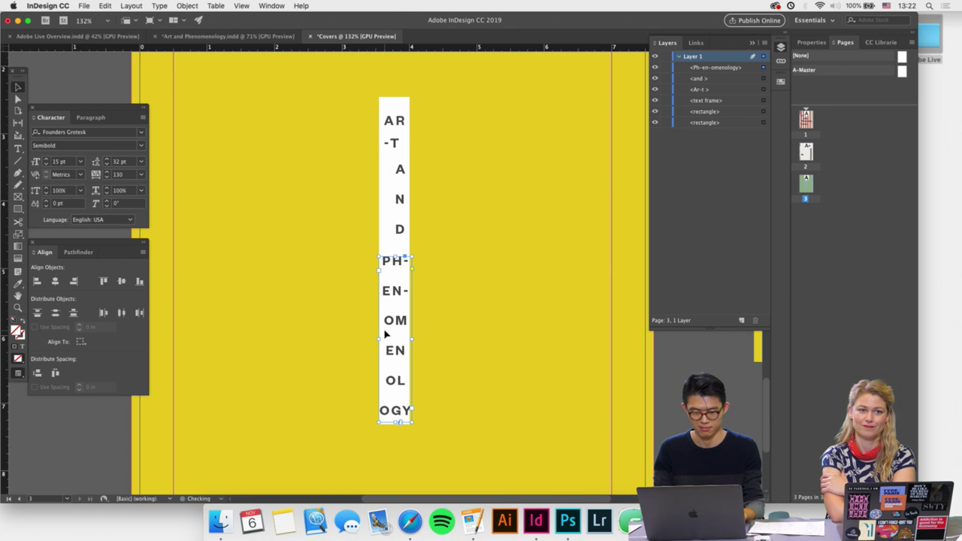
left_click(404, 200)
double_click(404, 200)
left_click_drag(413, 219, 396, 140)
left_click(18, 88)
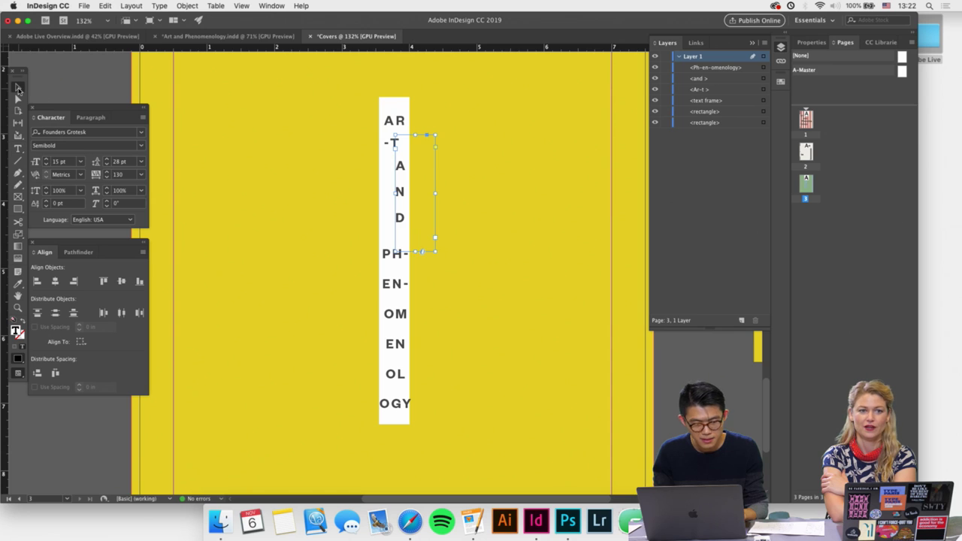
left_click(462, 123)
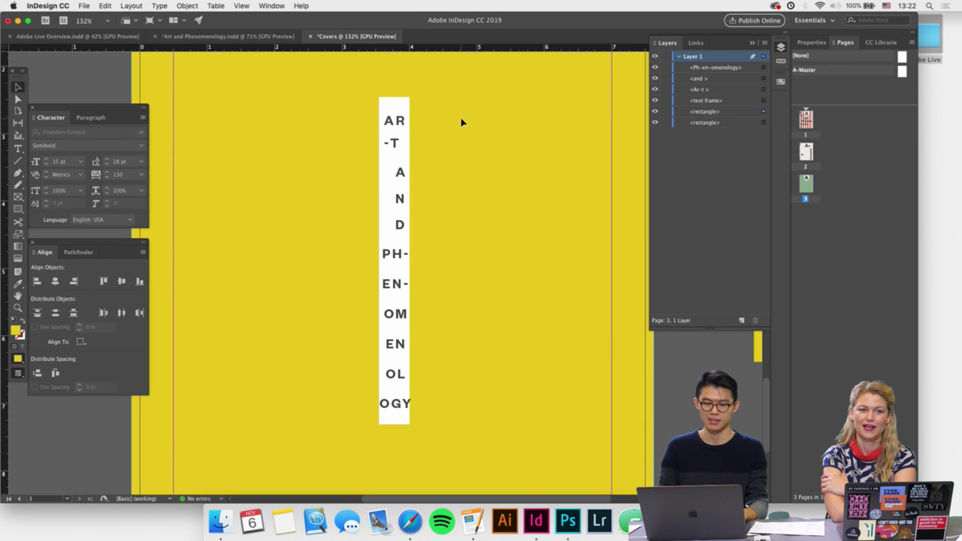
scroll(462, 122, "down", 3)
Reduce the PHENOMENOLOGY lines' leading to 29 pt and nudge that frame down.
scroll(399, 253, "down", 4)
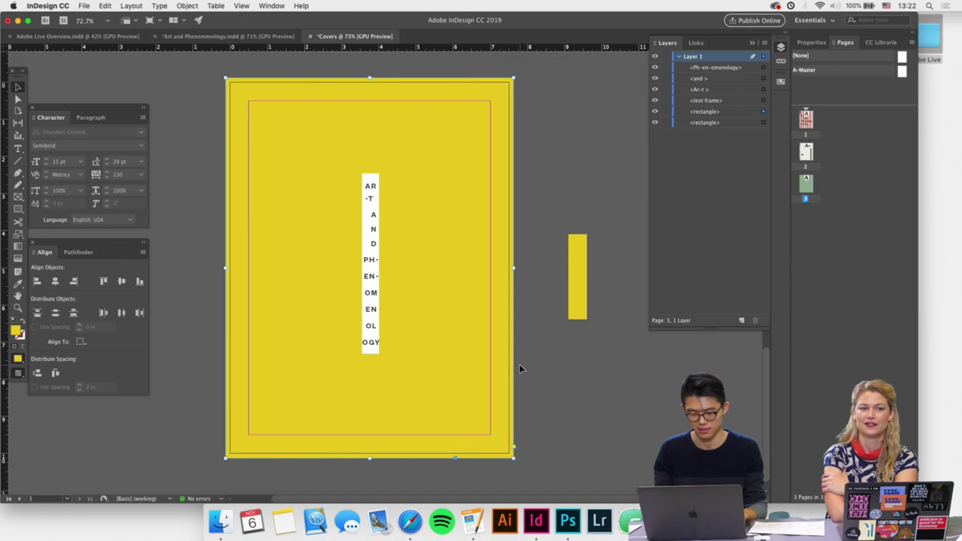
scroll(519, 363, "up", 1)
left_click(551, 381)
scroll(428, 343, "up", 1)
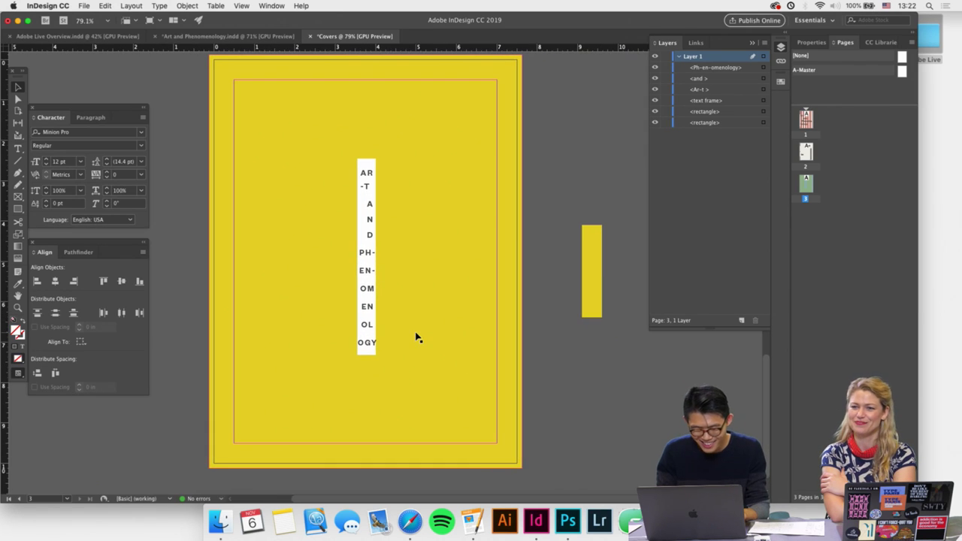
double_click(370, 290)
key("super+a")
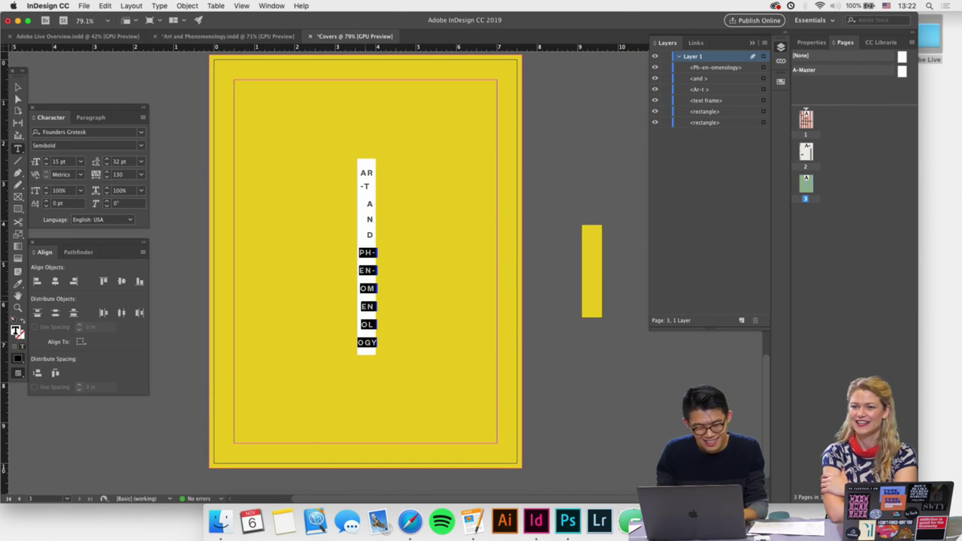
key("alt+Up")
key("alt+Up")
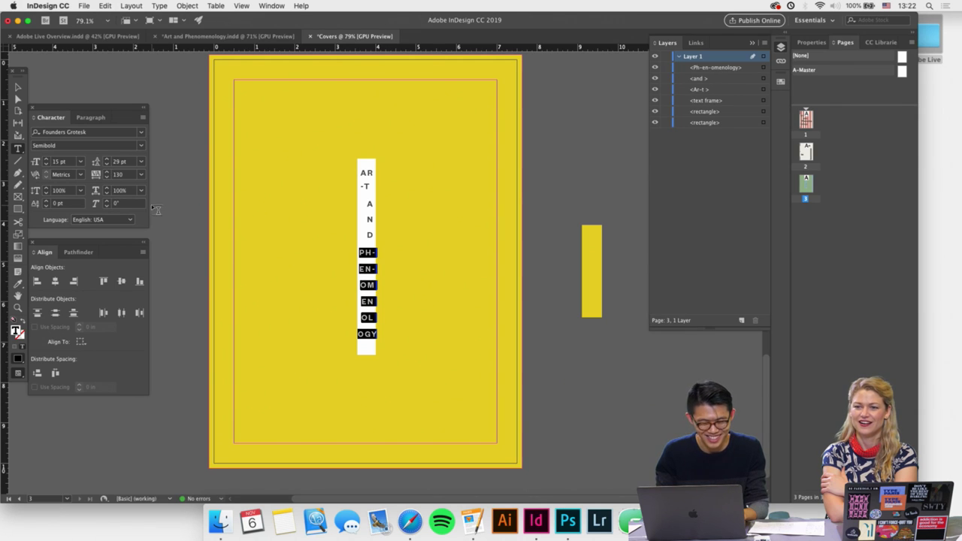
left_click(15, 87)
key("Down")
key("Down")
key("Down")
key("Down")
key("Down")
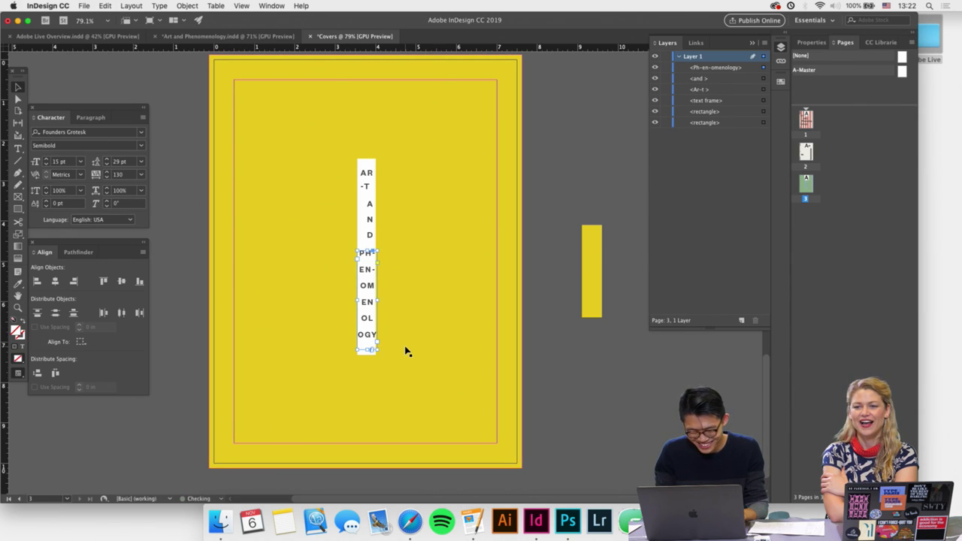
Reduce the AND text's leading to 28 pt.
double_click(369, 218)
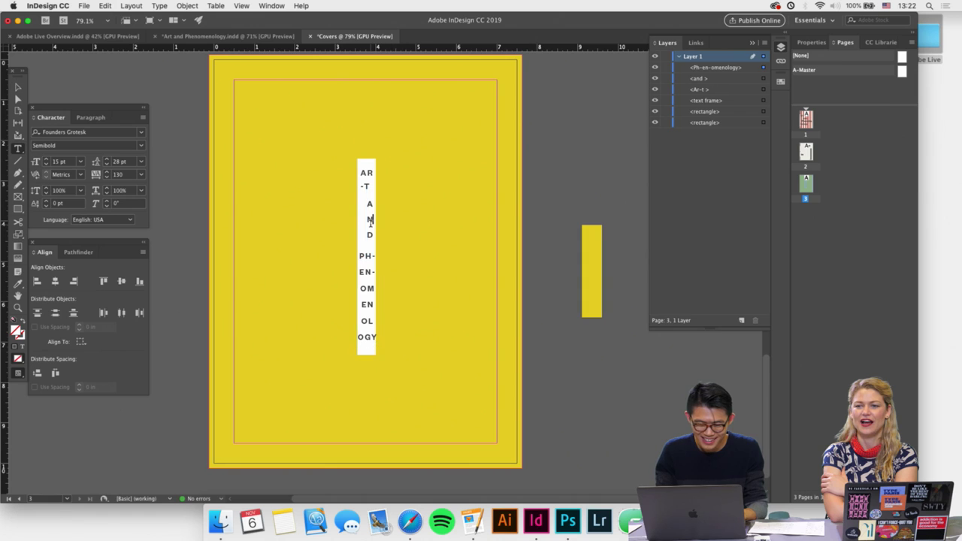
key("super+a")
key("alt+Up")
left_click(406, 309)
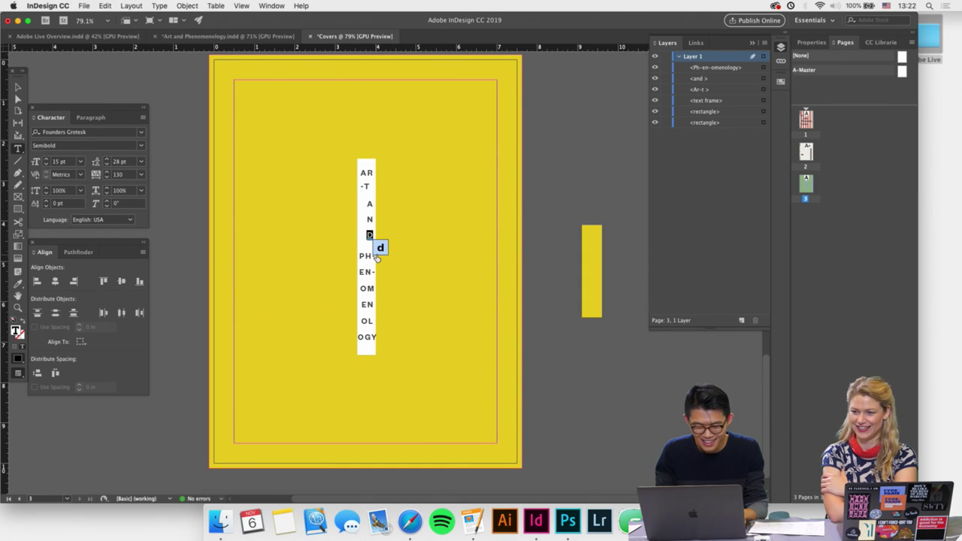
left_click(363, 304)
scroll(366, 321, "up", 2)
Left-align all the PHENOMENOLOGY lines.
key("super+a")
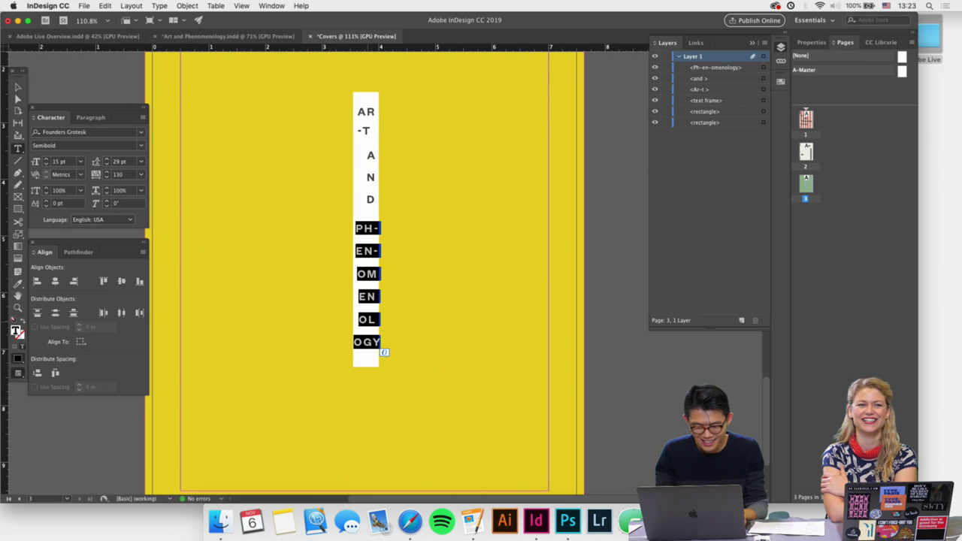
left_click(36, 133)
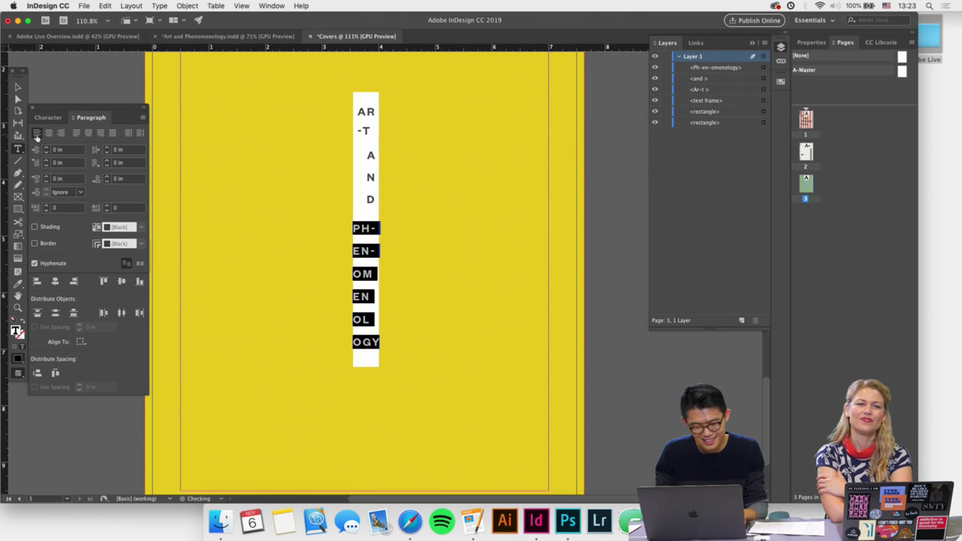
left_click(18, 87)
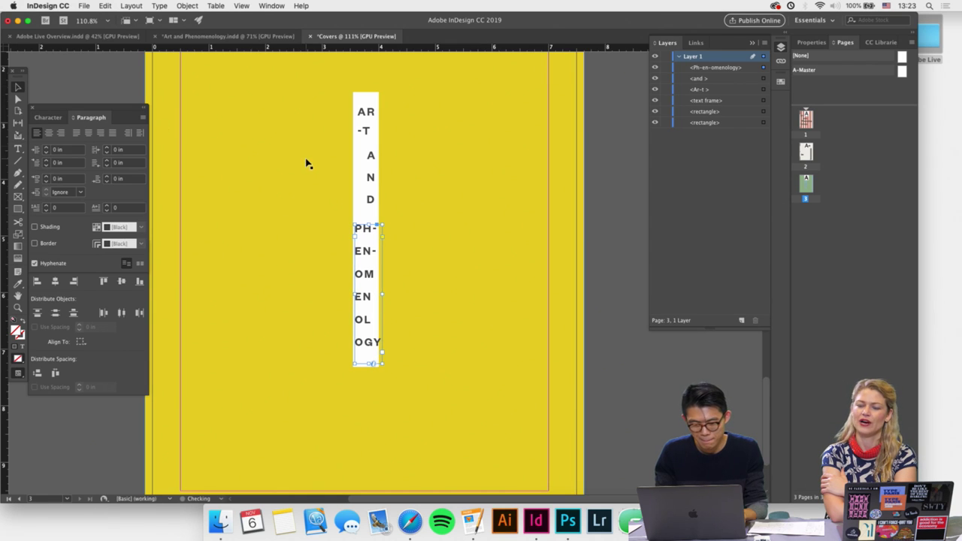
left_click(358, 146)
Inspect the character settings of the AR-T and EN letters.
double_click(361, 129)
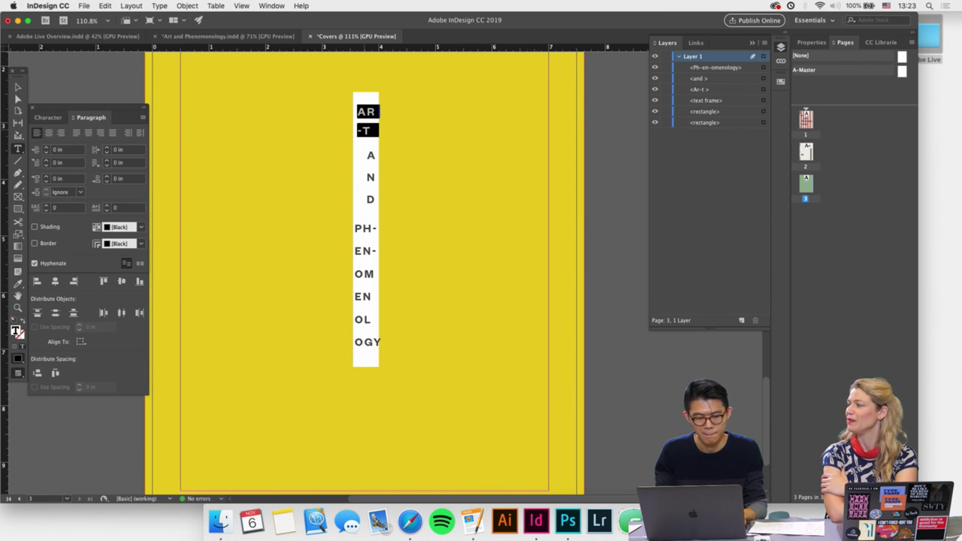
left_click(54, 117)
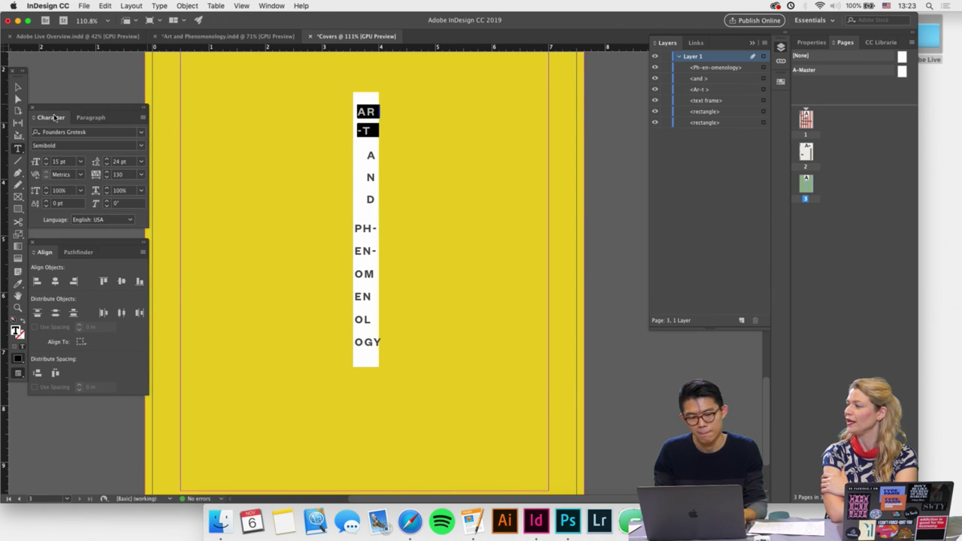
double_click(362, 245)
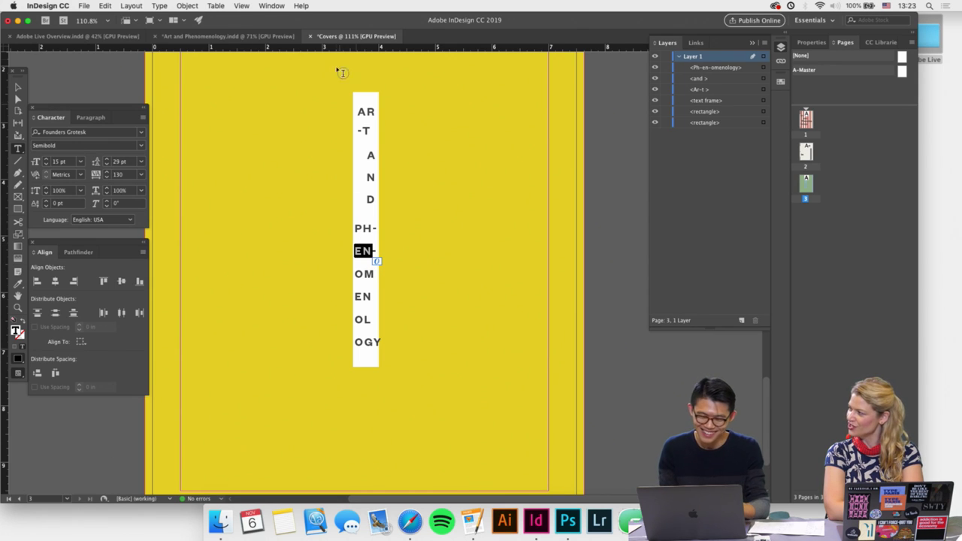
key("Escape")
double_click(381, 119)
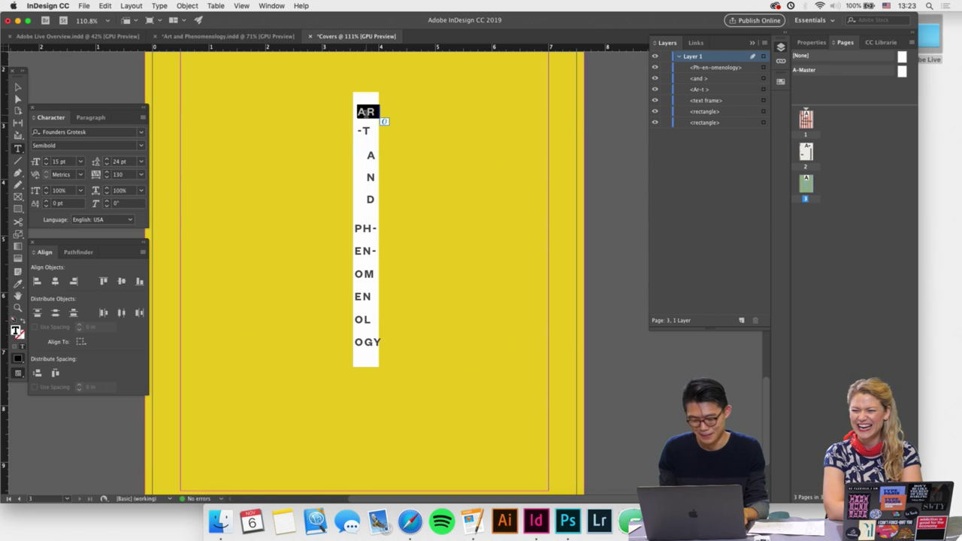
left_click_drag(381, 119, 383, 140)
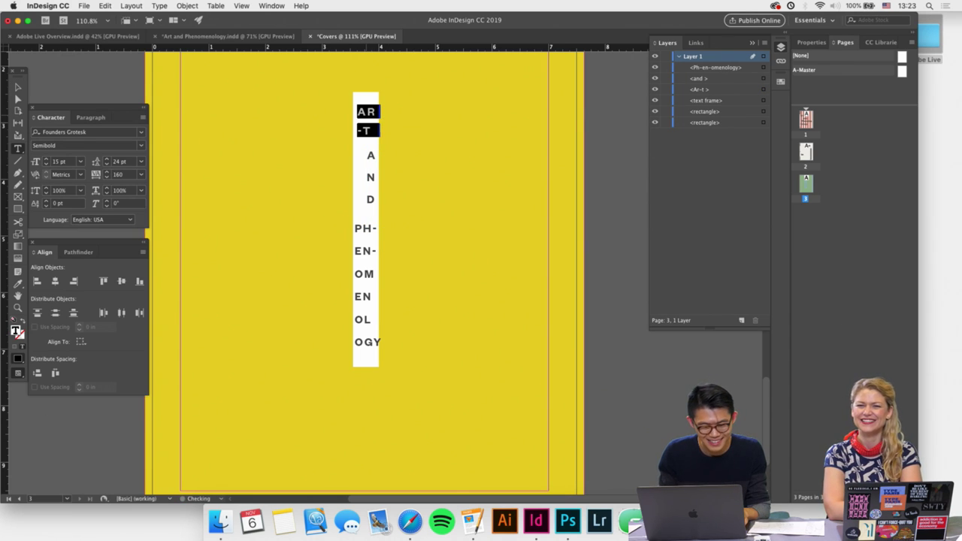
left_click(362, 242)
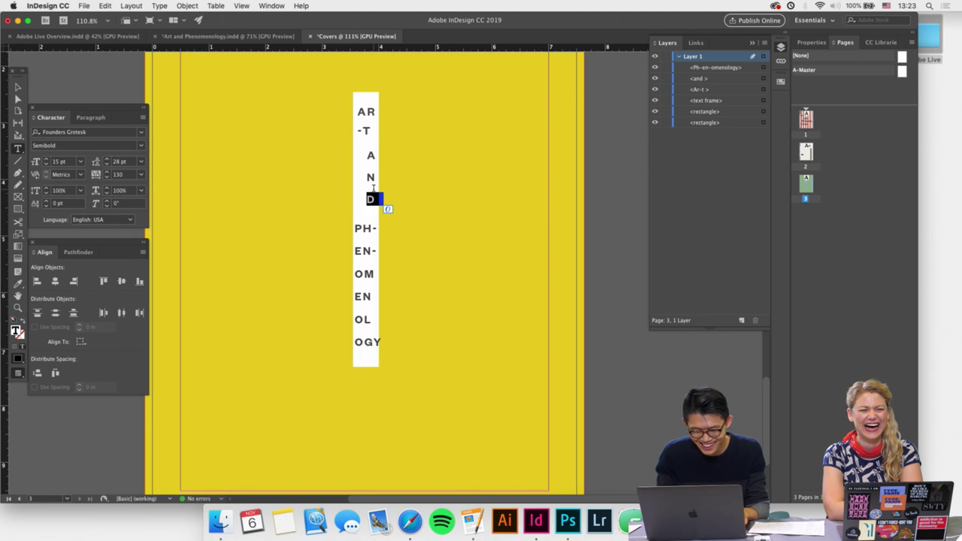
Set the PH-EN-OM-EN-OL-OGY letter tracking to 150.
triple_click(357, 315)
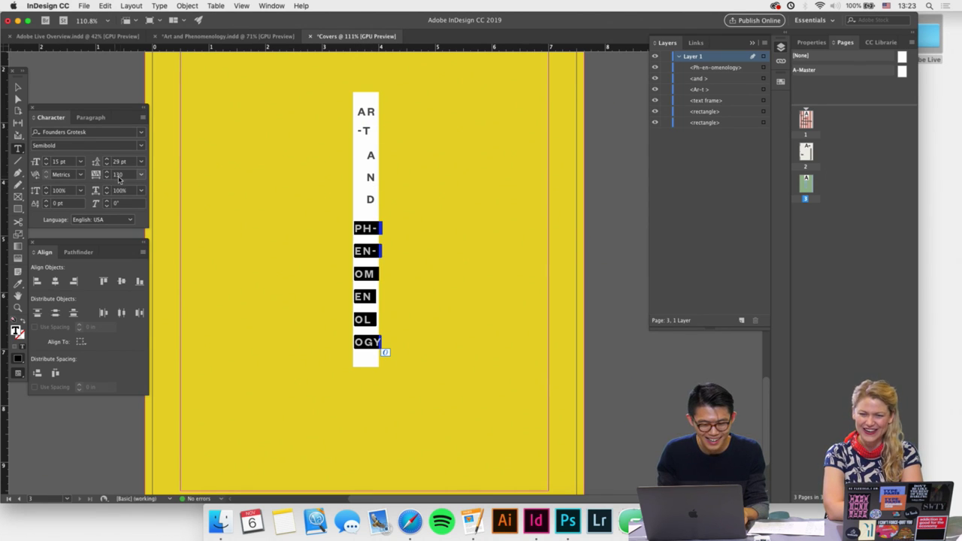
key("Return")
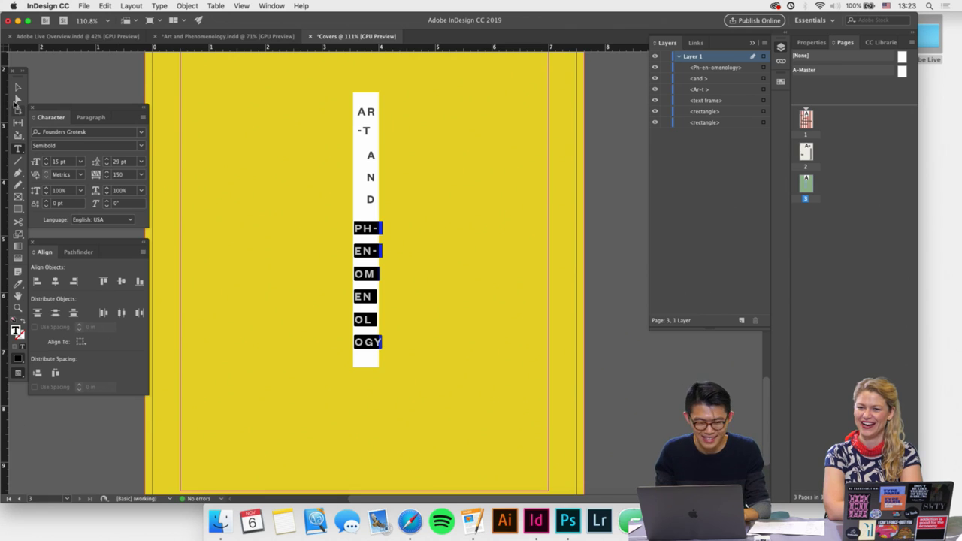
left_click(18, 87)
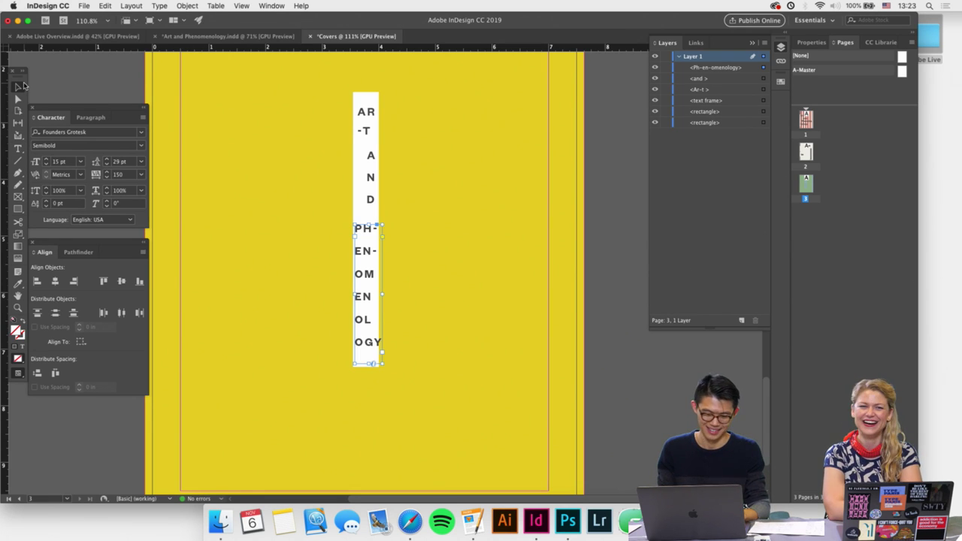
left_click(224, 239)
Move the small yellow rectangle beside the strip and stretch it down the letter column.
scroll(225, 297, "down", 2)
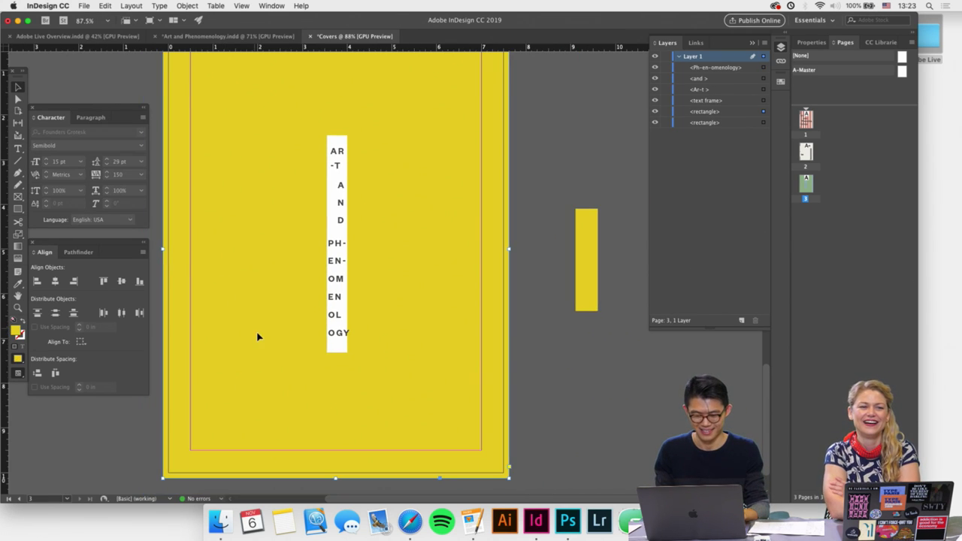
left_click_drag(594, 278, 346, 209)
scroll(409, 262, "up", 2)
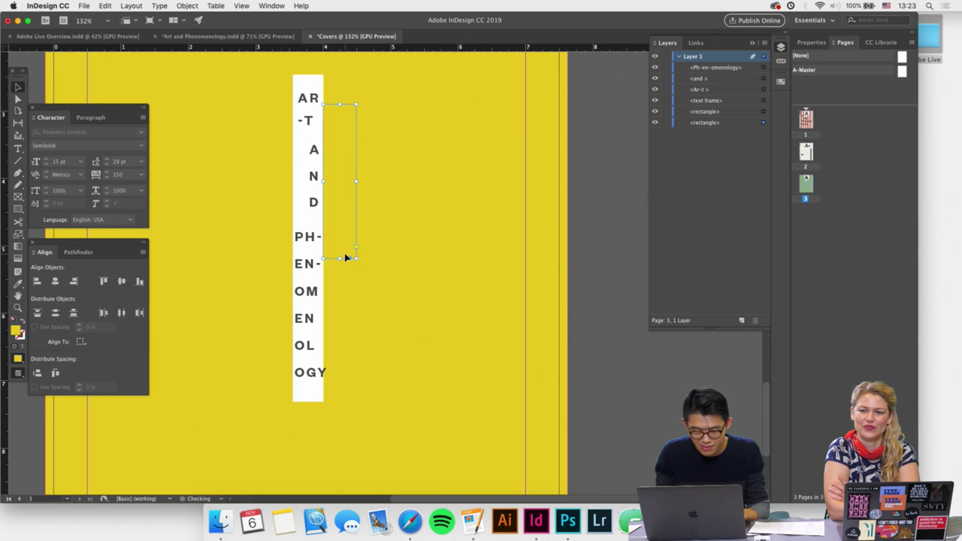
left_click_drag(340, 258, 344, 394)
left_click(342, 459)
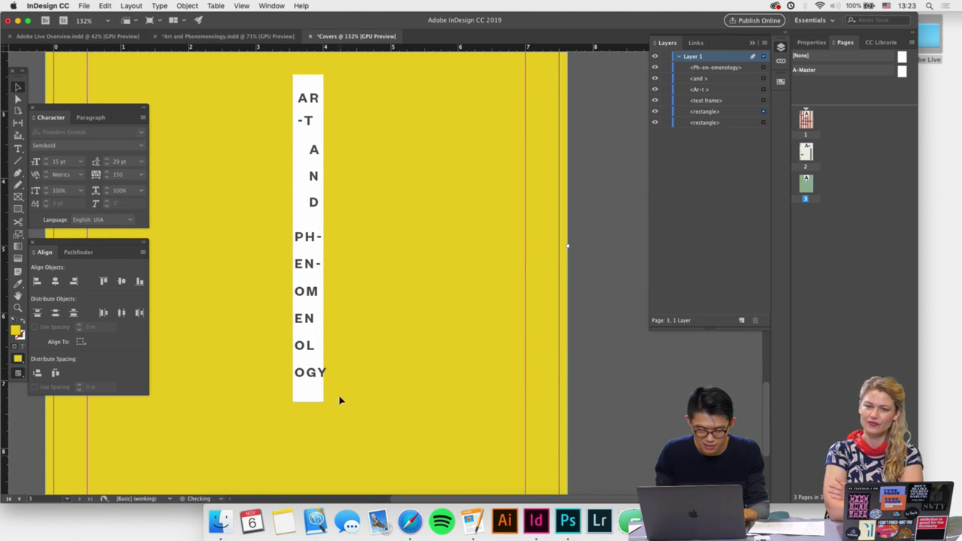
key("super+z")
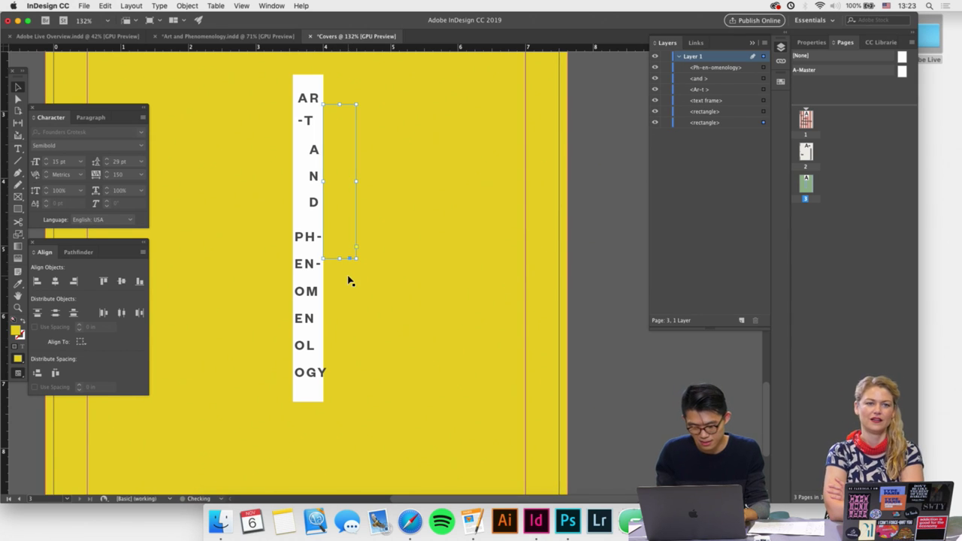
left_click_drag(339, 257, 346, 393)
left_click(320, 428)
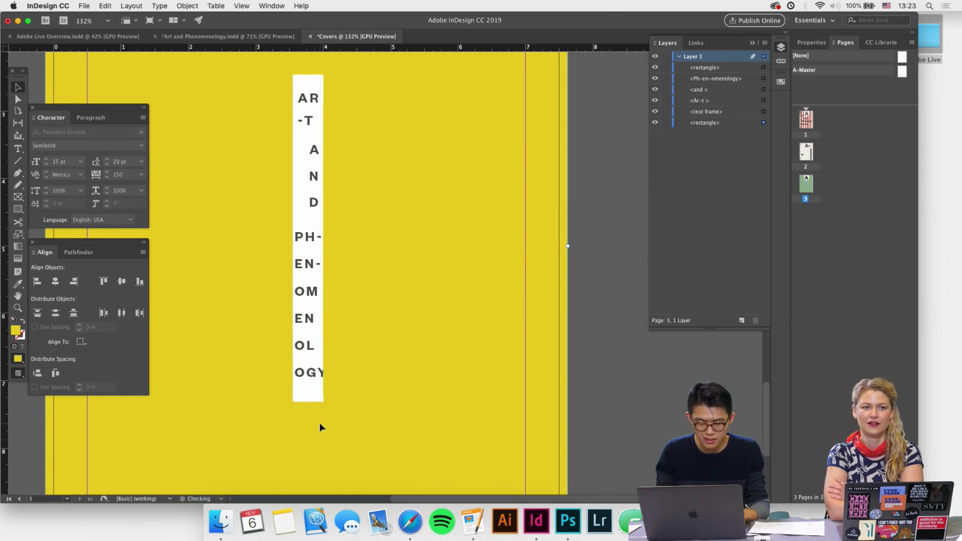
Bring the stretched yellow rectangle to the front and check the surrounding frames.
right_click(320, 428)
left_click(294, 308)
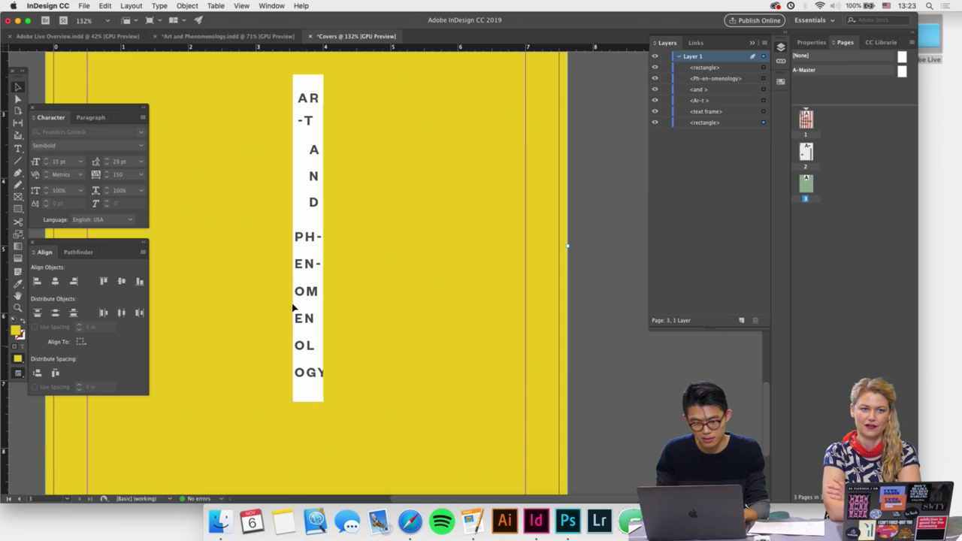
scroll(360, 210, "up", 3)
left_click(347, 210)
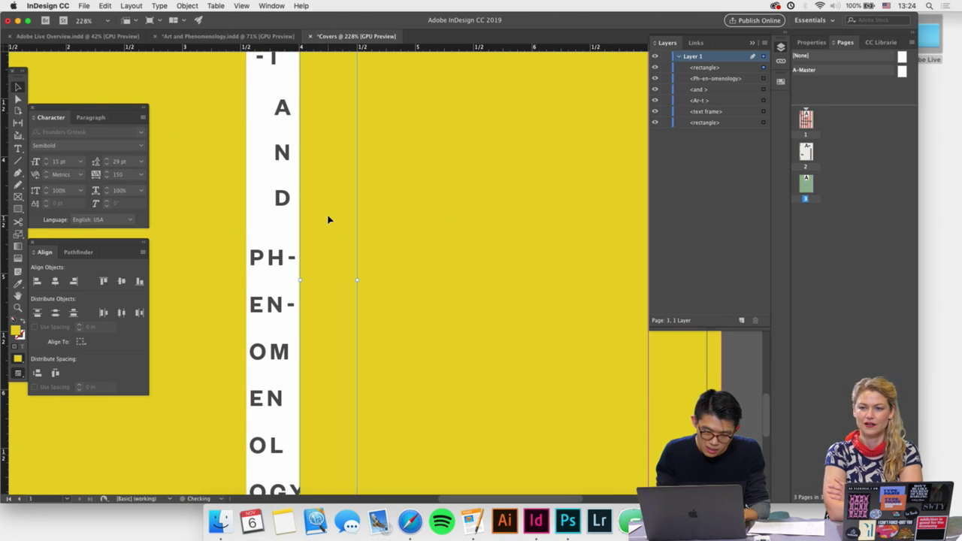
scroll(327, 220, "up", 2)
left_click(438, 260)
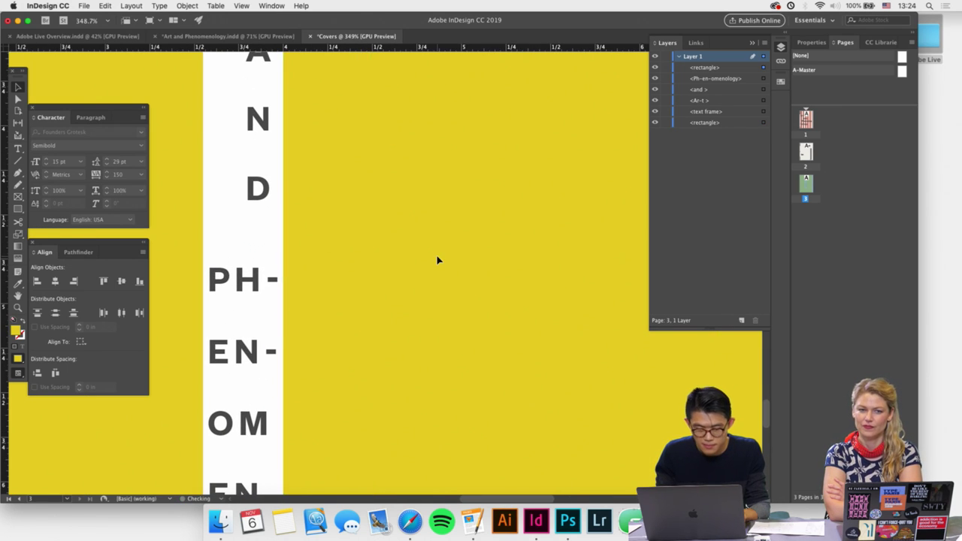
scroll(439, 260, "down", 4)
left_click(359, 346)
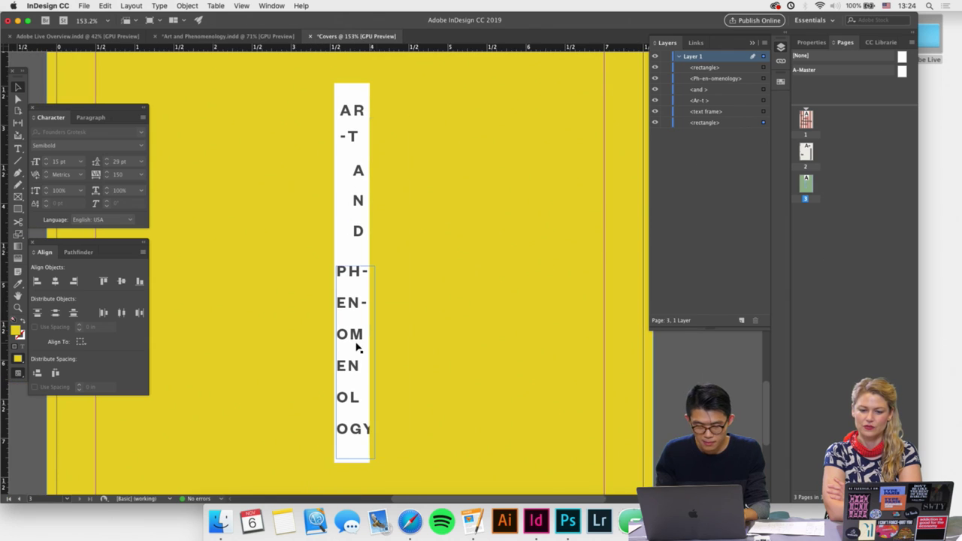
left_click(472, 351)
scroll(475, 350, "down", 4)
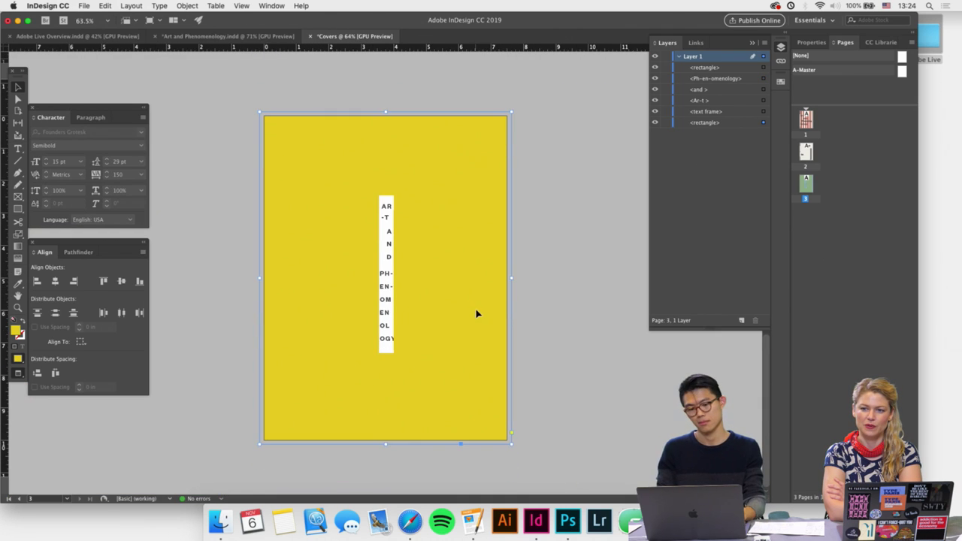
left_click(557, 342)
scroll(556, 342, "up", 1)
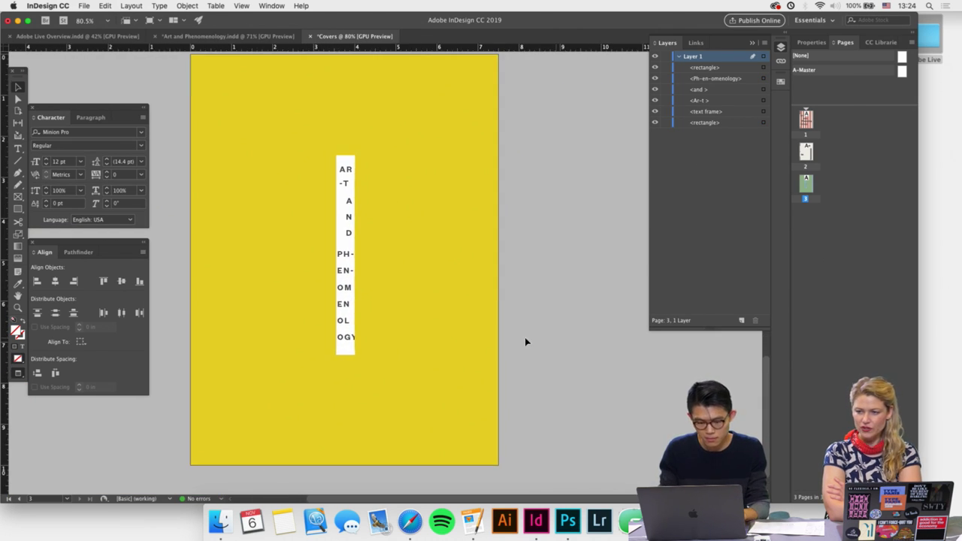
left_click(547, 318)
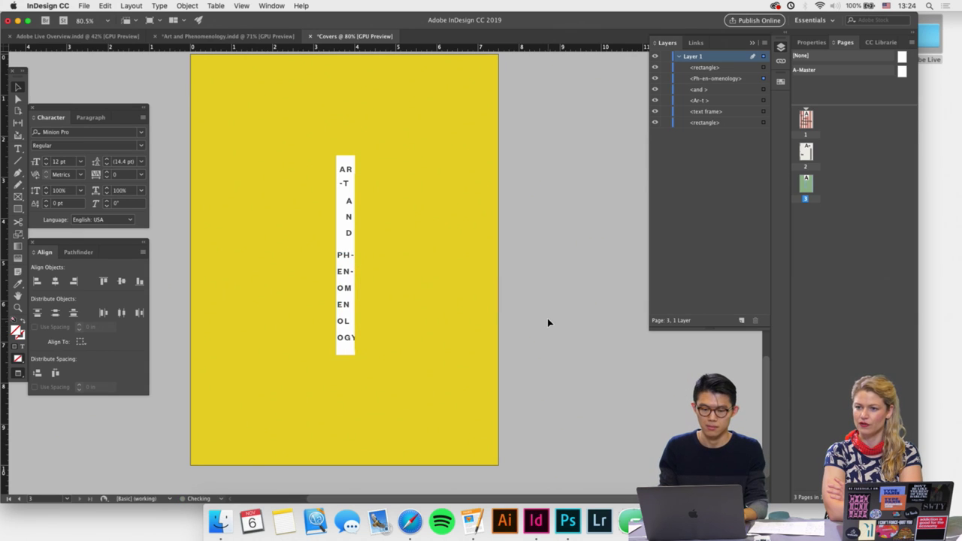
scroll(547, 318, "down", 2)
scroll(547, 318, "up", 3)
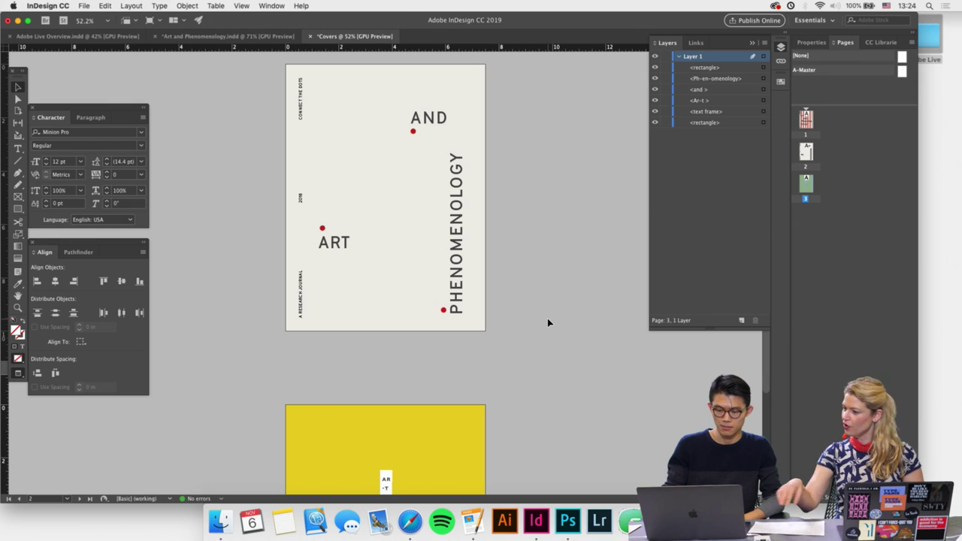
scroll(549, 331, "up", 5)
scroll(549, 331, "down", 2)
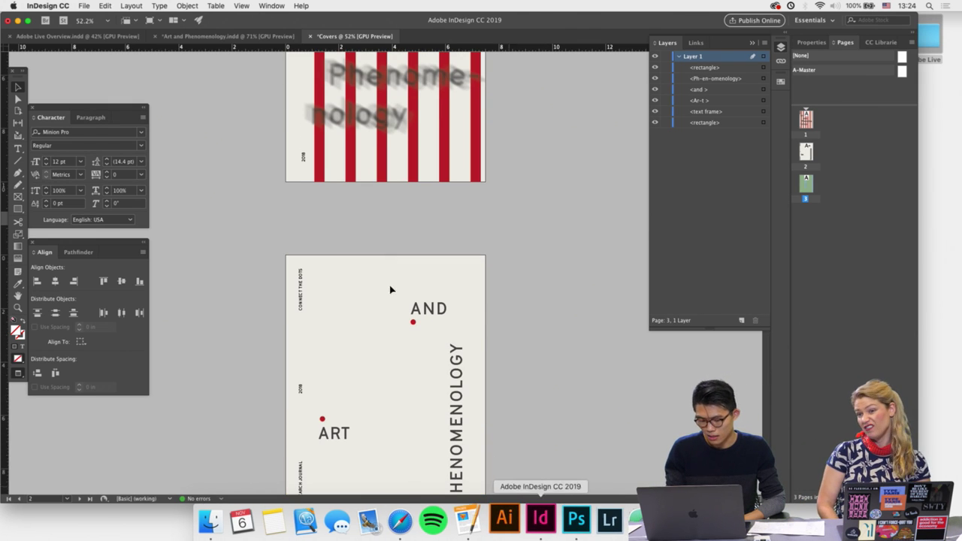
left_click(218, 36)
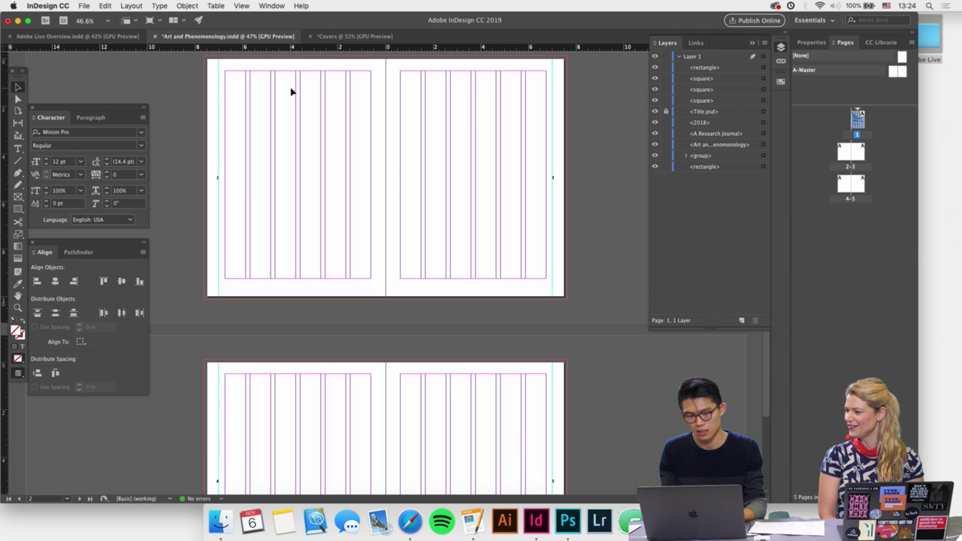
scroll(321, 142, "down", 3)
scroll(321, 164, "up", 8)
left_click(350, 36)
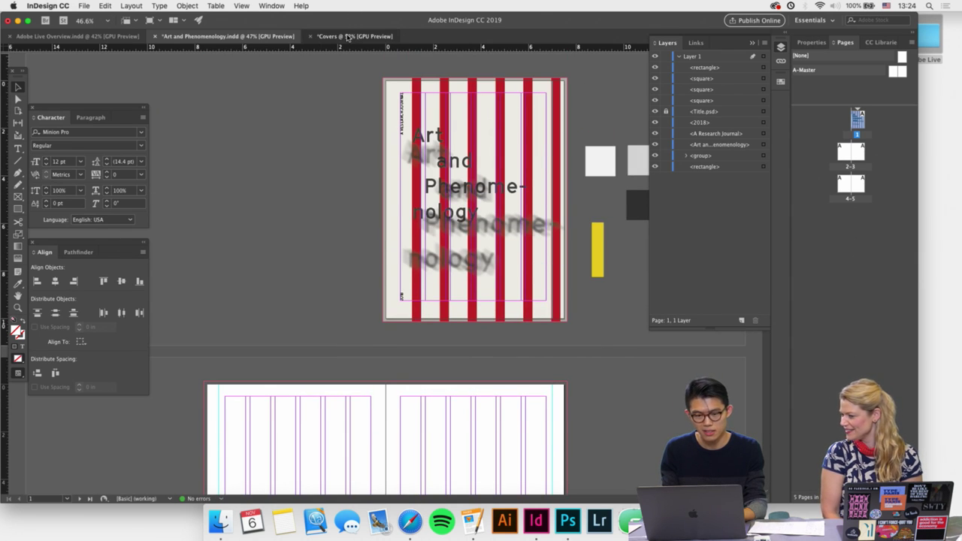
scroll(454, 225, "up", 5)
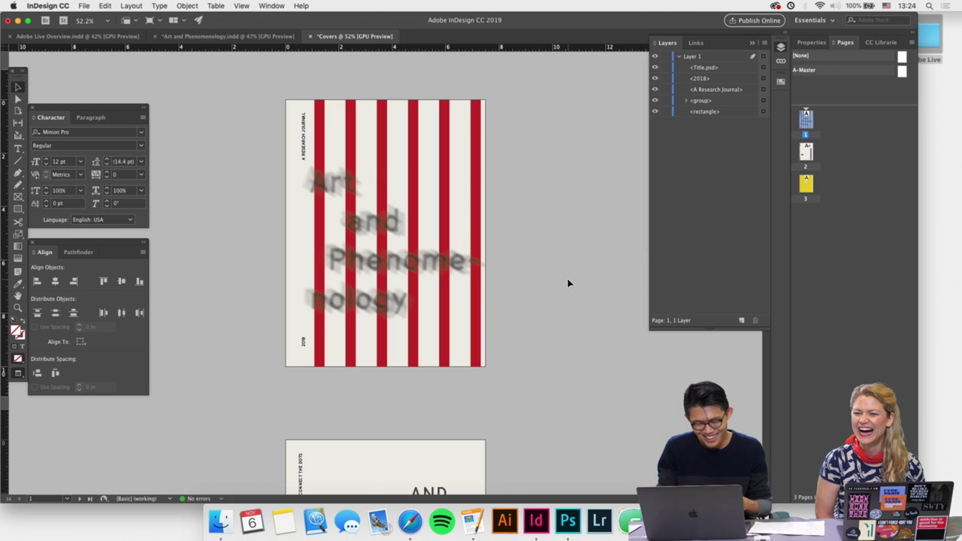
scroll(568, 284, "down", 8)
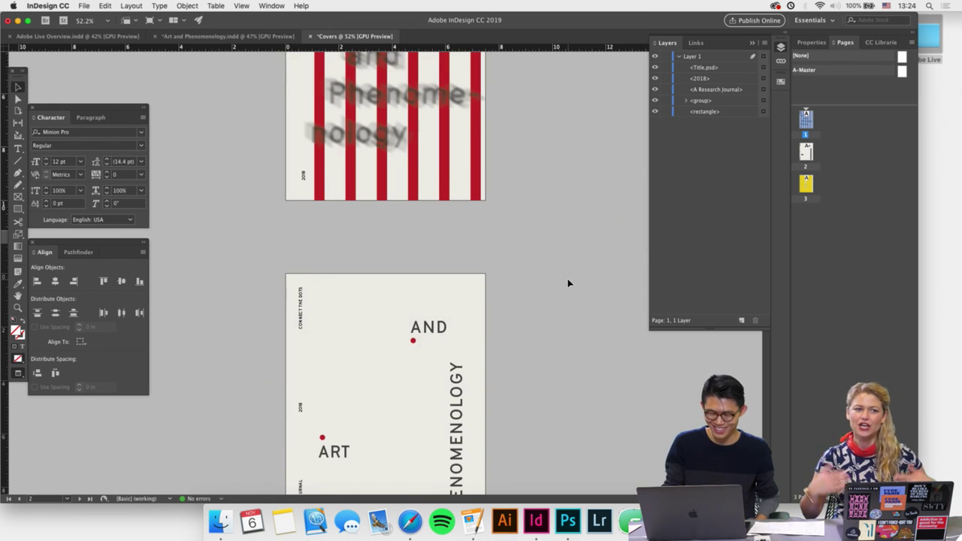
key("super+0")
scroll(568, 284, "up", 8)
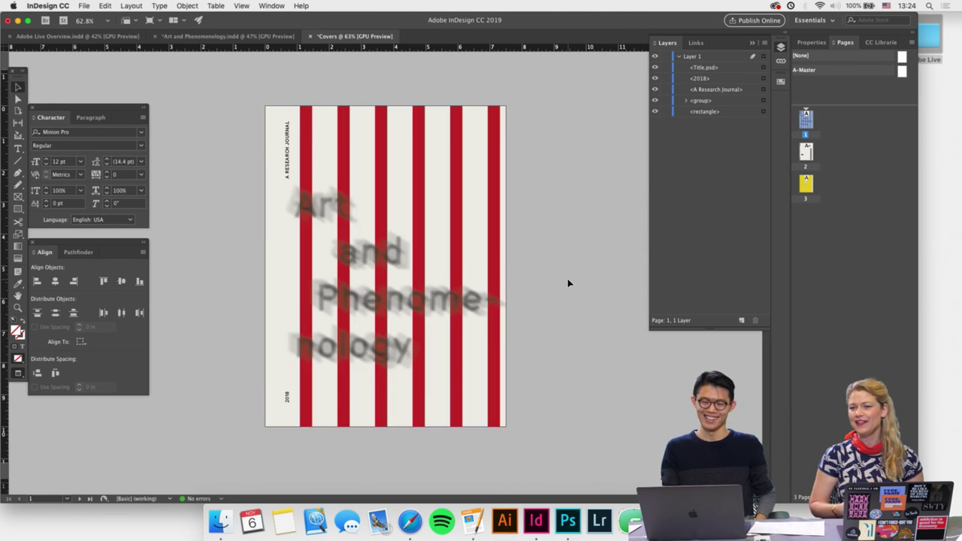
scroll(568, 283, "down", 8)
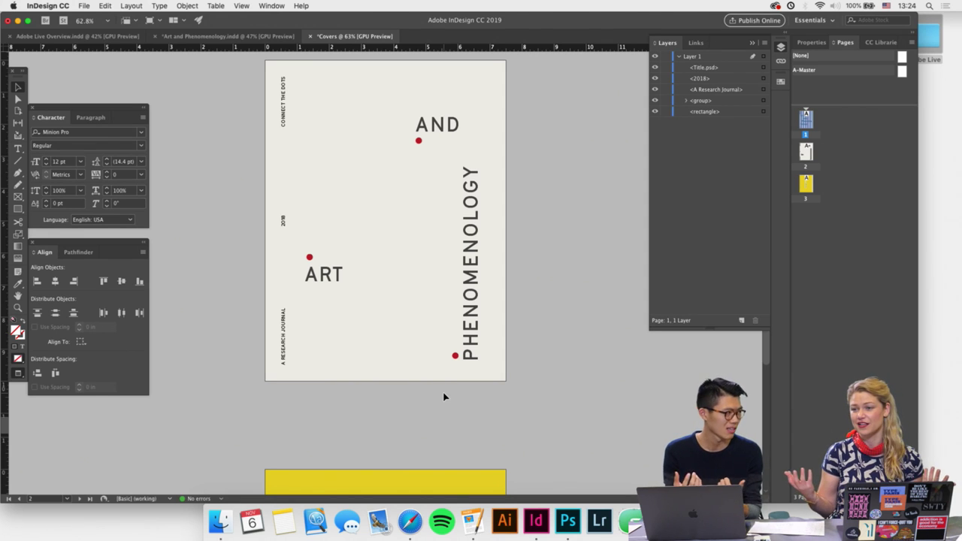
left_click(473, 406)
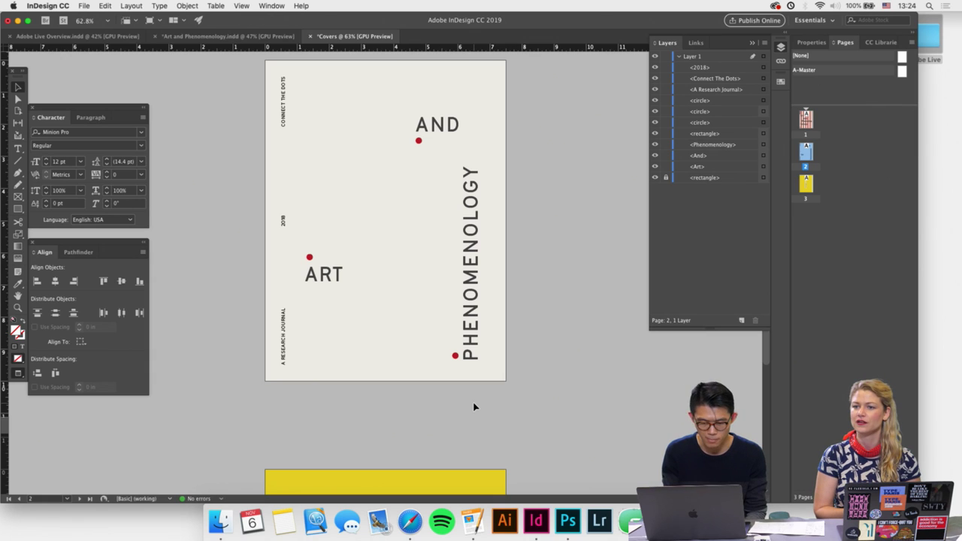
scroll(474, 407, "down", 10)
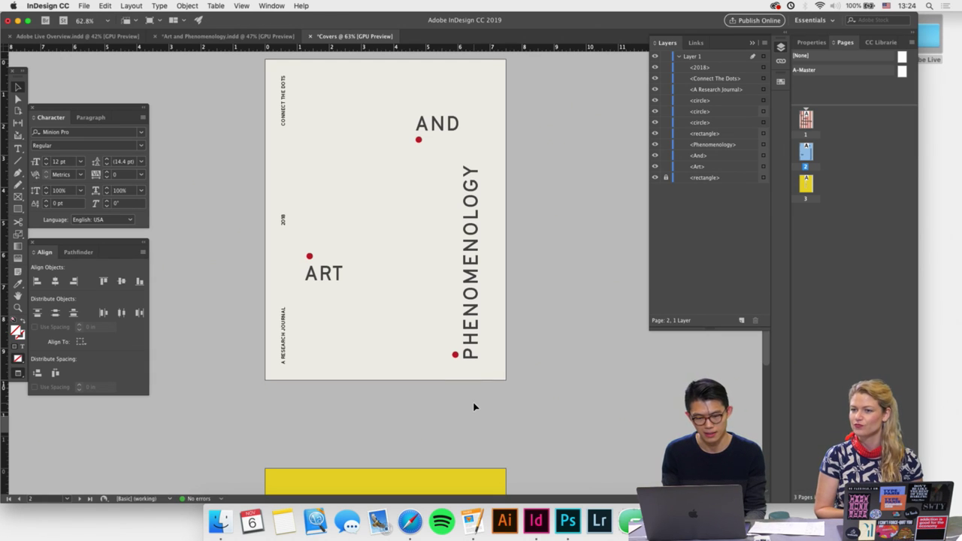
Lock the yellow background rectangle and nudge the letter strip frames left and down.
left_click(557, 409)
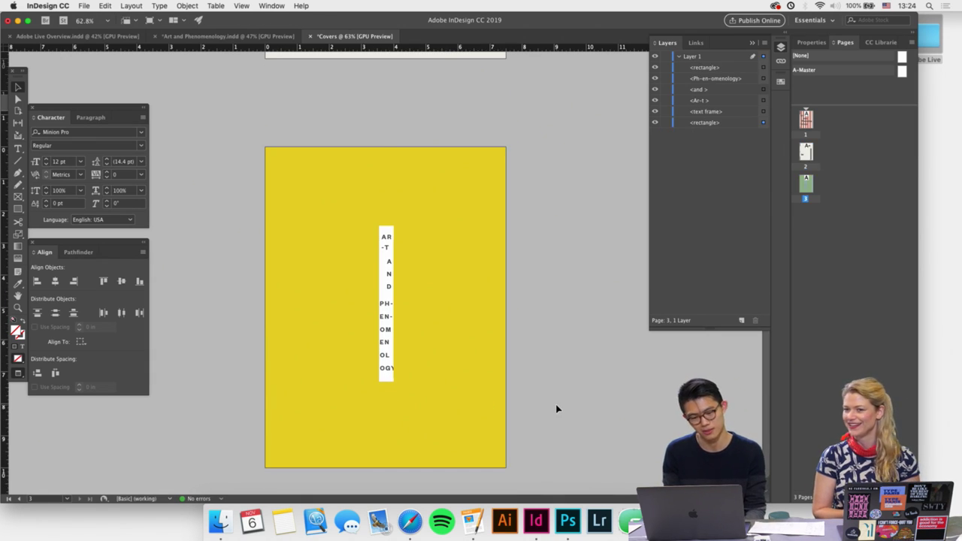
left_click_drag(339, 279, 494, 356)
key("super+z")
left_click(666, 122)
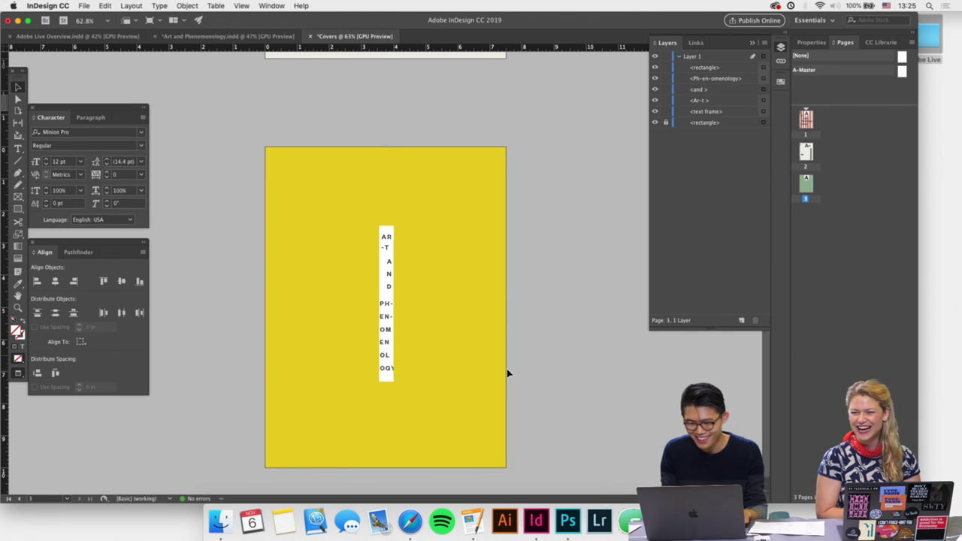
left_click_drag(559, 384, 350, 280)
key("Left")
key("Down")
key("Down")
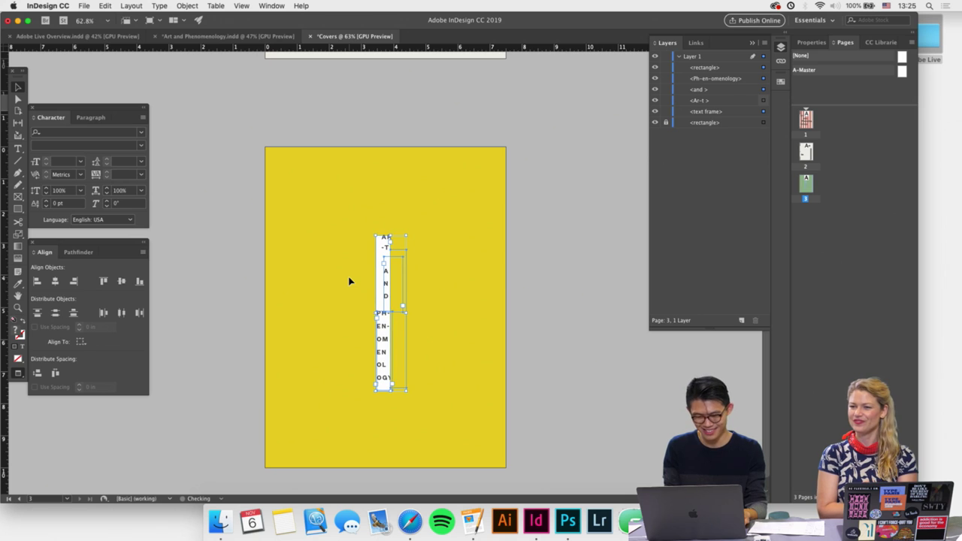
Narrow the AND frame and place a copy of the yellow mask along the strip's left edge.
scroll(468, 298, "up", 3)
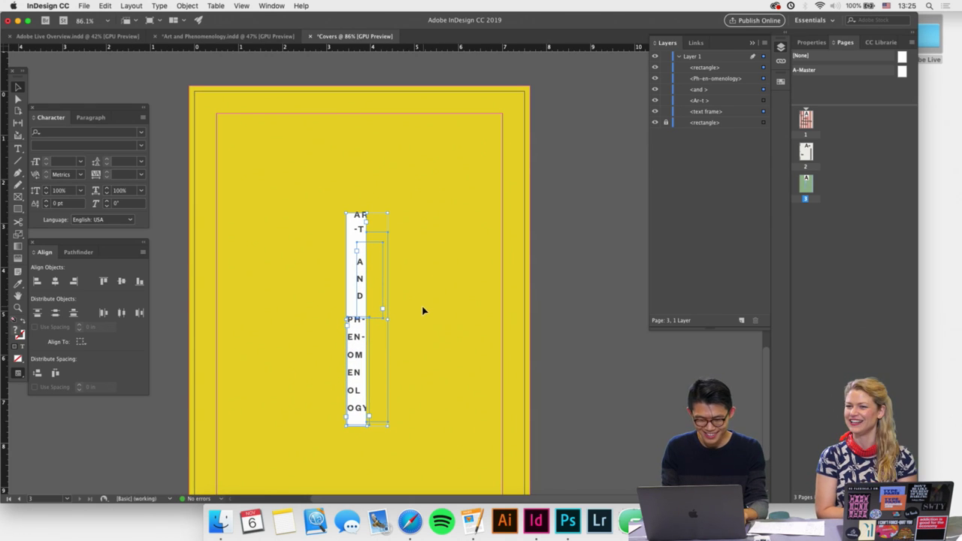
left_click(462, 367)
left_click(367, 301)
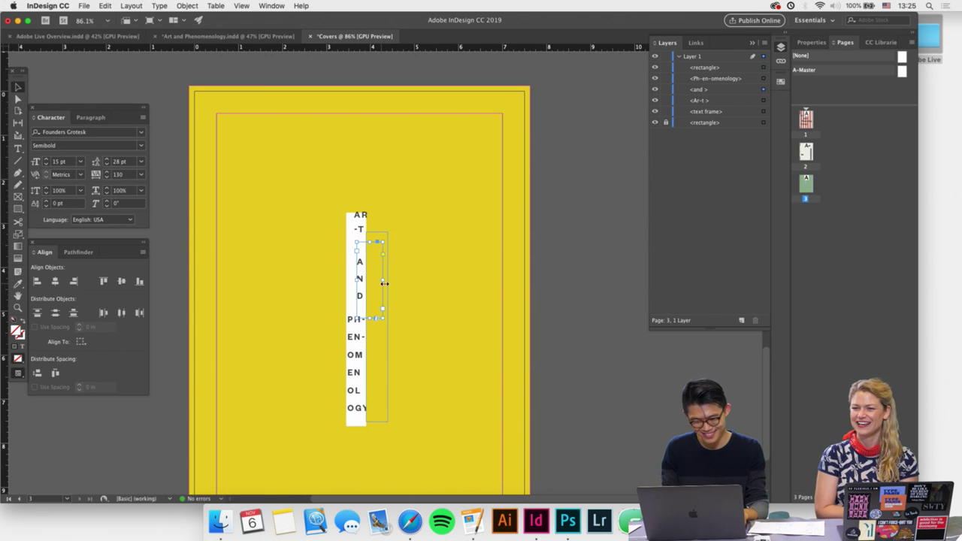
left_click_drag(384, 281, 371, 279)
left_click(371, 354)
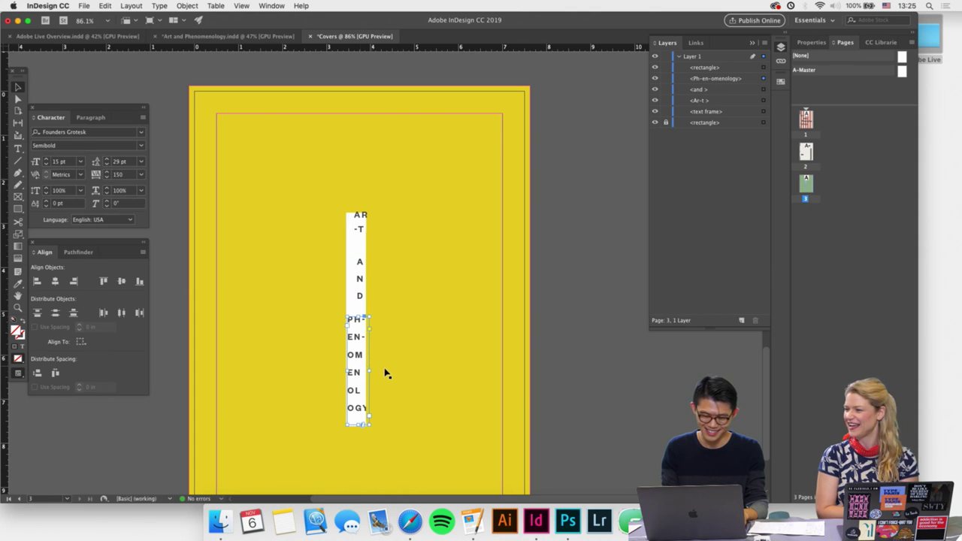
left_click_drag(372, 369, 350, 369)
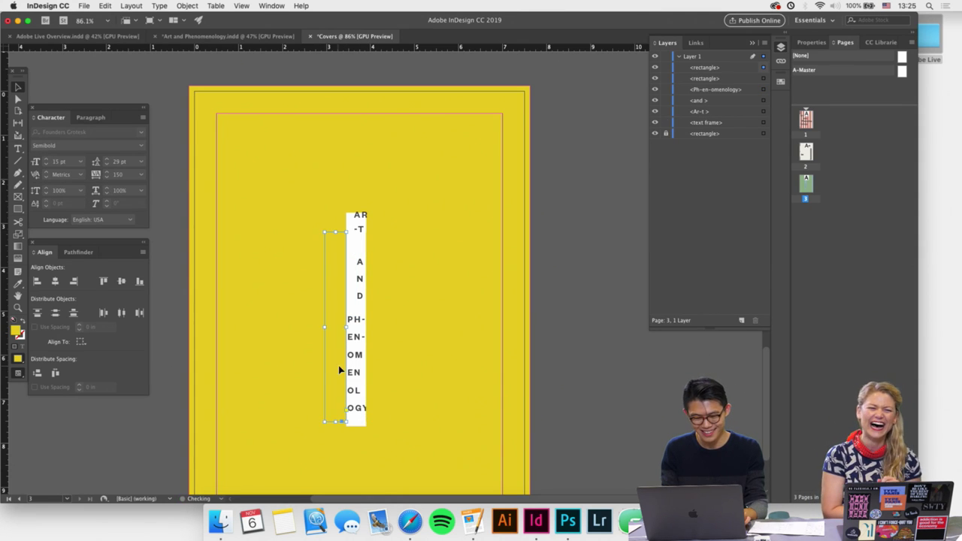
left_click(418, 381)
Group all the letter column pieces and centre the group on the cover.
left_click_drag(470, 398, 333, 328)
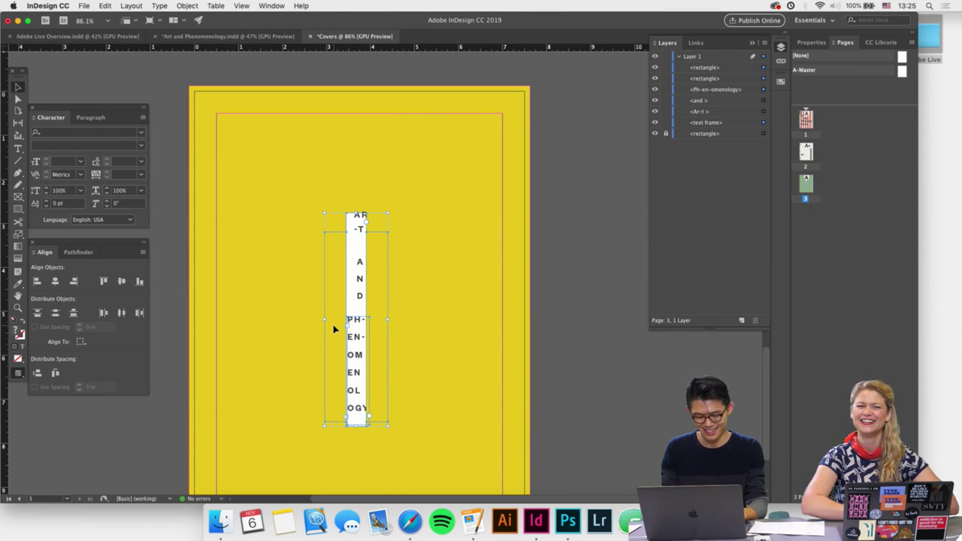
key("super+g")
scroll(334, 329, "down", 2)
left_click_drag(391, 336, 387, 336)
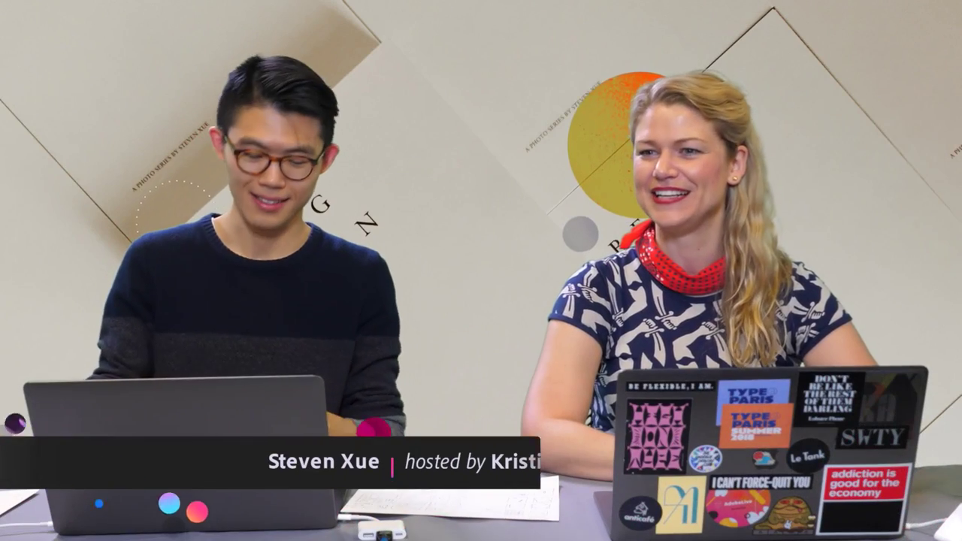